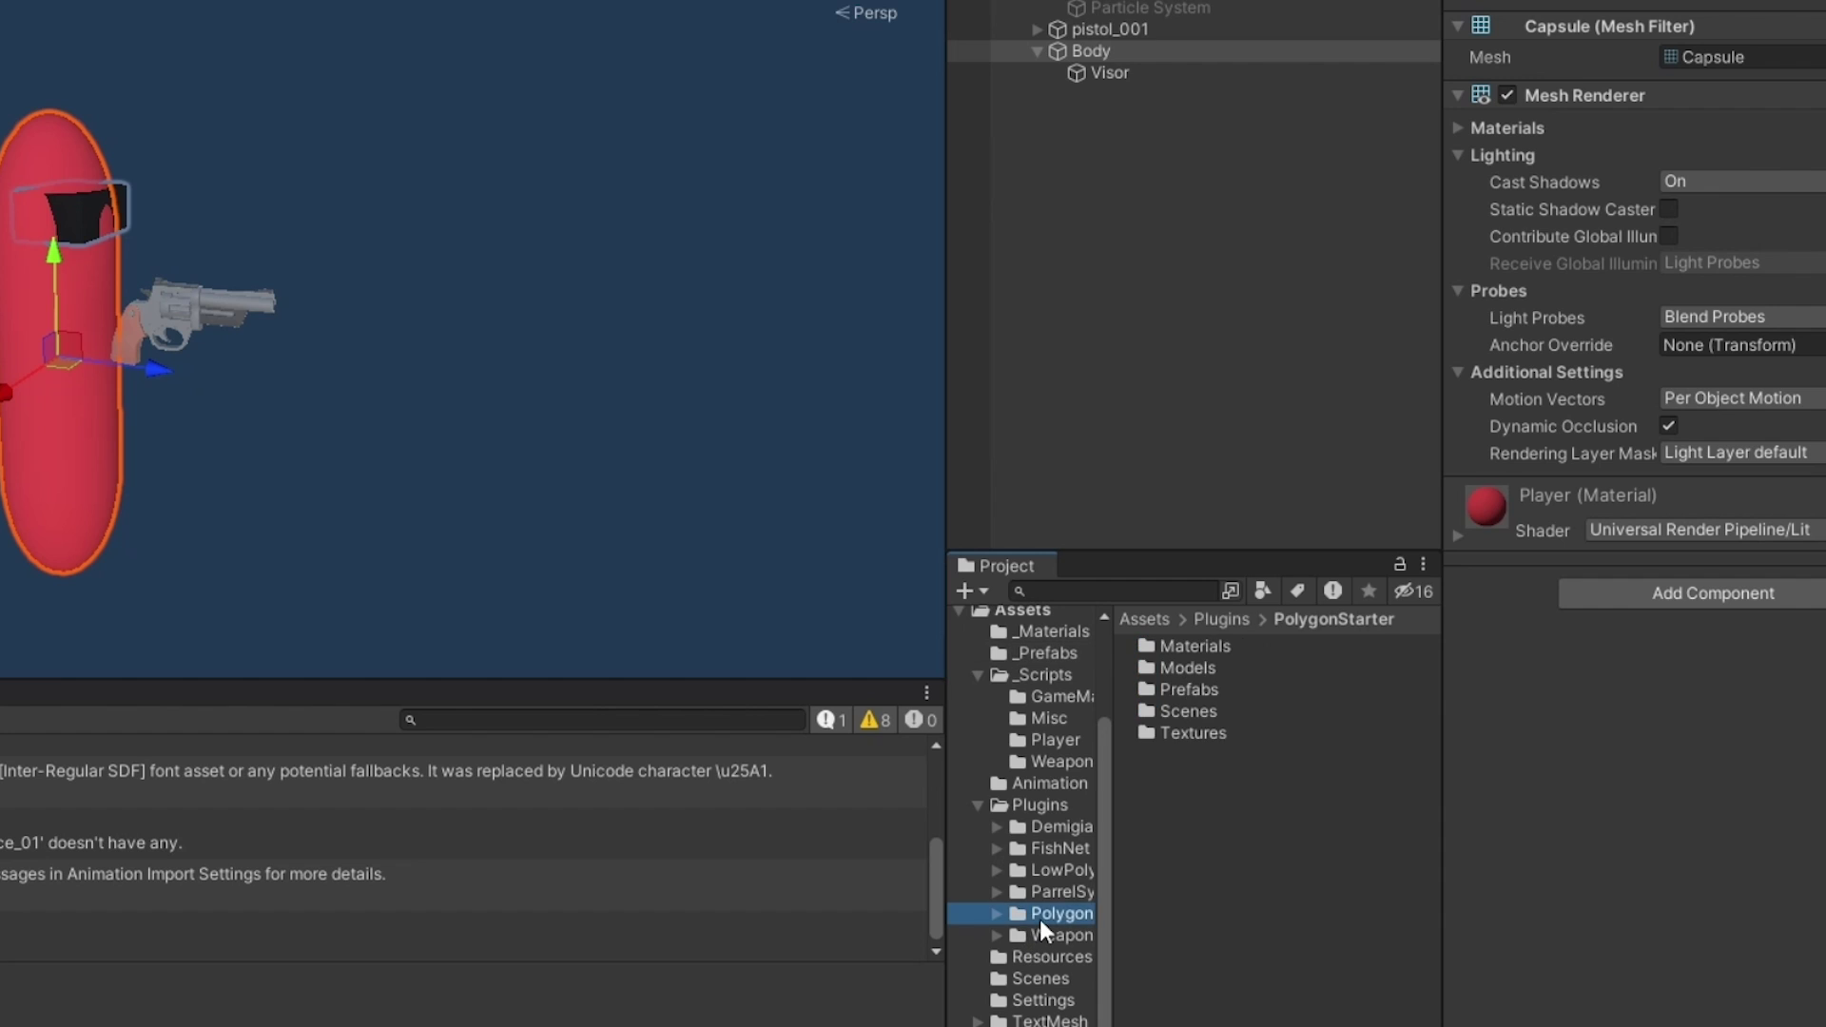
Add the SM_Character_Male_01 prefab from the PolygonStarter character prefabs to the Player prefab.
double_click(1231, 689)
double_click(1262, 654)
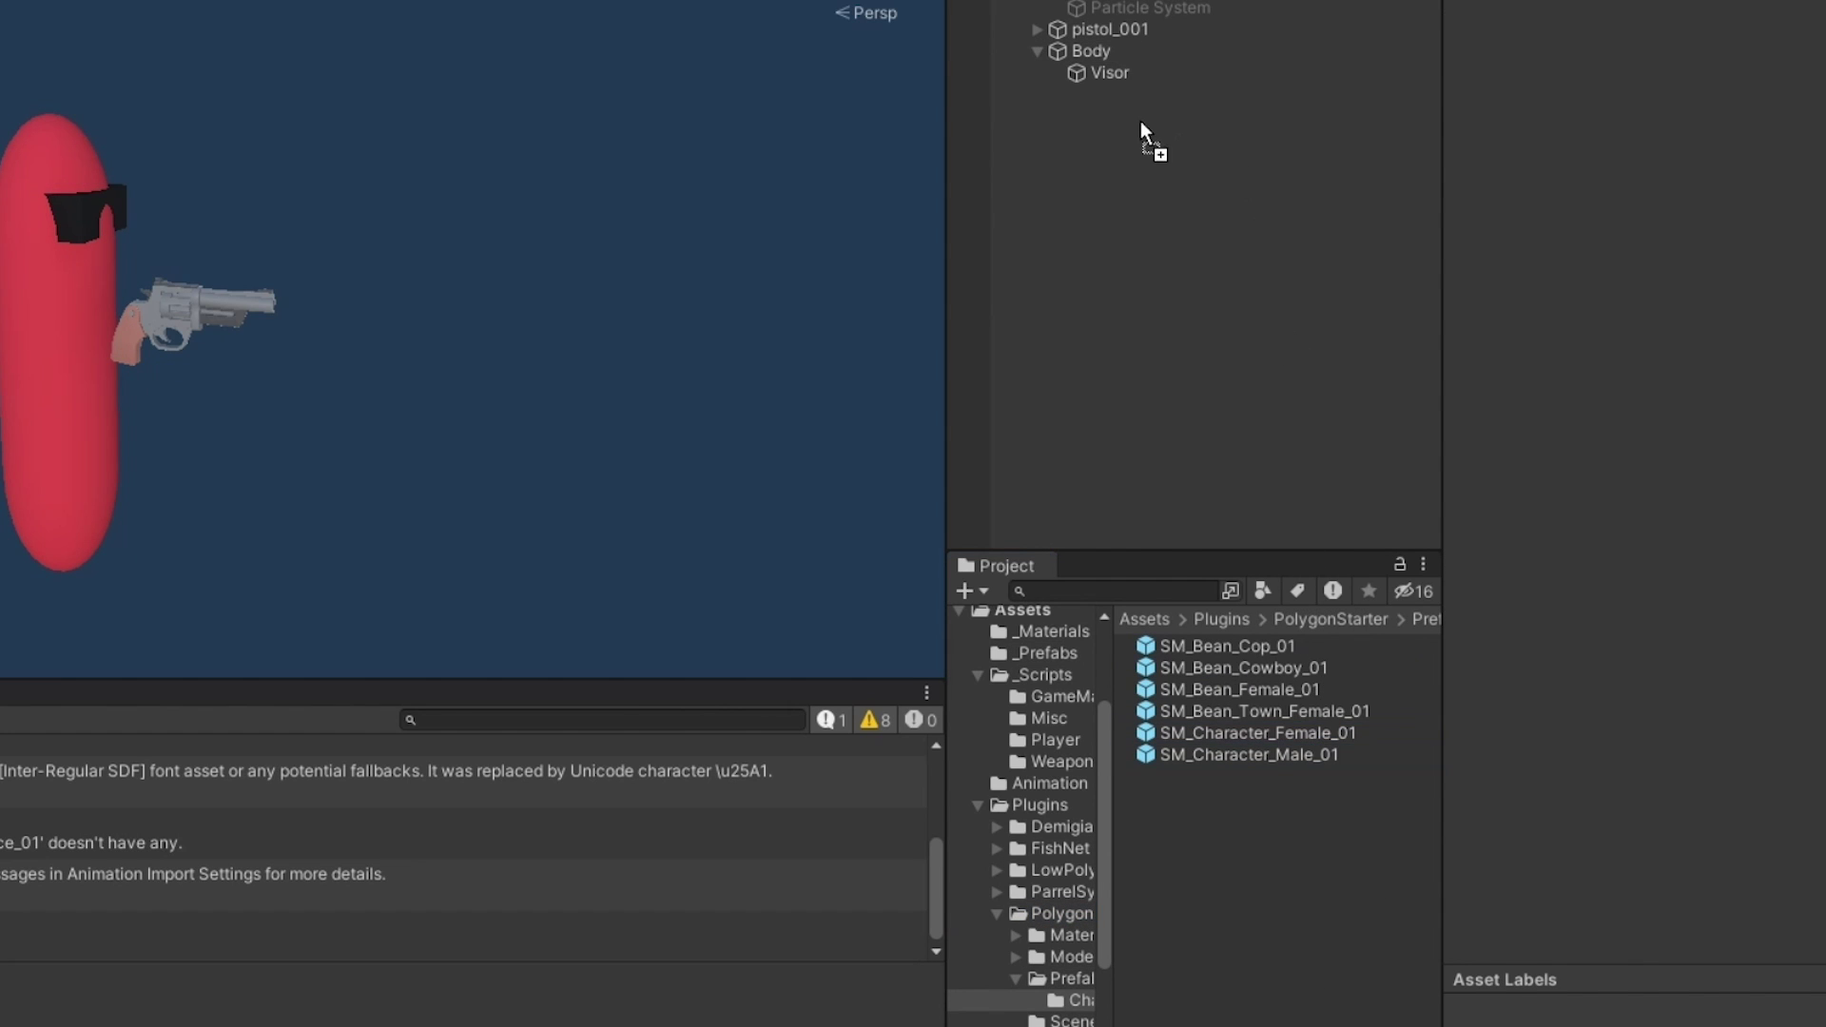
left_click_drag(1140, 124, 1143, 125)
right_click_drag(513, 302, 337, 317)
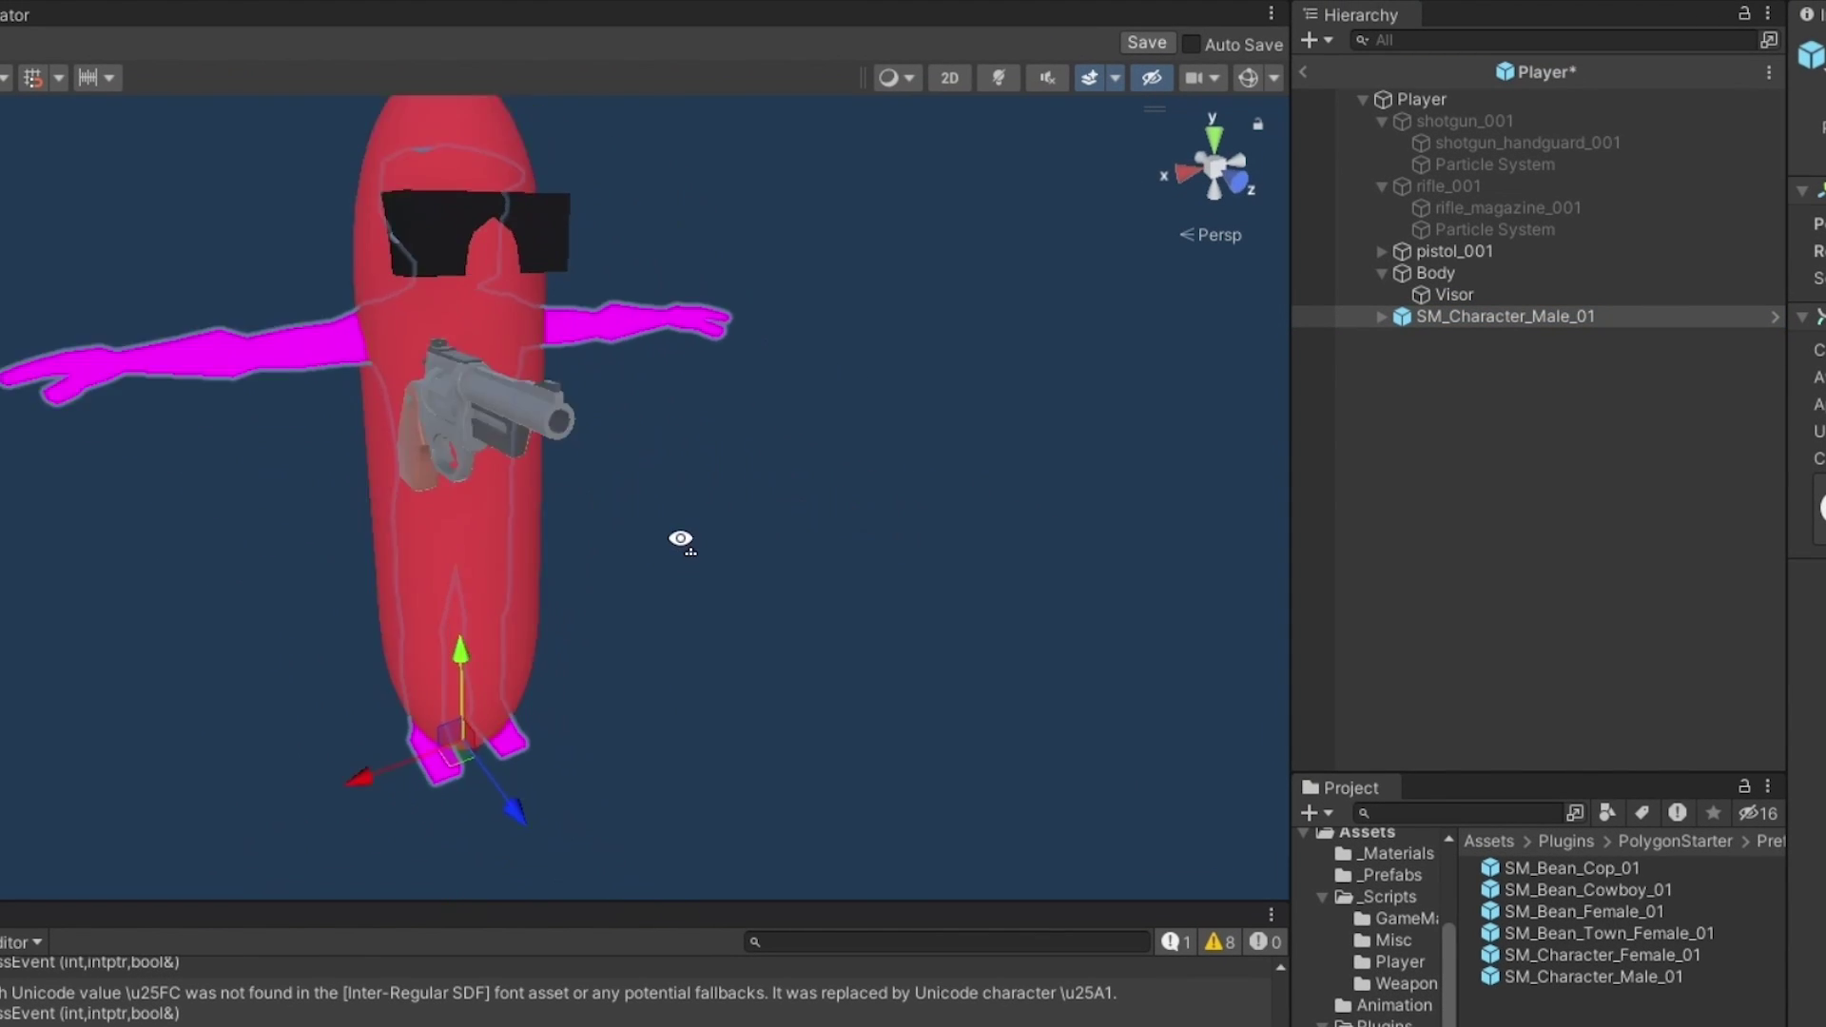
left_click_drag(681, 539, 628, 459, "alt")
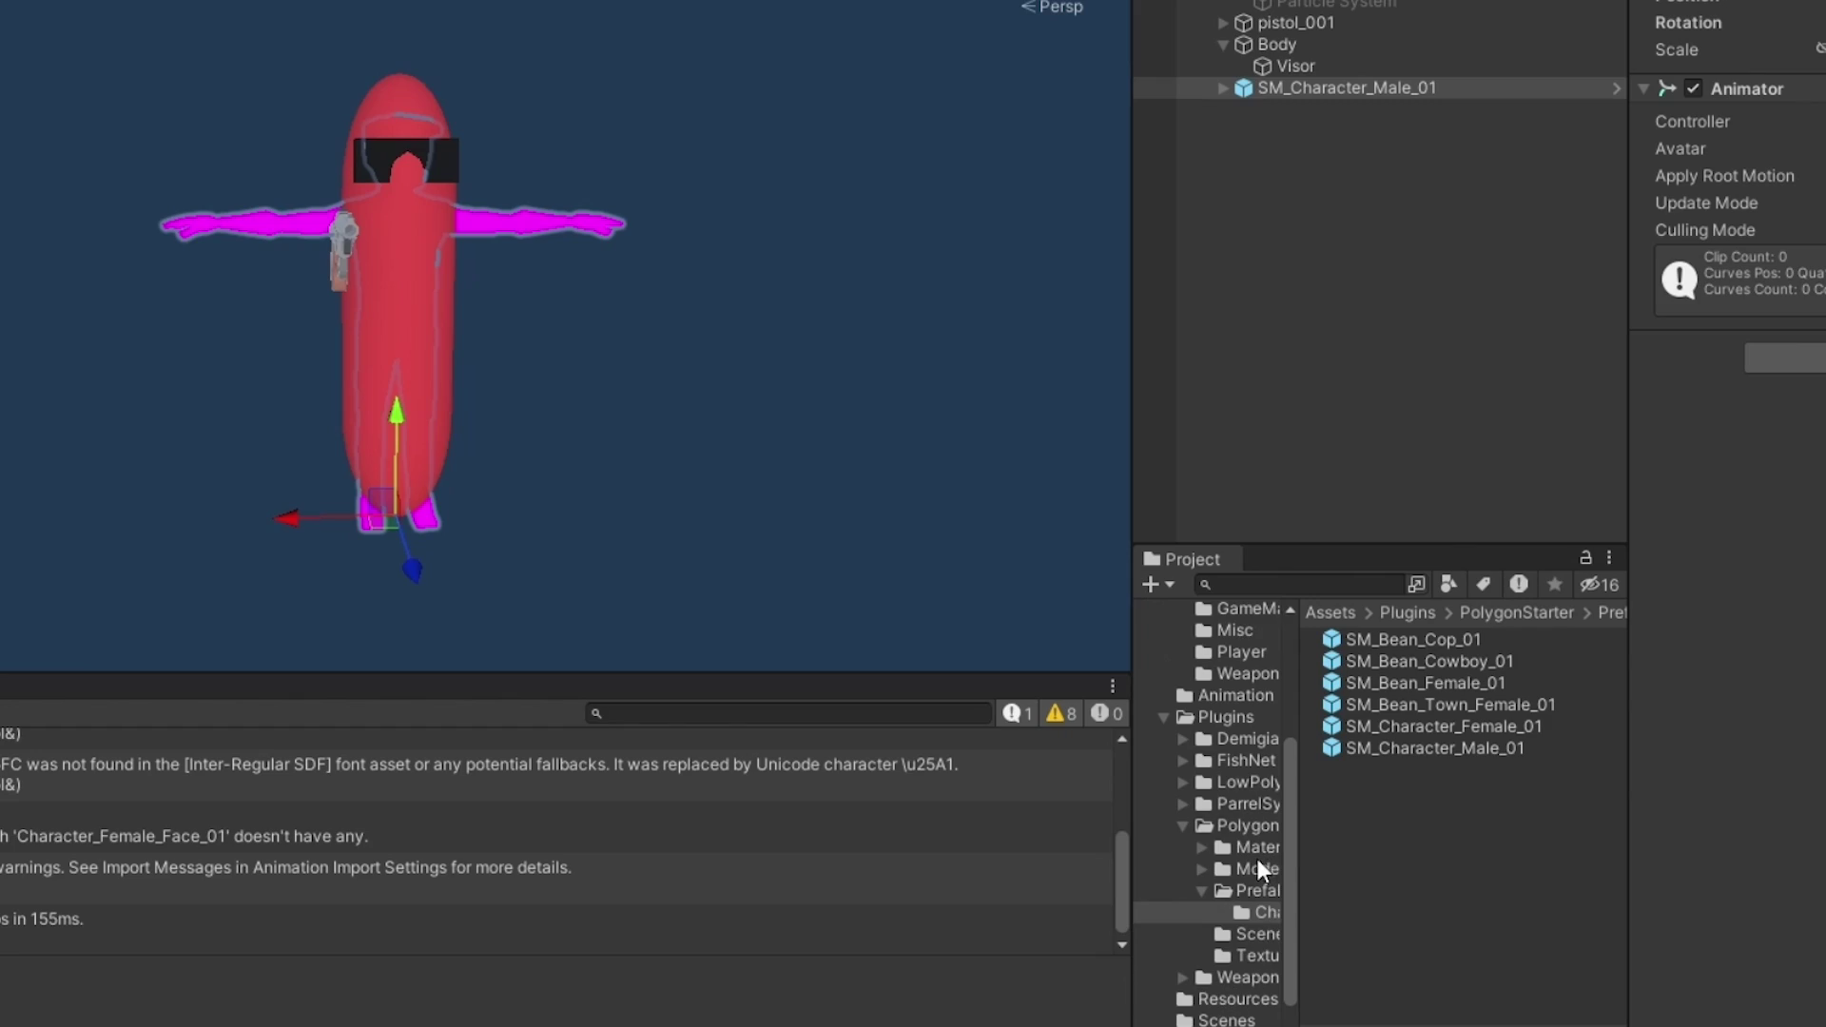
left_click(1252, 854)
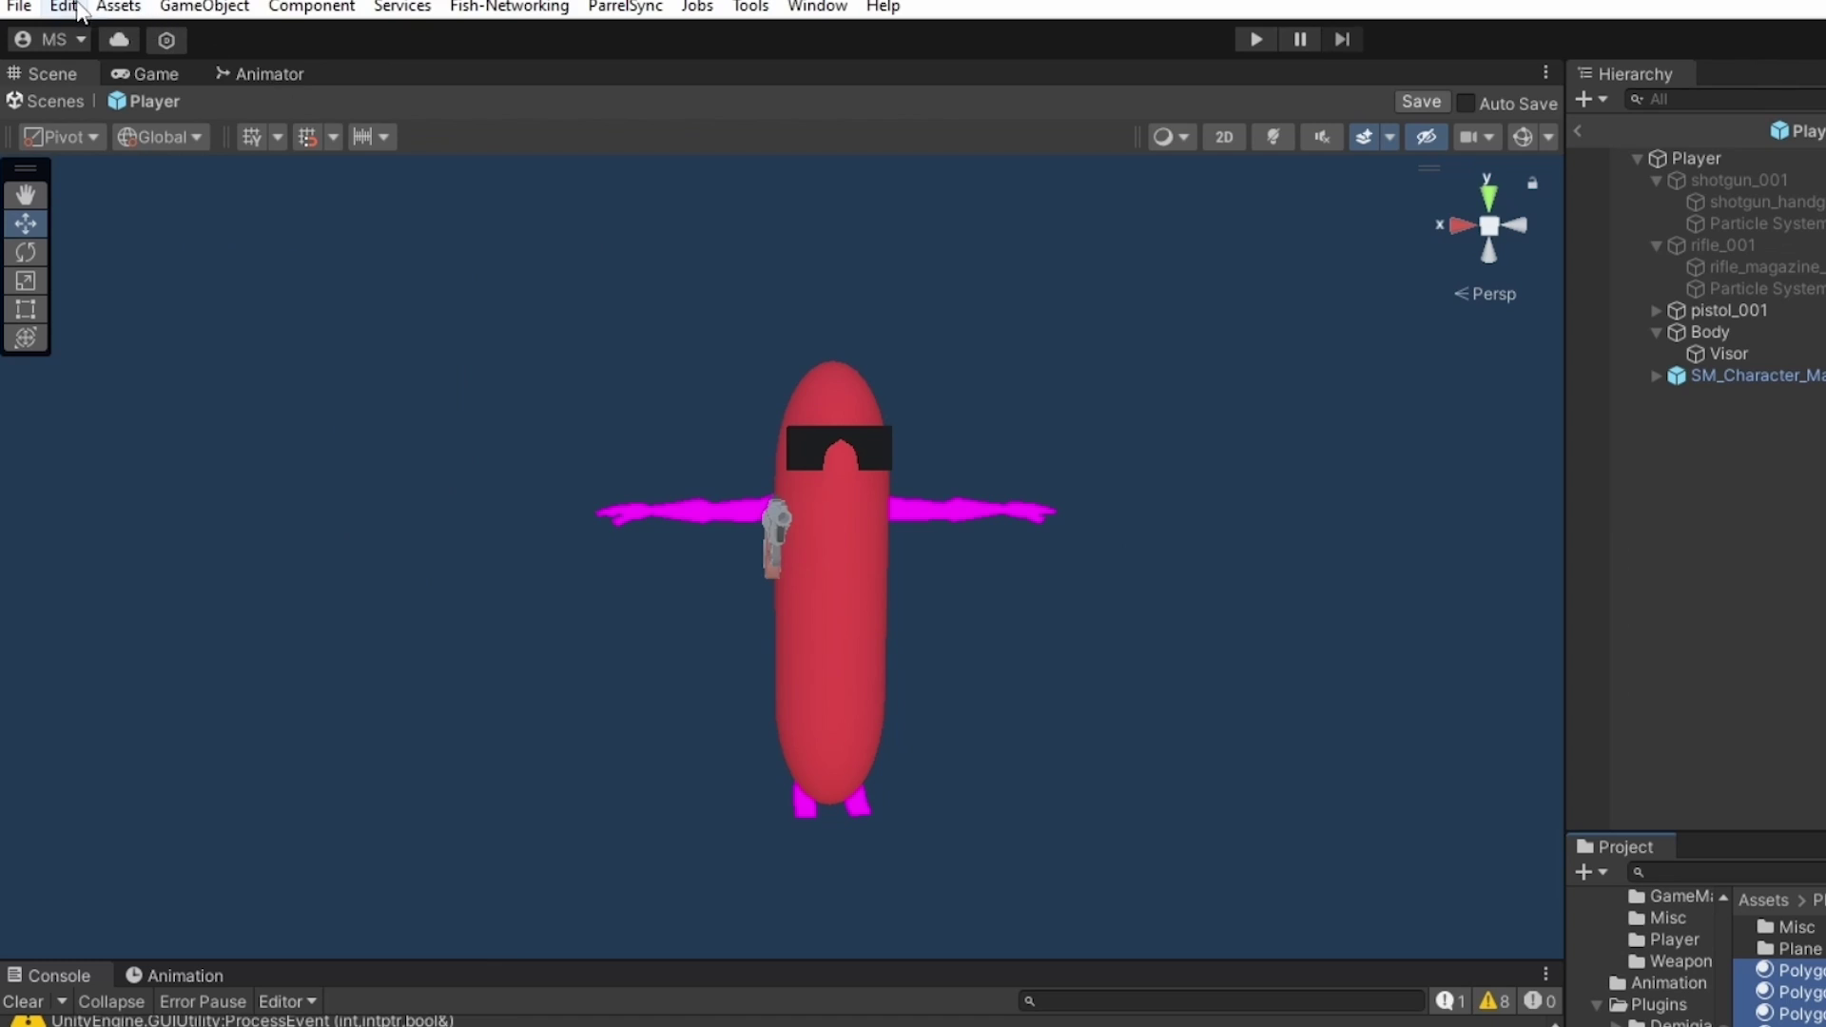
left_click(62, 7)
mouse_move(291, 895)
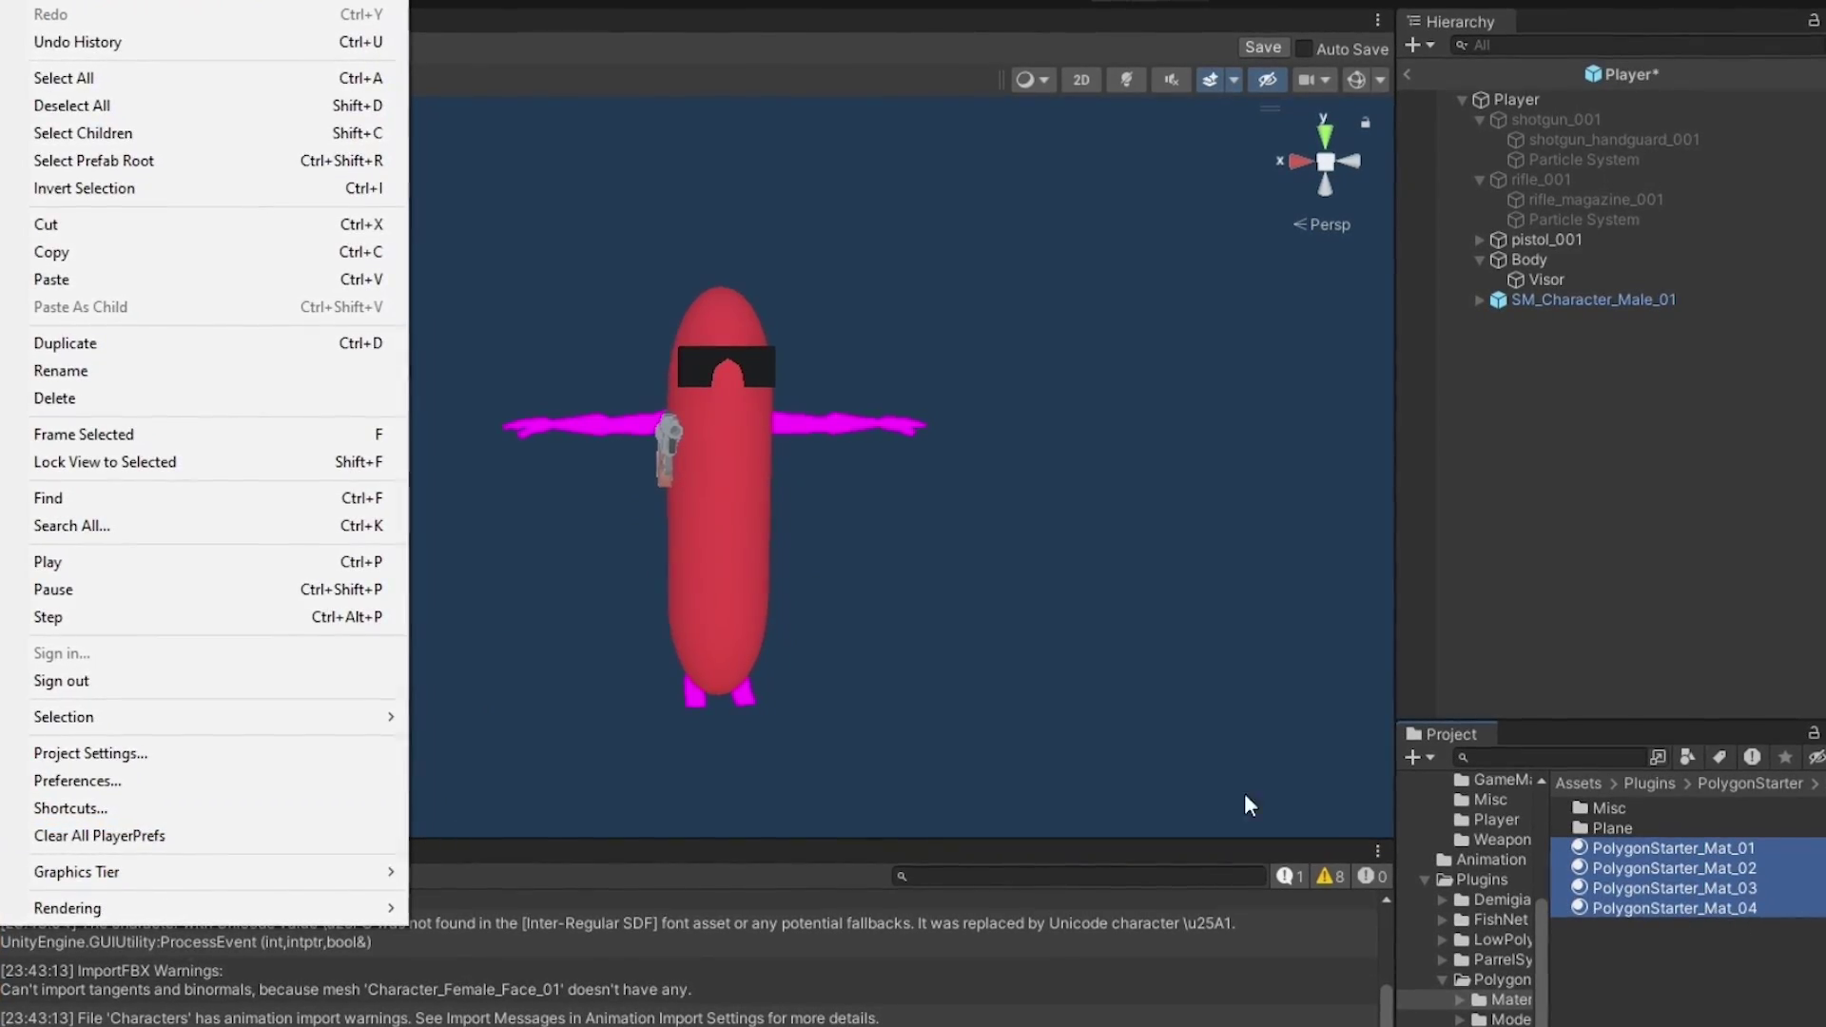
key("Left")
key("Right")
Convert the four PolygonStarter materials, PolygonStarter_Mat_01 to PolygonStarter_Mat_04, from built-in to URP.
left_click(1497, 982)
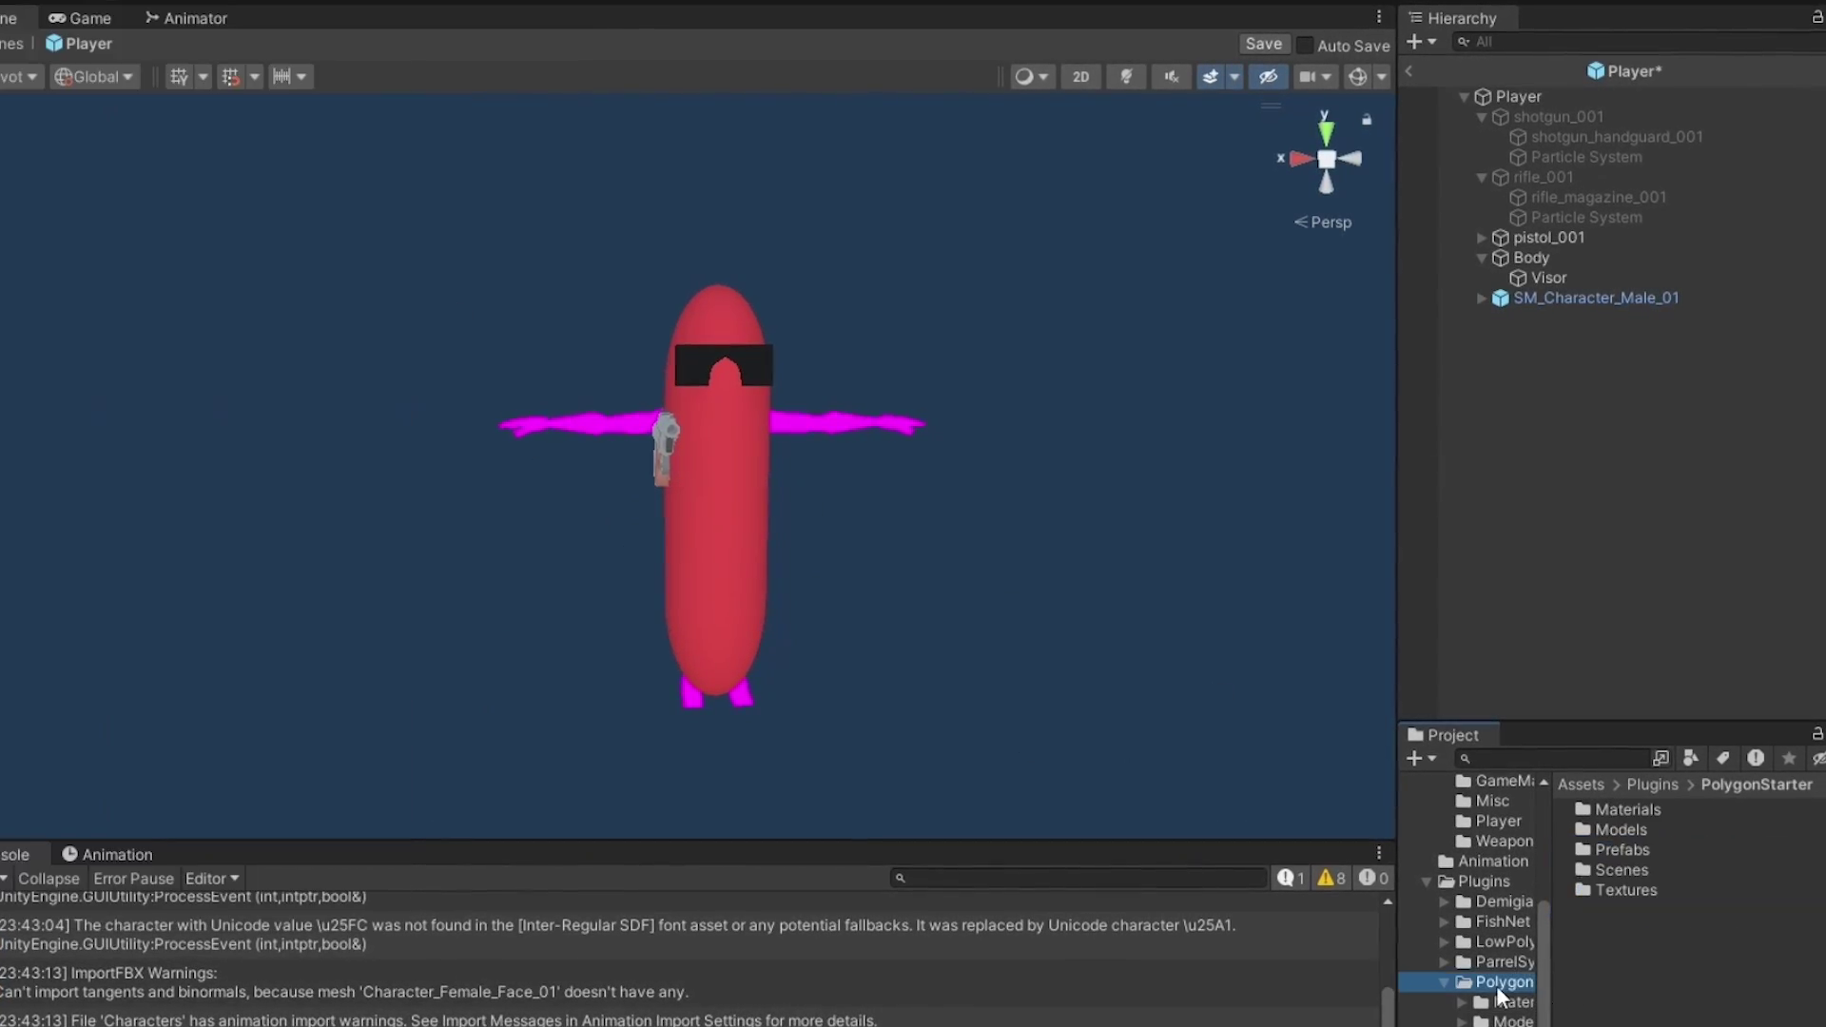
left_click(1628, 921)
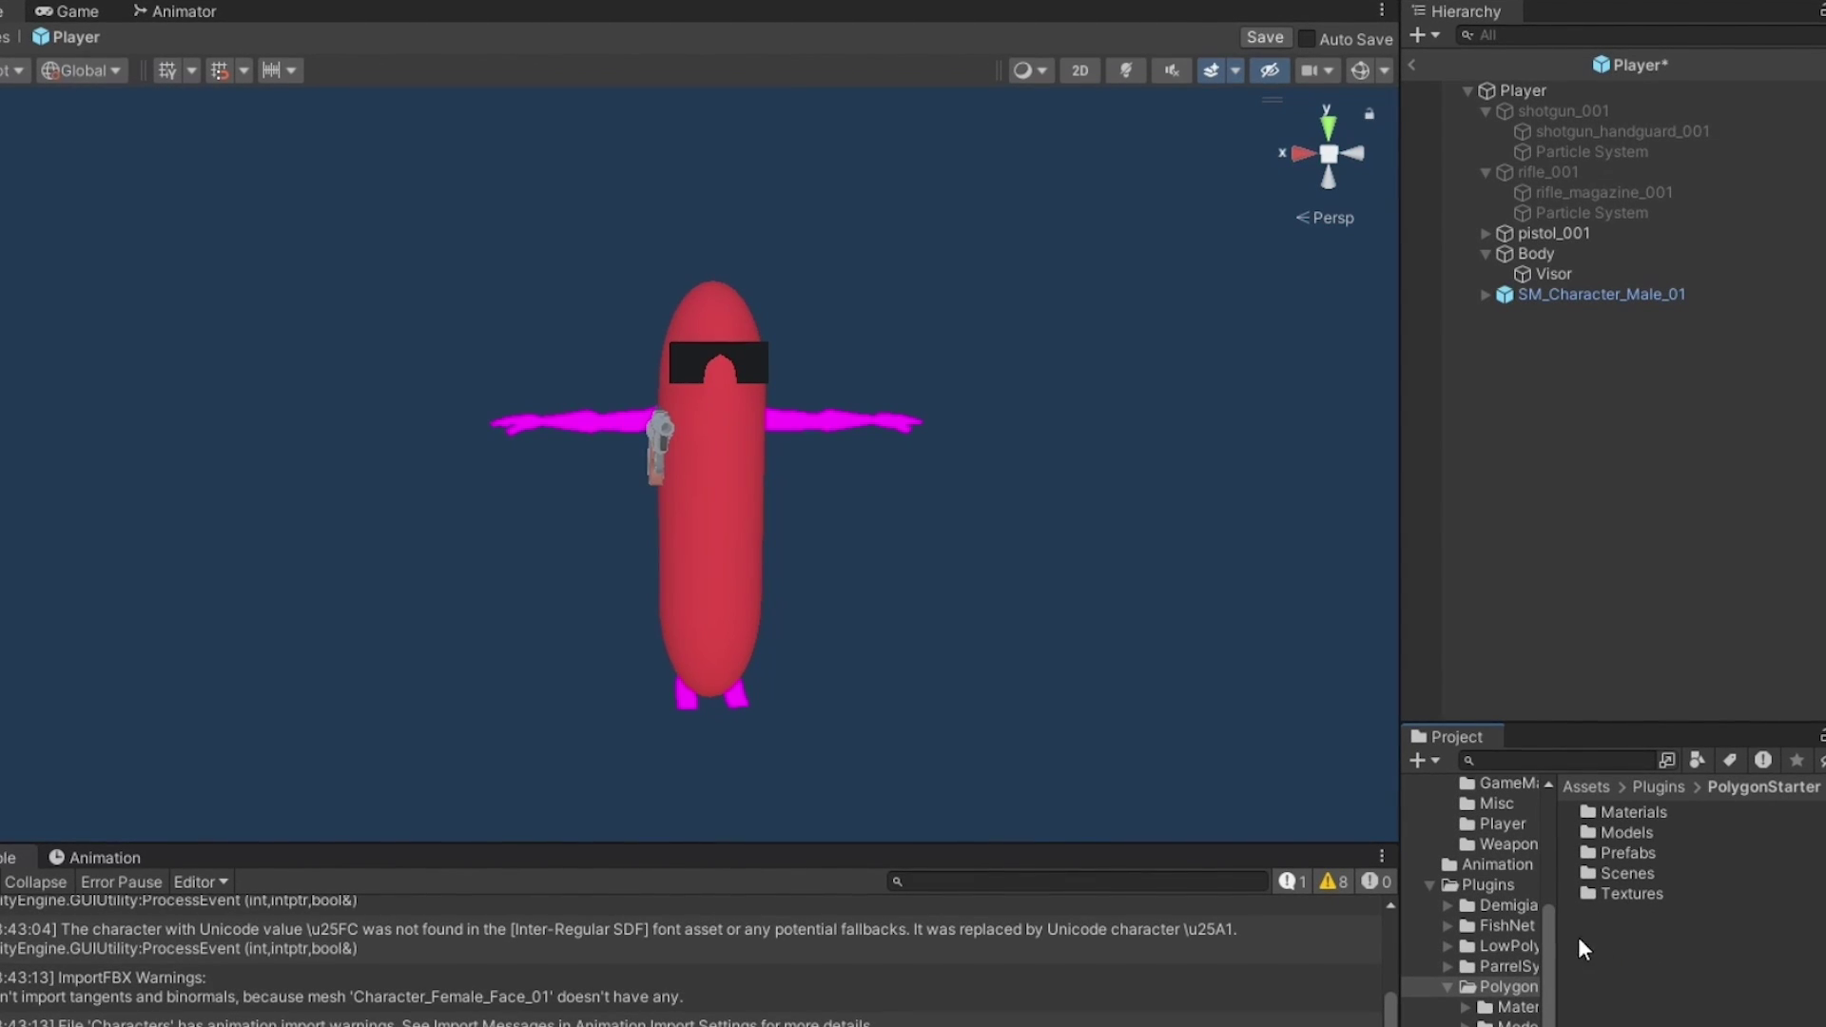
double_click(1634, 814)
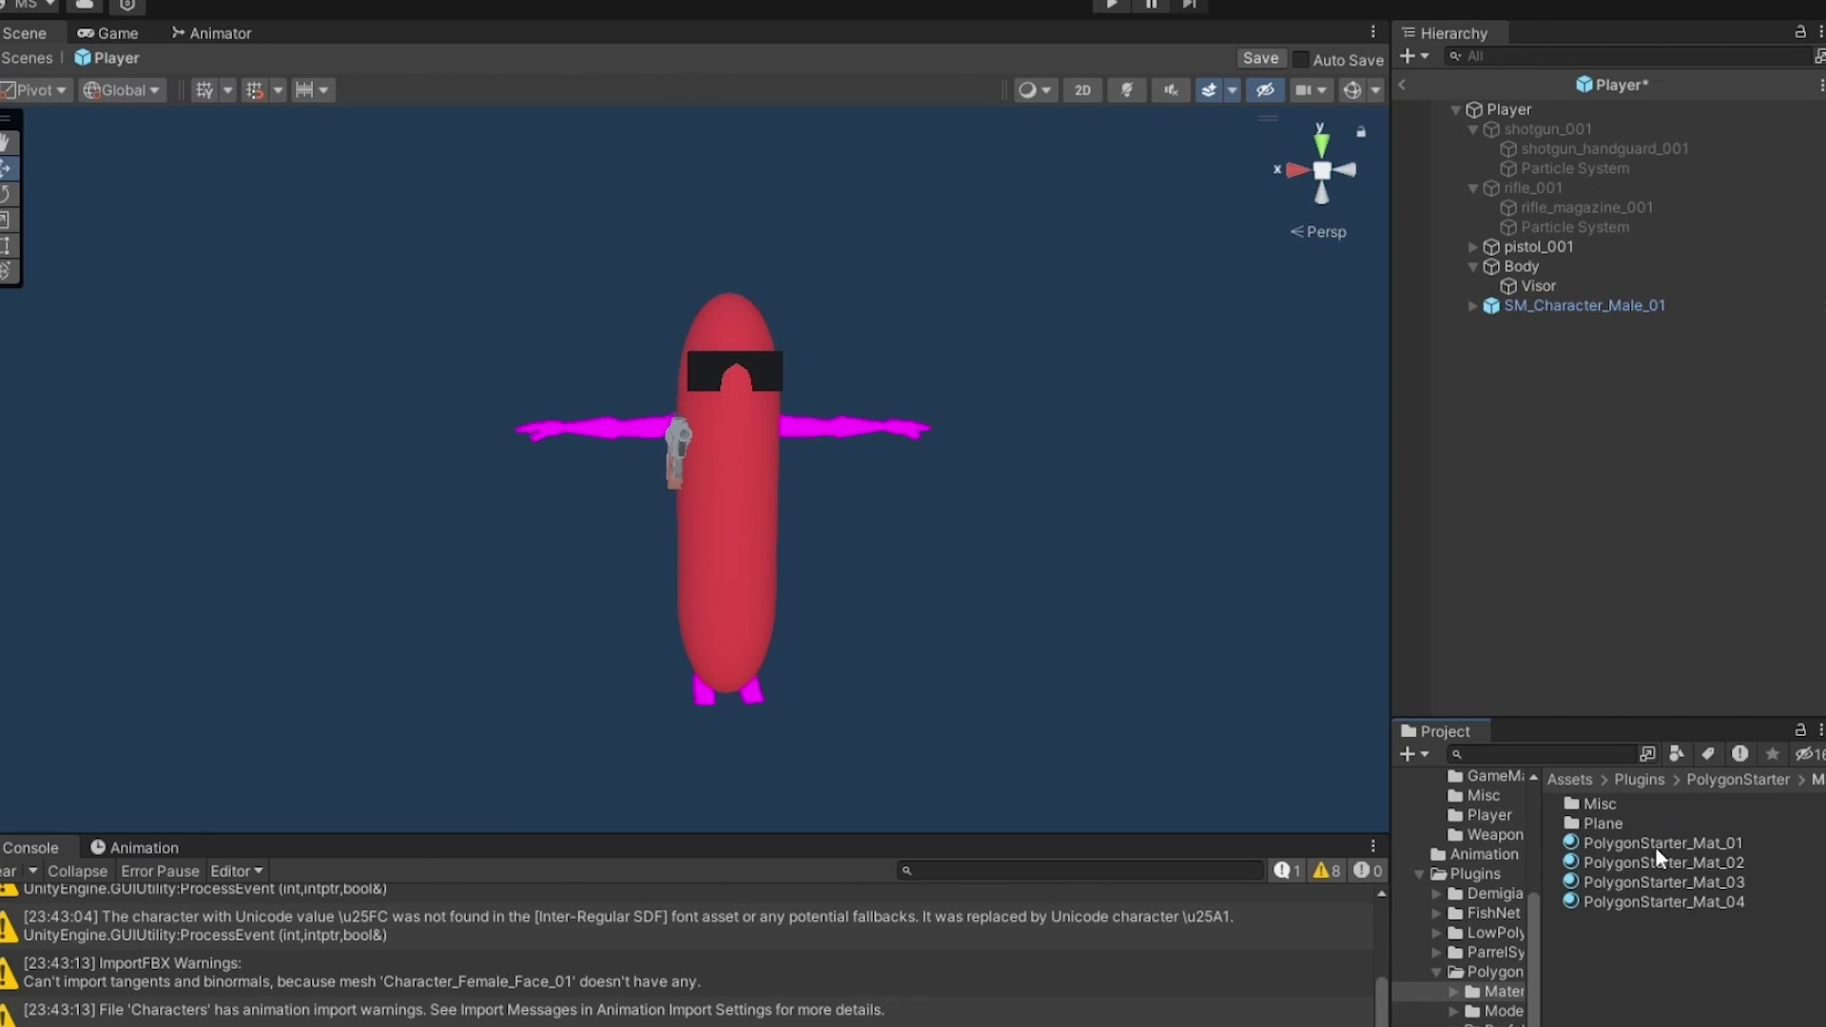
left_click(1656, 844)
left_click(1660, 901, "shift")
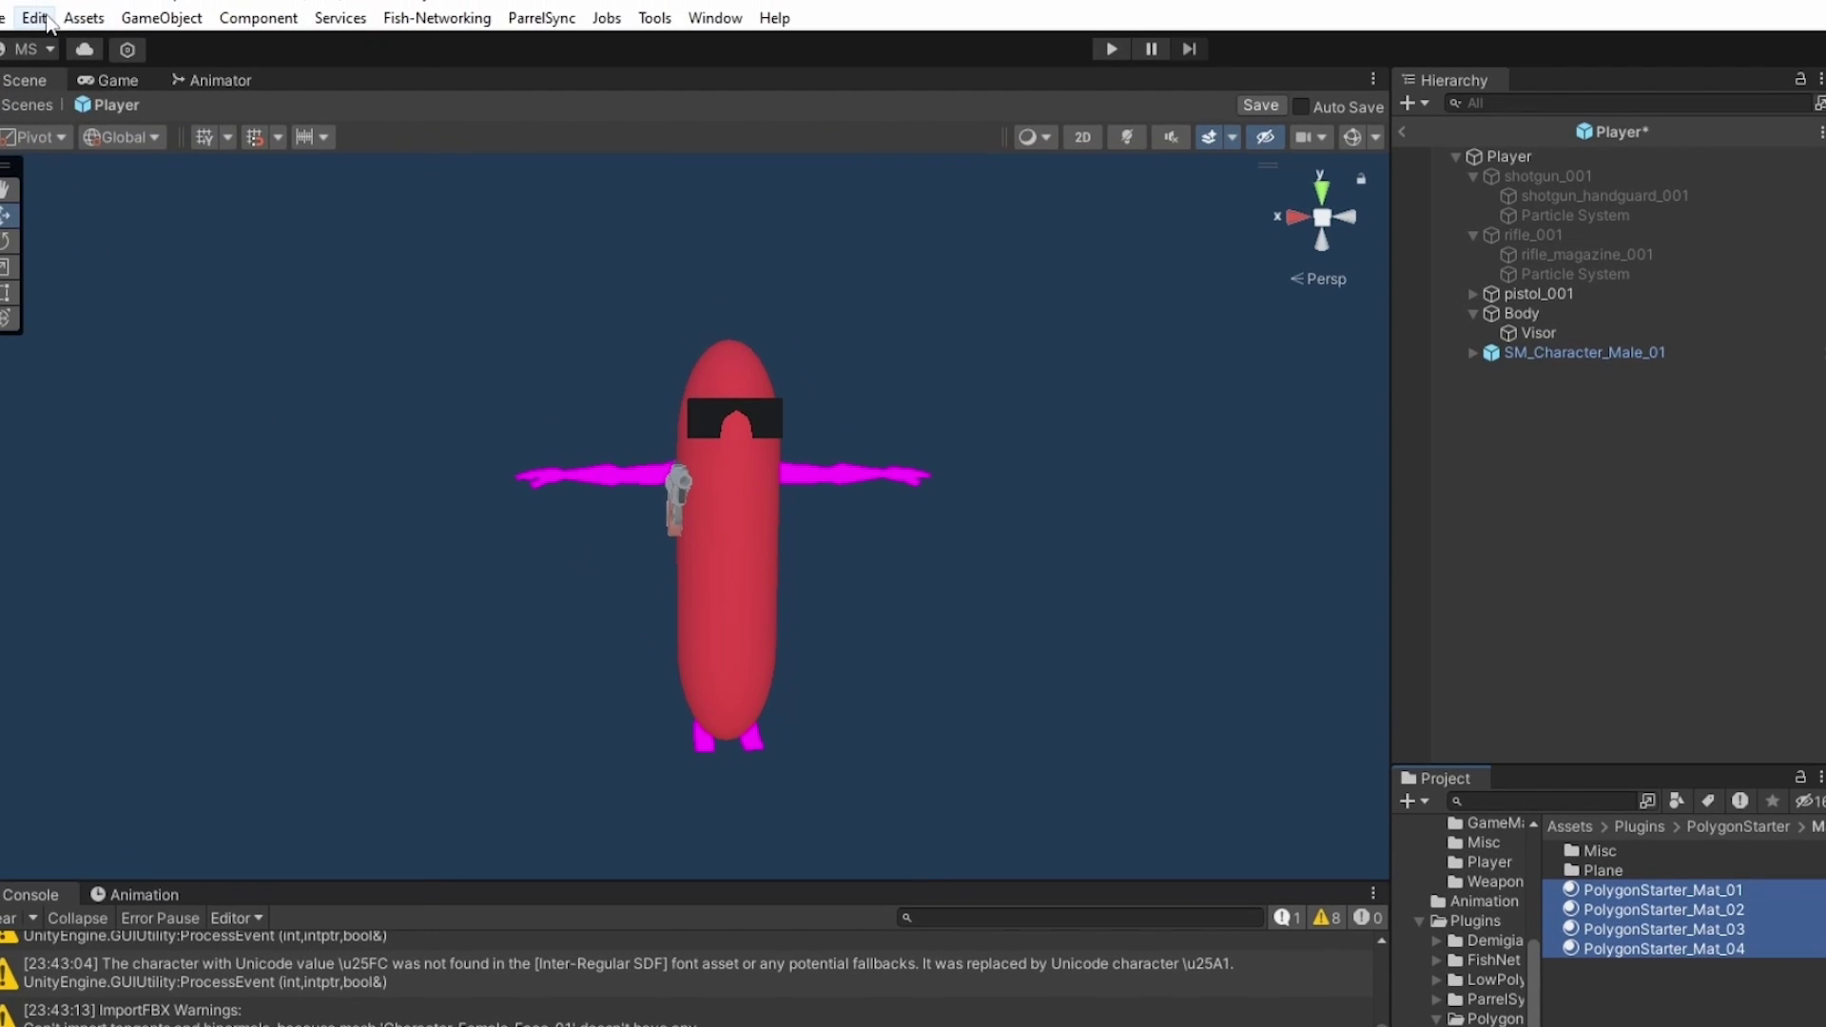
left_click(34, 17)
mouse_move(147, 952)
mouse_move(628, 947)
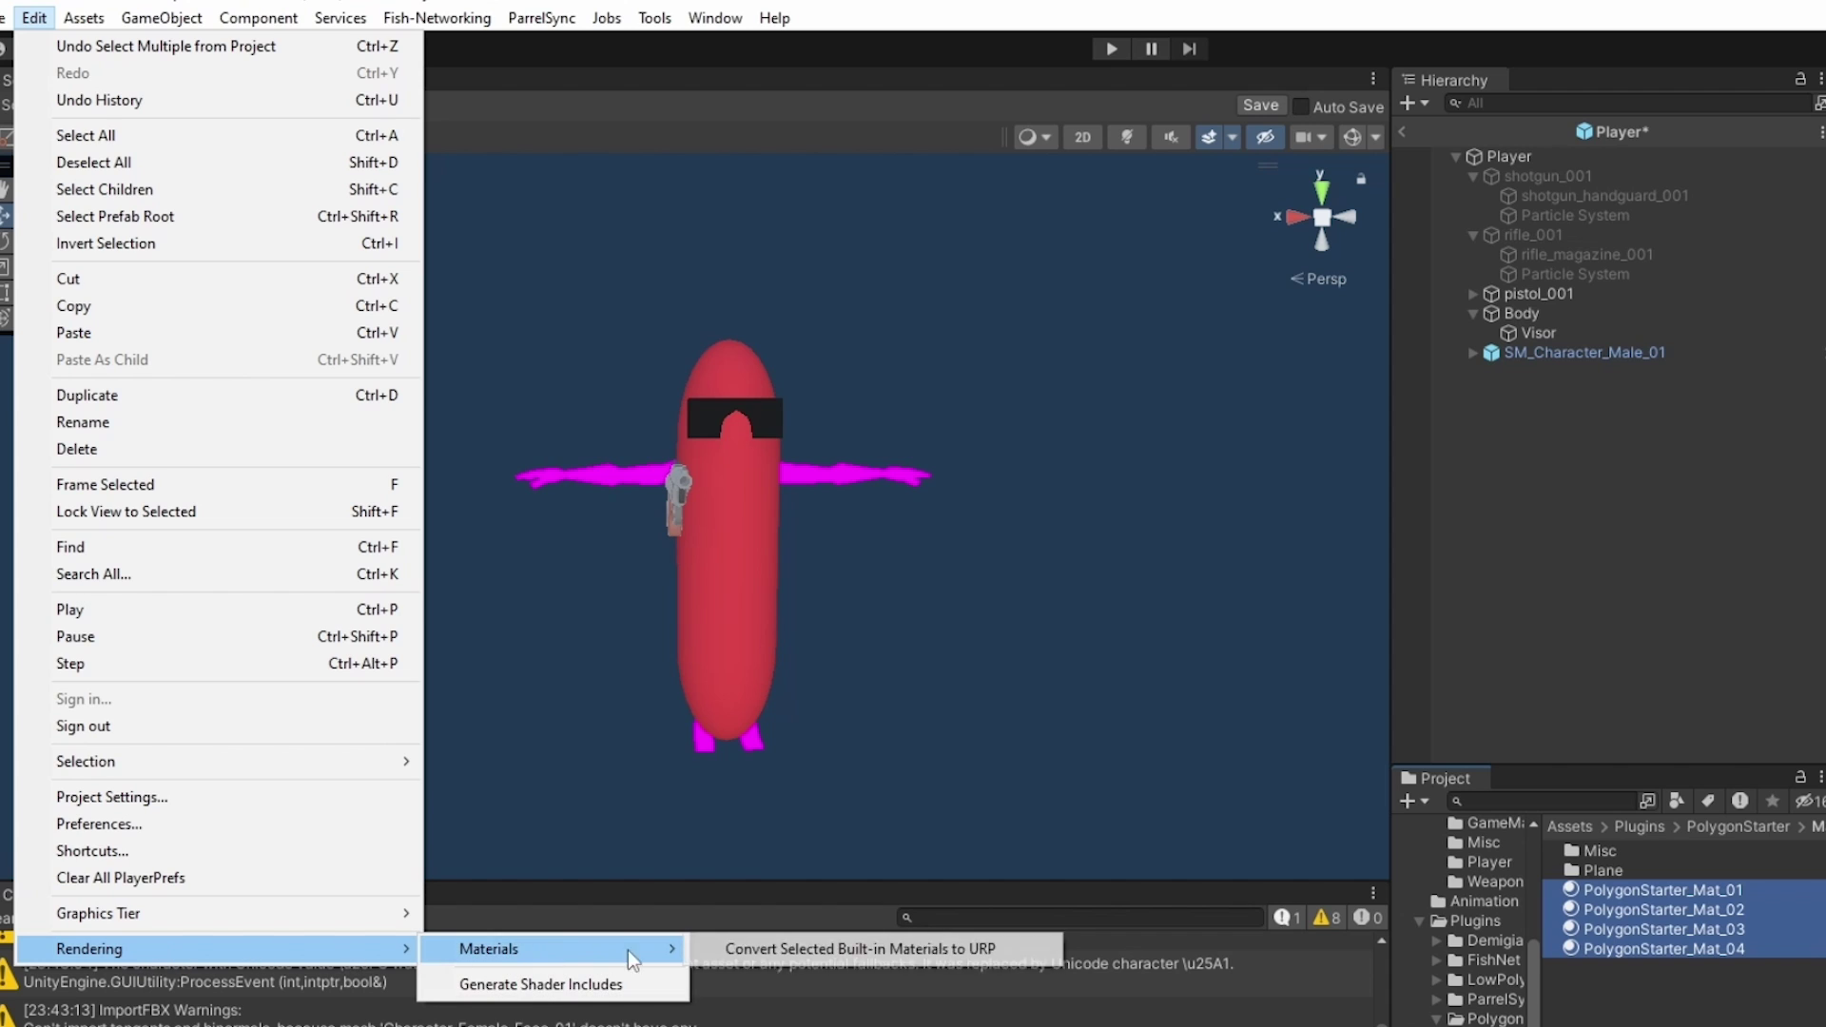
left_click(856, 944)
key("Return")
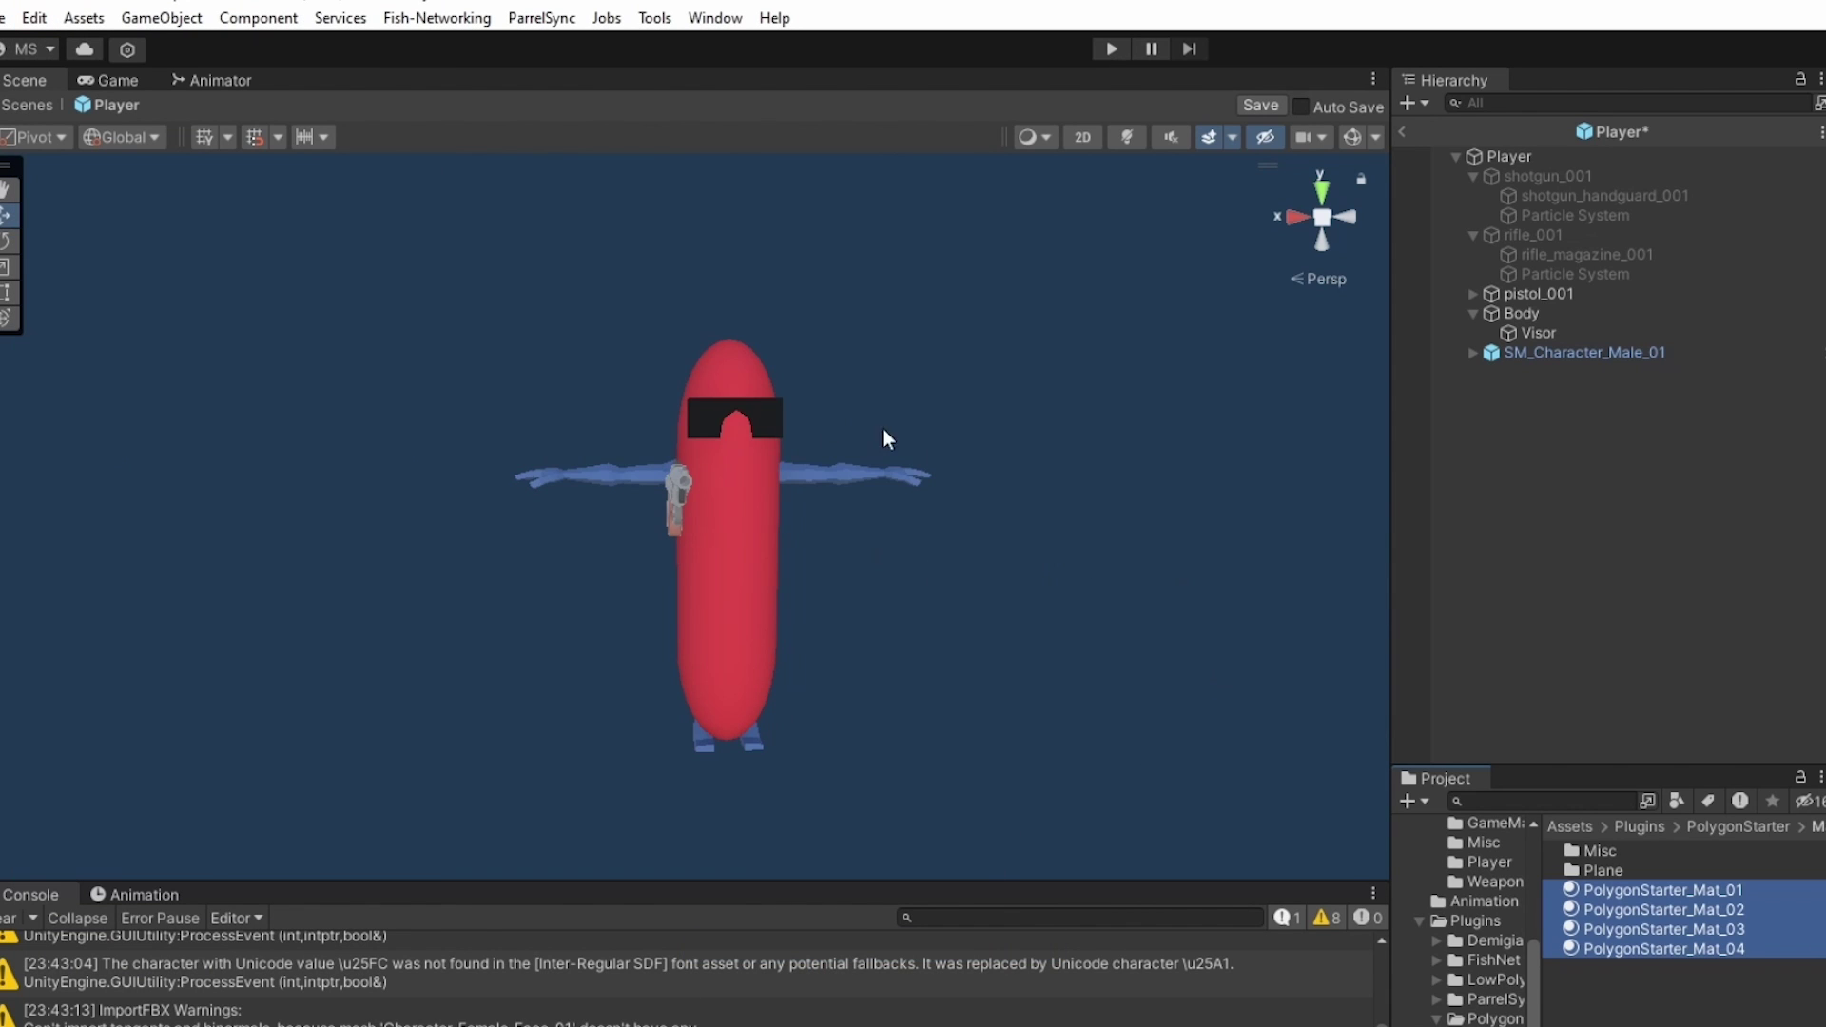
Deactivate the Player's capsule Body object together with its Visor.
right_click_drag(883, 430, 904, 481)
left_click(1575, 332)
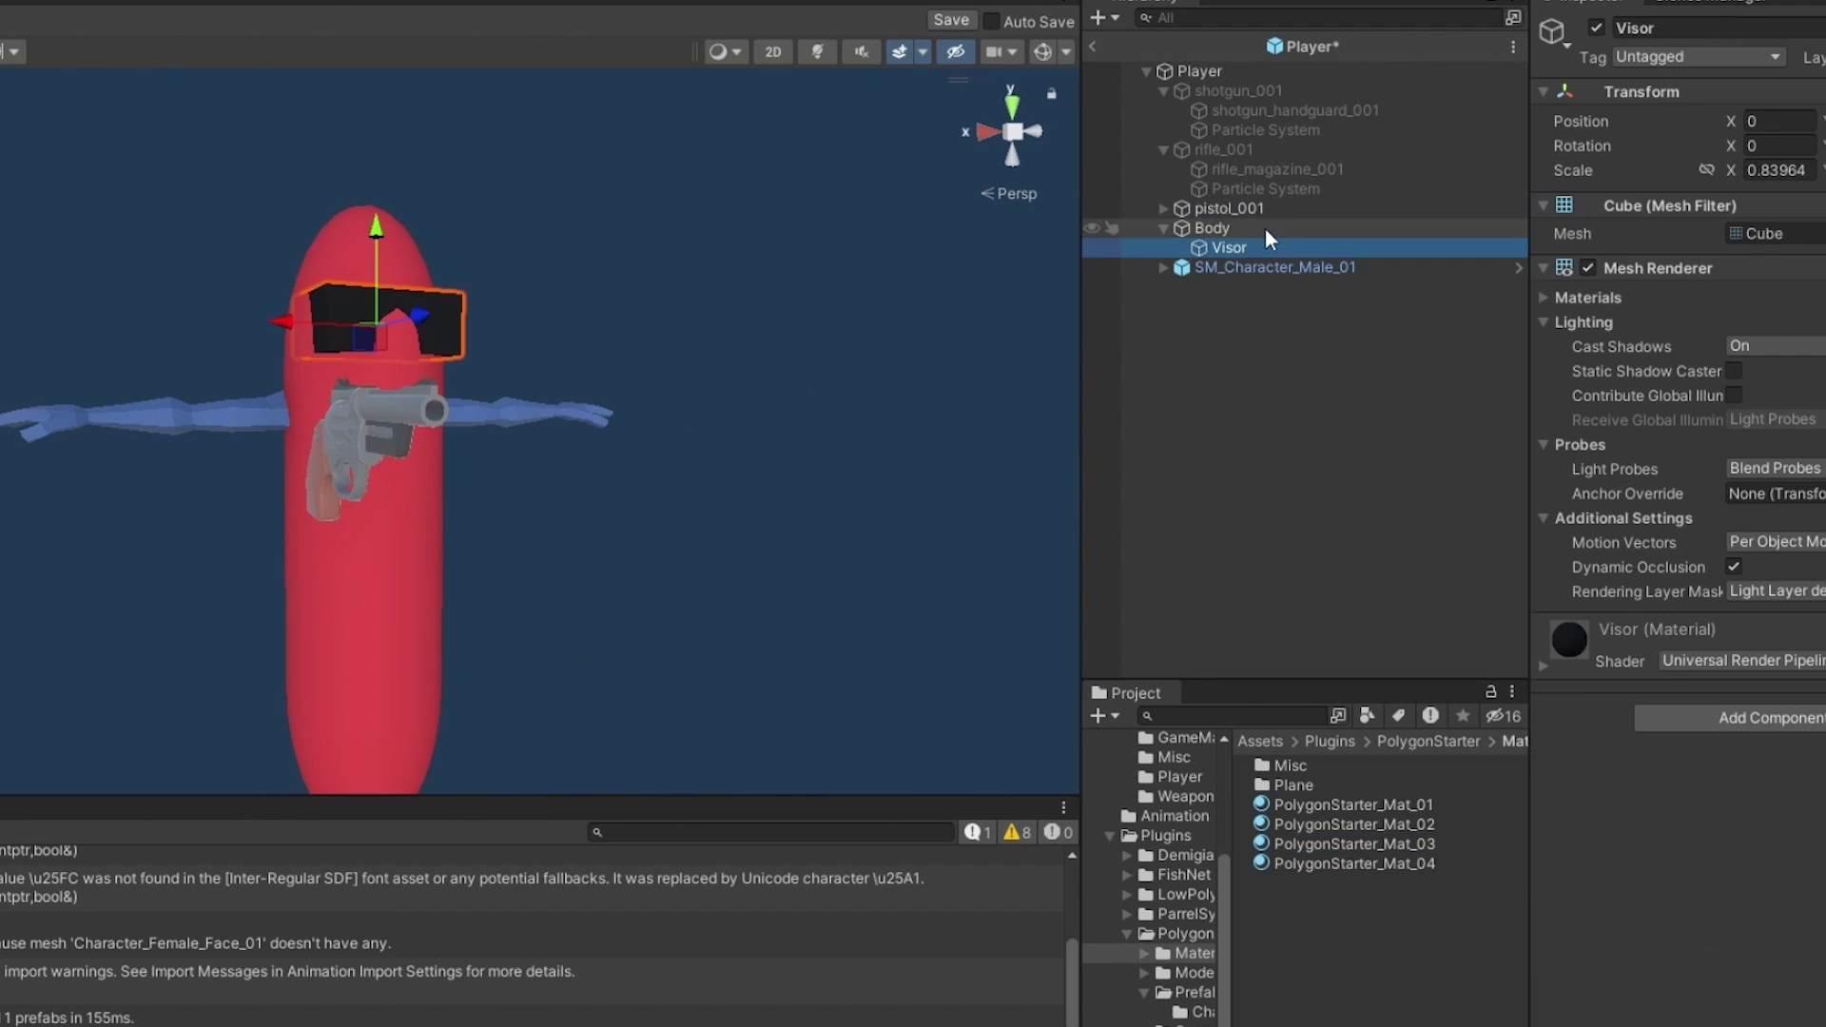
left_click(1266, 230)
left_click(1597, 28)
right_click_drag(675, 318, 837, 343)
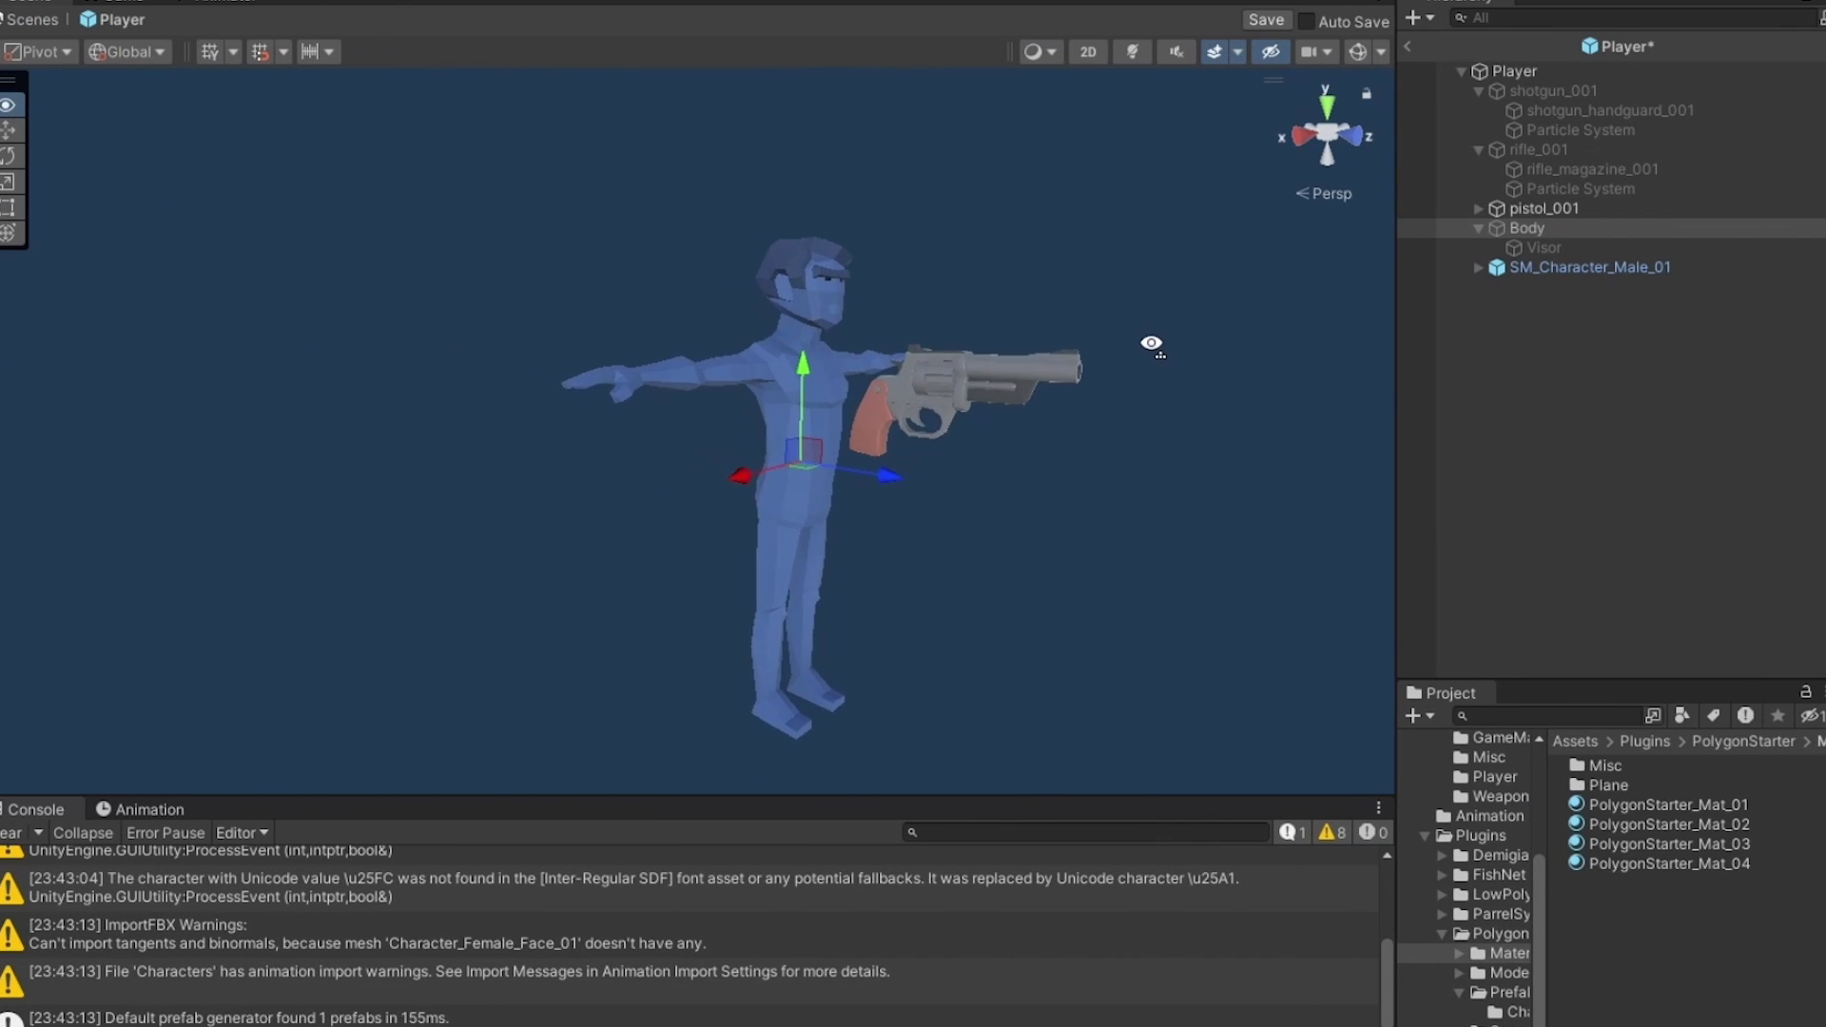
key("w")
mouse_move(1152, 344)
right_mouse_down()
mouse_move(1072, 363)
mouse_move(1148, 357)
right_mouse_up()
key("s")
Show the scene gizmos and set the Player's Capsule Collider height to 1.8 and its center Y to 0.9.
left_click(1512, 72)
scroll(1461, 648, "down", 5)
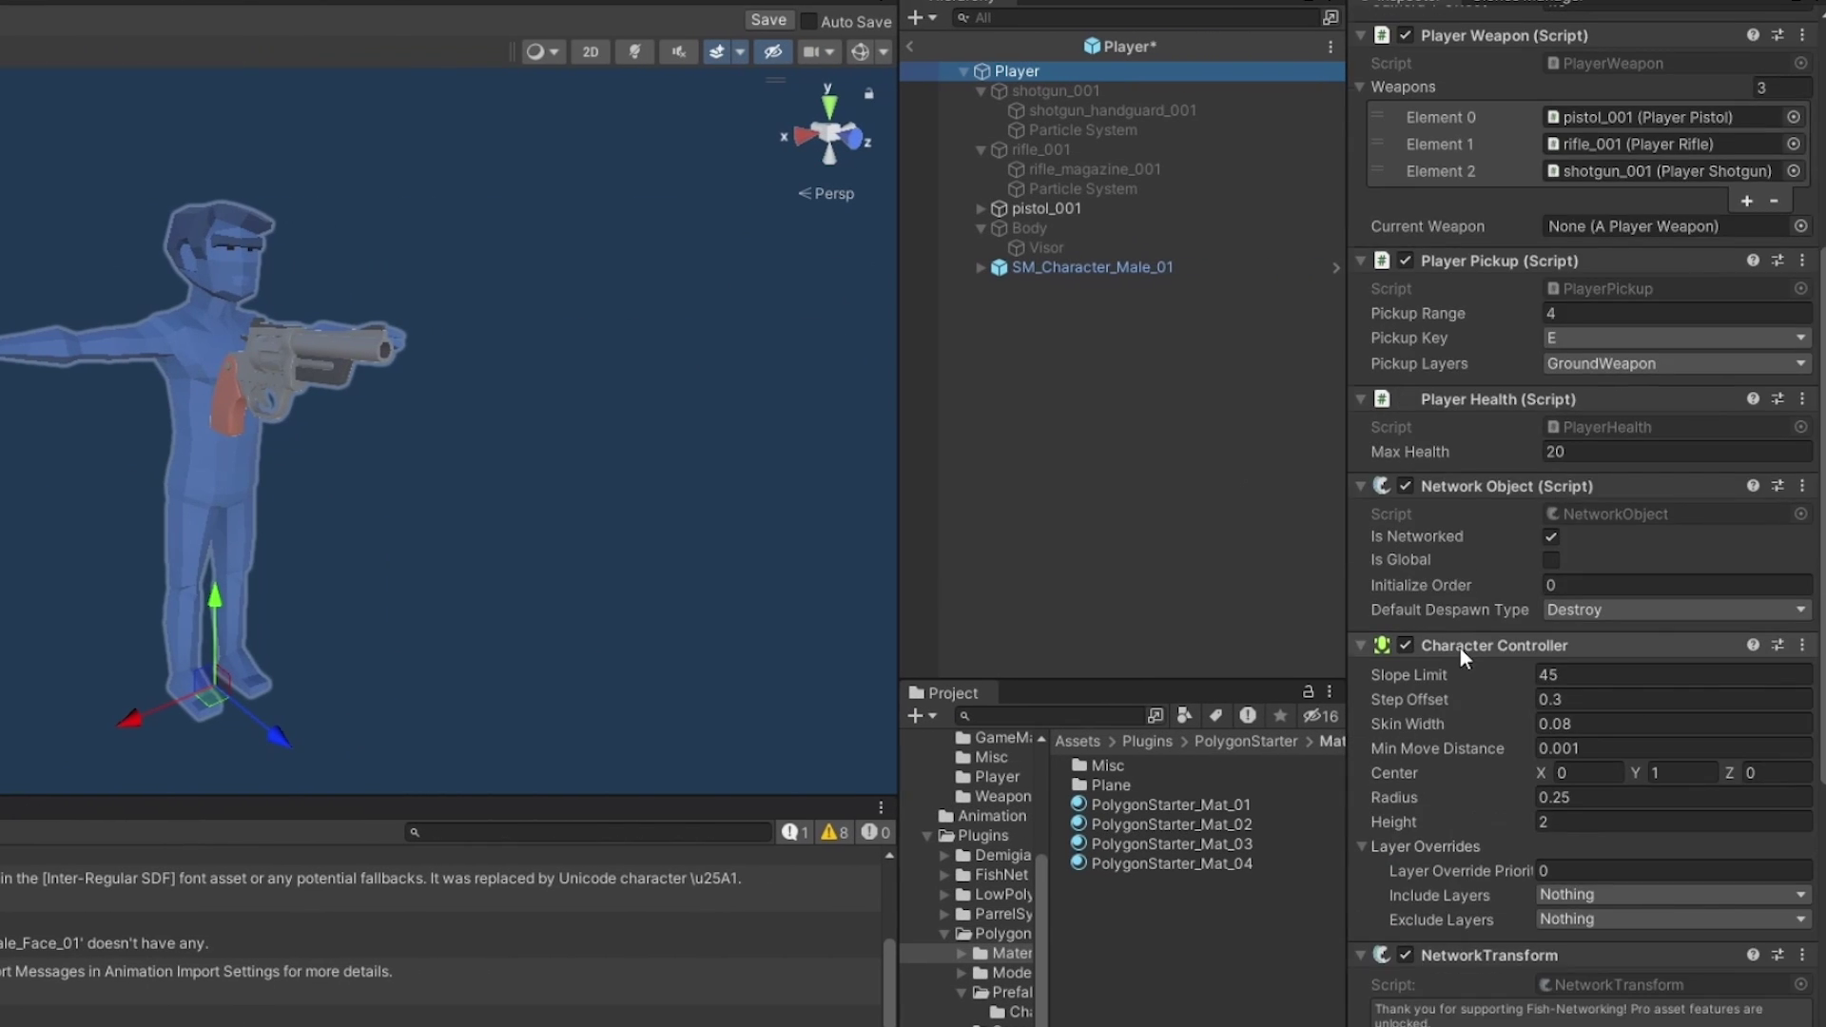
scroll(1456, 651, "down", 10)
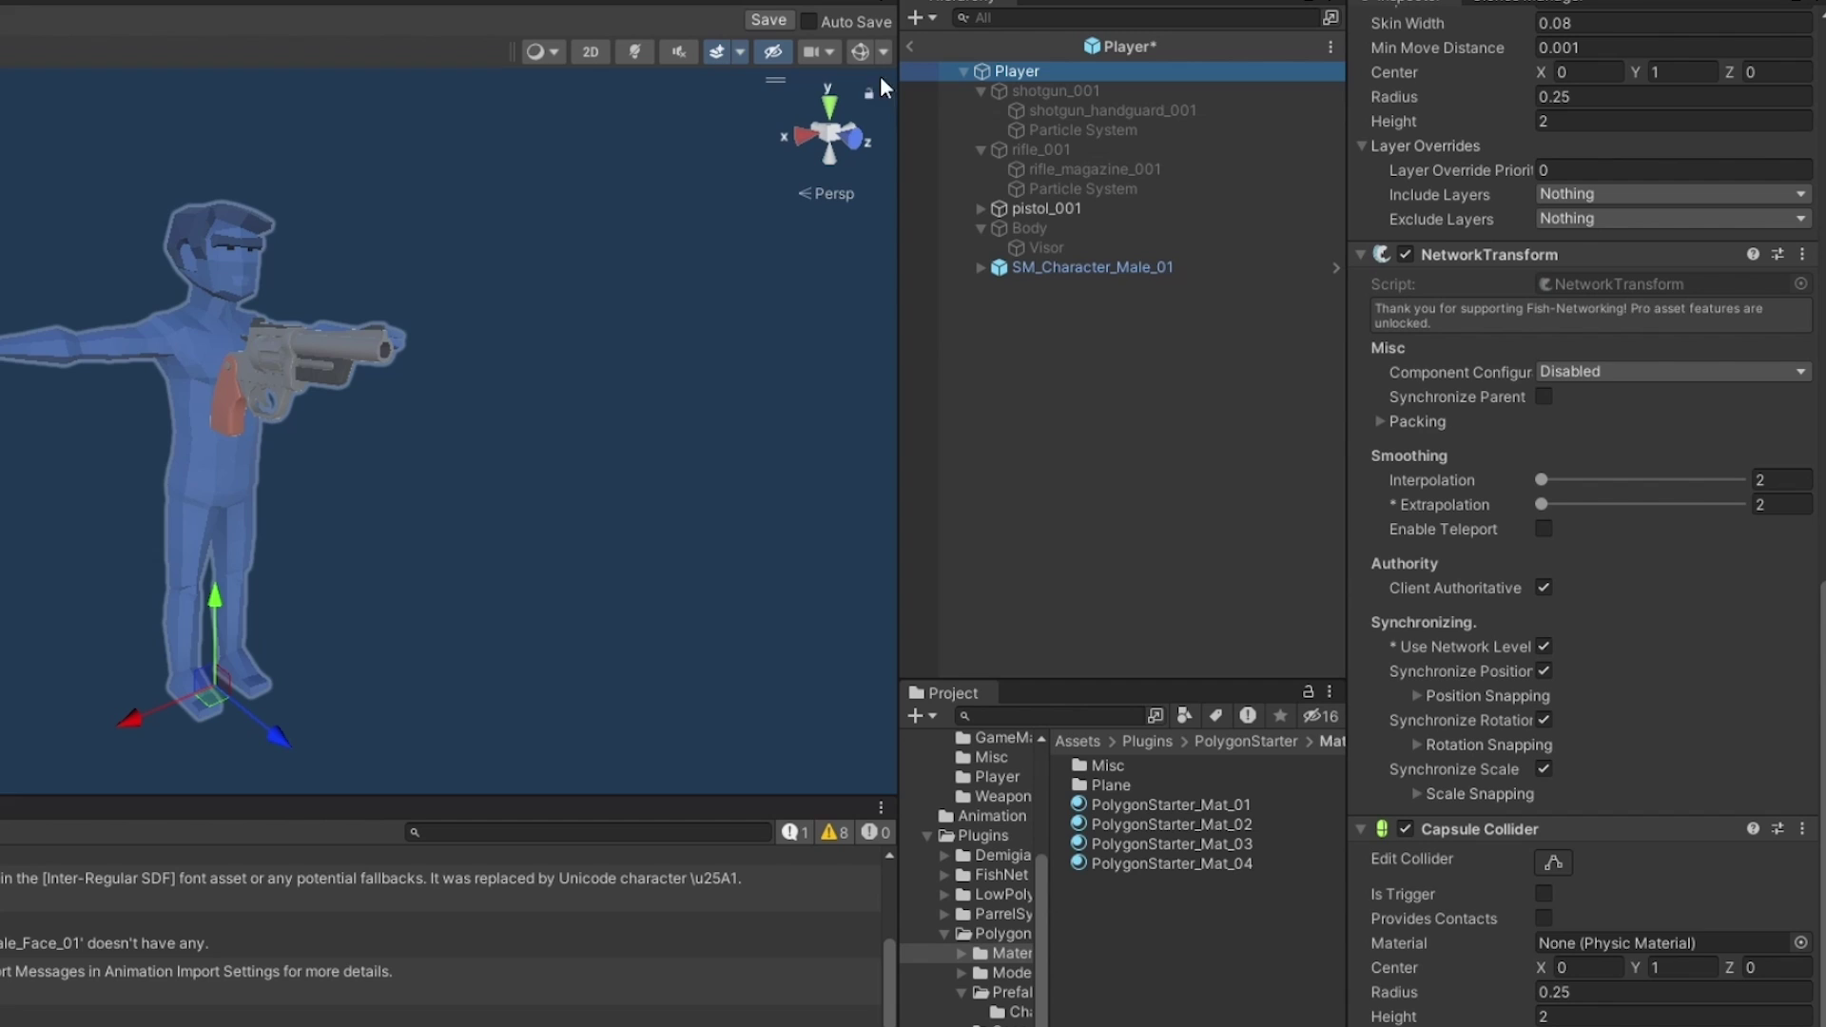
left_click(860, 51)
left_click(854, 140)
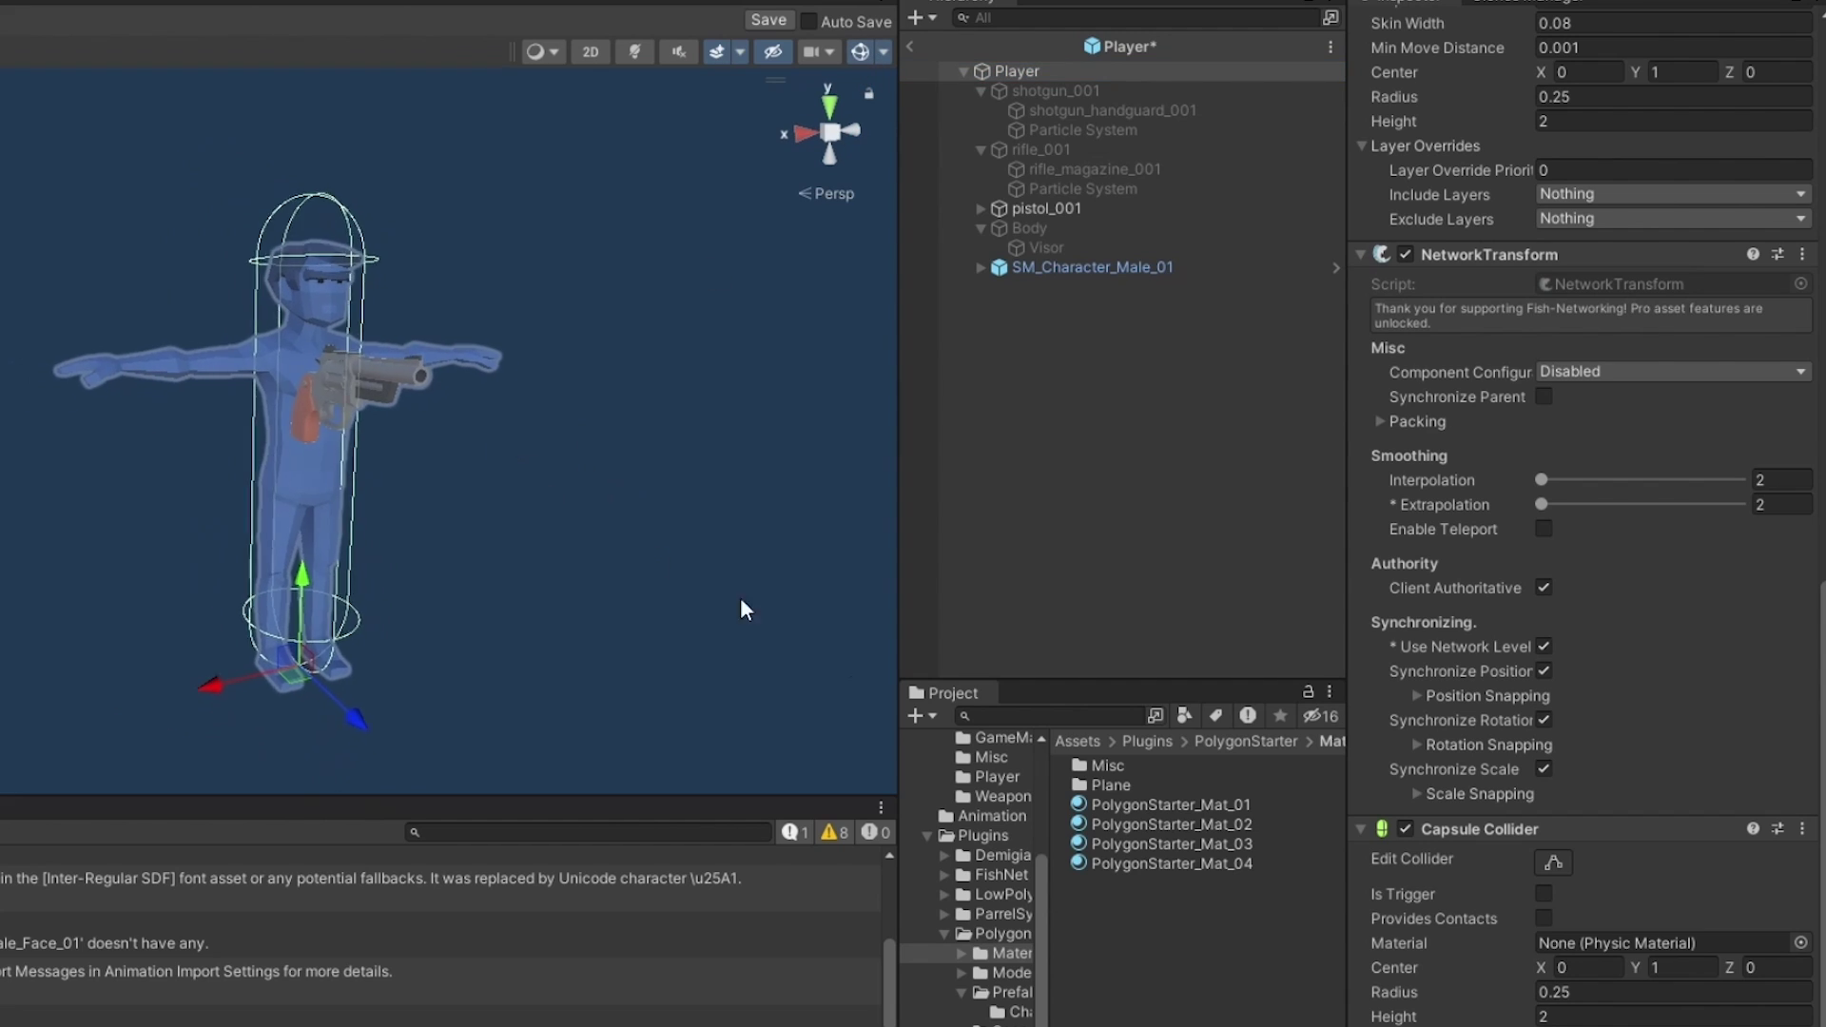
left_click(1573, 1017)
type("1.8")
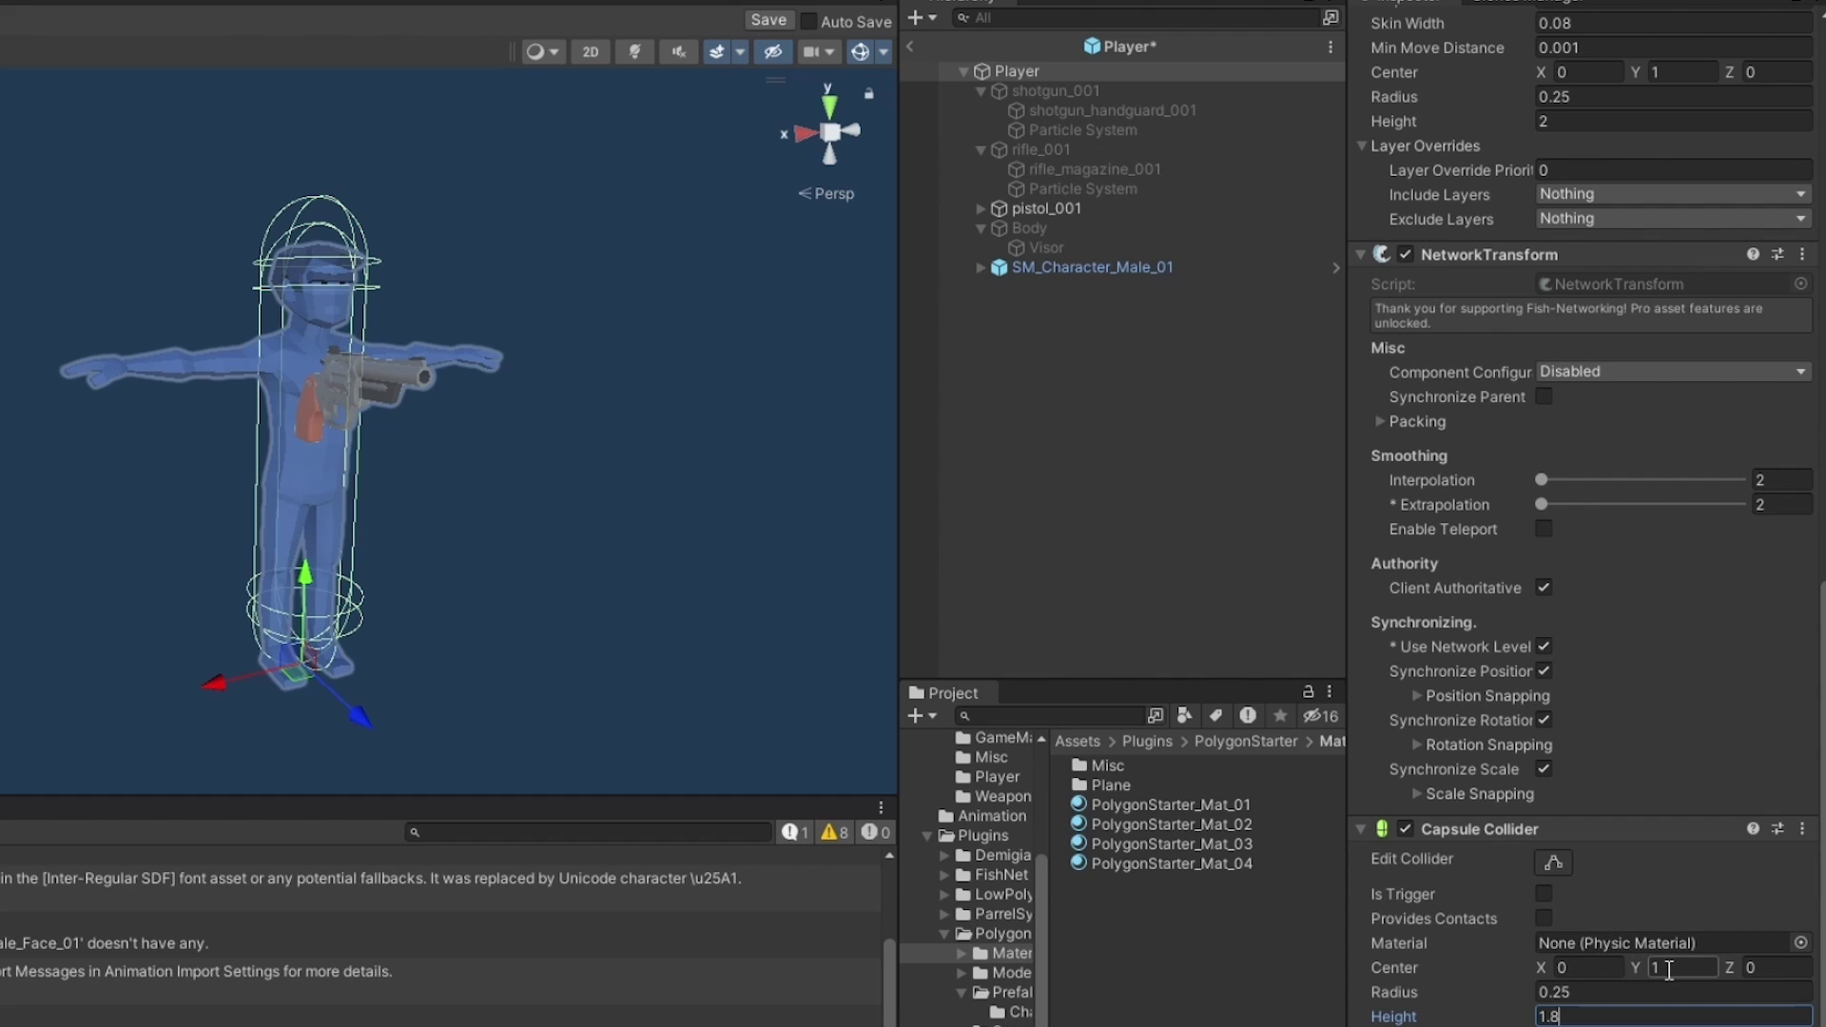
type("0.9")
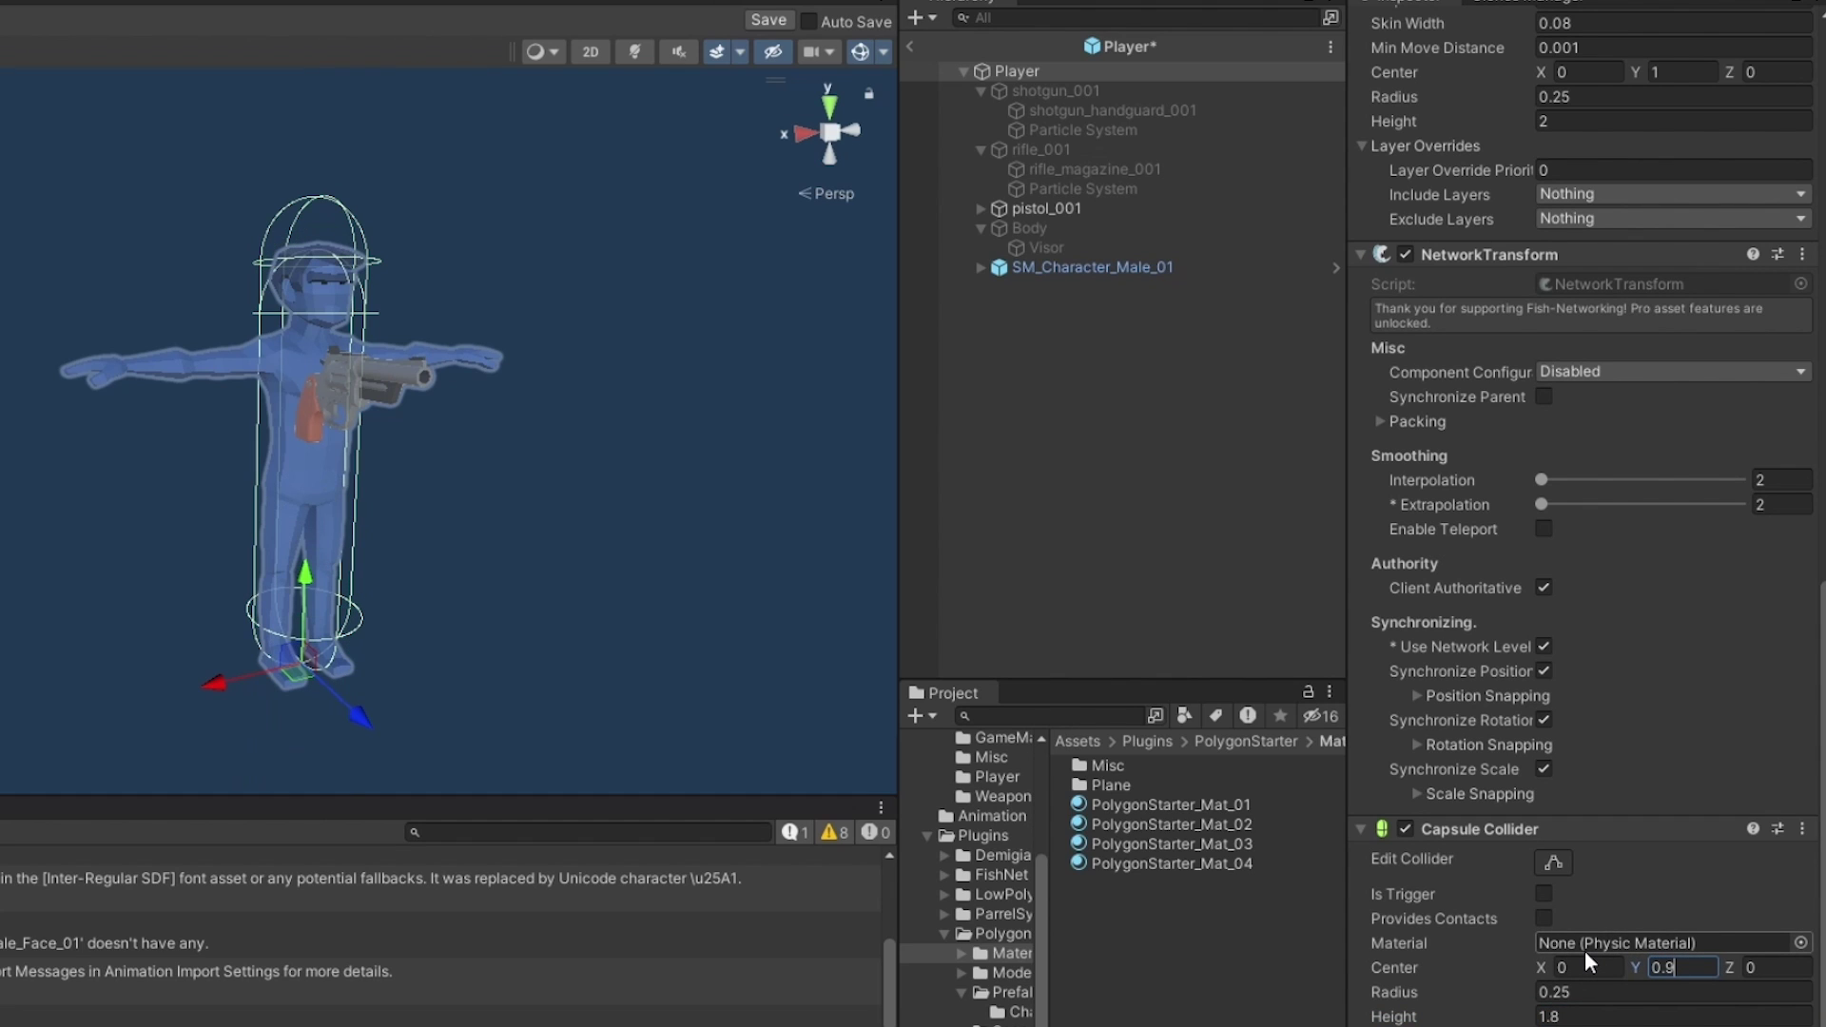
Set the Player's Character Controller height to 1.8 and its center Y to 0.9.
scroll(1585, 950, "up", 5)
left_click(1579, 454)
type("1.8")
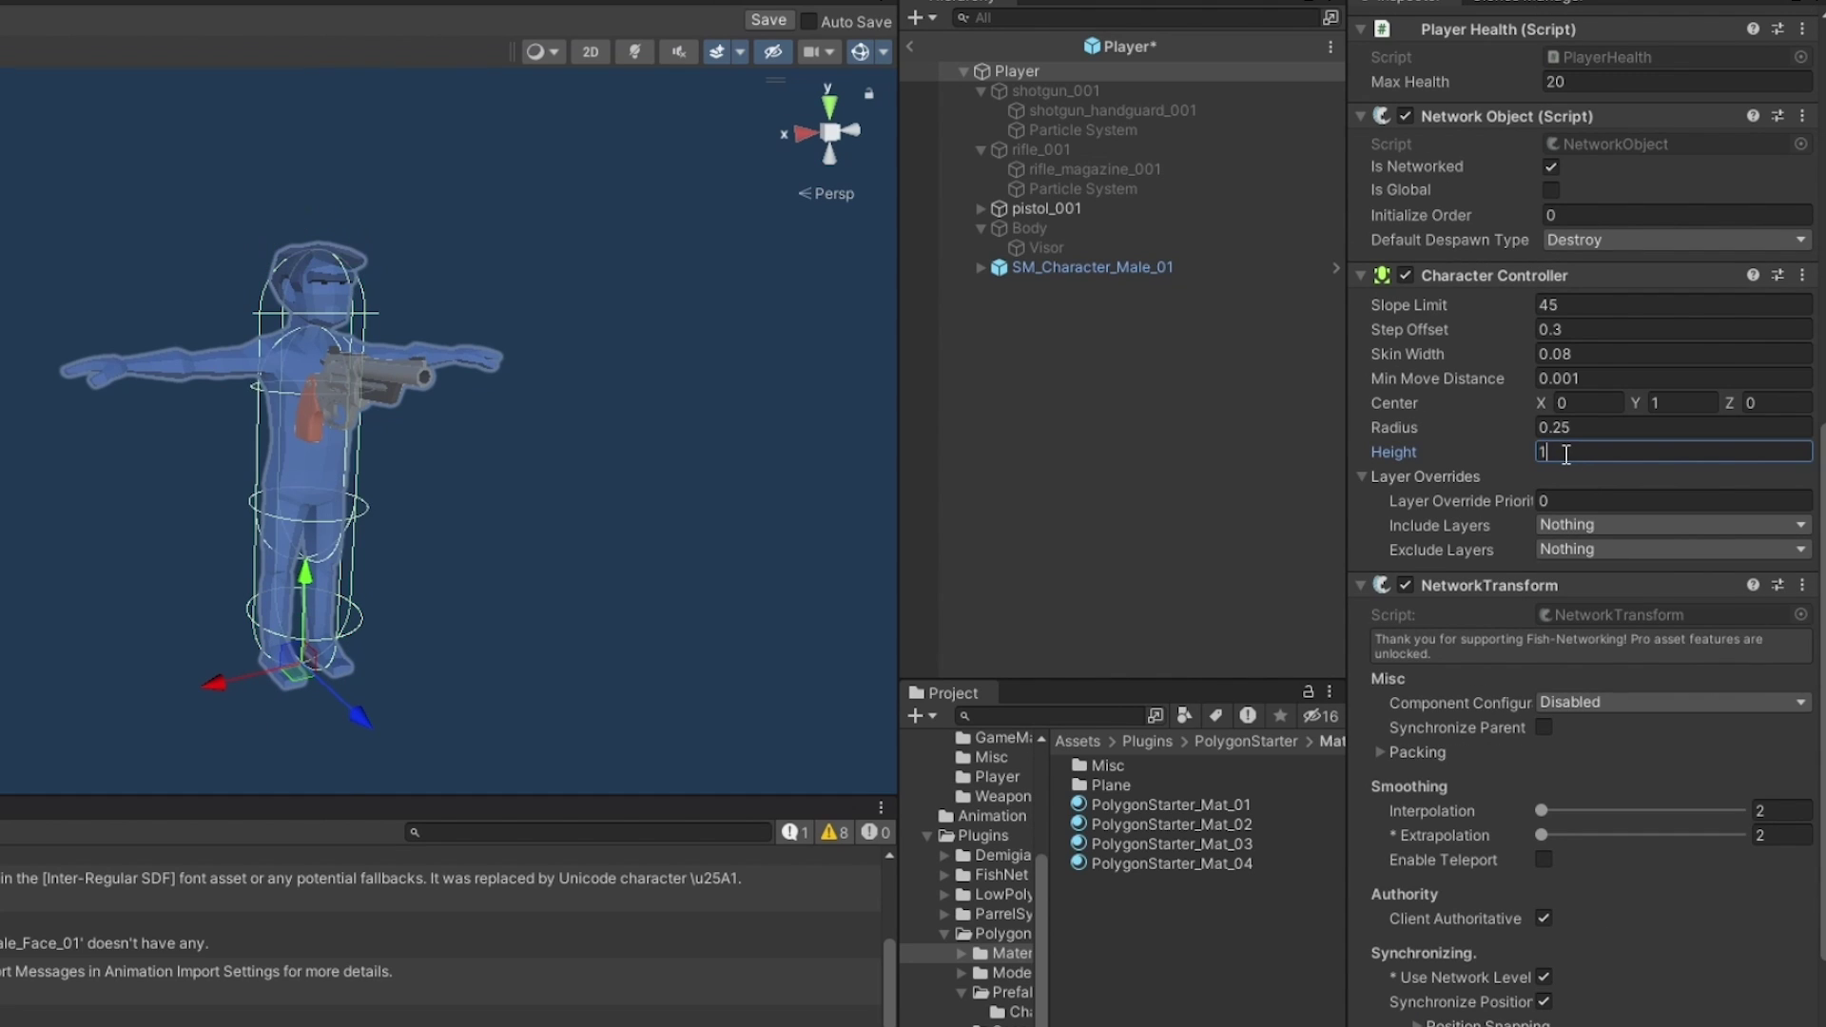
type("0.9")
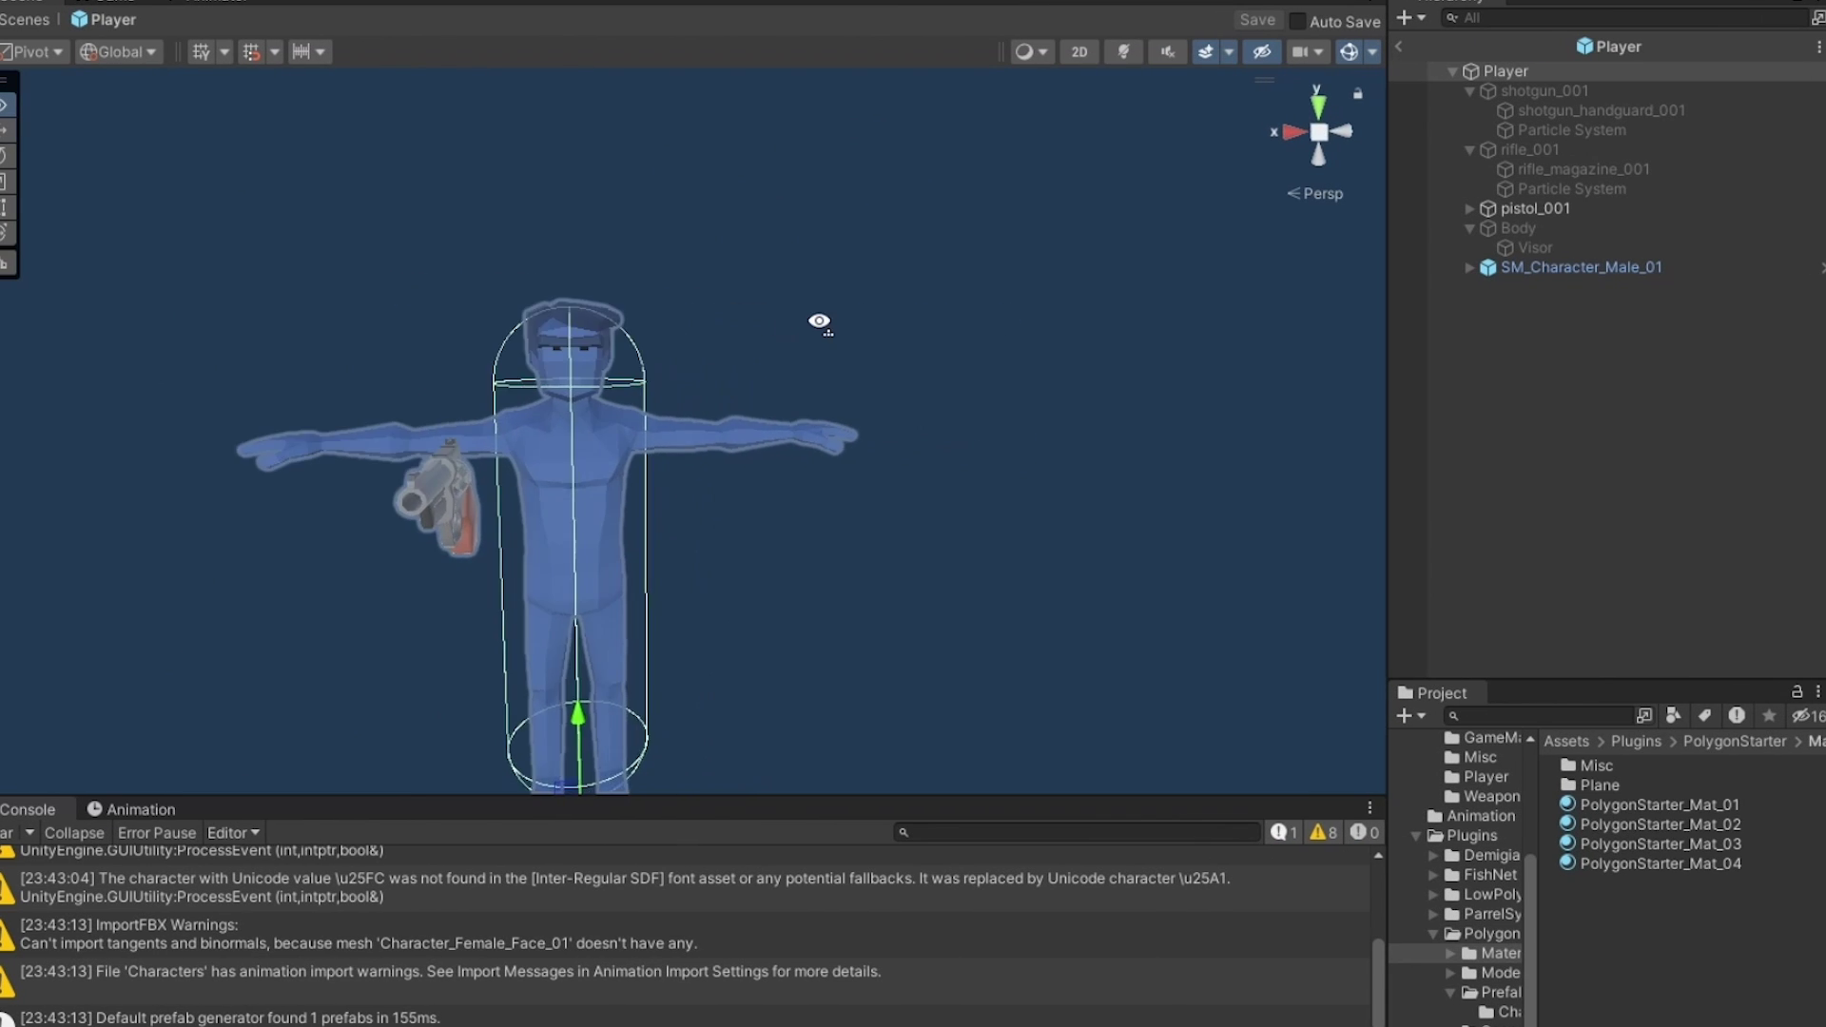
Delete the Body object from the Player, collapse the rifle_001 and shotgun_001 hierarchies, and save the prefab.
left_click(1574, 226)
key("Delete")
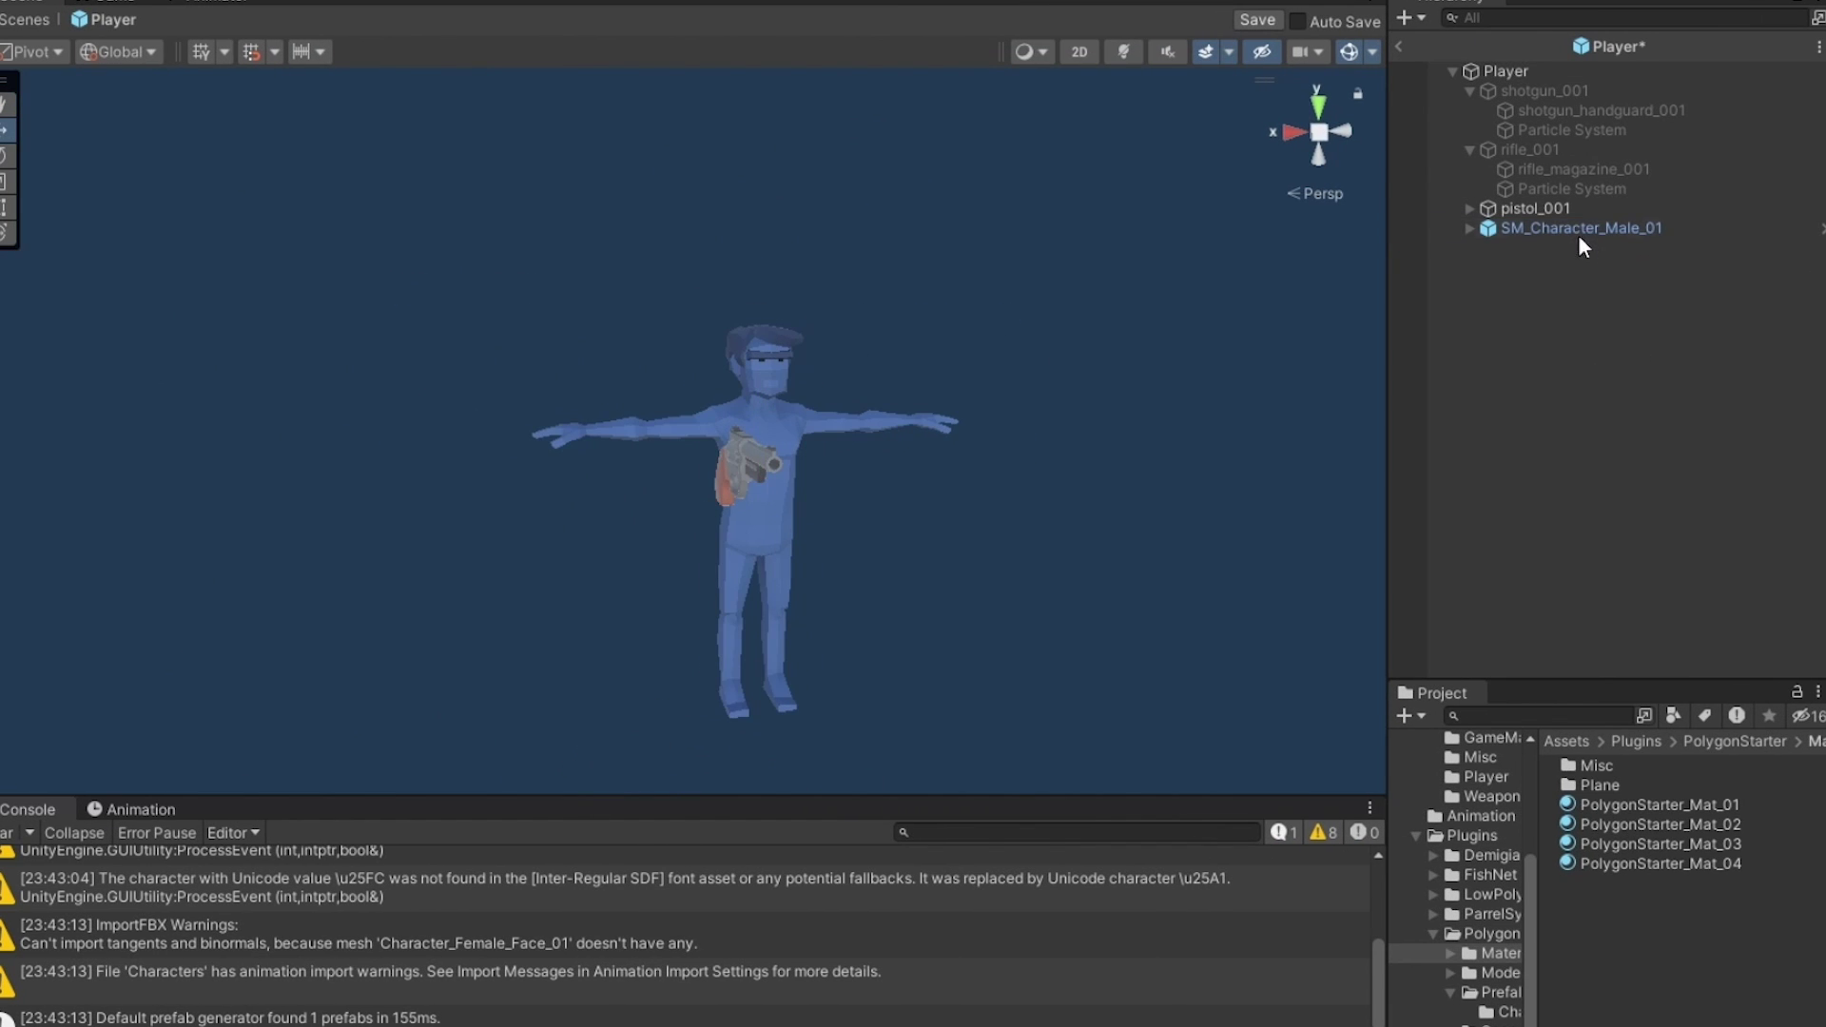
left_click(1469, 149)
left_click(1471, 91)
key("ctrl+s")
Check the Player's component settings and the Animator on SM_Character_Male_01.
left_click(1575, 151)
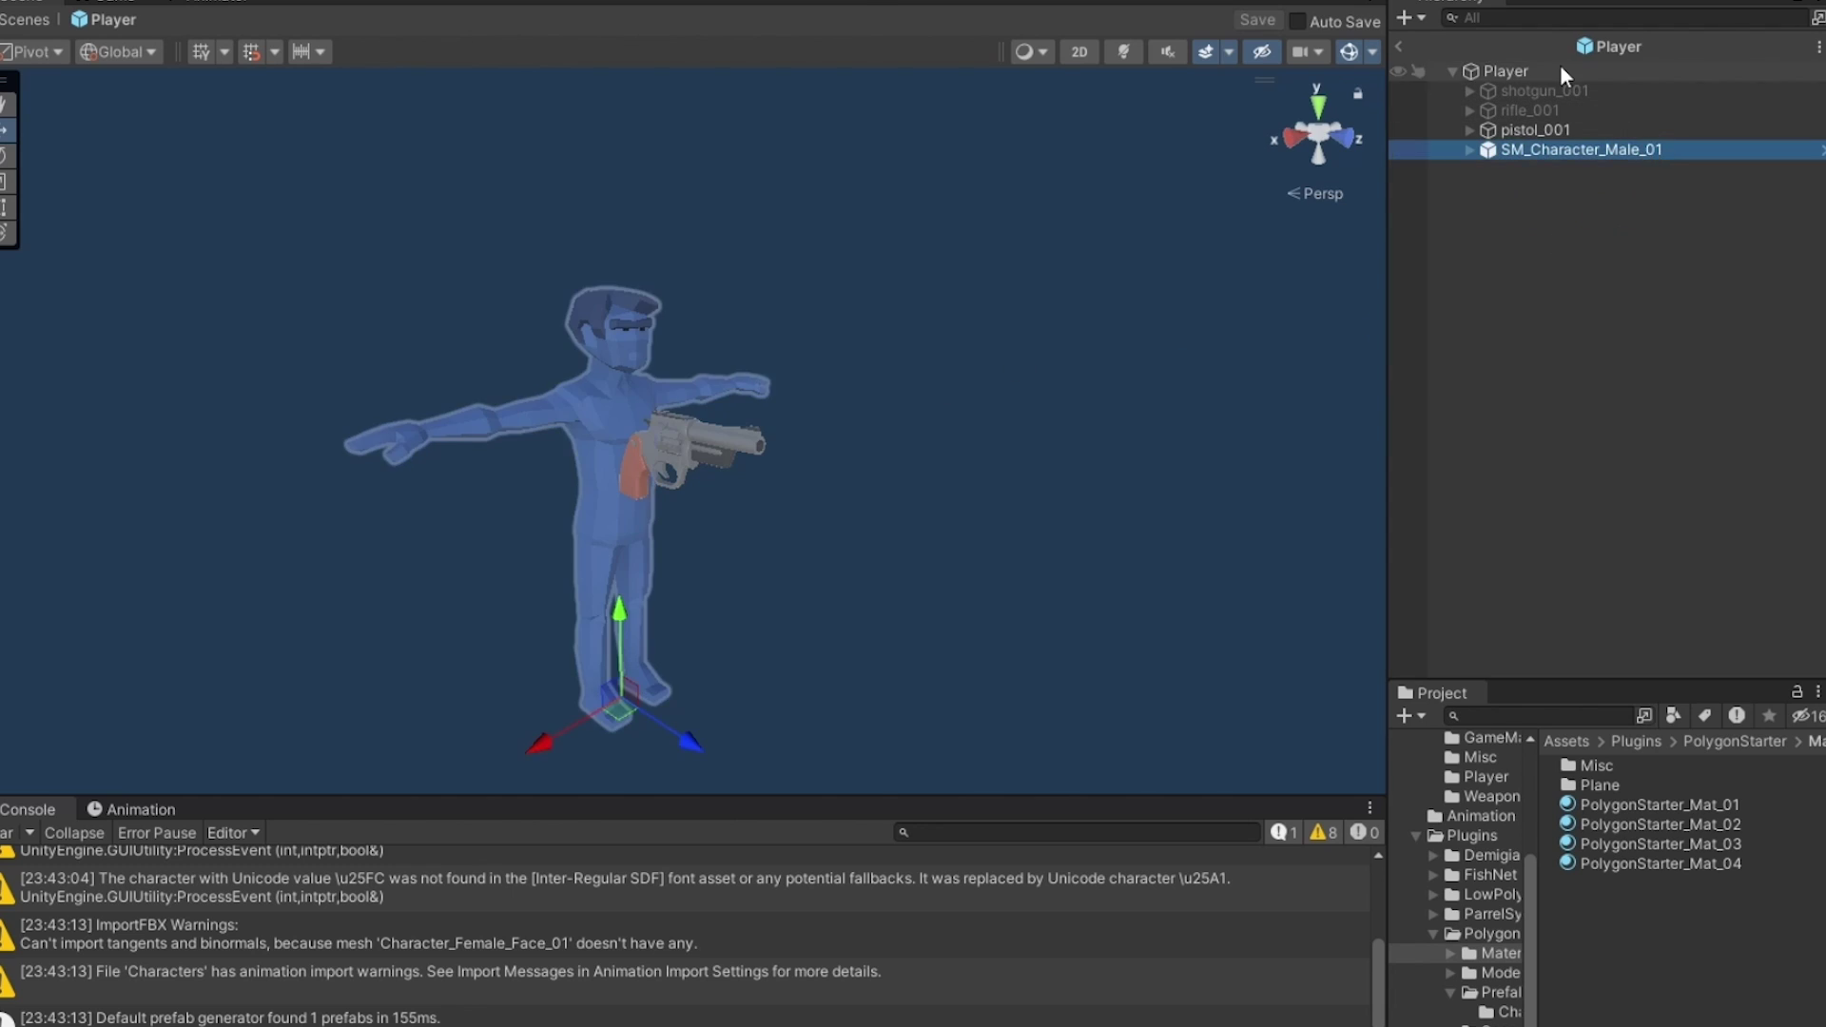
left_click(1560, 71)
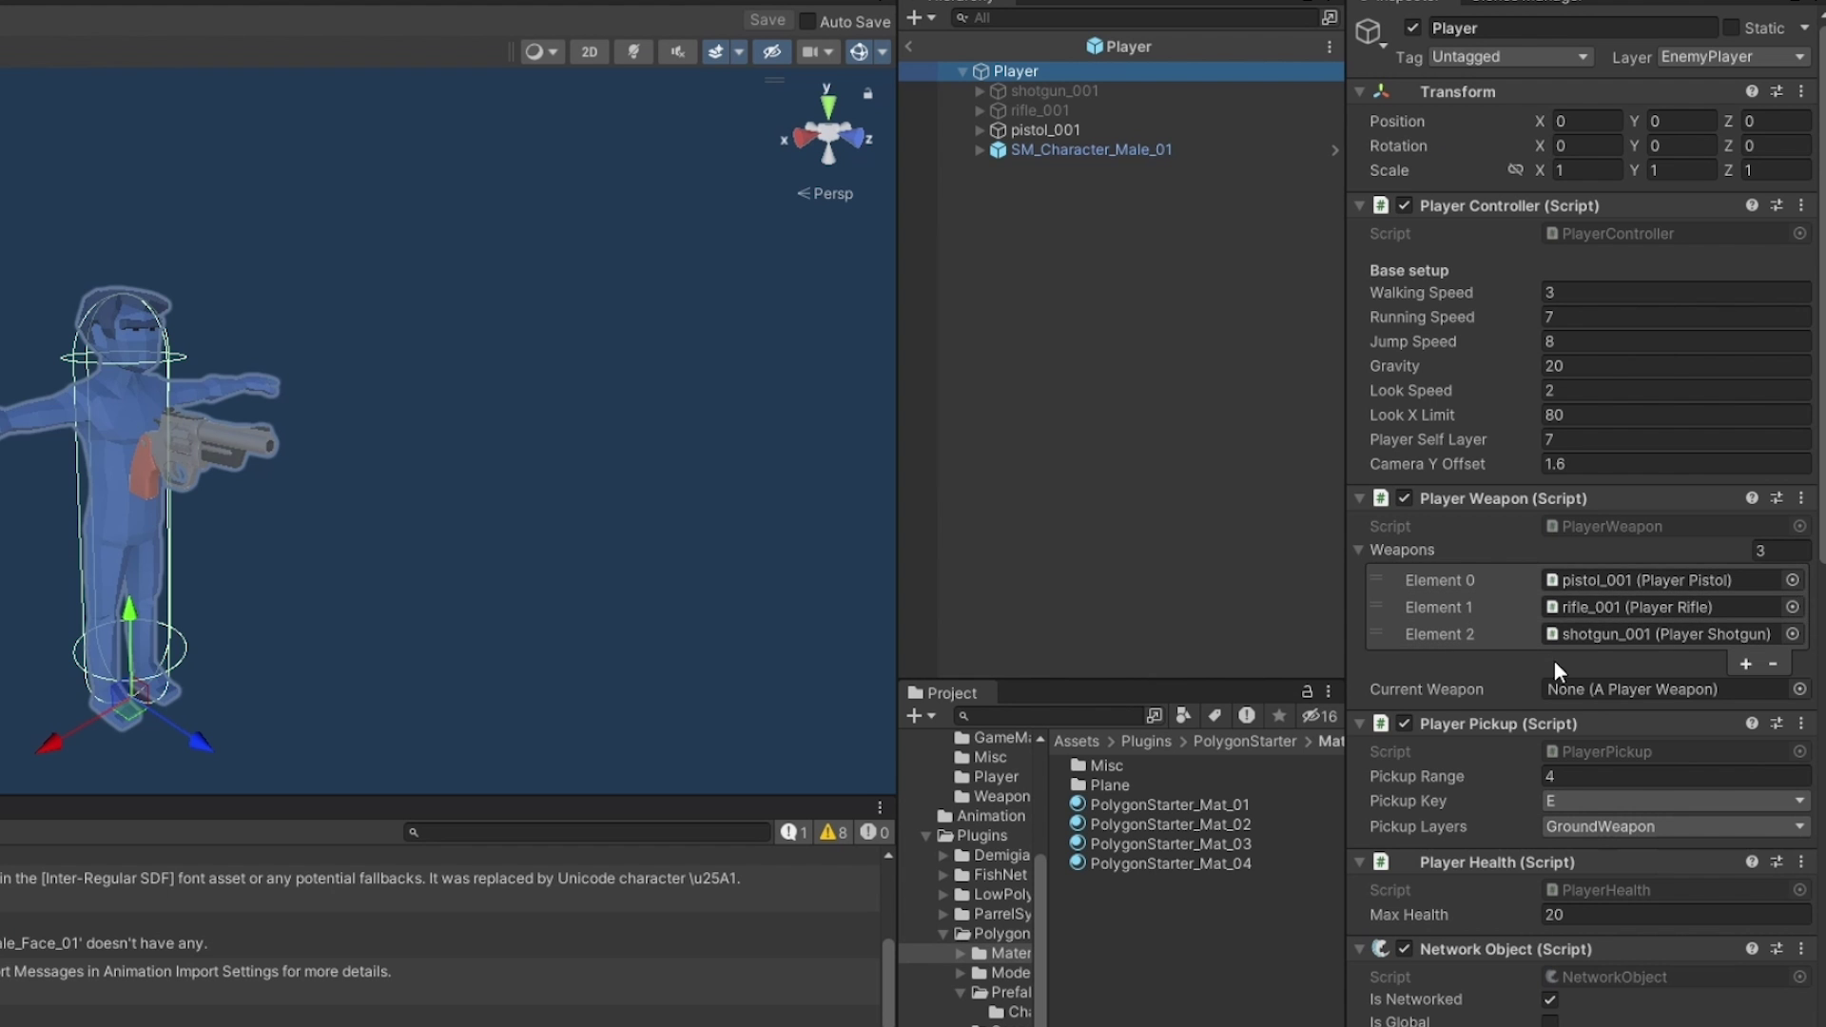
scroll(1541, 671, "down", 10)
scroll(1477, 687, "up", 5)
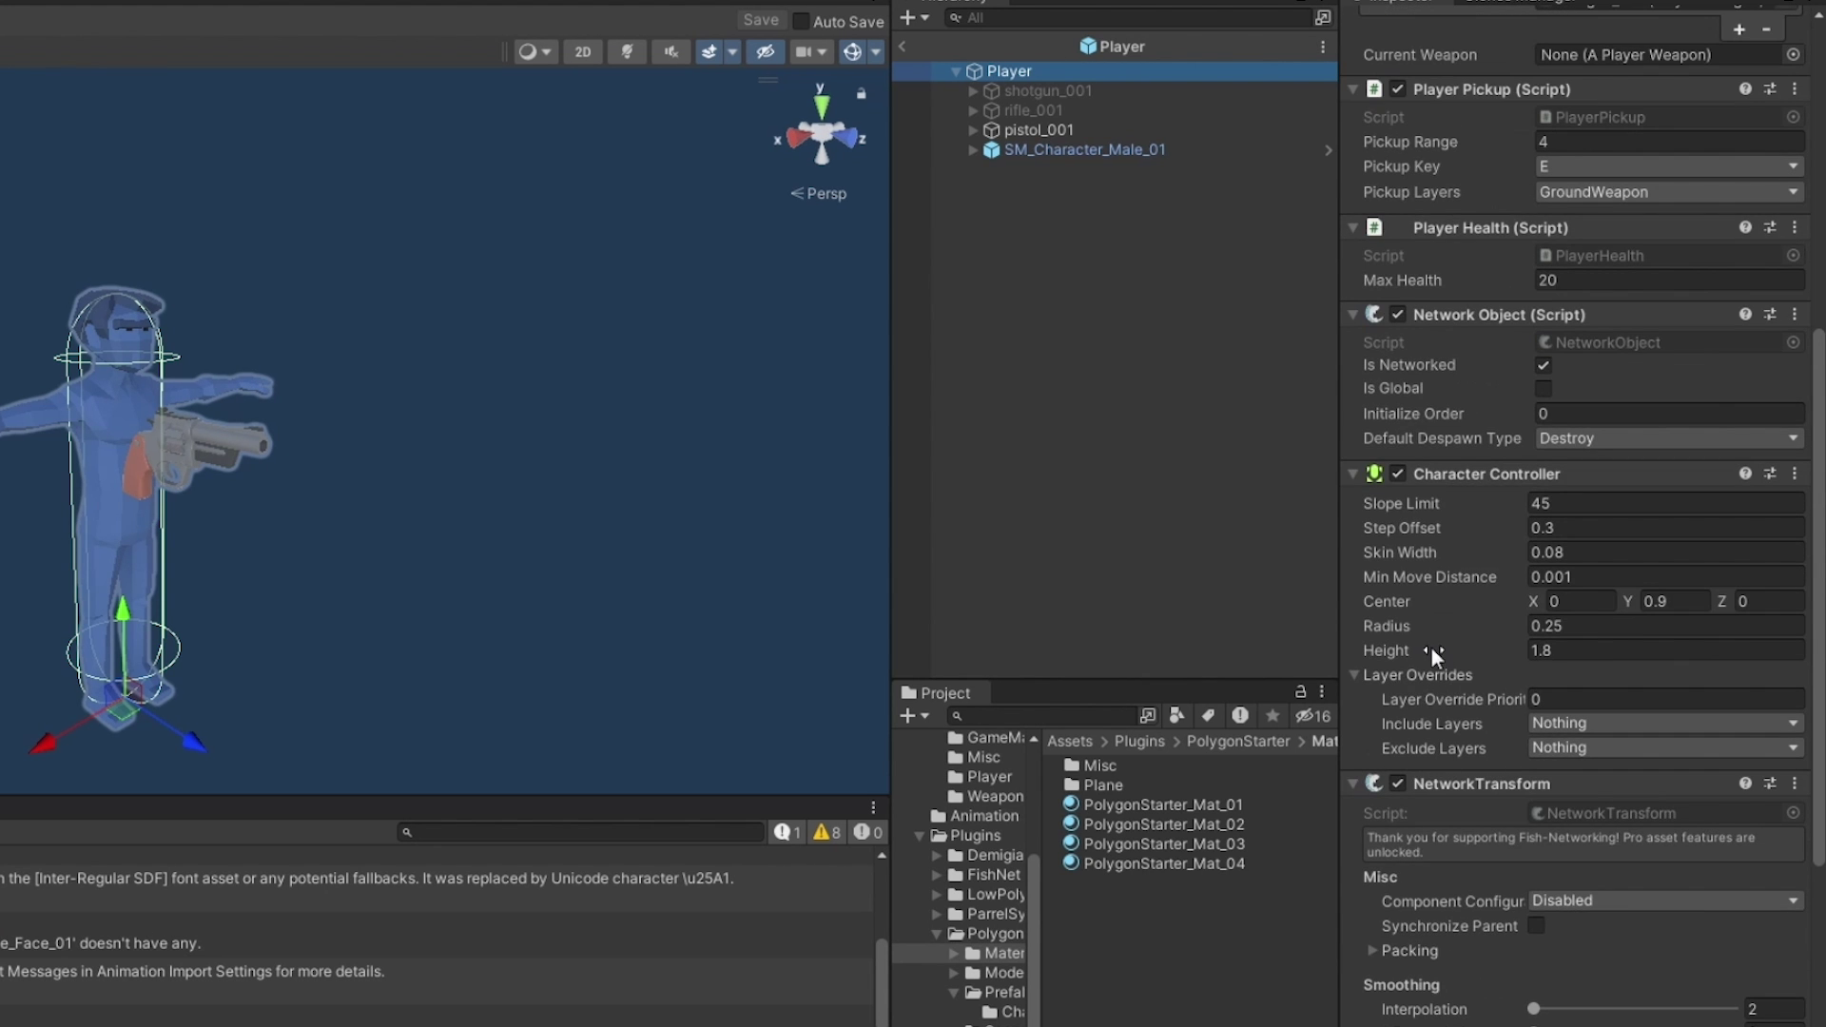
left_click(1085, 150)
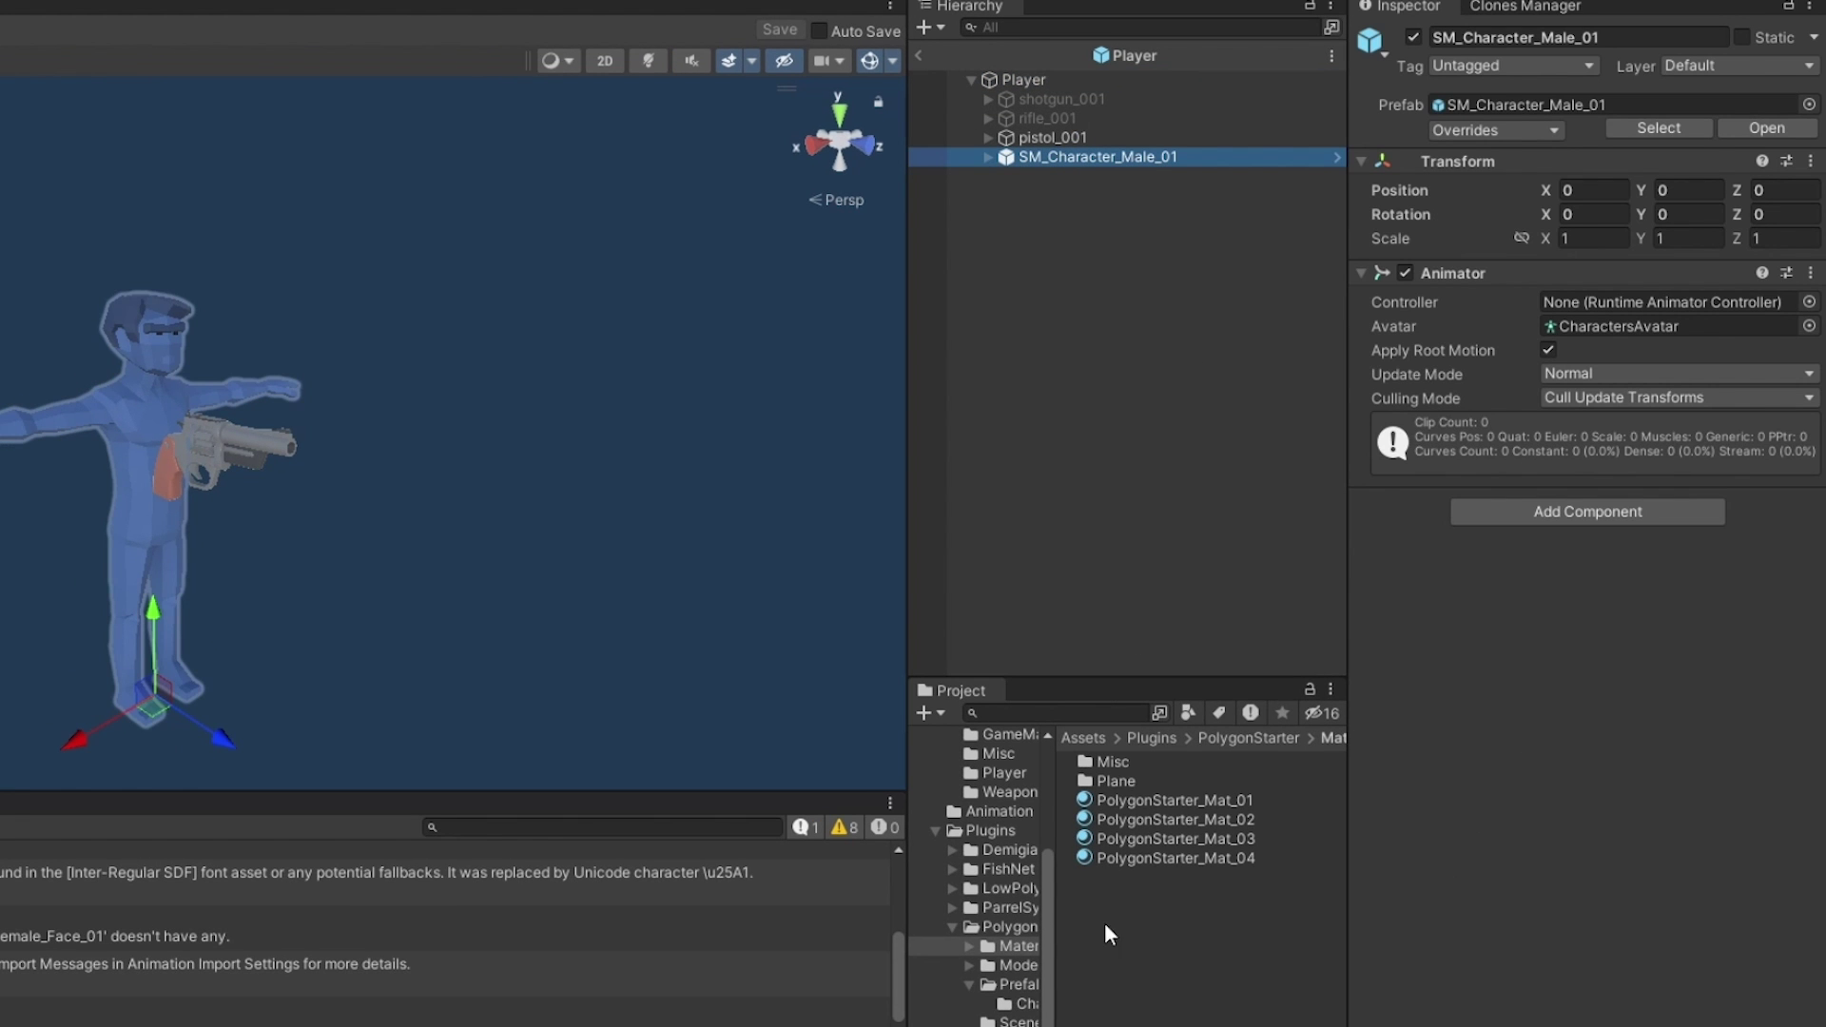
Collapse the Plugins folder and open the project's Animation folder.
scroll(952, 929, "up", 5)
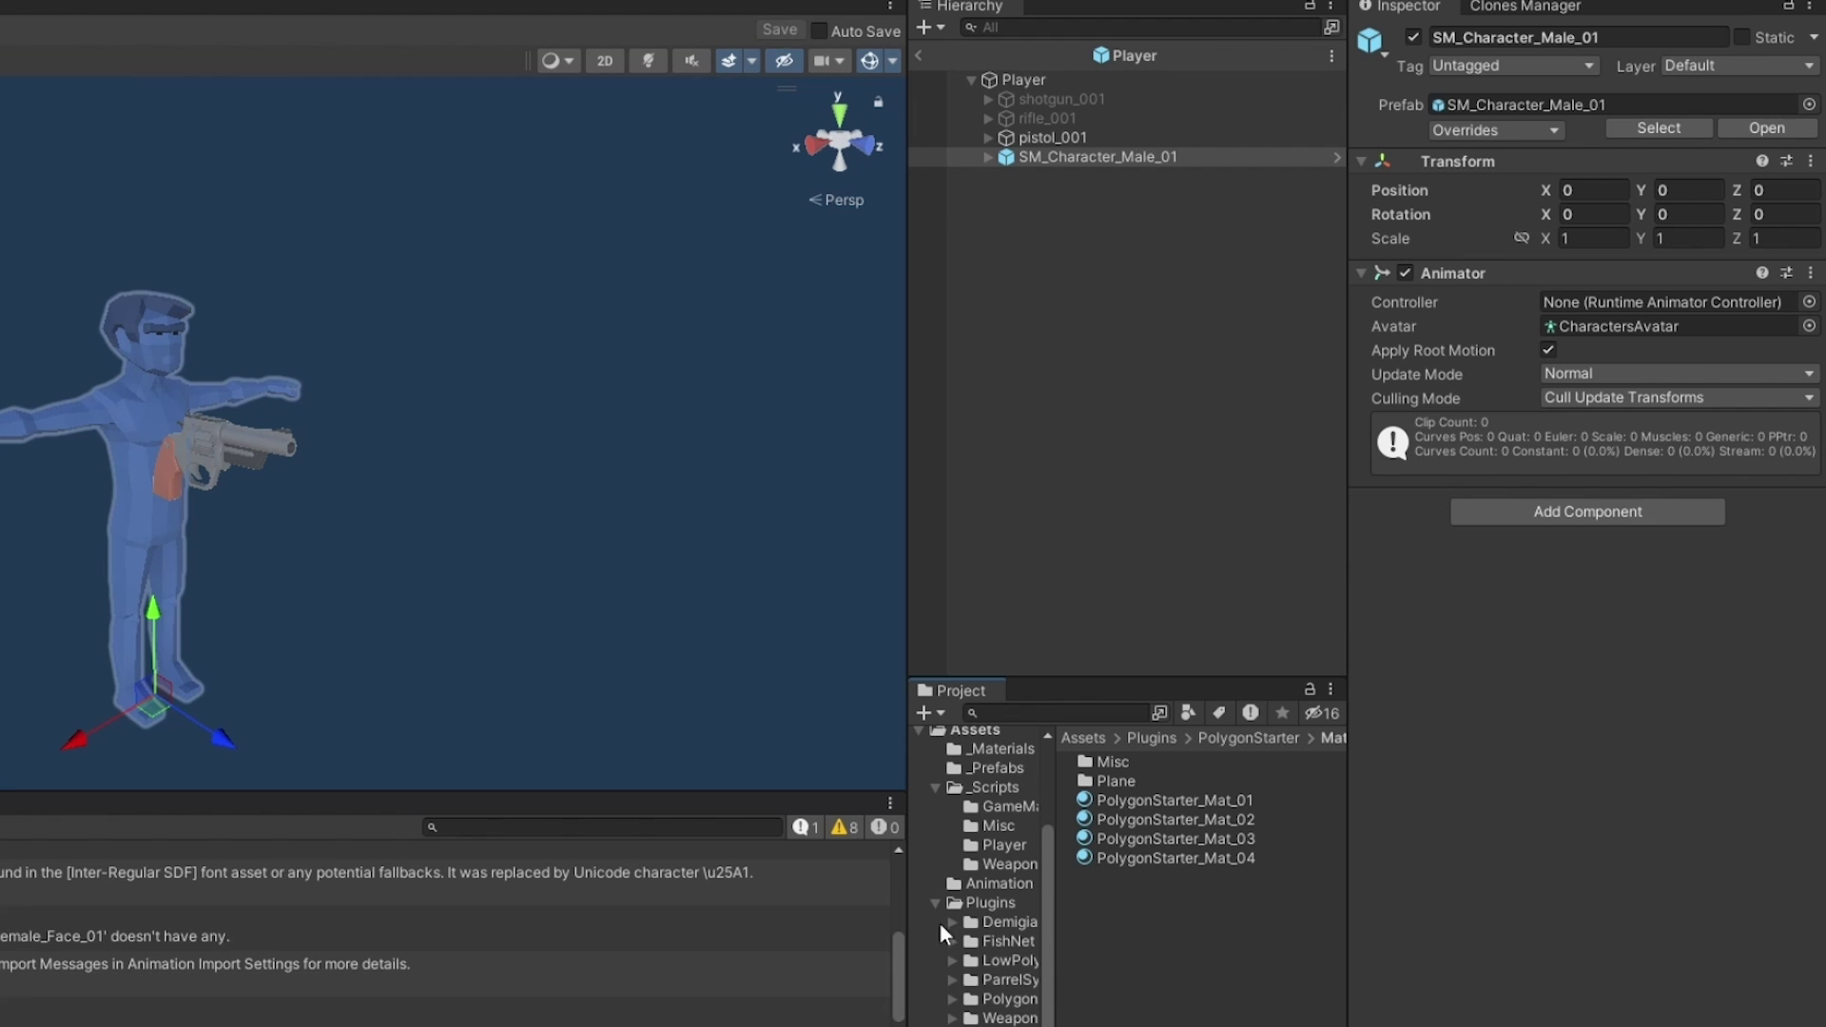
left_click(933, 902)
left_click(999, 926)
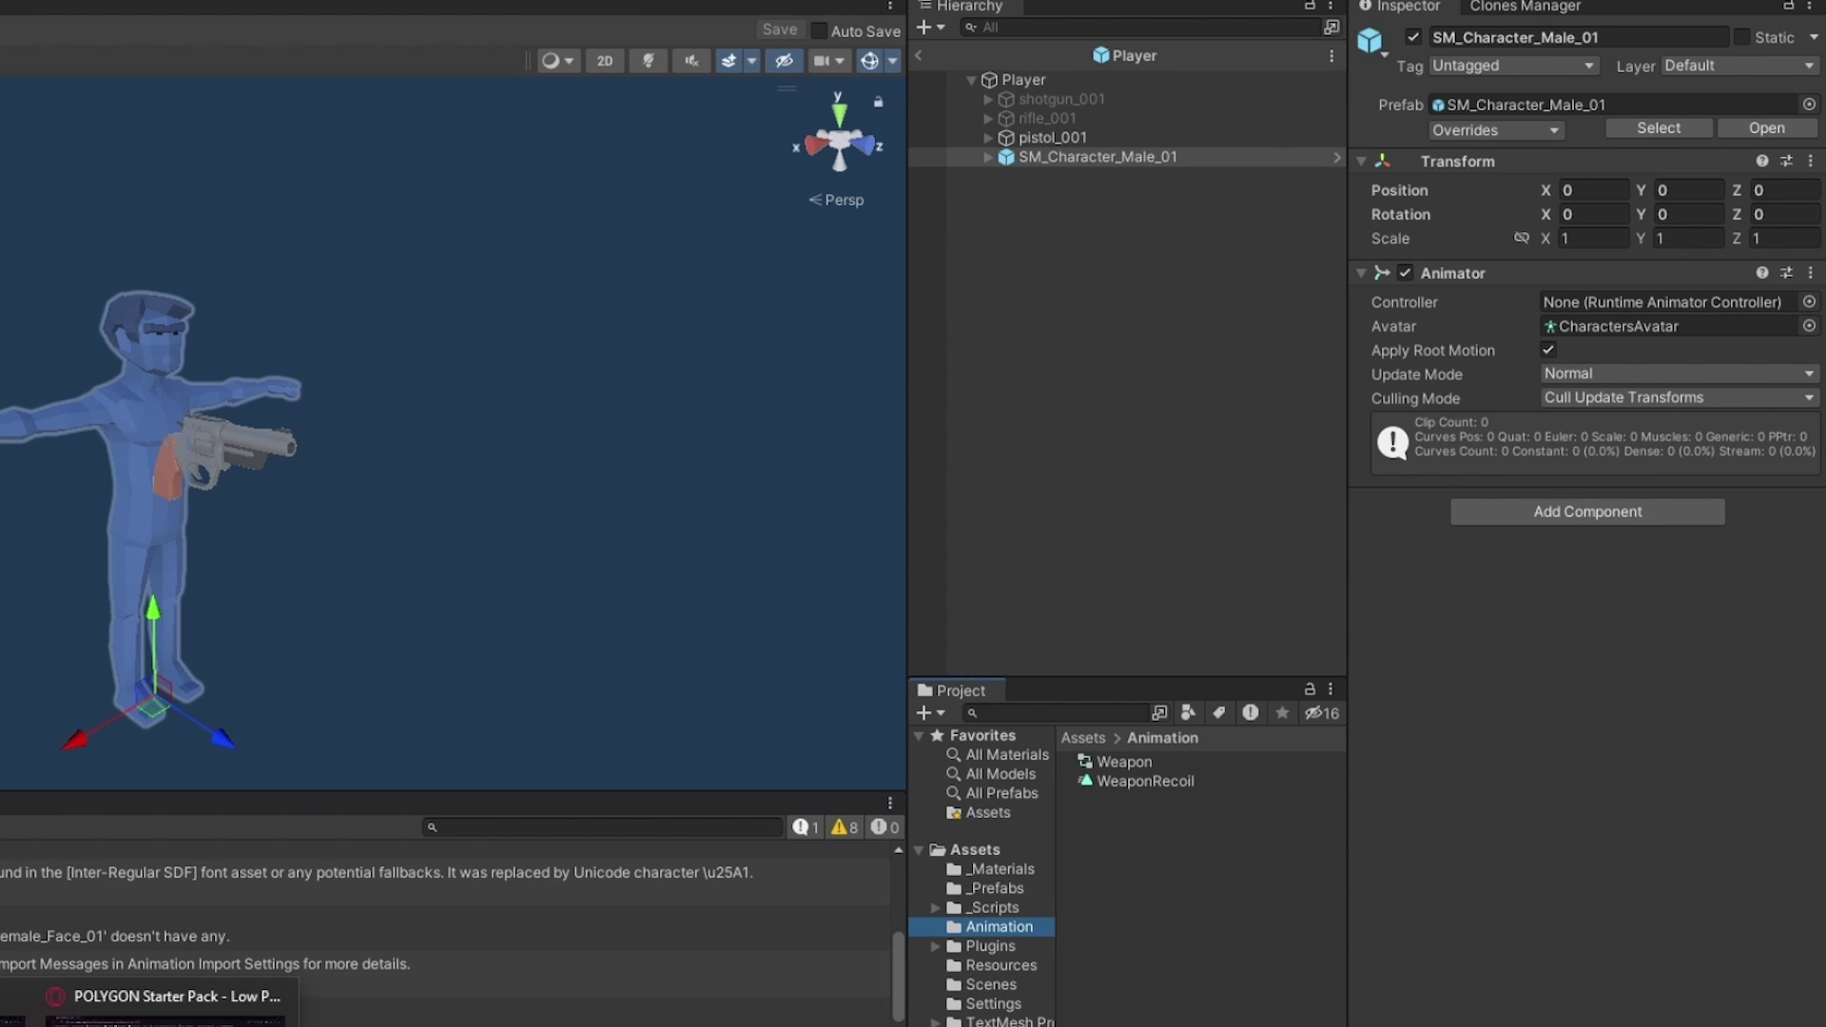
Switch to the web browser and open the Mixamo site in a new tab.
left_click(156, 1018)
left_click_drag(236, 265, 257, 0)
key("ctrl+t")
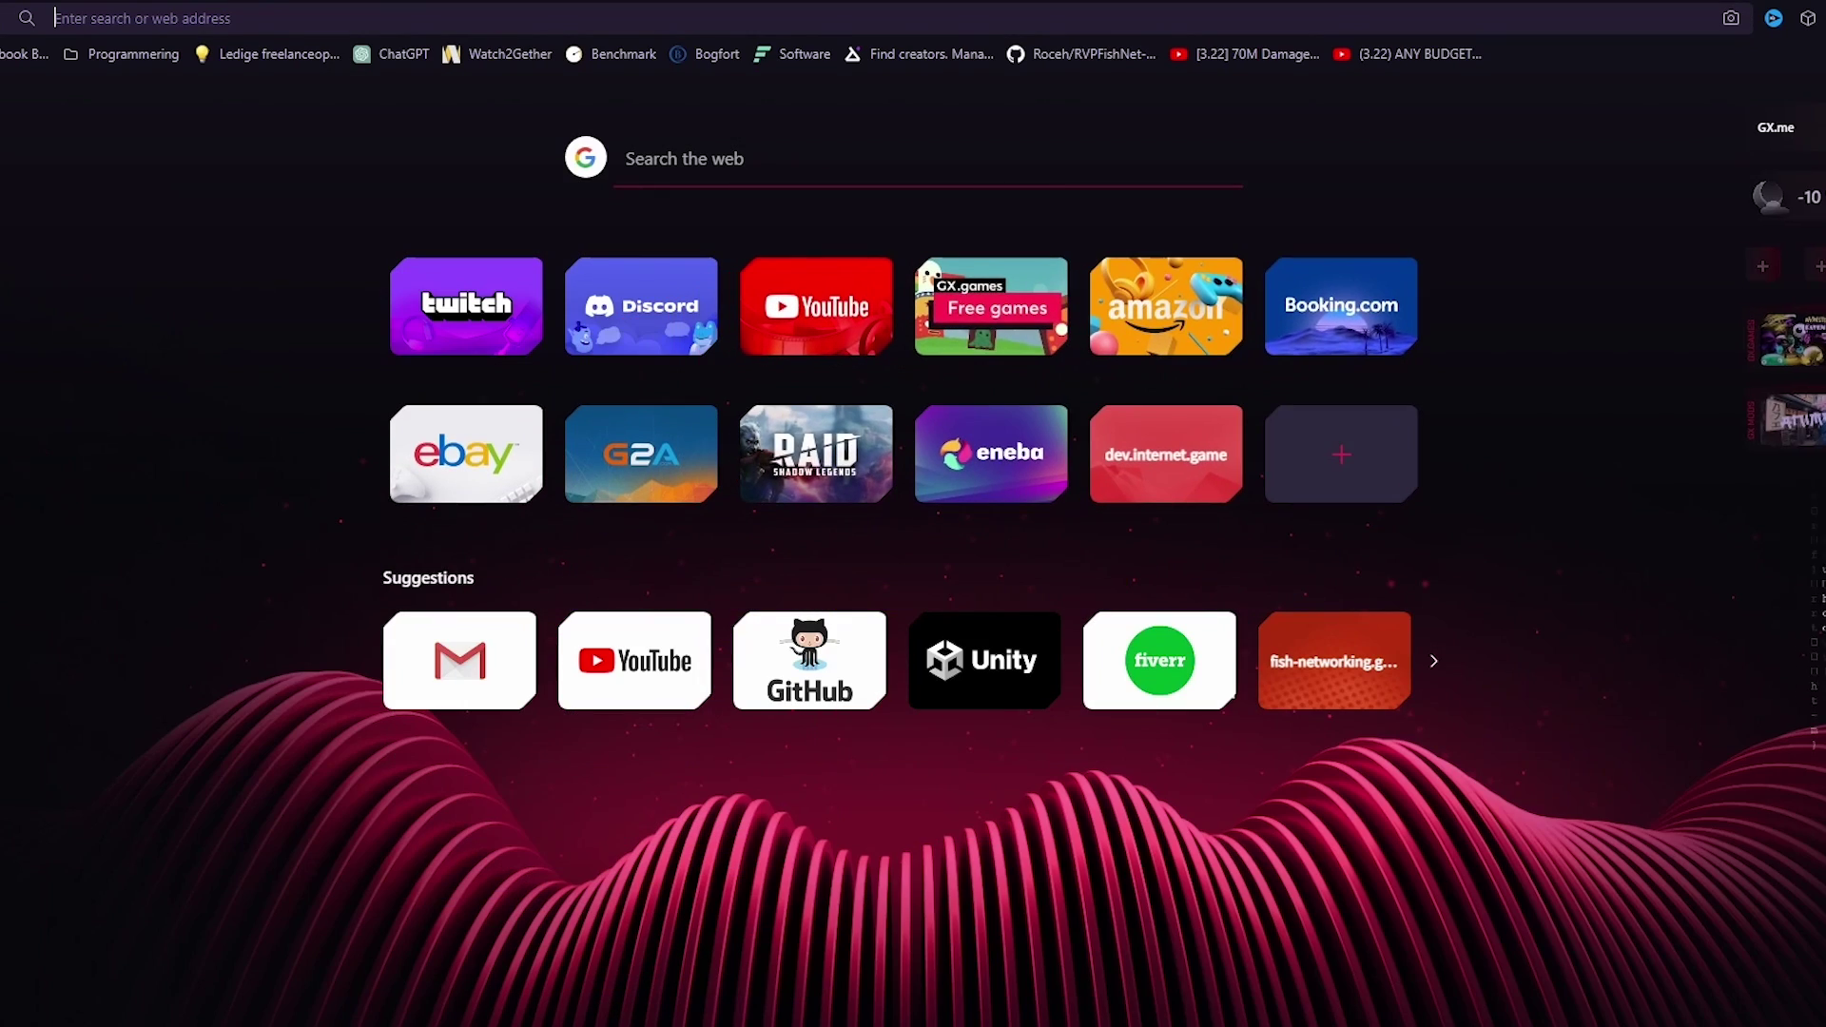
type("mixamo.c")
key("Return")
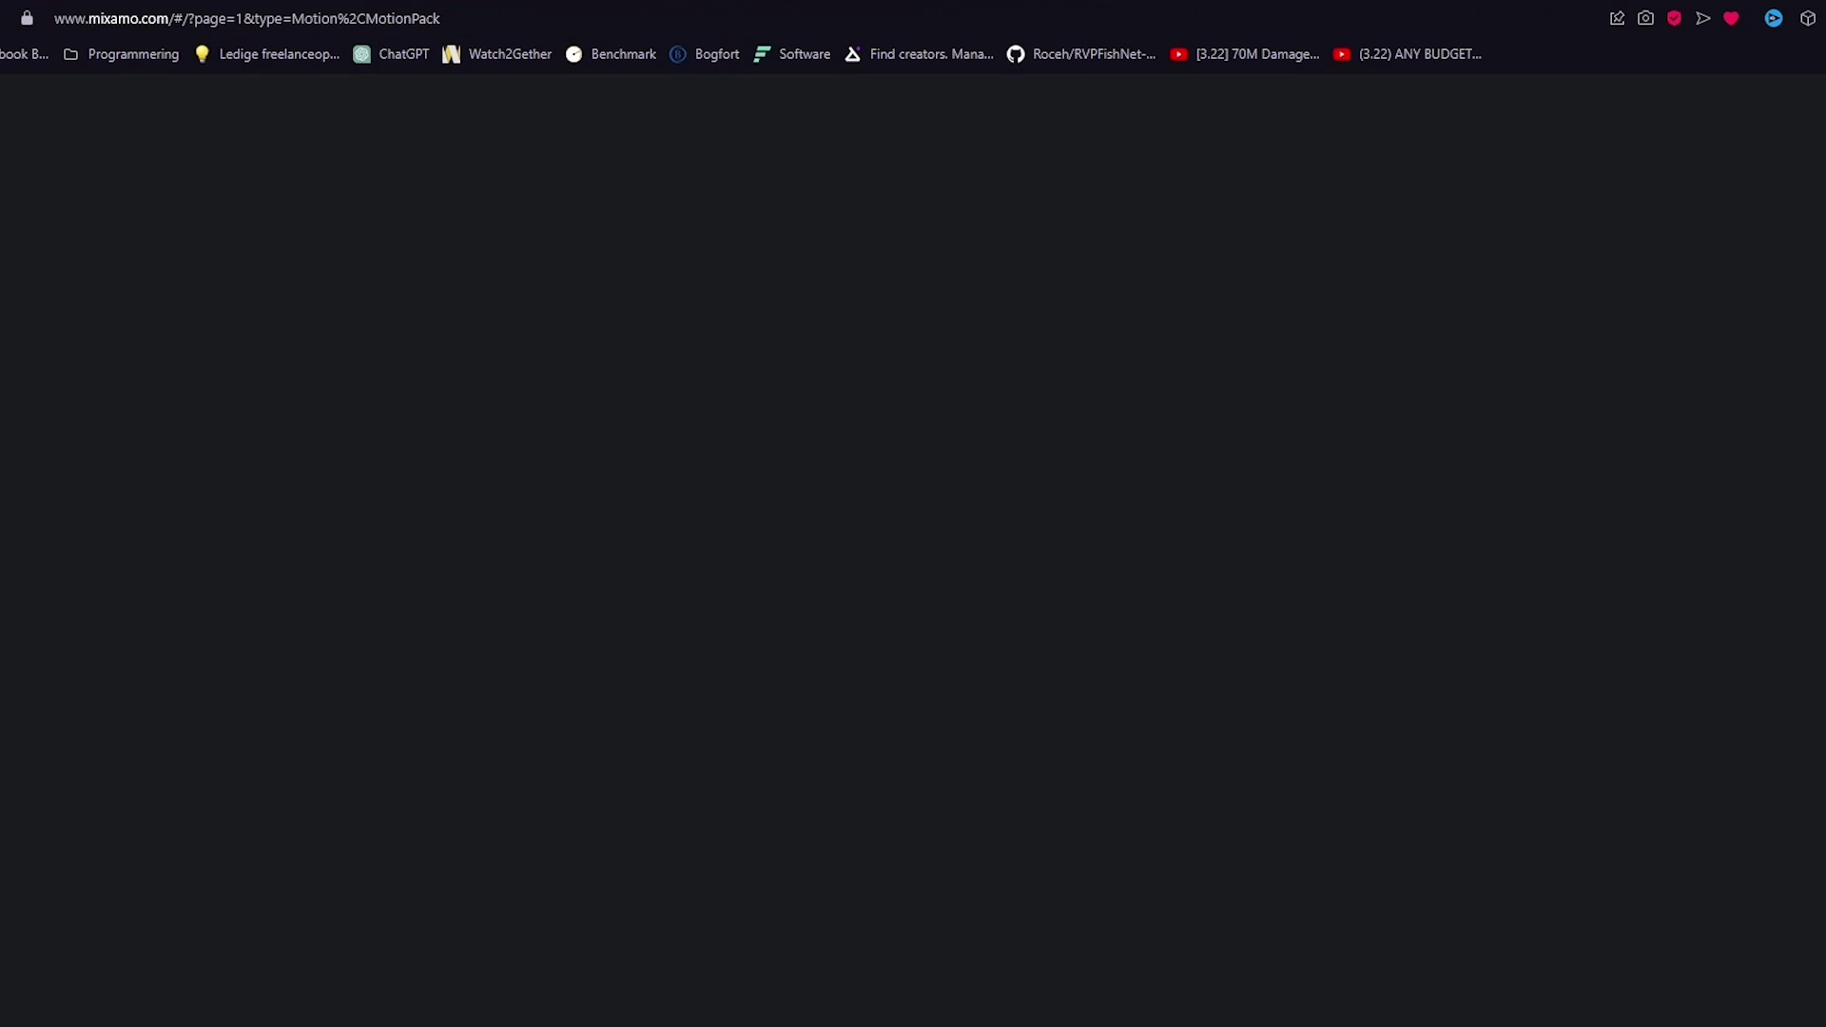
Load the plain mixamo.com address without the page and type filters, and log in with a Google account.
left_click(245, 20)
left_click_drag(447, 21, 184, 19)
key("BackSpace")
key("Return")
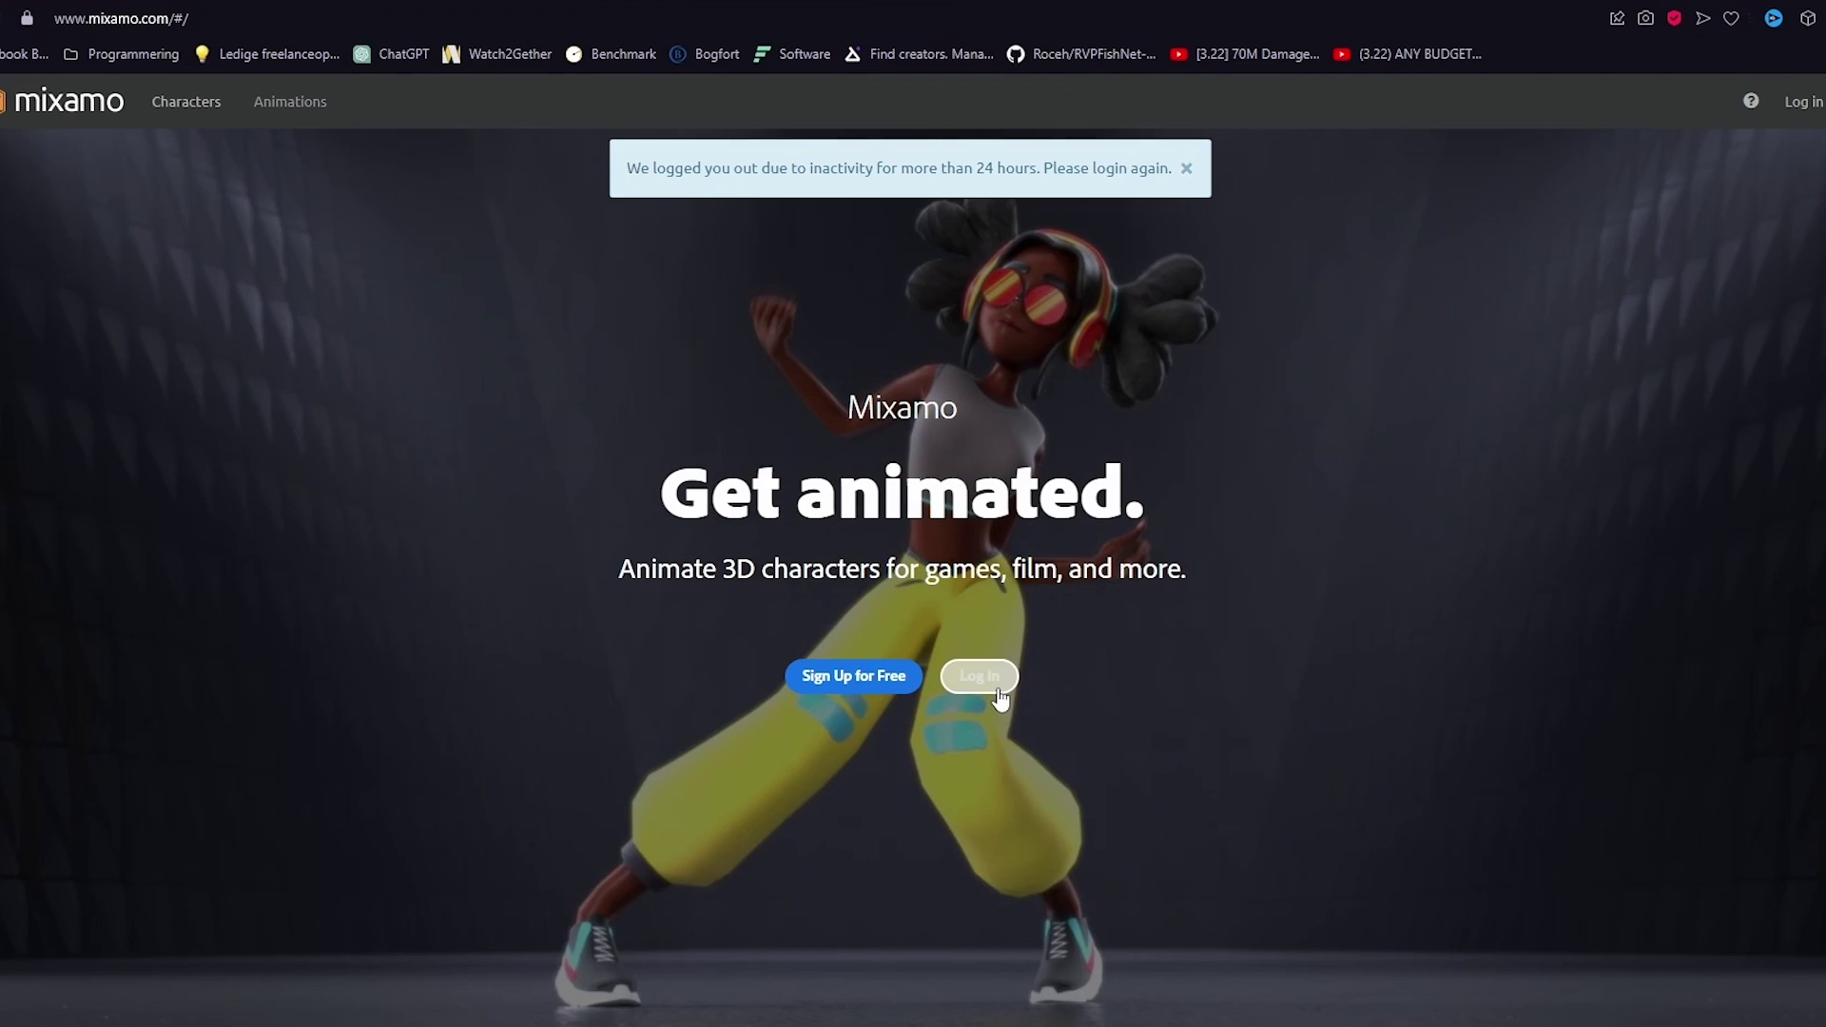
left_click(998, 694)
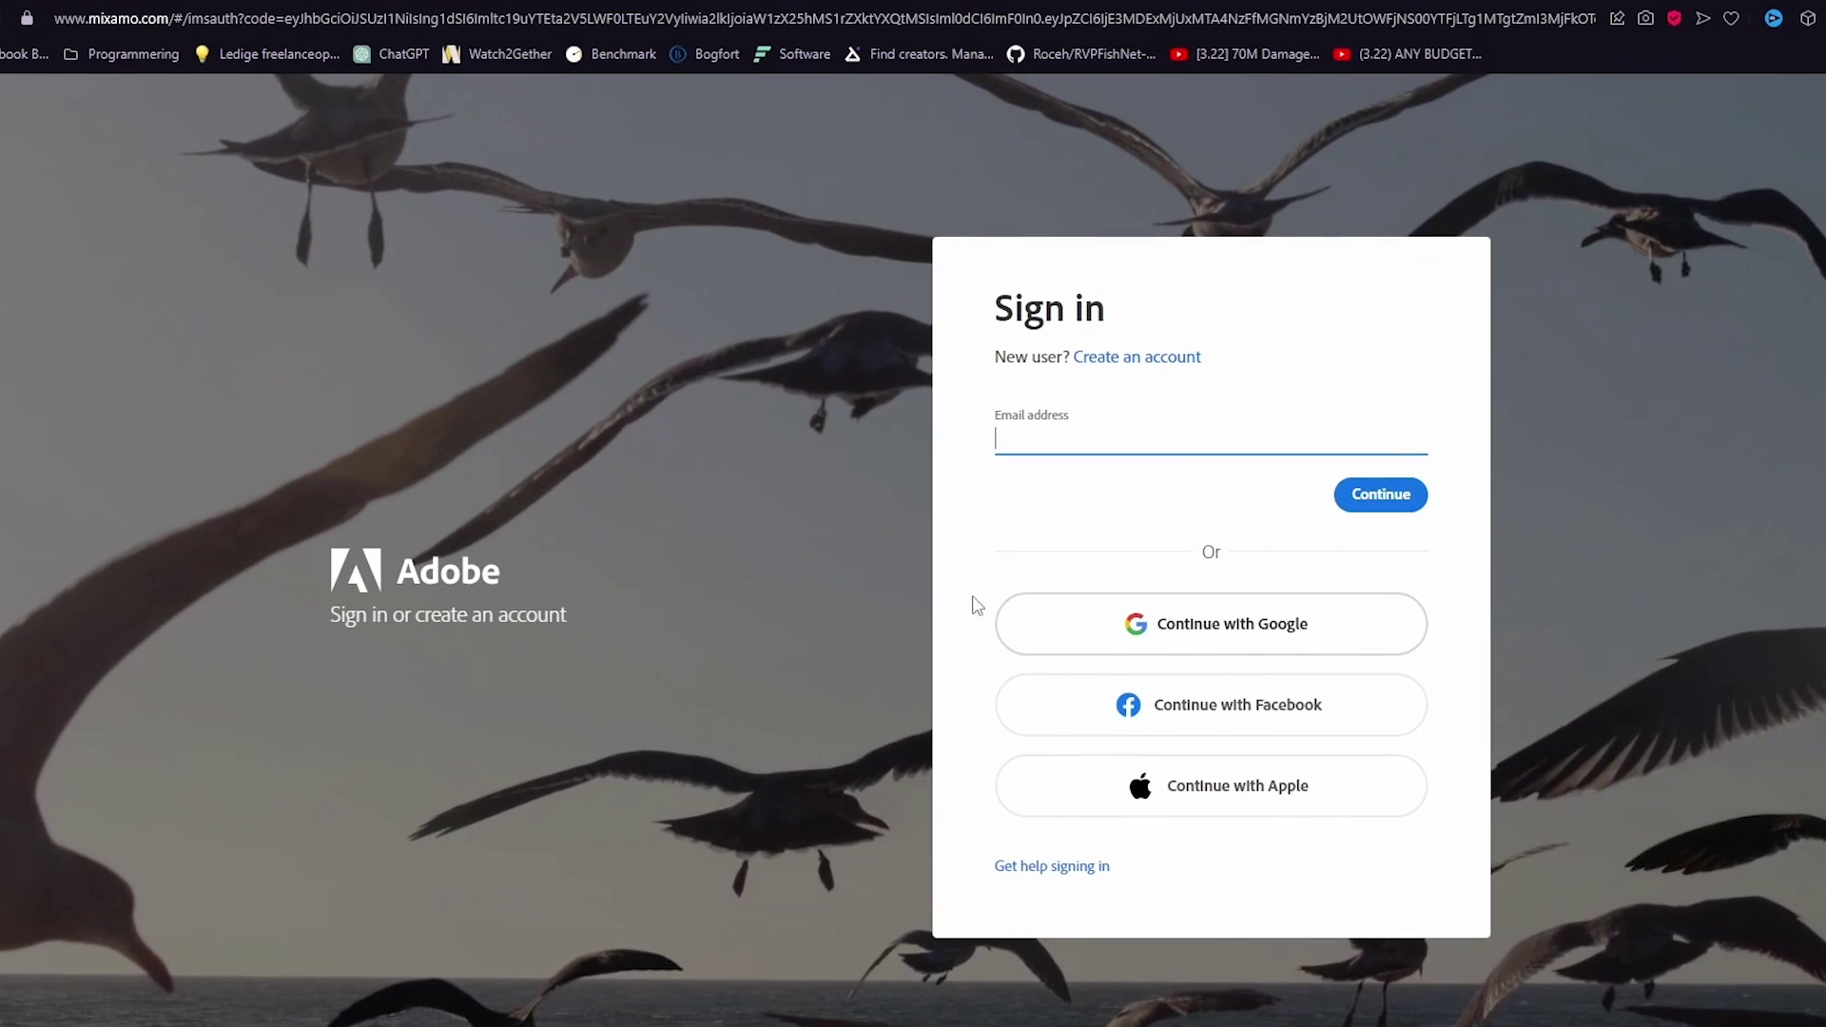
left_click(1224, 630)
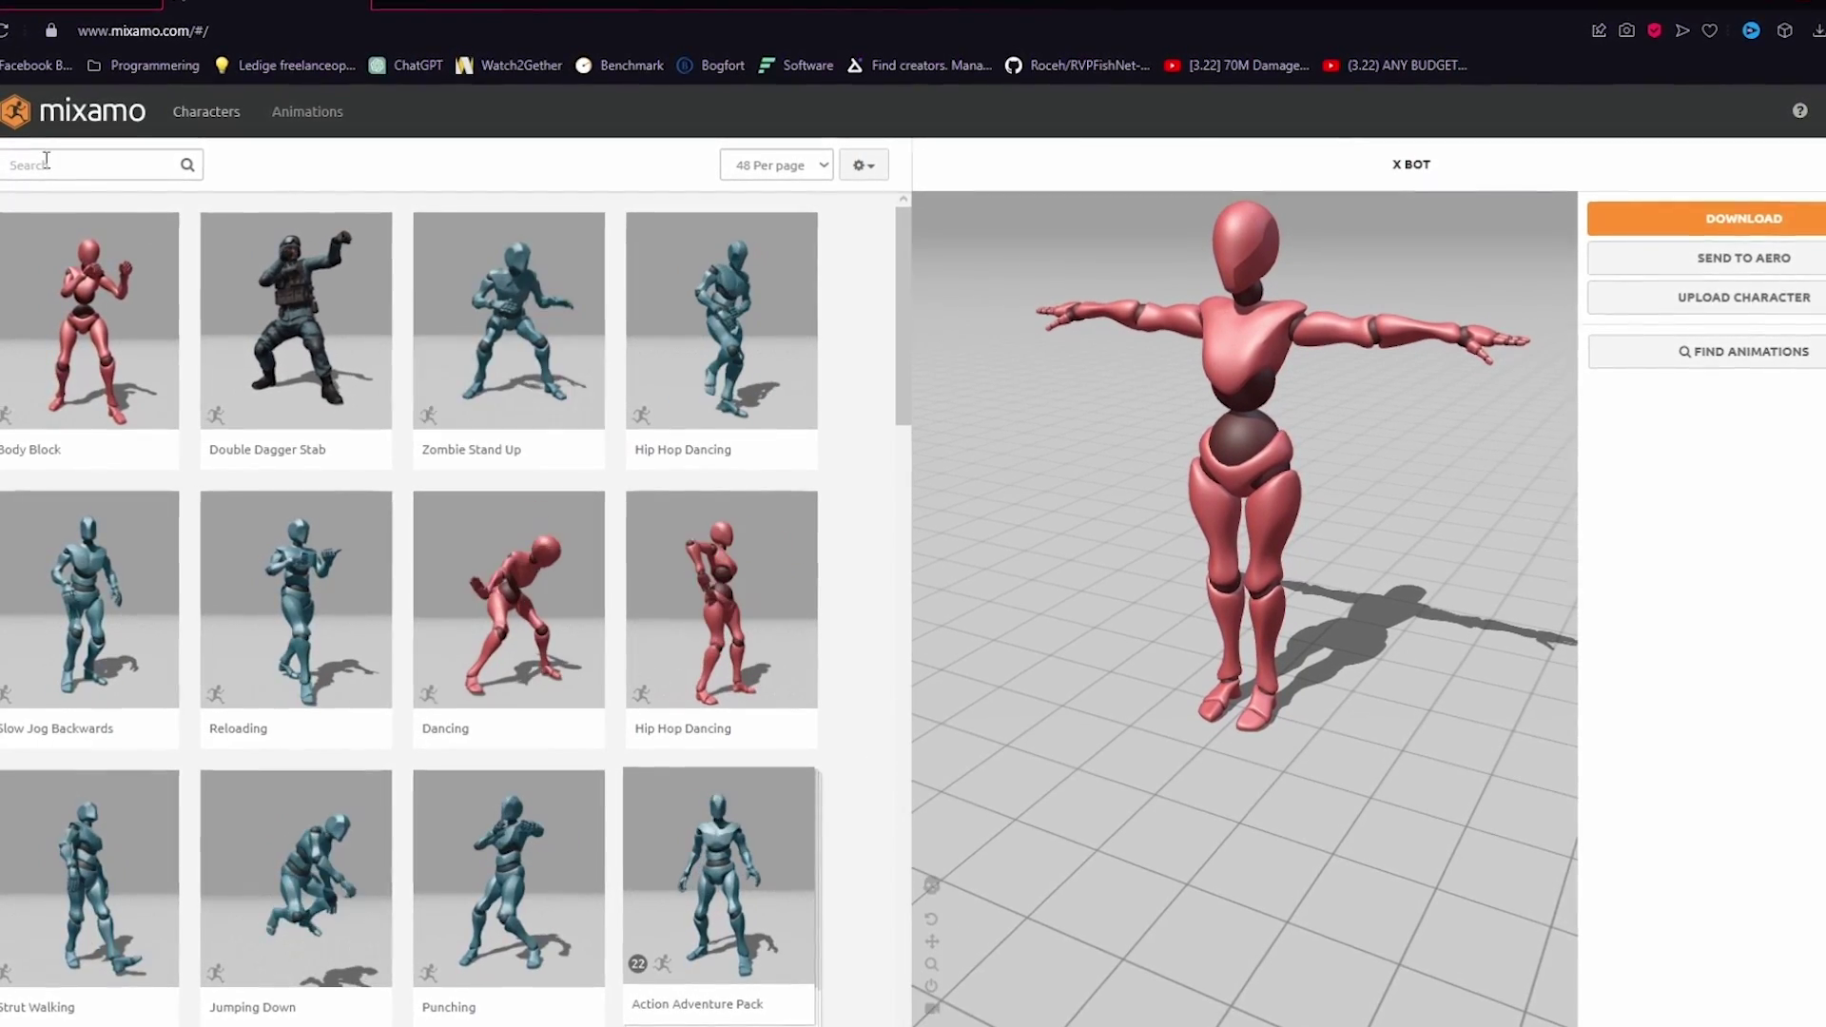
Search the Mixamo animations for "walk" and for "jog".
left_click(42, 157)
type("walk")
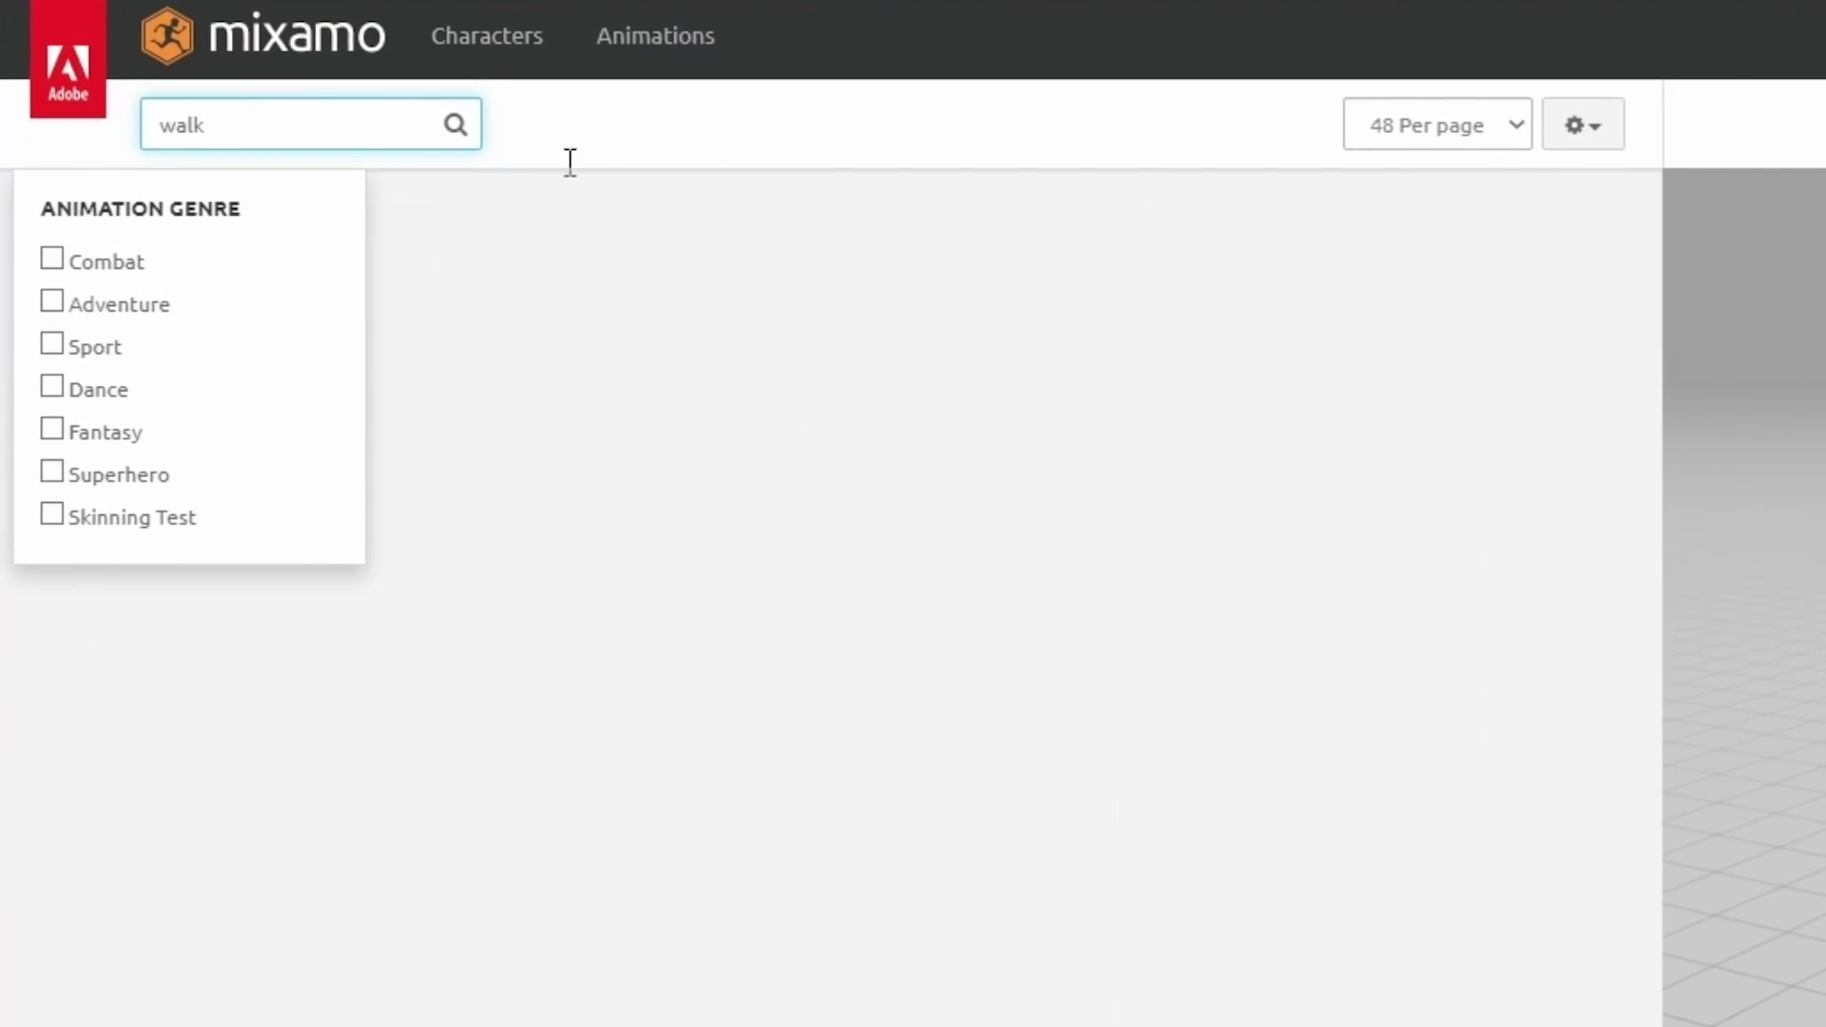
key("ctrl+a")
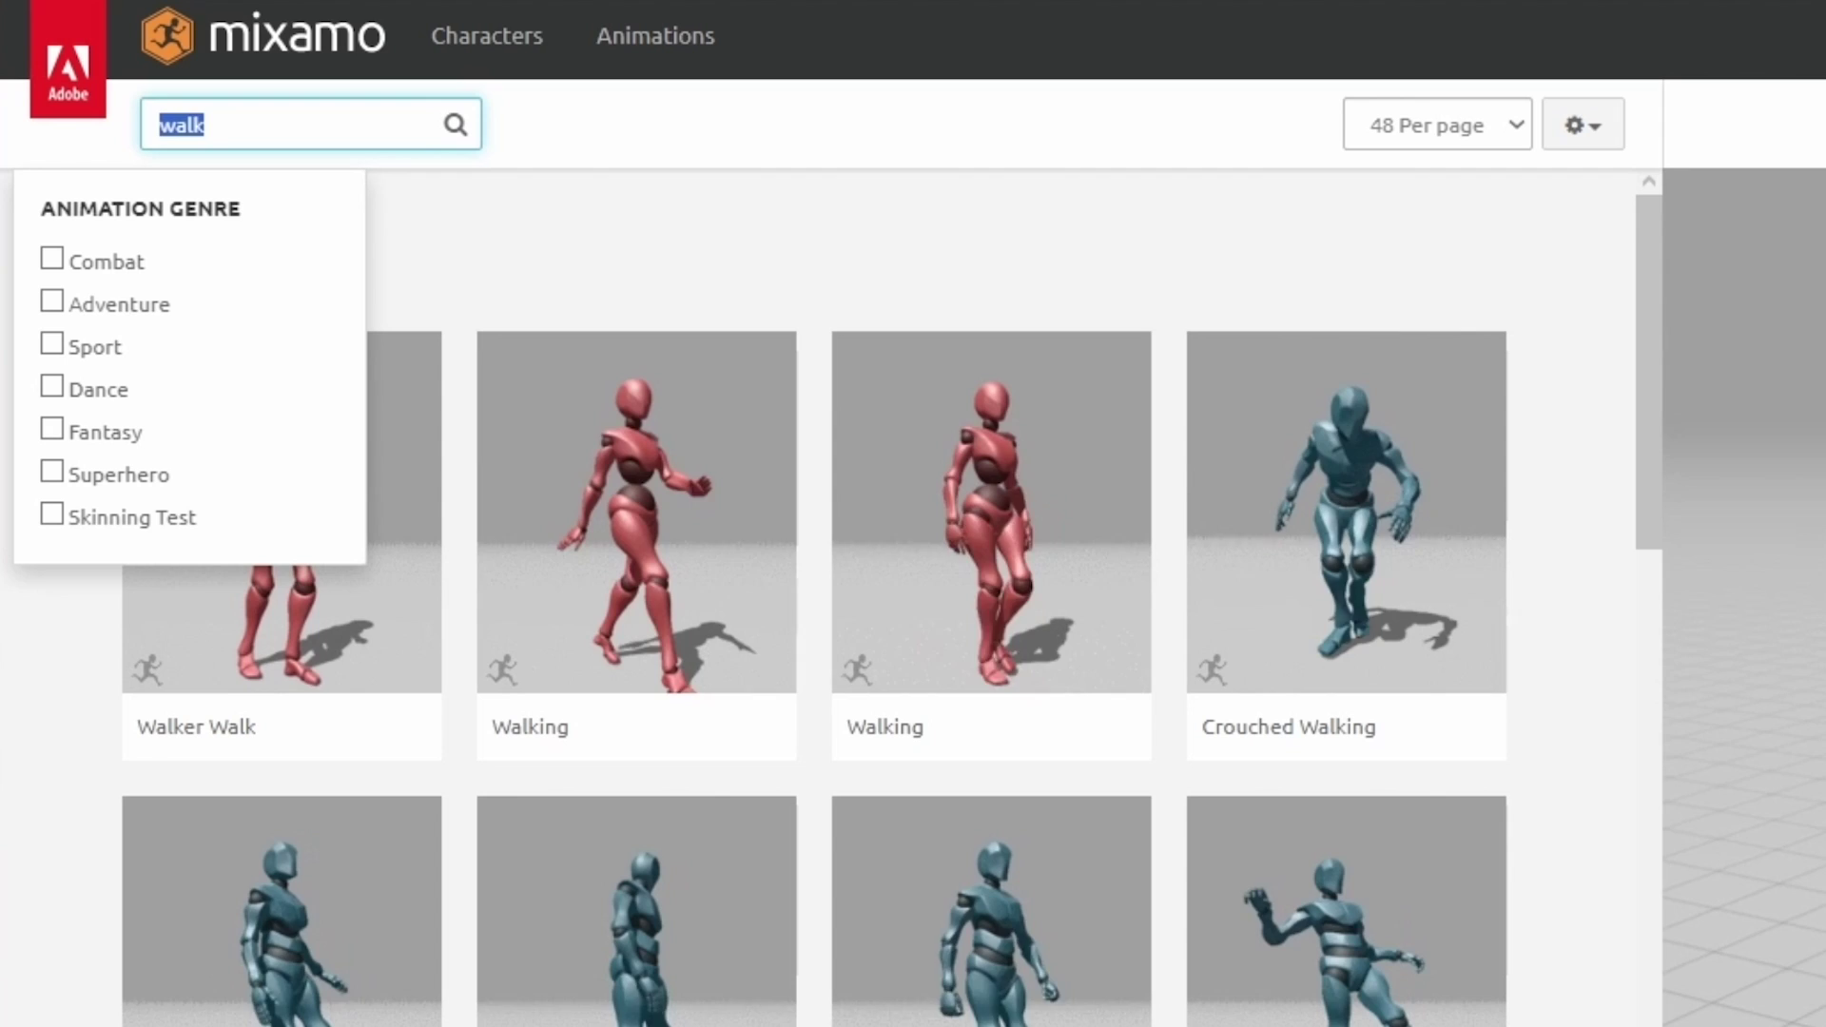
type("jog")
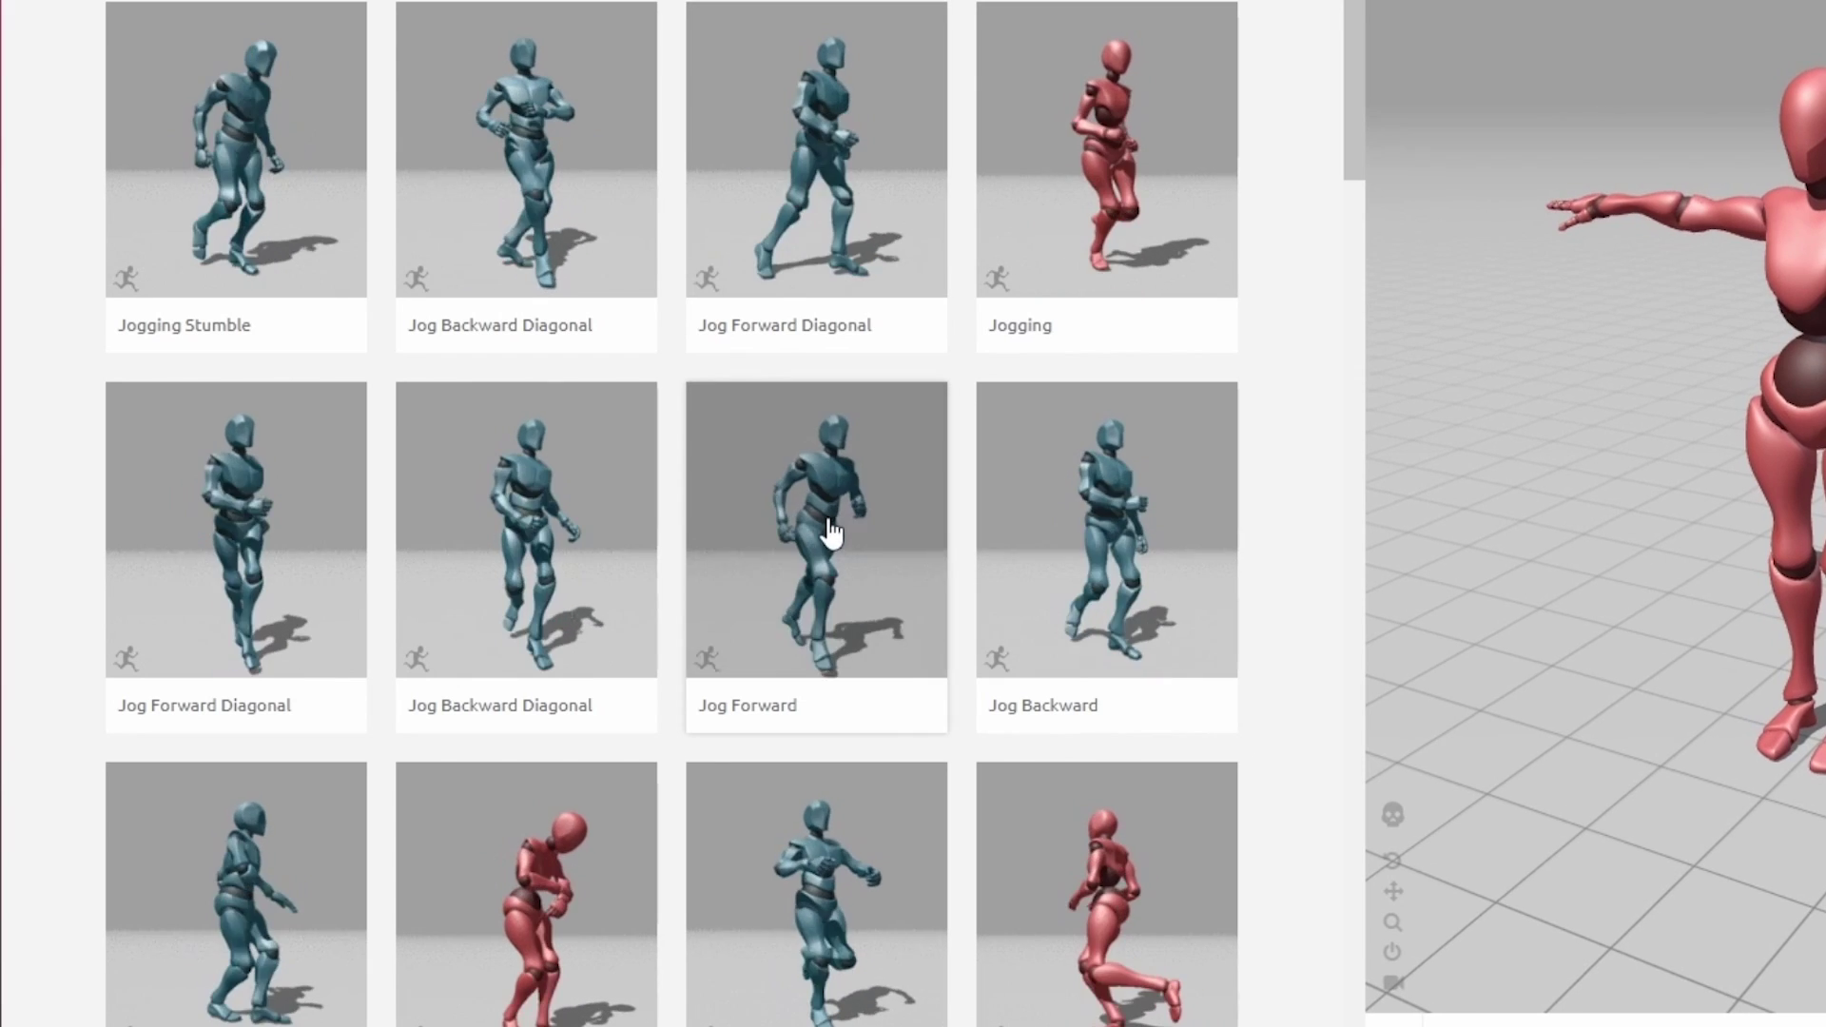
Choose the Jog Forward animation, make it play in place, and download it in the FBX for Unity format.
left_click(828, 522)
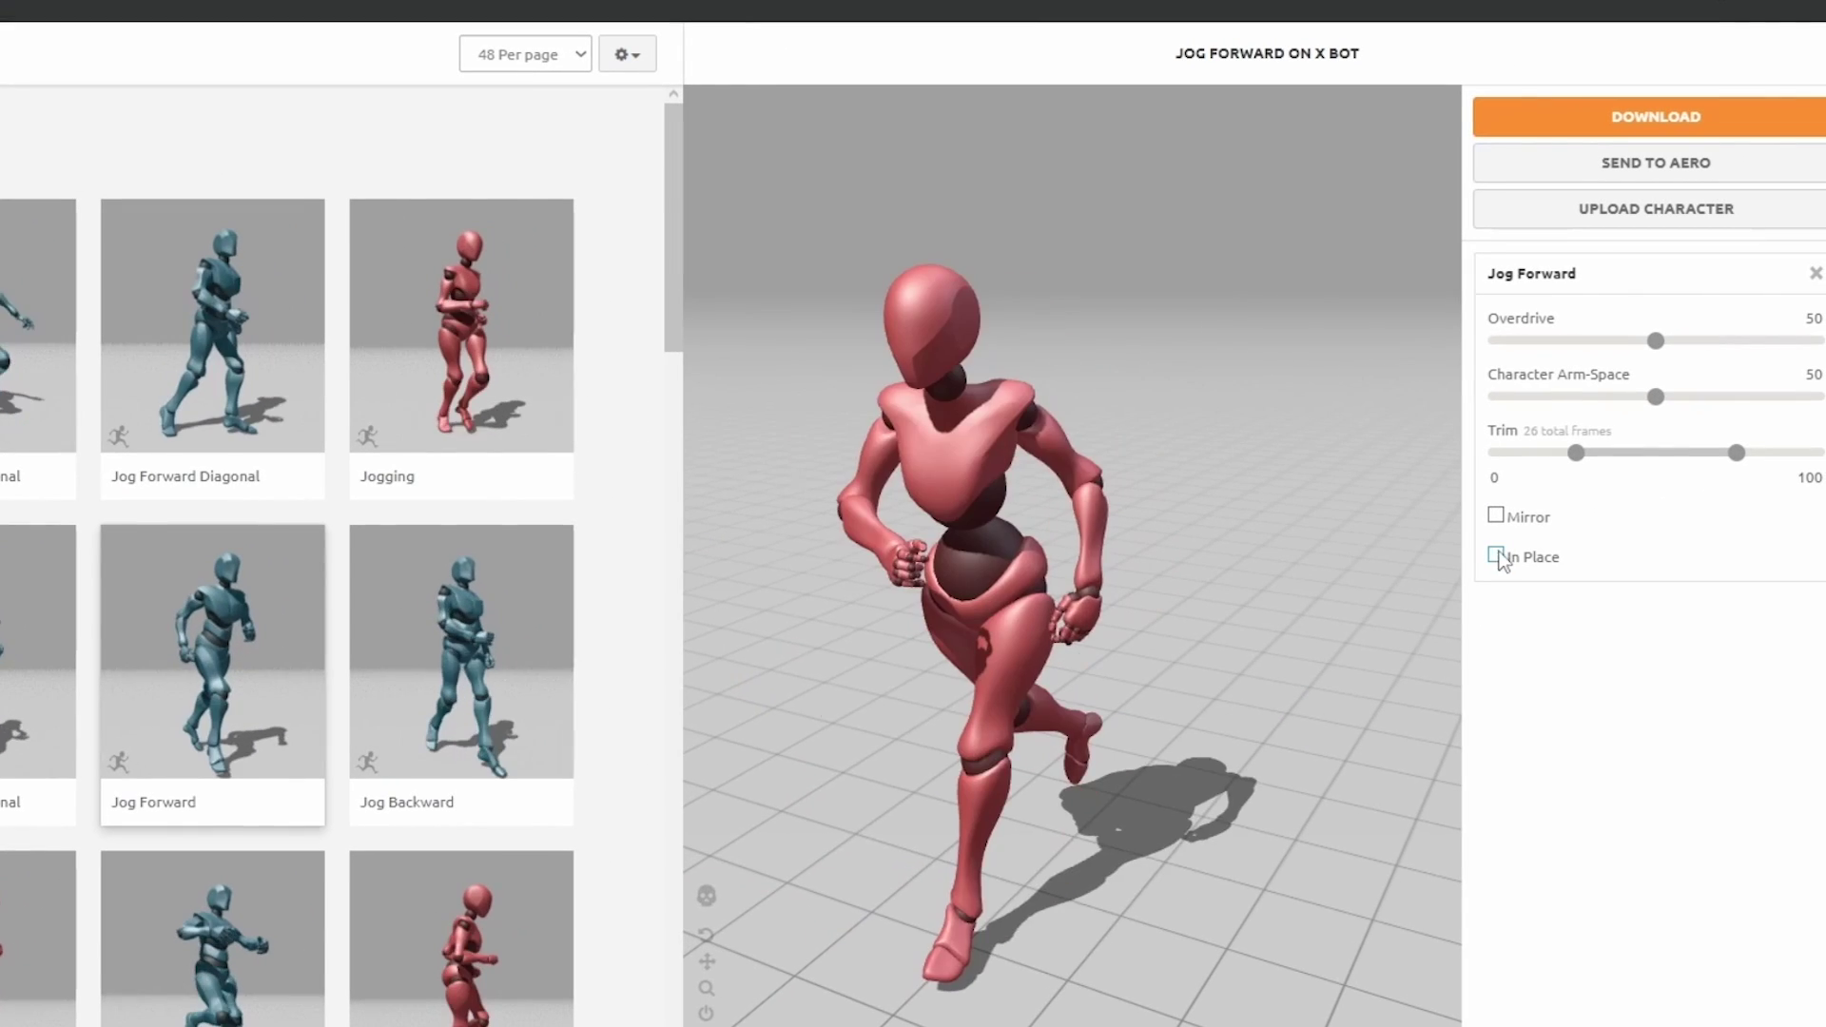
left_click(1497, 555)
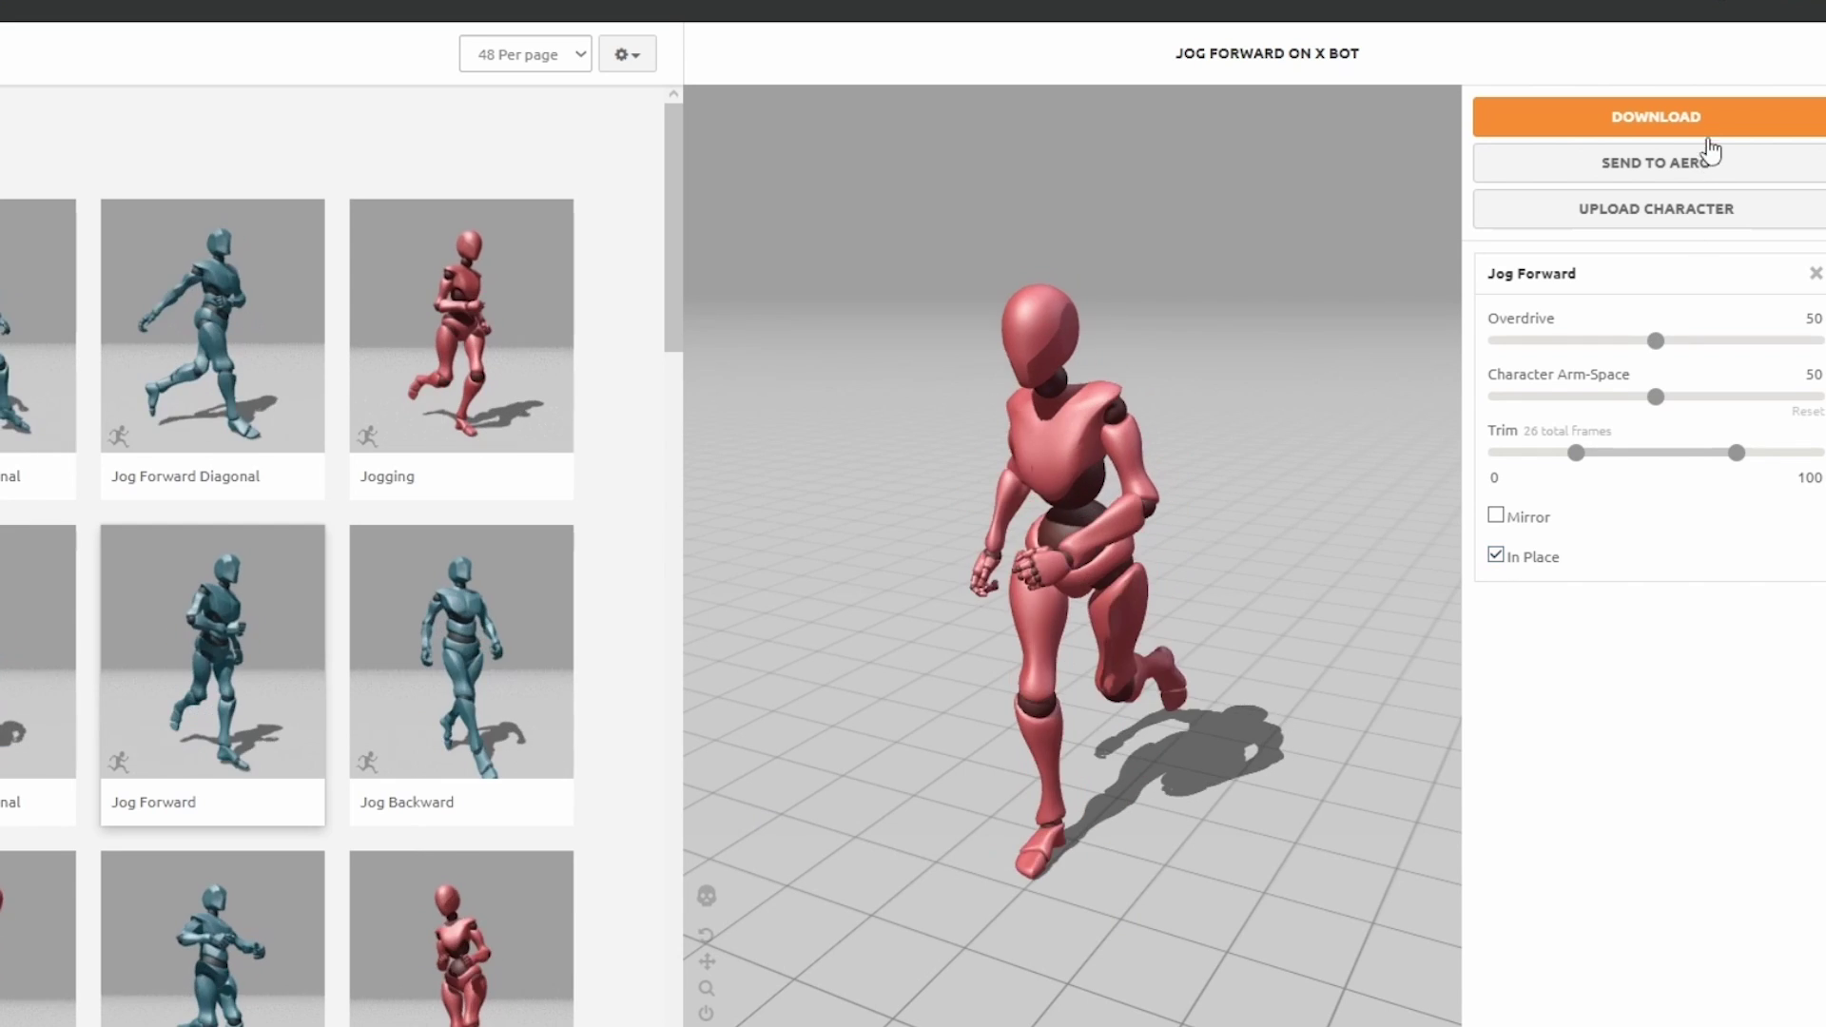
left_click(1703, 128)
left_click(576, 169)
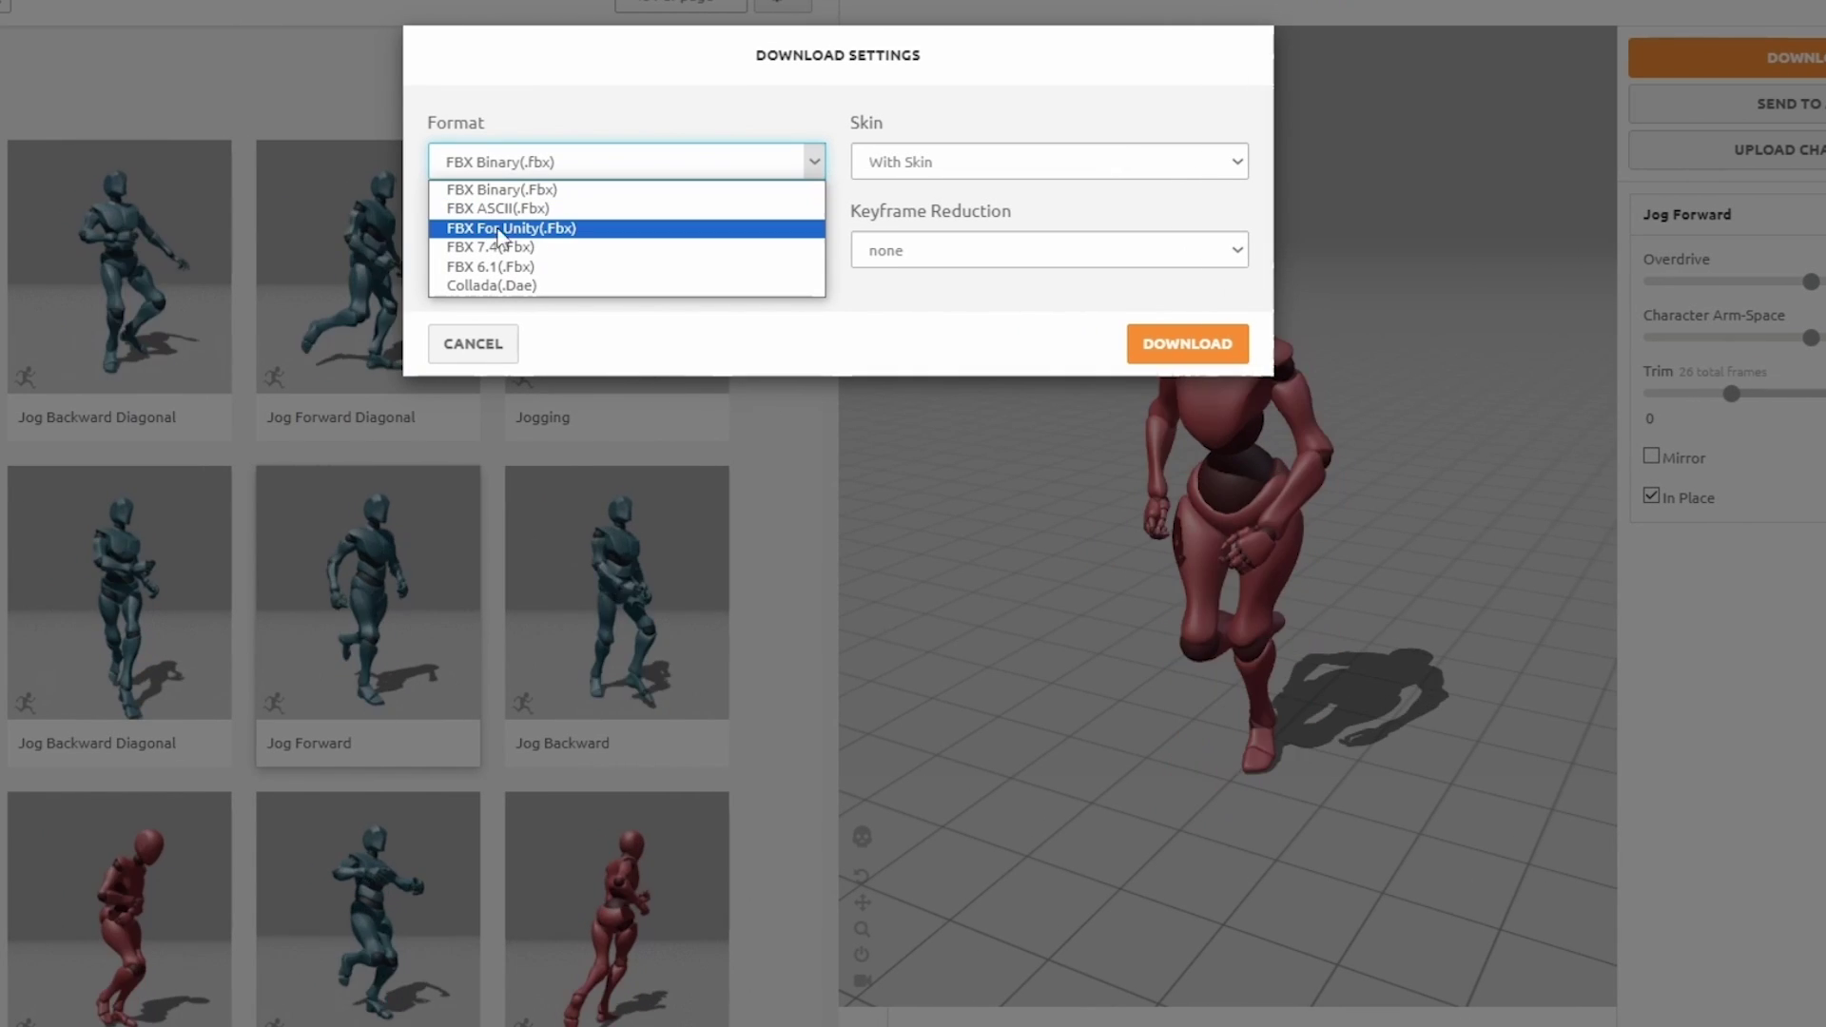
left_click(406, 231)
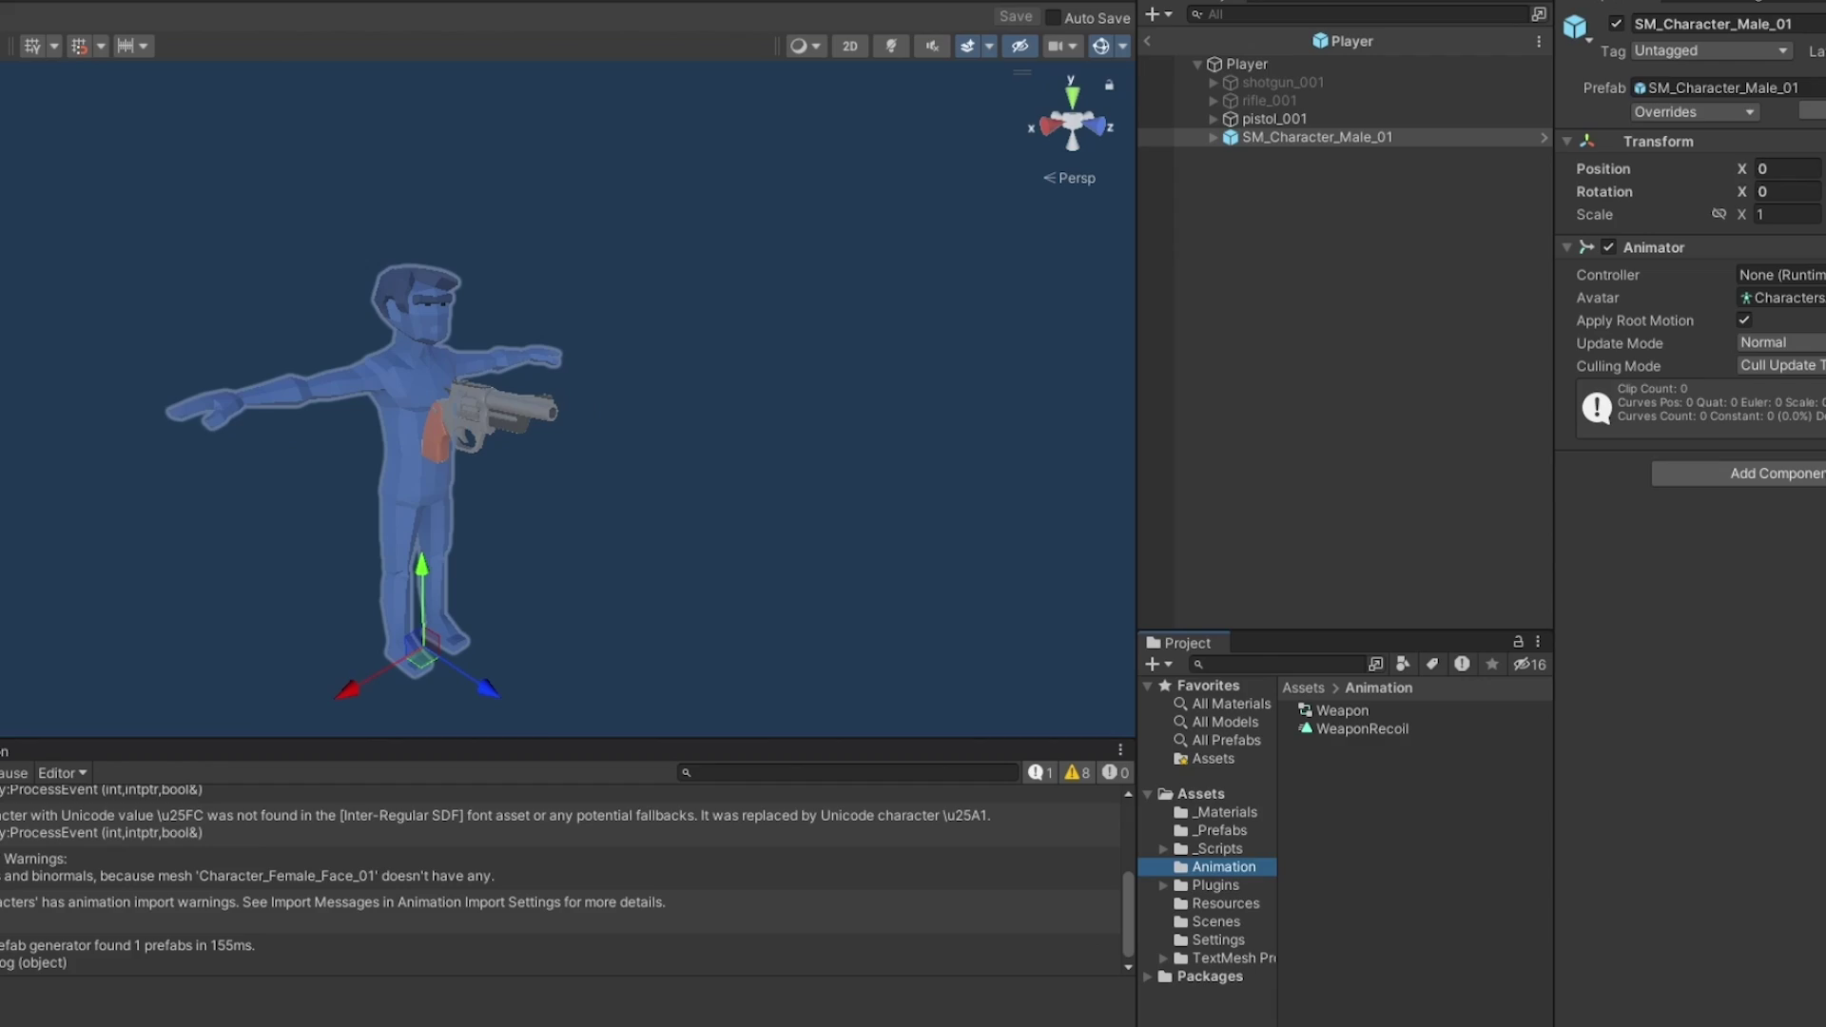
Bring the Jog Backward, Jog Forward and Jog Strafe Left files into Unity's Animation folder and apply the Humanoid animation type to all three.
left_click_drag(1425, 836, 1427, 837)
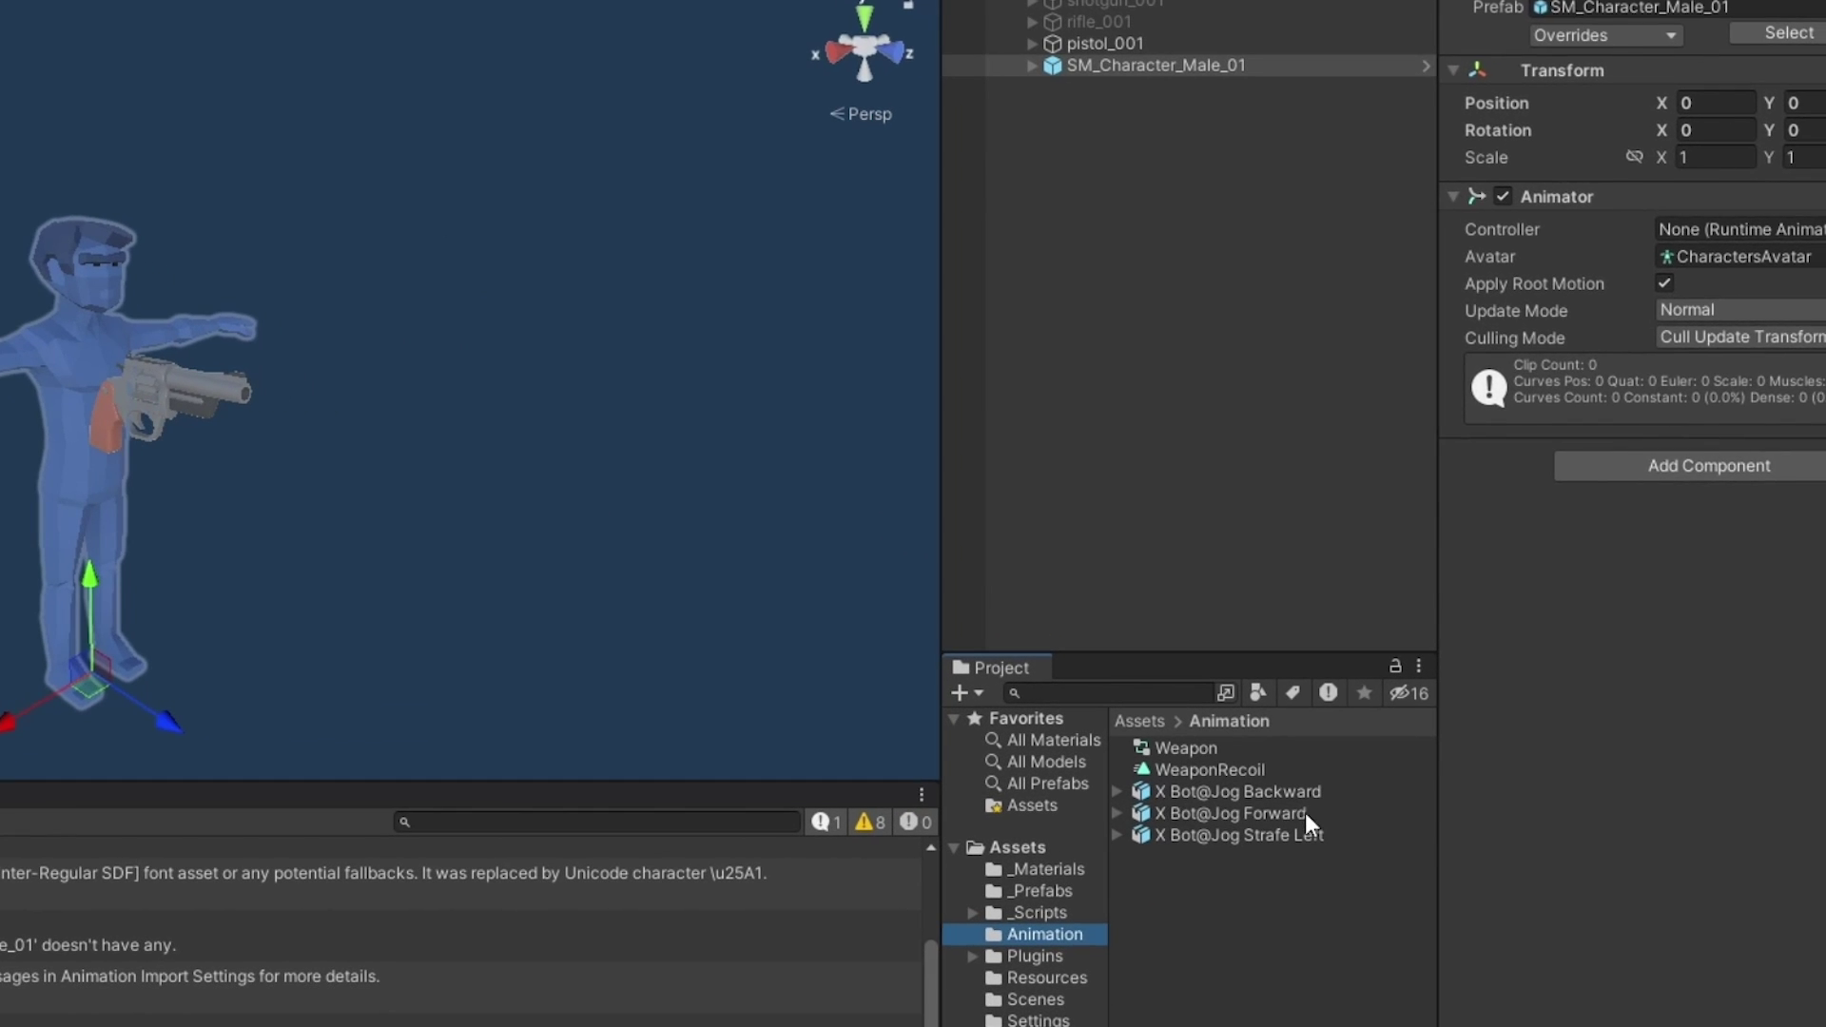
left_click(1305, 813)
left_click(1336, 834)
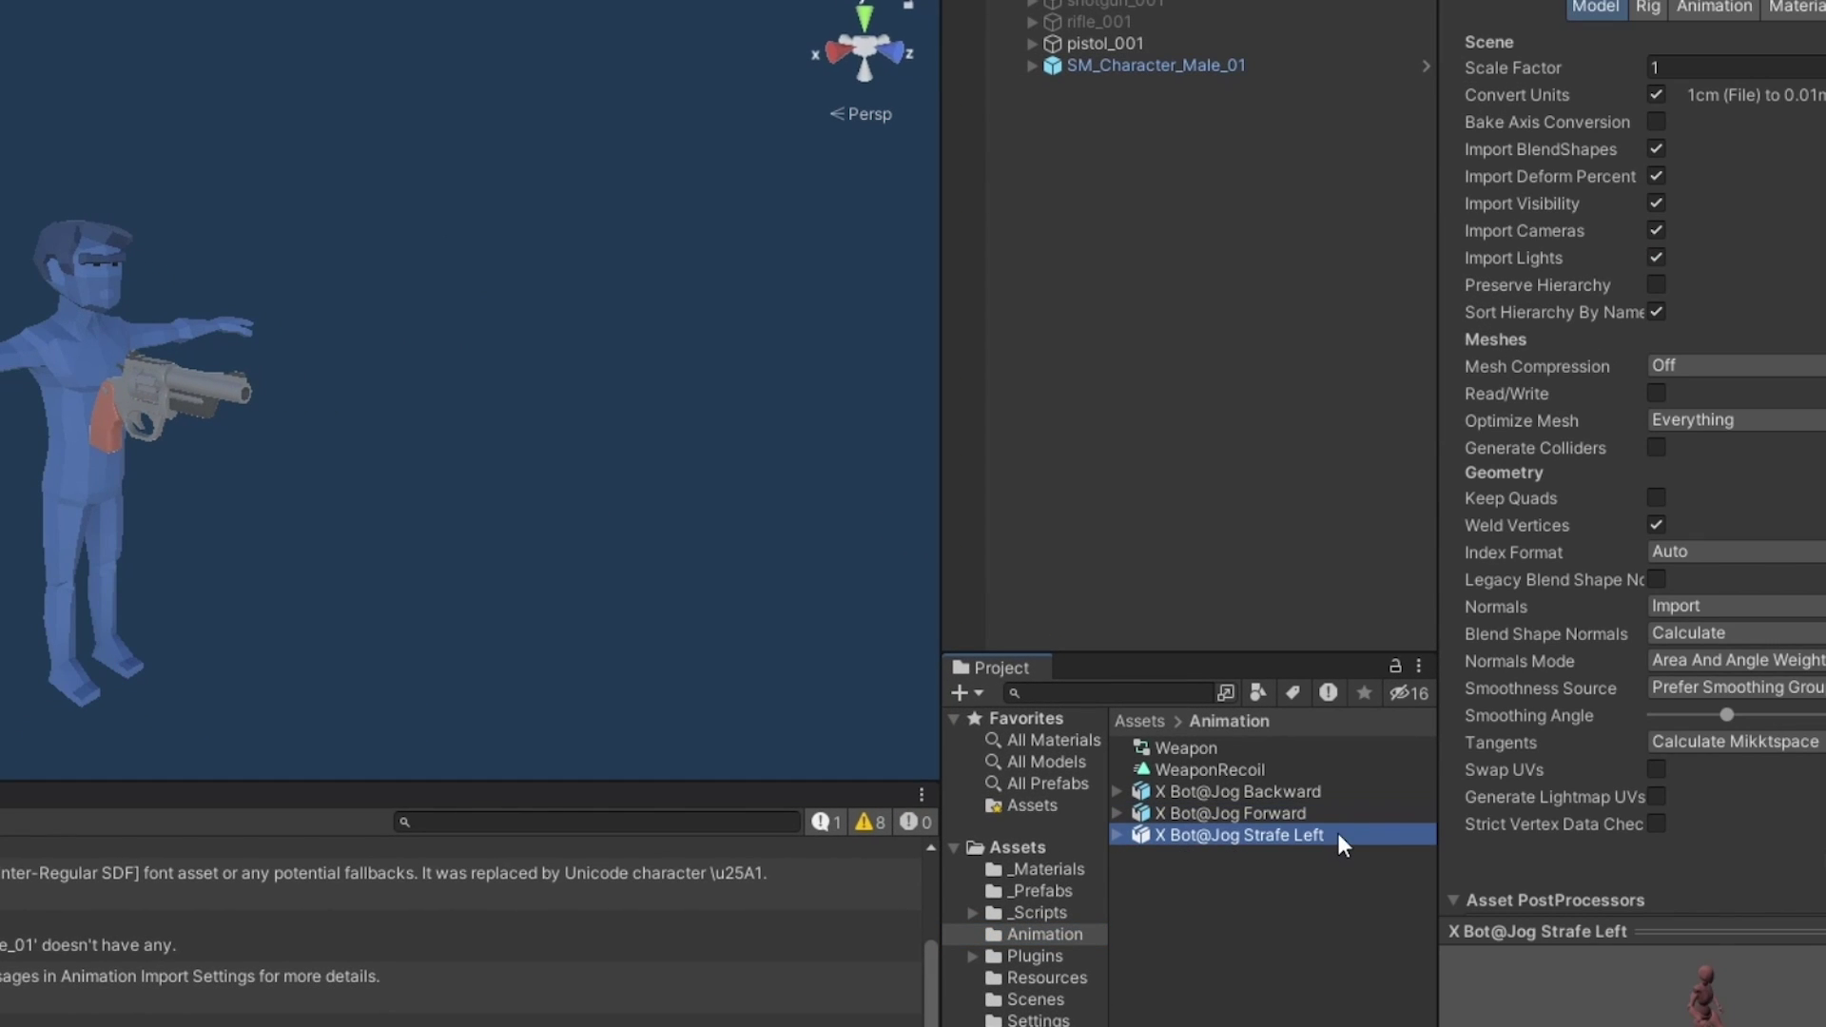
left_click(1314, 794)
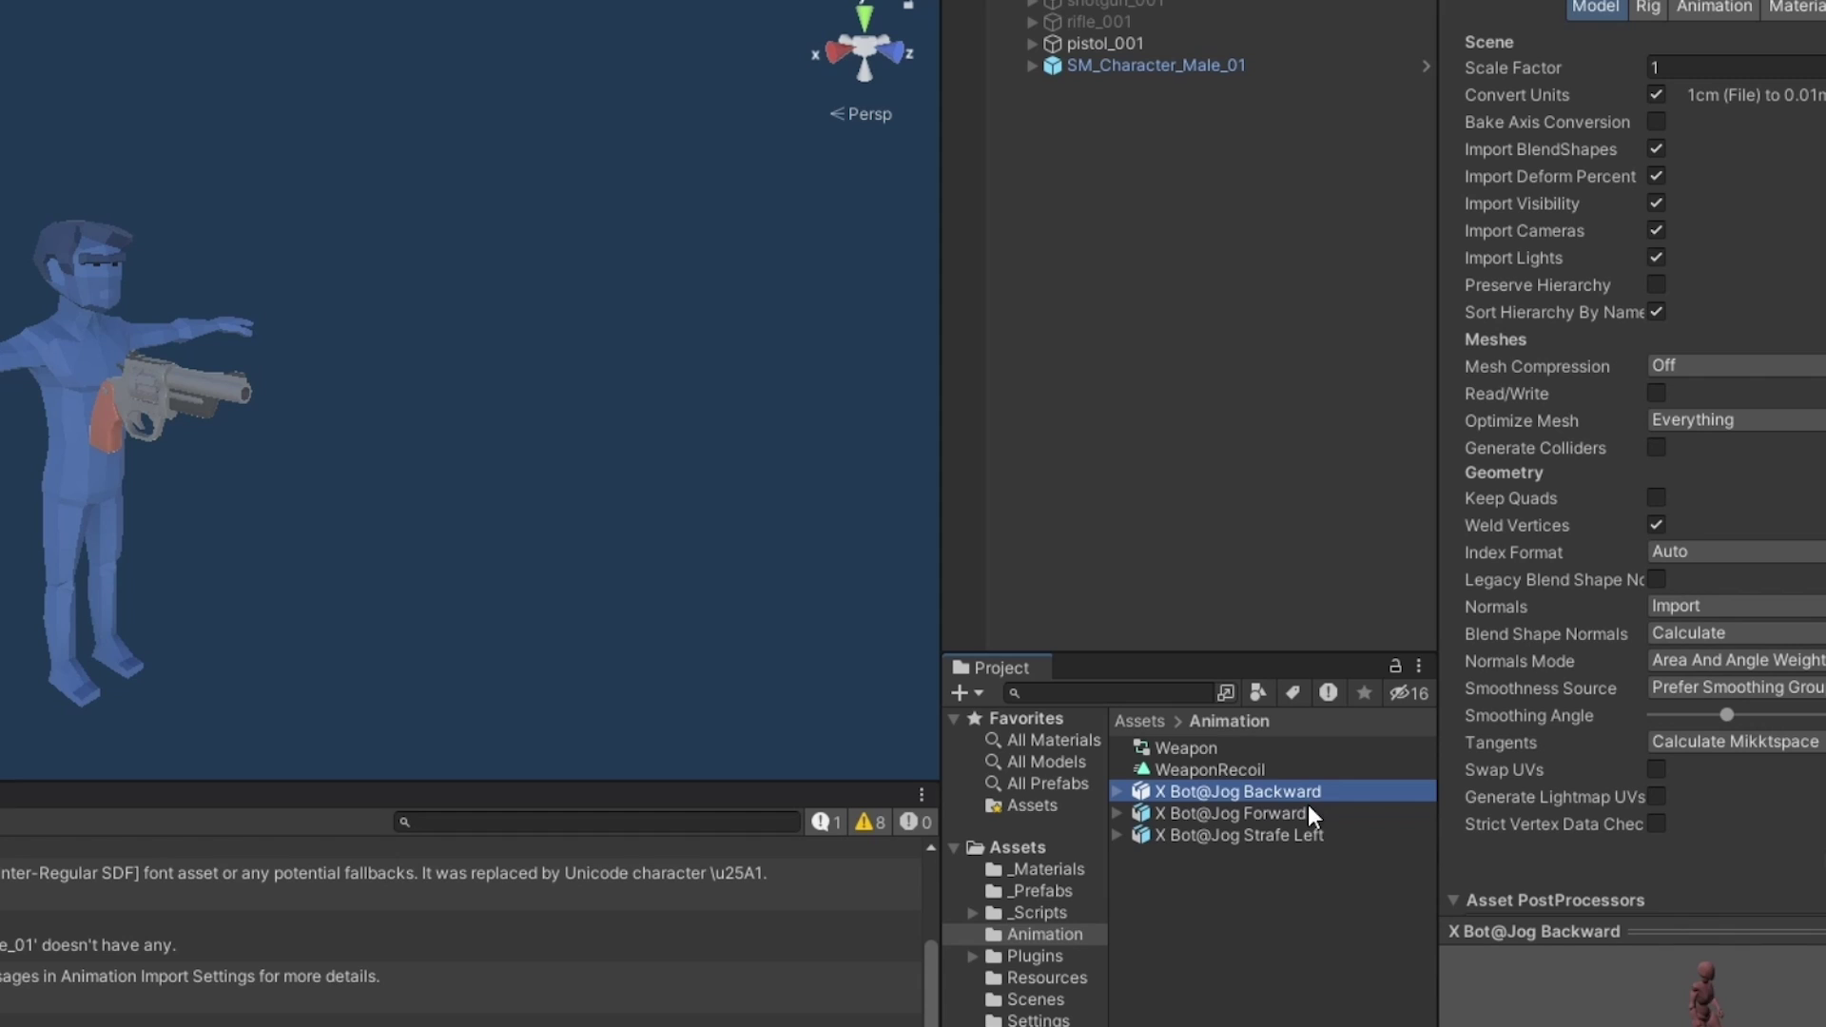
left_click(1259, 837)
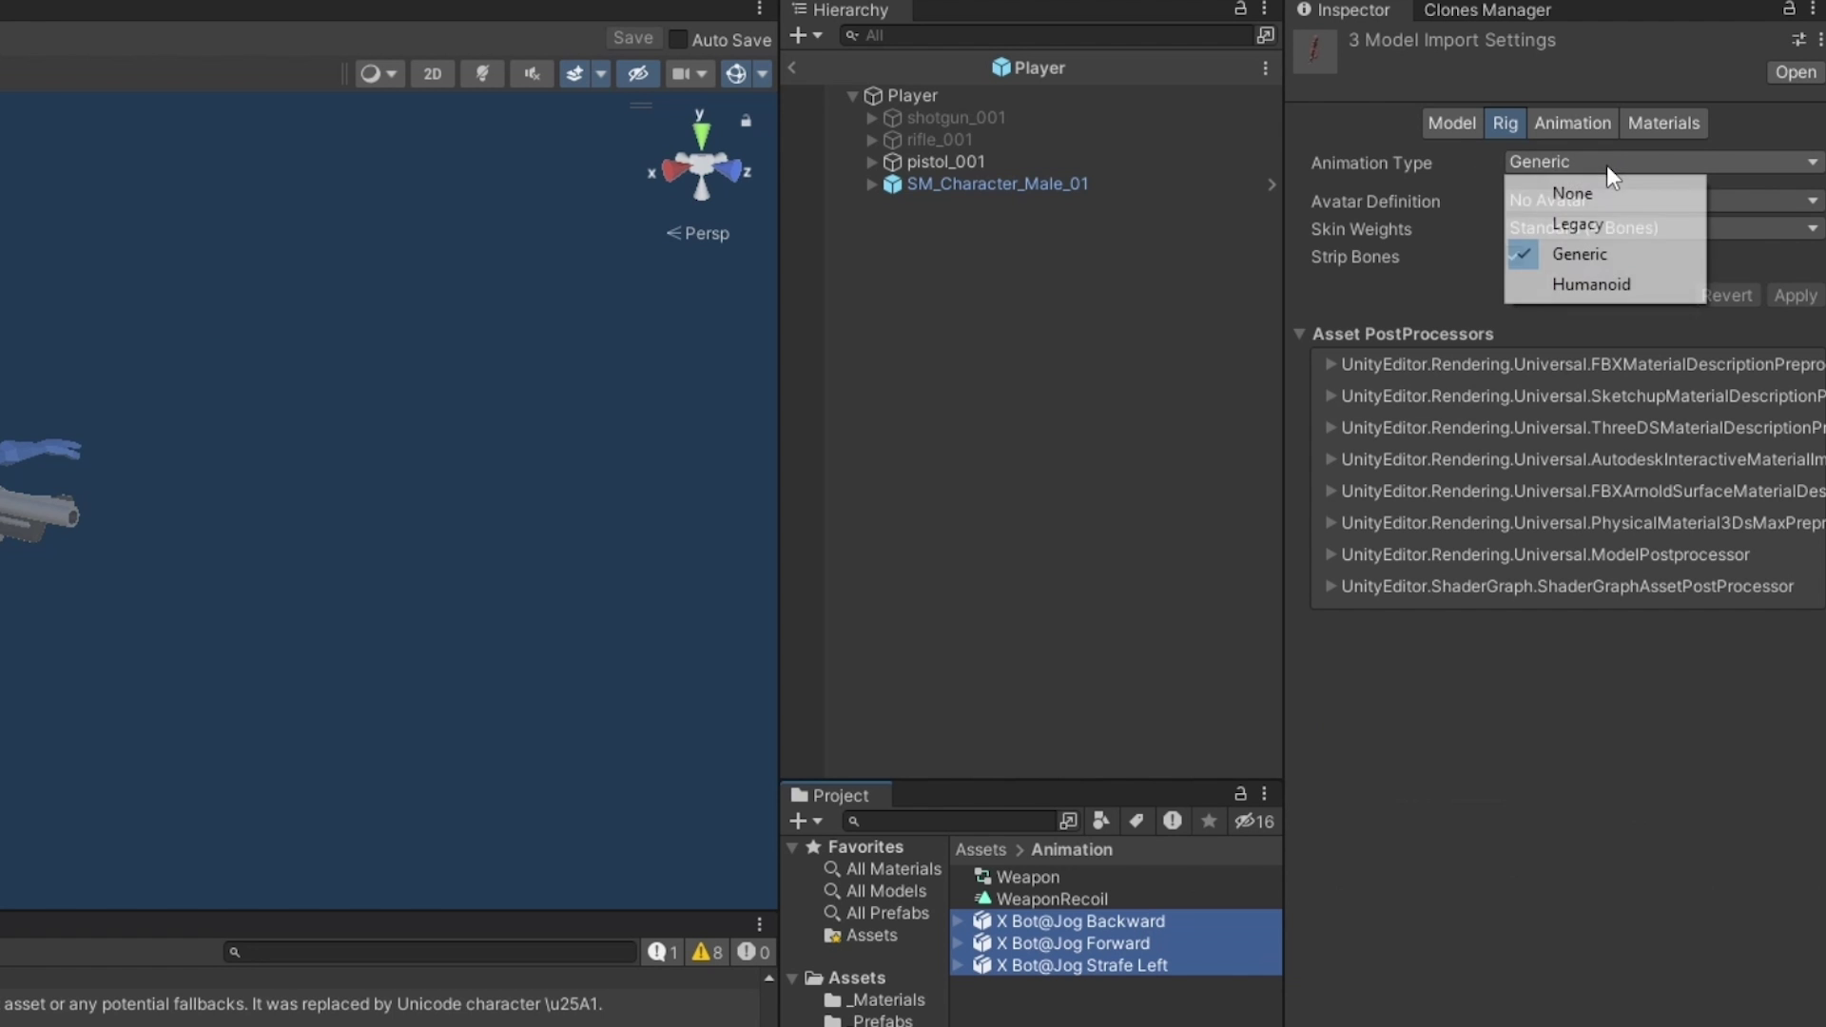
left_click(1609, 225)
key("ctrl+z")
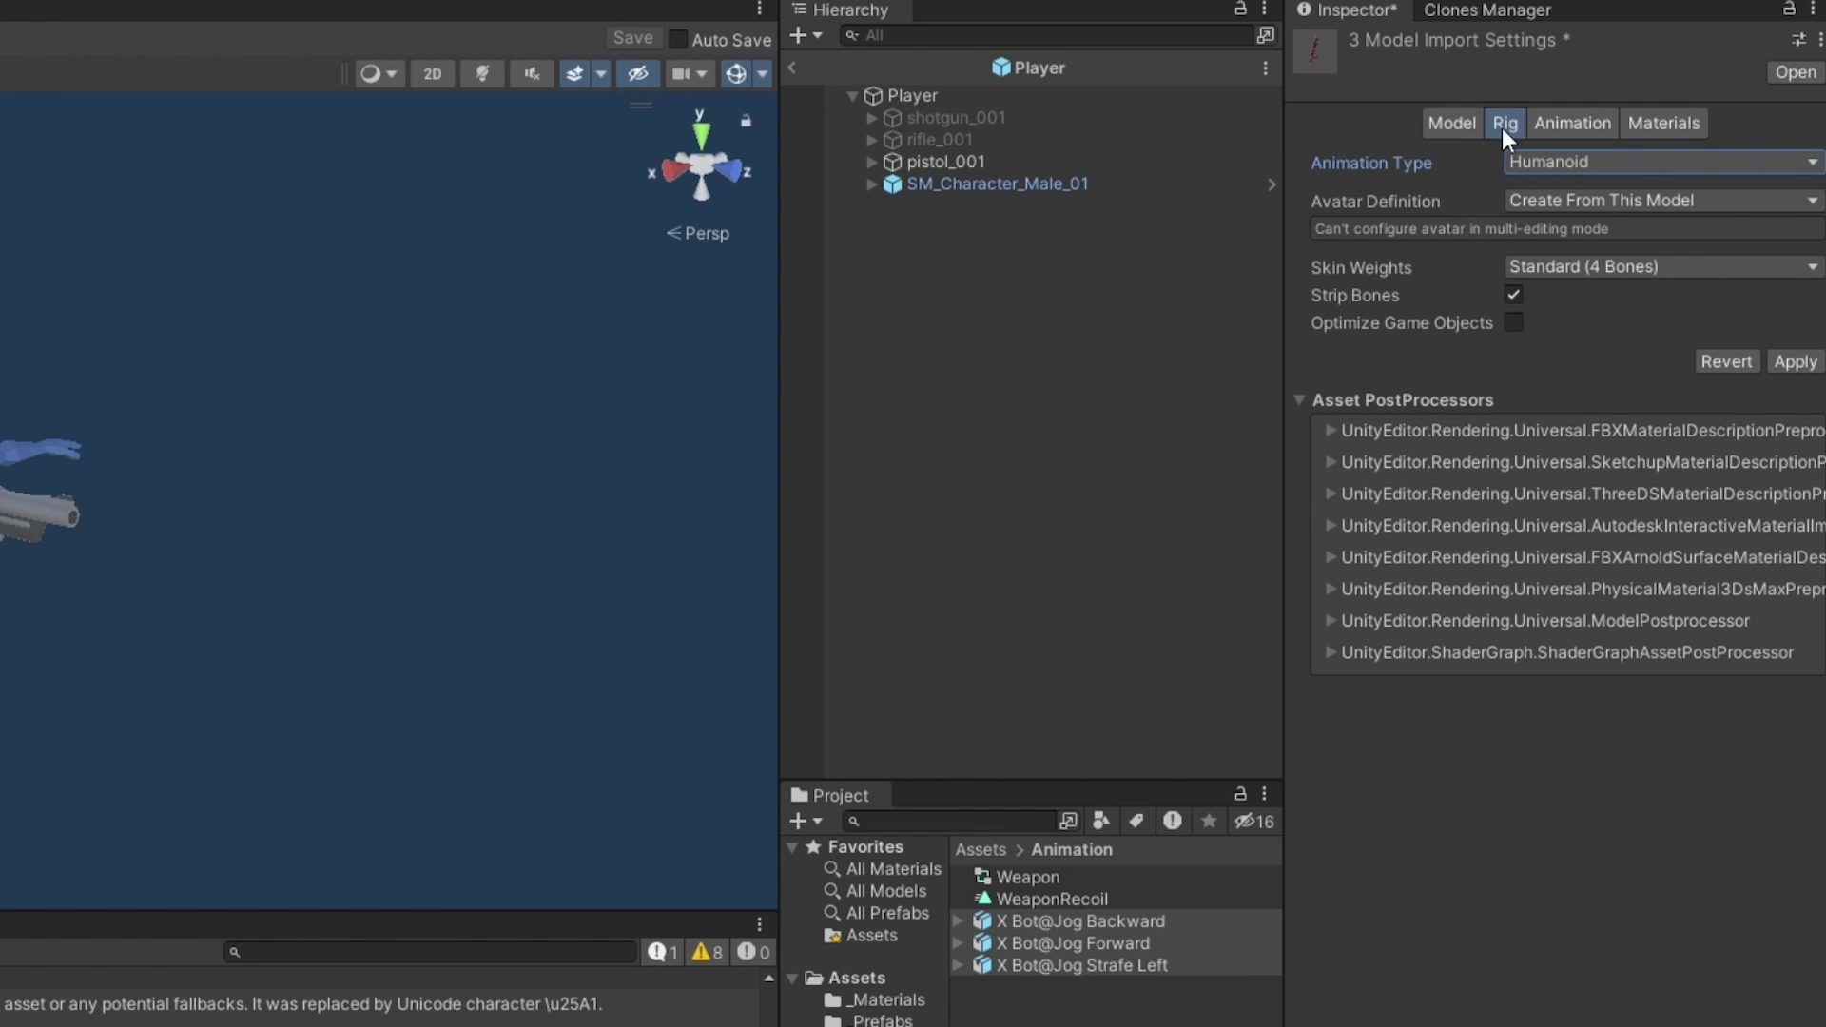
left_click(1808, 366)
Turn on Loop Time for the Jog Strafe Left clip and apply the import settings.
left_click(1149, 958)
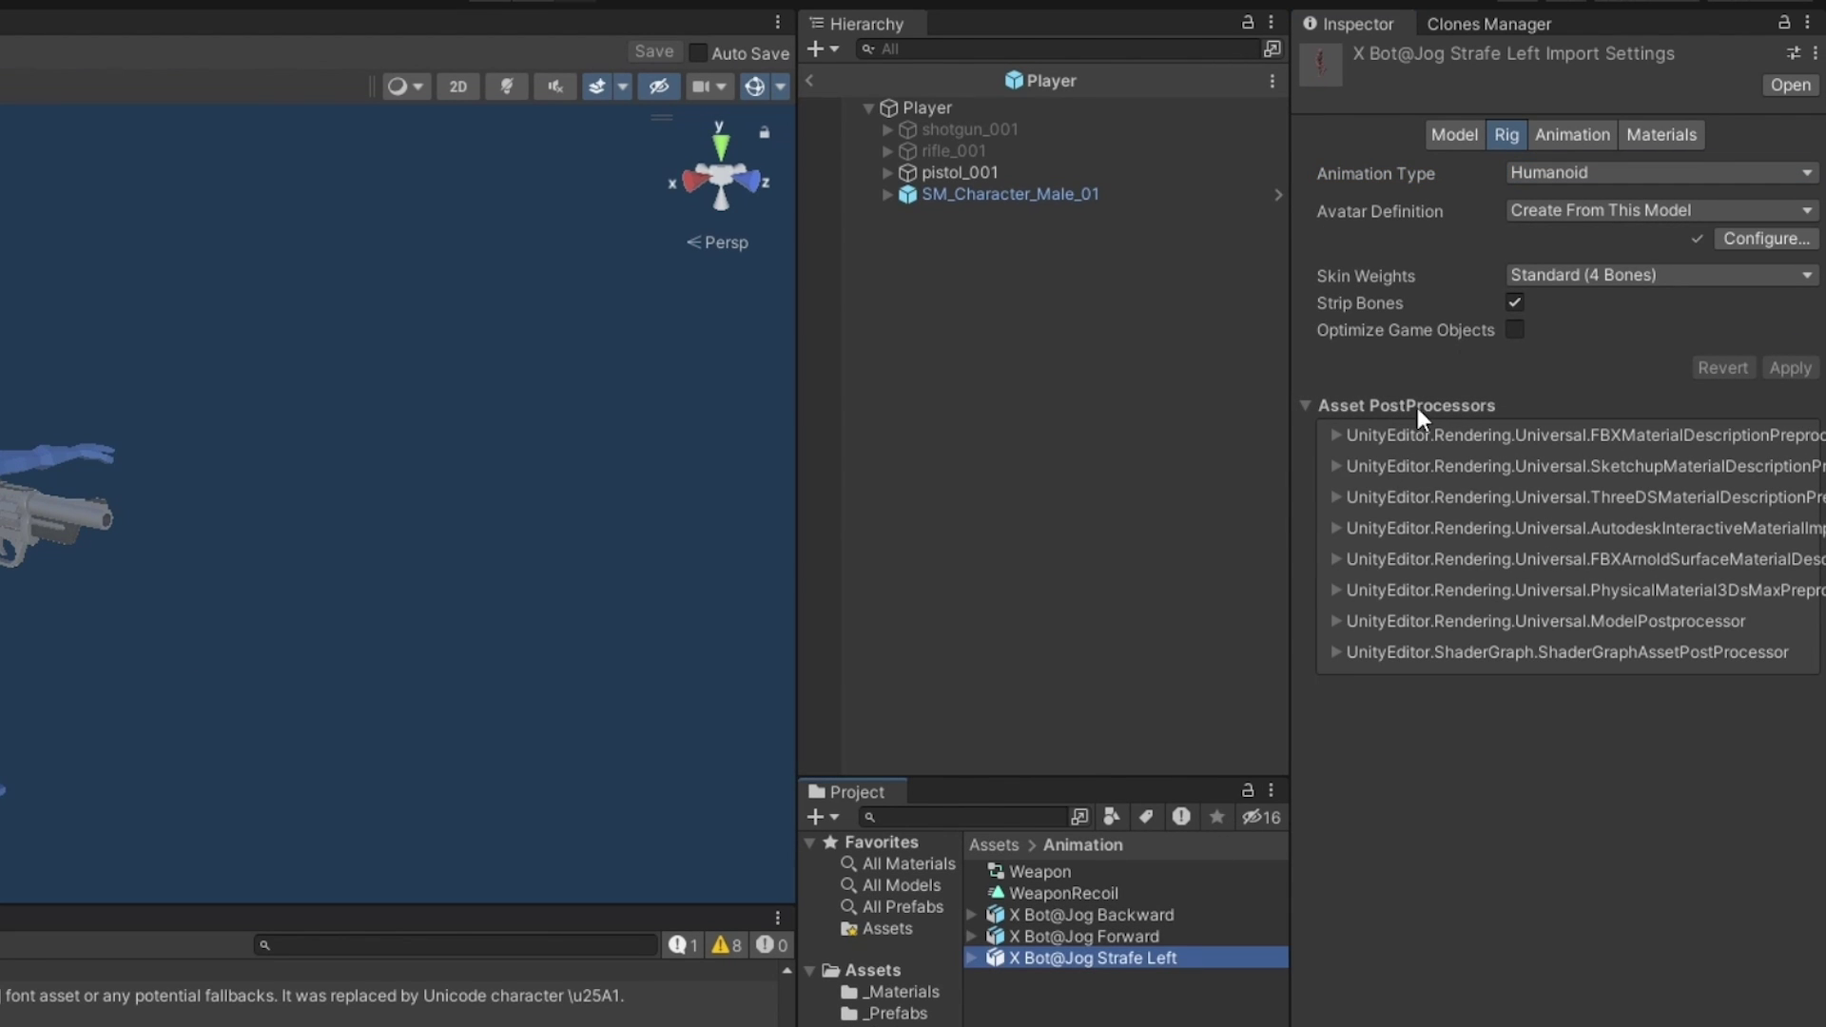
left_click(1465, 131)
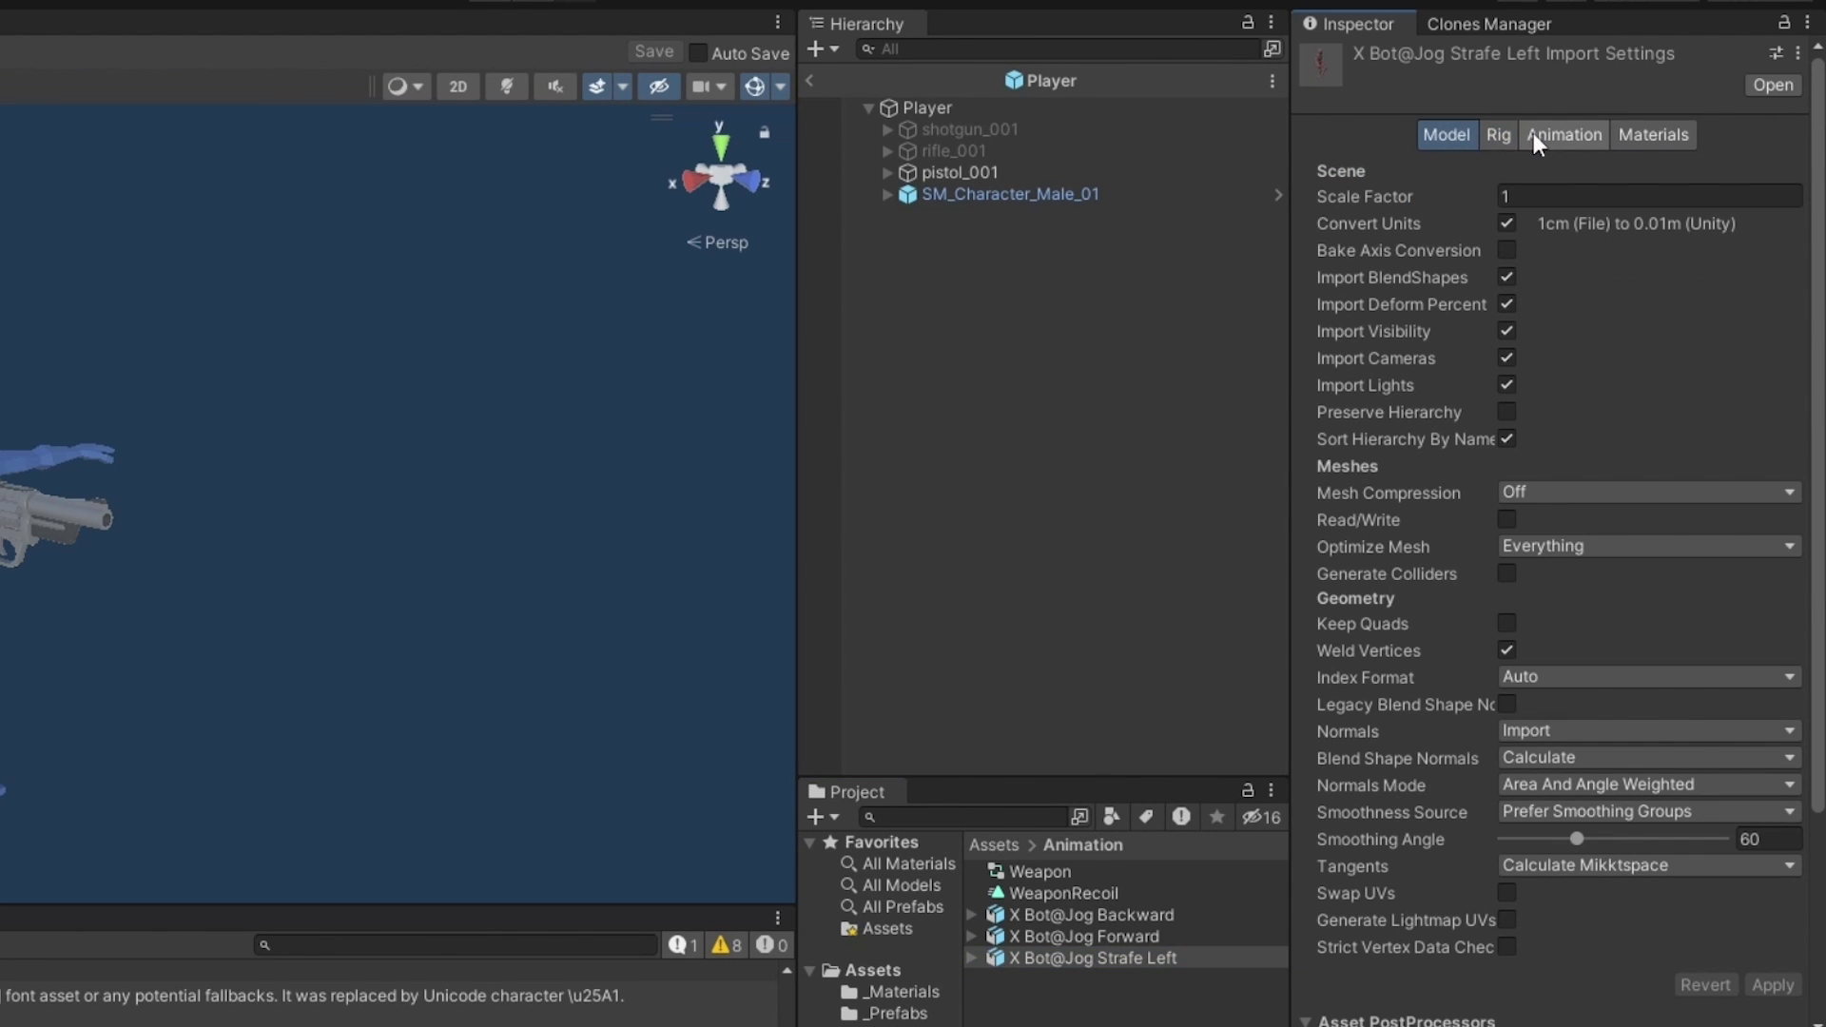
left_click(1505, 136)
left_click(1562, 135)
scroll(1484, 646, "down", 3)
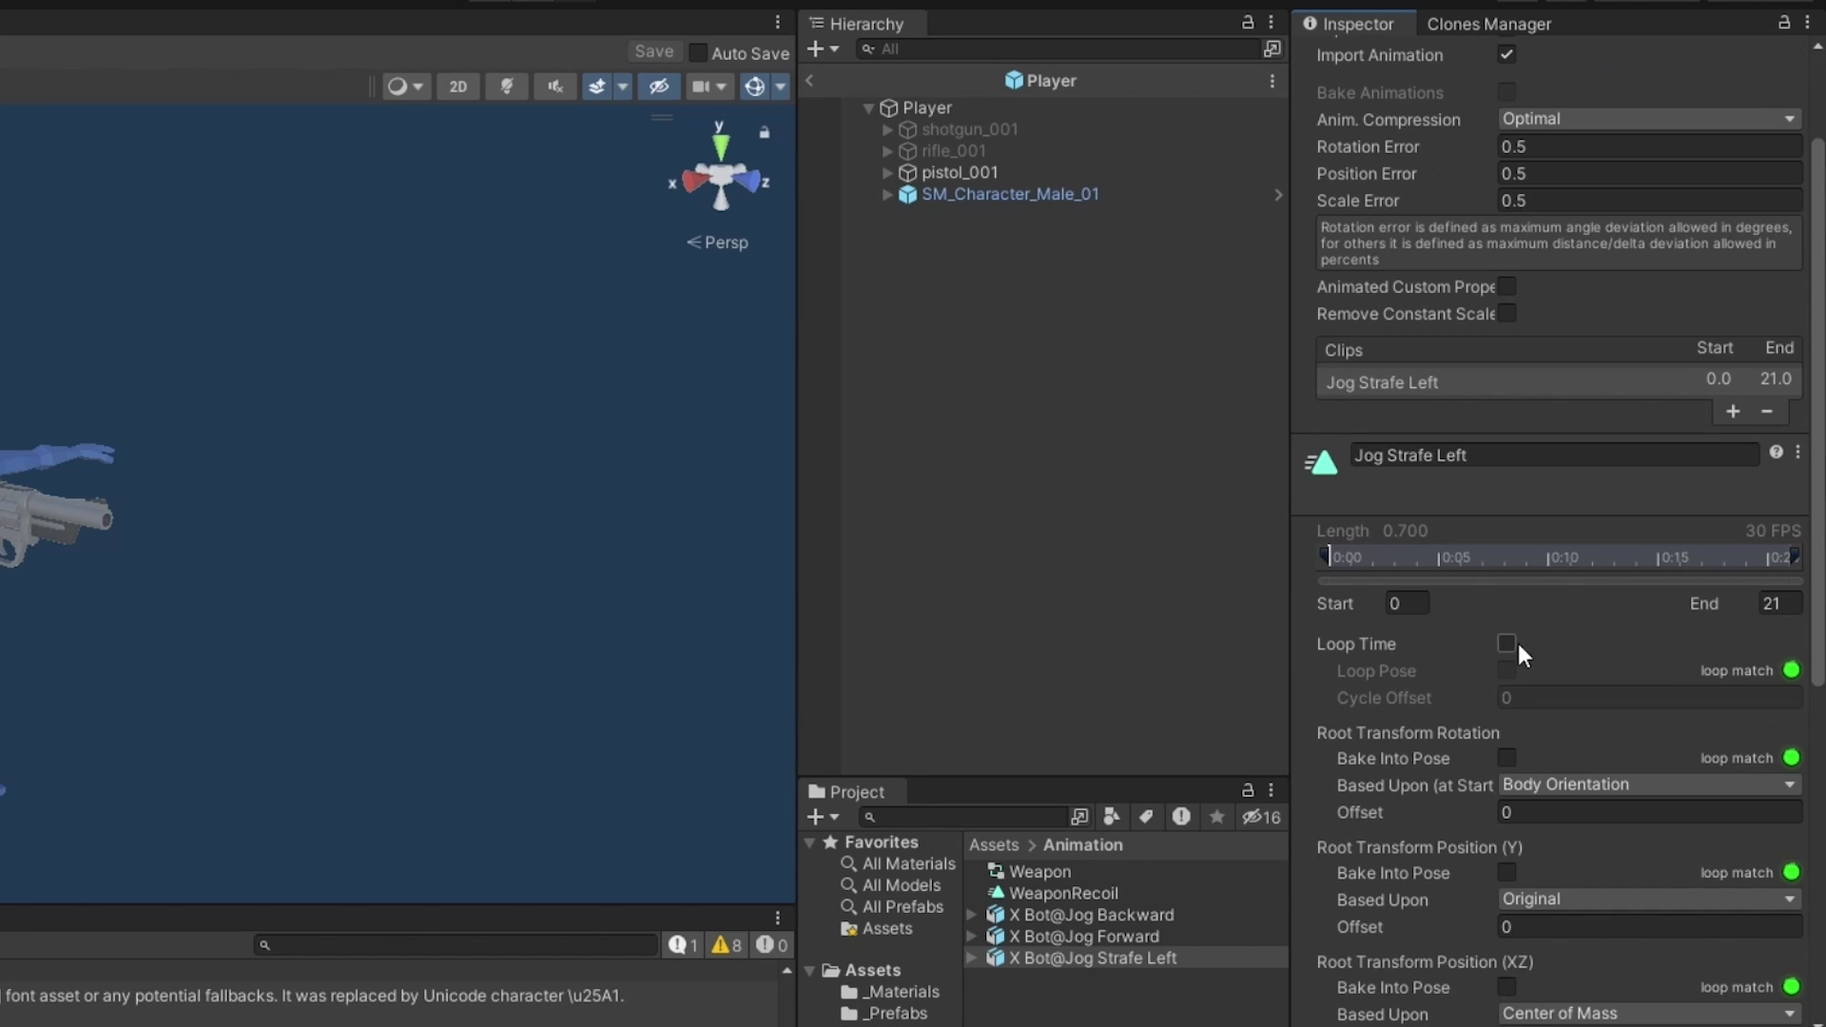
left_click(1507, 641)
scroll(1557, 905, "down", 8)
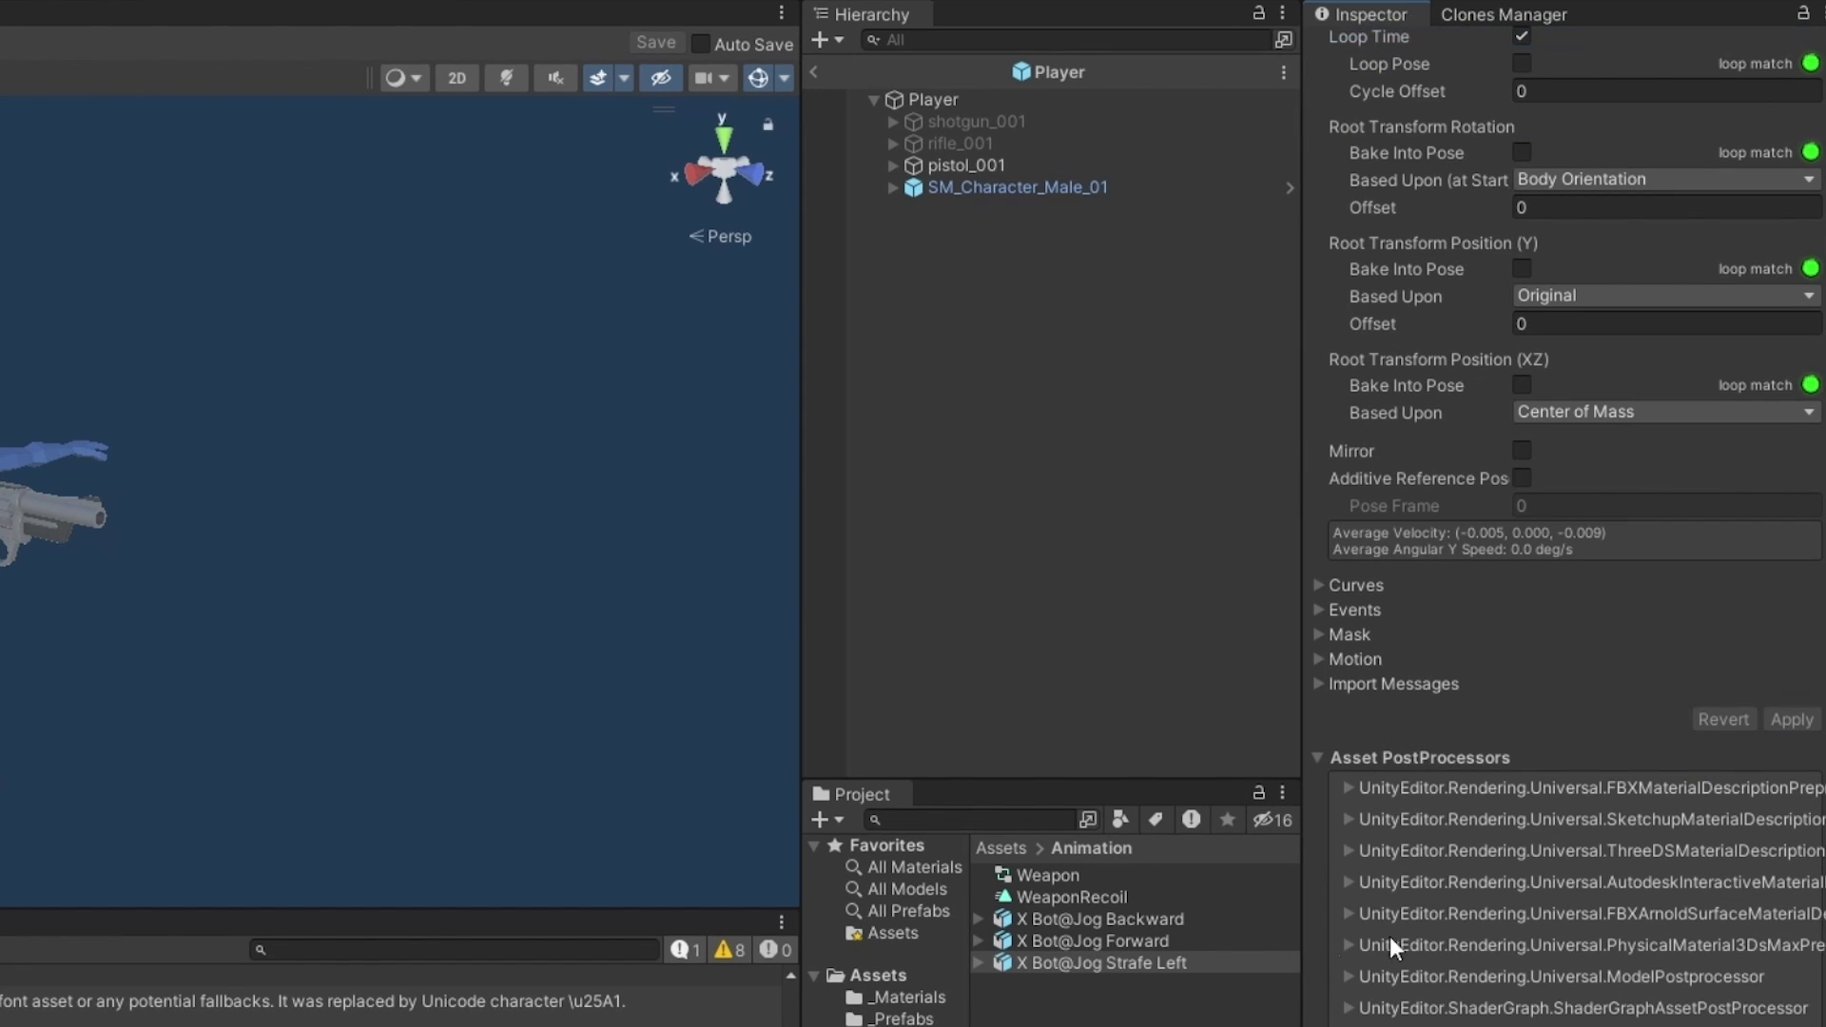
Turn on Loop Time for the Jog Forward and Jog Backward clips and apply the import settings.
left_click(1172, 938)
scroll(1537, 611, "up", 1)
left_click(1522, 109)
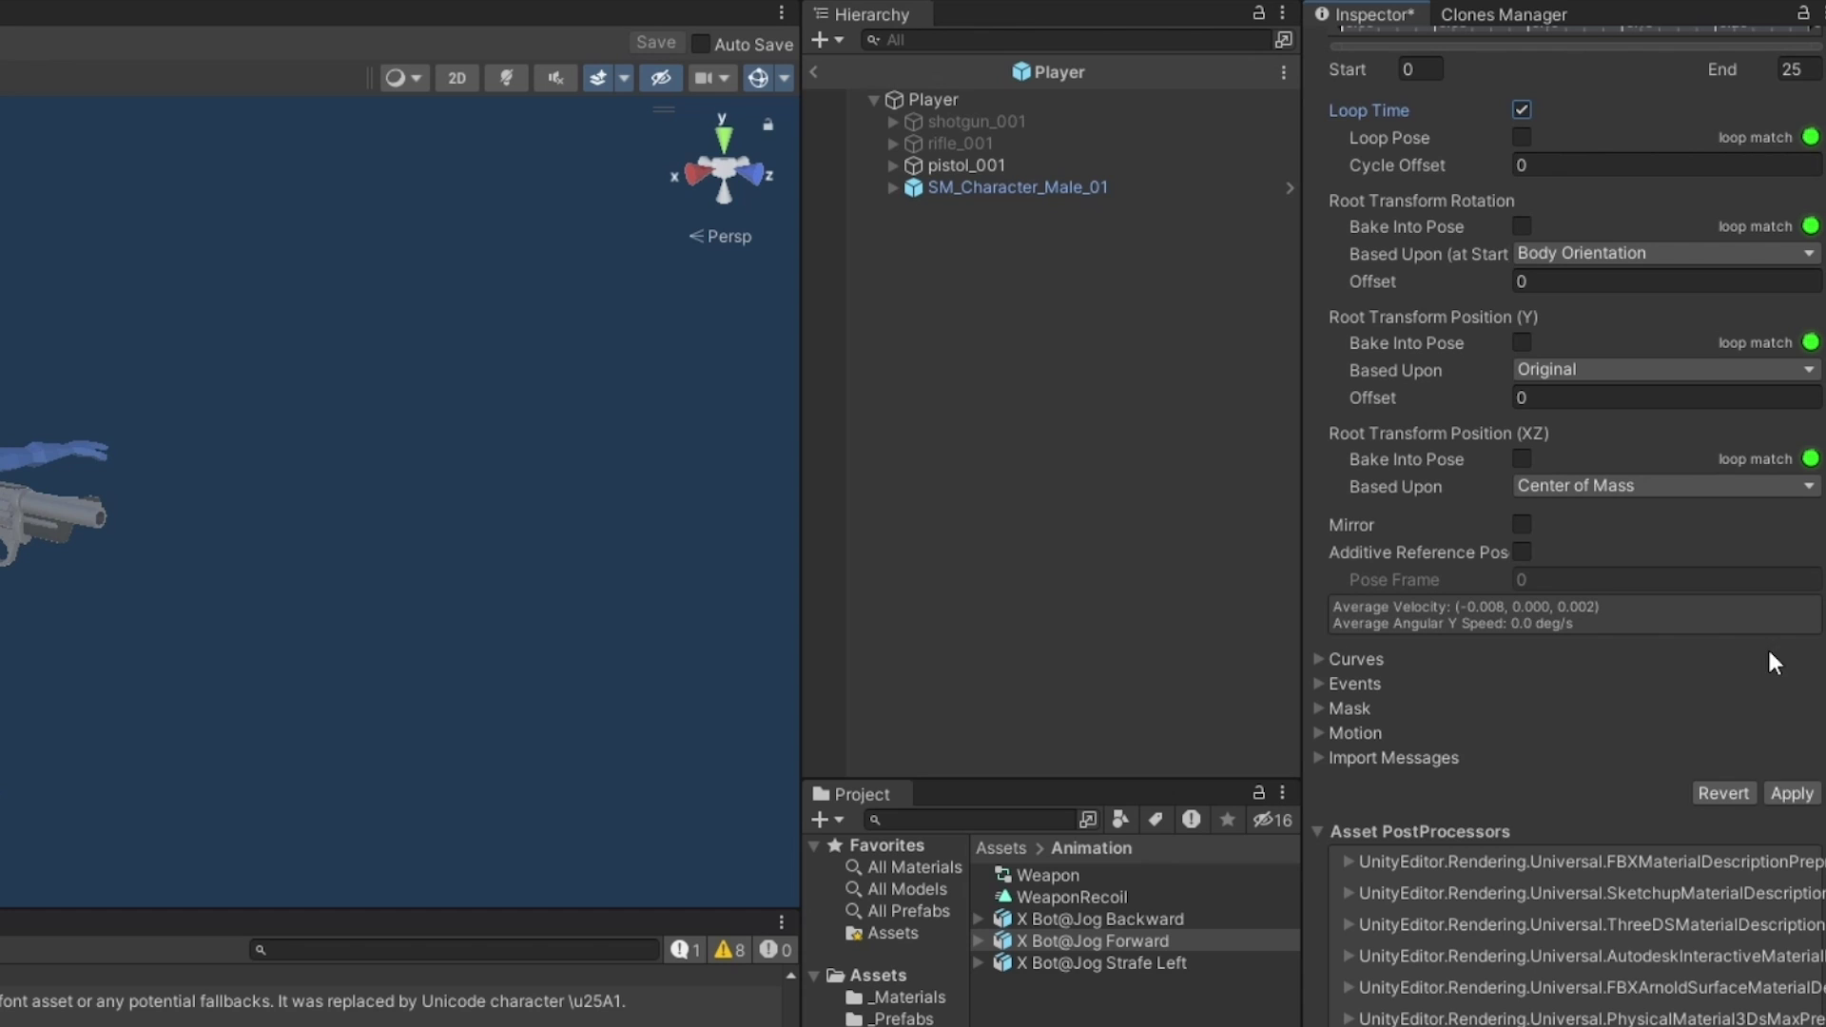
left_click(1120, 915)
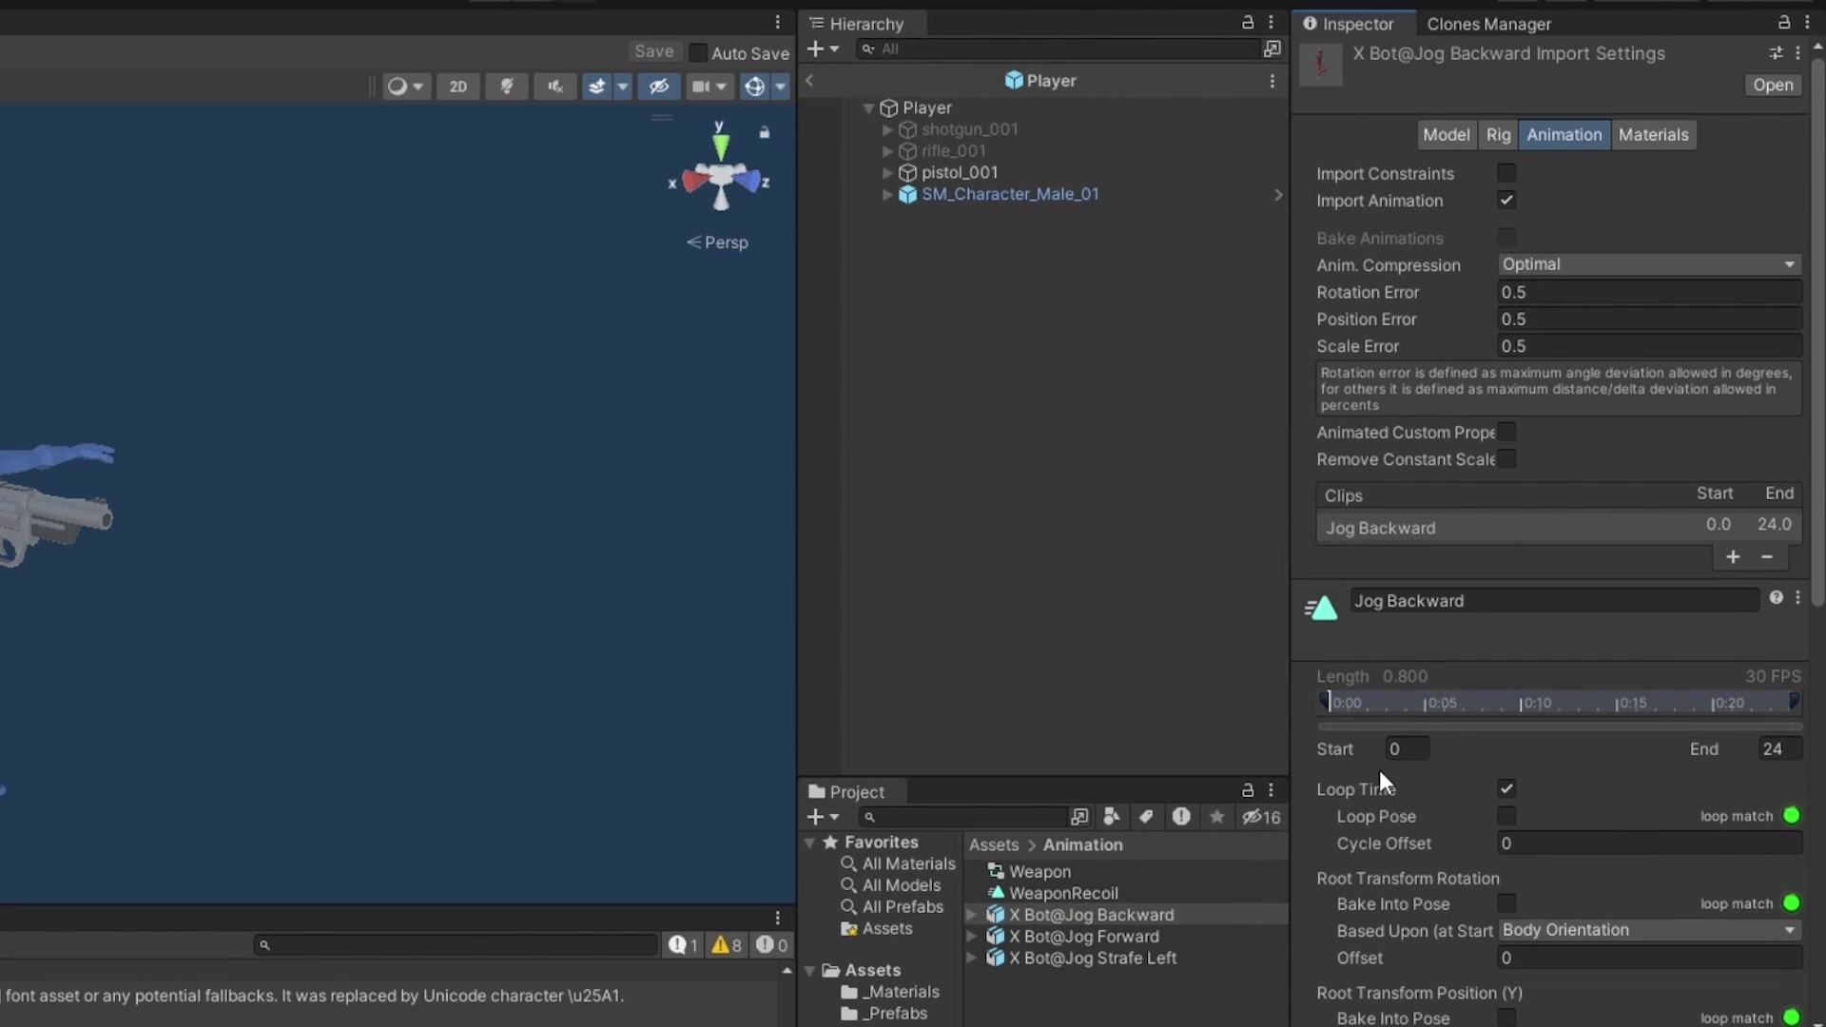
Create an Animator Controller named PlayerController in the Animation folder and open its state graph.
right_click(1201, 1001)
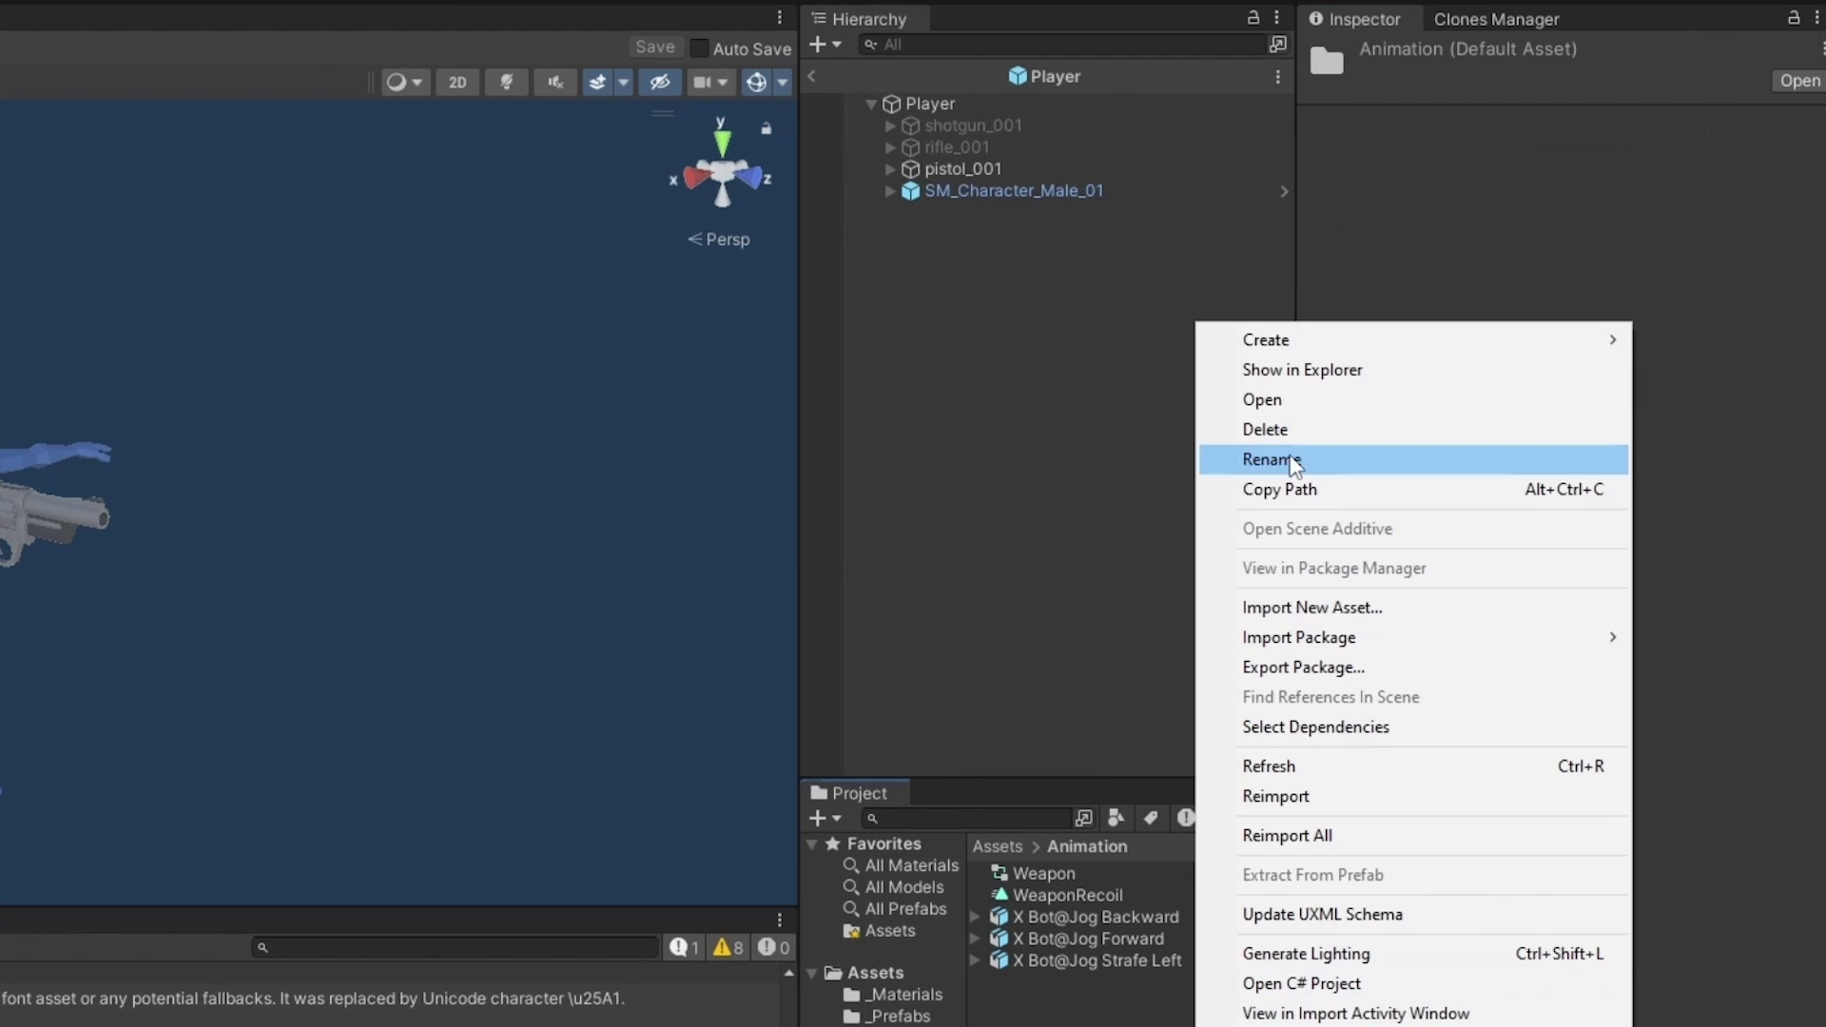
mouse_move(1301, 331)
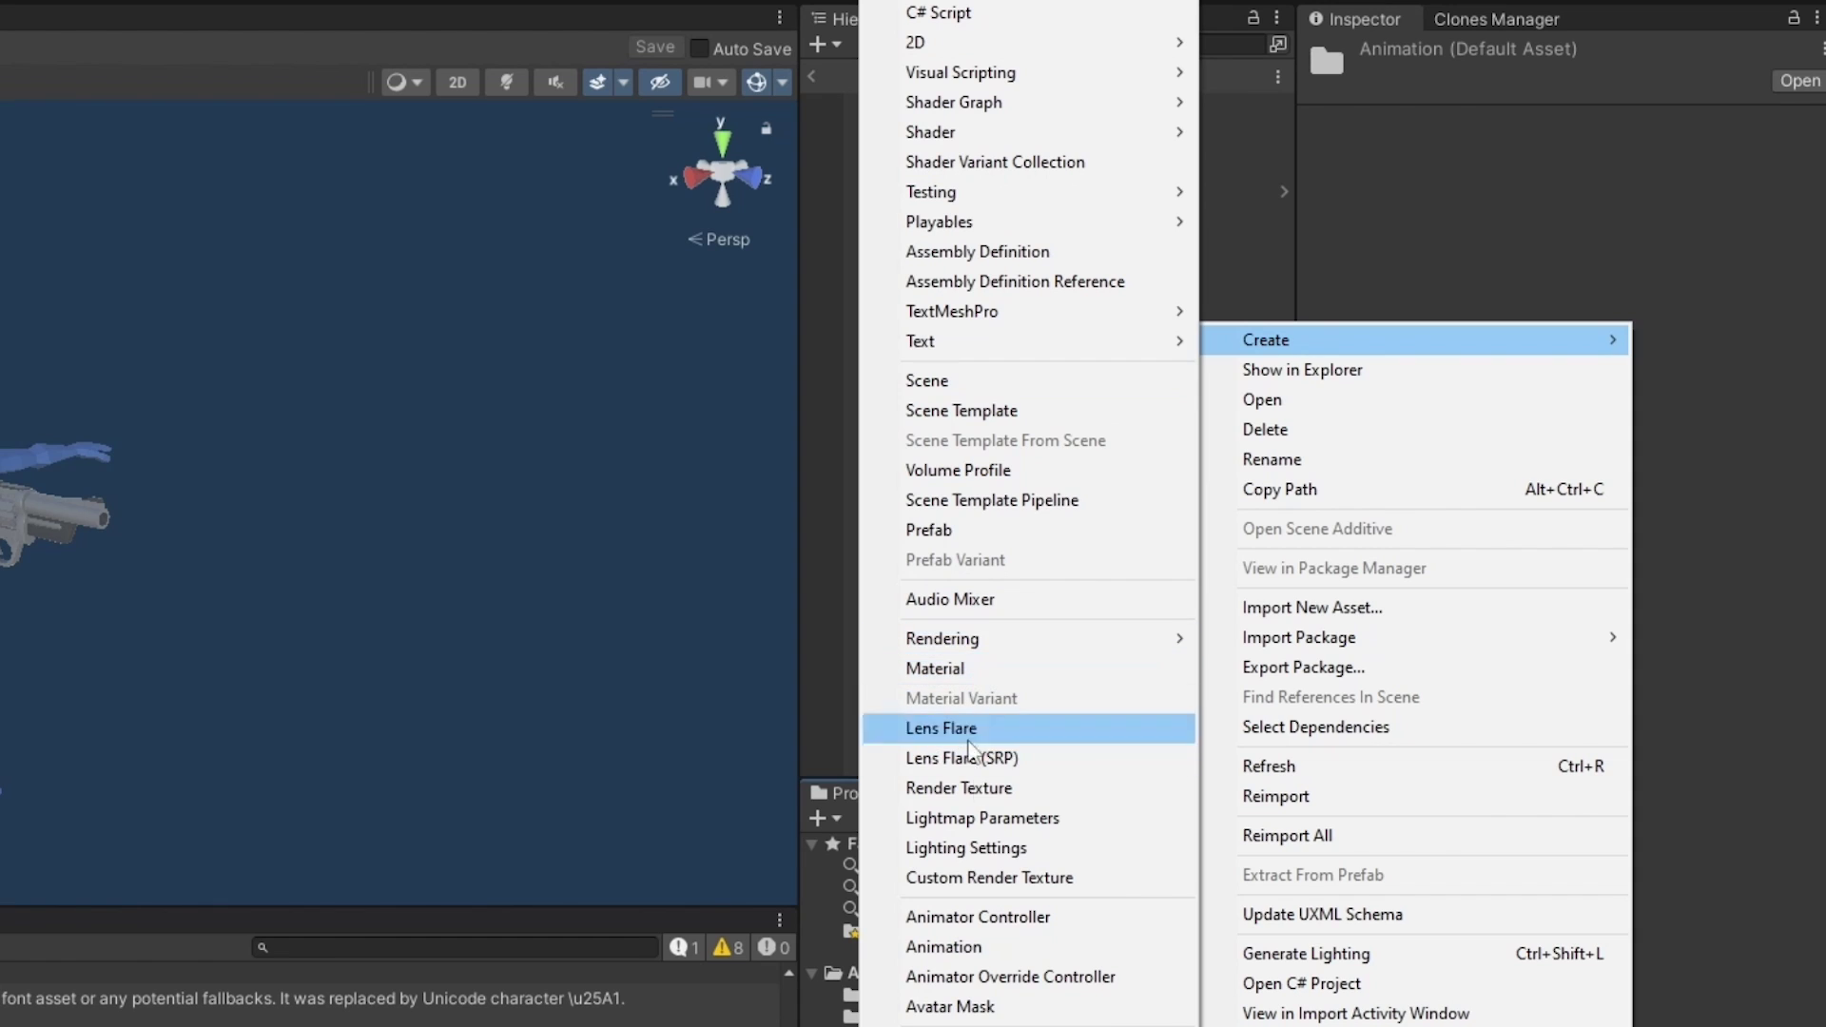
left_click(978, 917)
type("PlayerC")
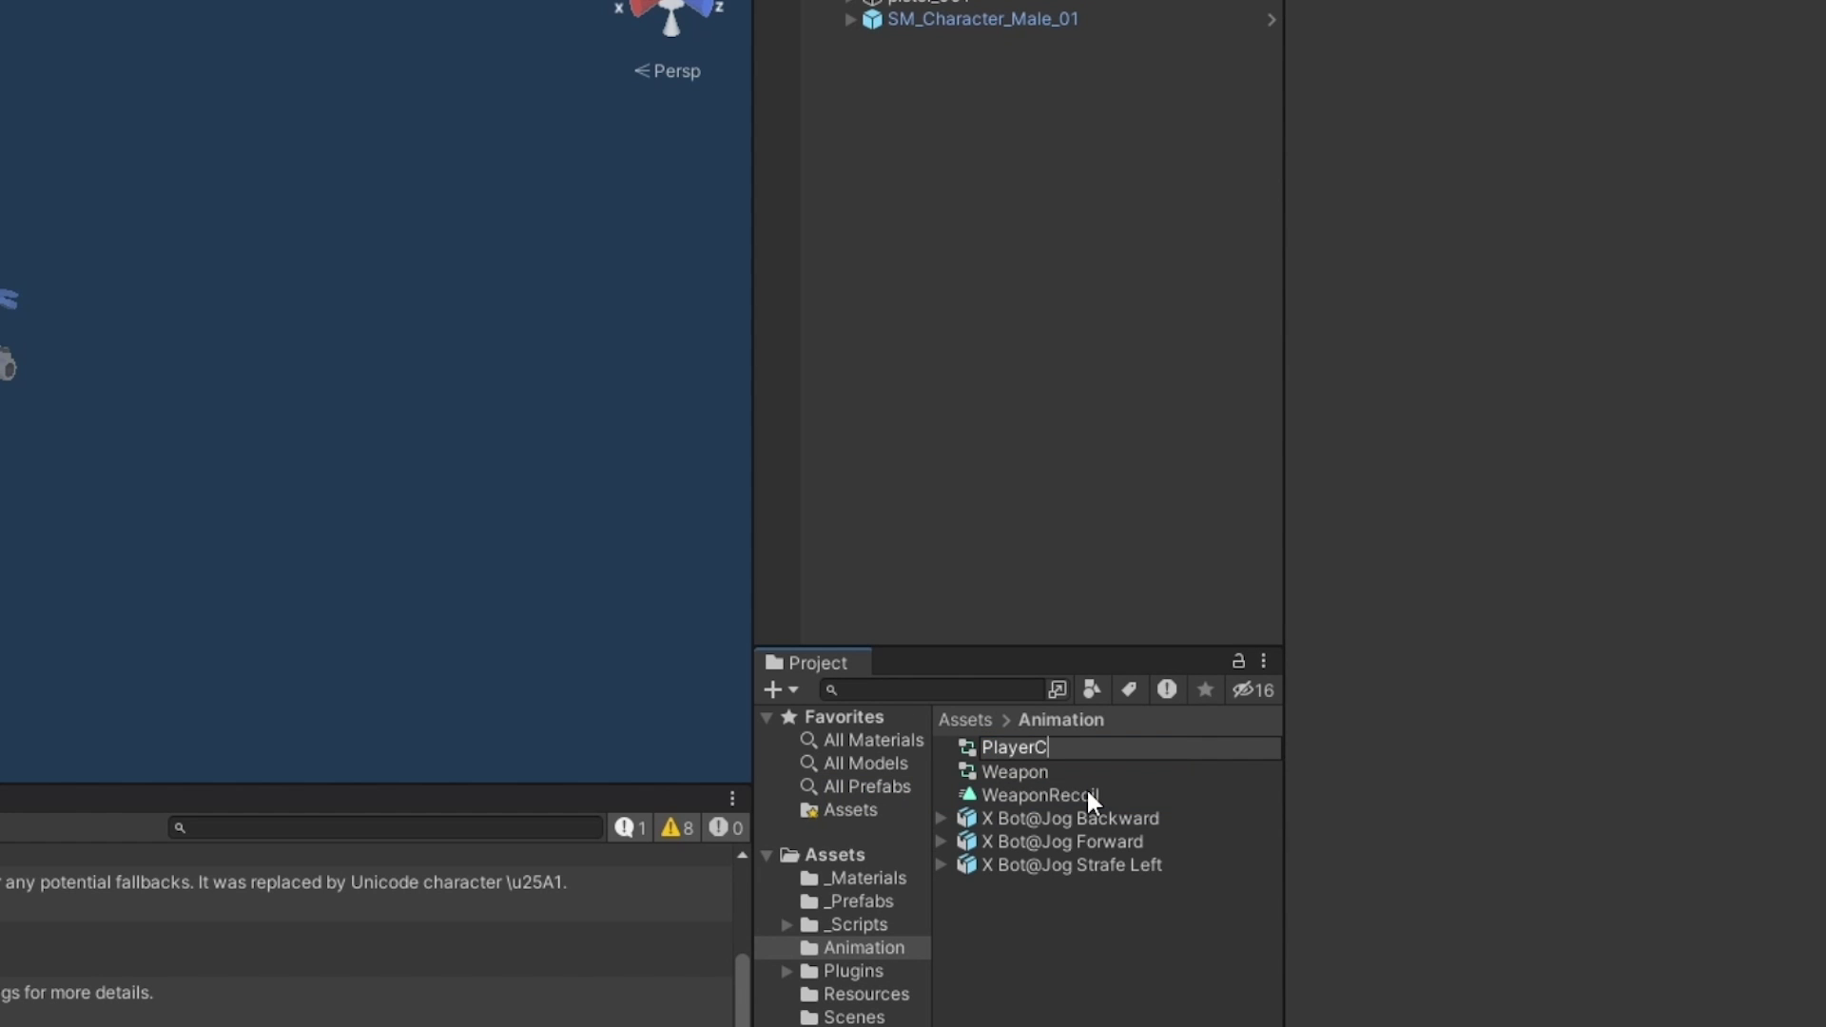
type("ontro")
type("ller")
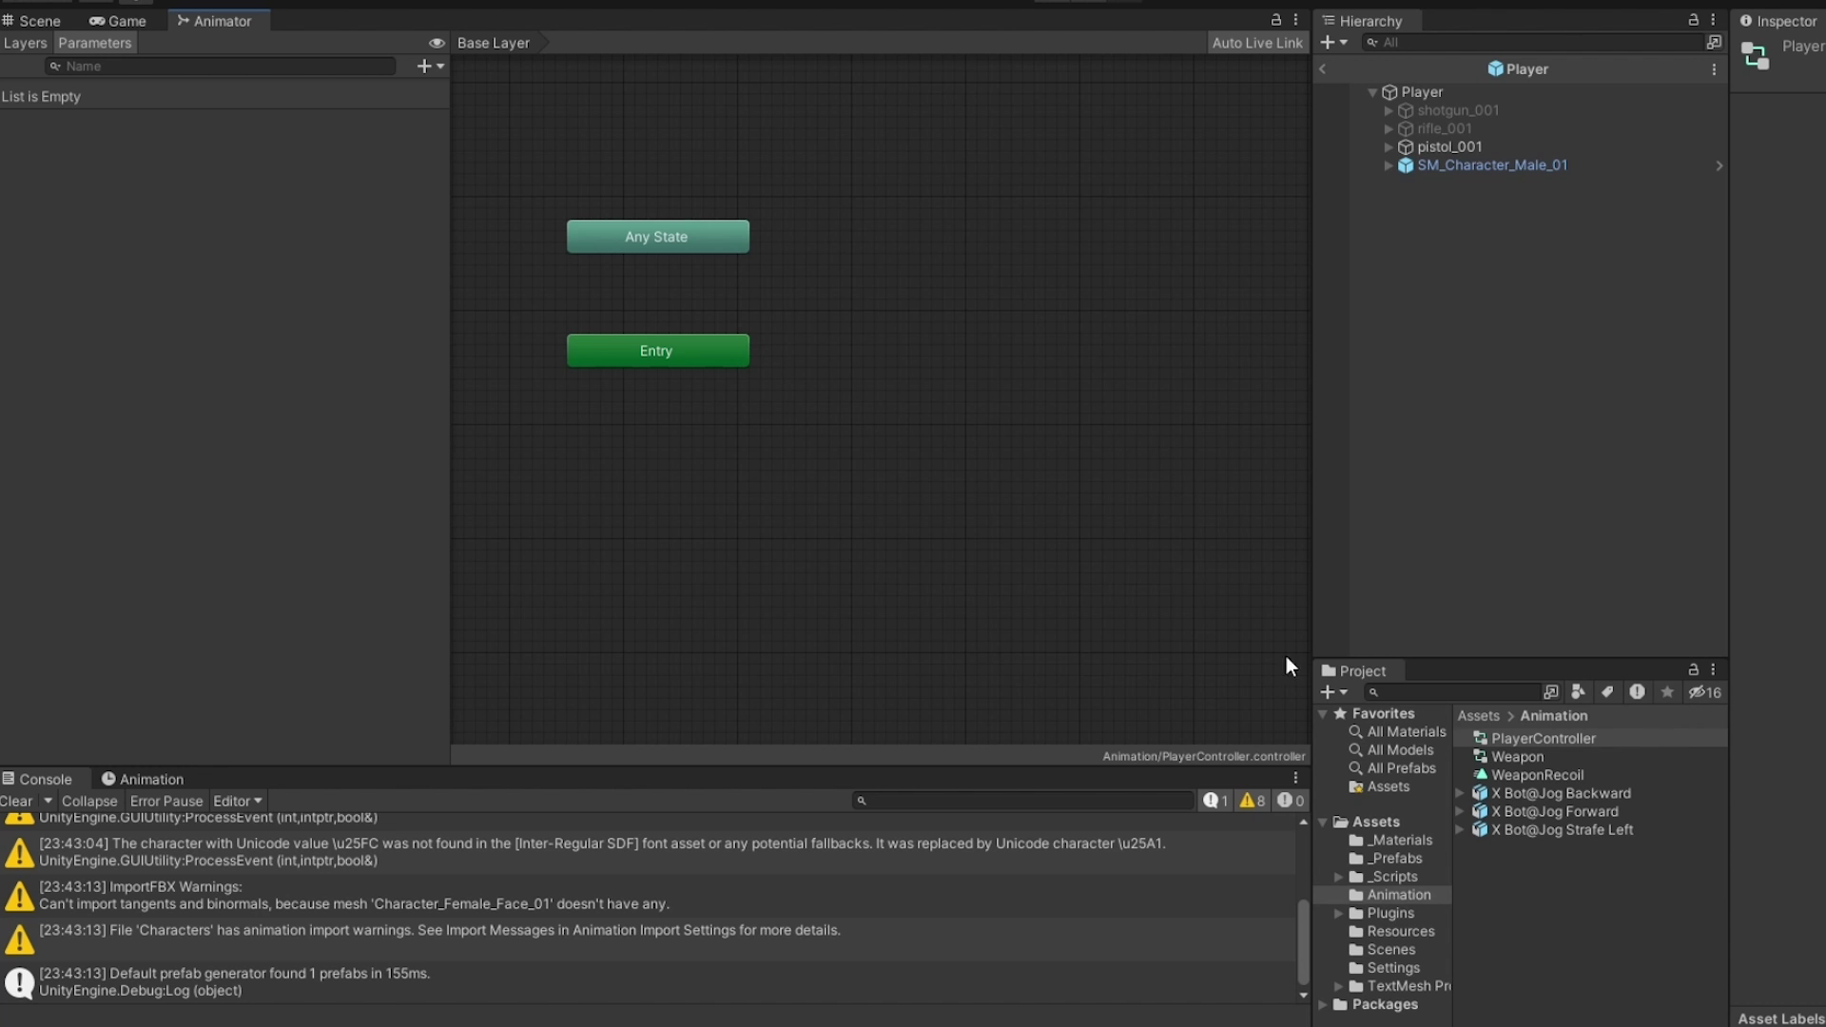
middle_click_drag(981, 437, 1016, 447)
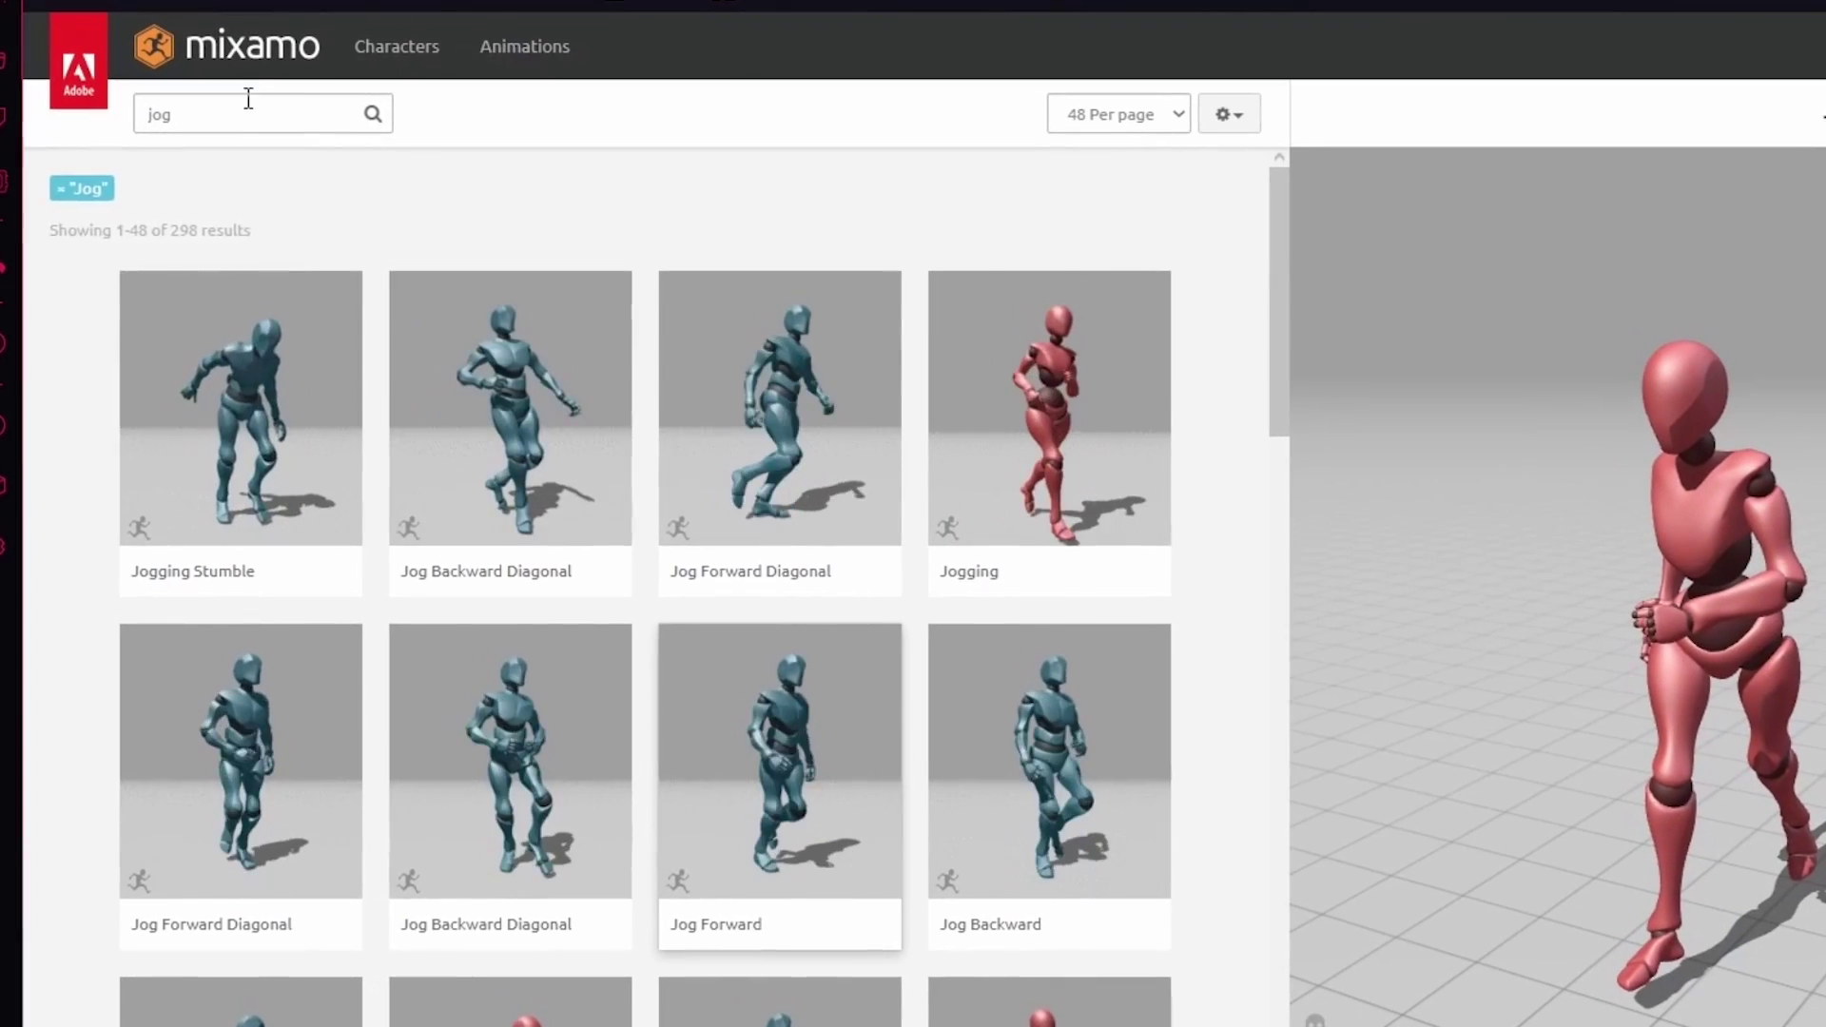
Switch back to Mixamo in the browser and search the animations for "idle".
double_click(243, 113)
key("BackSpace")
type("i")
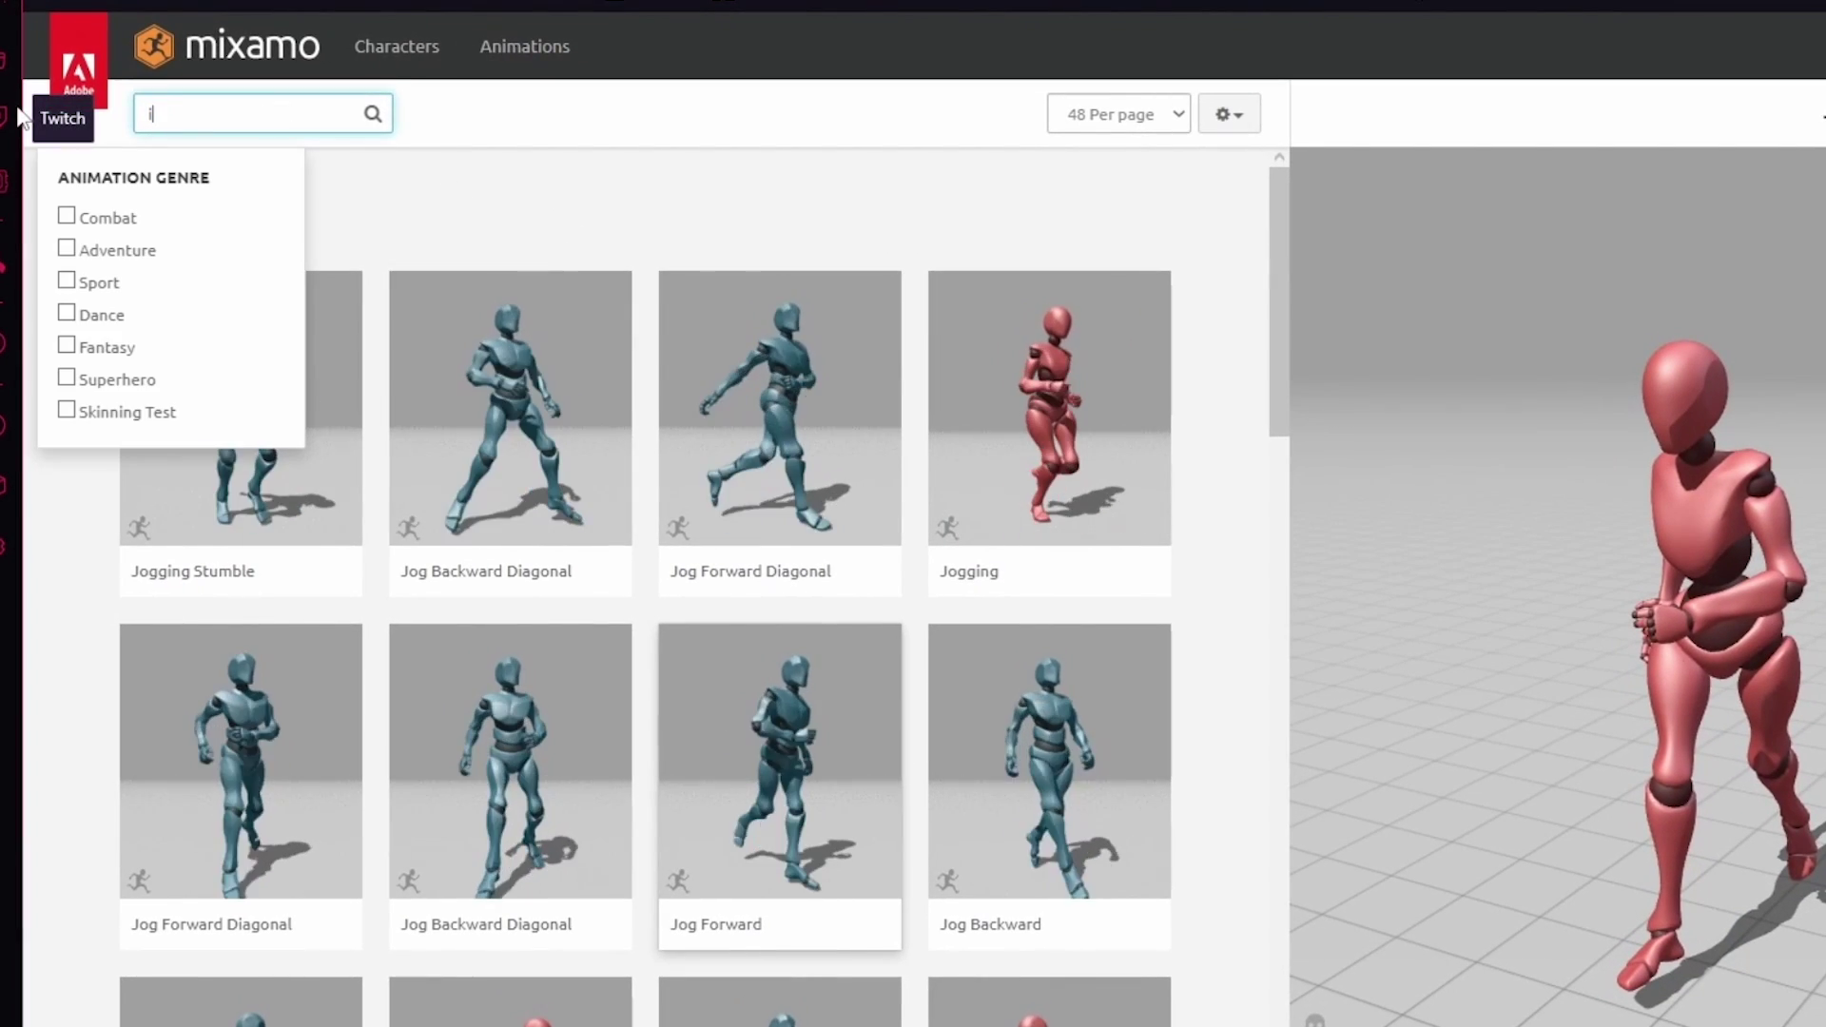
type("dle")
key("Return")
Download an Idle animation as FBX for Unity with skin, 30 frames per second and no keyframe reduction.
left_click(537, 756)
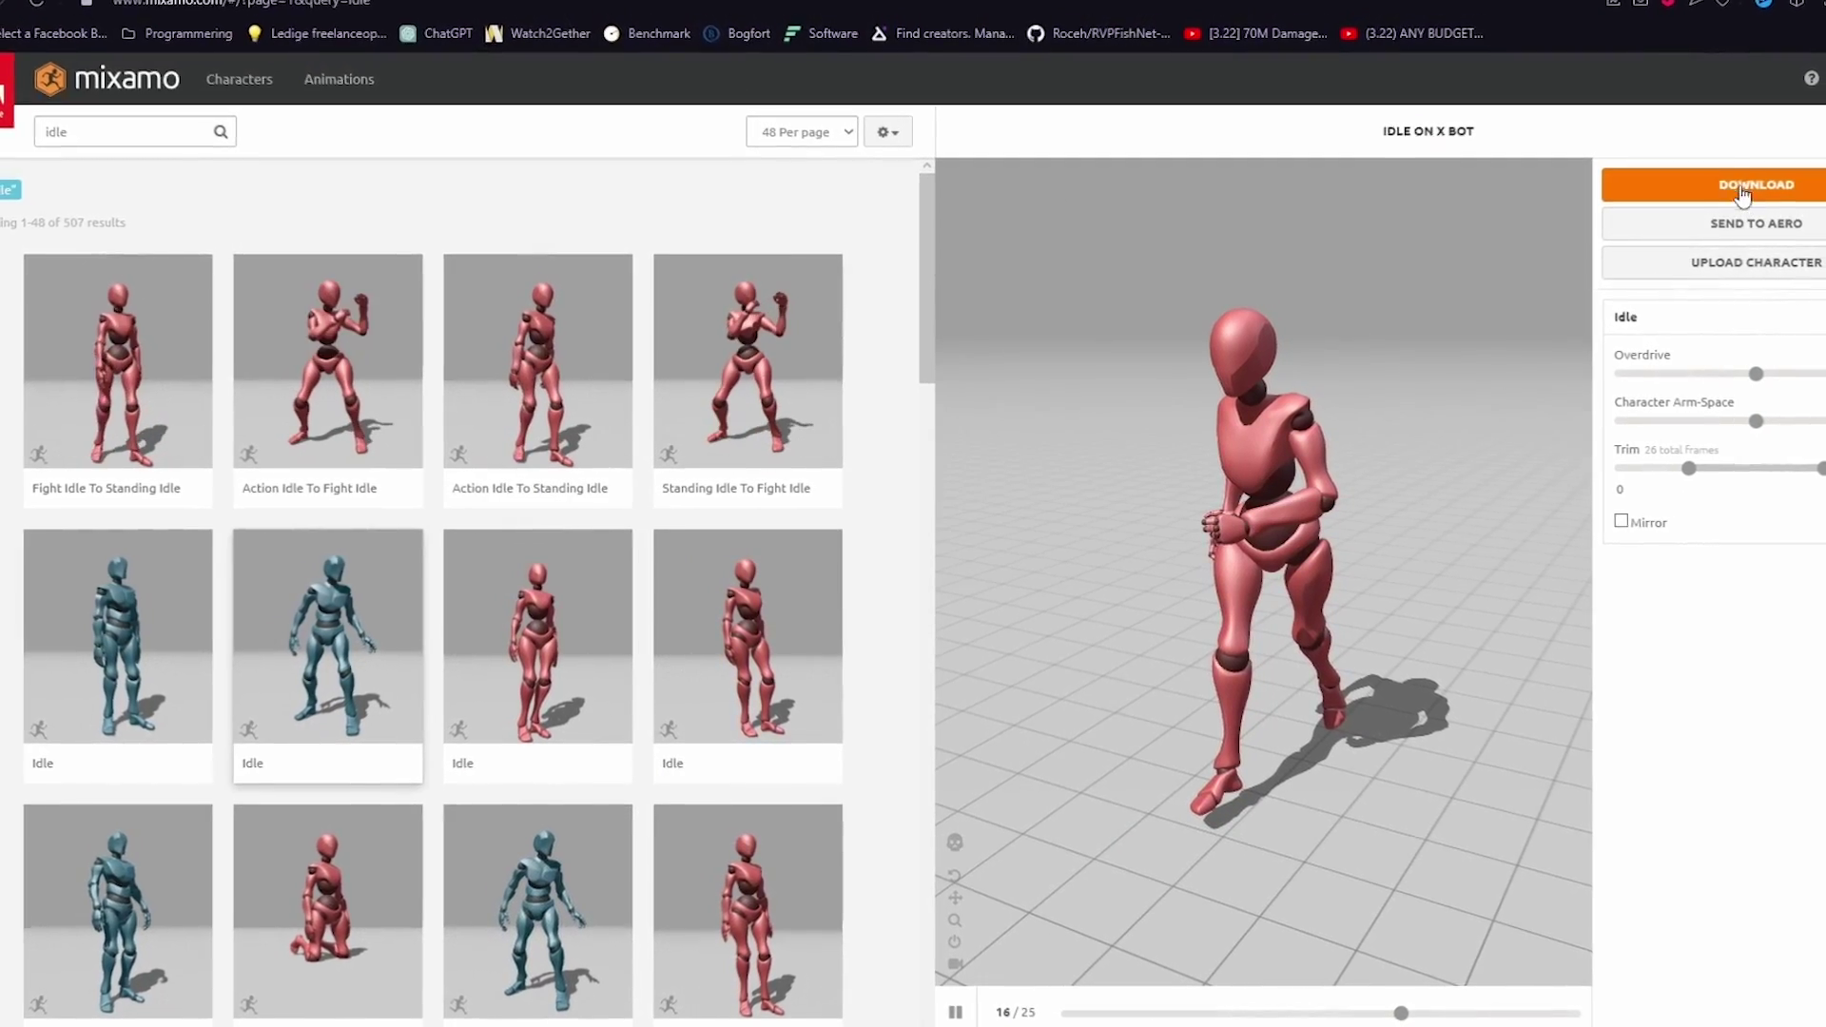
left_click(1774, 173)
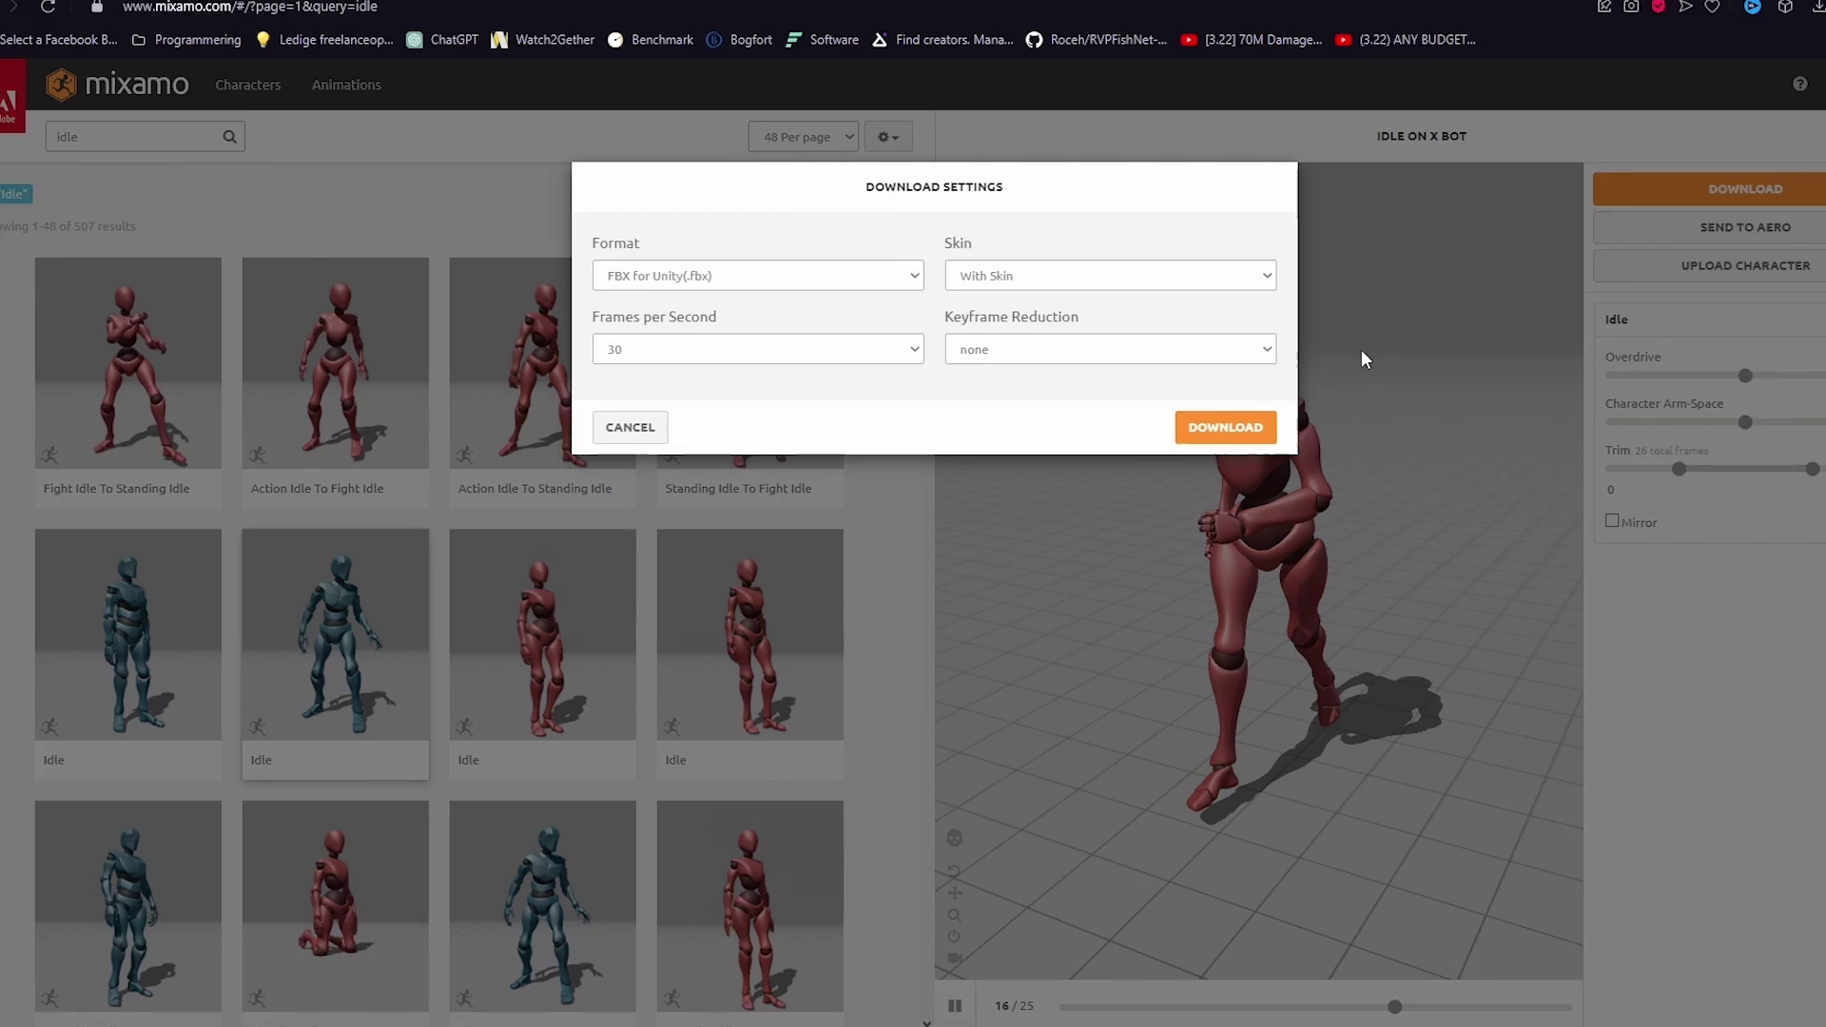
left_click(1226, 427)
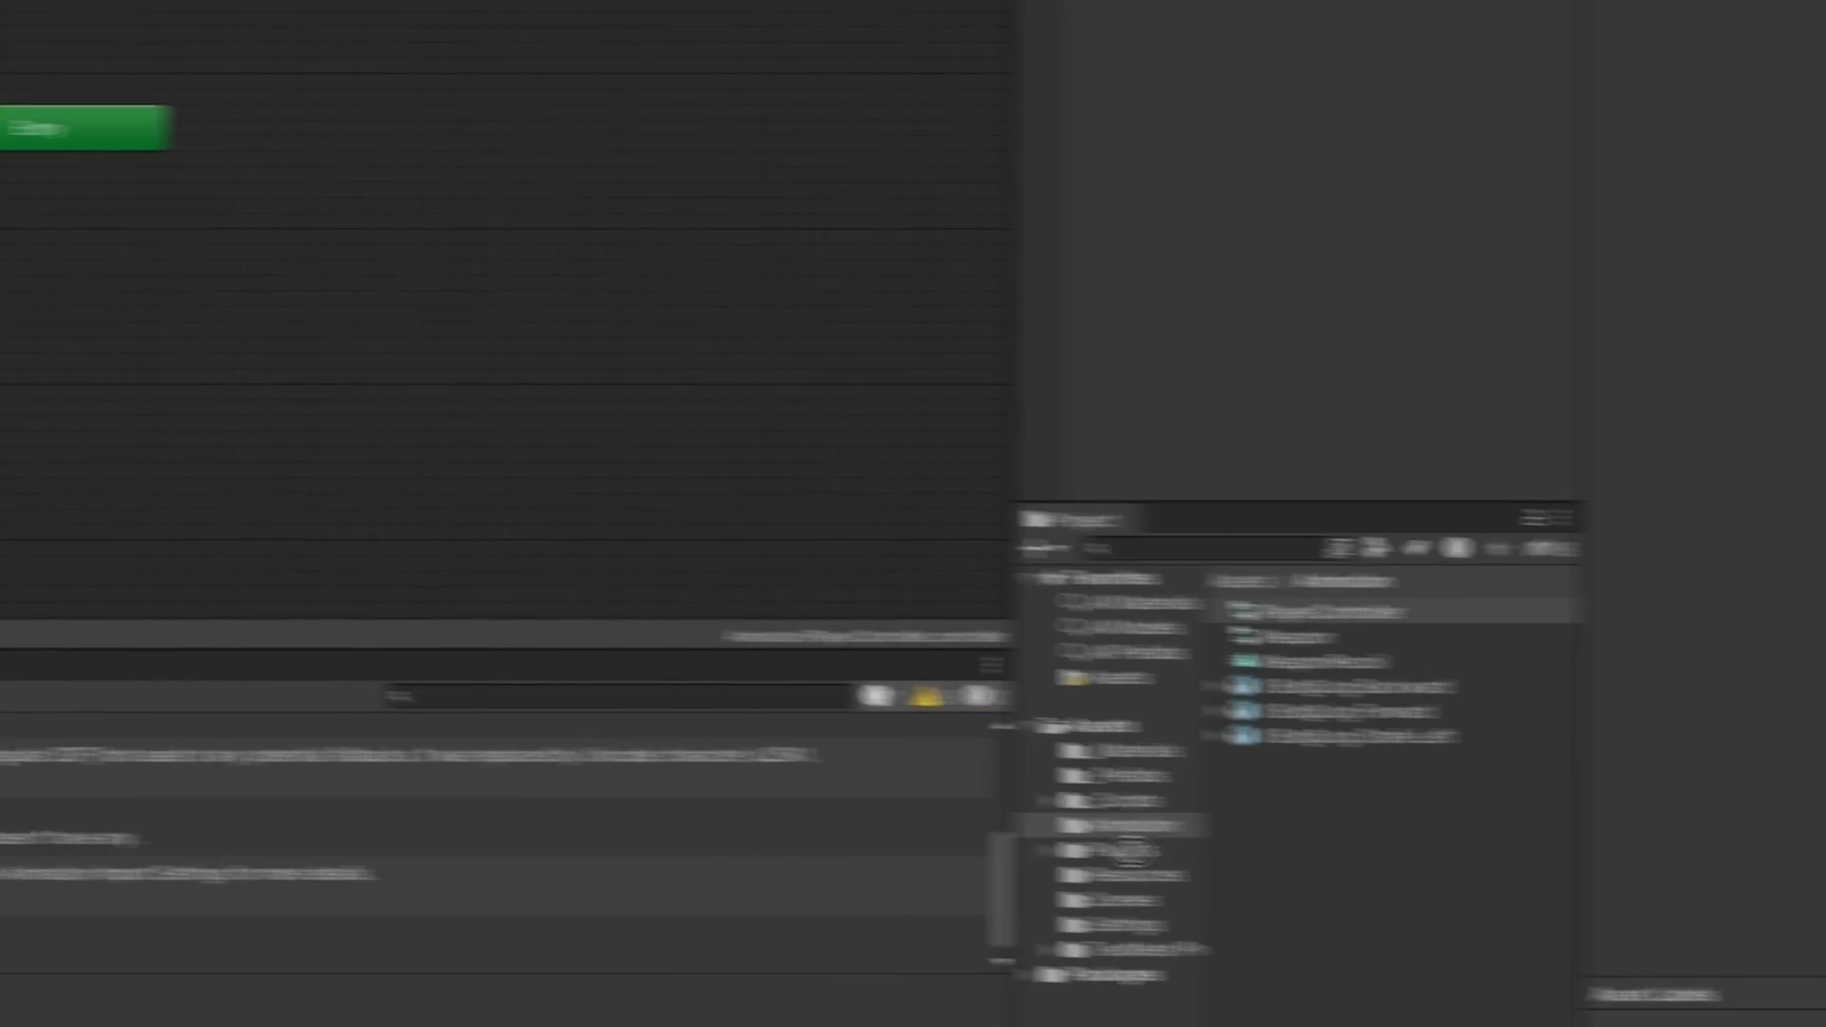
Bring the Idle file into Unity's Animation folder and apply the Humanoid animation type to its rig.
left_click(1110, 681)
left_click(1465, 165)
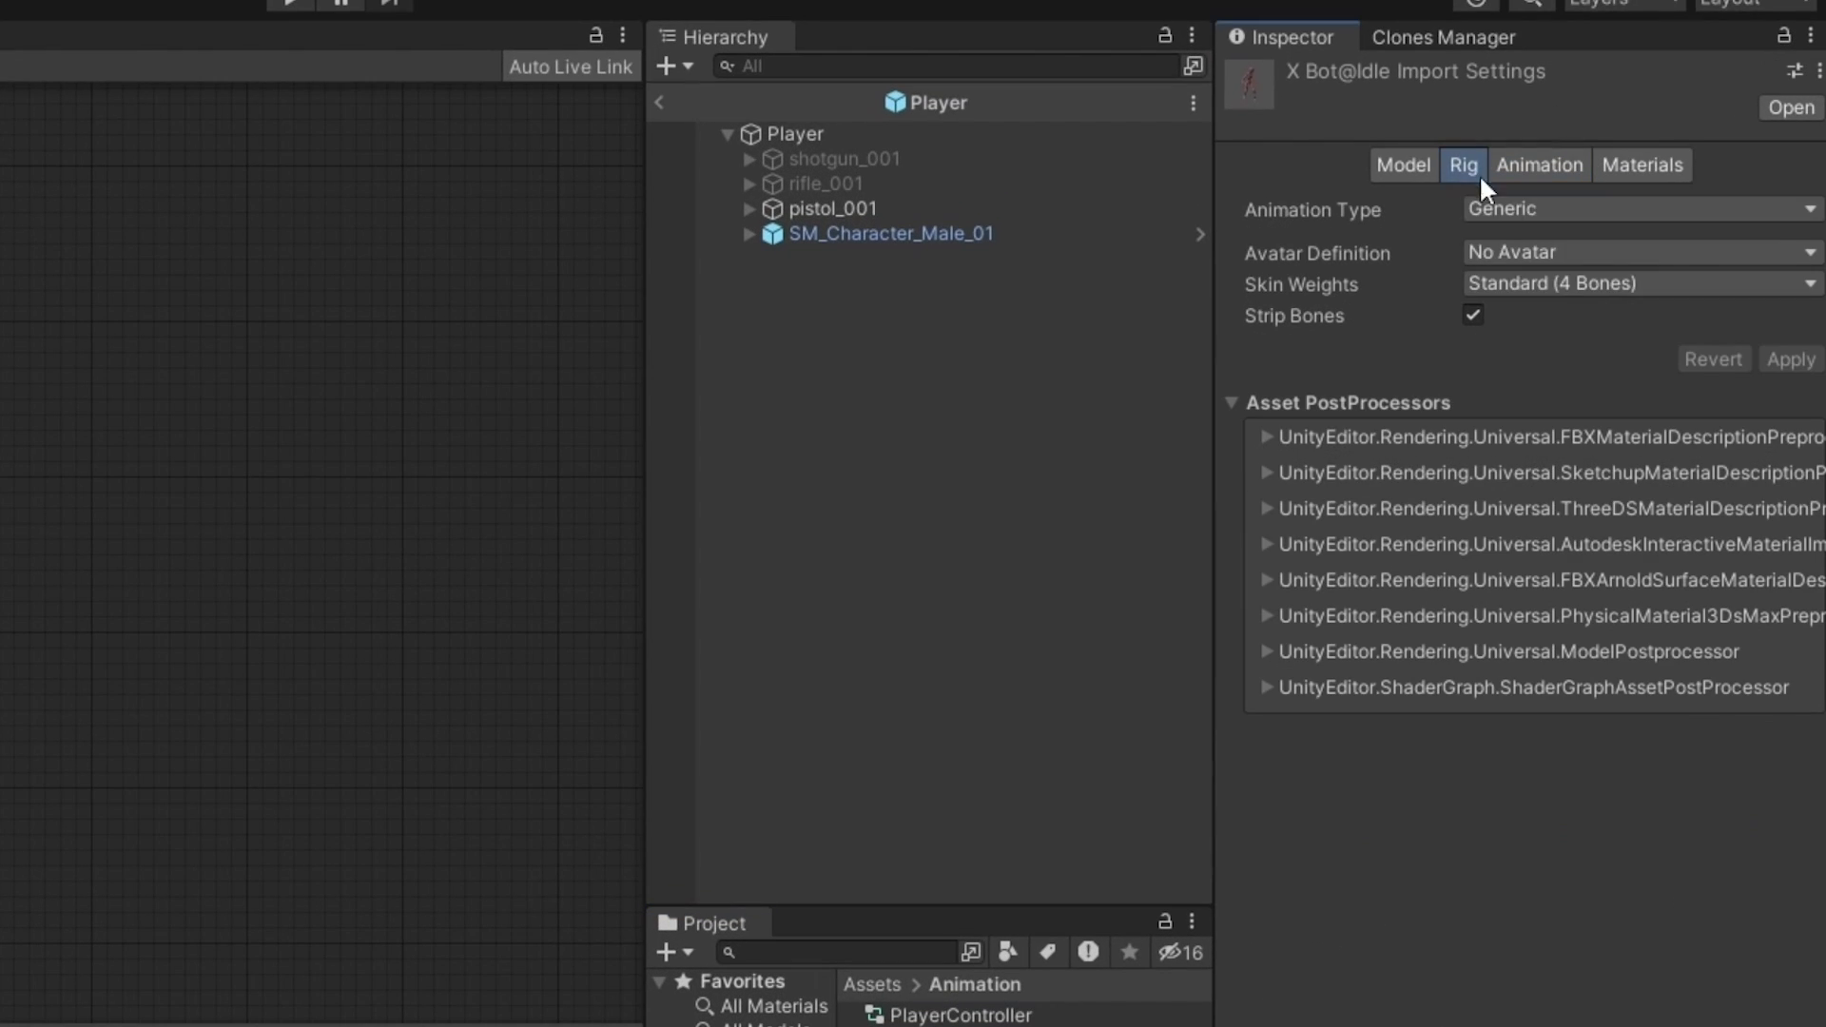
left_click(1560, 208)
left_click(1570, 354)
left_click(1791, 465)
Turn on Loop Time for the Idle clip and apply the import settings.
left_click(1541, 166)
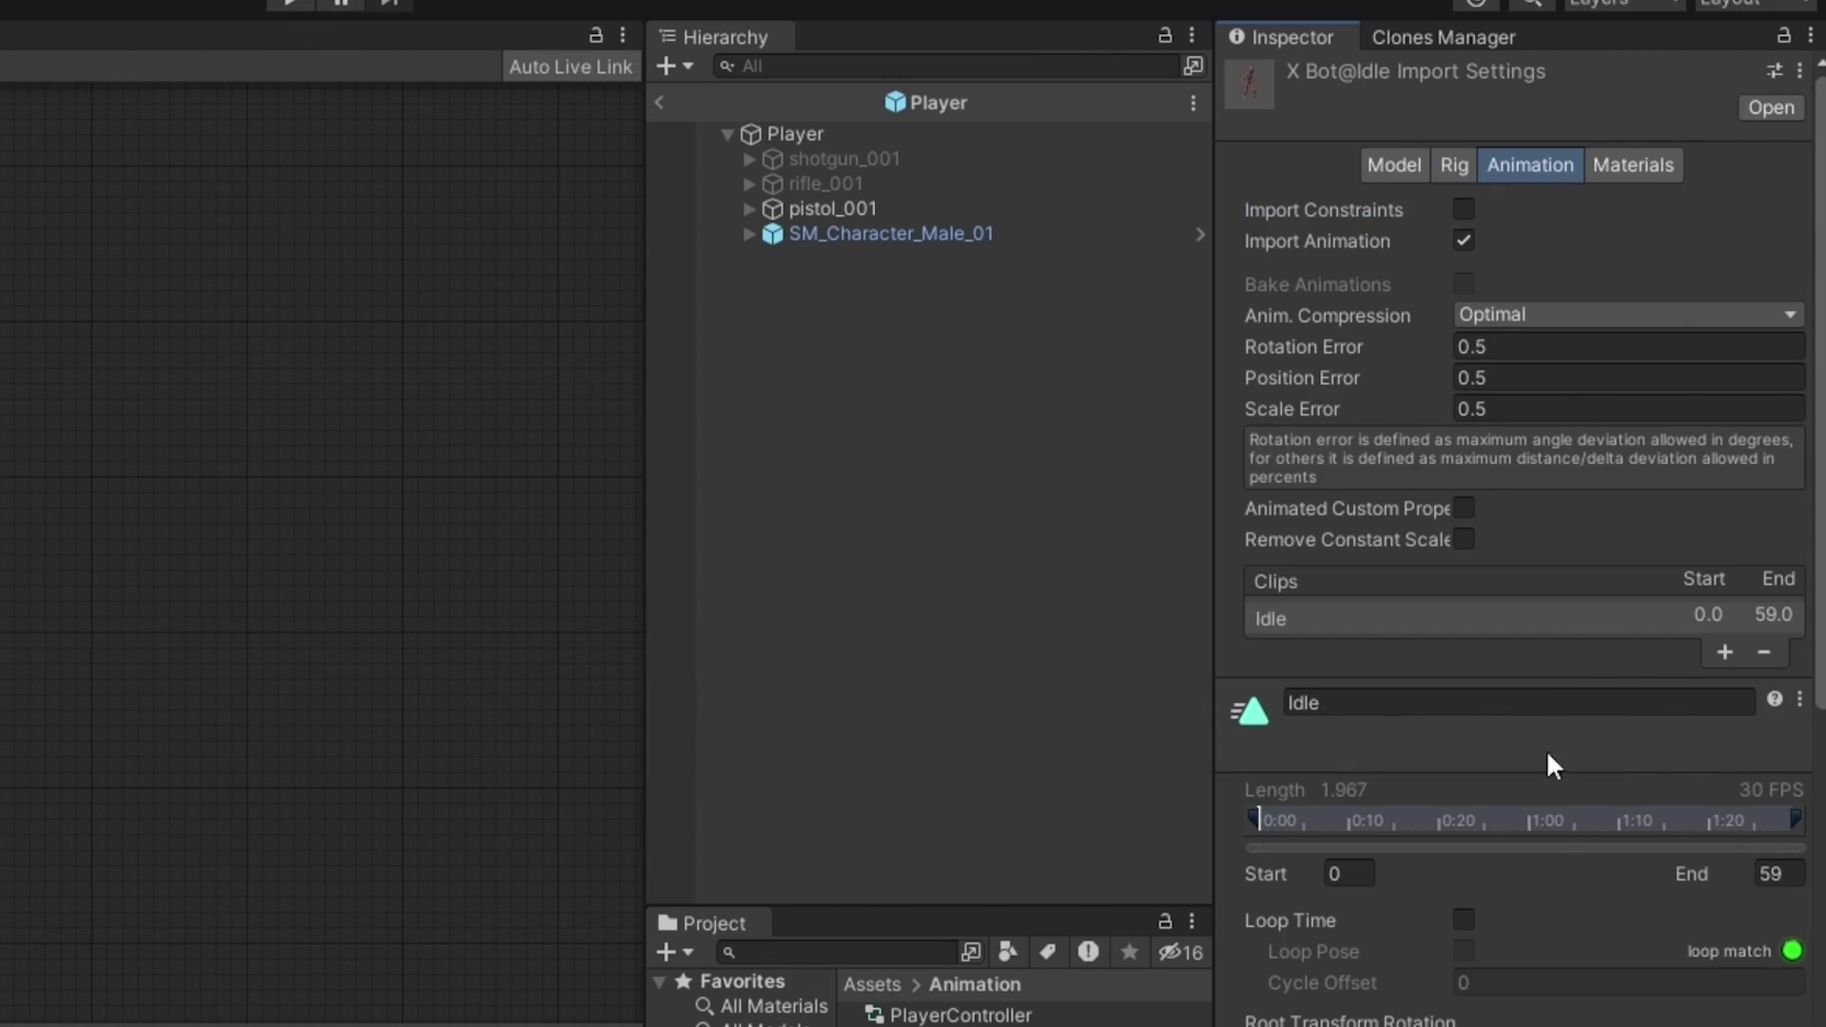
left_click(1464, 923)
scroll(1522, 857, "down", 6)
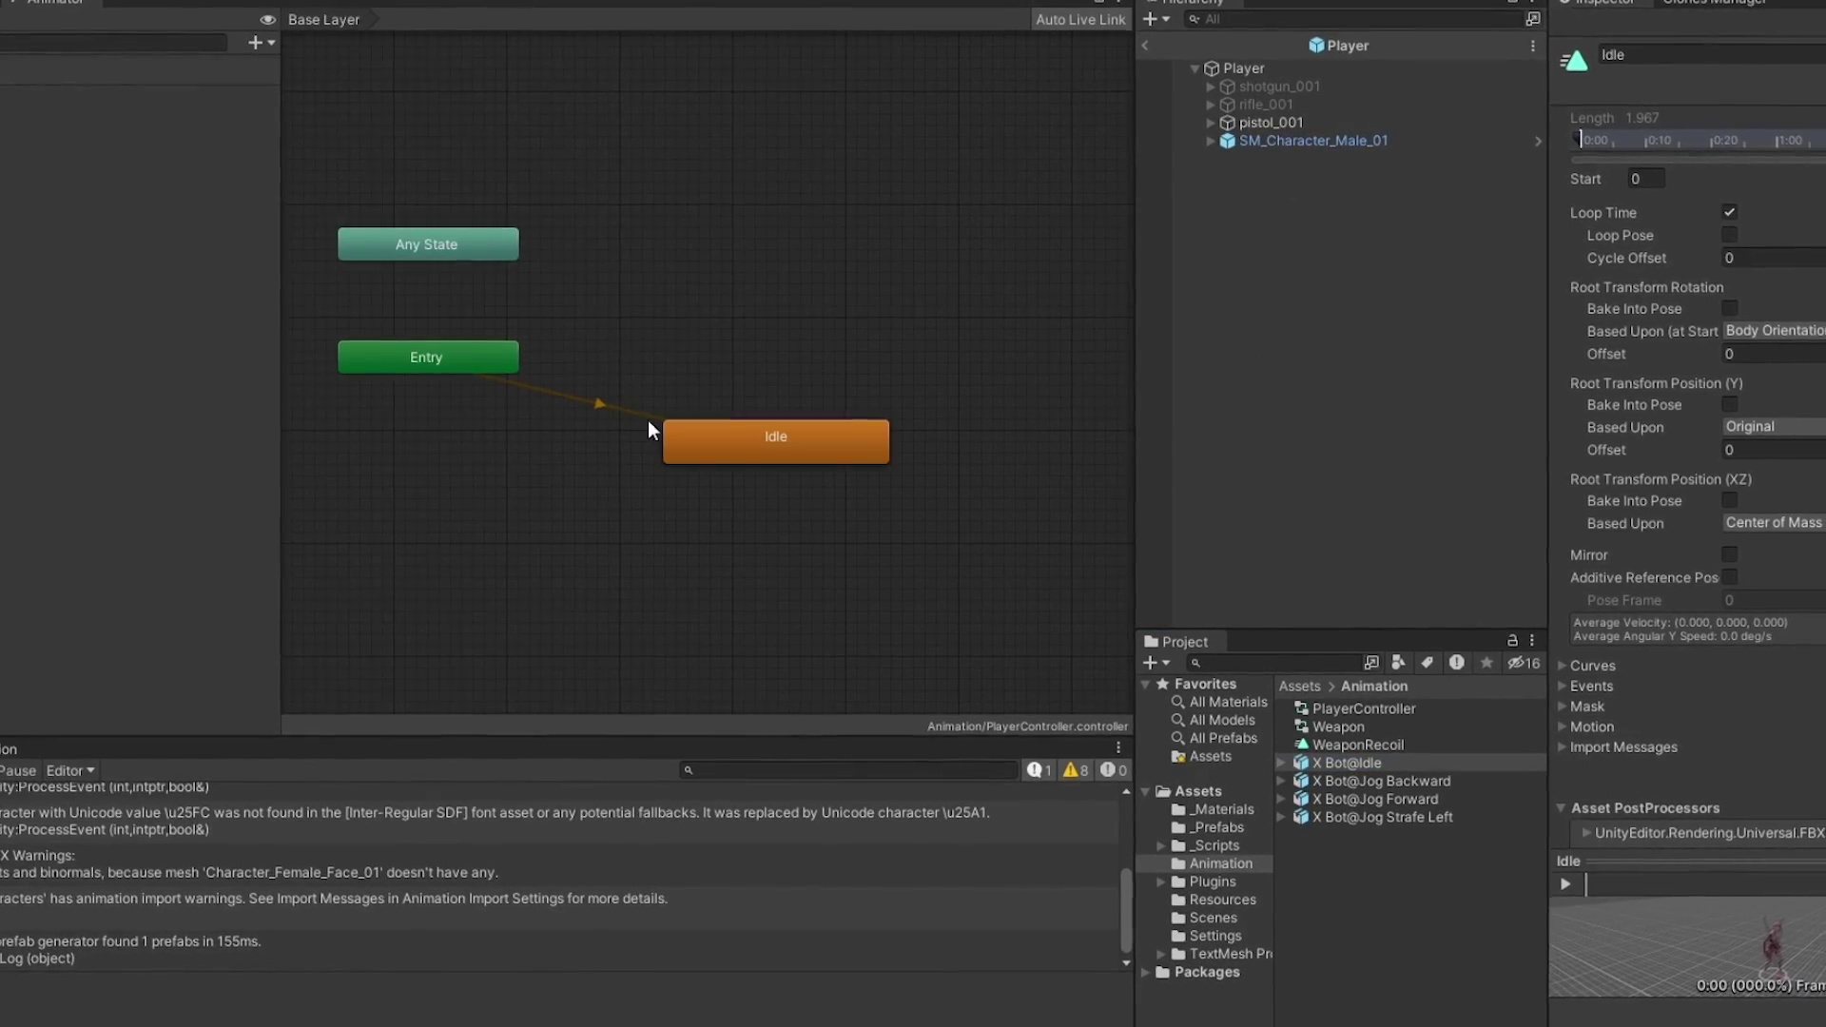
Add the Idle animation to the PlayerController graph as the default state and line it up beside Entry.
left_click_drag(735, 447, 693, 369)
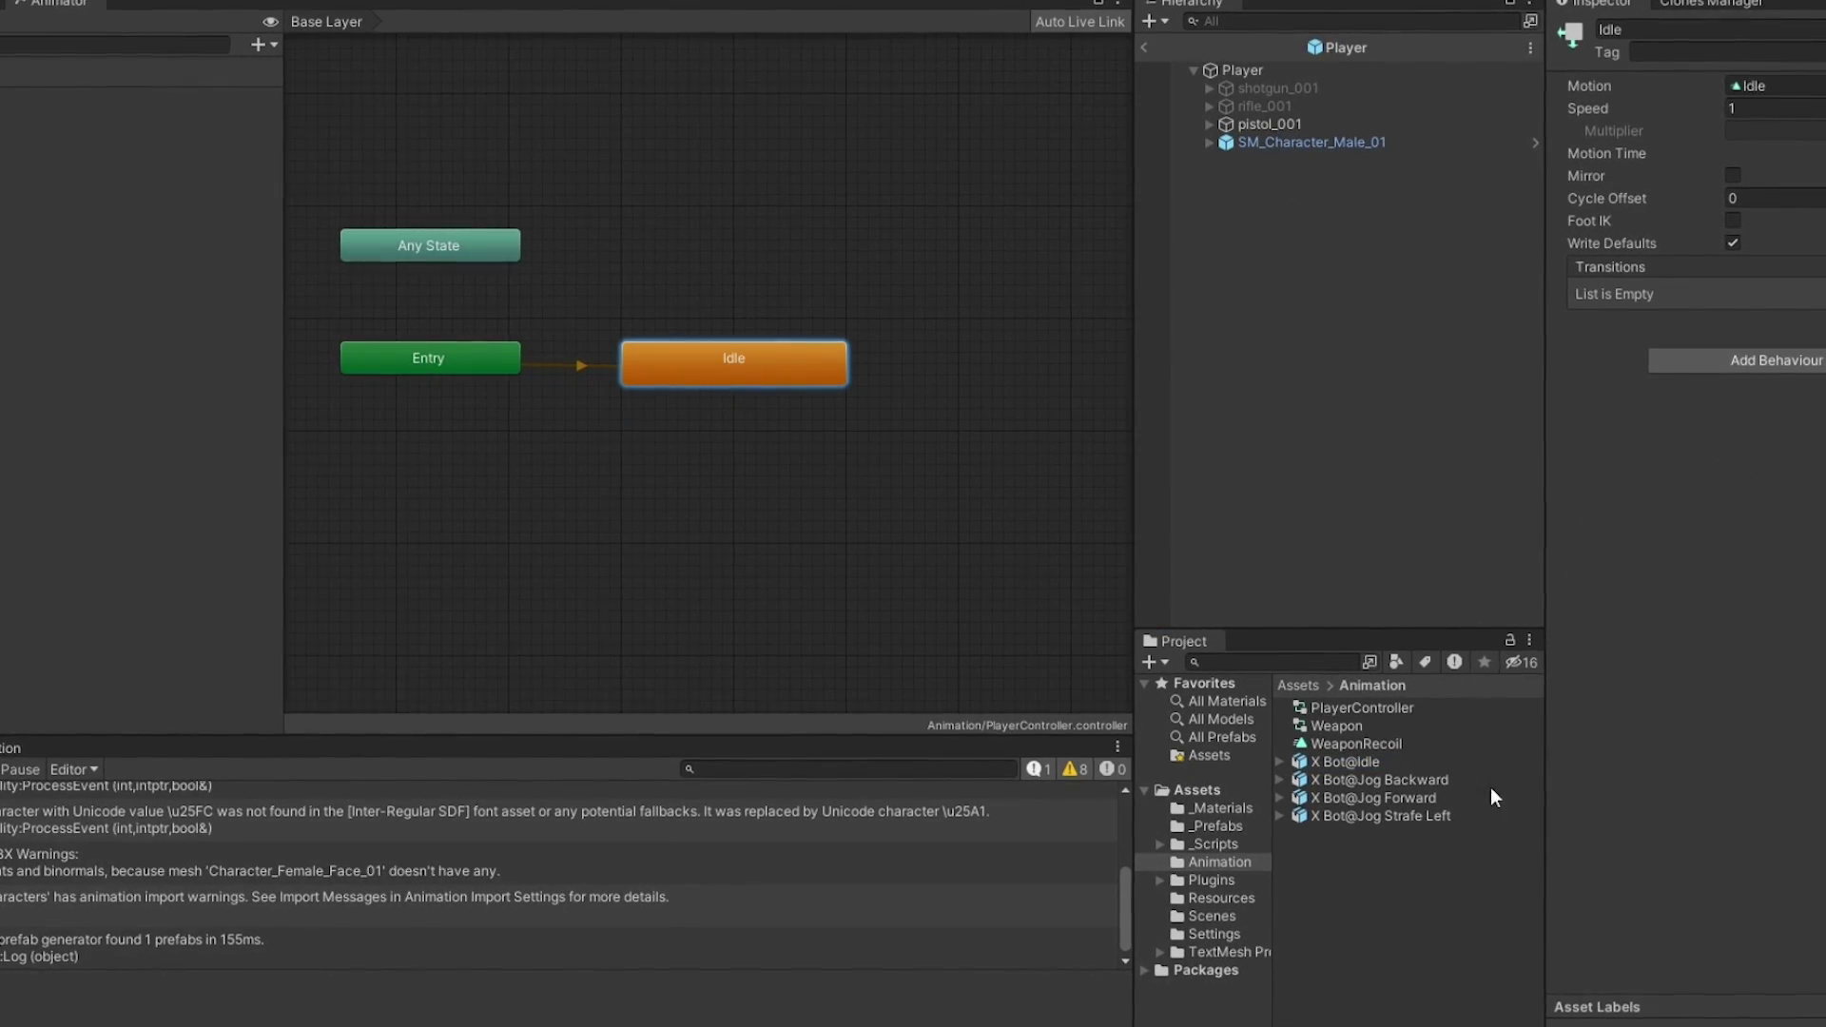
Add the Jog Backward, Jog Forward and Jog Strafe Left animations to the PlayerController graph as separate states.
left_click(1414, 814)
left_click(1408, 784, "shift")
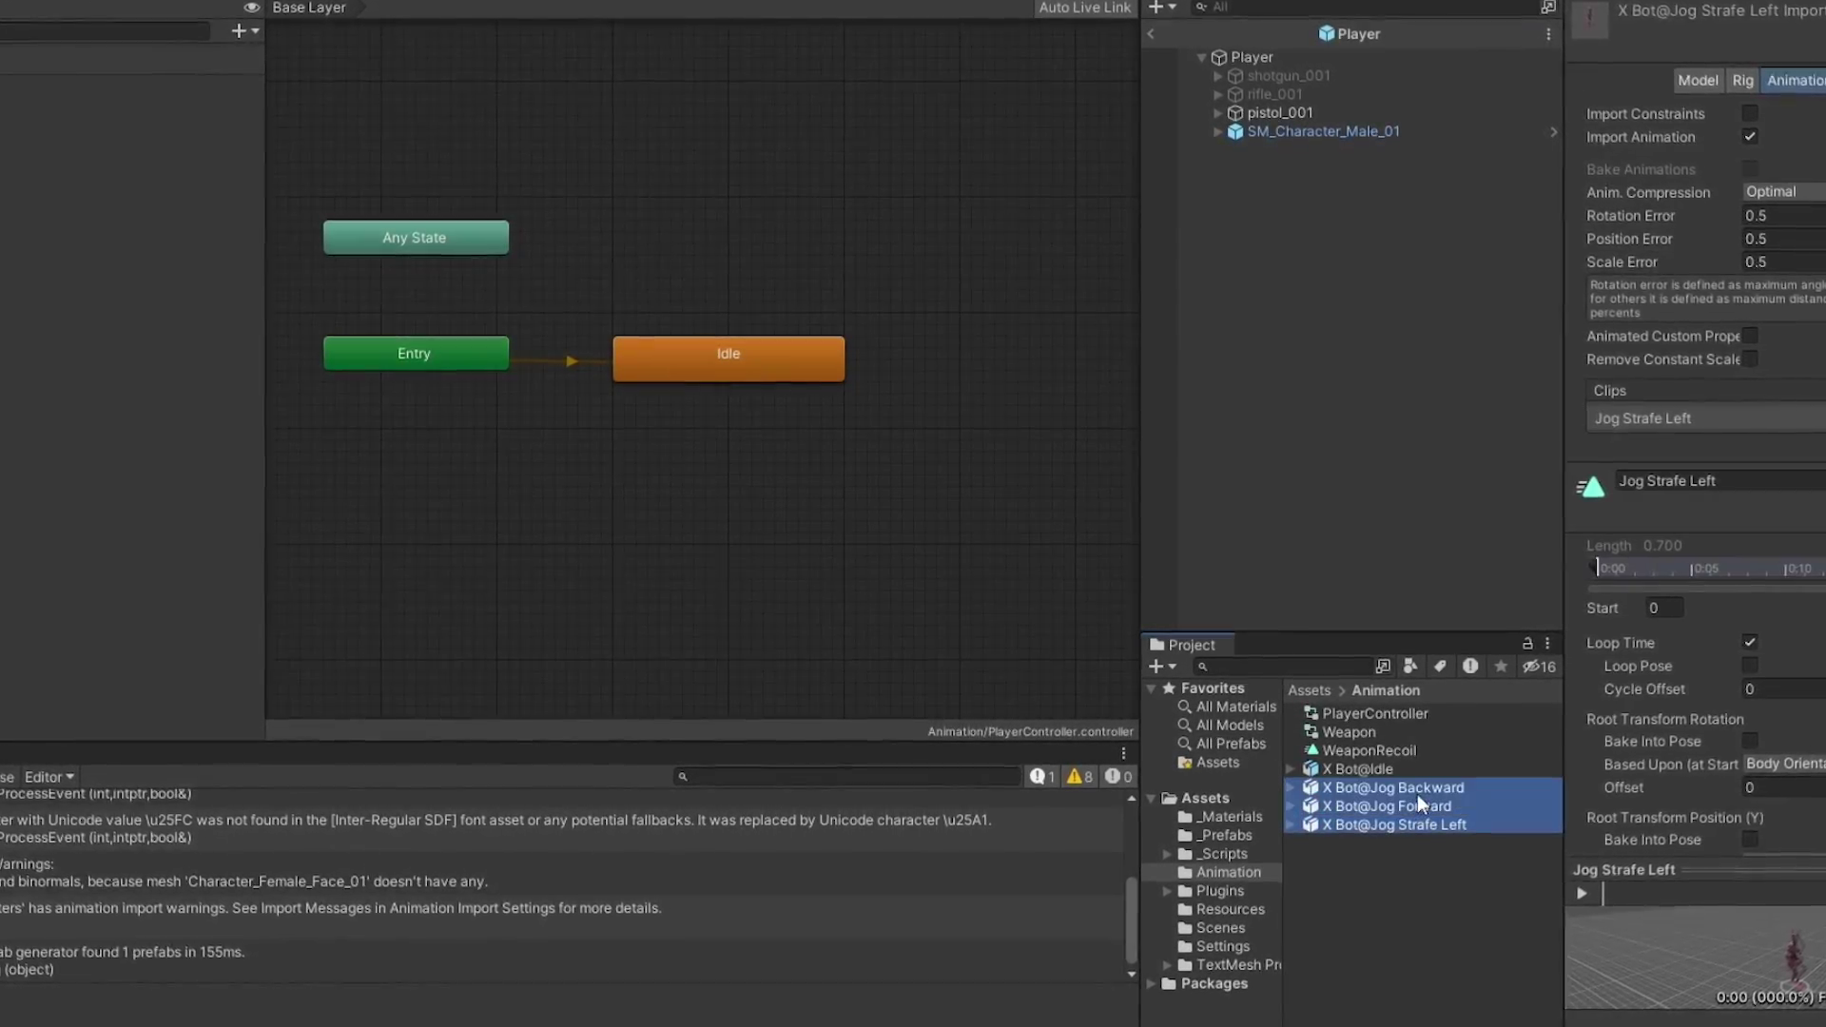
left_click_drag(1417, 796, 779, 455)
Try Jog Backward as the layer default state, and restore Idle as the default beside Entry.
right_click(778, 455)
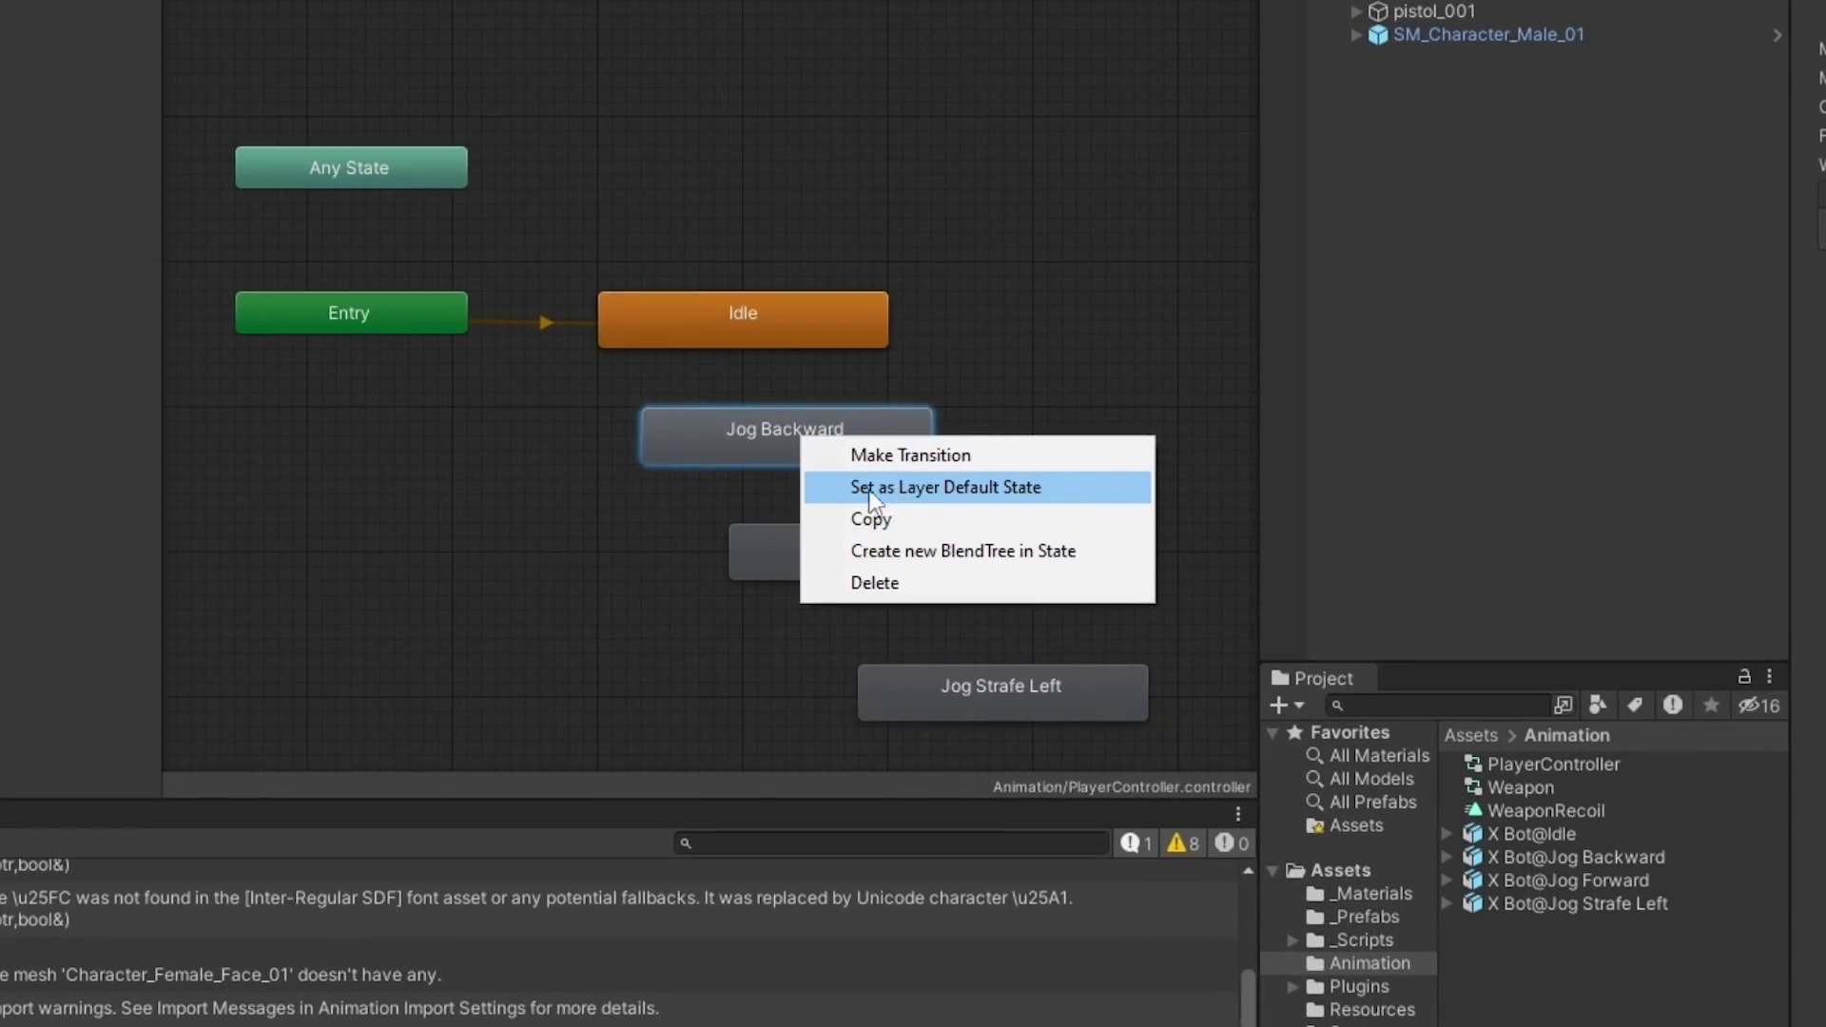
left_click(874, 487)
right_click(734, 340)
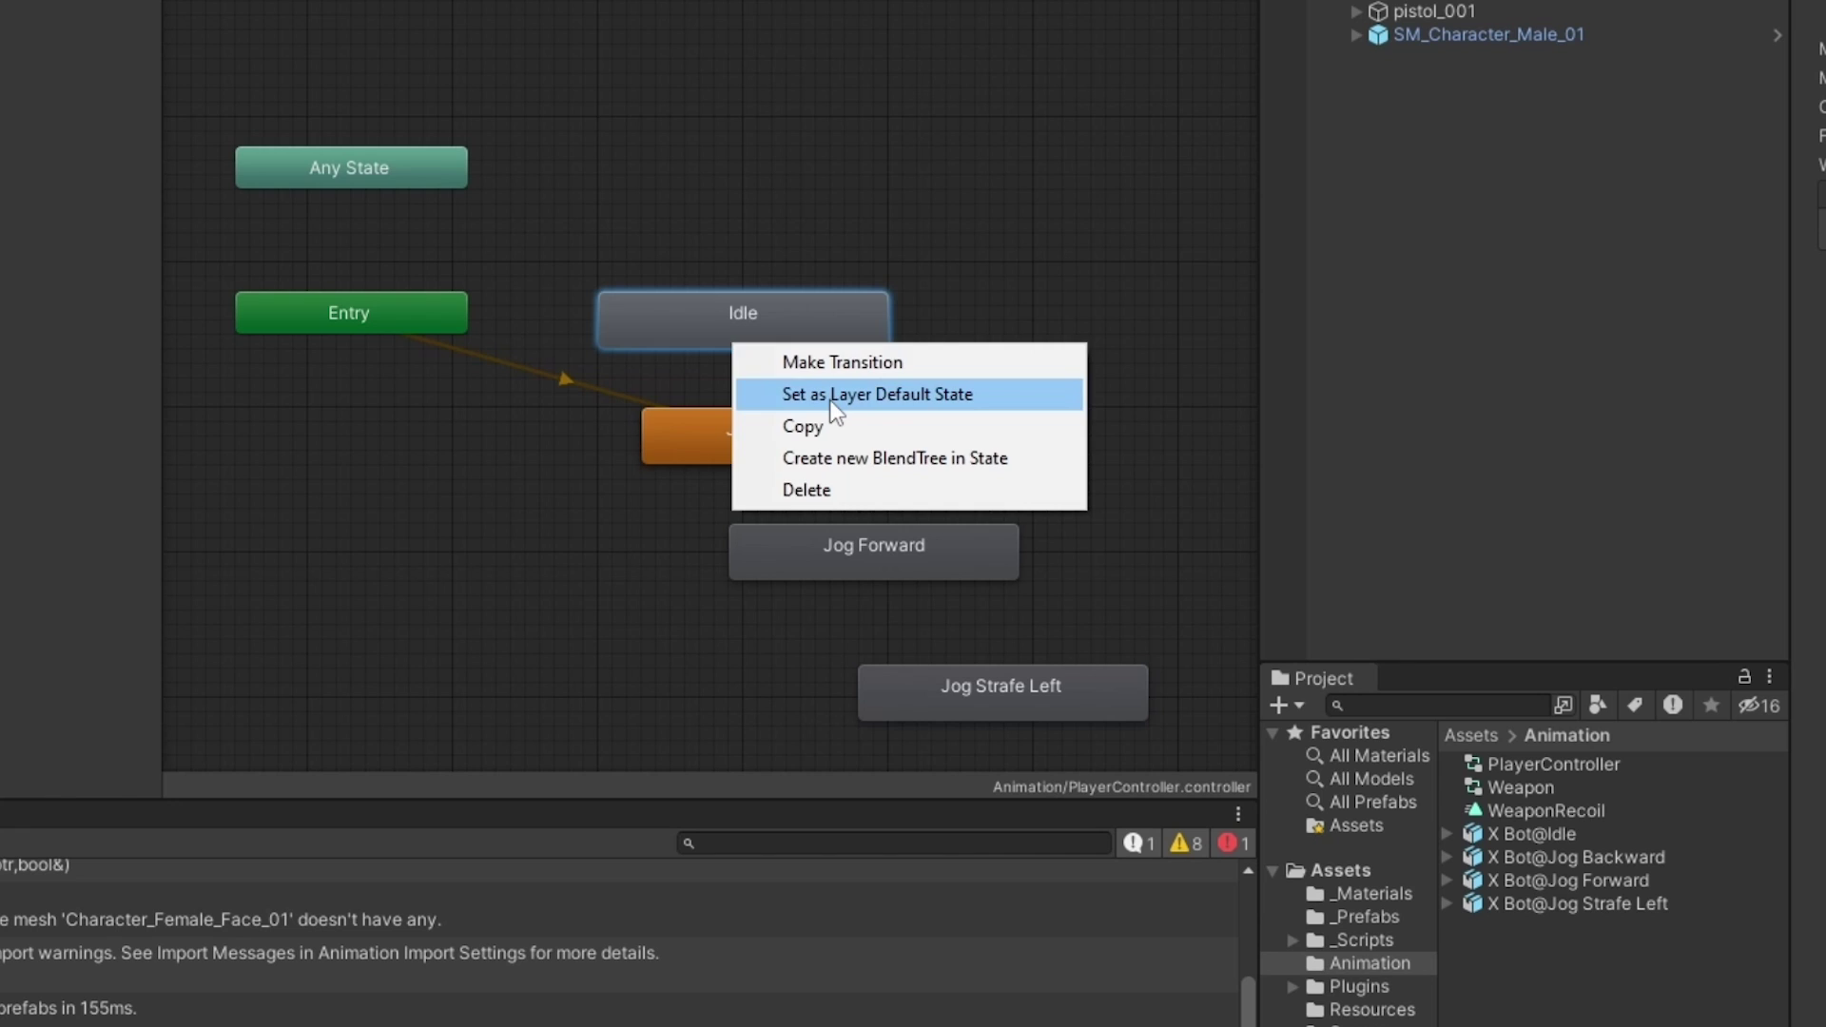
left_click(830, 396)
left_click_drag(745, 314, 715, 318)
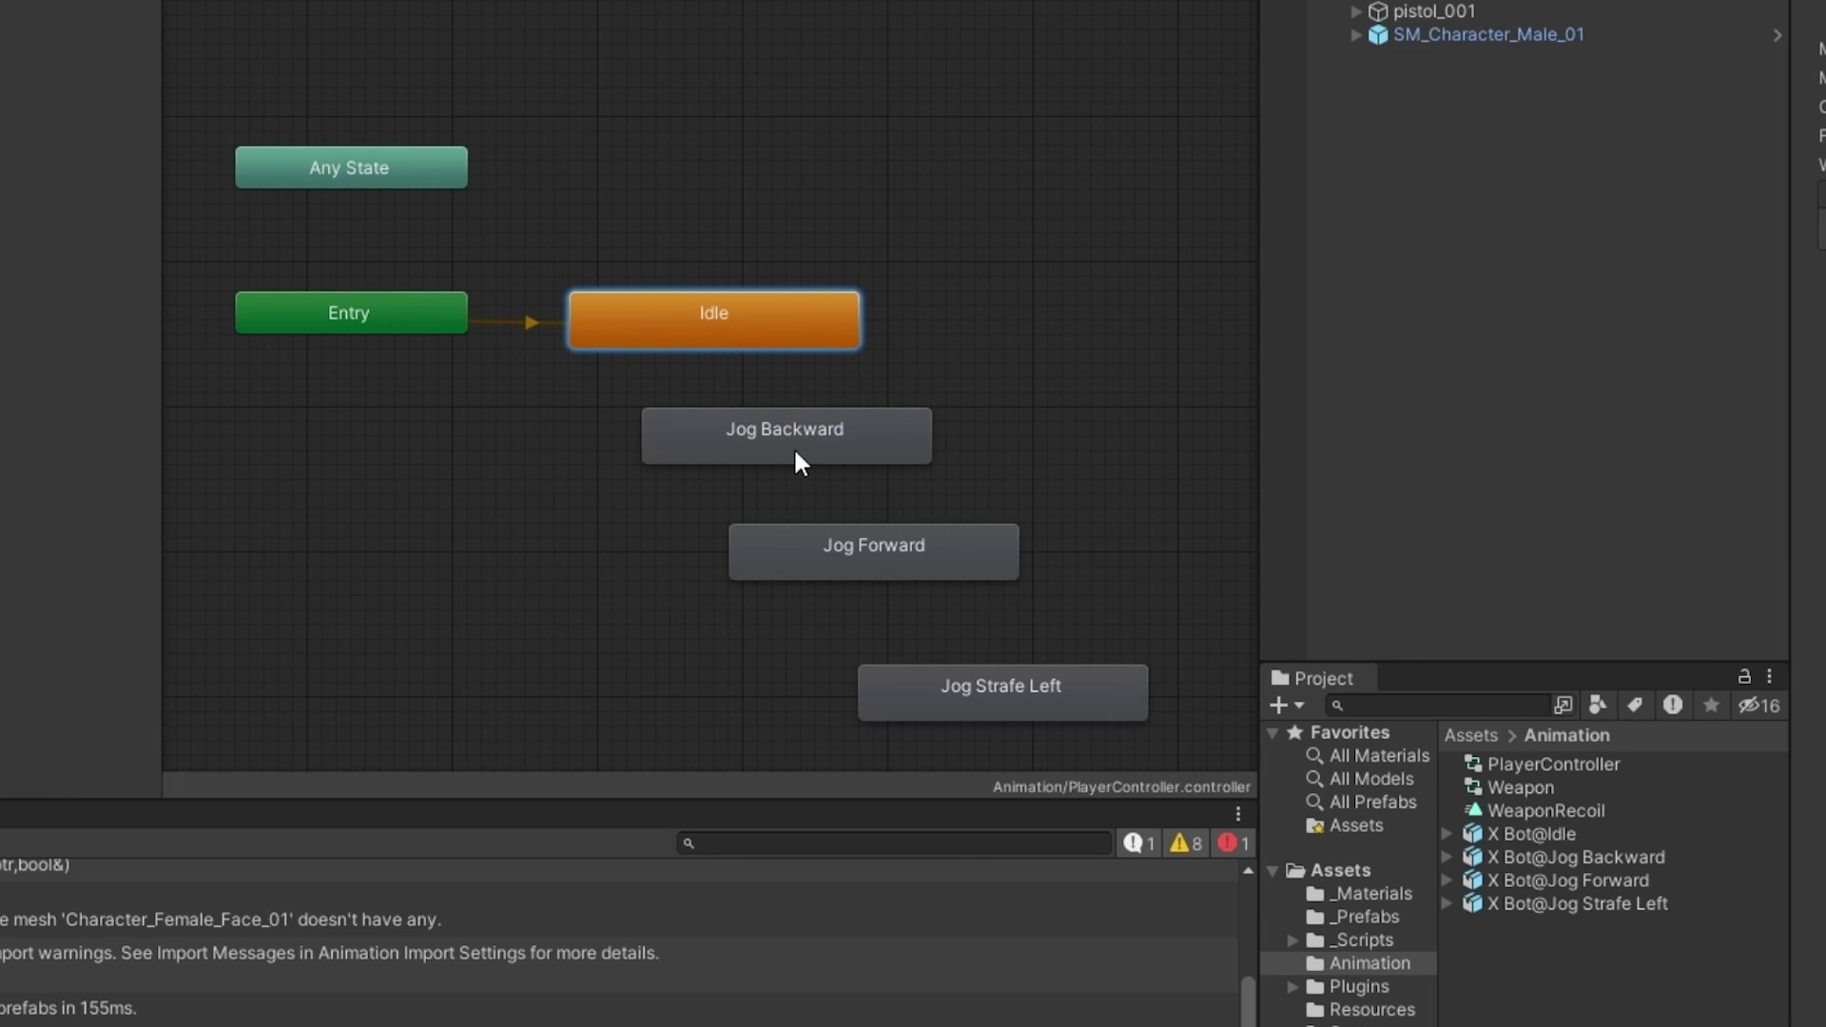
Delete the three jog states from the PlayerController graph.
left_click_drag(837, 388, 1023, 706)
key("Delete")
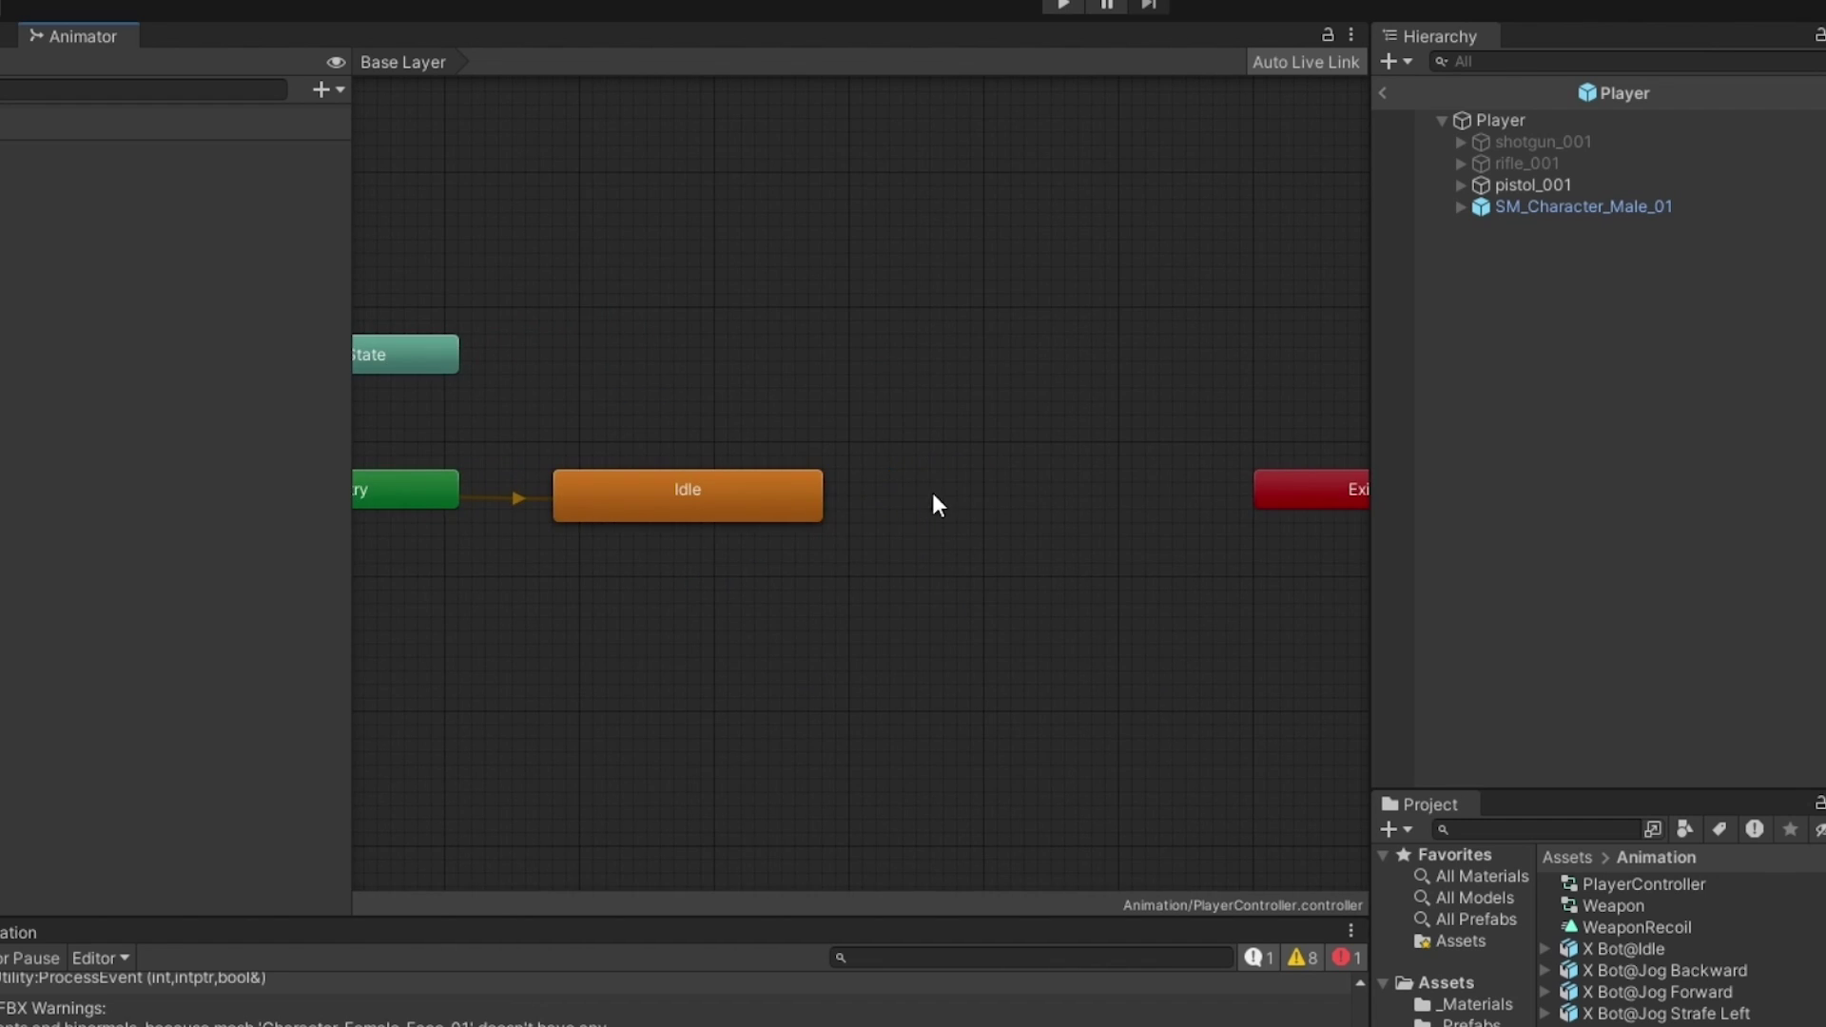
Create a new blend tree state next to Idle in the PlayerController graph.
right_click(991, 483)
mouse_move(1086, 495)
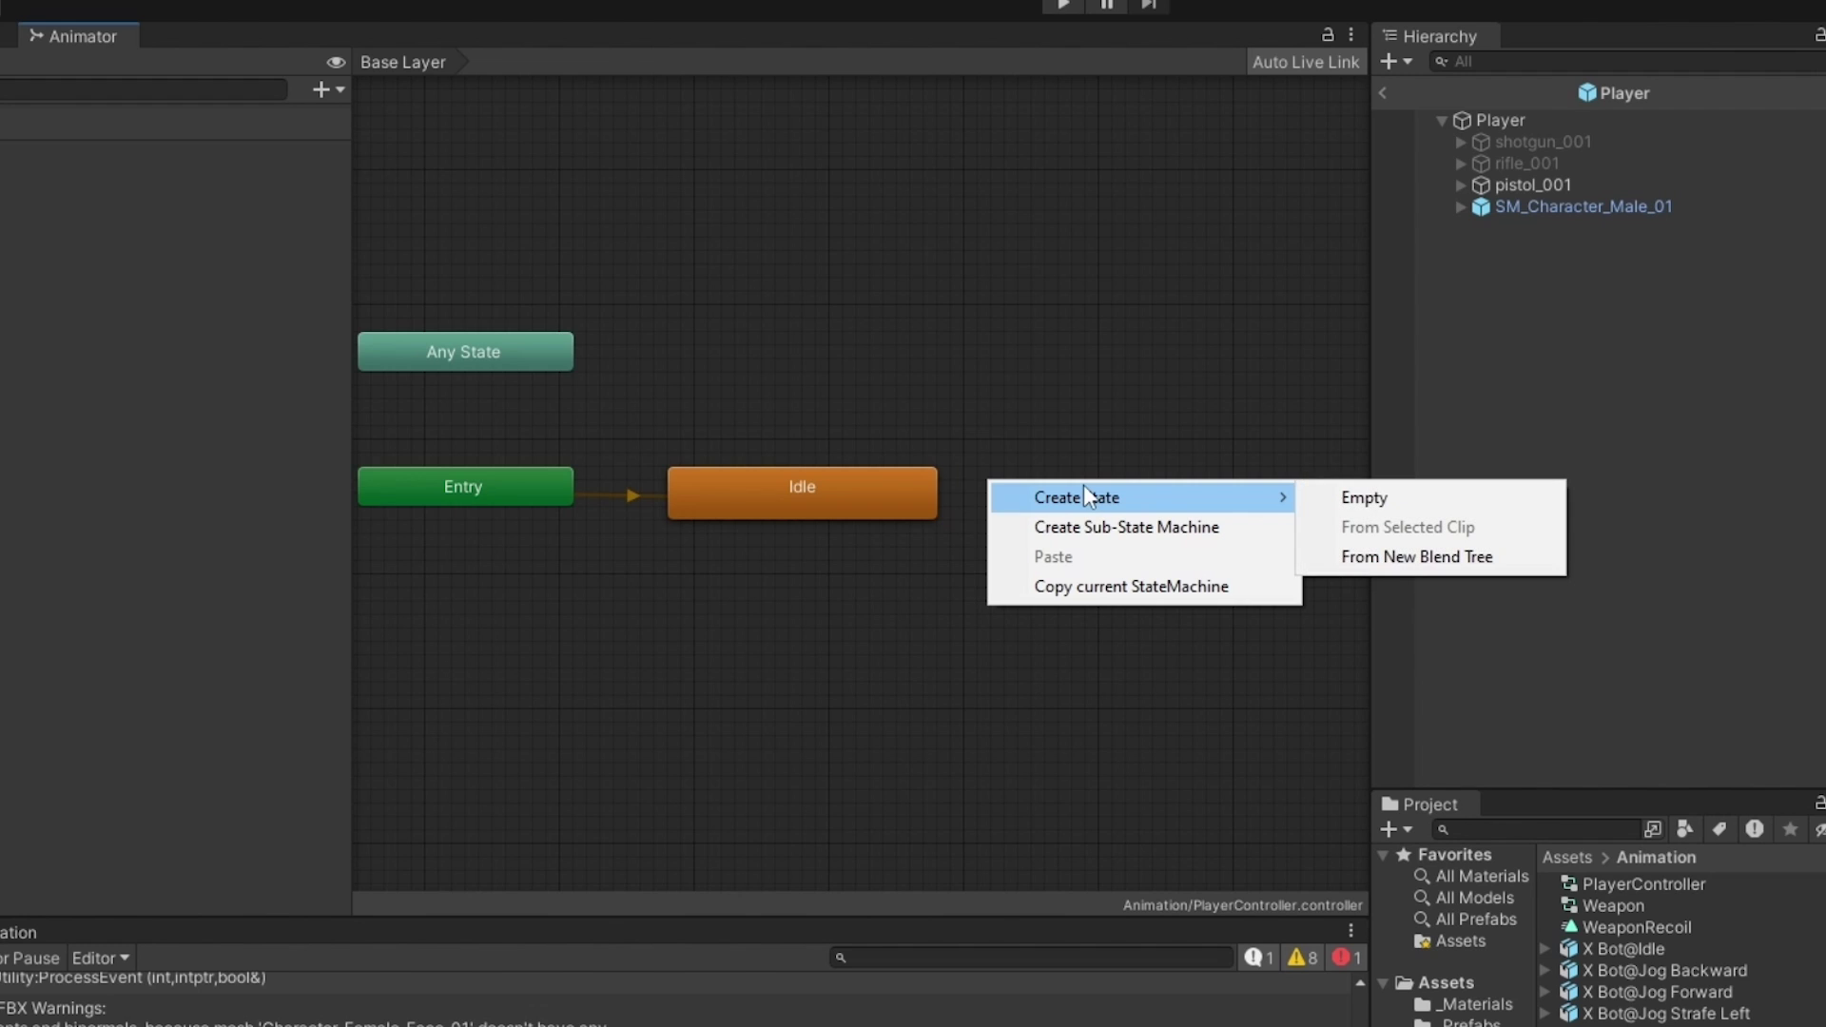
left_click(1427, 561)
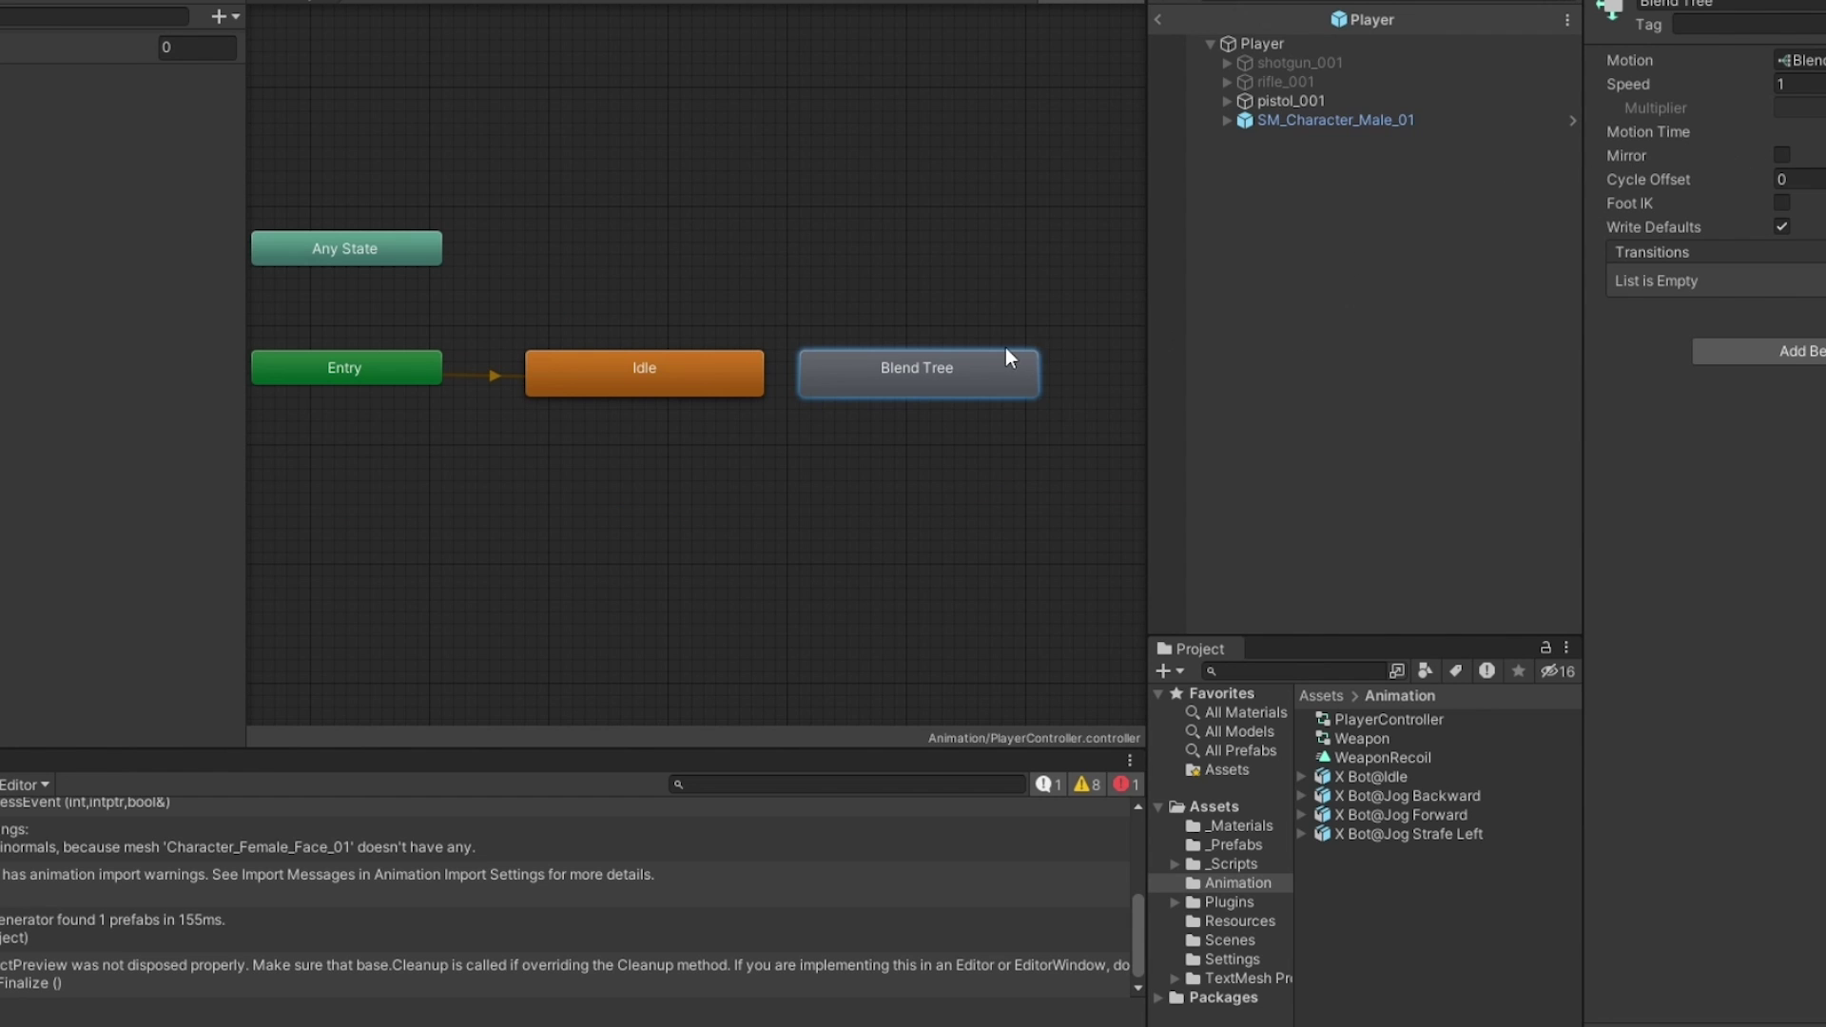
Rename the Blend Tree state as Jogging and open its blend tree graph.
left_click(1650, 3)
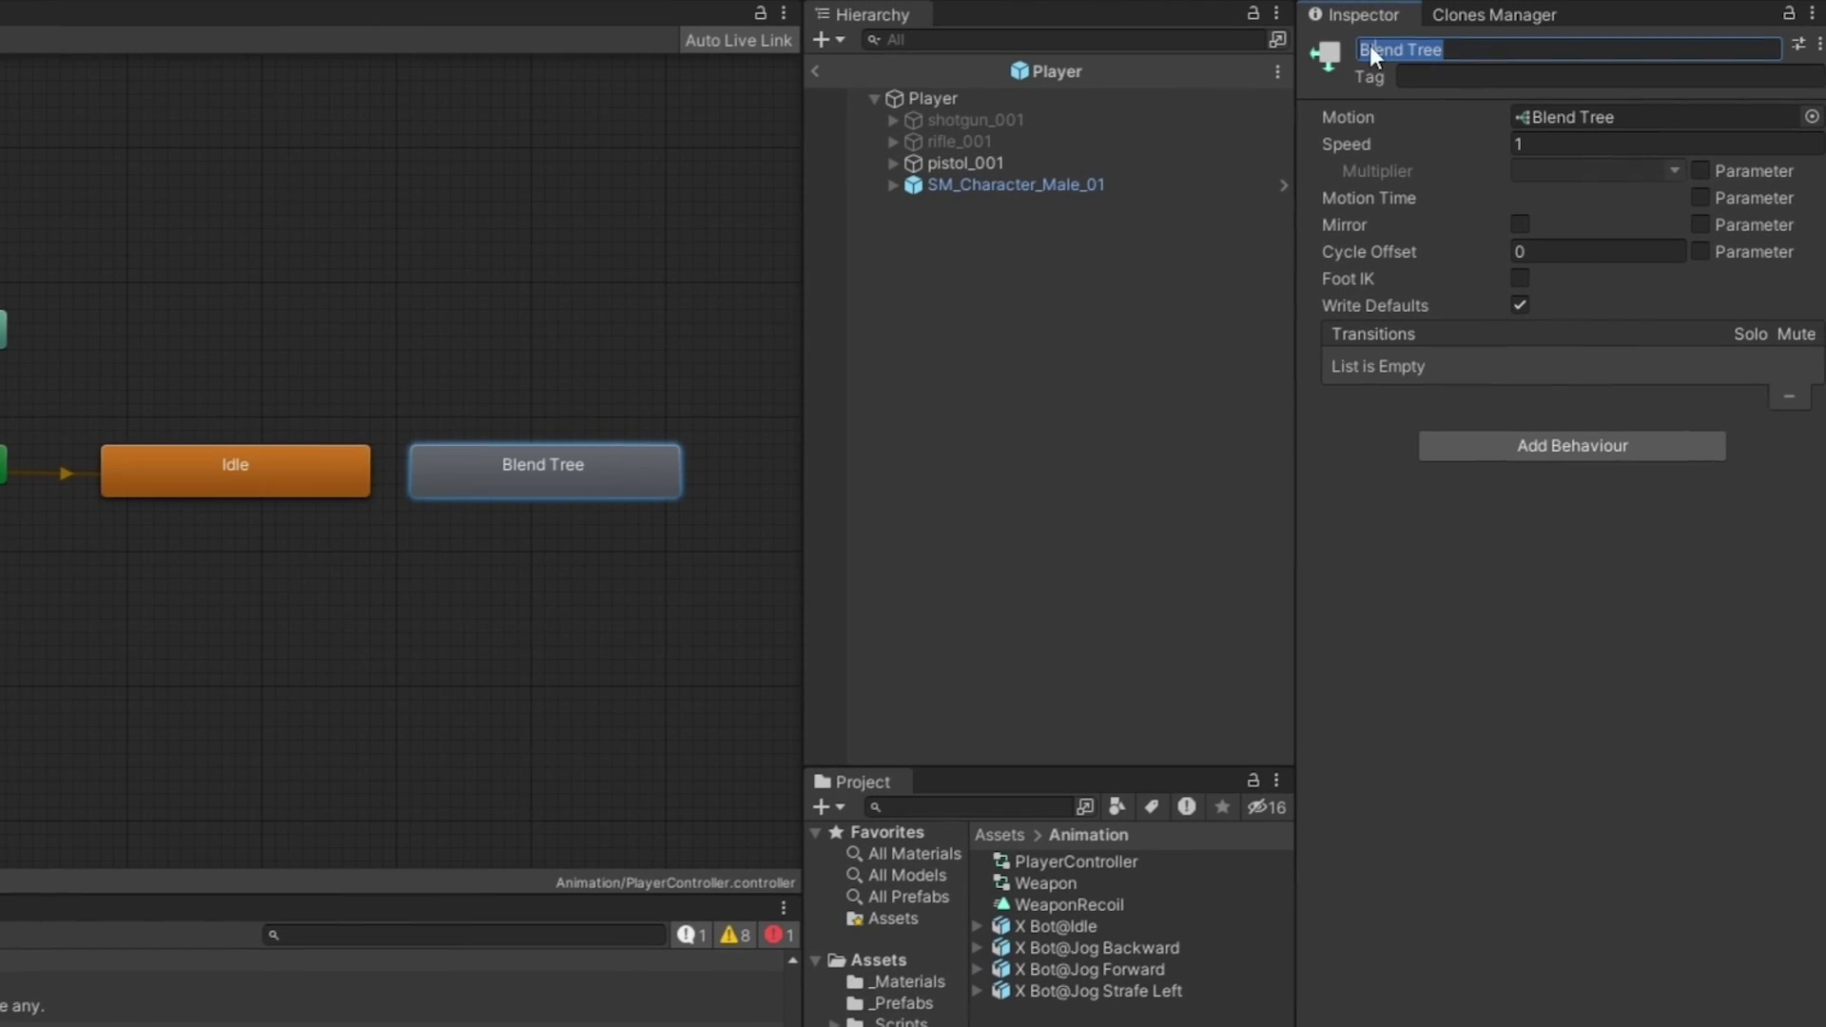
left_click_drag(1647, 2, 1540, 2)
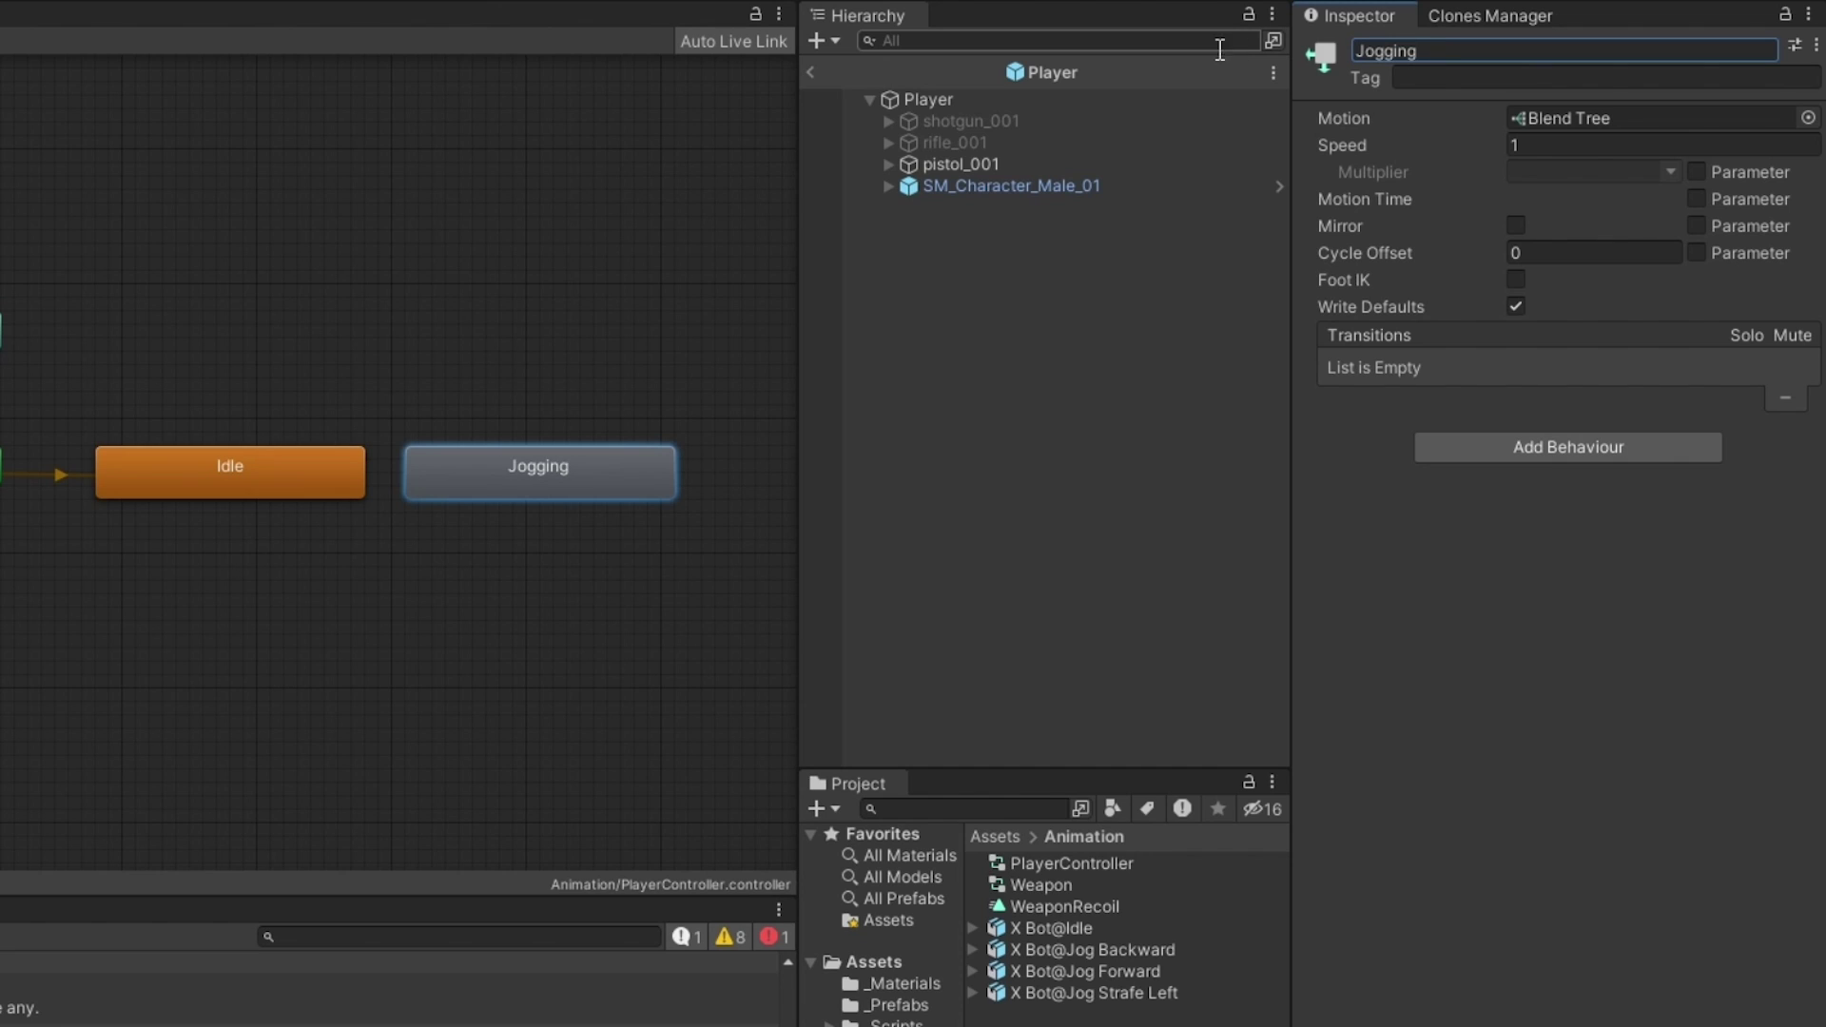
double_click(494, 479)
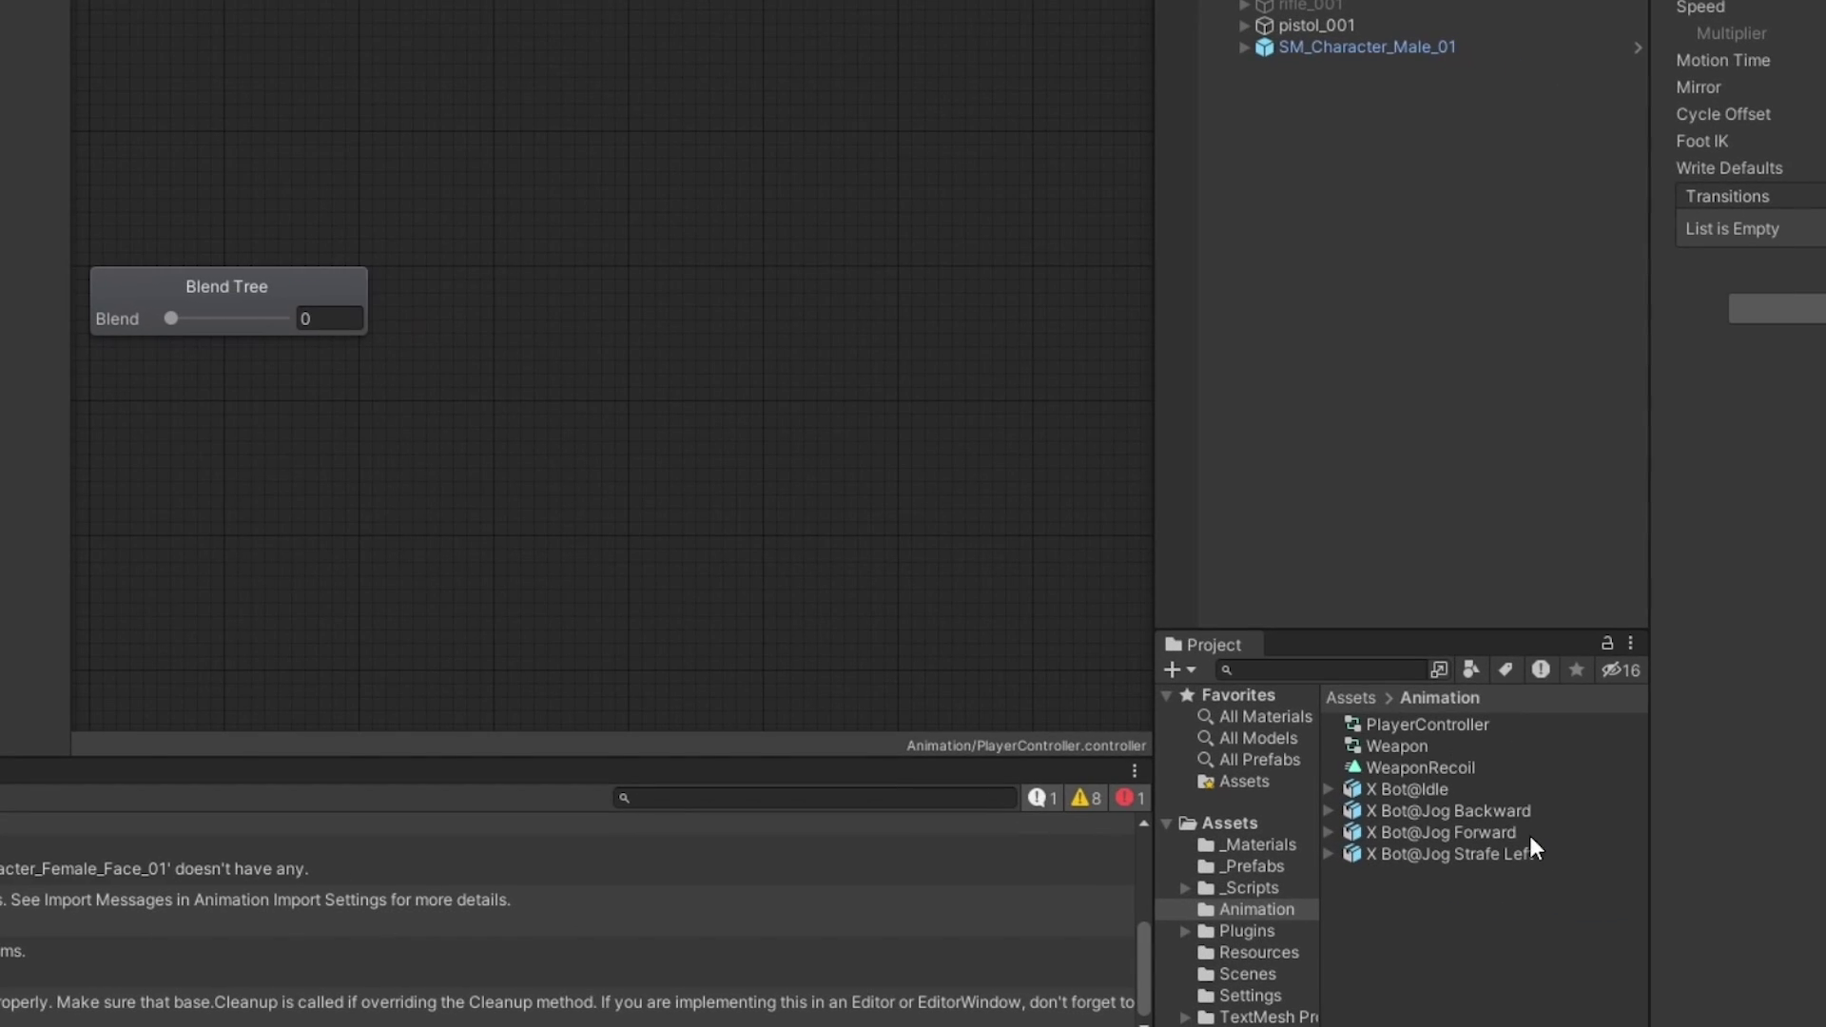
Add four empty motion fields to the blend tree inside the Jogging state.
left_click(1771, 157)
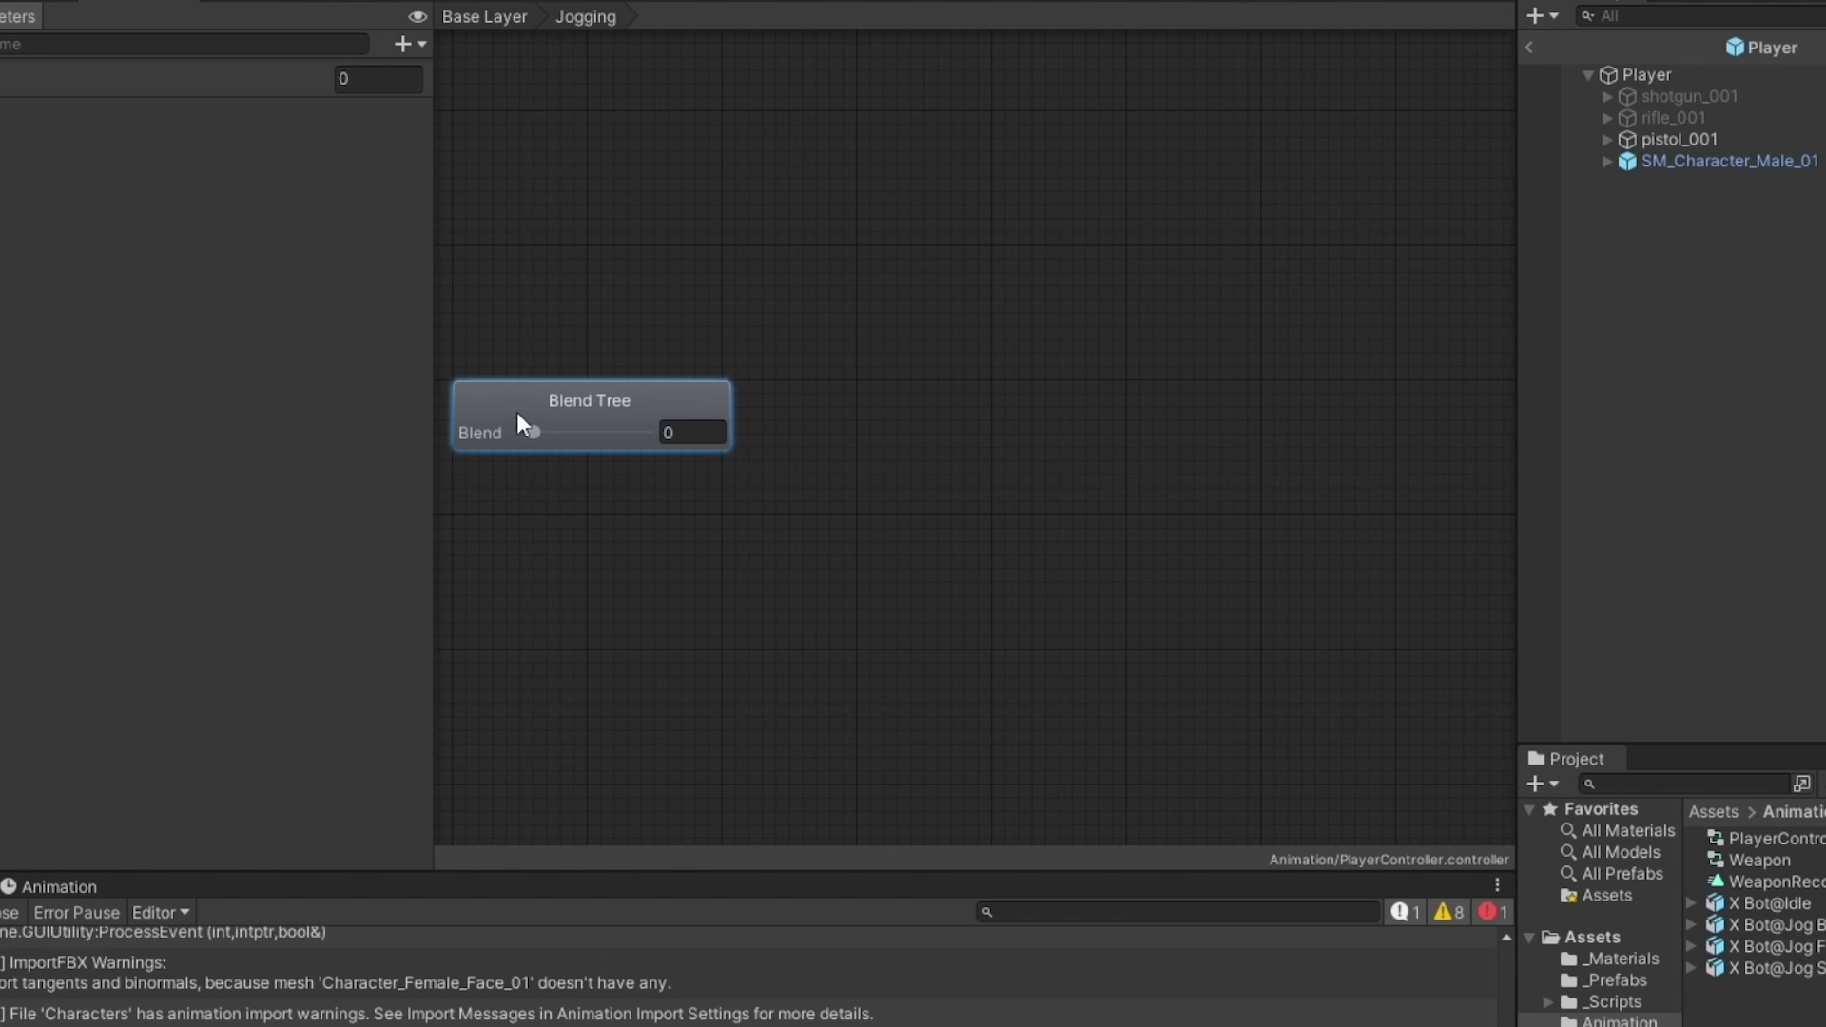
left_click(1740, 183)
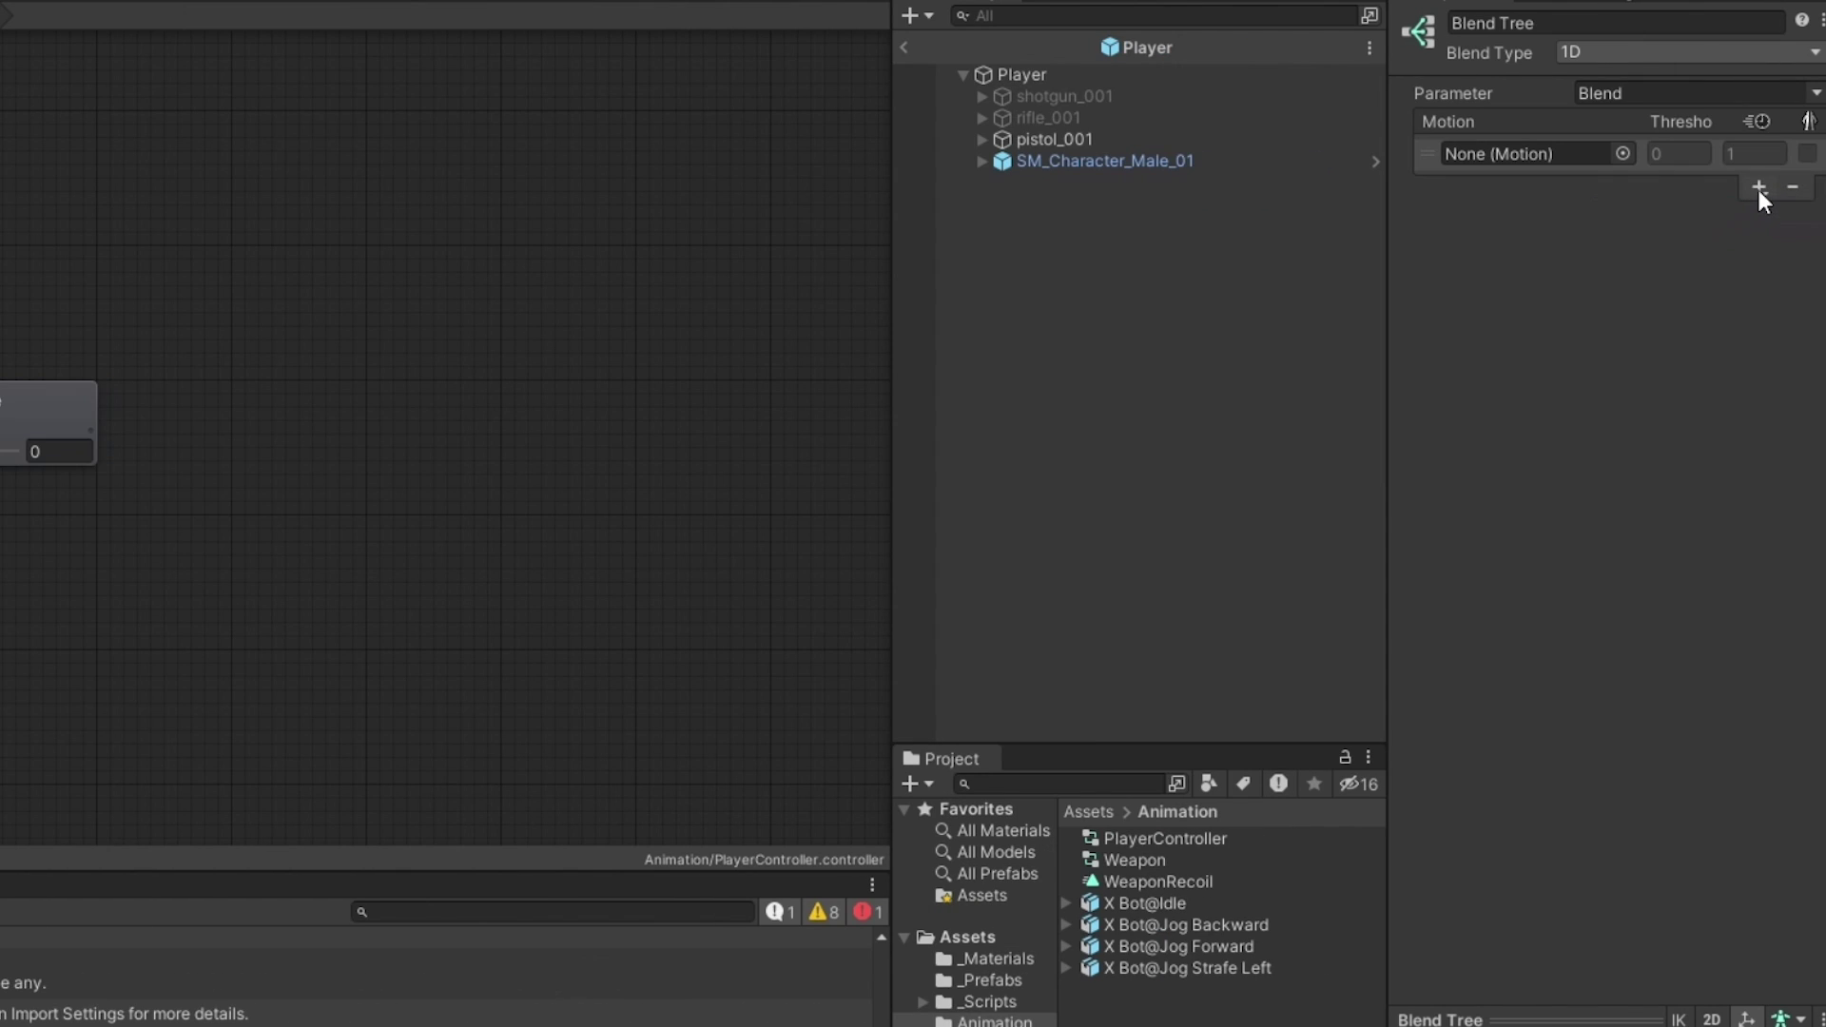
left_click(1760, 187)
left_click(1756, 214)
left_click(1759, 307)
left_click(1754, 347)
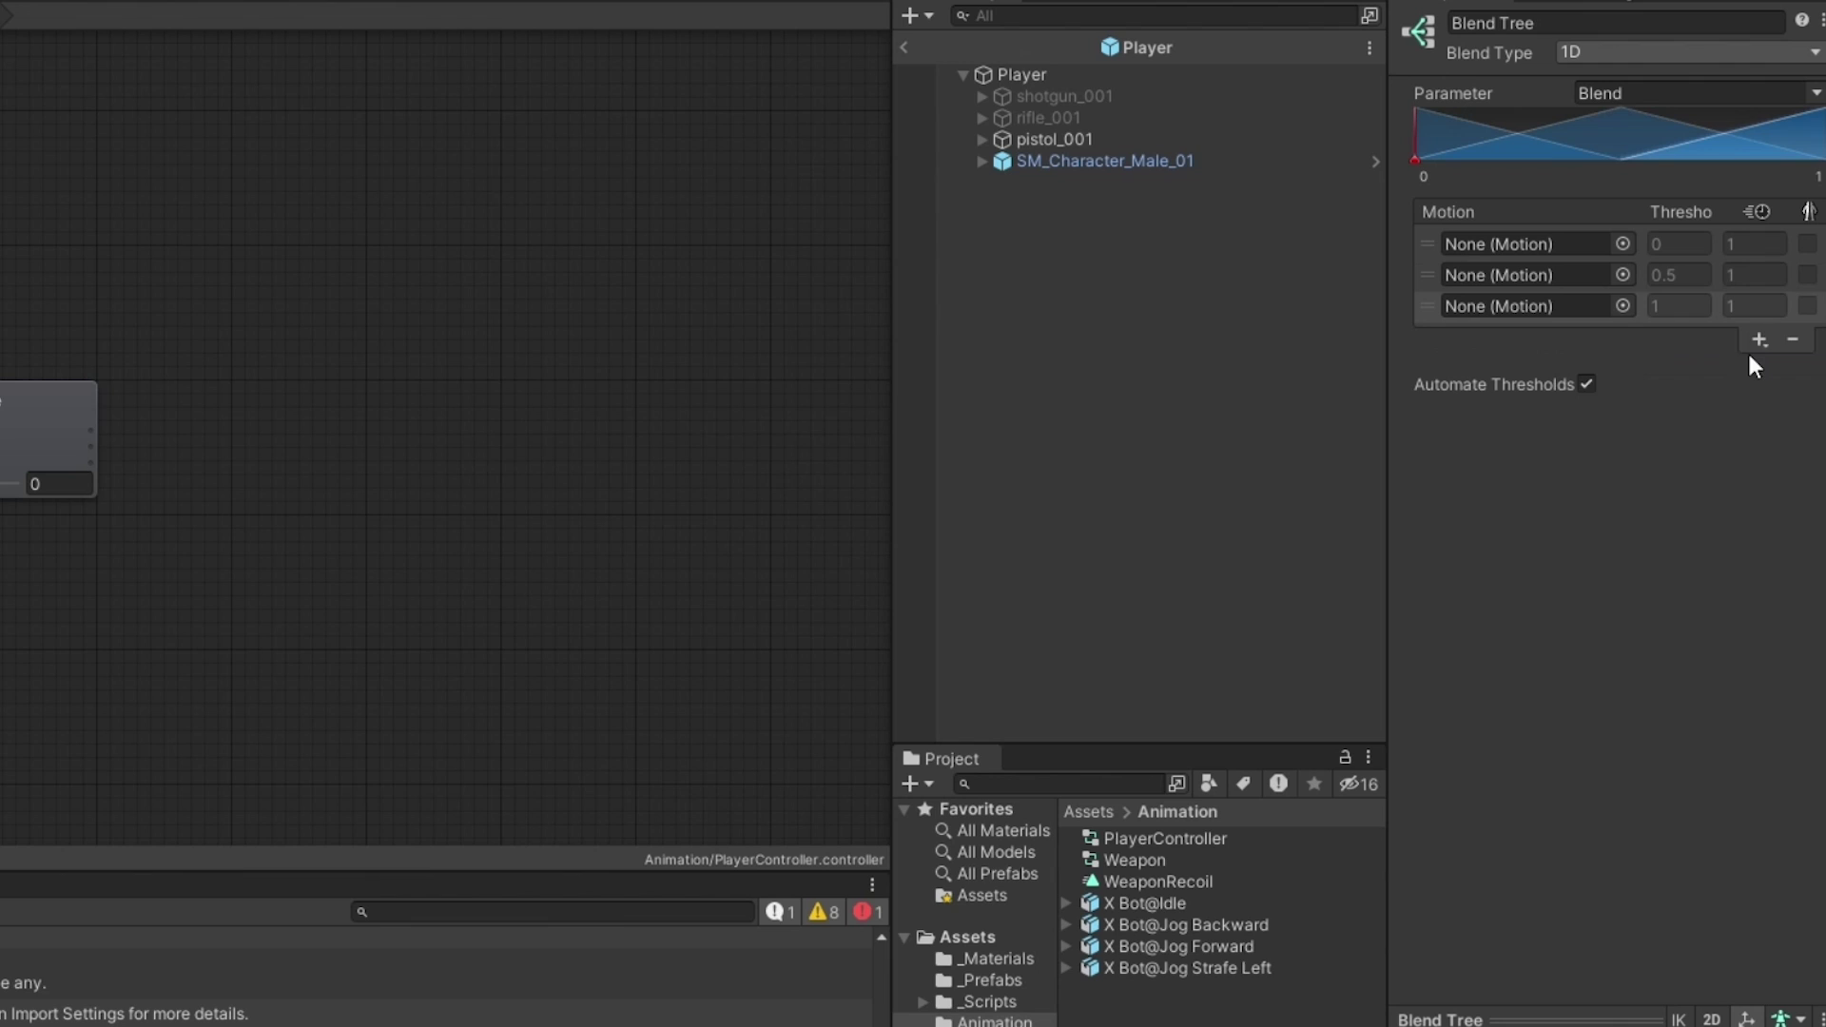
left_click(1759, 340)
left_click(1755, 371)
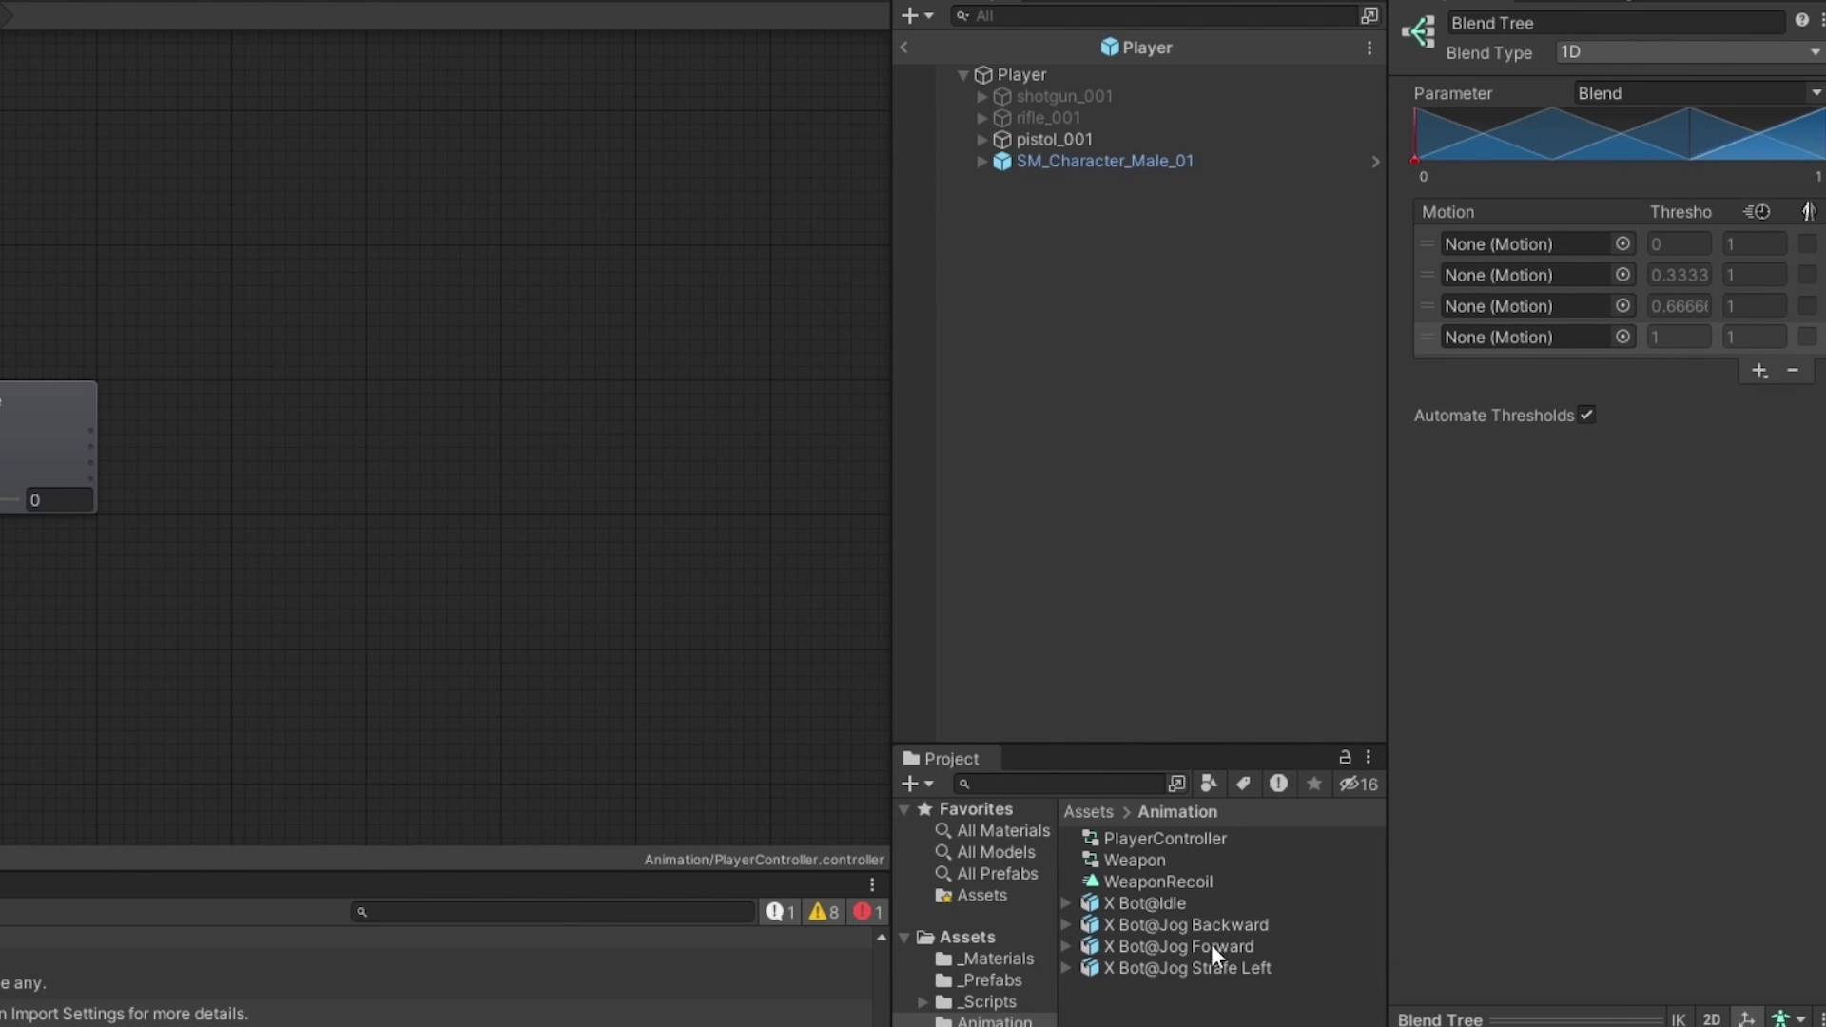
Fill the four motion fields with Jog Forward, Jog Backward, Jog Strafe Left and a second, mirrored Jog Strafe Left.
left_click(1066, 924)
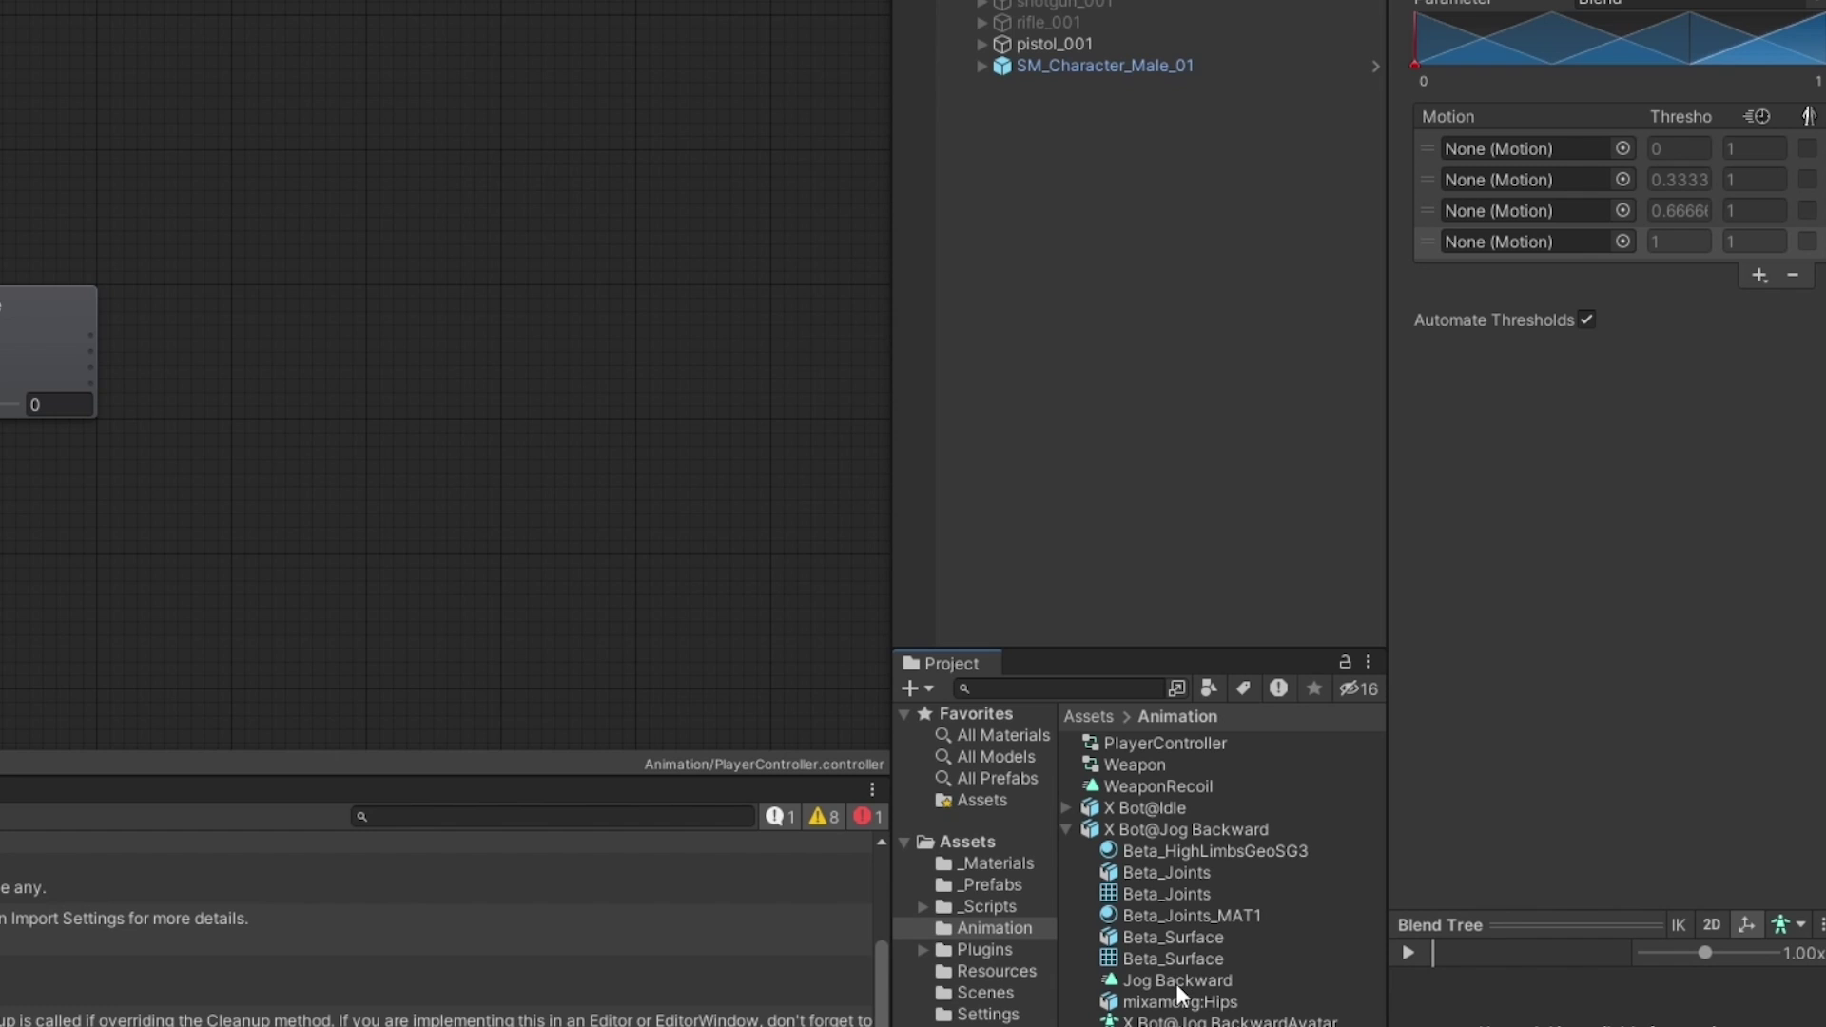
left_click_drag(1177, 981, 1623, 129)
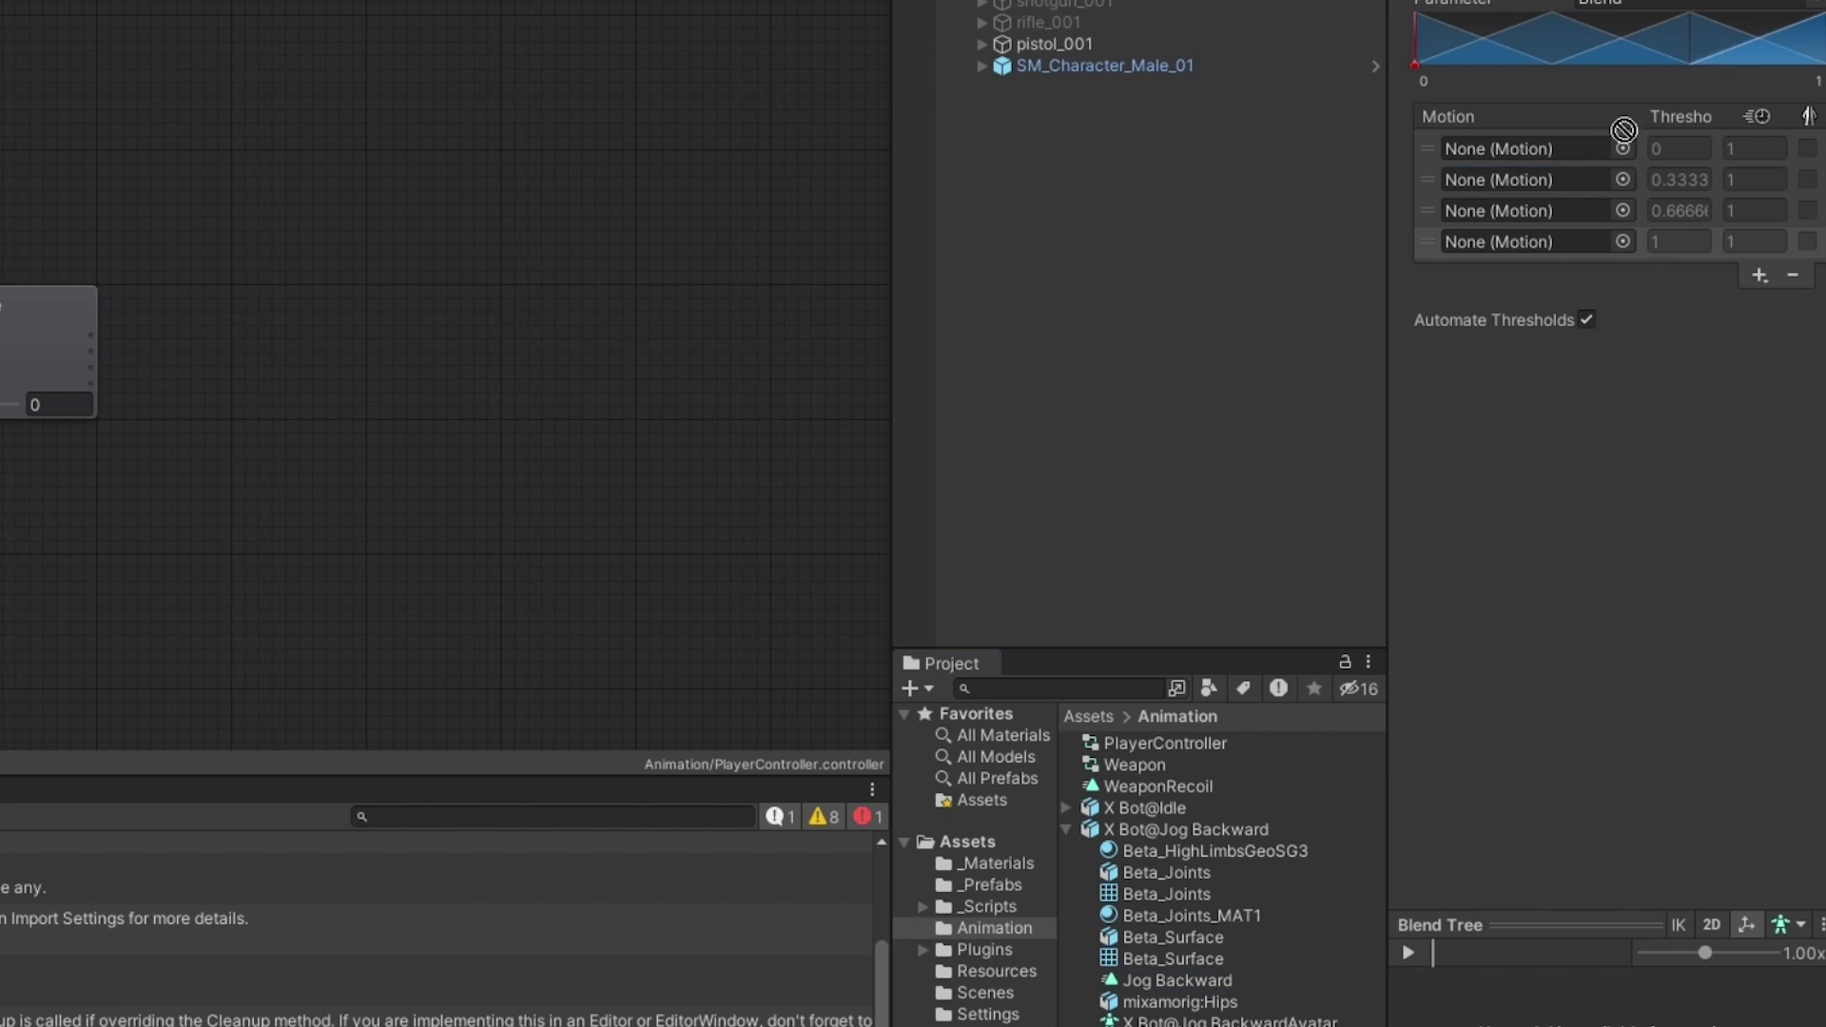
left_click(1069, 830)
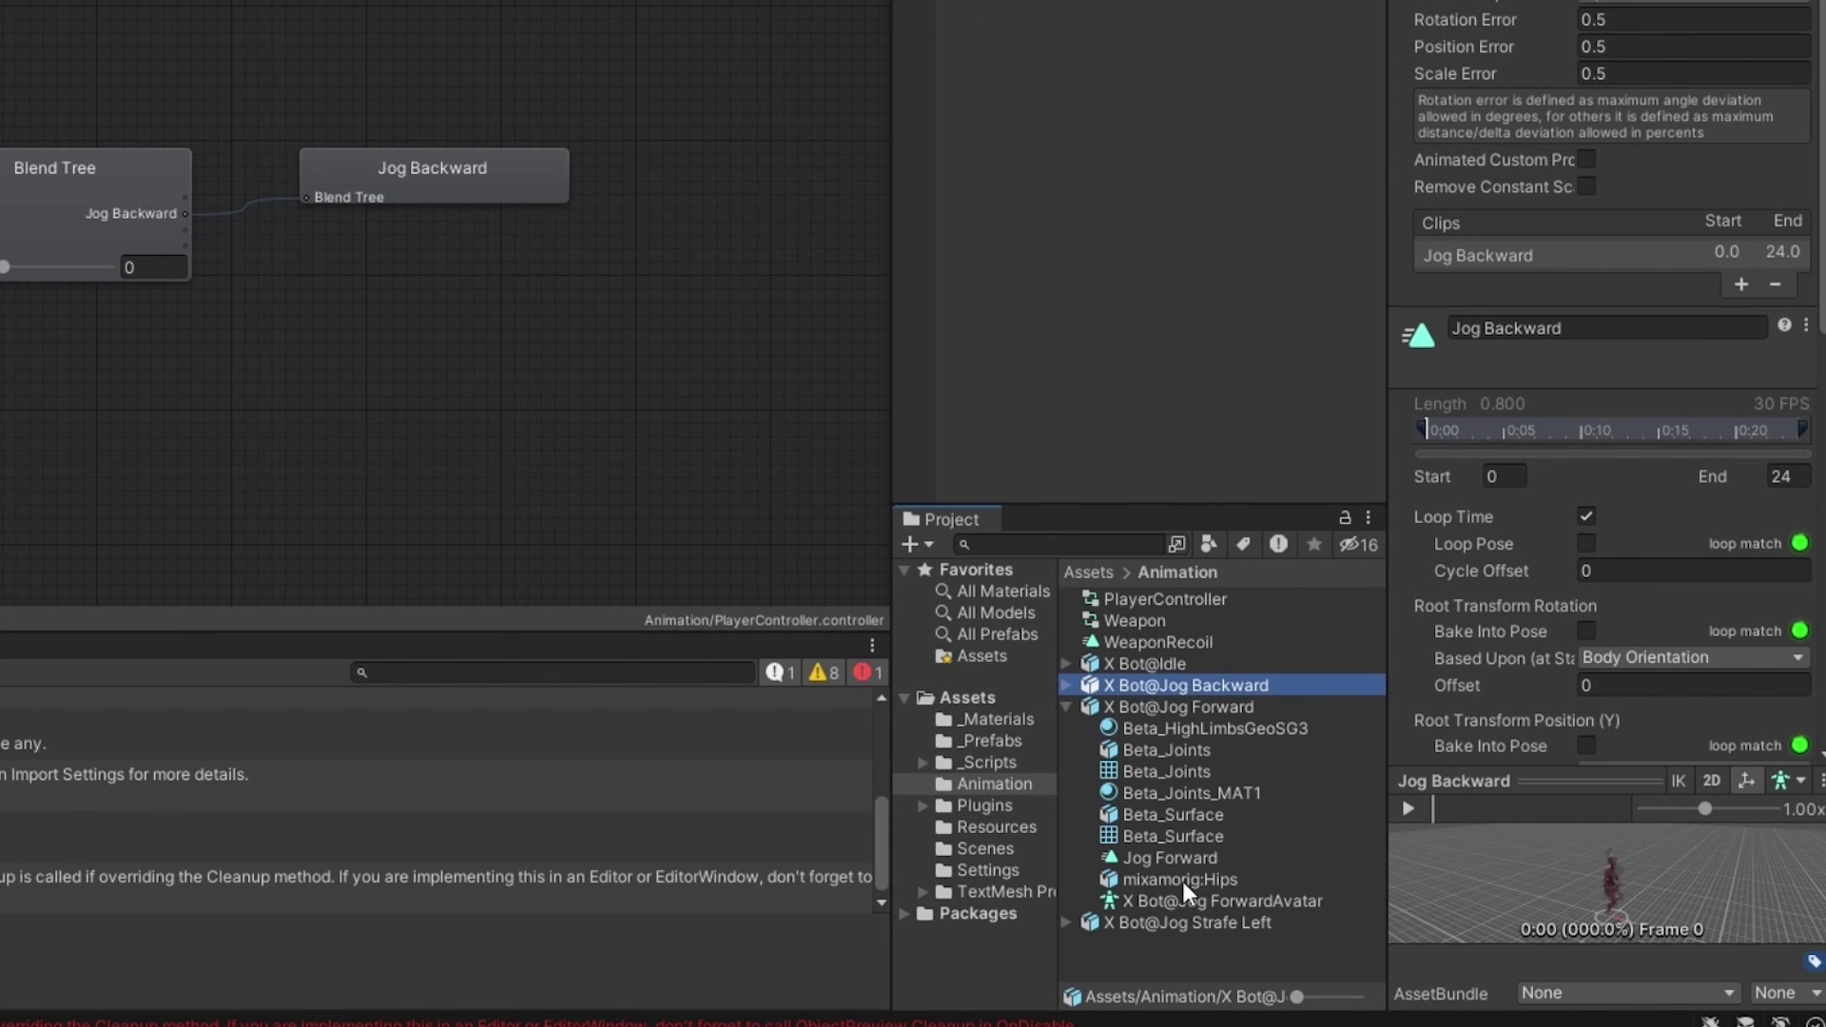
left_click_drag(1164, 860, 1551, 271)
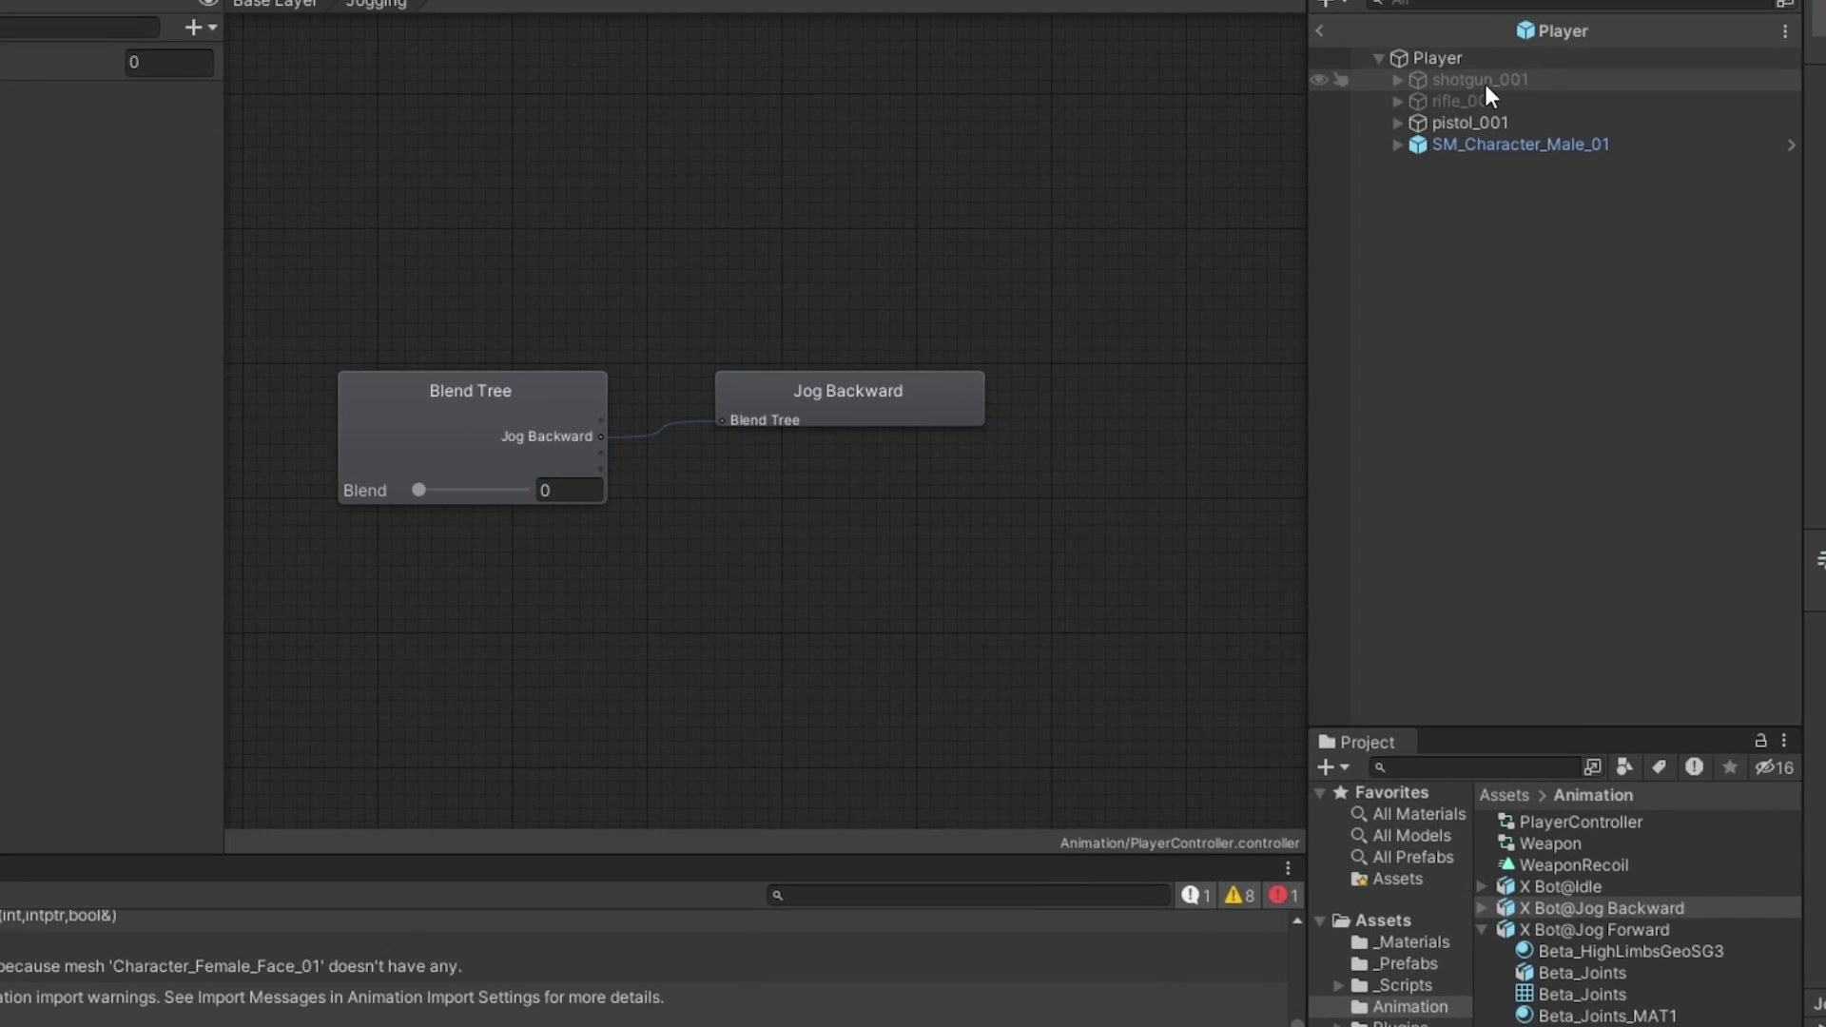
left_click_drag(1146, 985, 1505, 135)
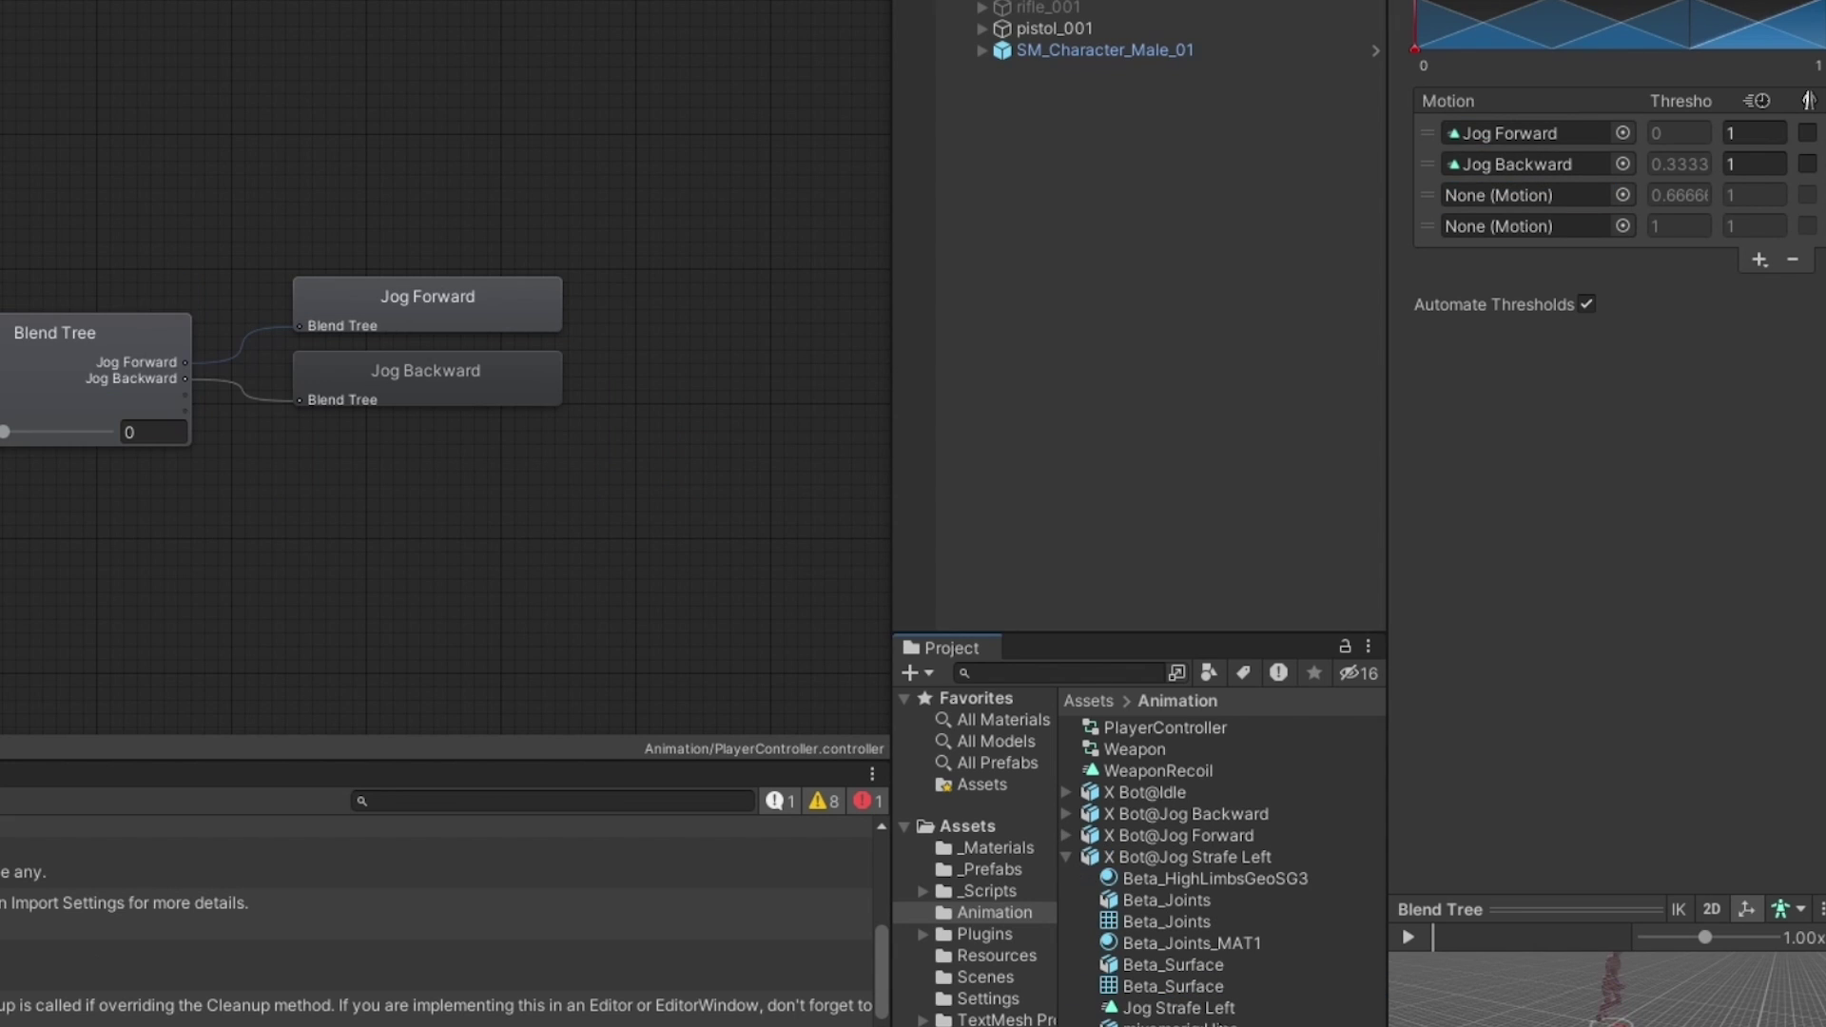
left_click_drag(1194, 1016, 1509, 197)
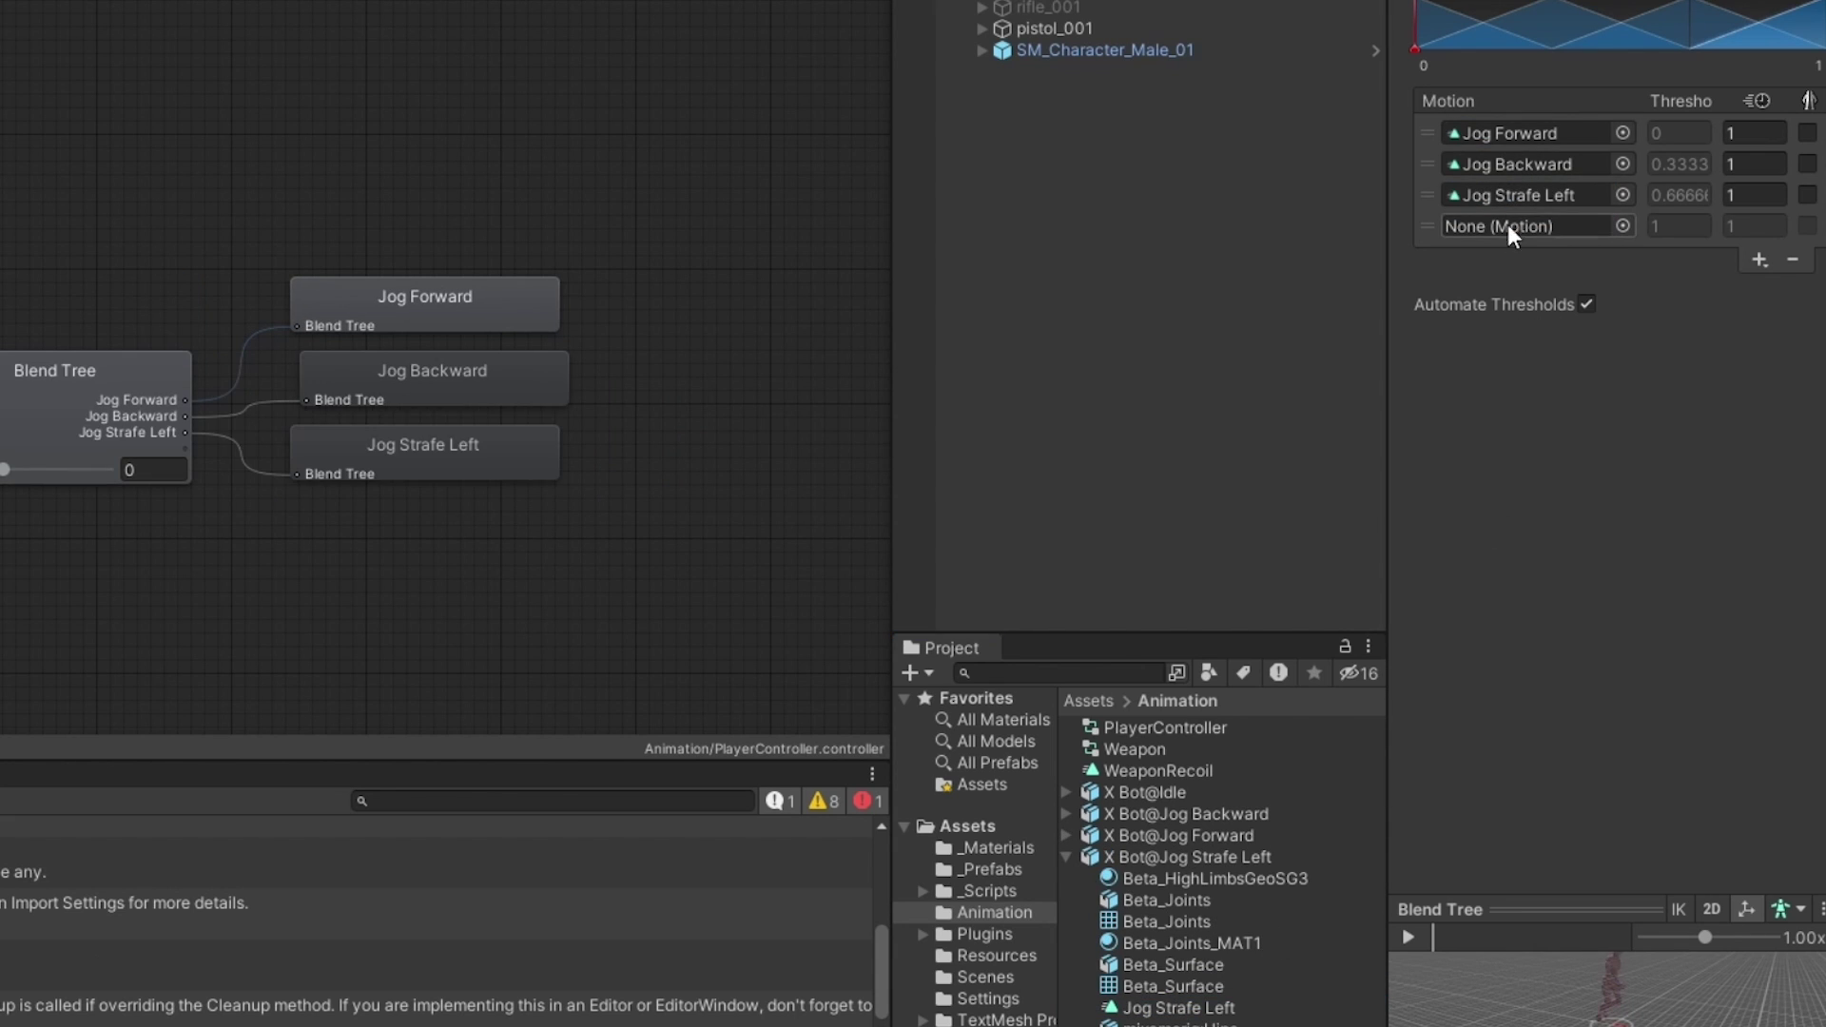
left_click_drag(1597, 407, 1456, 229)
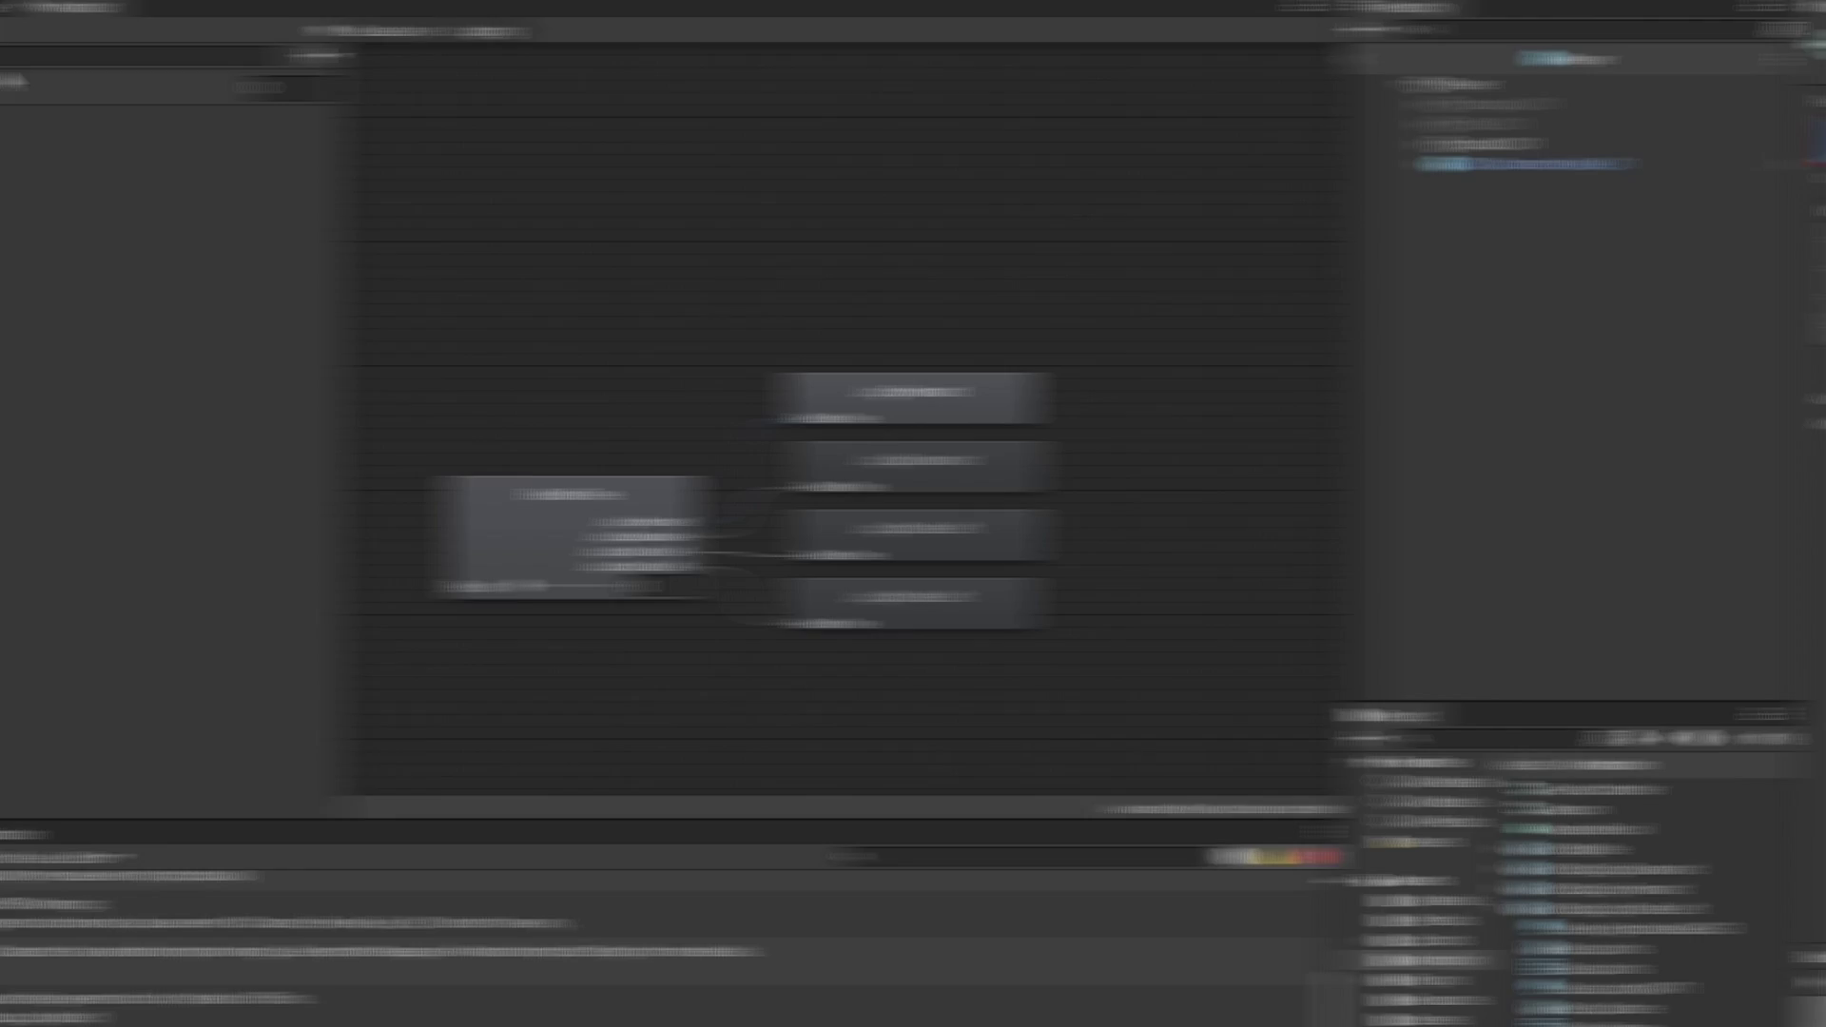
Add a float parameter named VelocityX to the PlayerController animator.
left_click(495, 55)
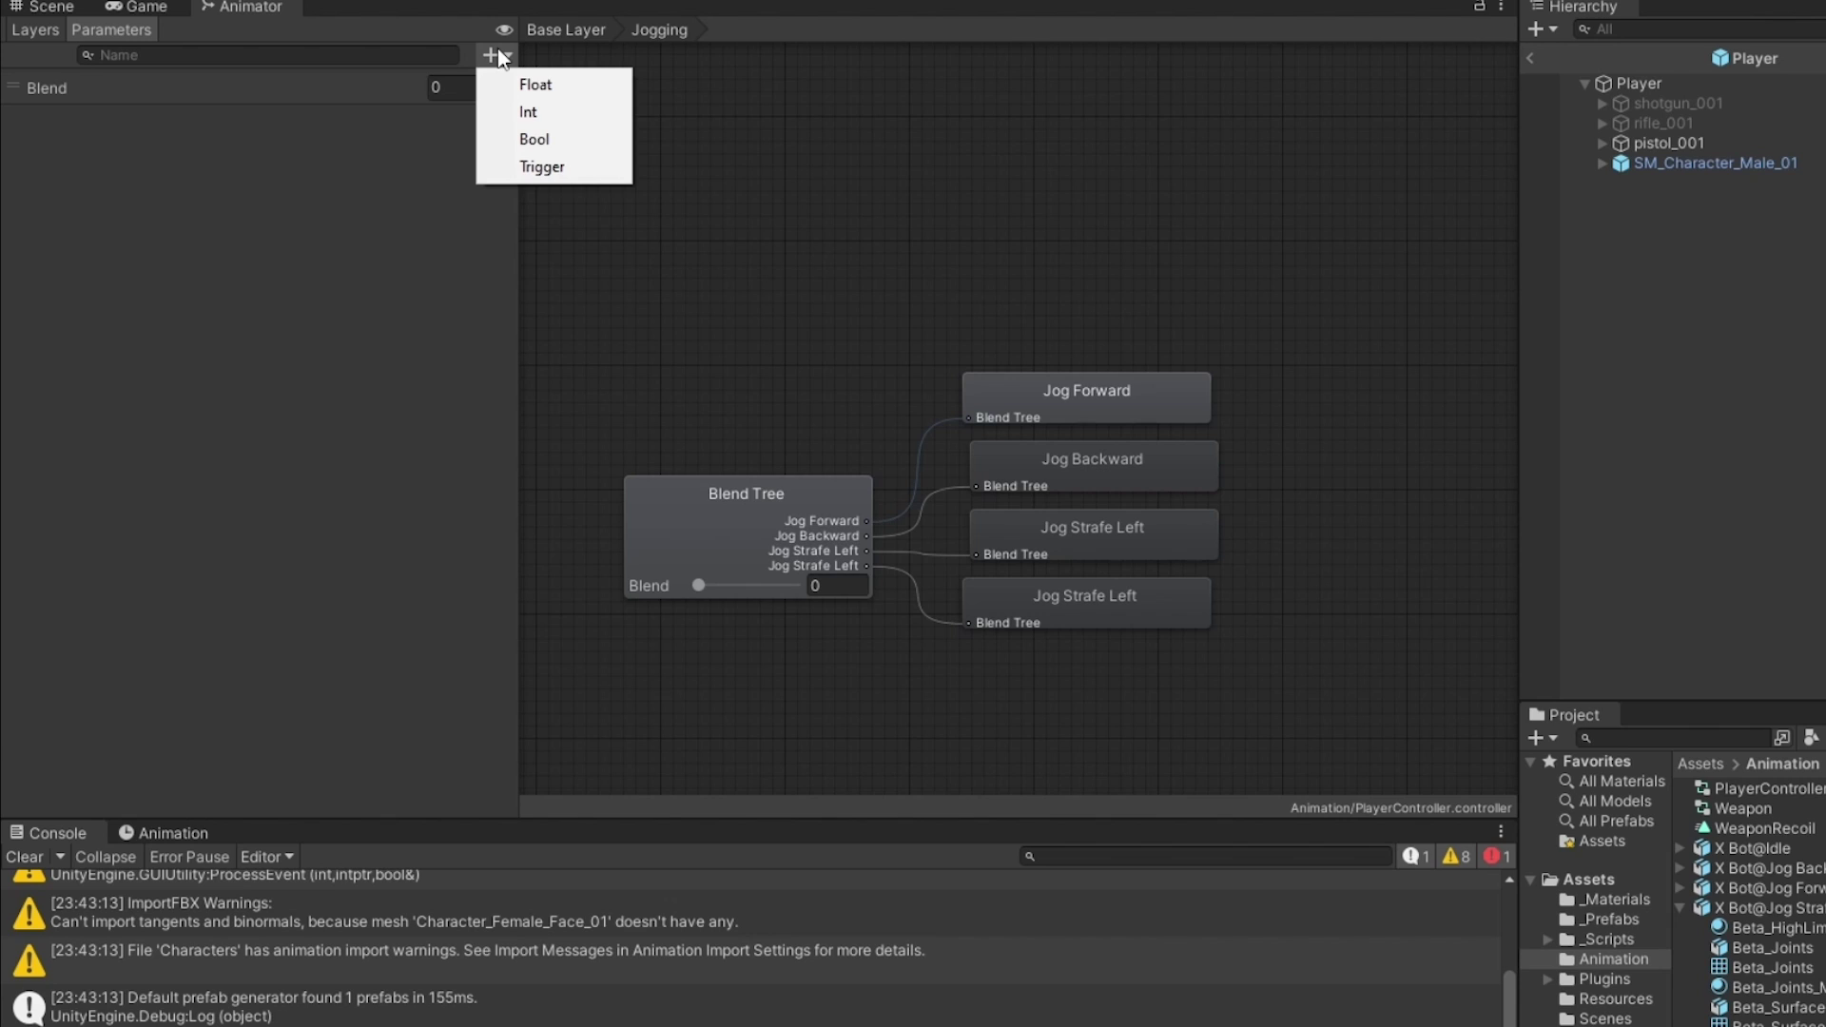
left_click(501, 81)
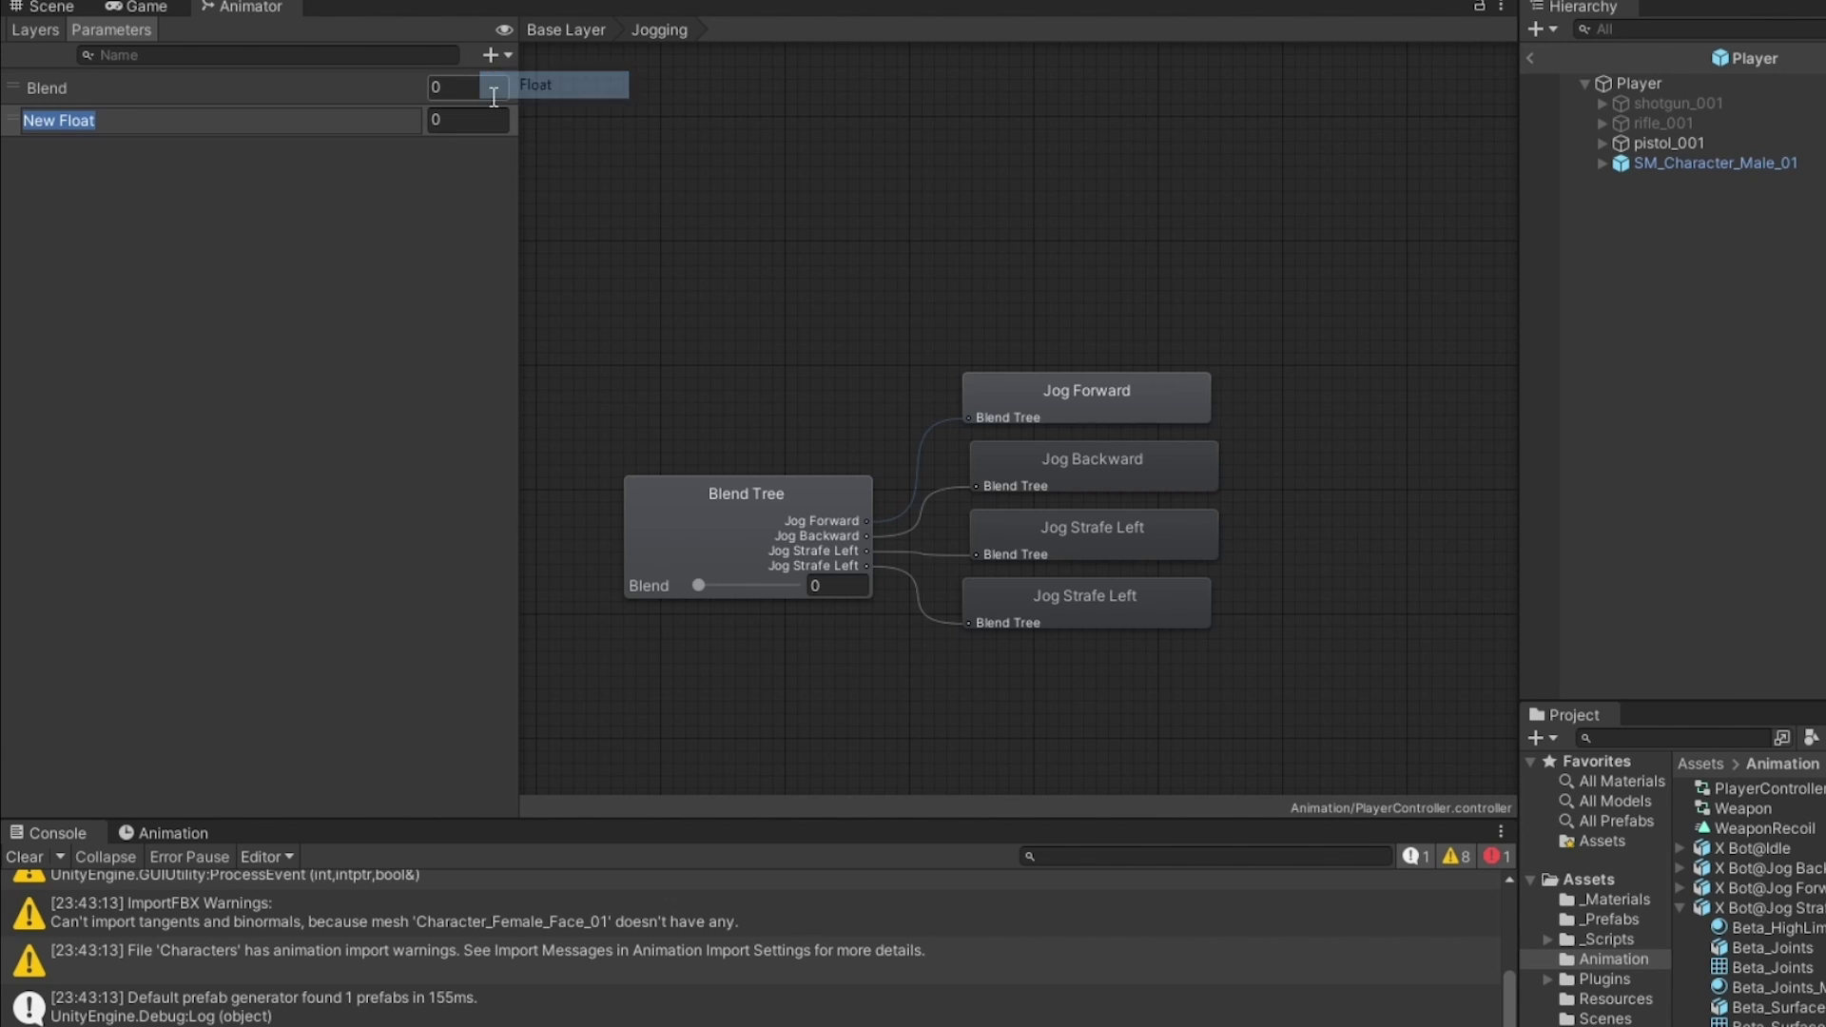
type("Ve")
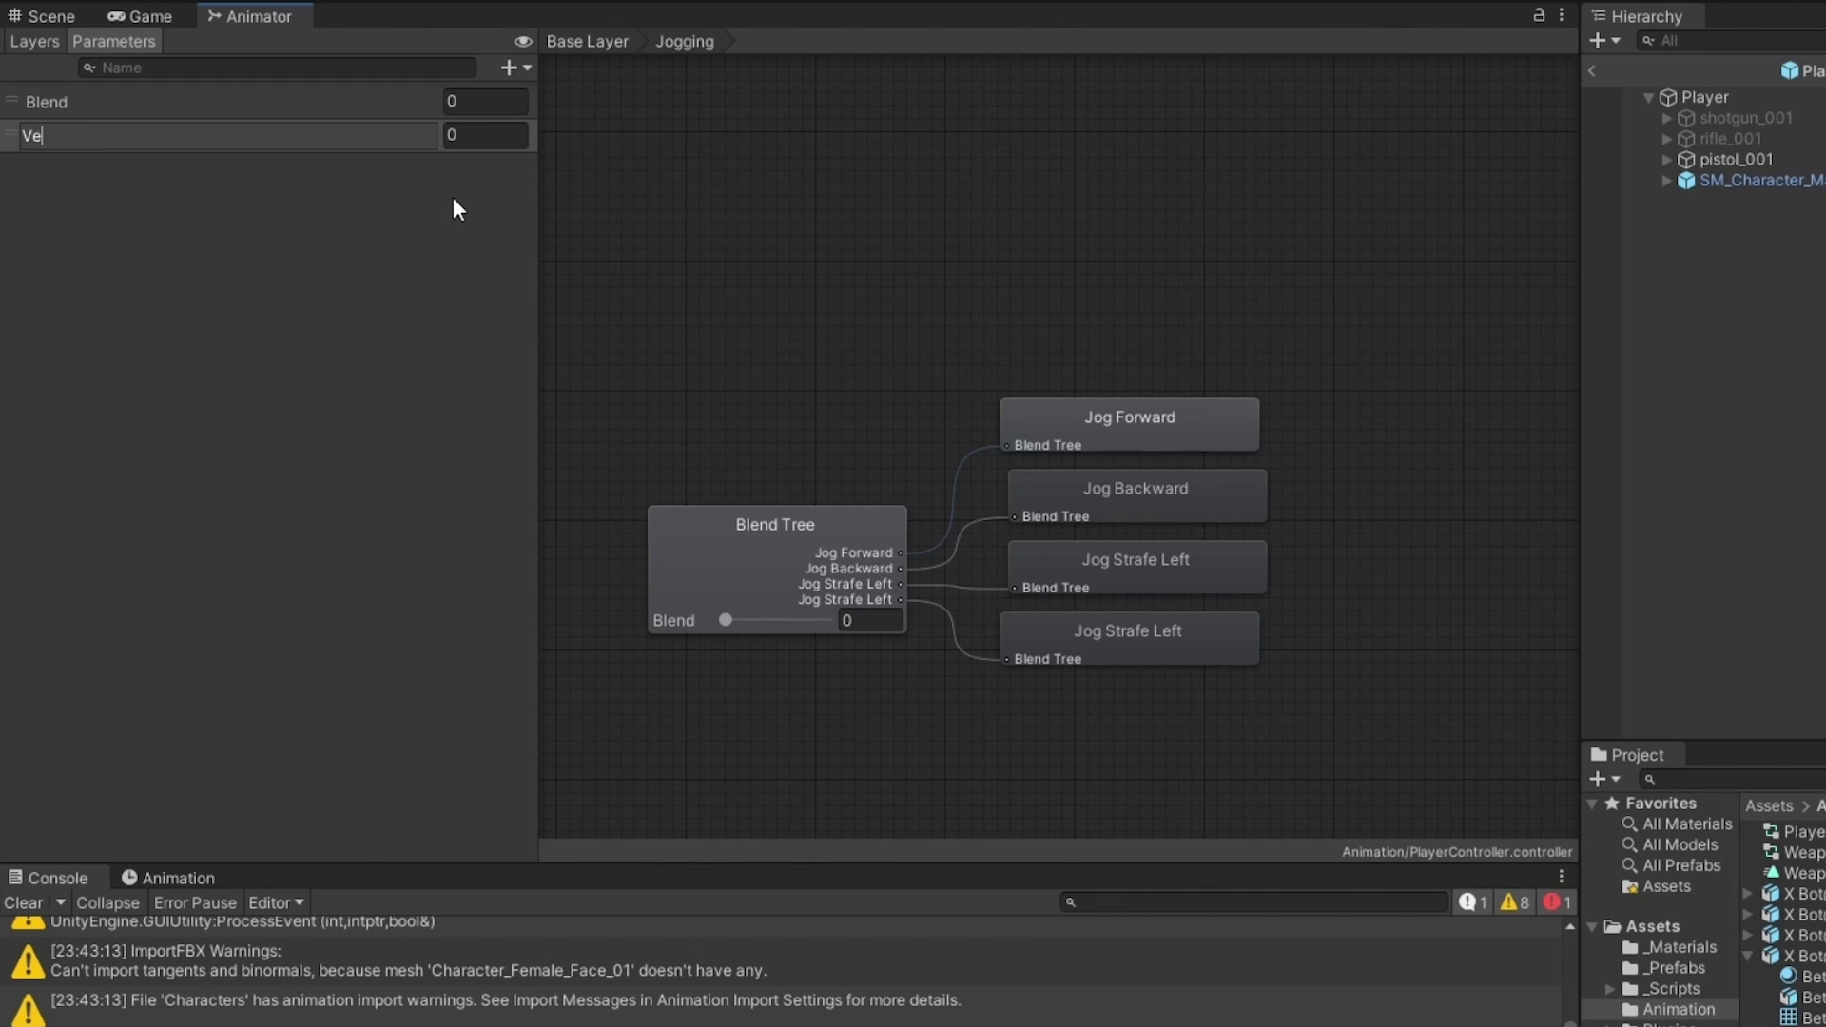
type("locityX")
key("Return")
Add a second float parameter named VelocityZ to the PlayerController animator.
left_click(509, 68)
left_click(583, 96)
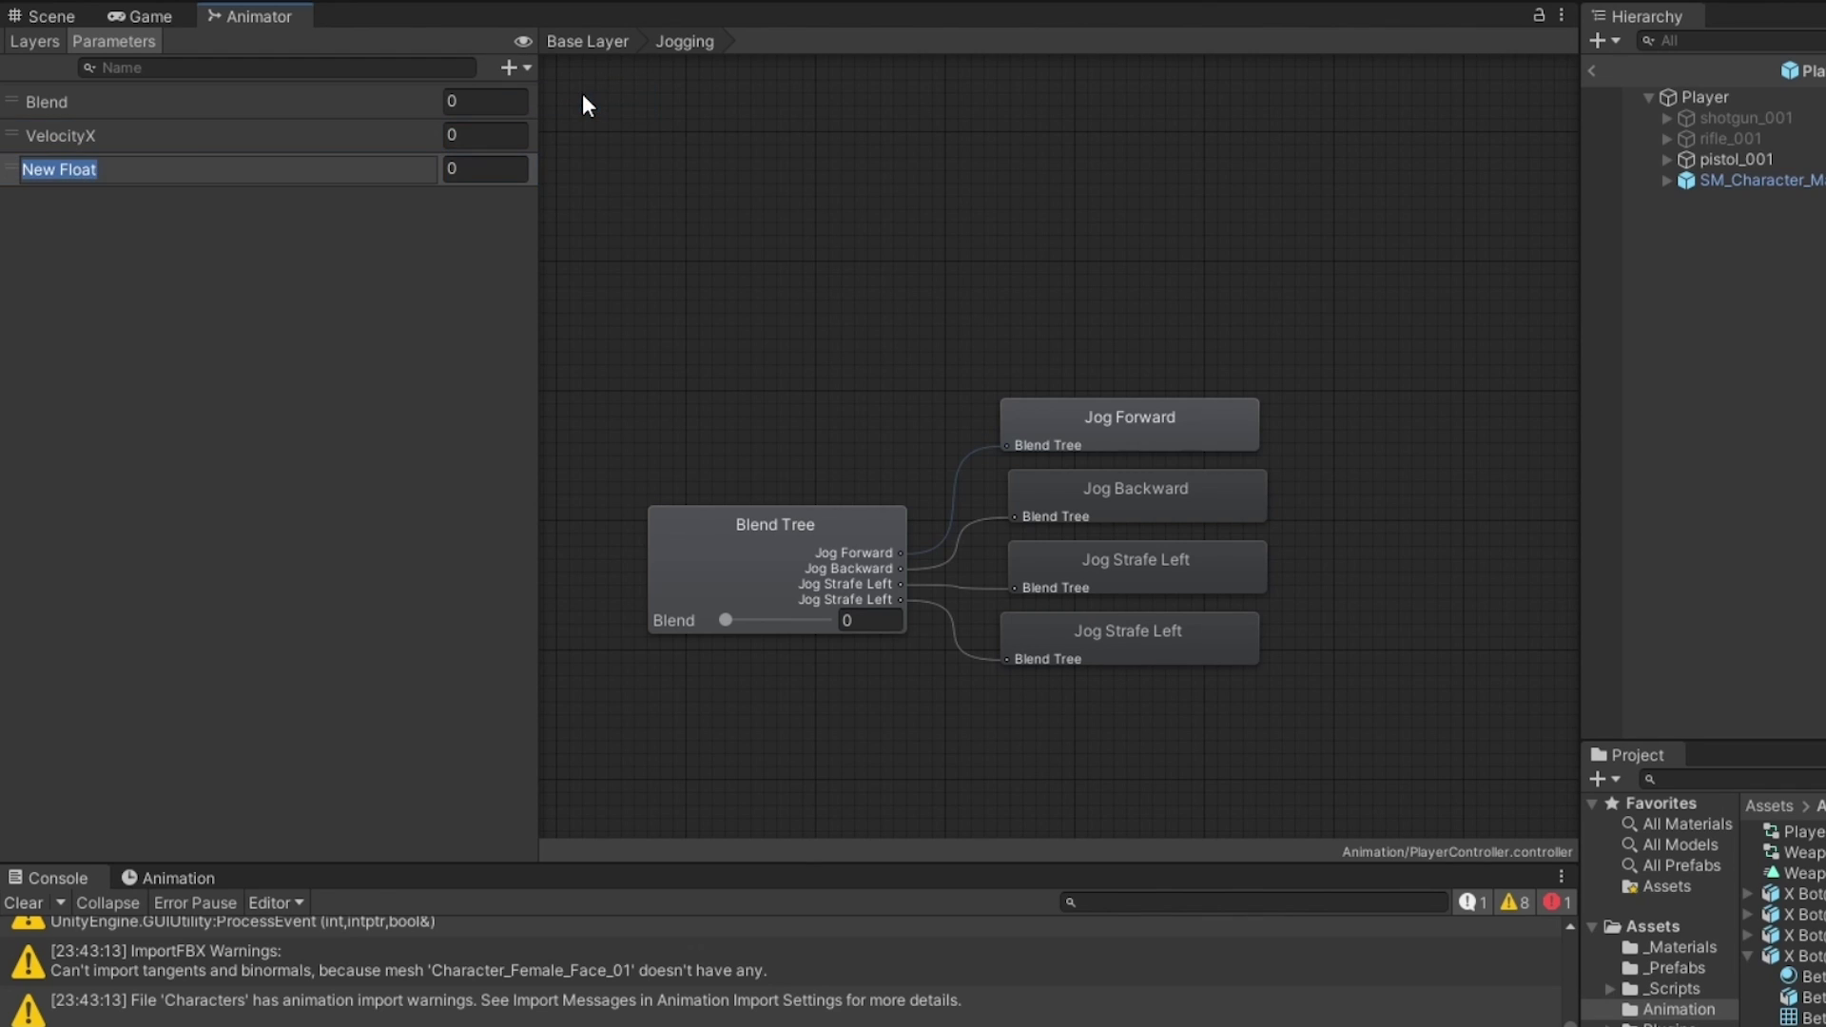
type("Velox")
key("BackSpace")
type("Z")
key("Return")
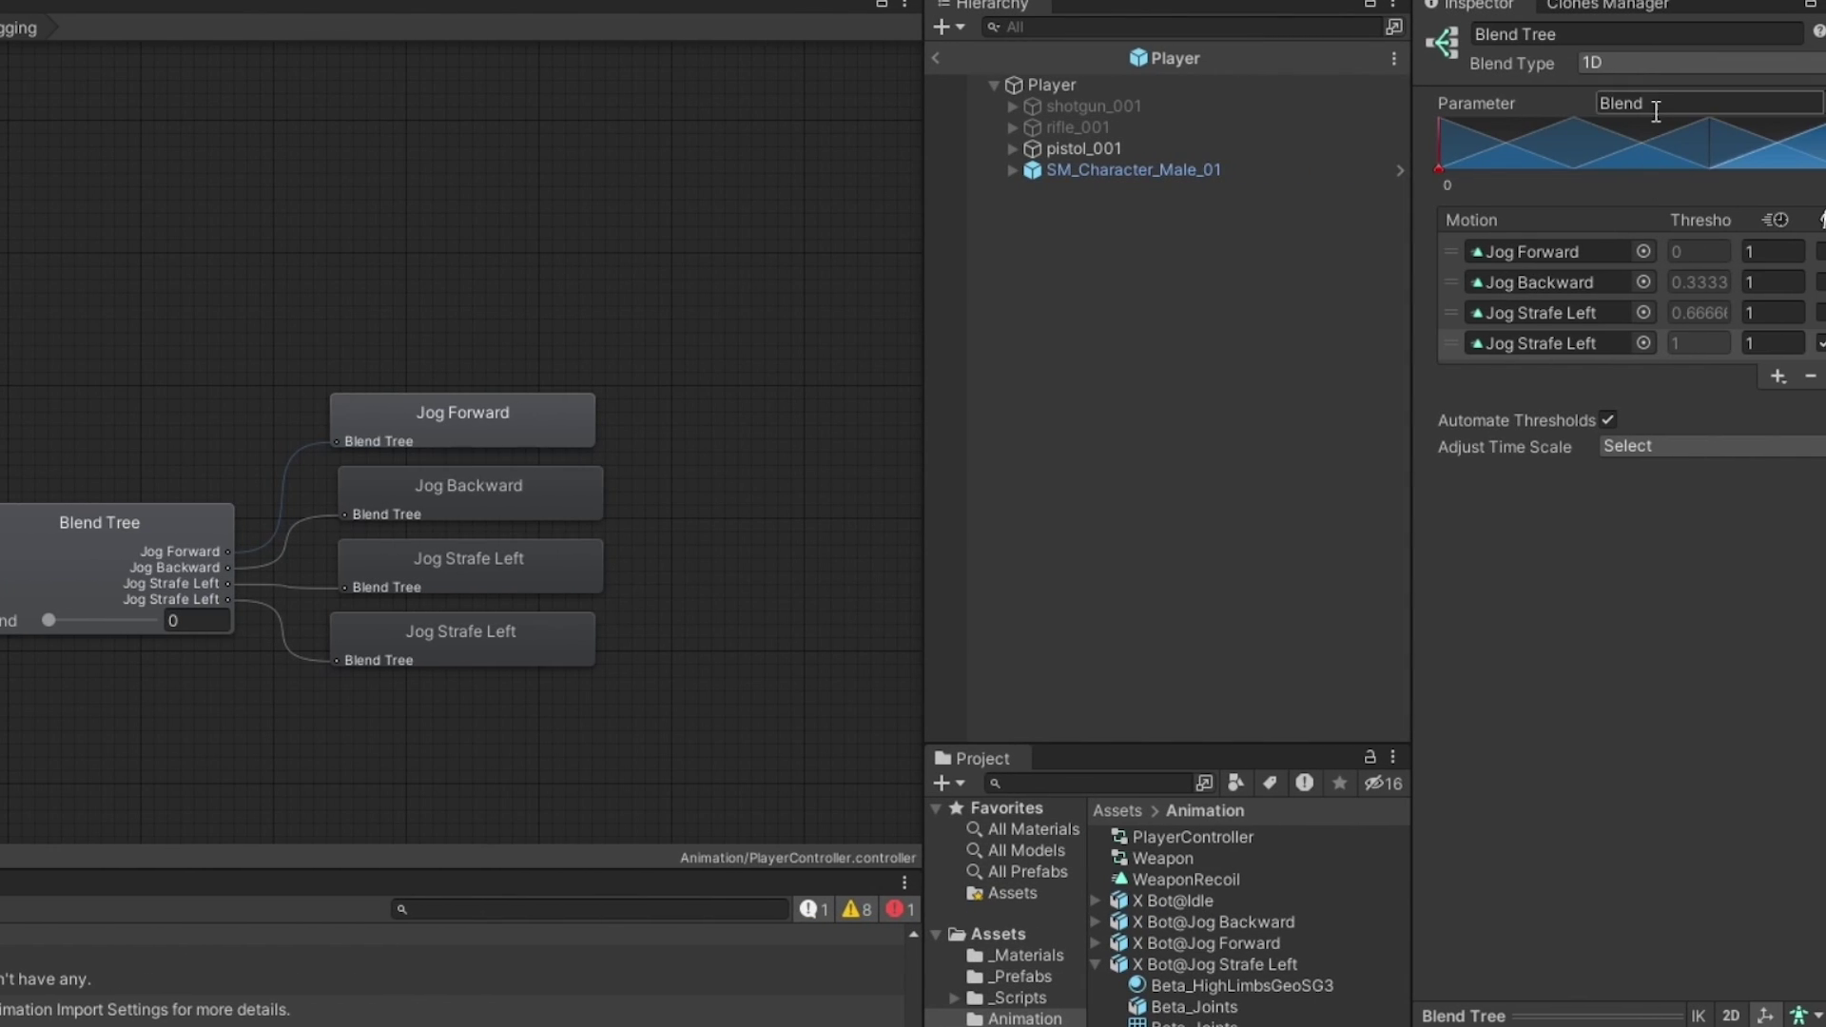
Set the blend type to 2D Simple Directional driven by VelocityX and VelocityZ, and delete the unused Blend parameter.
left_click(1608, 62)
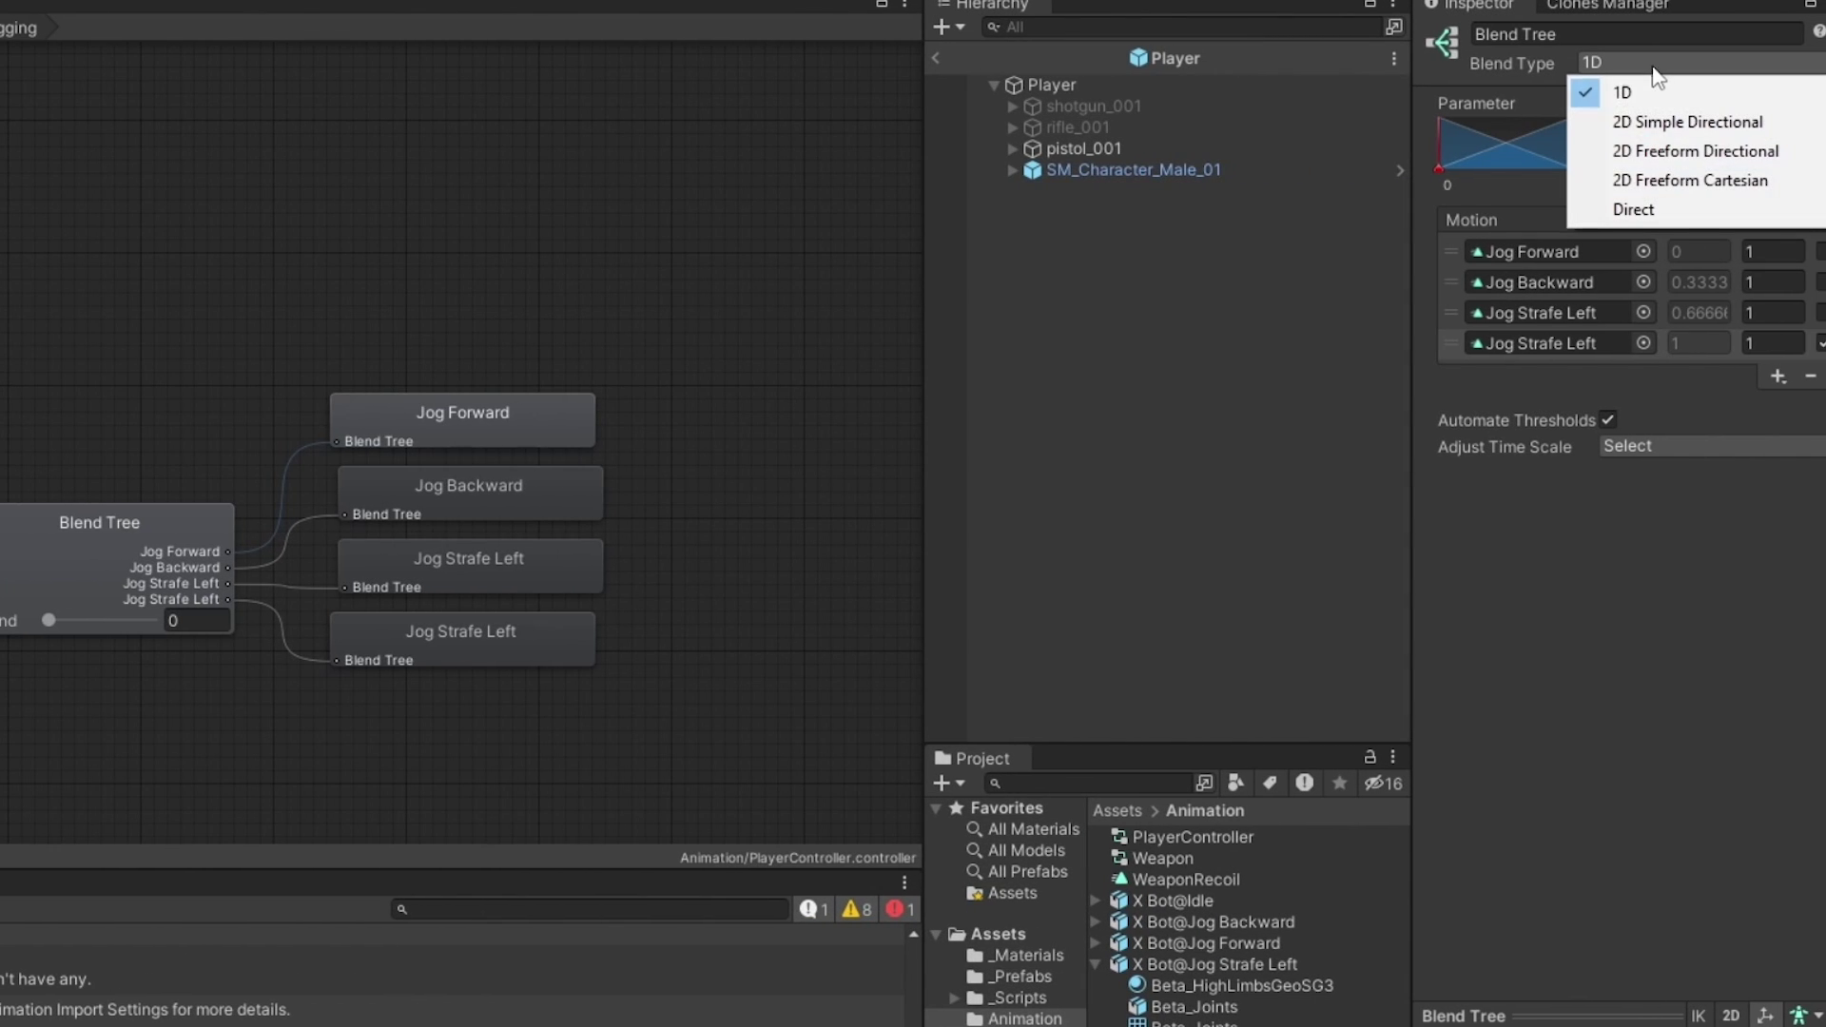
left_click(1617, 118)
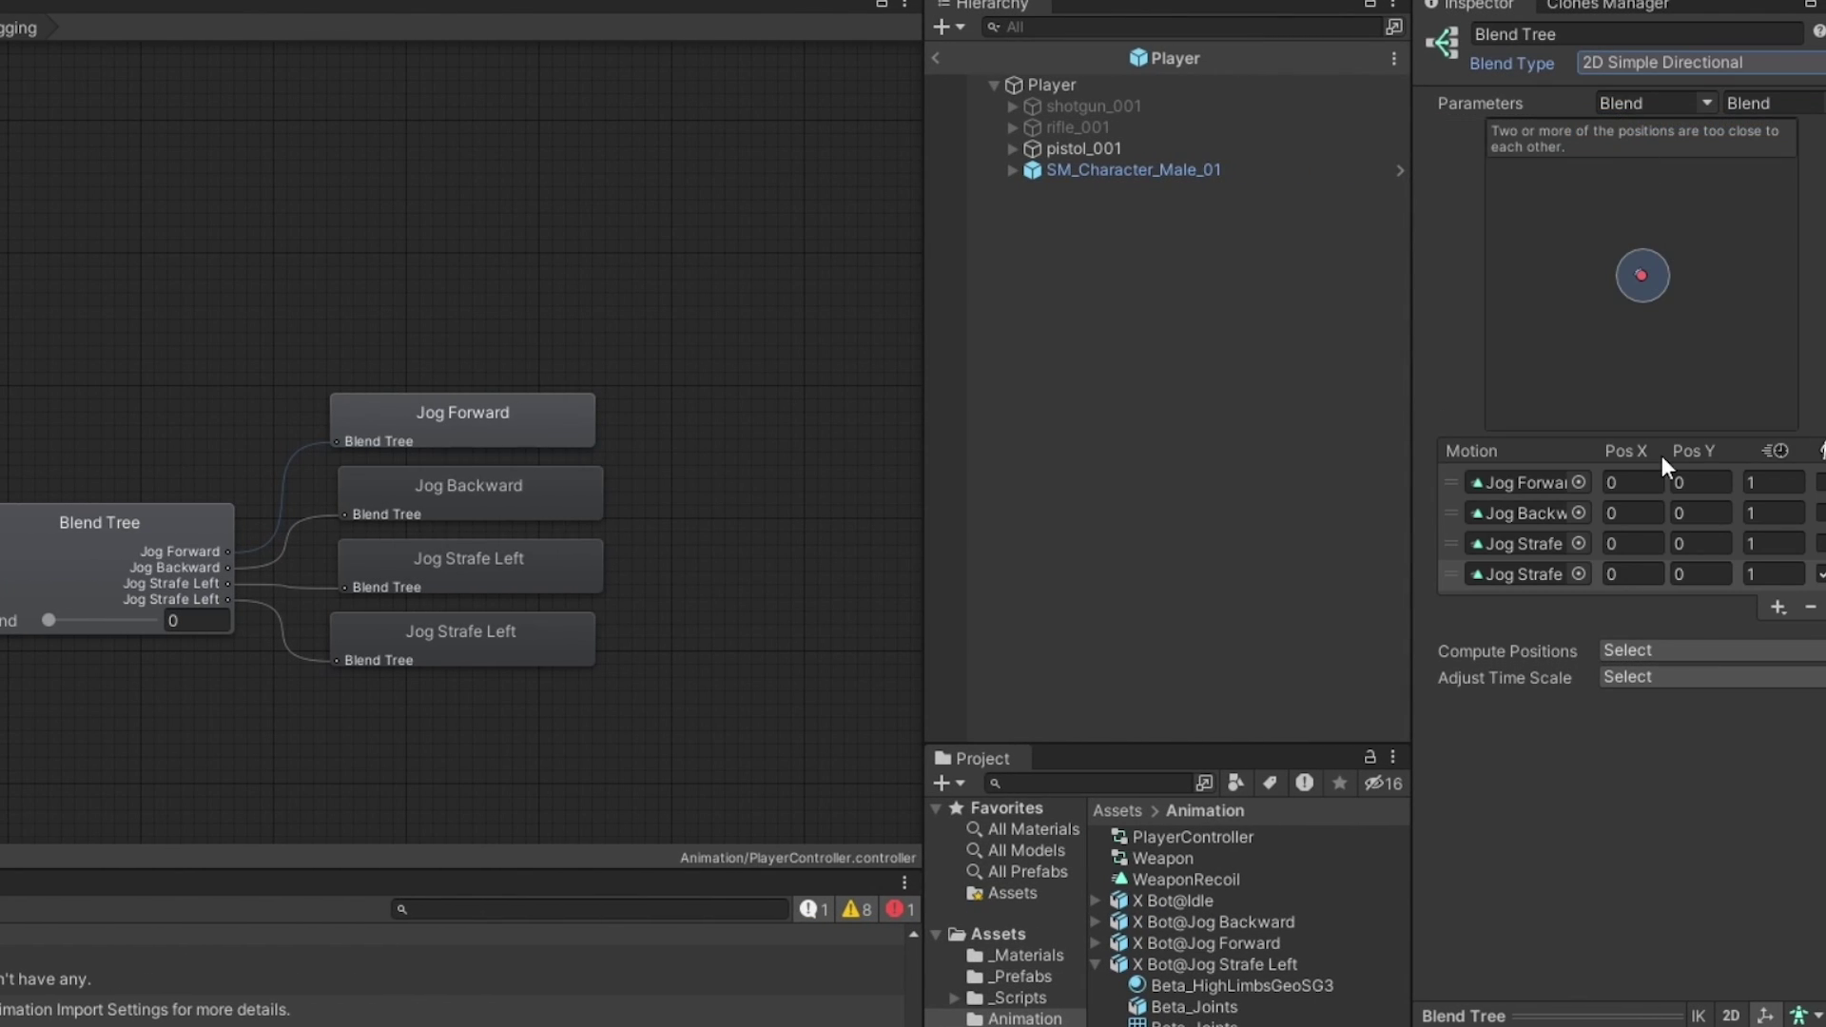
left_click(1655, 103)
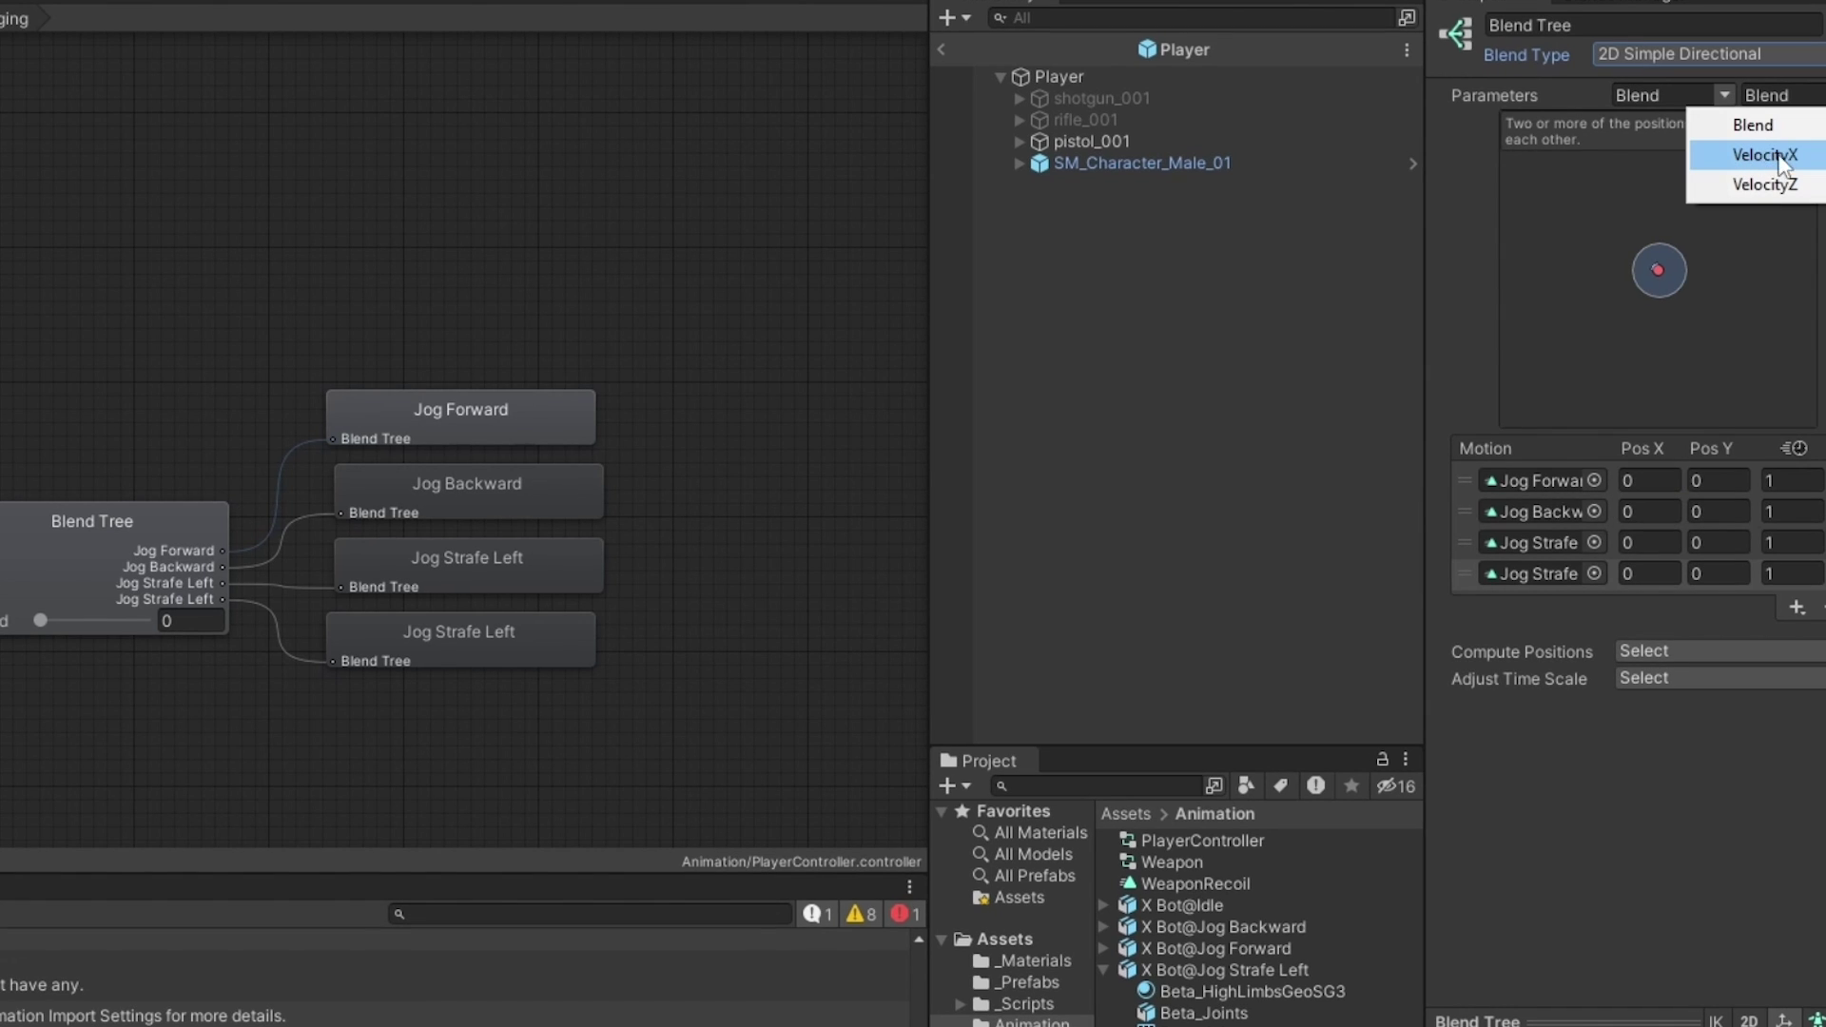
left_click(1750, 154)
left_click(1784, 95)
left_click(1713, 185)
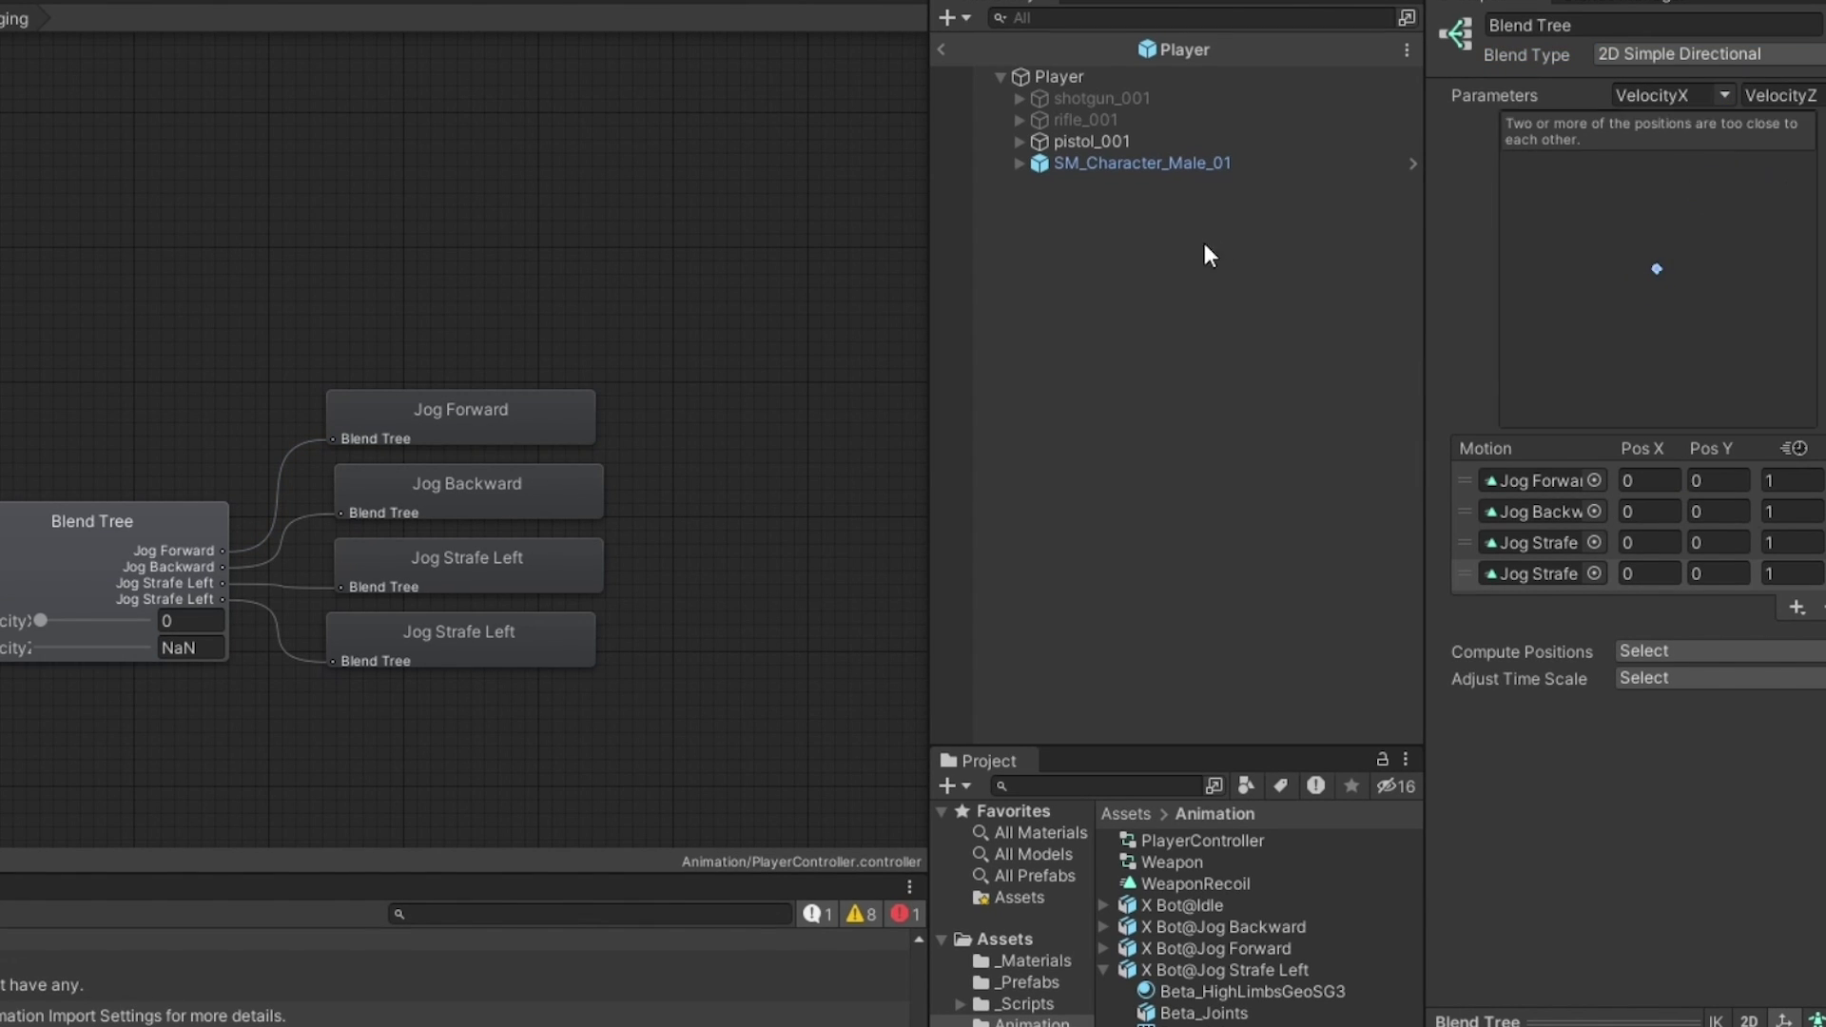
right_click(288, 84)
left_click(328, 100)
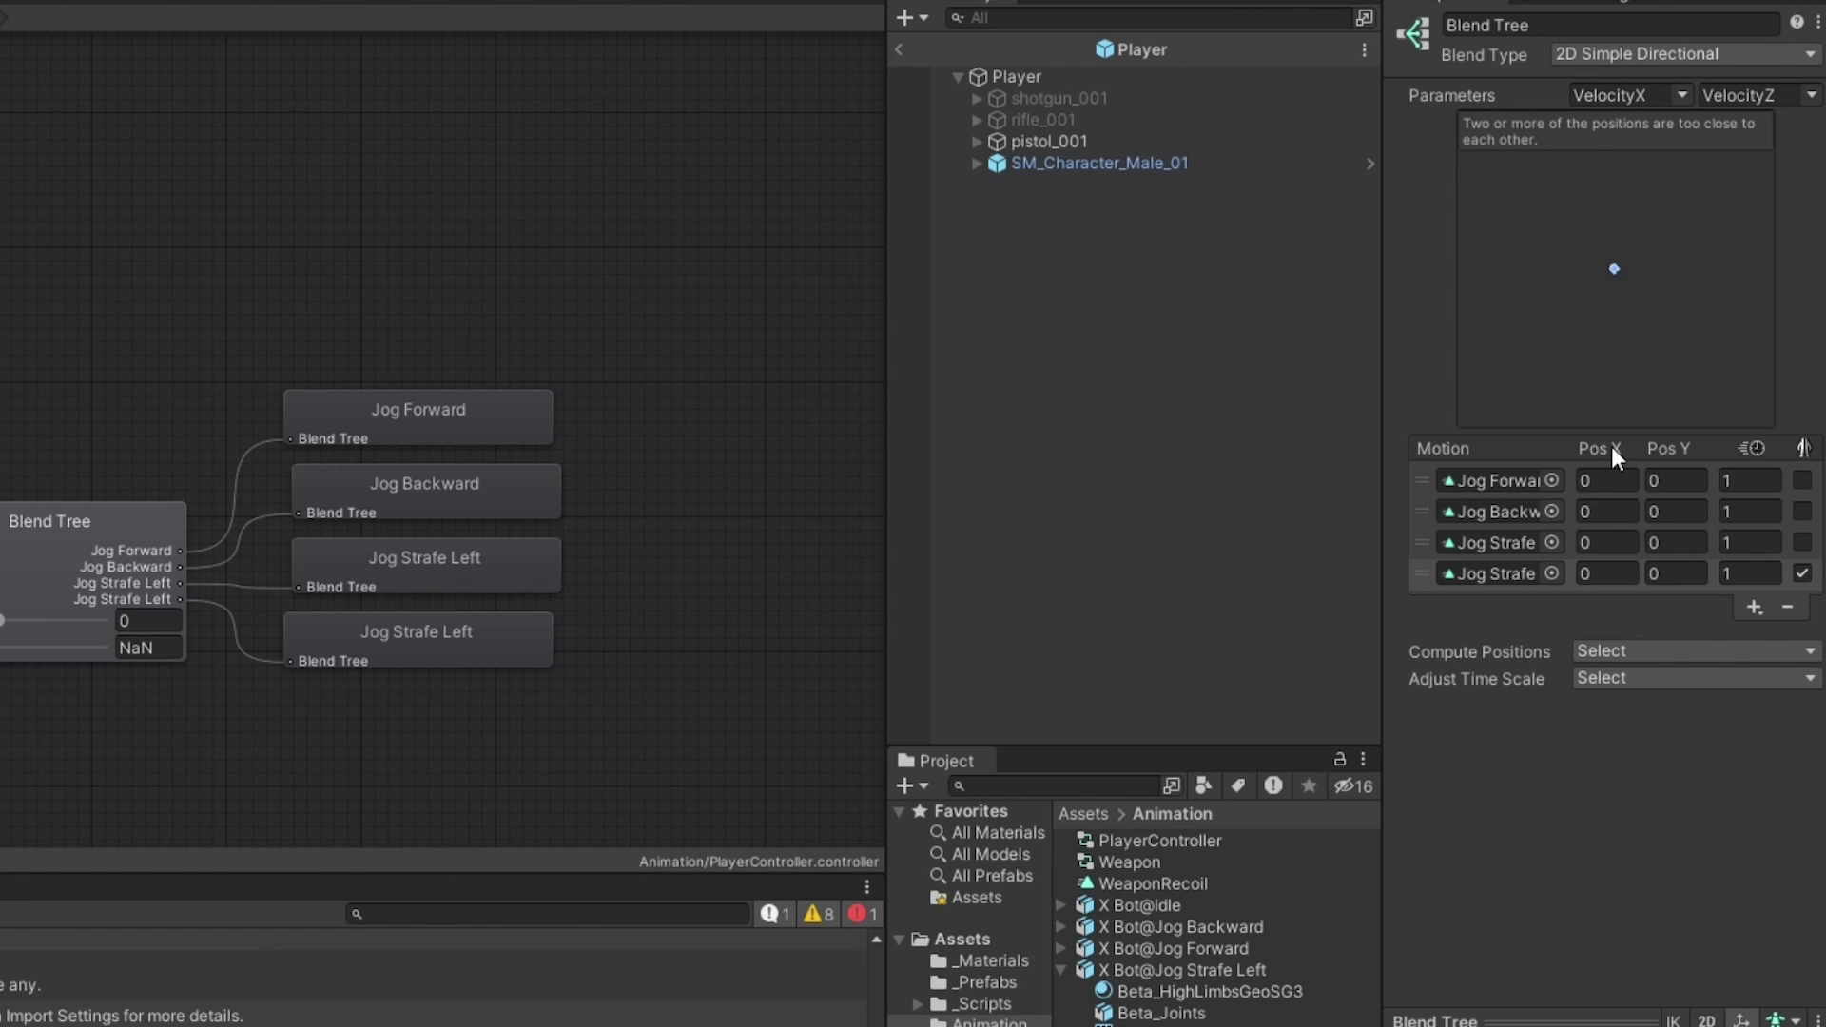
Set the motion positions: Jog Forward Y 1, Jog Backward Y -1, Jog Strafe Left X -1 and the mirrored Jog Strafe Left X 1.
left_click(1696, 481)
type("1")
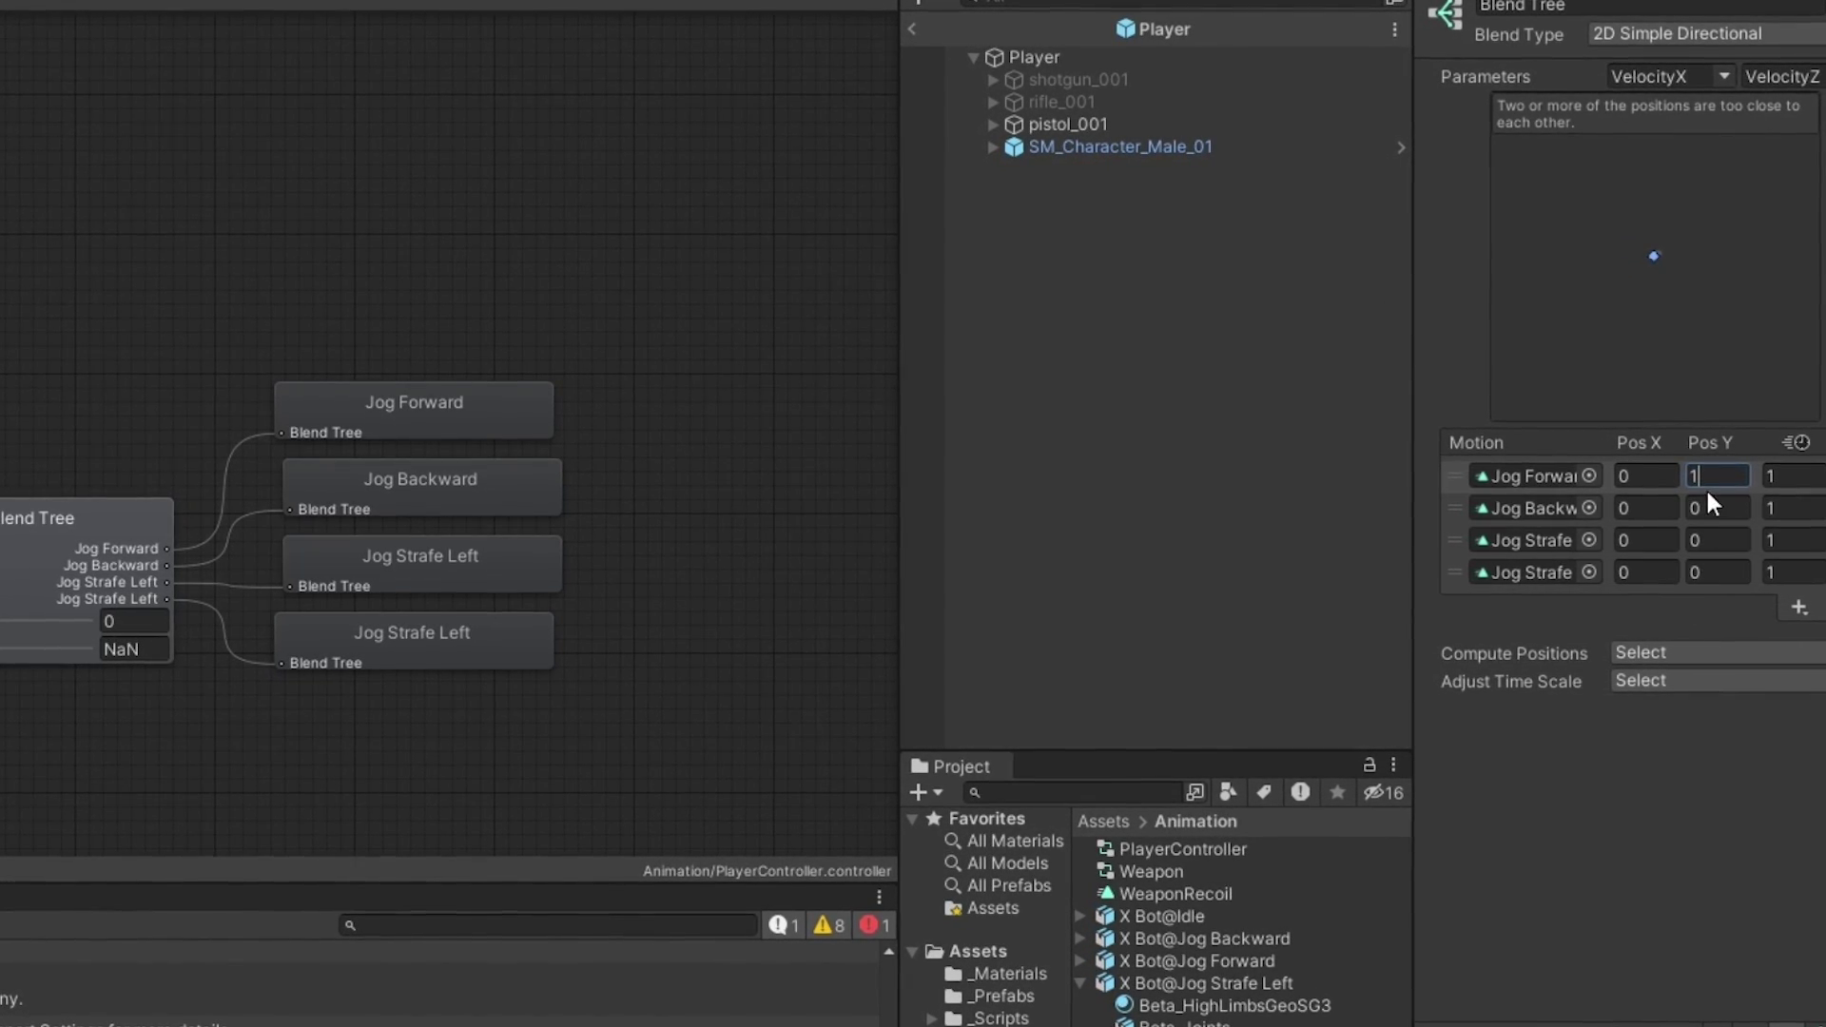
left_click(1715, 511)
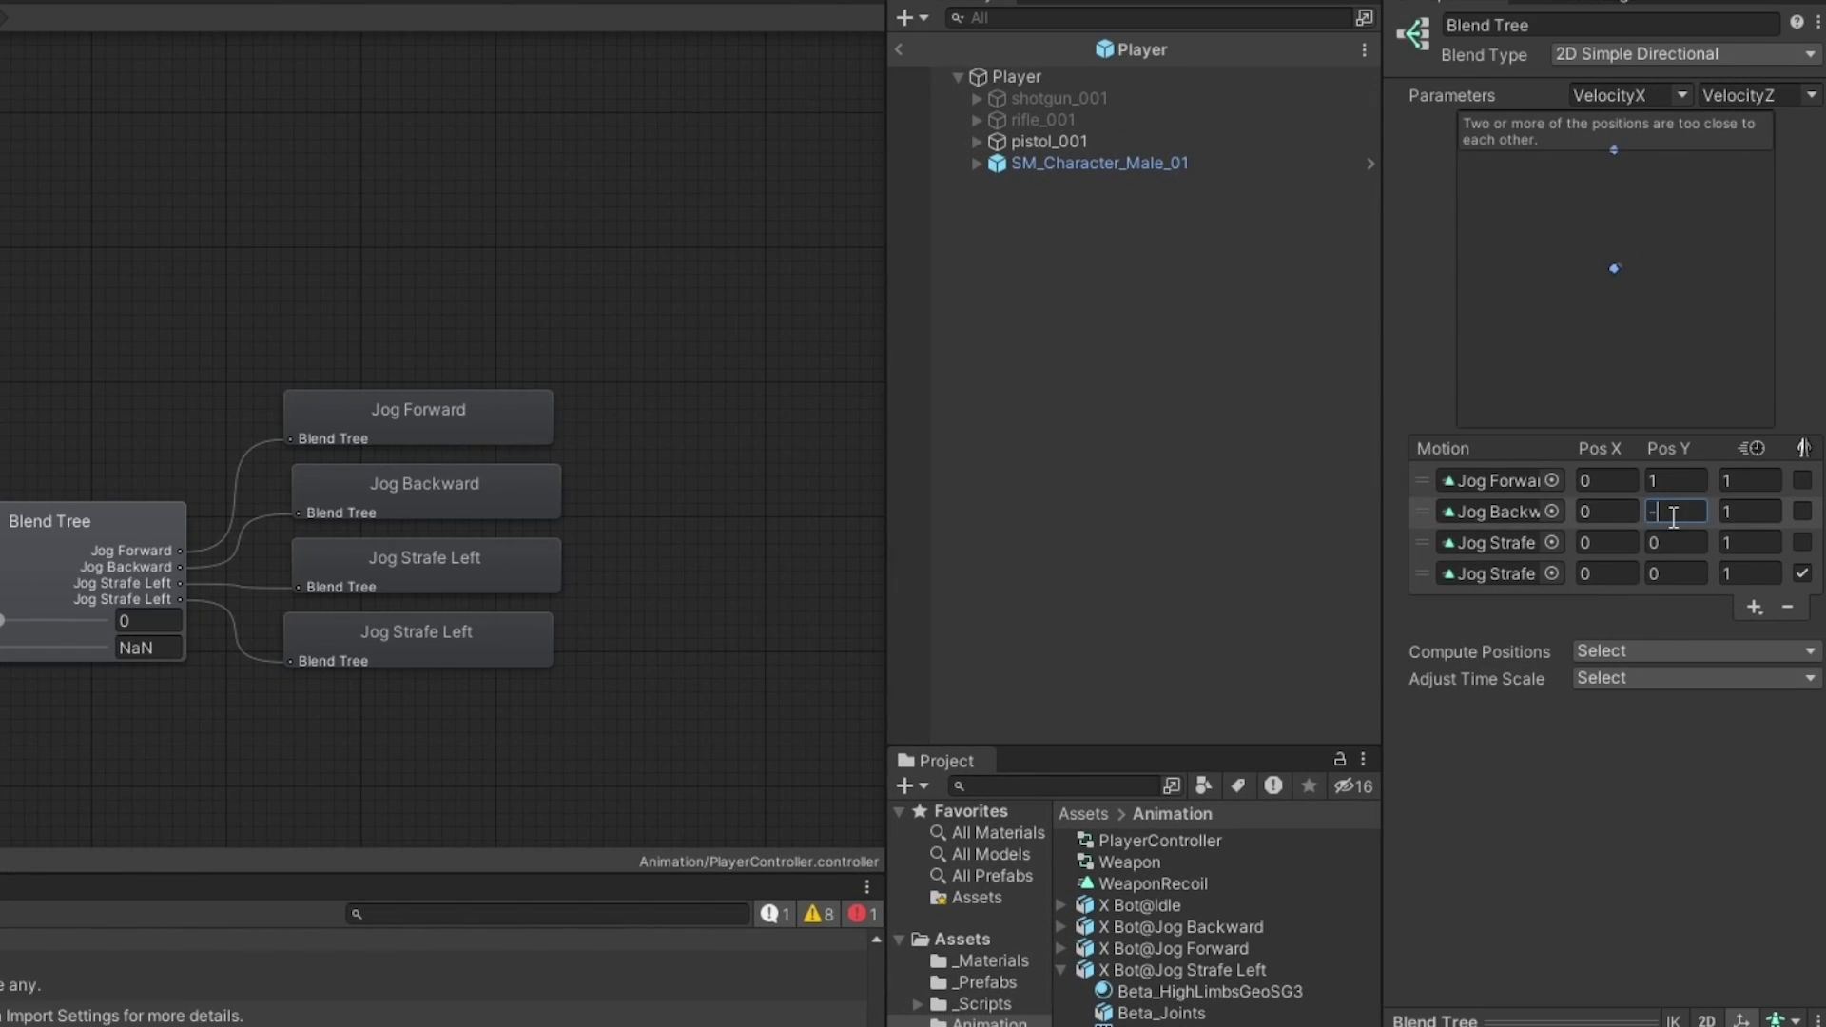
left_click(1603, 543)
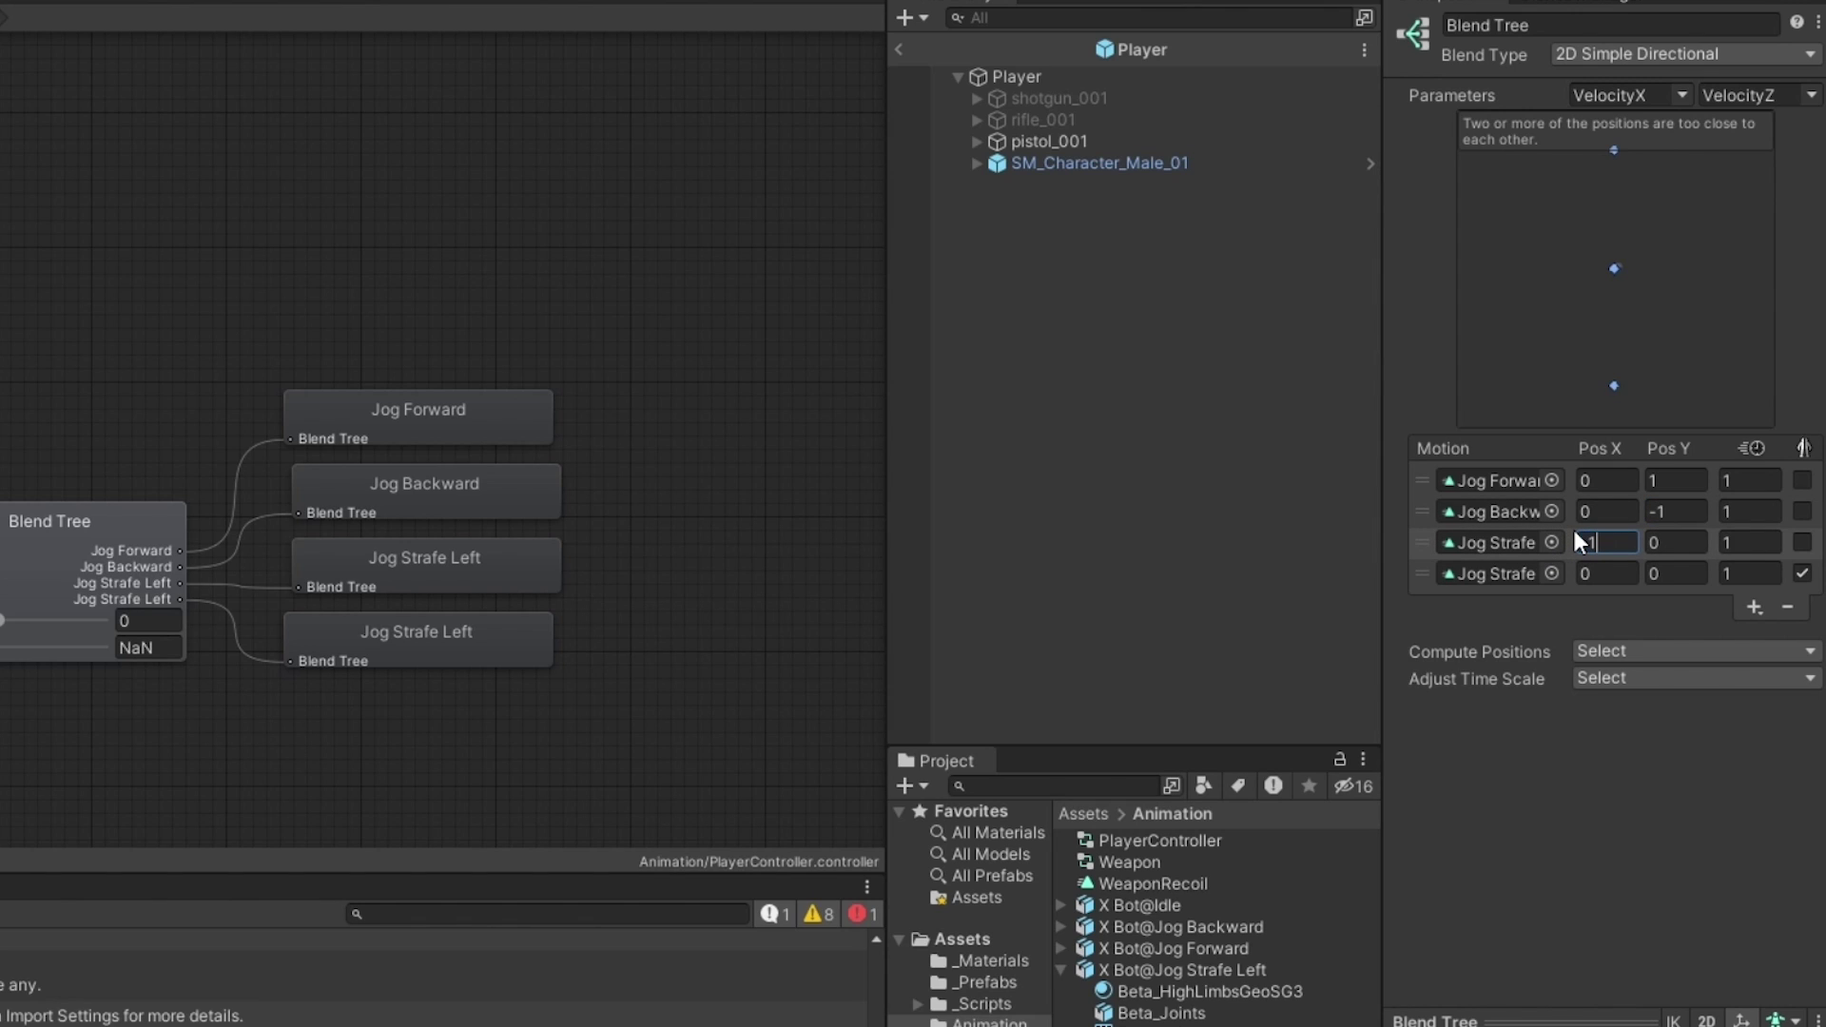
type("-1")
left_click(1603, 573)
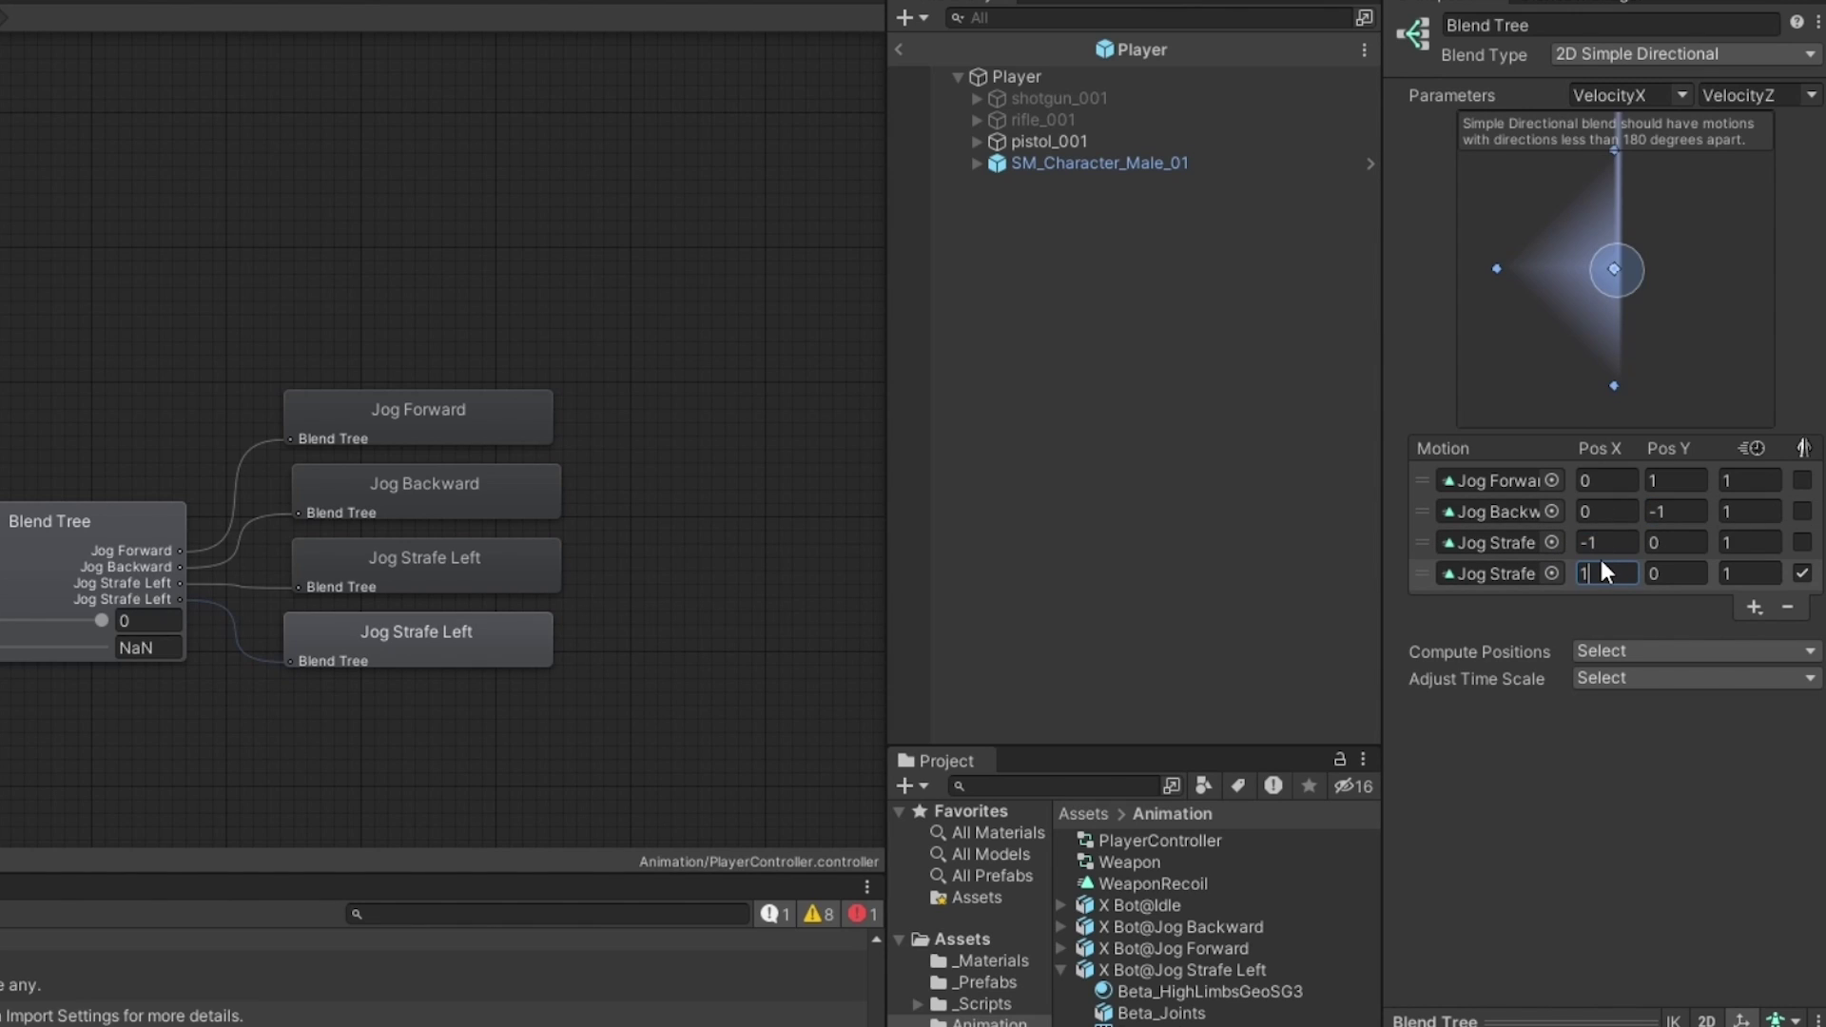
left_click(1674, 573)
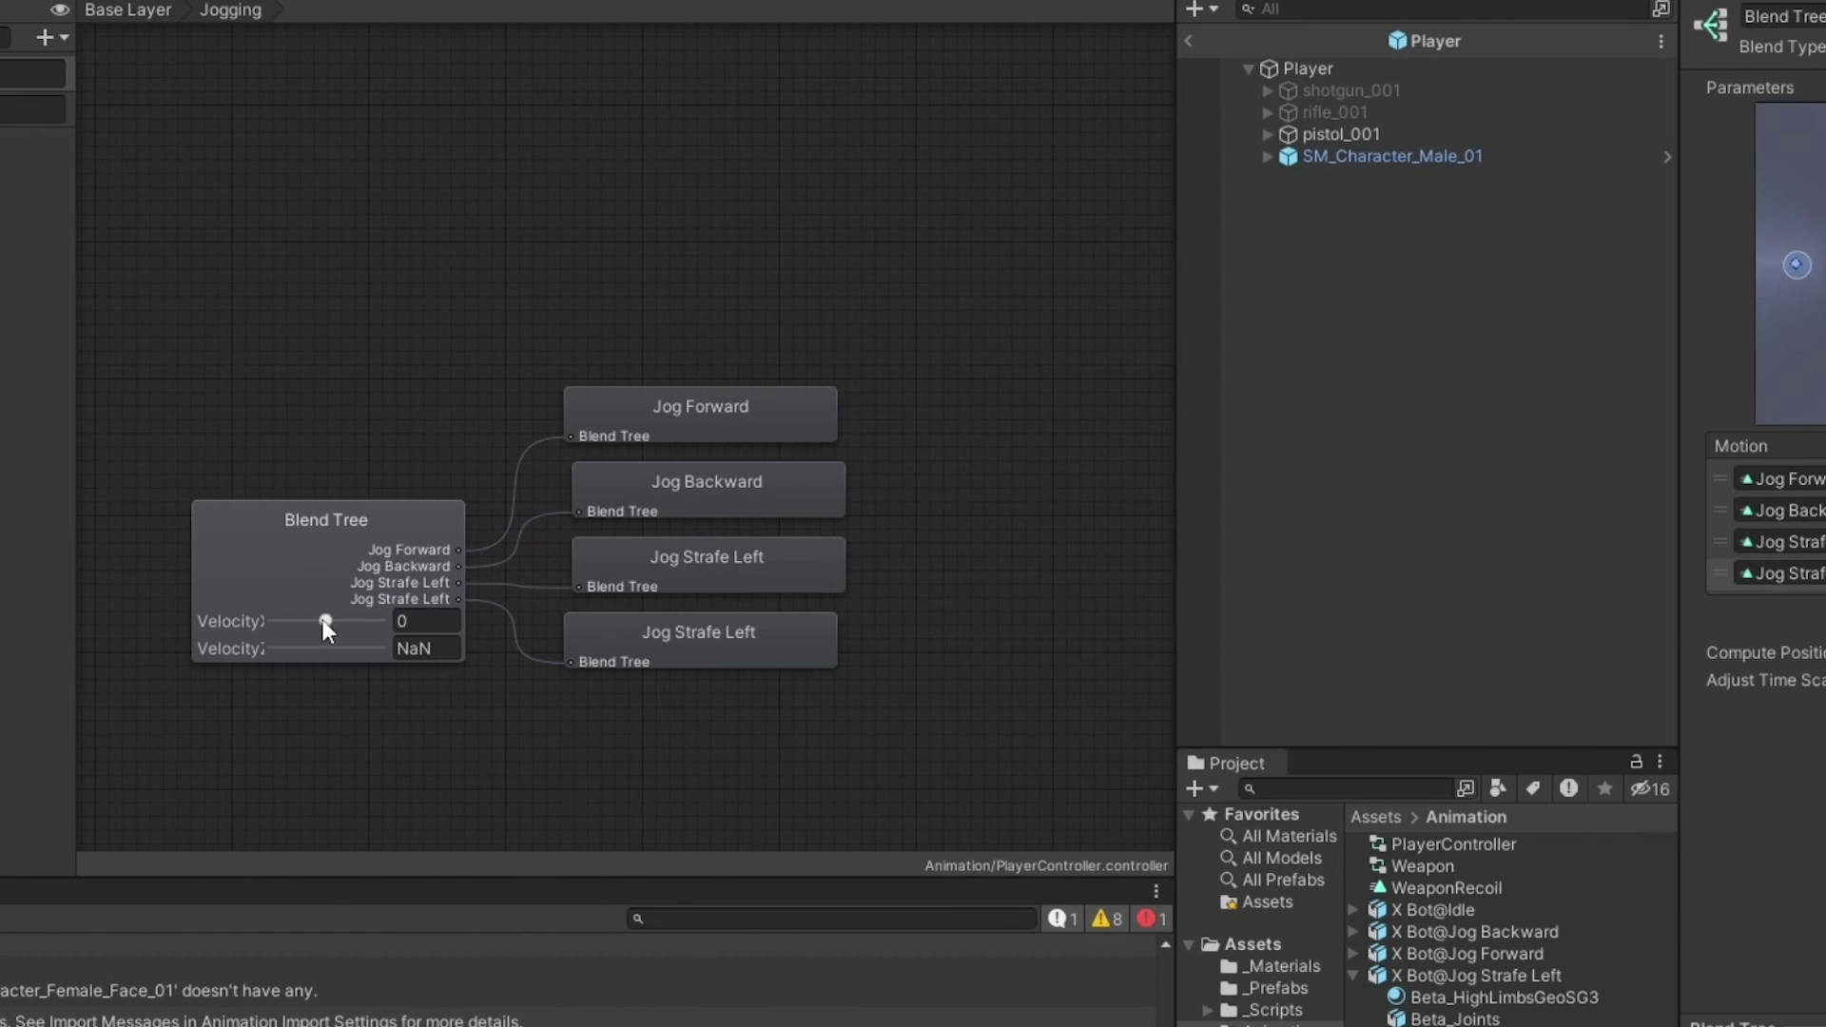
Preview the blend tree with VelocityX and VelocityZ both raised to 1, and inspect the mirrored Jog Strafe Left clip.
left_click_drag(38, 620, 50, 620)
right_click(335, 647)
left_click_drag(335, 620, 413, 653)
left_click(434, 648)
left_click(435, 648)
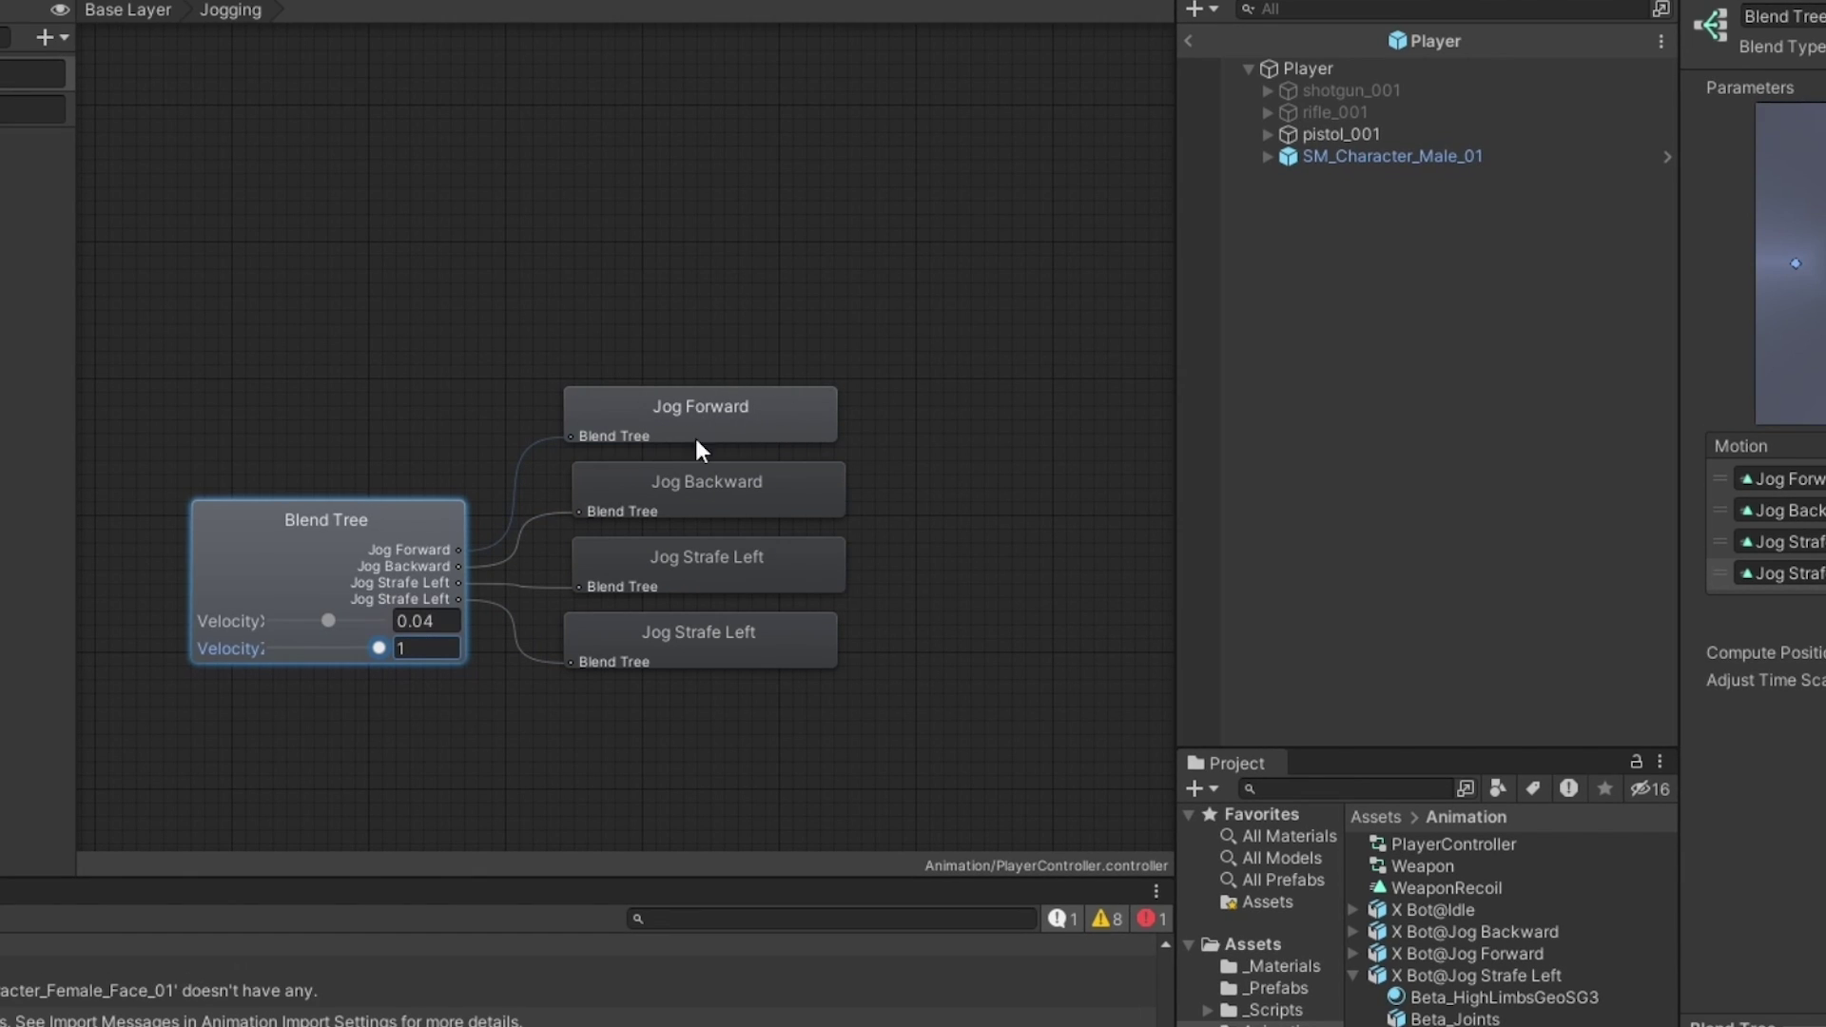
left_click_drag(328, 619, 354, 621)
left_click(702, 641)
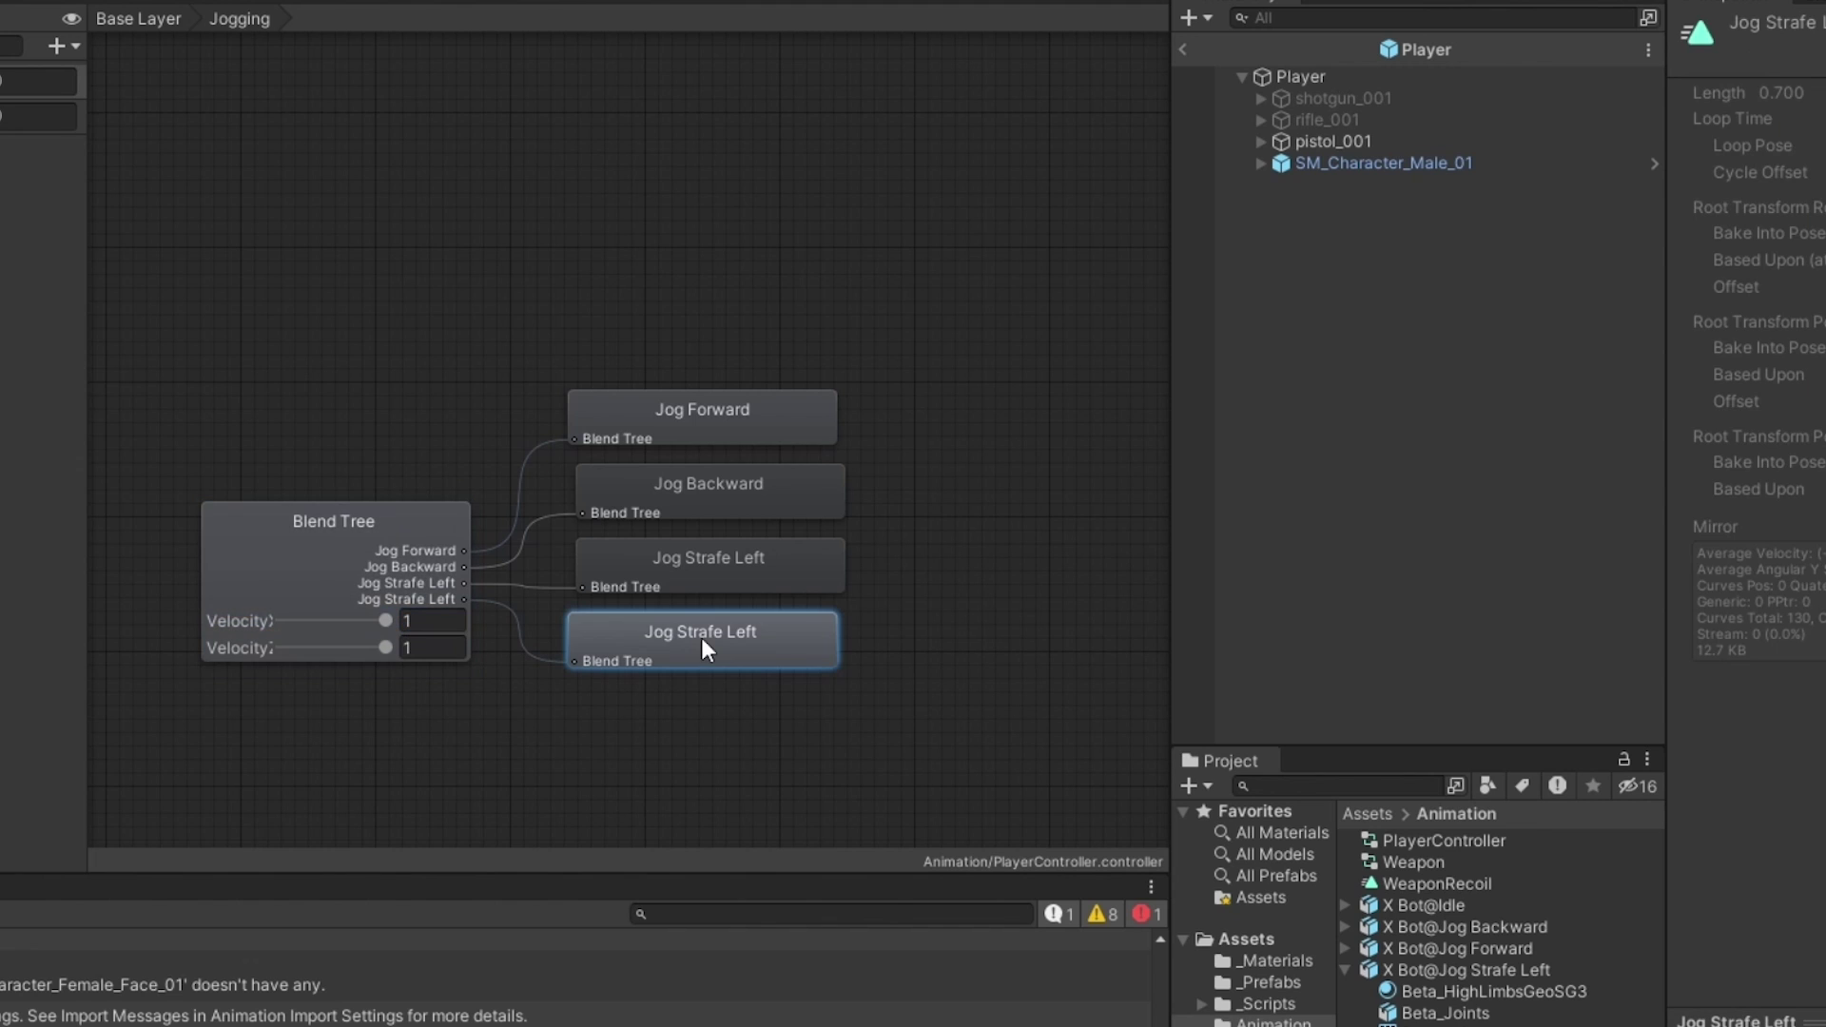
Inspect the blend tree's motion positions, and preview the blend with VelocityX and VelocityZ both at -1.
left_click(466, 567)
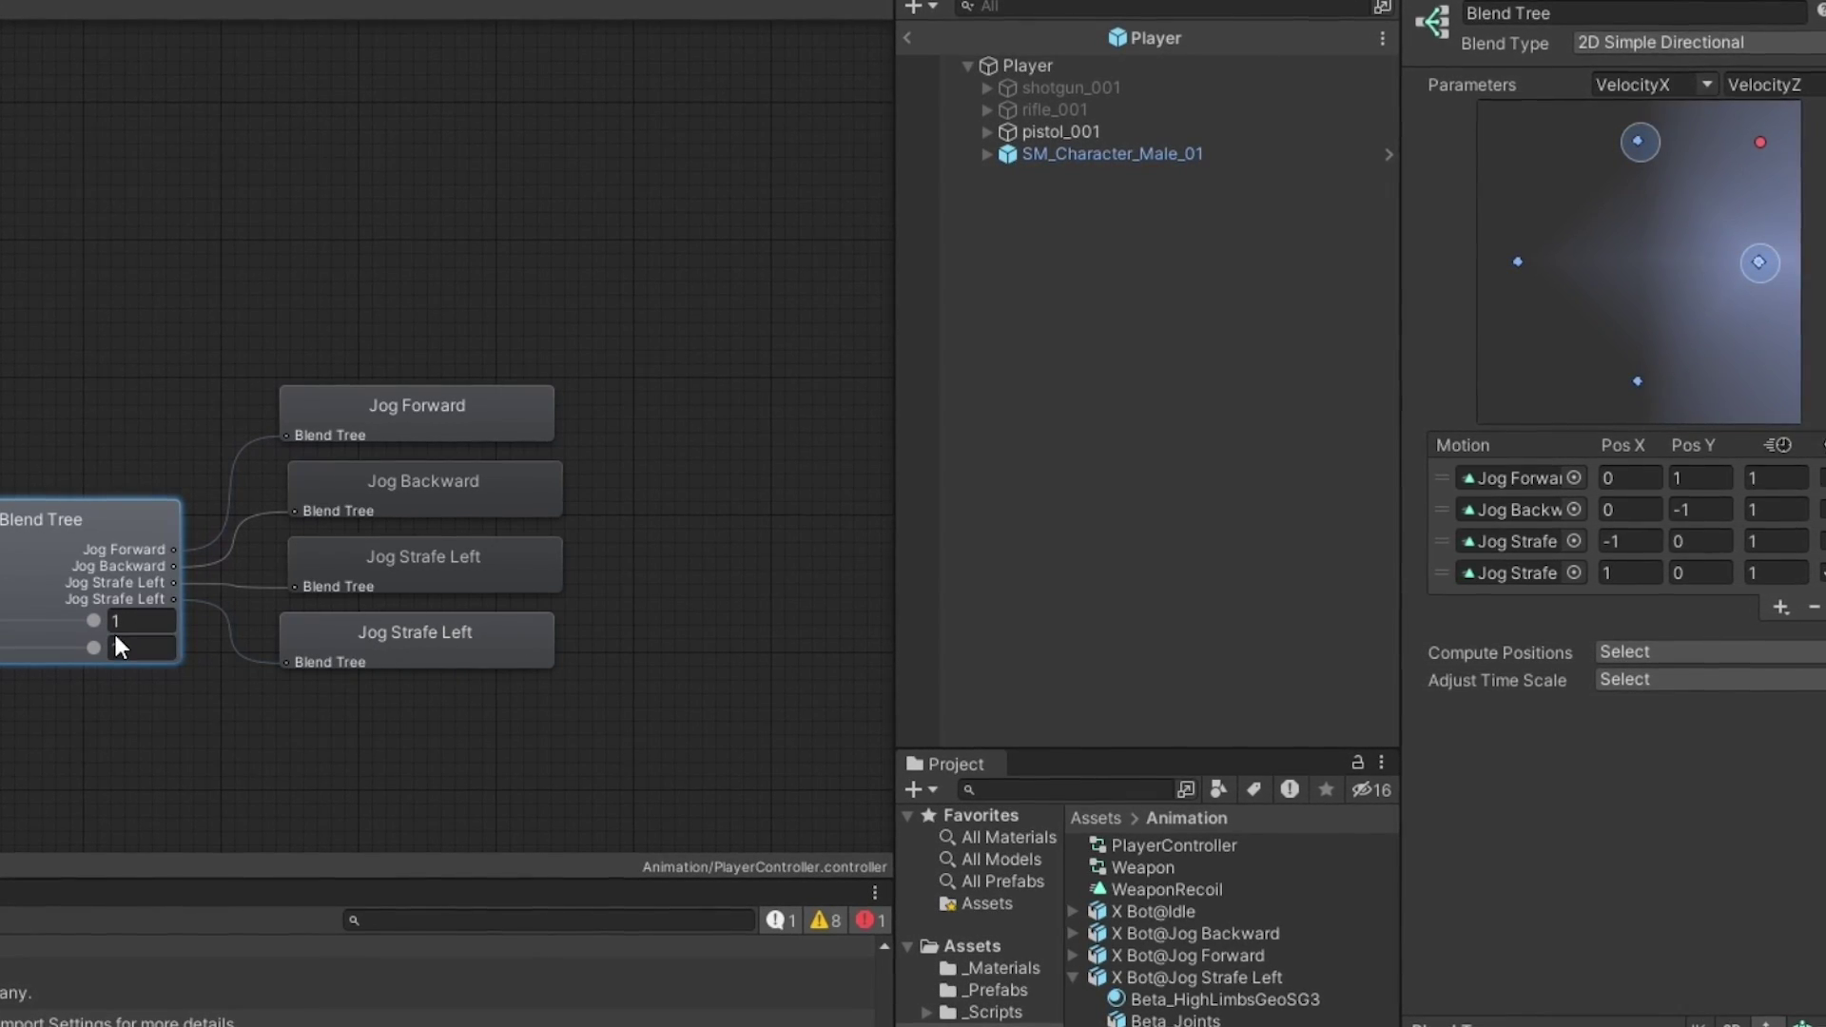
left_click(388, 426)
left_click(427, 632)
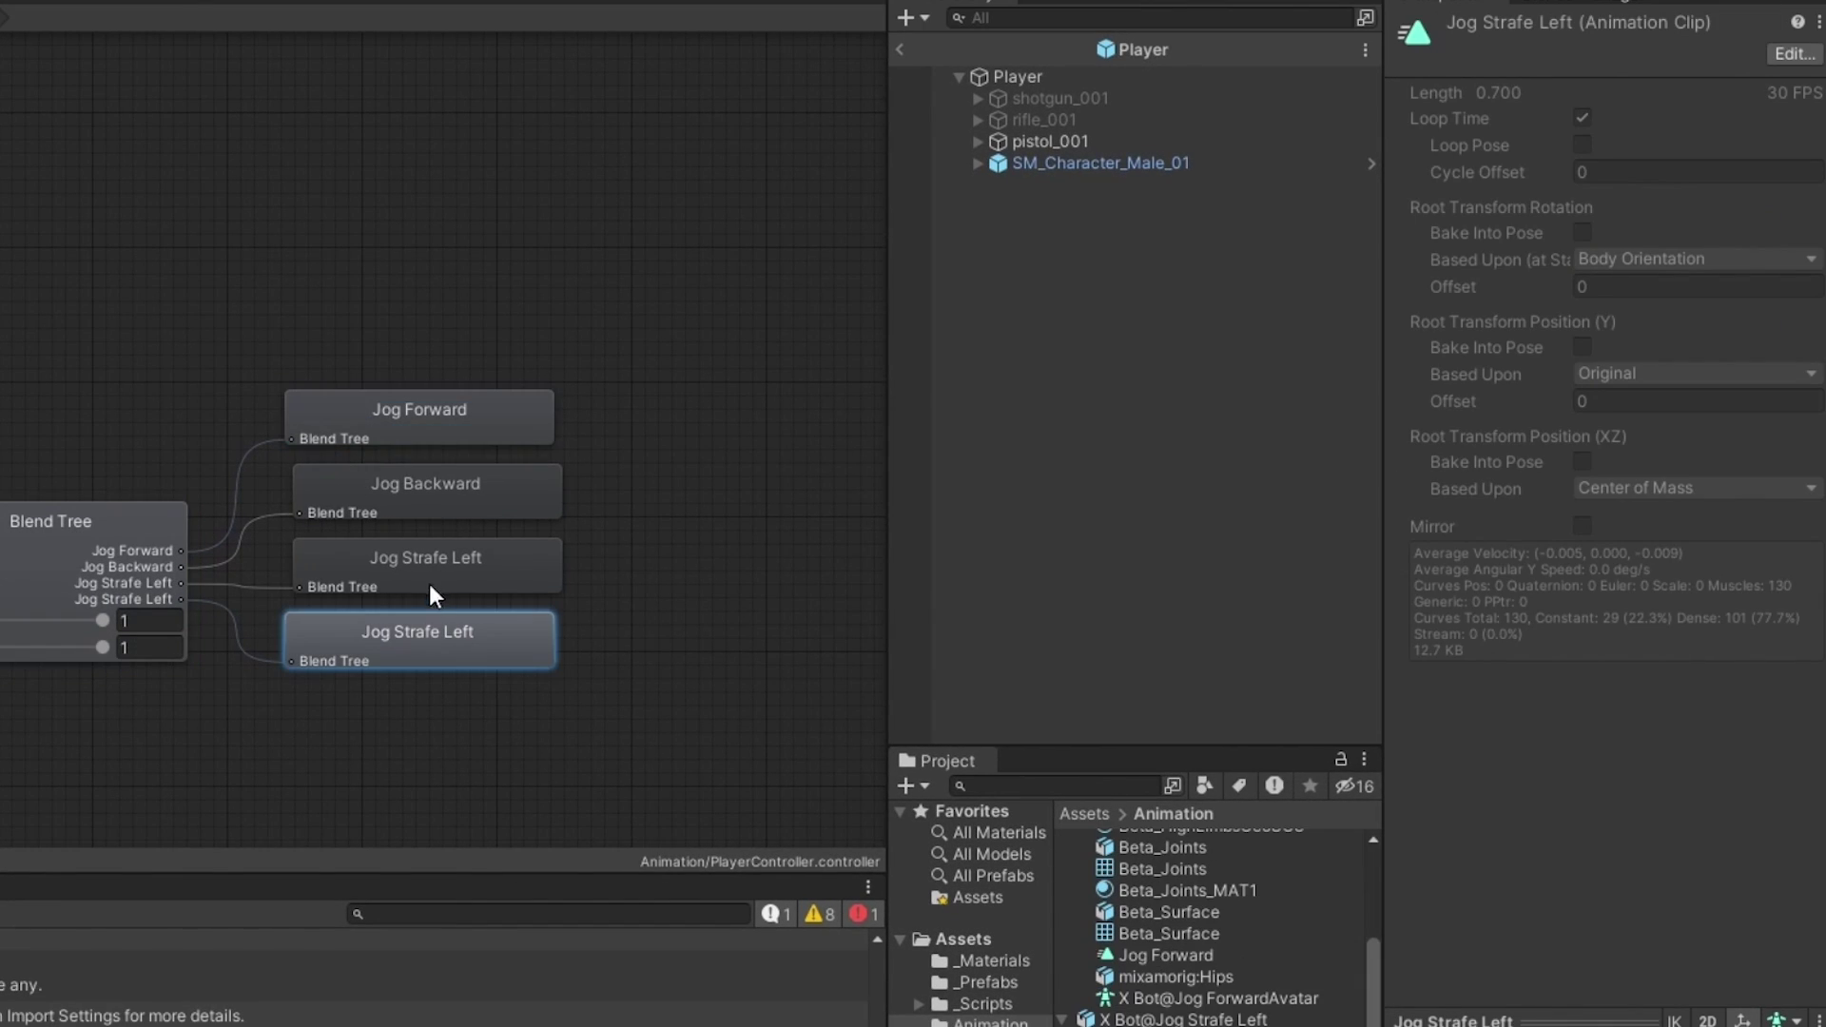
left_click_drag(104, 620, 3, 618)
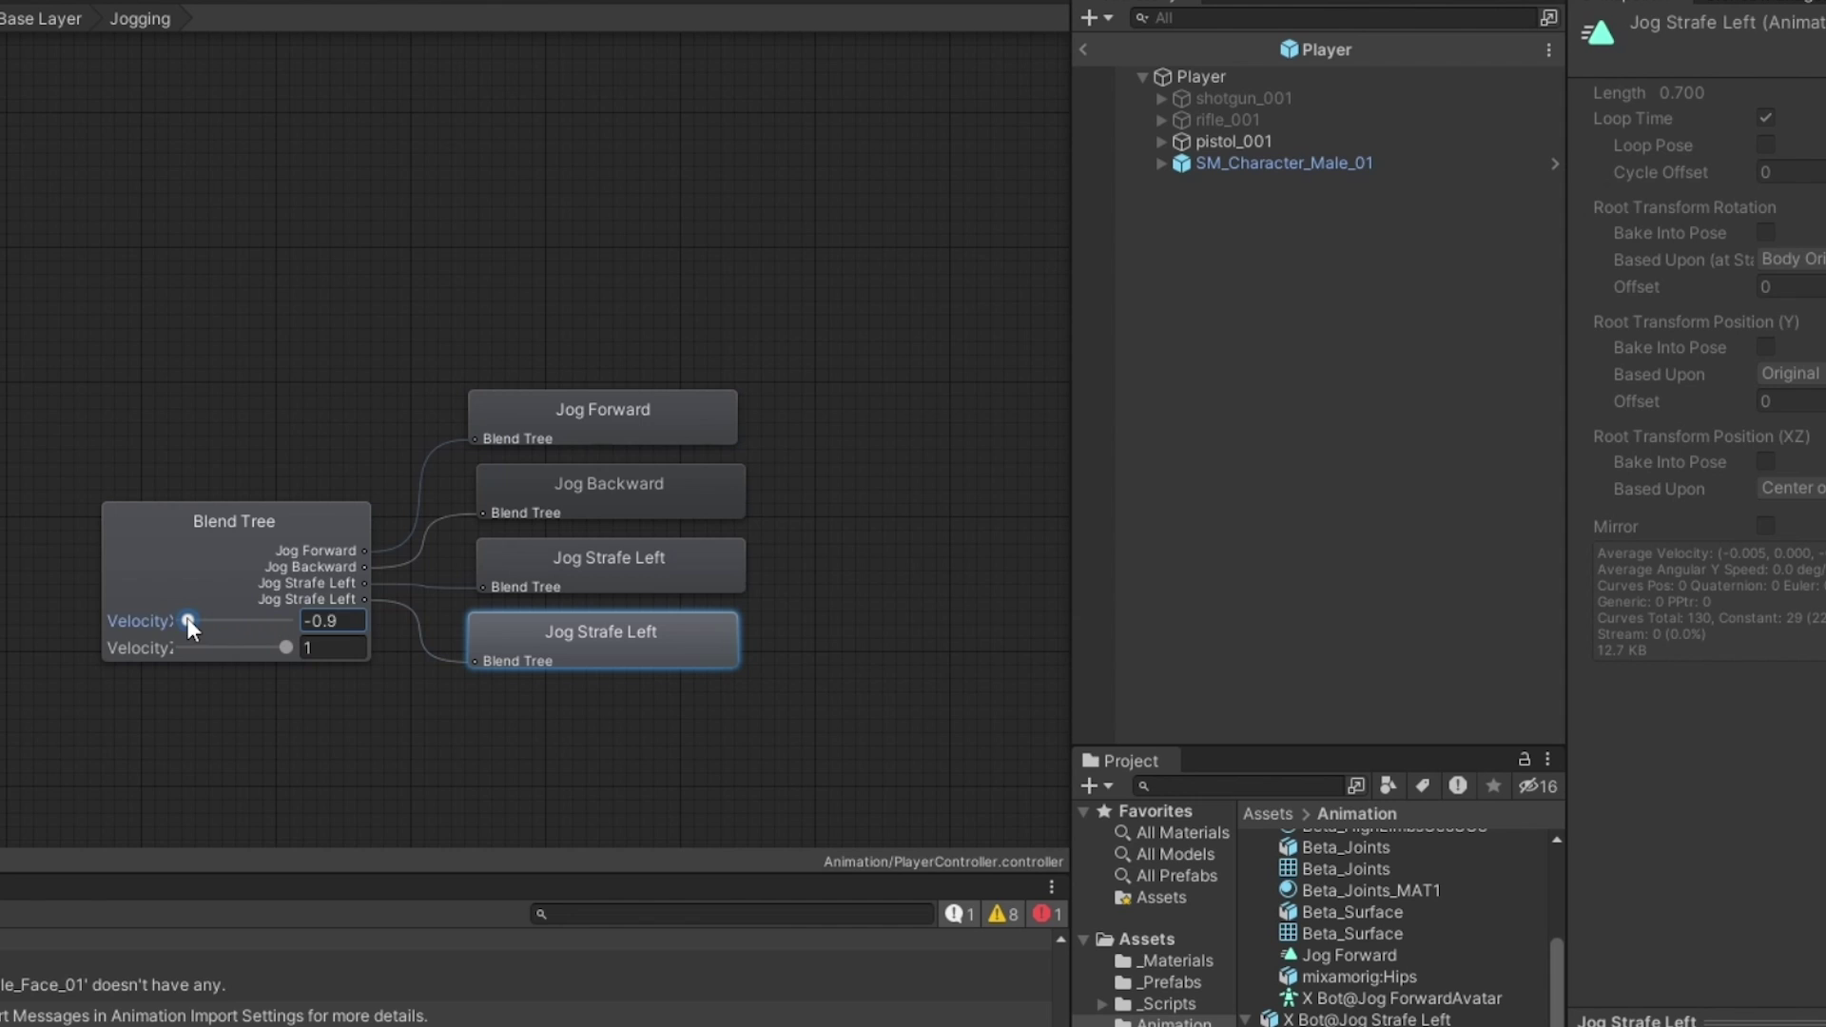
left_click_drag(285, 647, 150, 649)
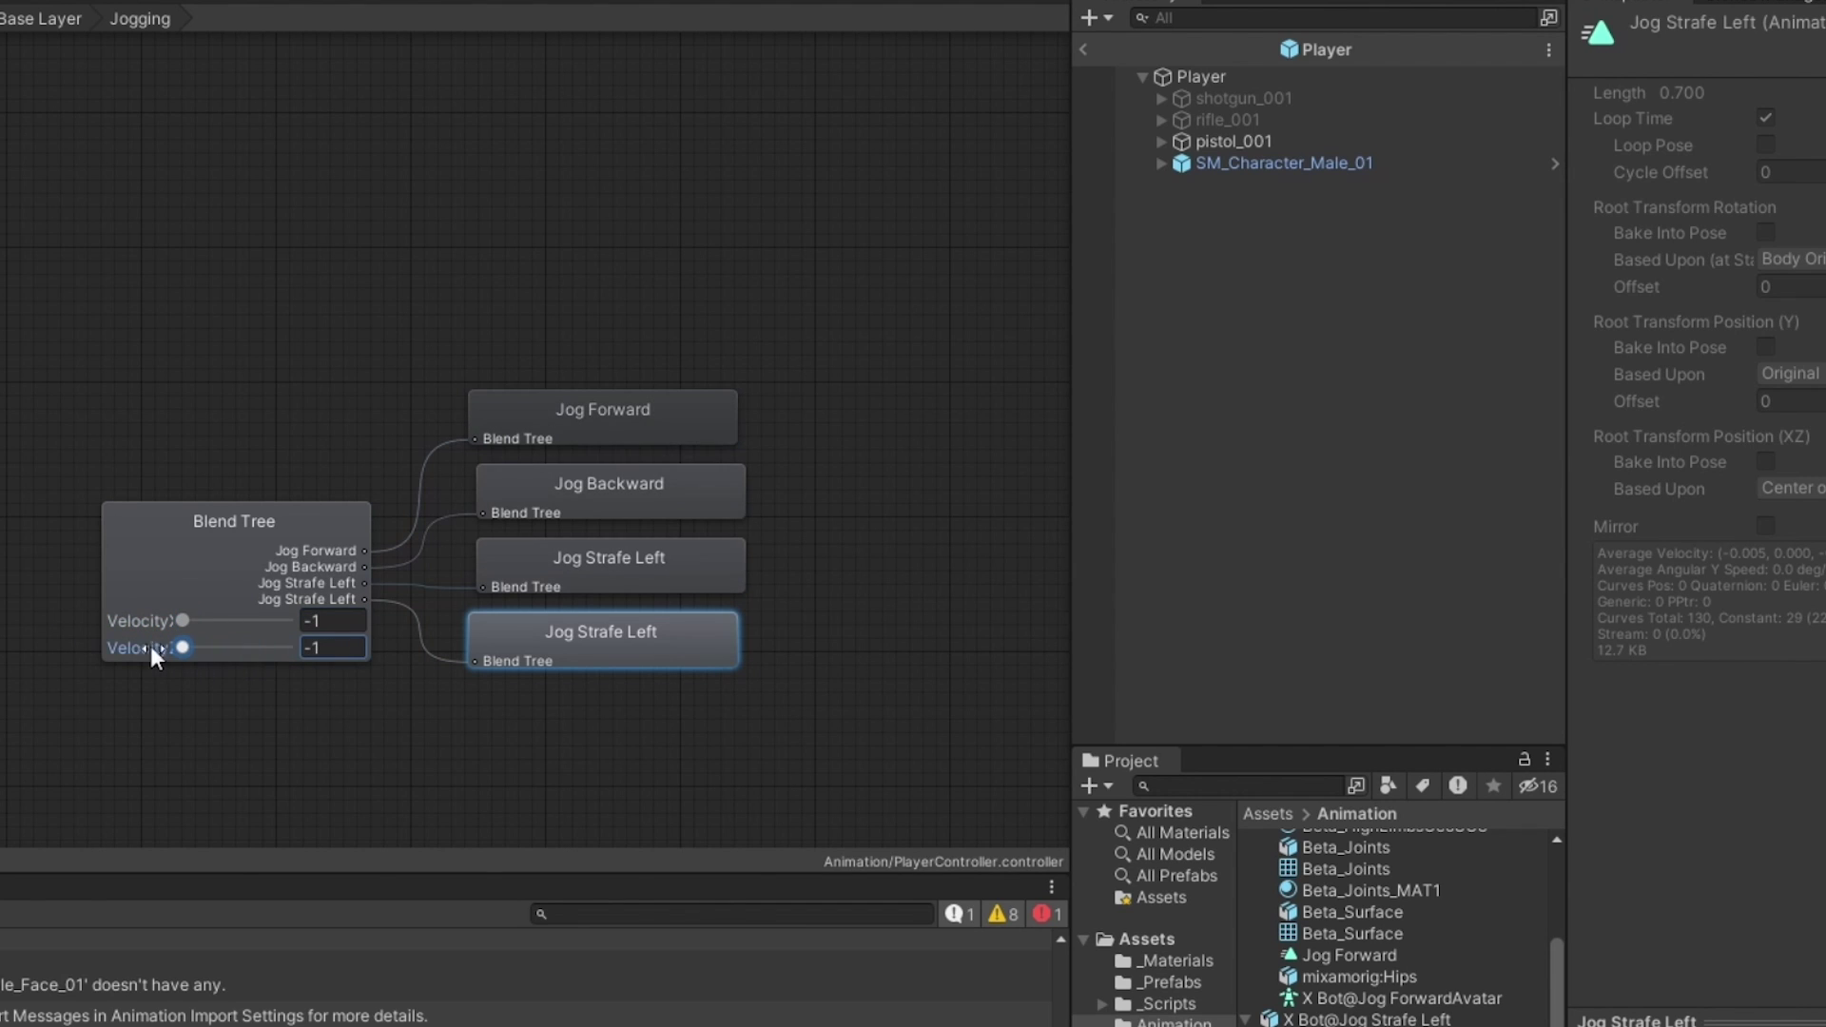
Reset the blend preview's VelocityX and VelocityZ to 0, and review the two velocity parameters.
left_click(339, 648)
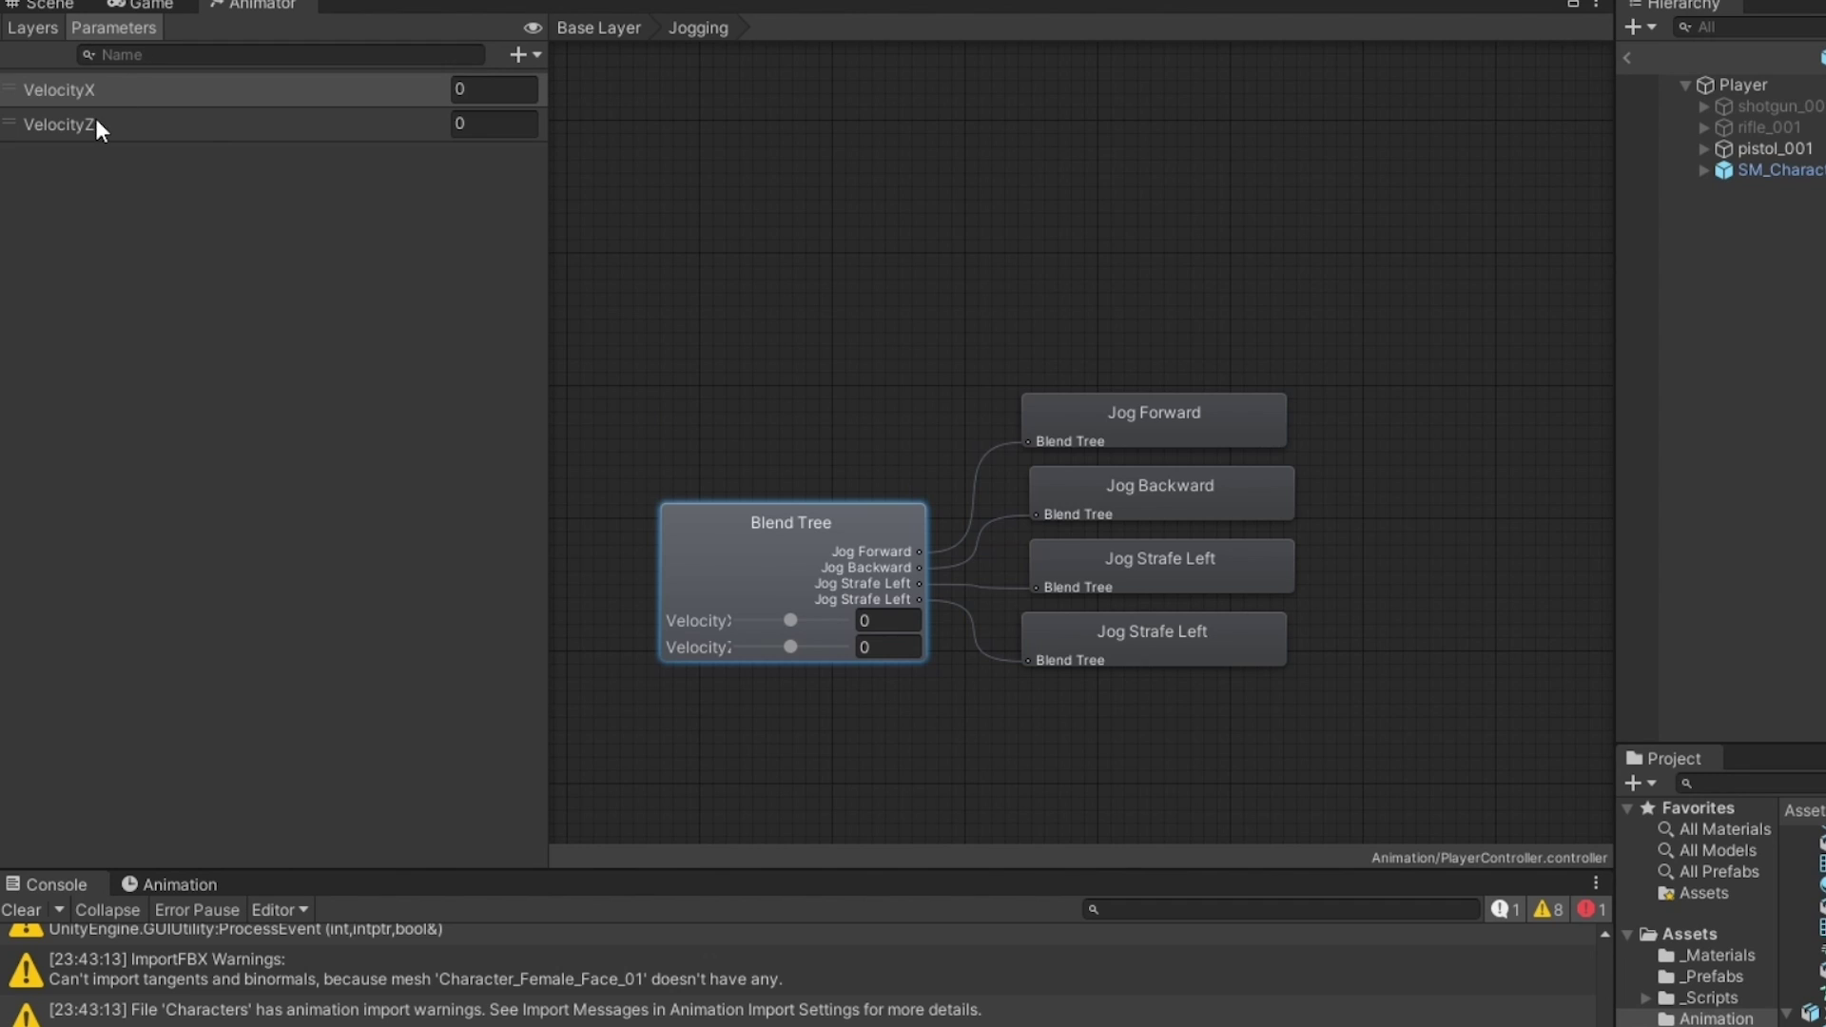
left_click(103, 92)
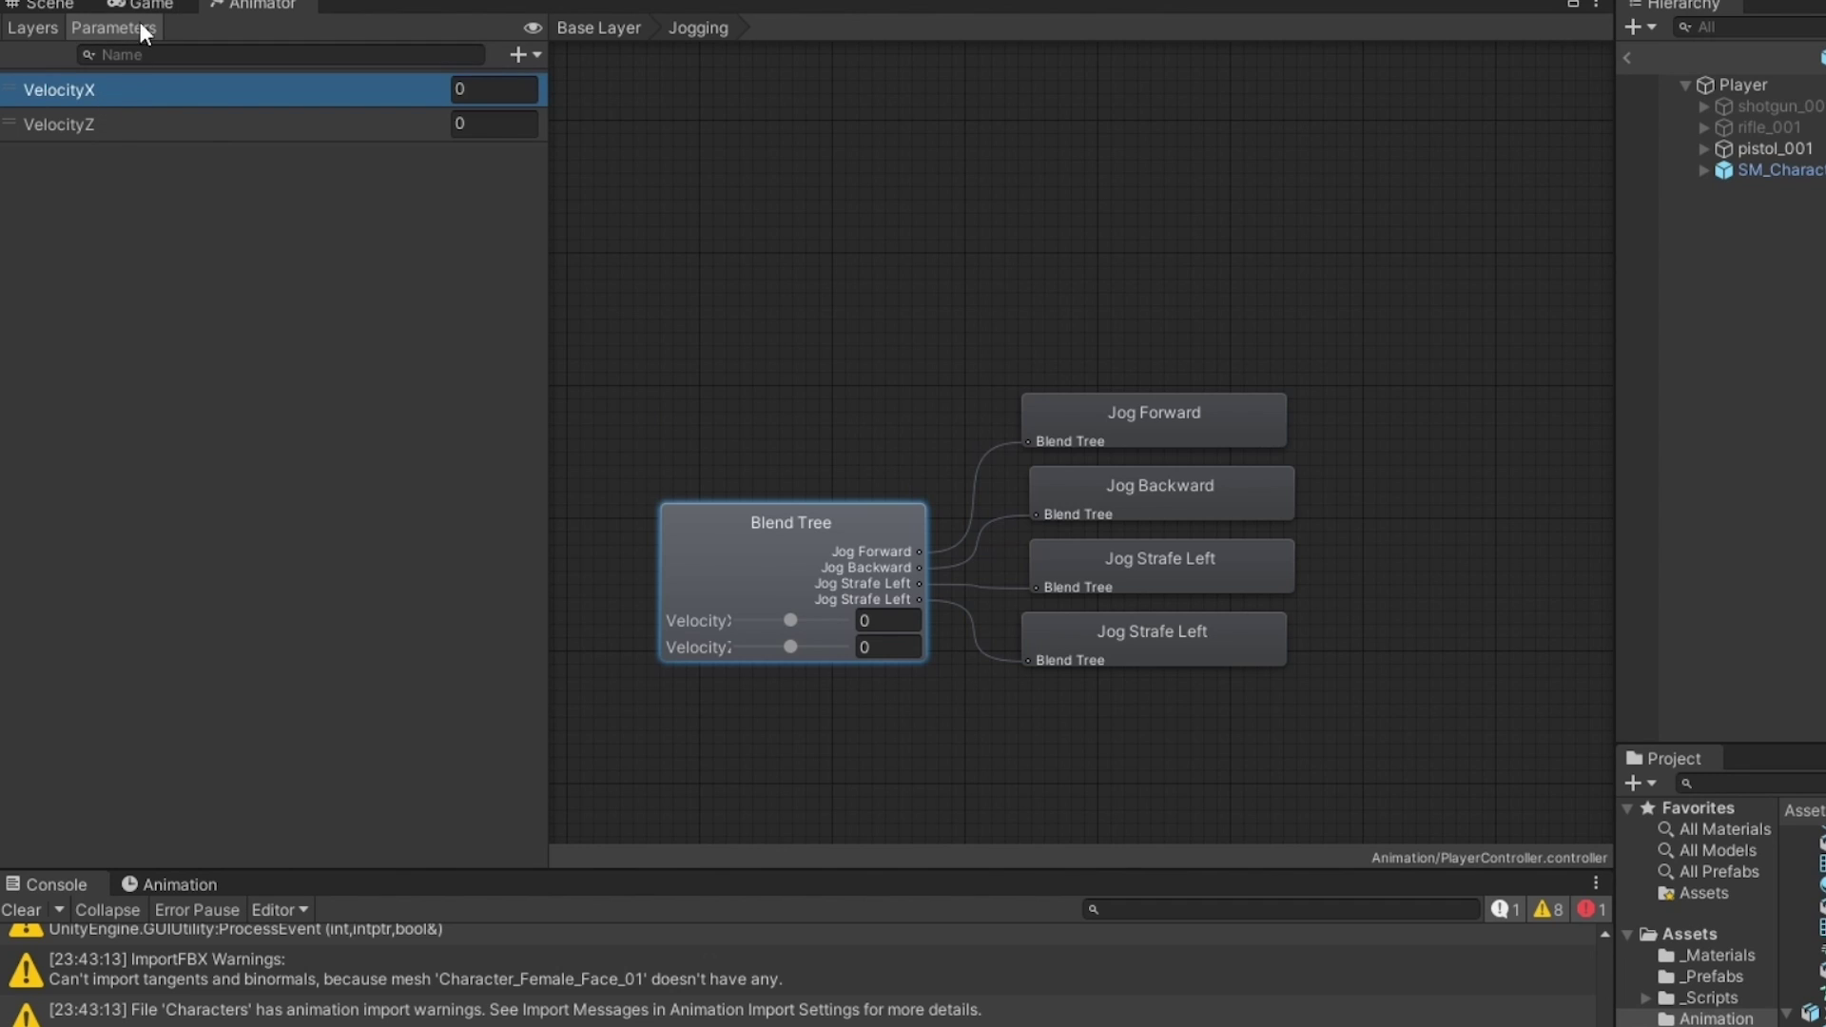
left_click(113, 123)
left_click(84, 89)
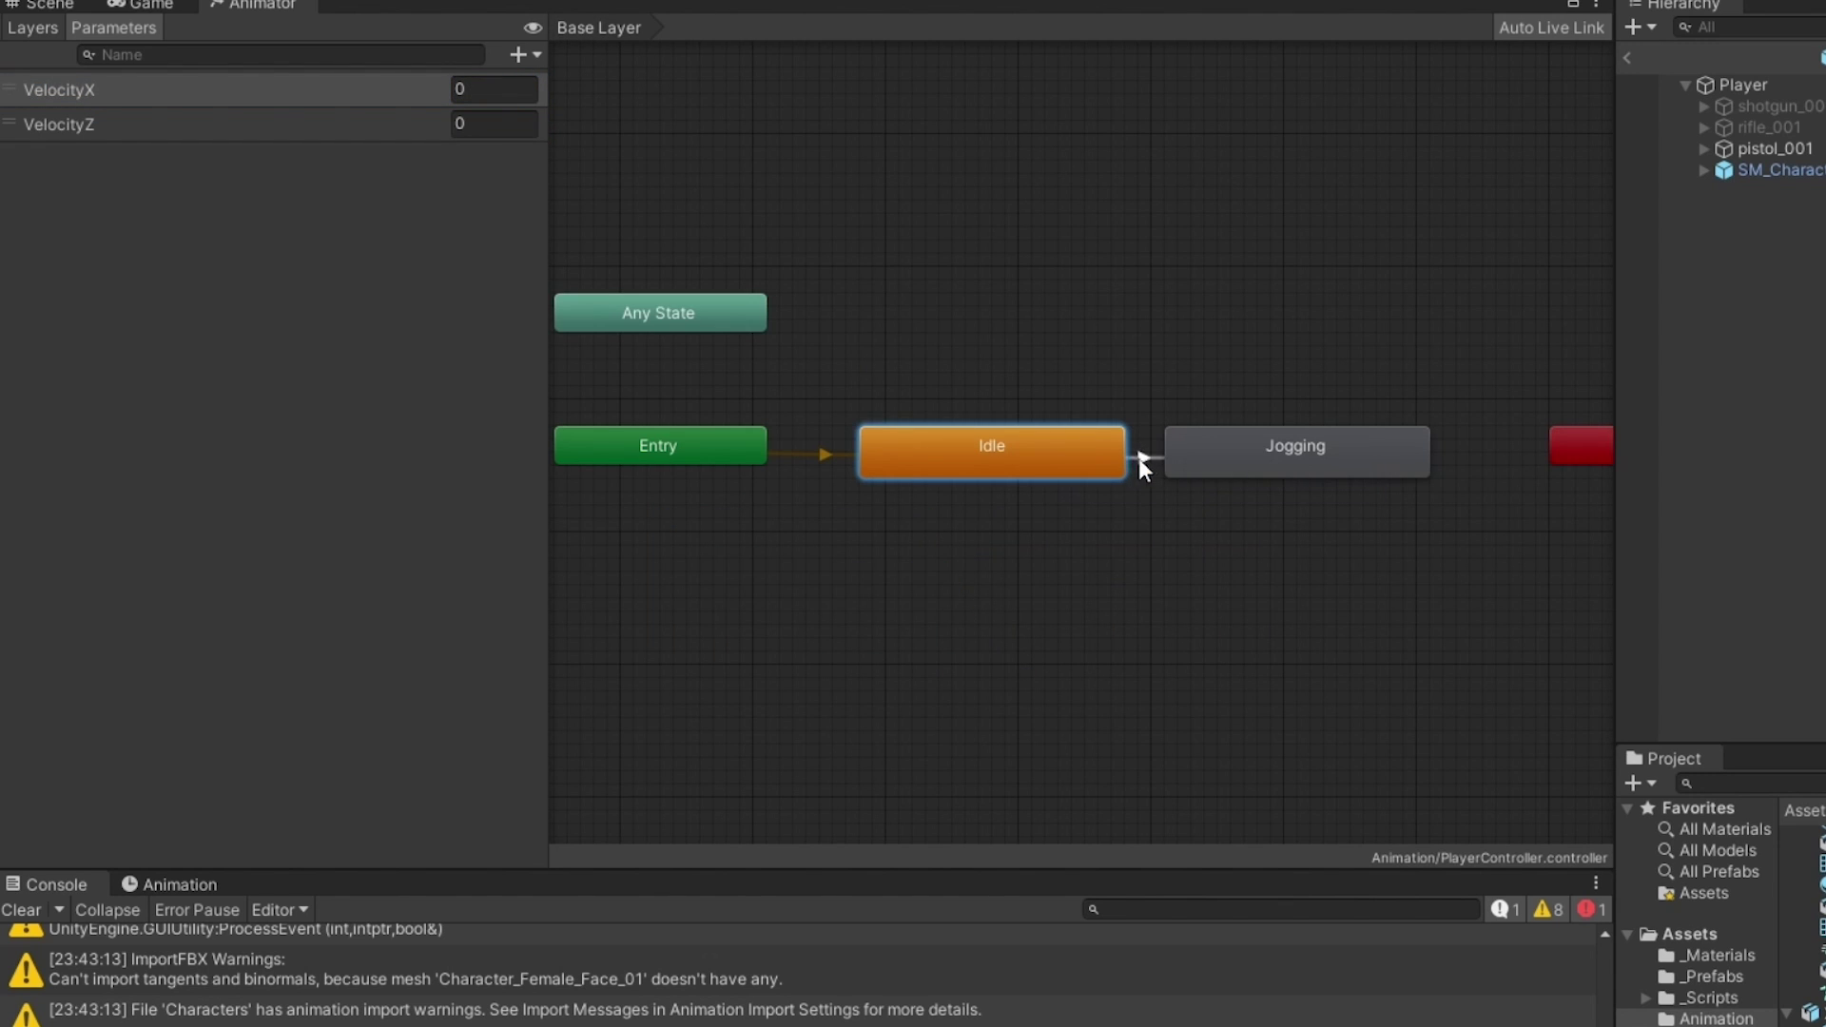
Add a VelocityX Greater condition to the Idle to Jogging transition and disable its Has Exit Time.
left_click(1141, 459)
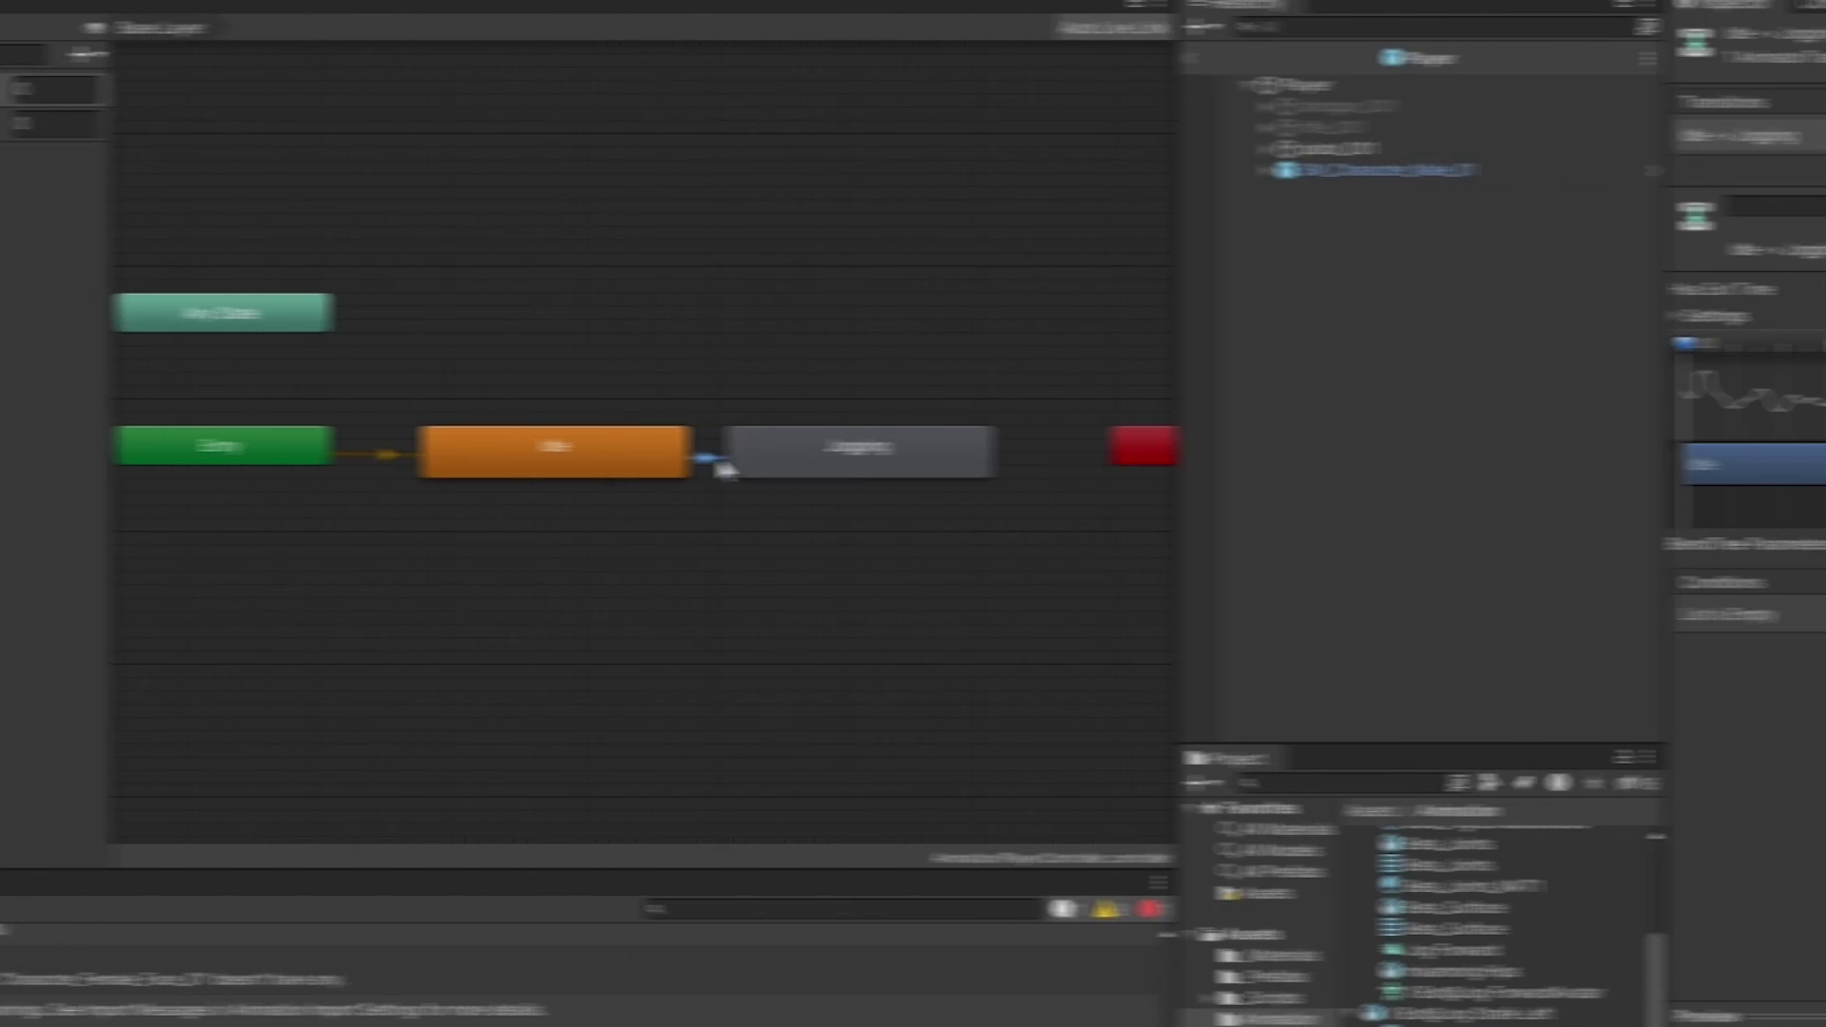
left_click(1754, 647)
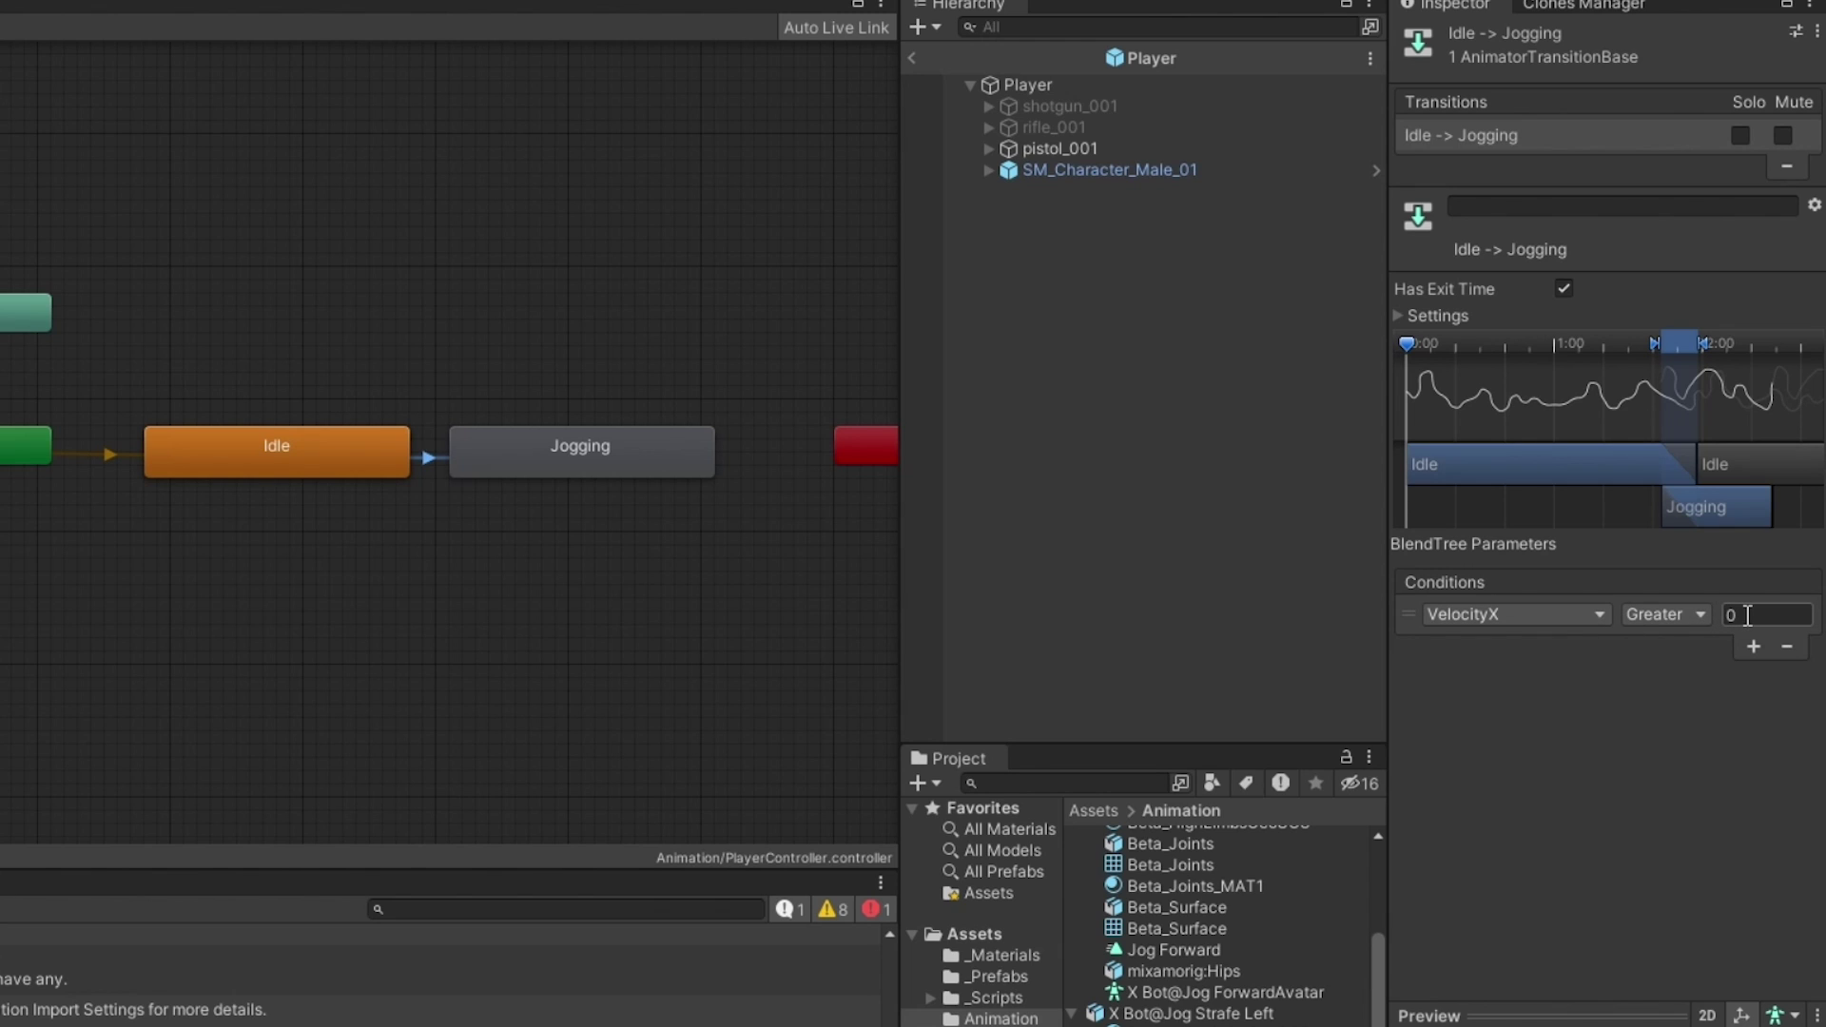
left_click(1563, 289)
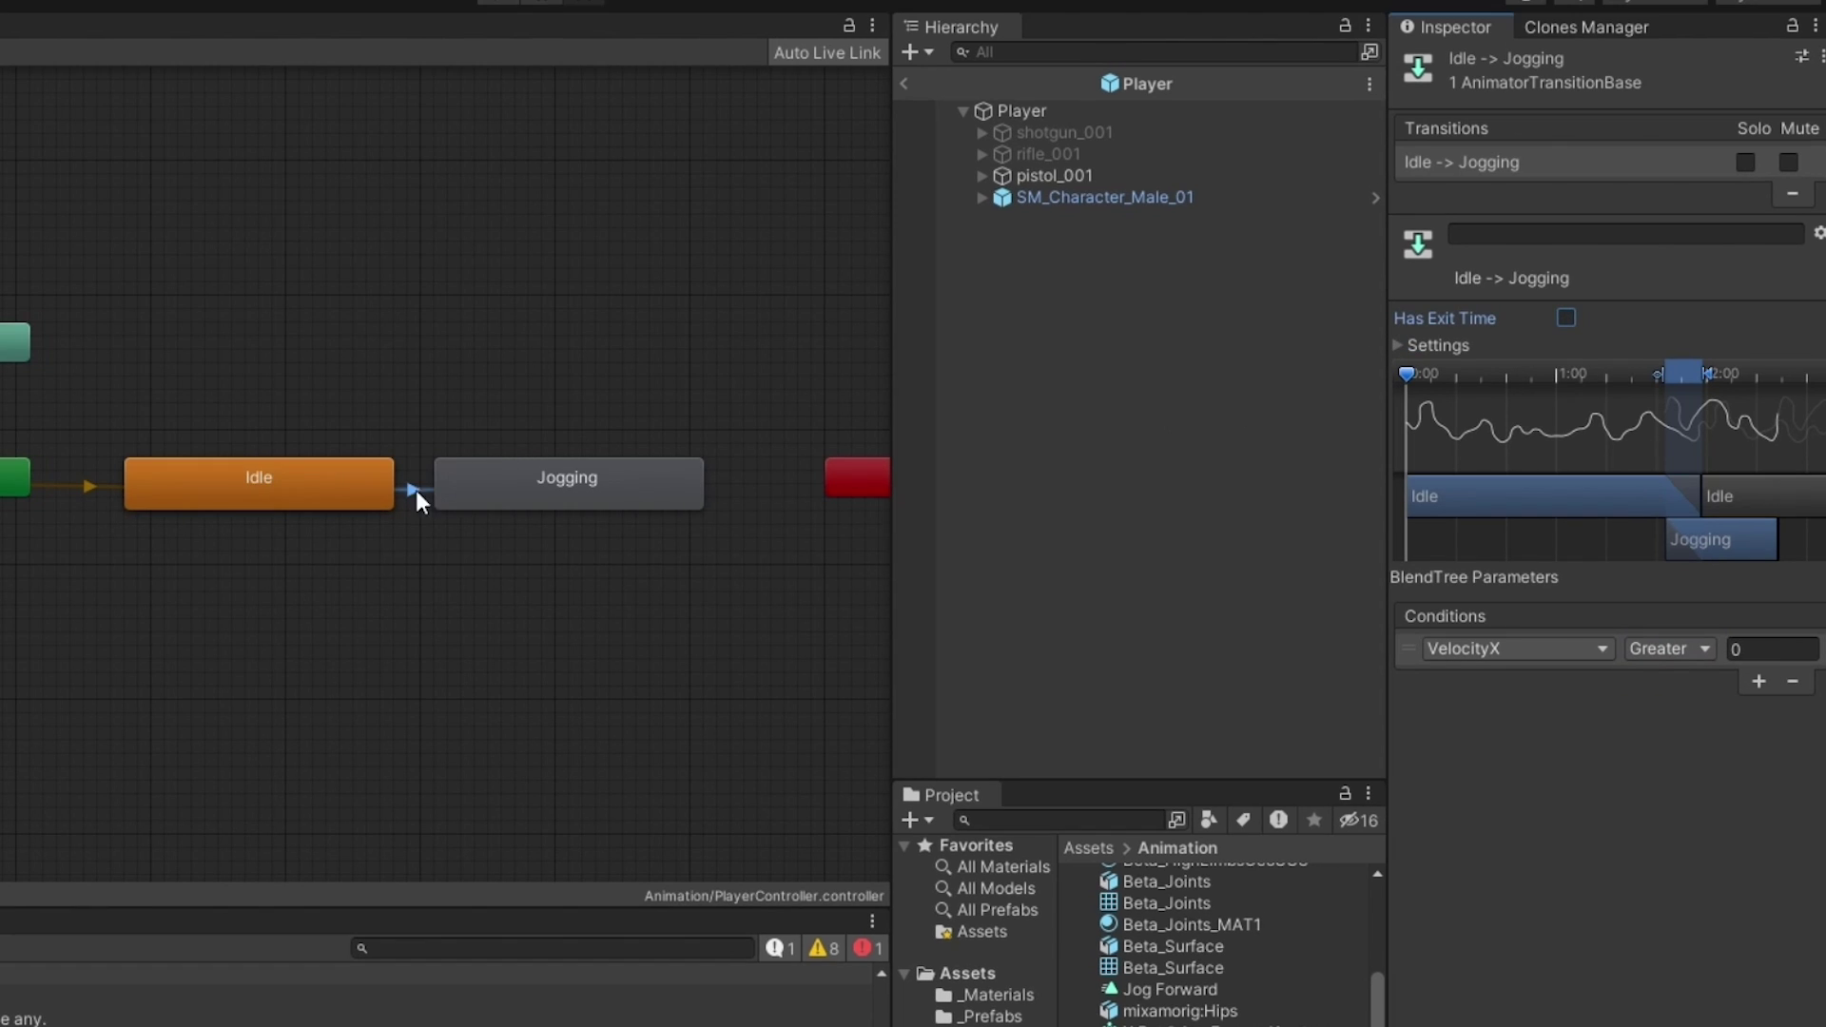
Add a second Idle to Jogging transition with condition VelocityX Less 0.1, and set the original transition's VelocityX Greater threshold to 0.1.
left_click(1409, 341)
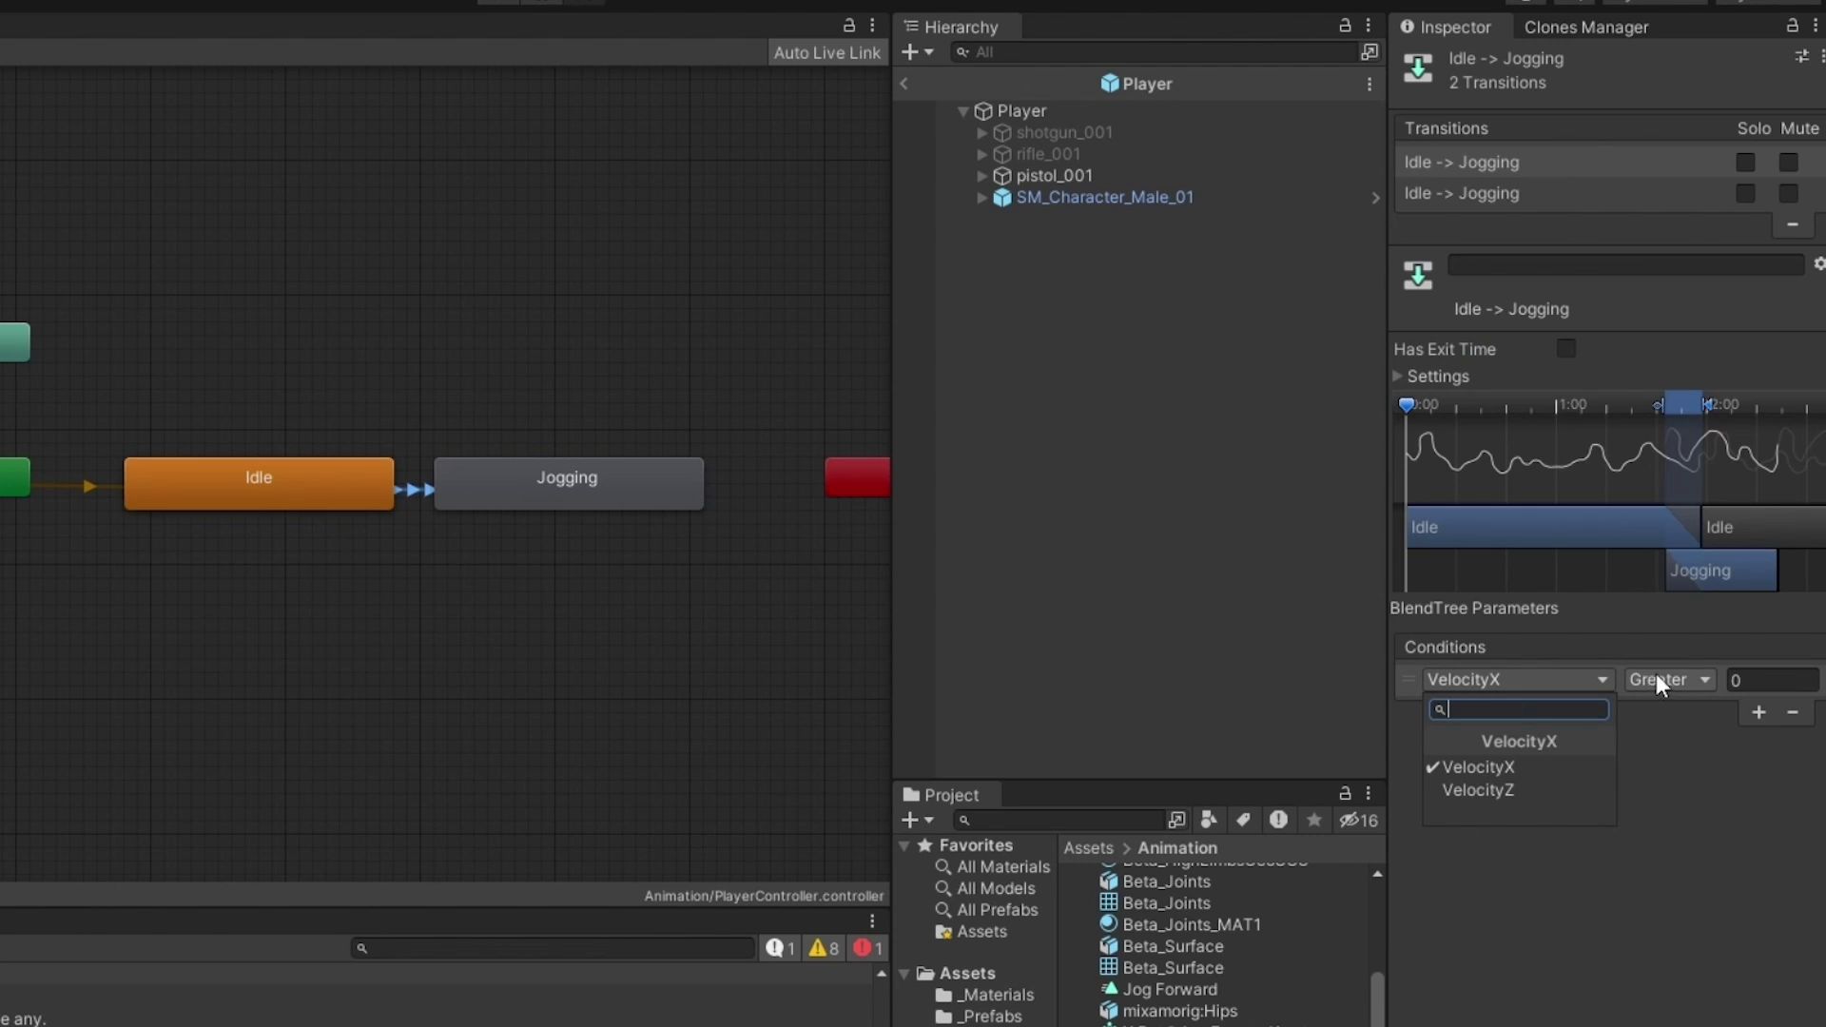
left_click(1752, 679)
left_click(1681, 682)
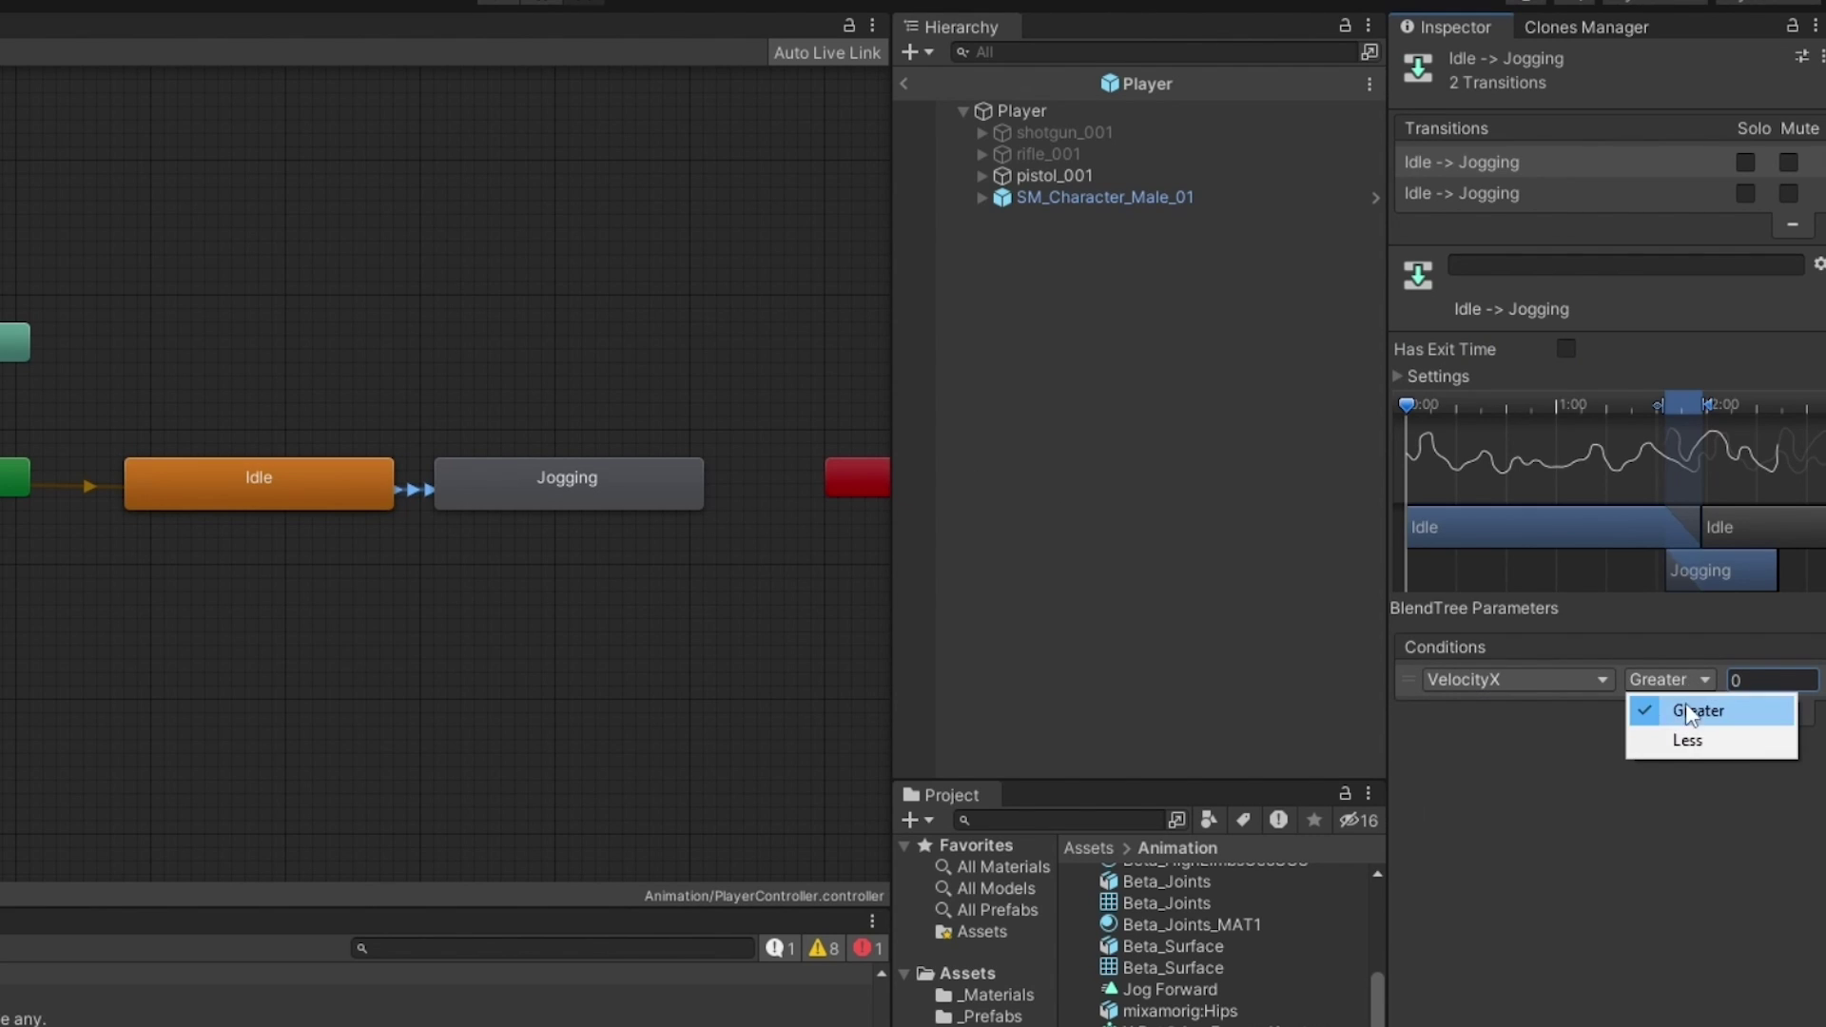
left_click(1710, 729)
left_click(1751, 677)
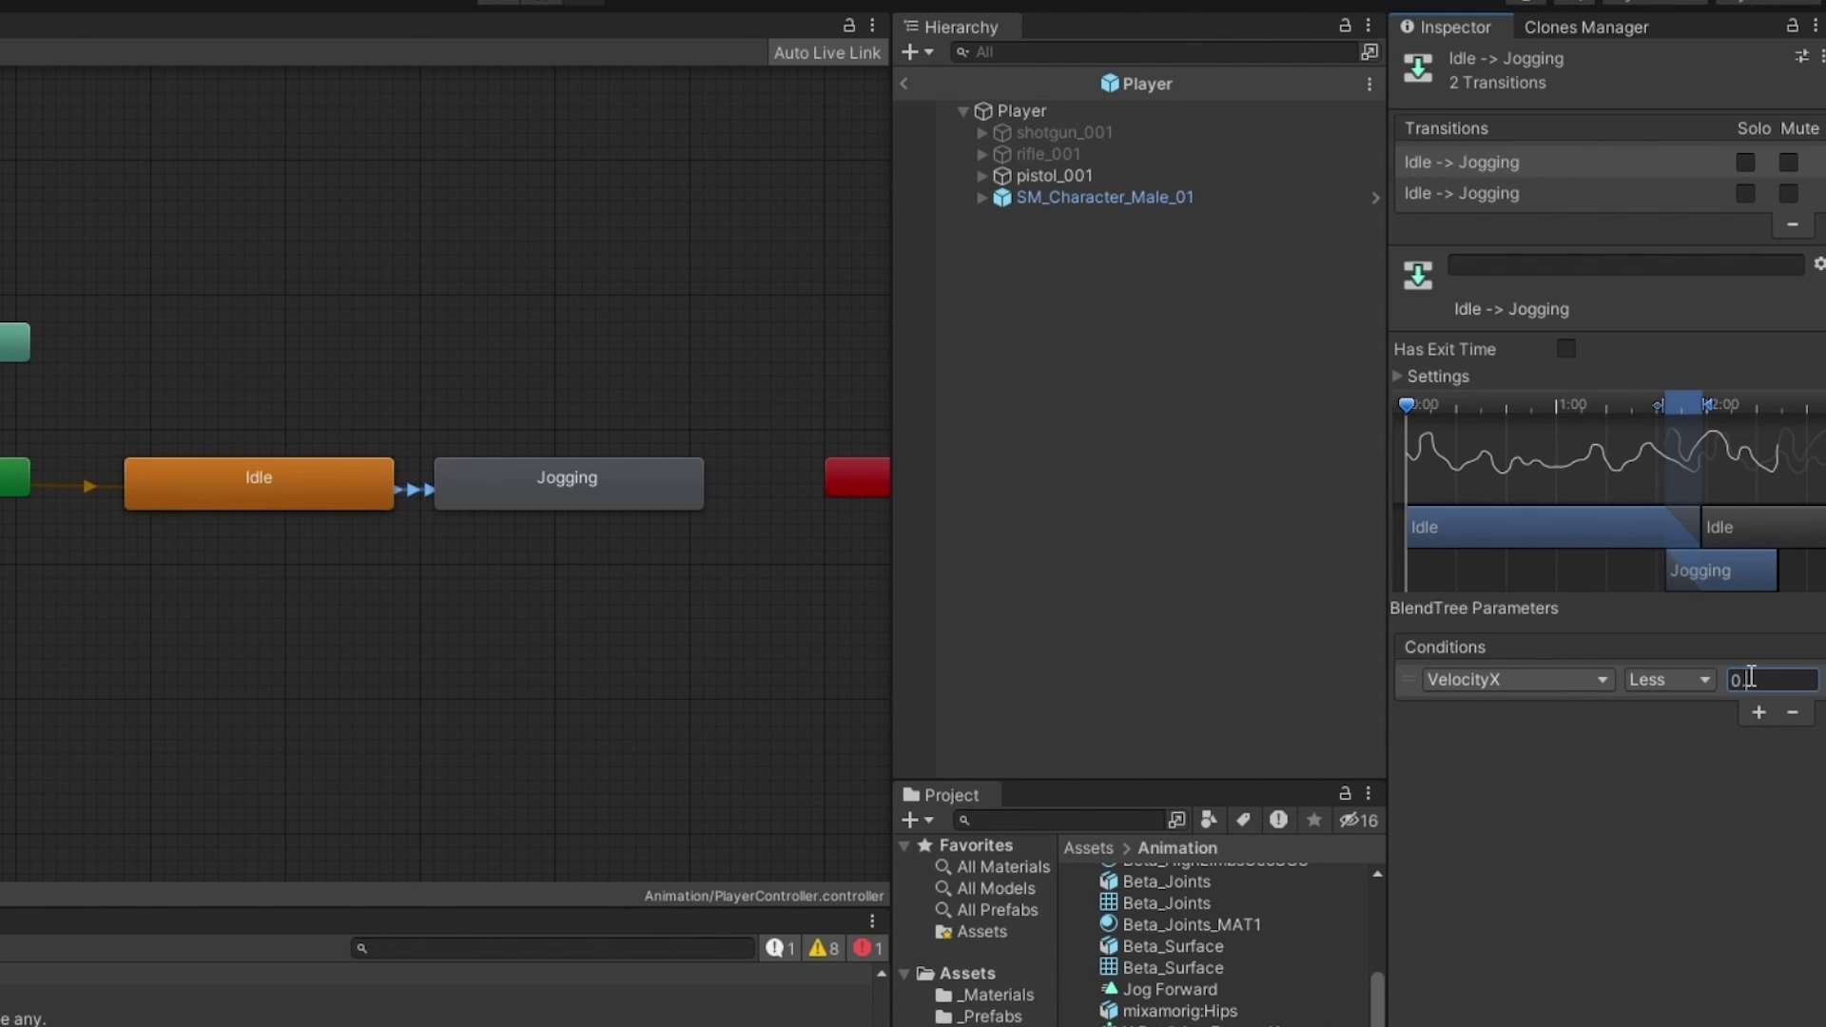
left_click(1517, 196)
left_click(1757, 675)
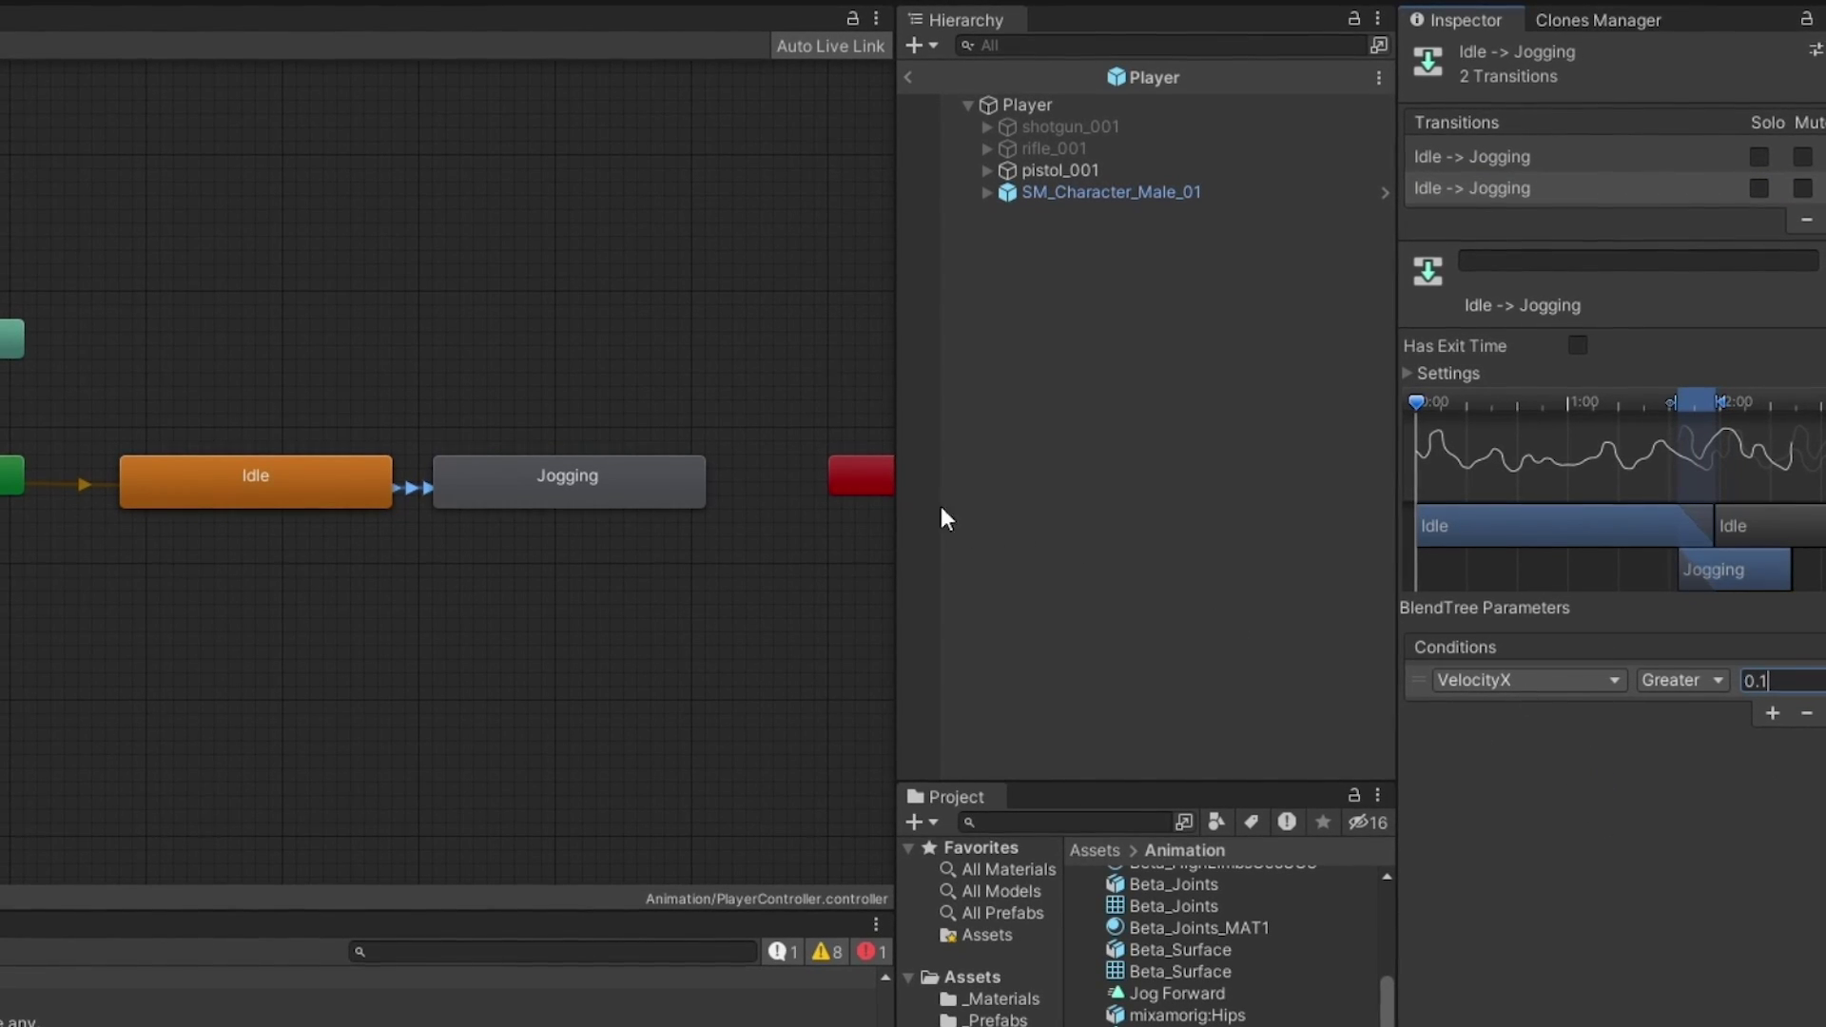
Create two more transitions from the Idle state to the Jogging state.
right_click(333, 473)
left_click(409, 486)
left_click(530, 481)
right_click(333, 472)
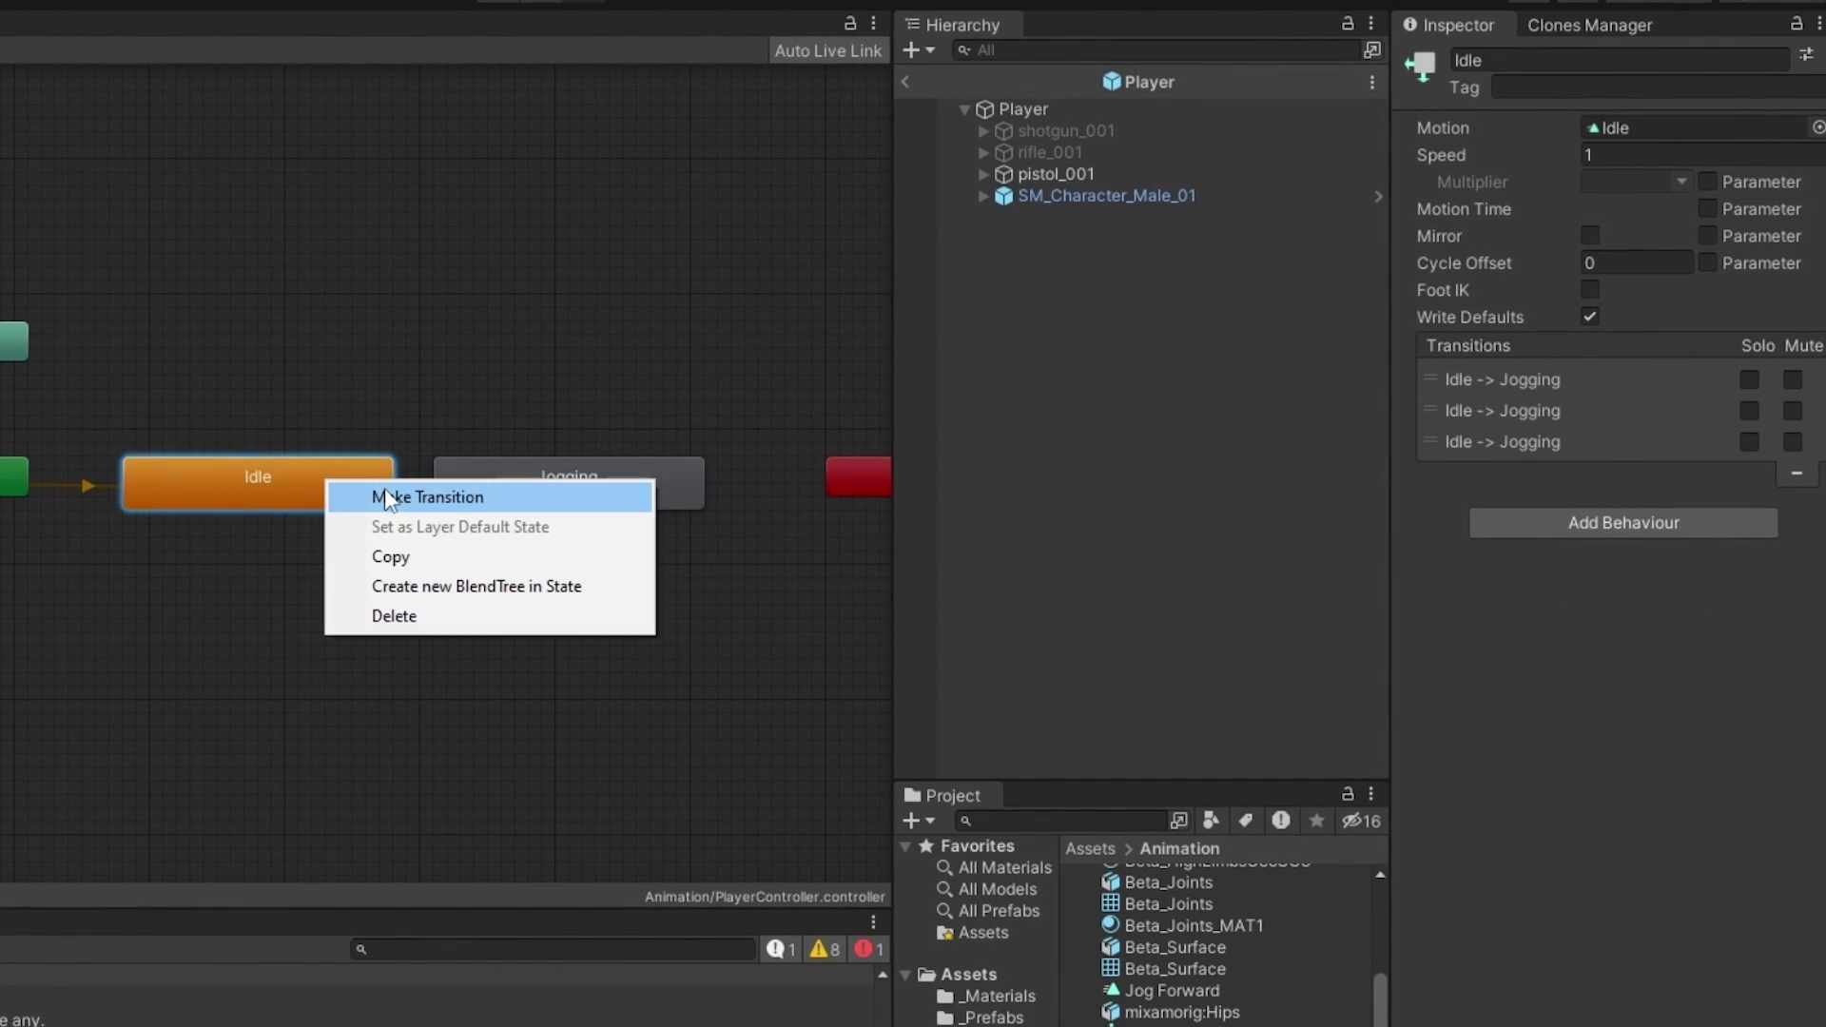
left_click(409, 485)
left_click(533, 483)
Give the second listed Idle to Jogging transition the condition VelocityZ Greater 0.1.
left_click(411, 489)
left_click(1522, 218)
left_click(1556, 242)
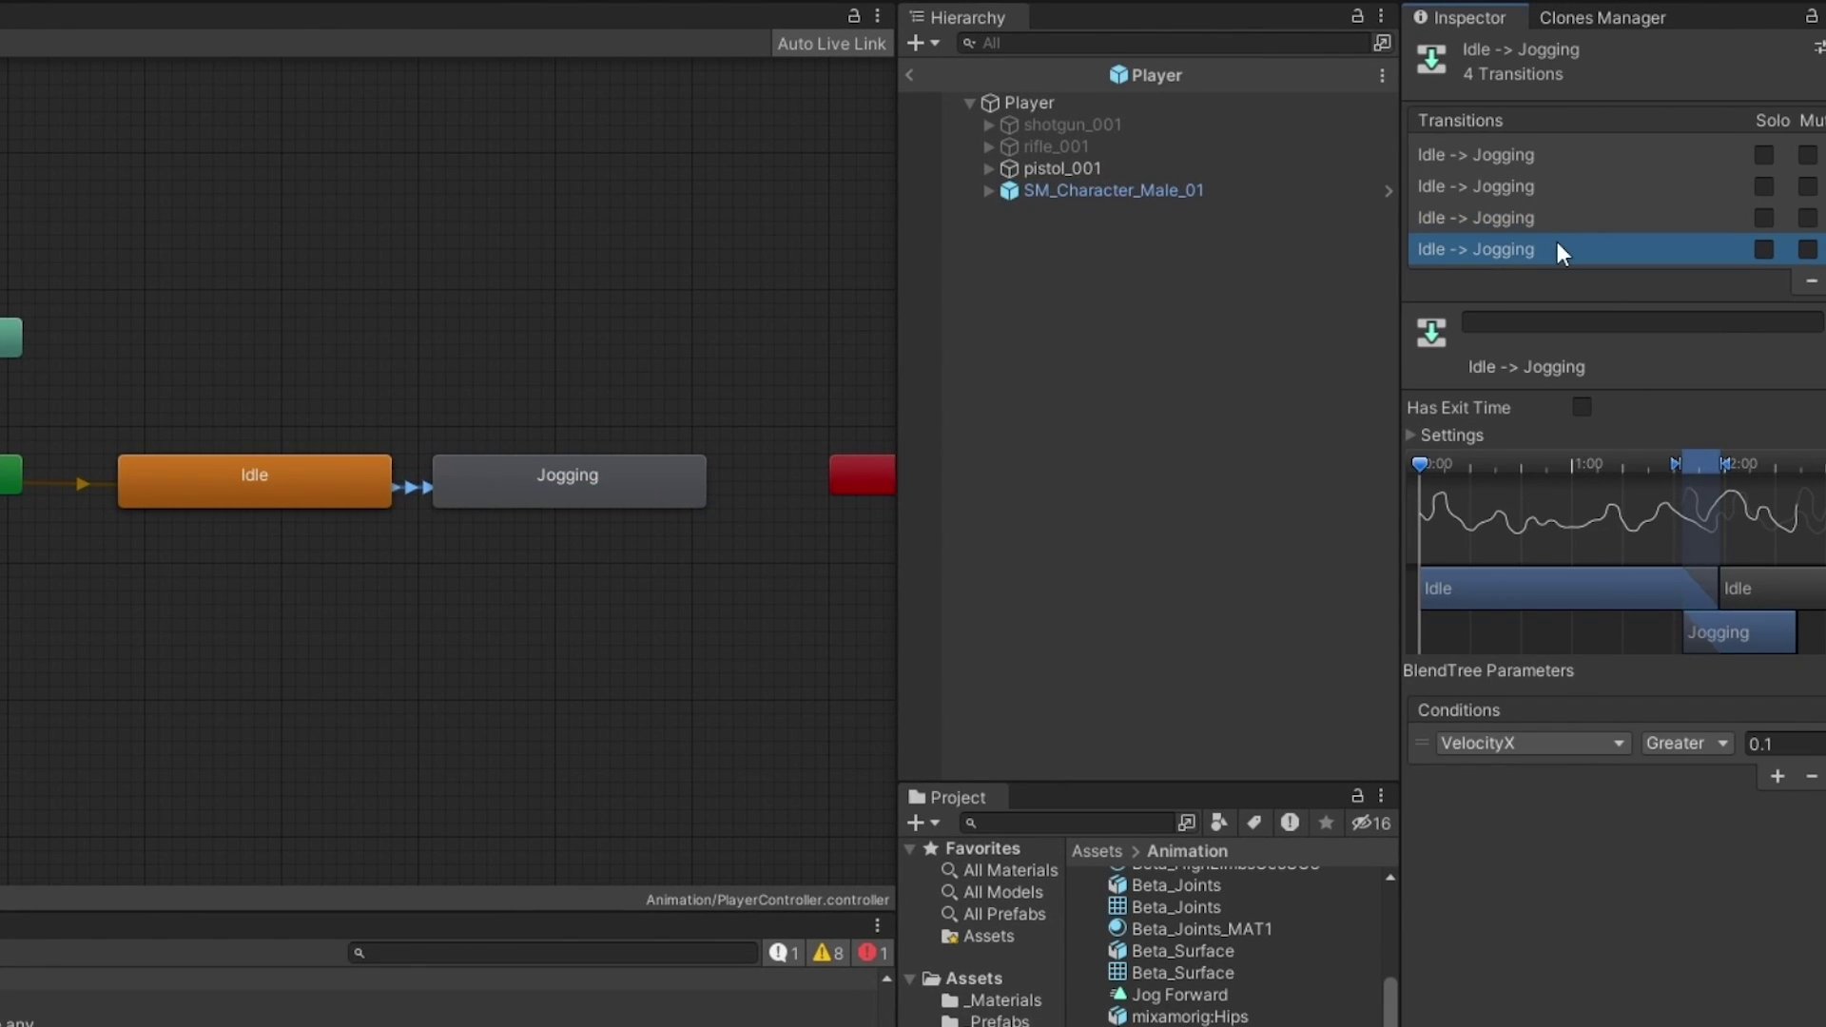
left_click(1561, 211)
left_click(1564, 185)
left_click(1778, 776)
left_click(1531, 743)
left_click(1539, 846)
left_click(1686, 743)
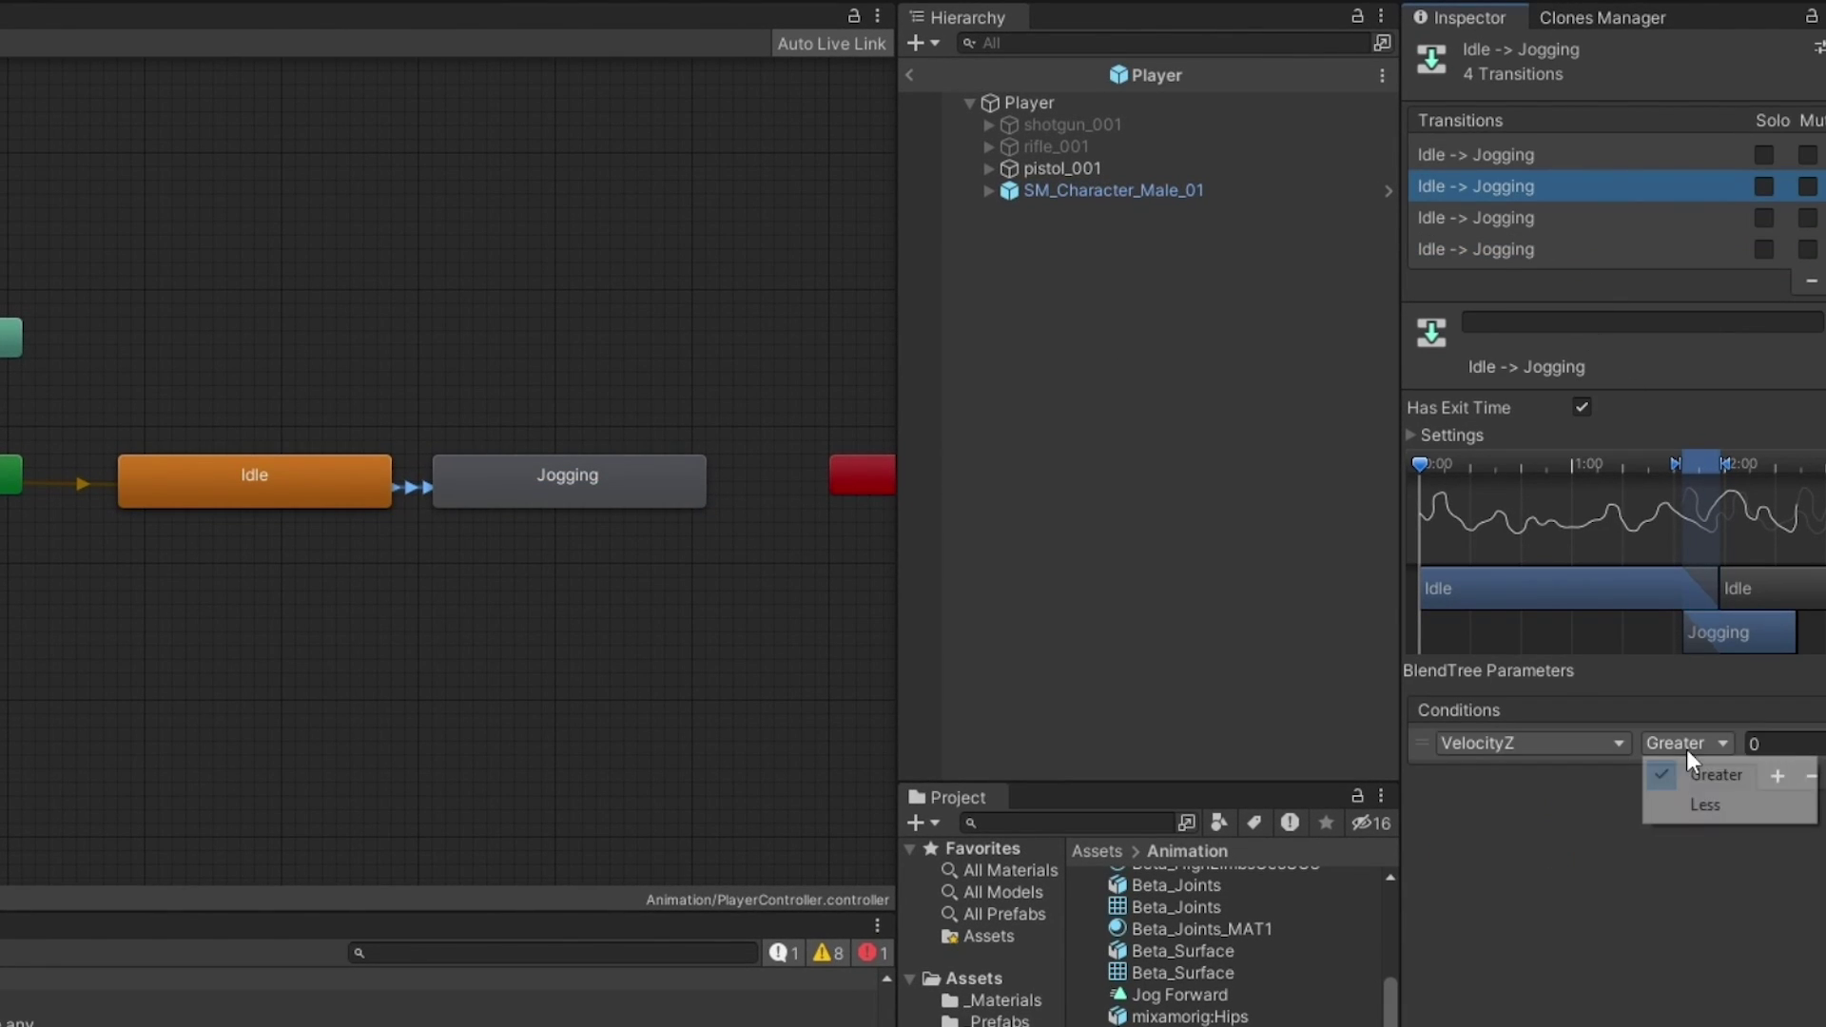
left_click(1713, 774)
left_click(1791, 745)
Give the first listed Idle to Jogging transition the condition VelocityZ Less -0.1.
left_click(1541, 154)
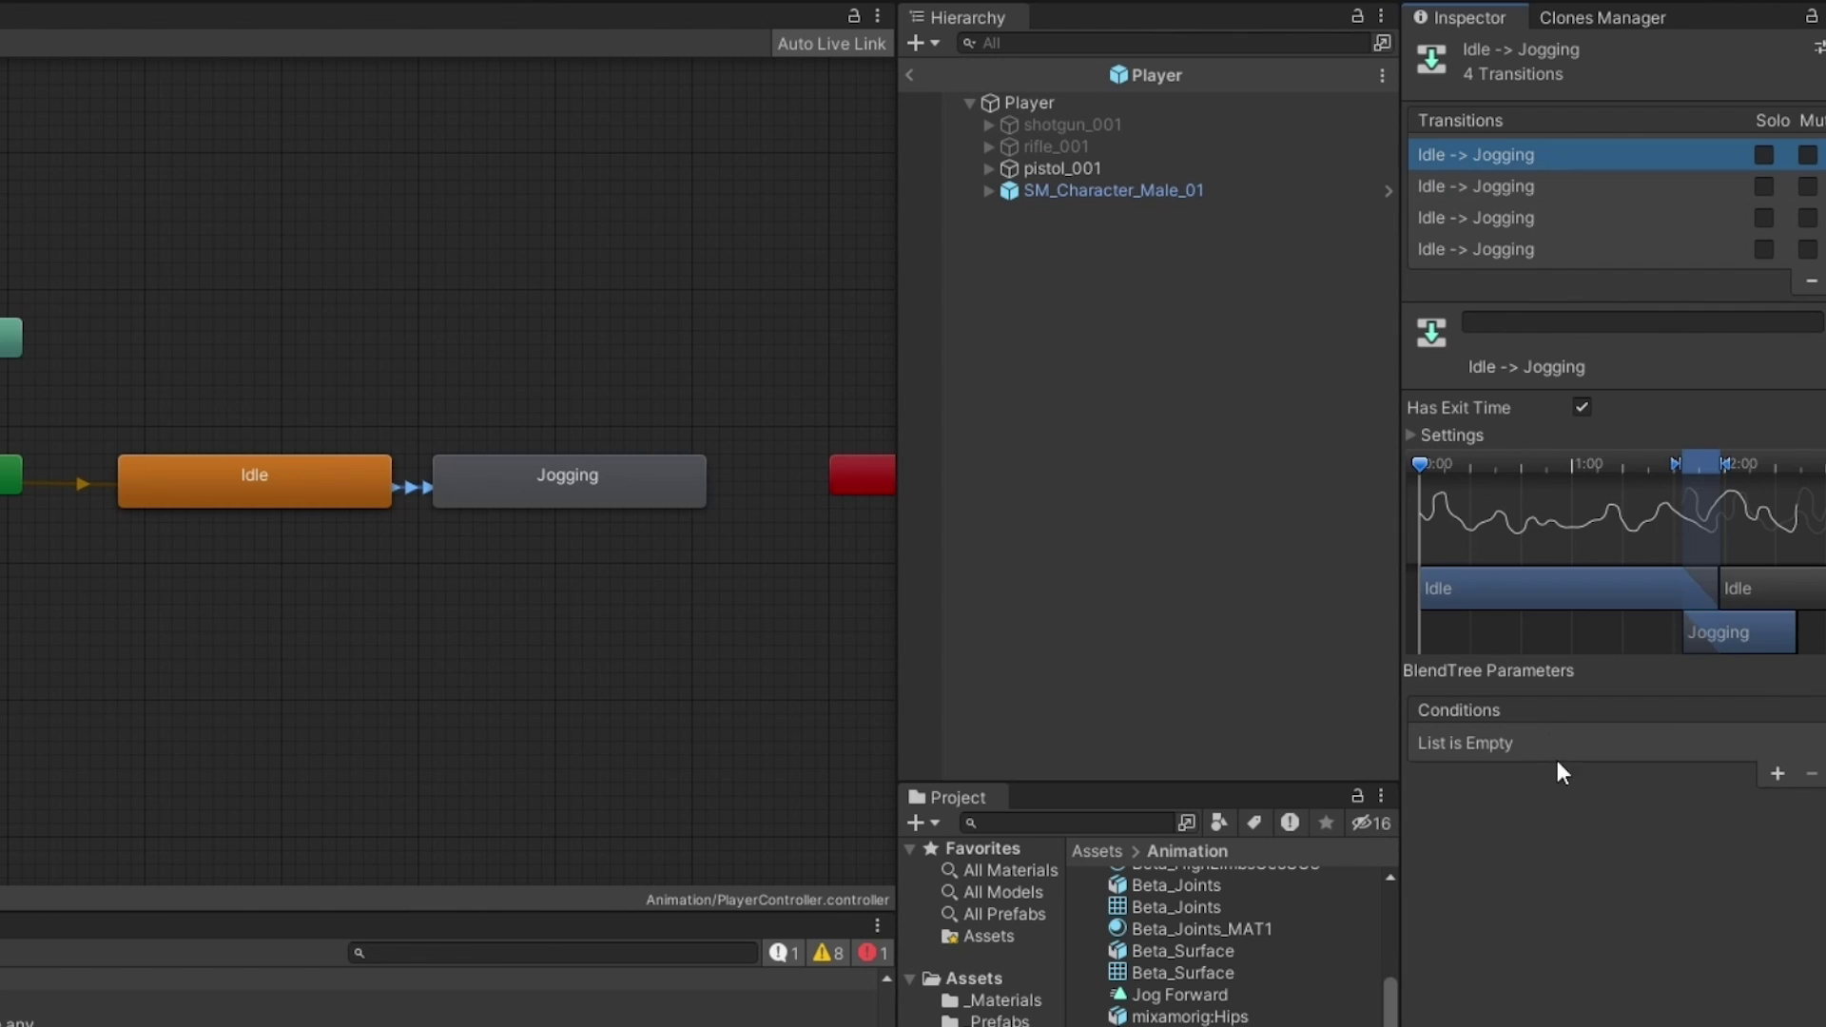
left_click(1778, 776)
left_click(1561, 745)
left_click(1564, 856)
left_click(1685, 746)
left_click(1713, 801)
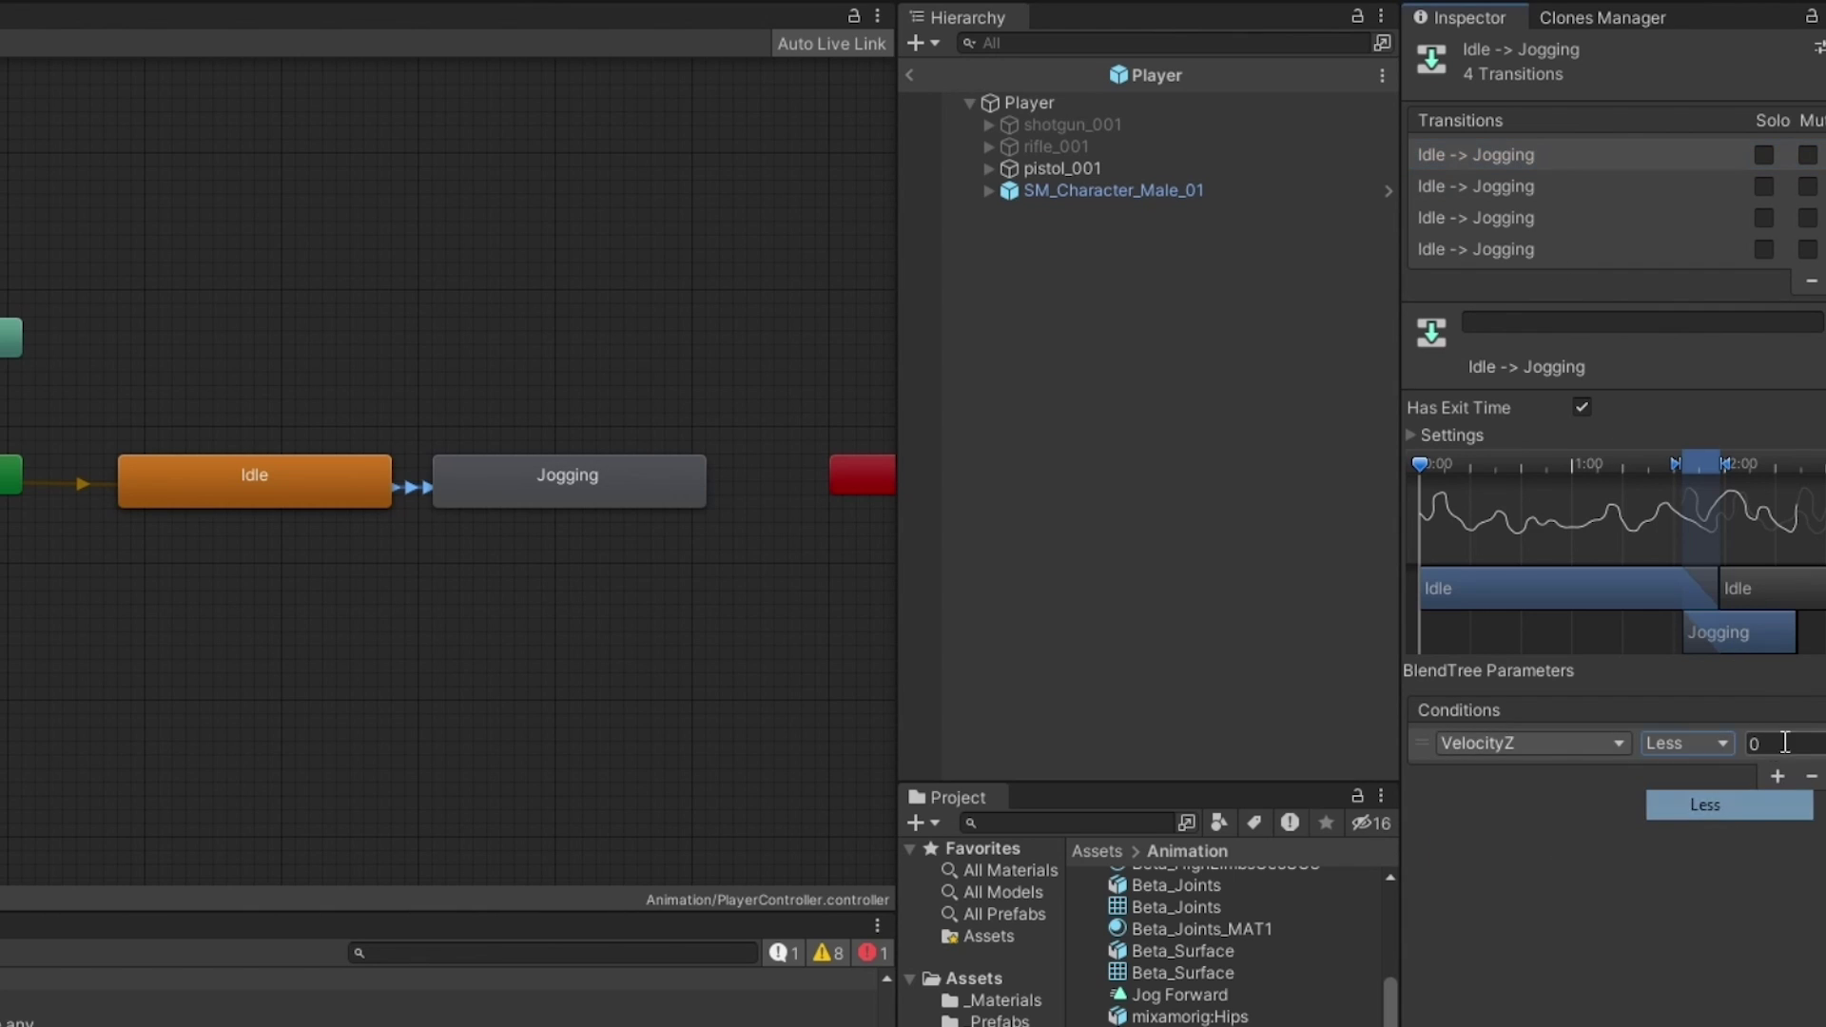
left_click(1783, 741)
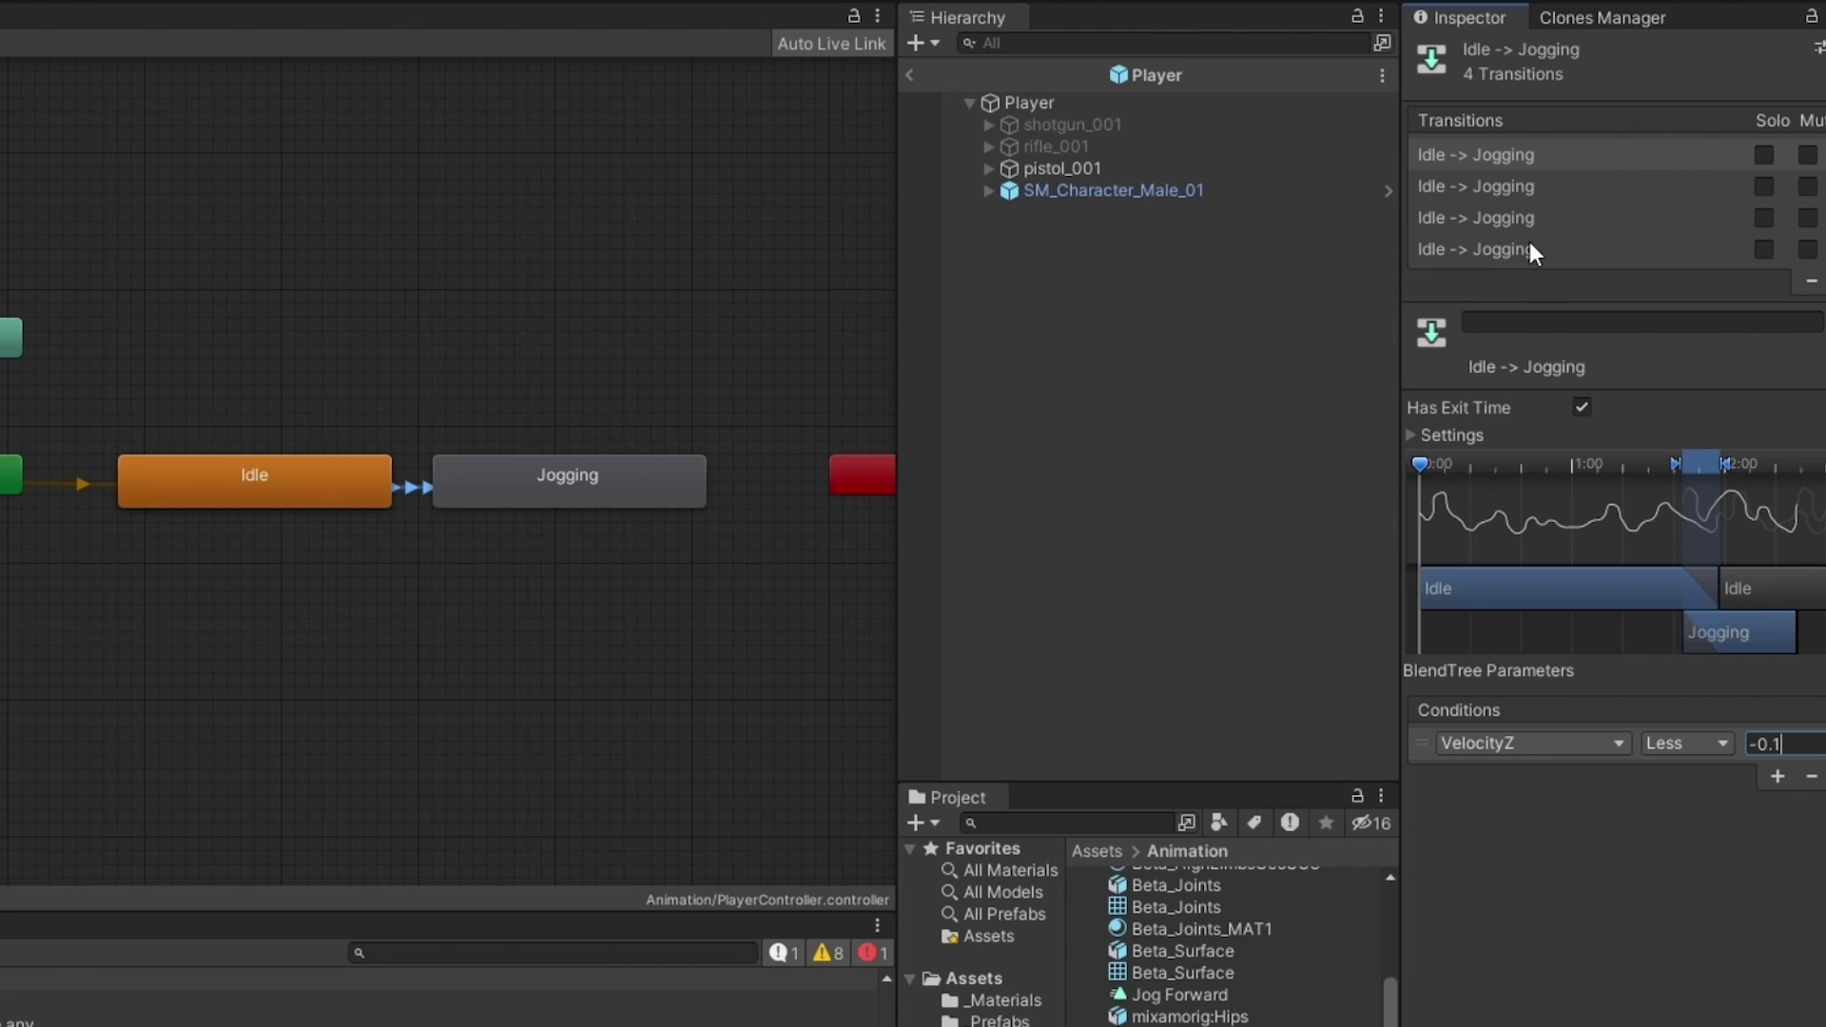
Correct the third transition's VelocityX Less threshold to -0.1, and check the fourth transition's VelocityX Greater condition.
left_click(1537, 229)
left_click(1755, 742)
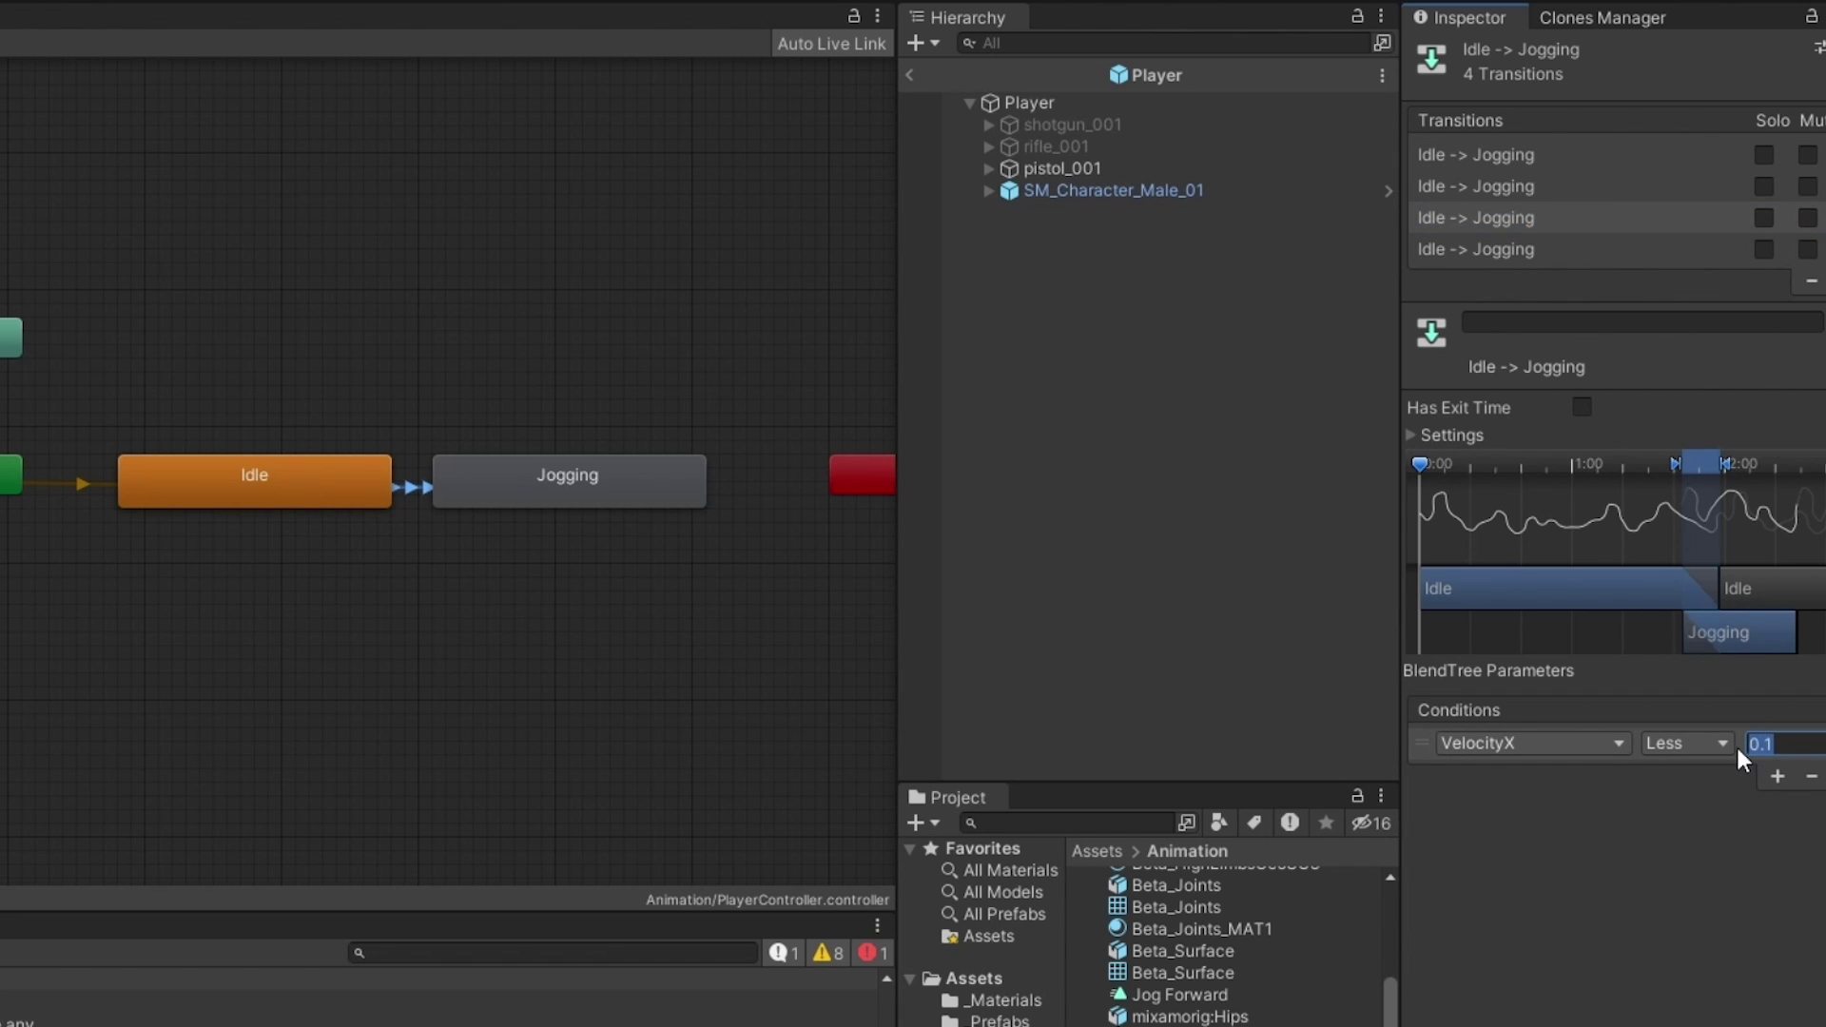
type("-")
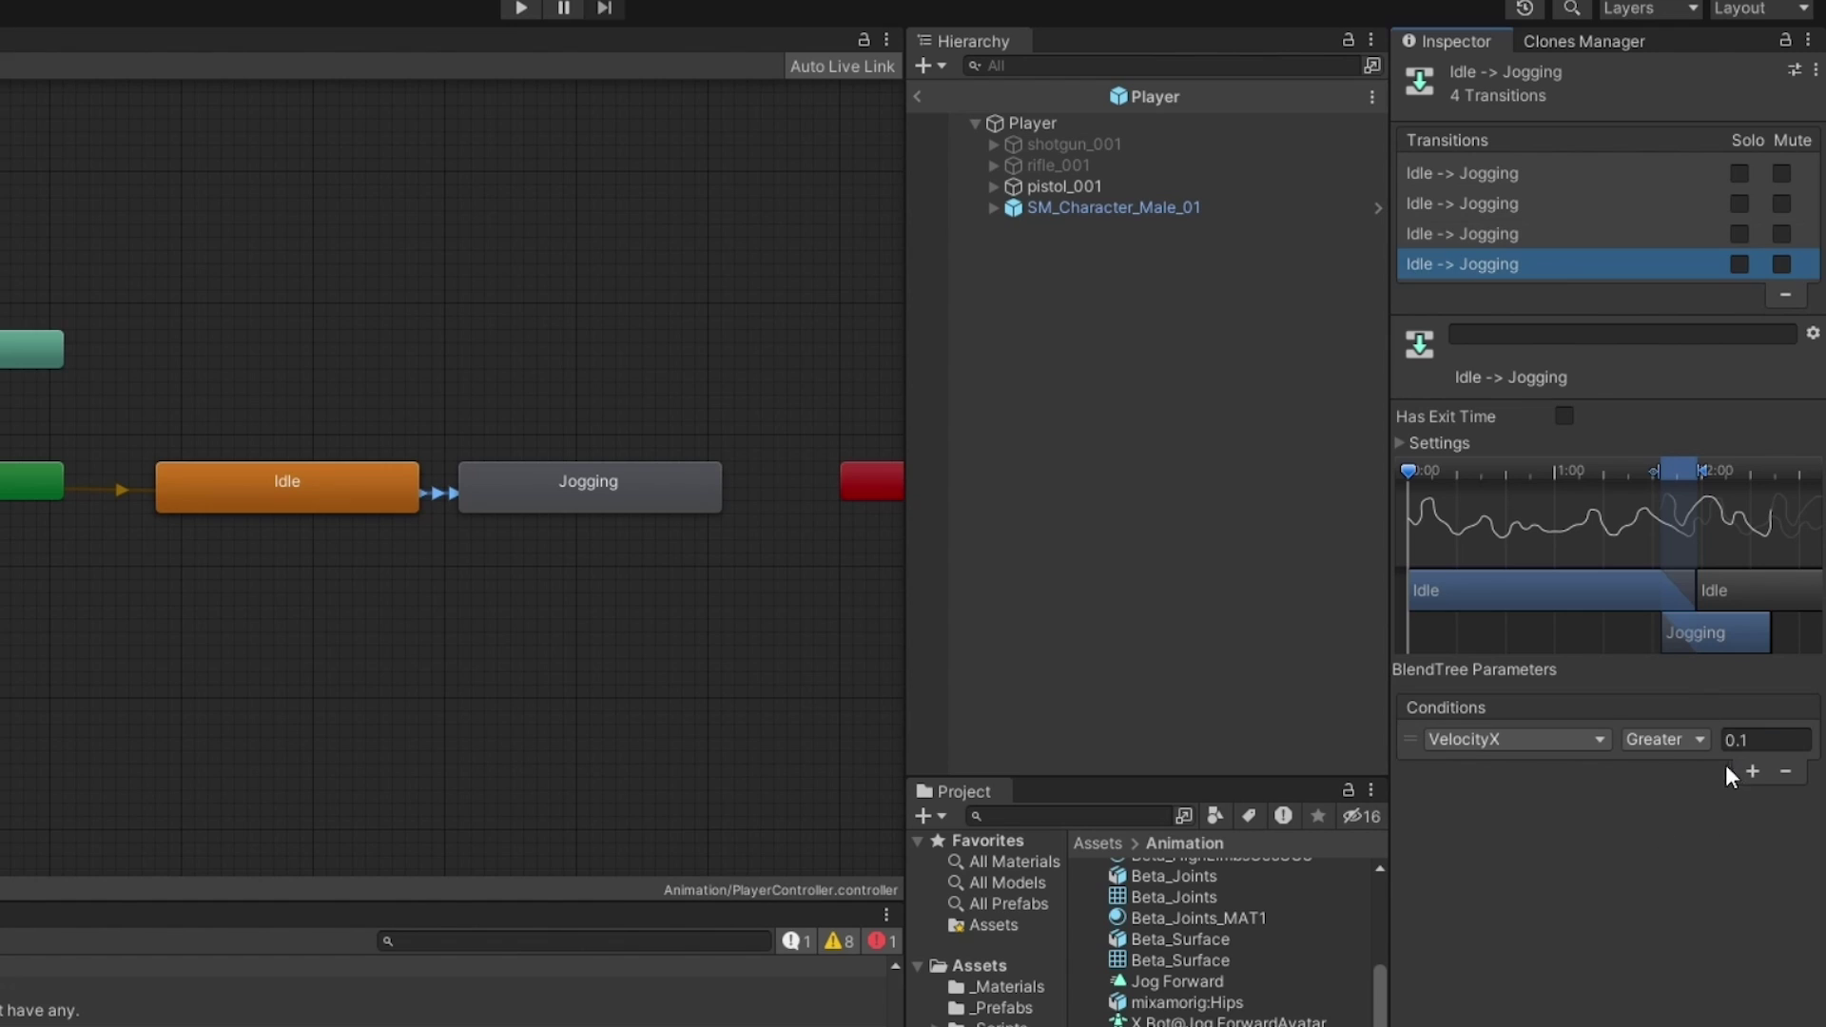
left_click(1754, 741)
left_click(1640, 844)
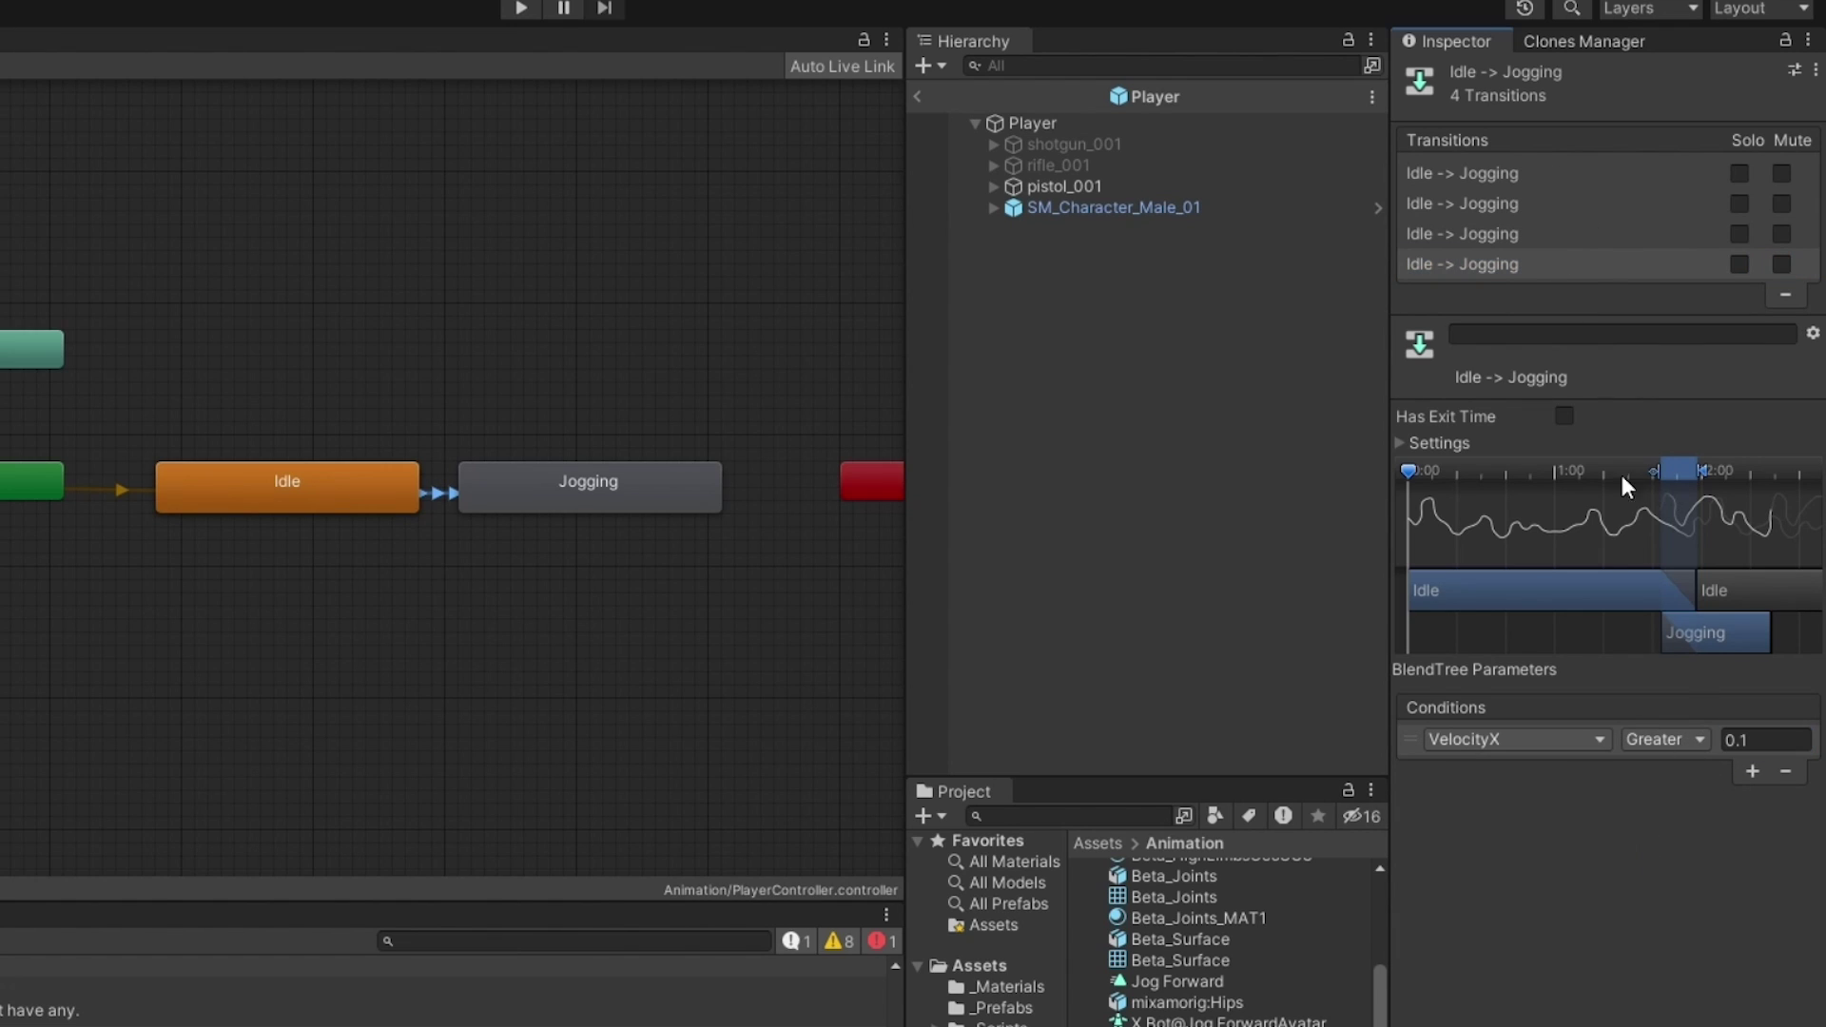
Disable Has Exit Time on both VelocityZ transitions from Idle to Jogging, and check the remaining transitions.
left_click(1534, 177)
left_click(1513, 199)
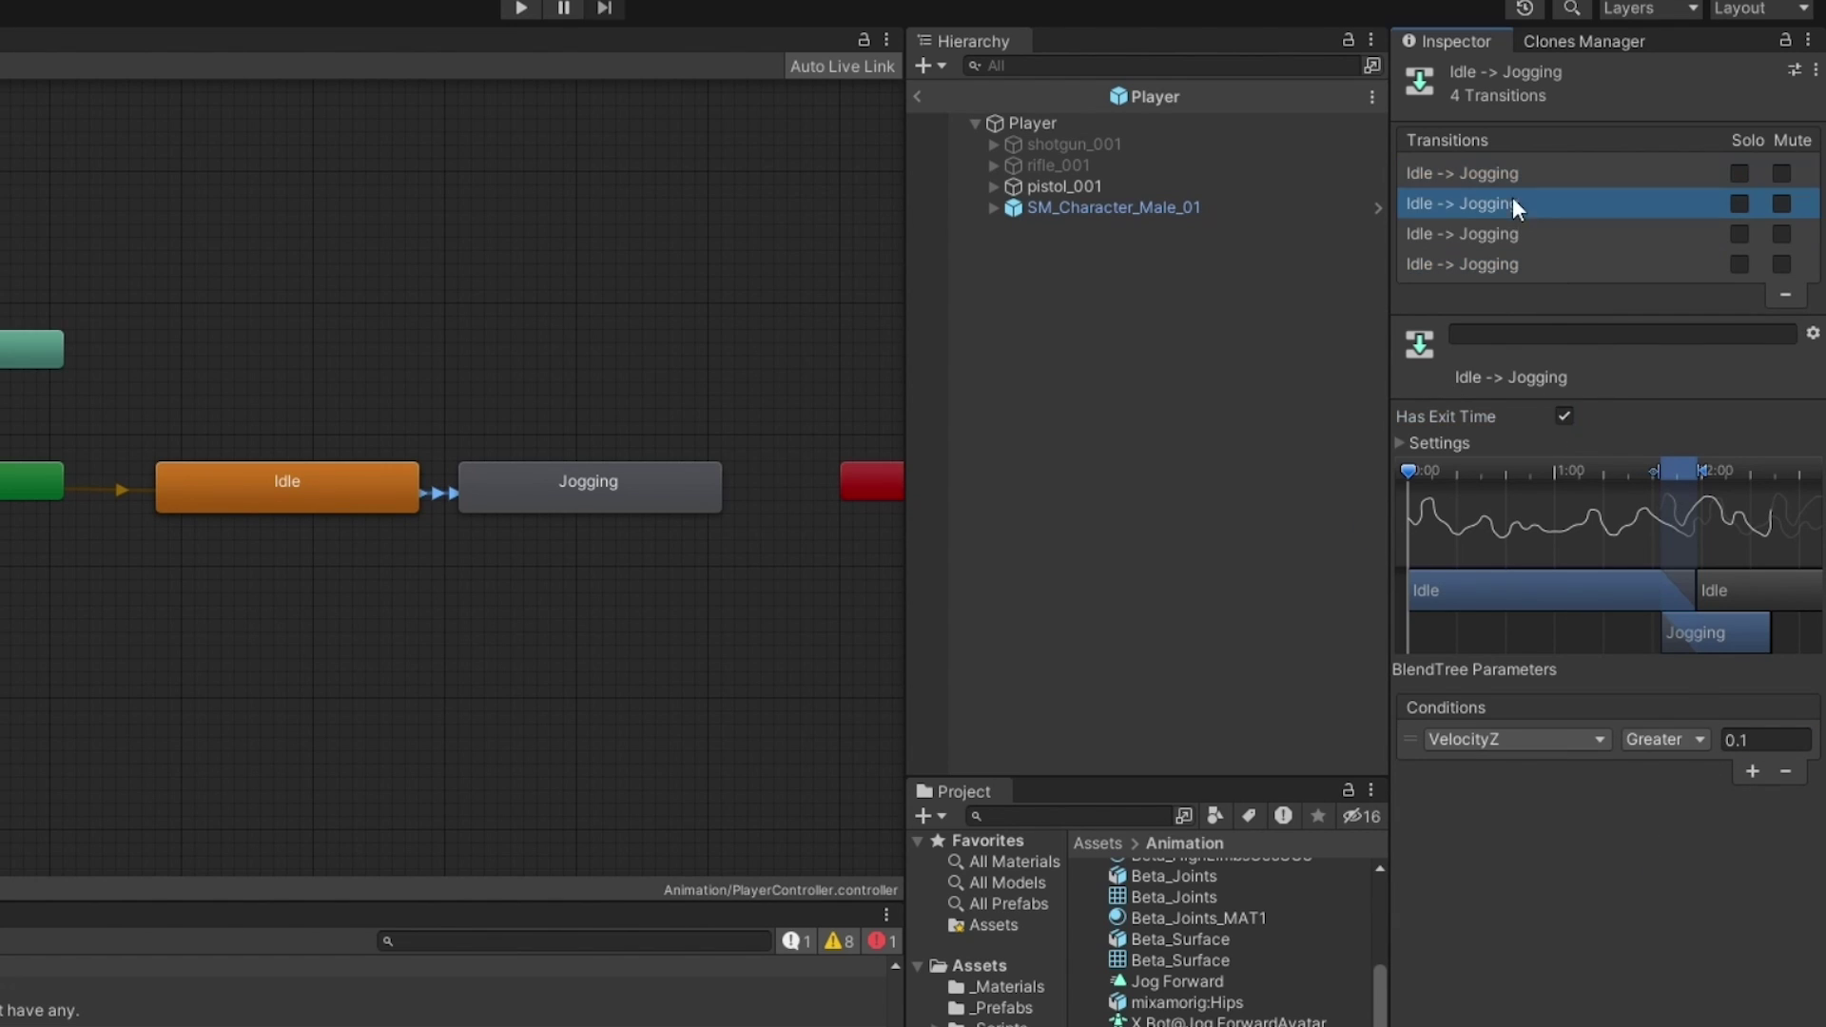
left_click(1568, 418)
left_click(1529, 173)
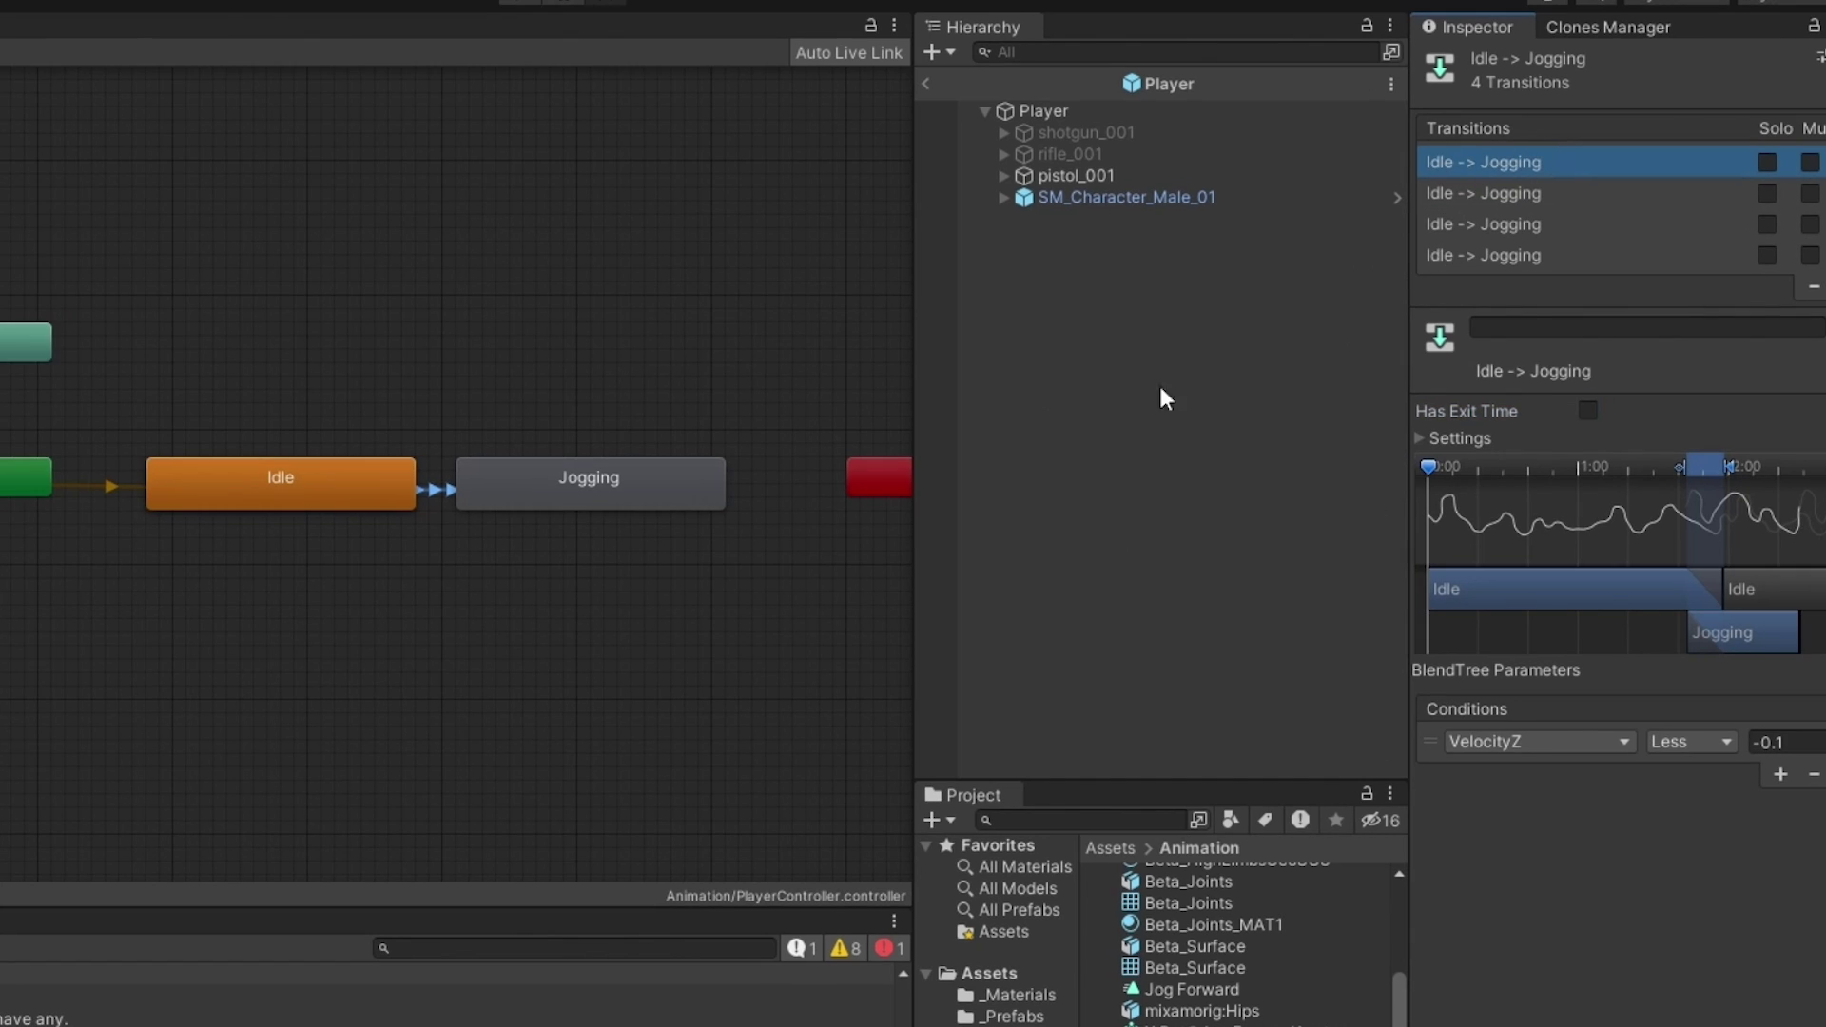
left_click(1522, 204)
left_click(1549, 257)
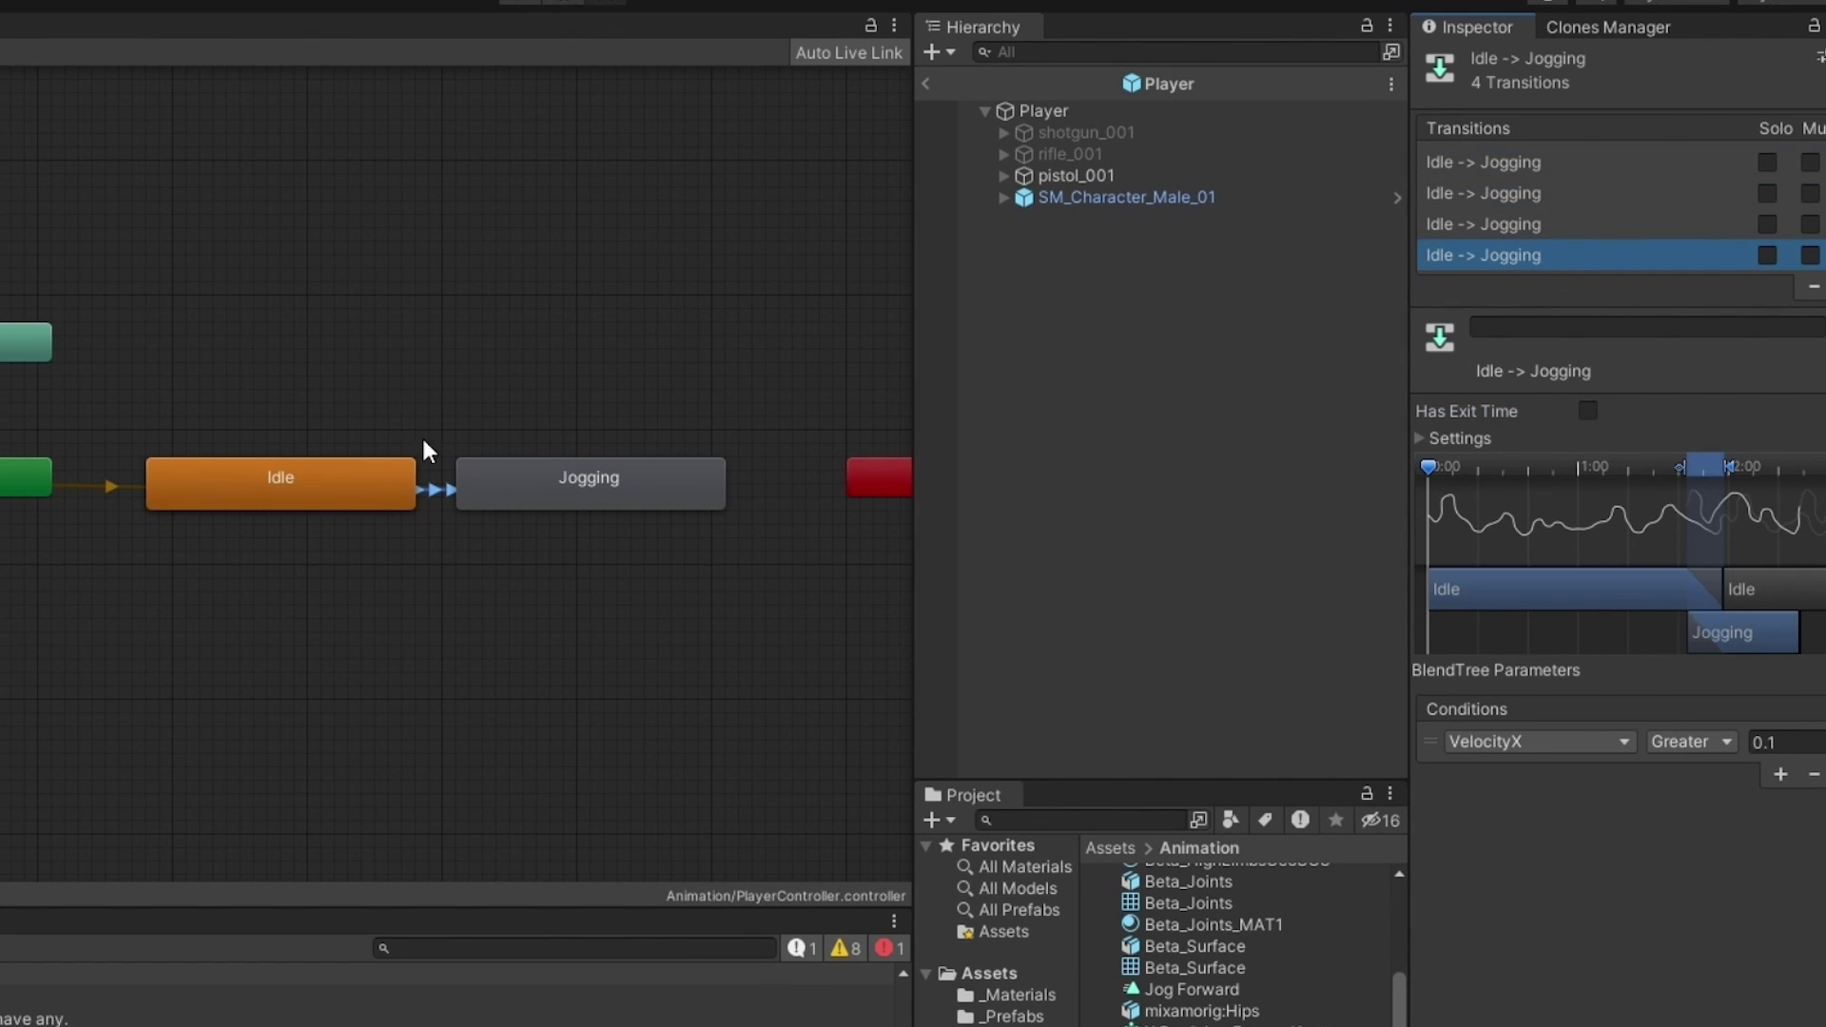
Create a transition from Jogging back to Idle and select it for editing.
middle_click_drag(598, 379, 525, 382)
right_click(441, 481)
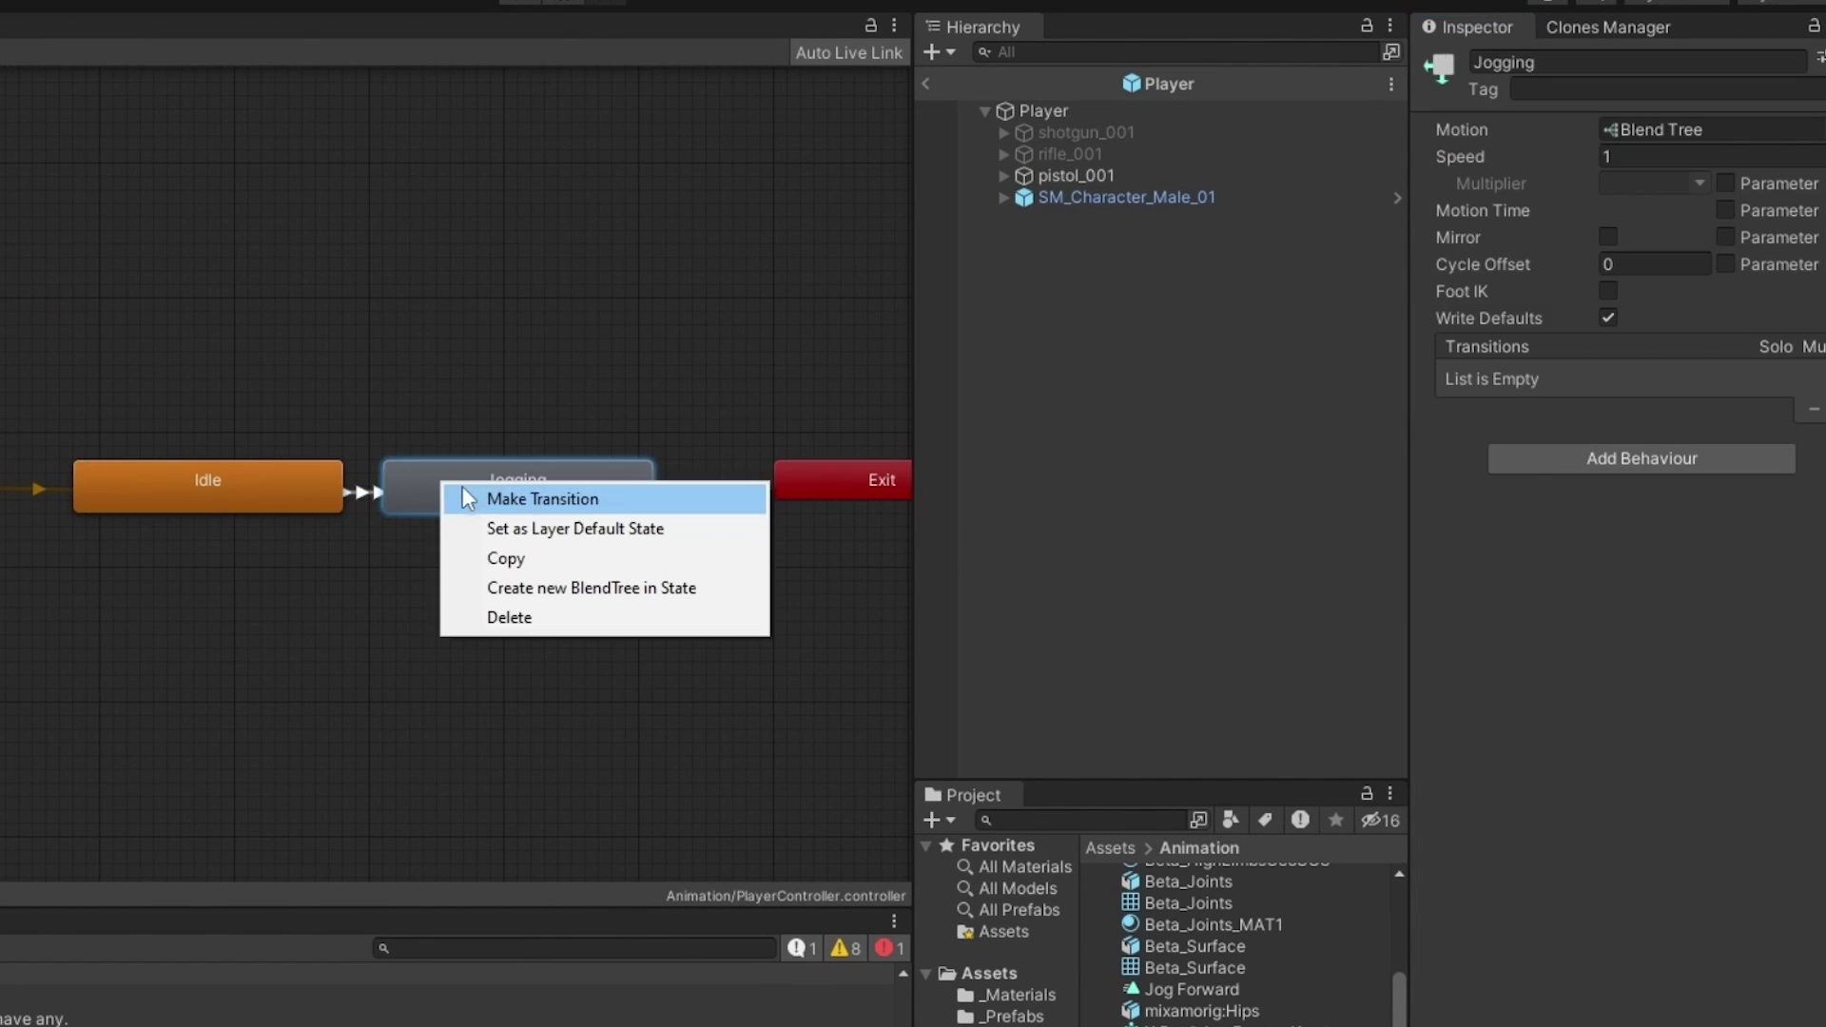
left_click(465, 493)
left_click(270, 487)
left_click(369, 479)
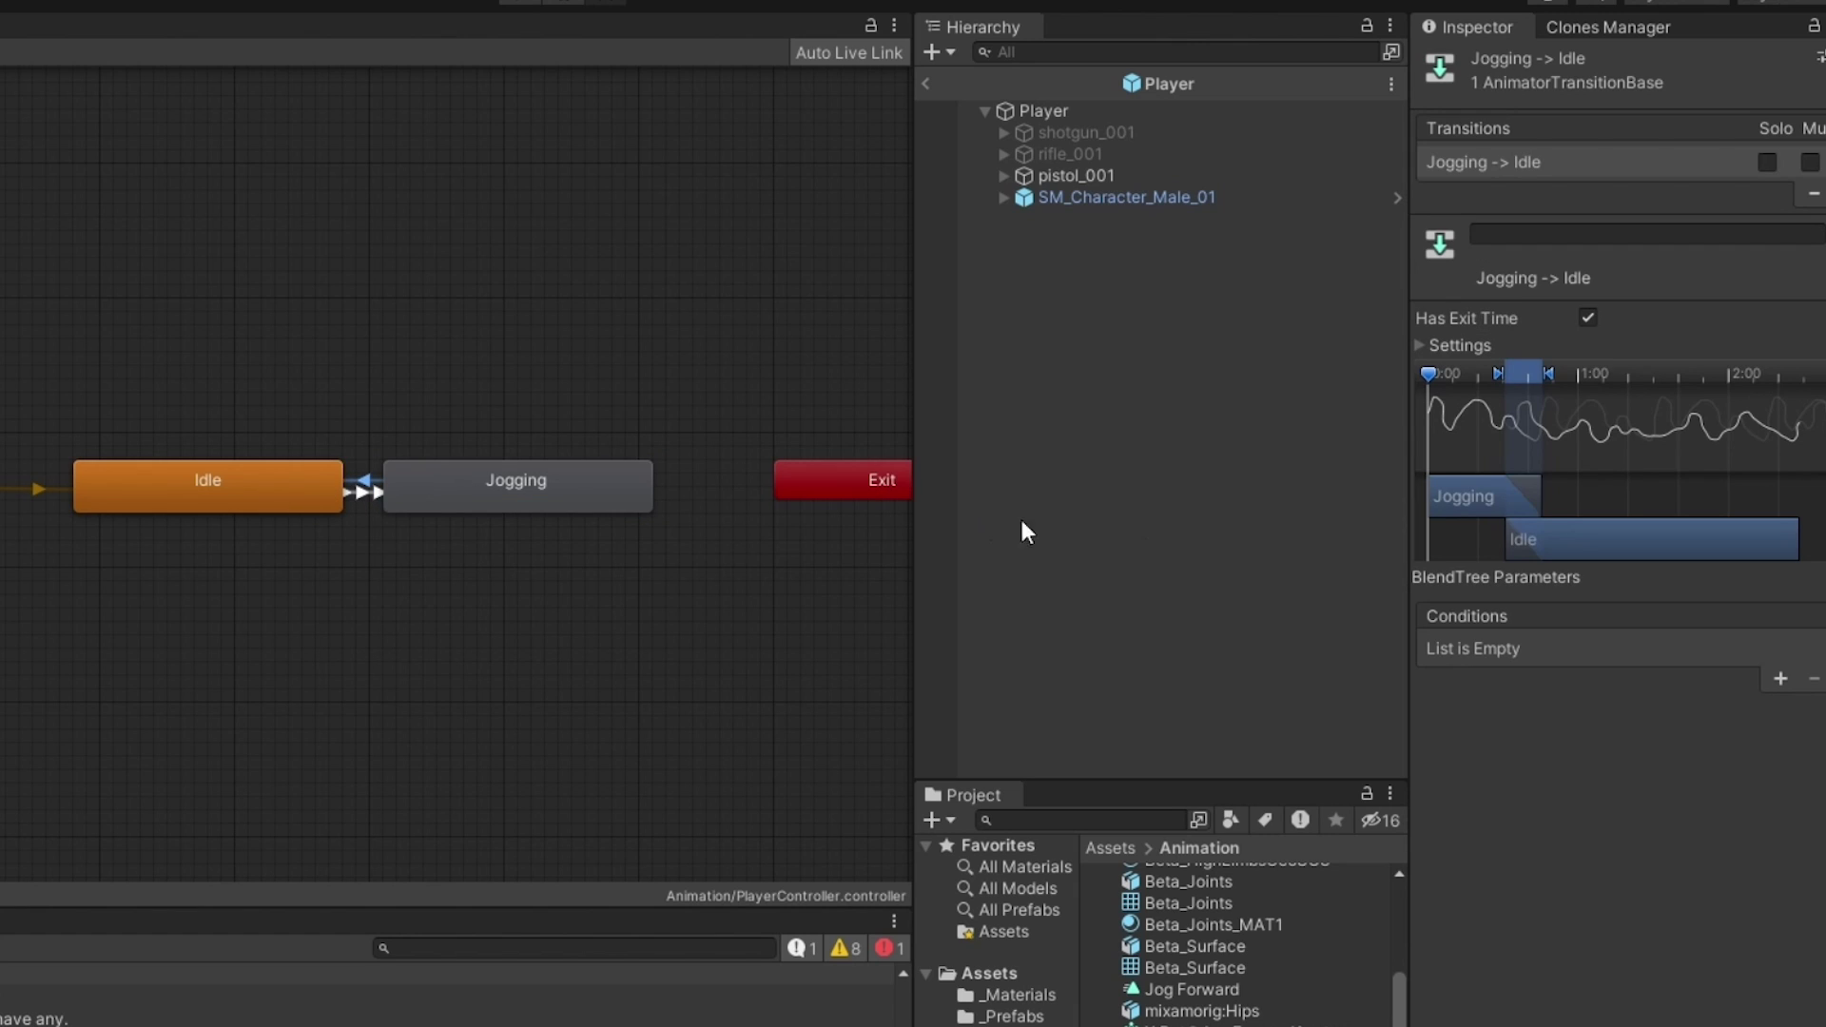
Add four conditions to the Jogging to Idle transition and set the second VelocityX condition to Less.
left_click(1781, 678)
left_click(1781, 679)
left_click(1783, 710)
left_click(1783, 741)
left_click(1703, 681)
left_click(1710, 741)
Switch the third and fourth conditions of the Jogging to Idle transition to VelocityZ.
left_click(1705, 711)
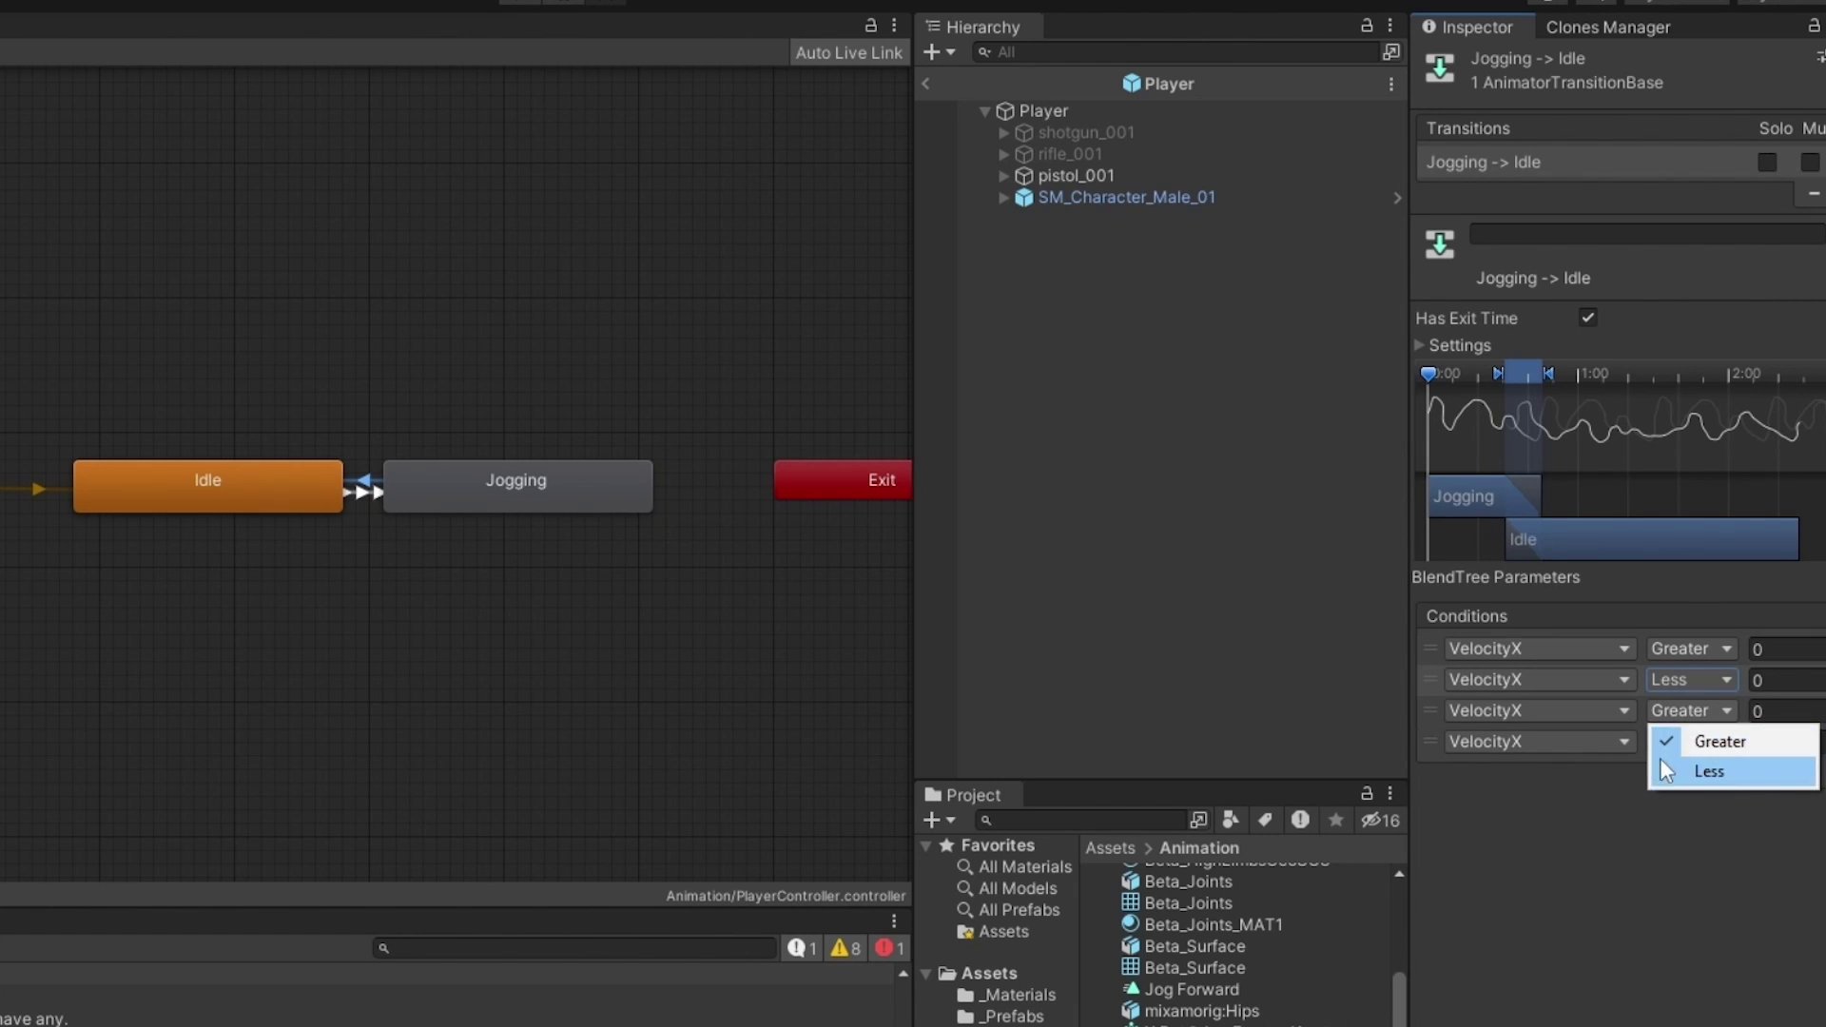
left_click(1665, 772)
left_click(1692, 742)
left_click(1698, 802)
left_click(1550, 712)
left_click(1528, 827)
left_click(1541, 742)
left_click(1528, 860)
Set the Jogging to Idle conditions to Greater -0.1 and Less 0.1 for both VelocityX and VelocityZ, ordering VelocityZ Greater before Less.
left_click(1803, 744)
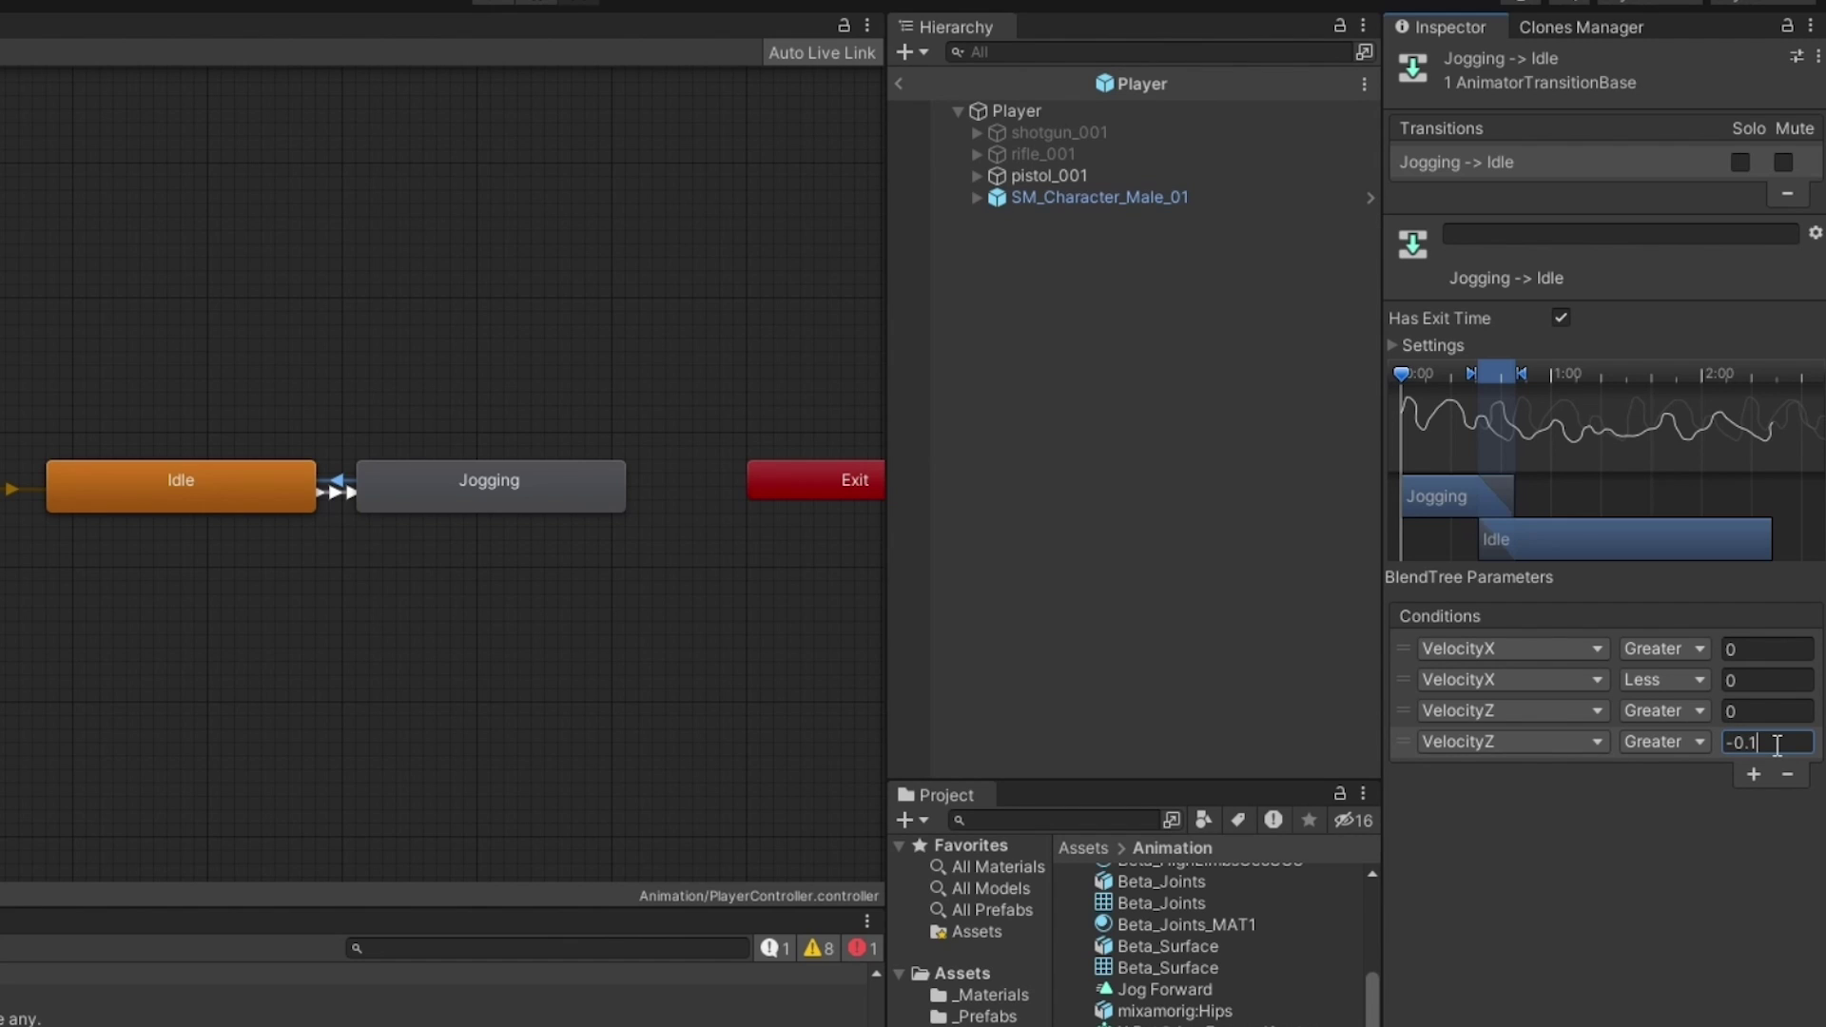
left_click(1665, 710)
left_click(1671, 770)
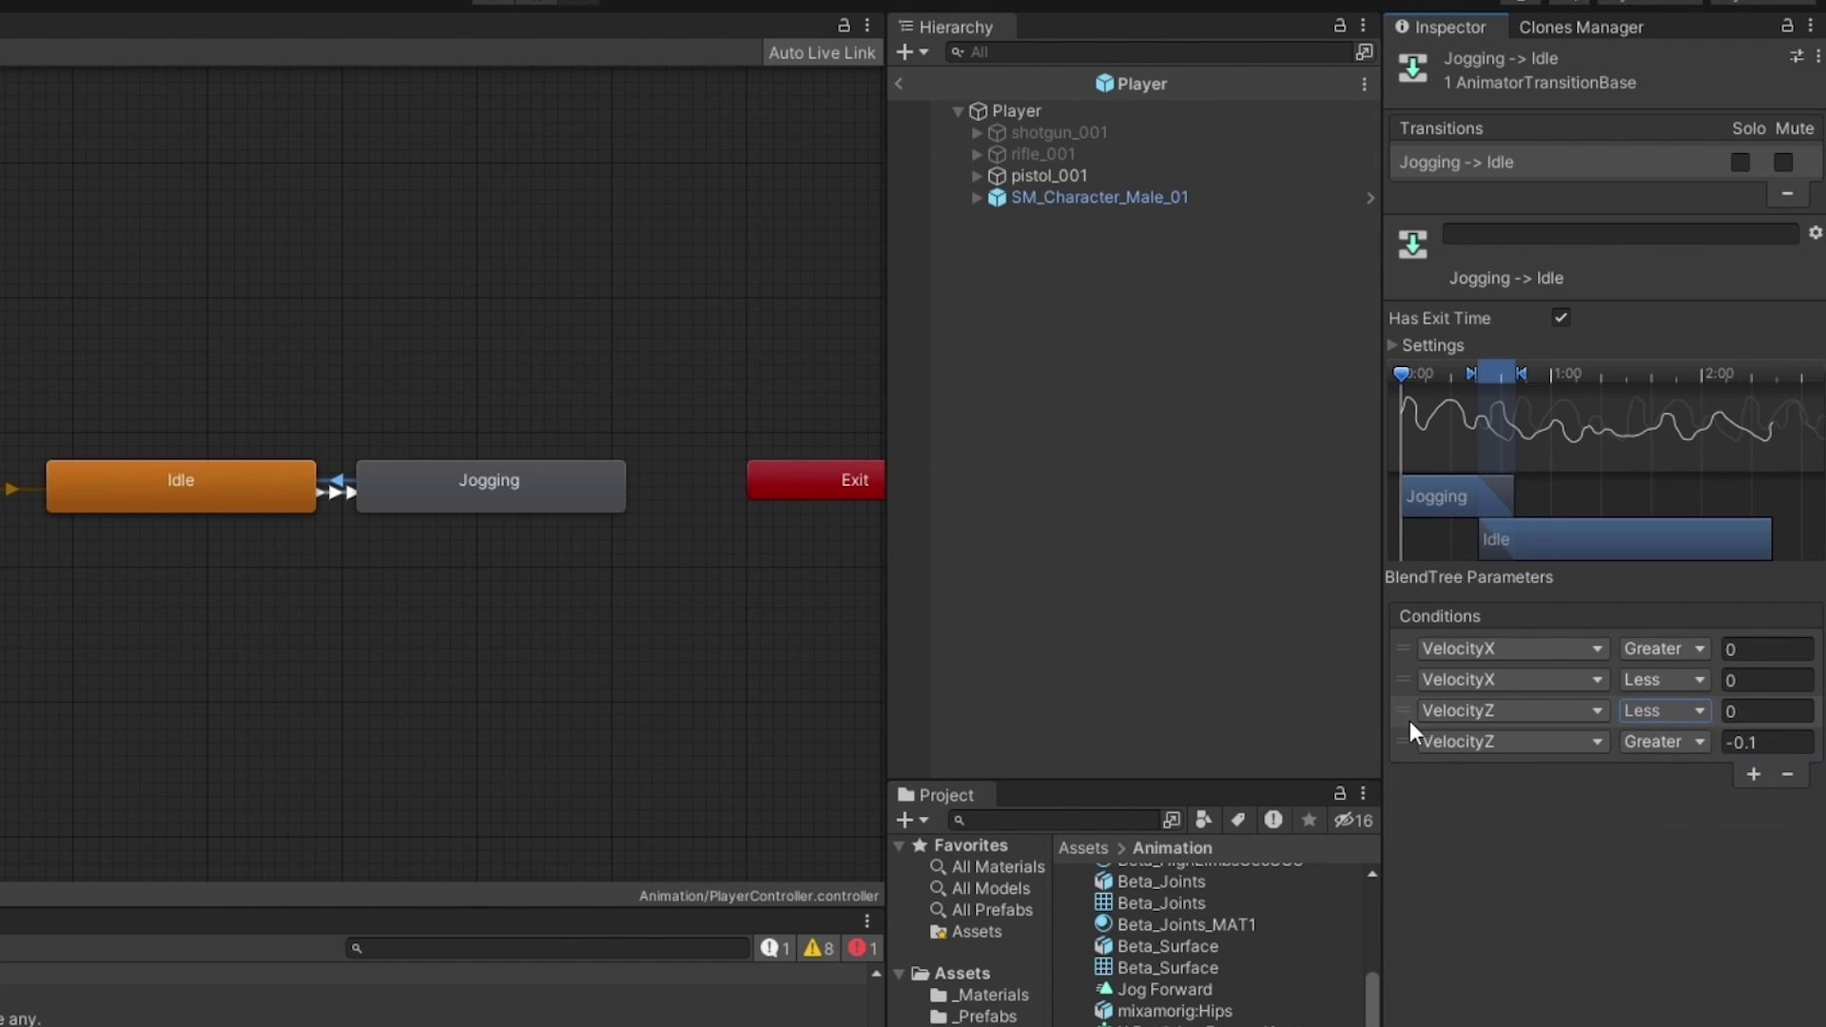
left_click_drag(1406, 713, 1406, 746)
left_click(1764, 742)
type("0.1")
left_click(1766, 680)
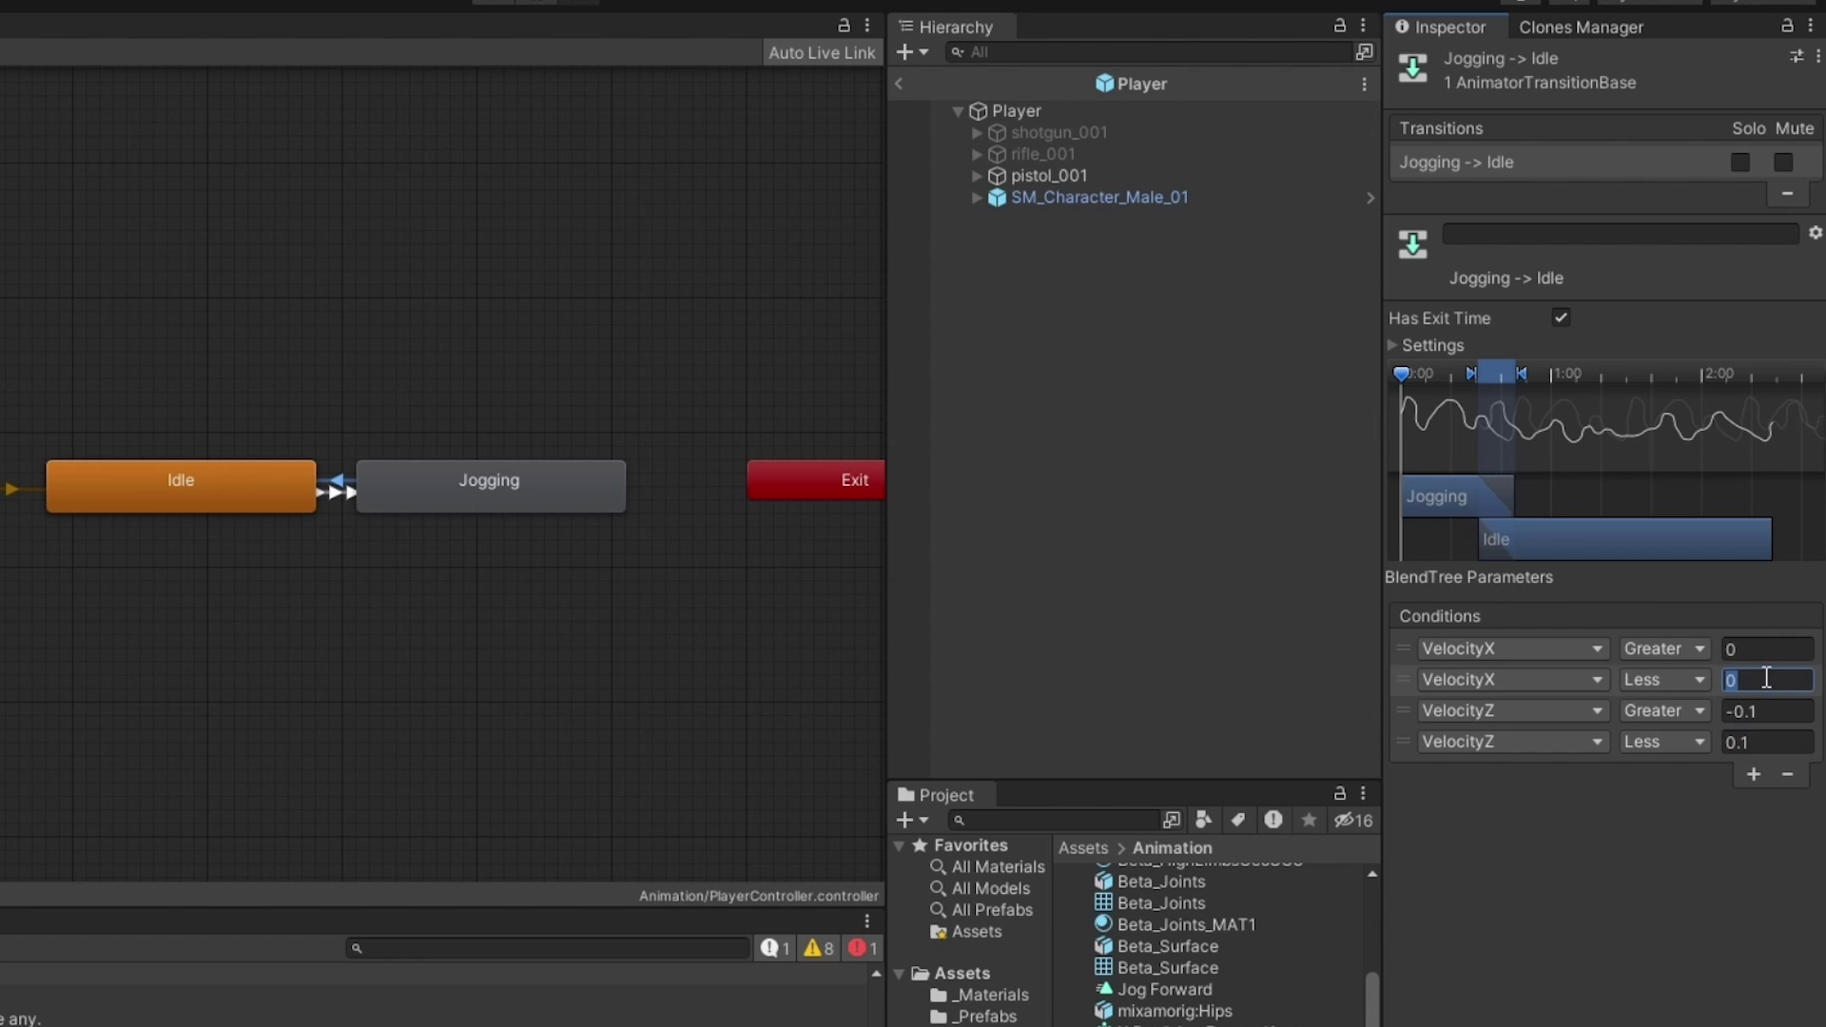
left_click(1773, 650)
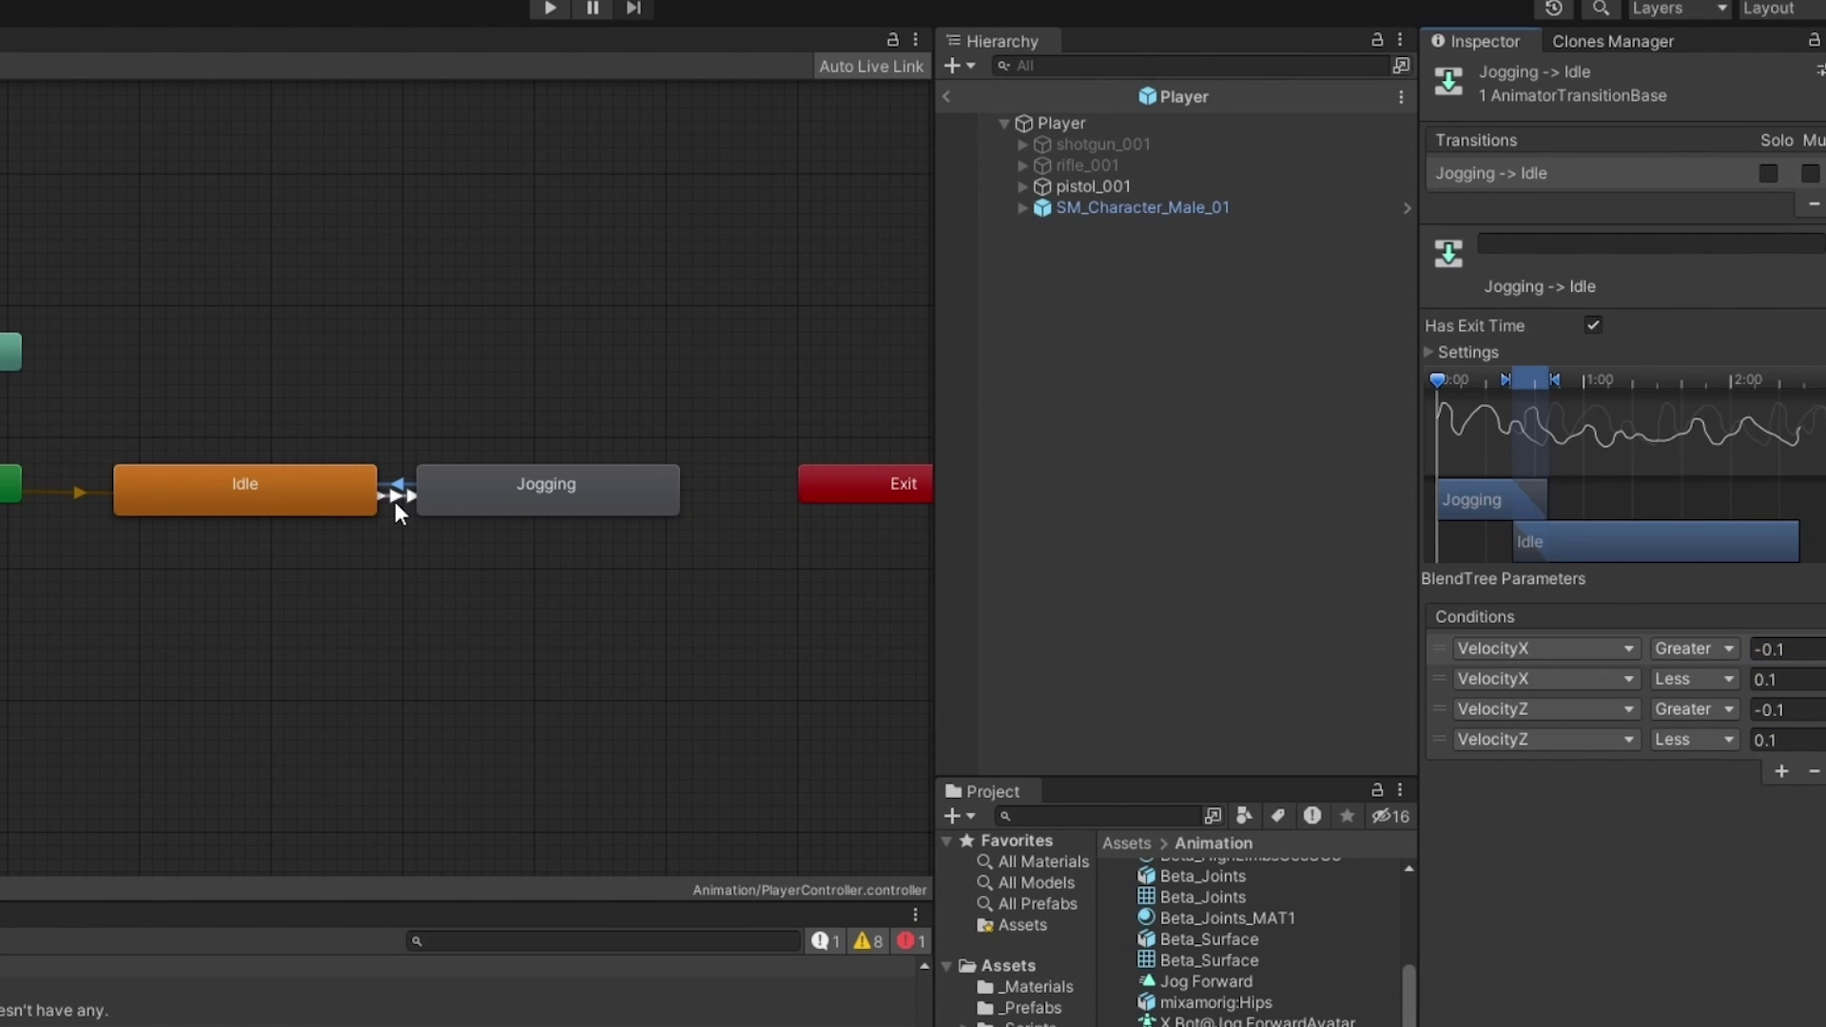
left_click(396, 502)
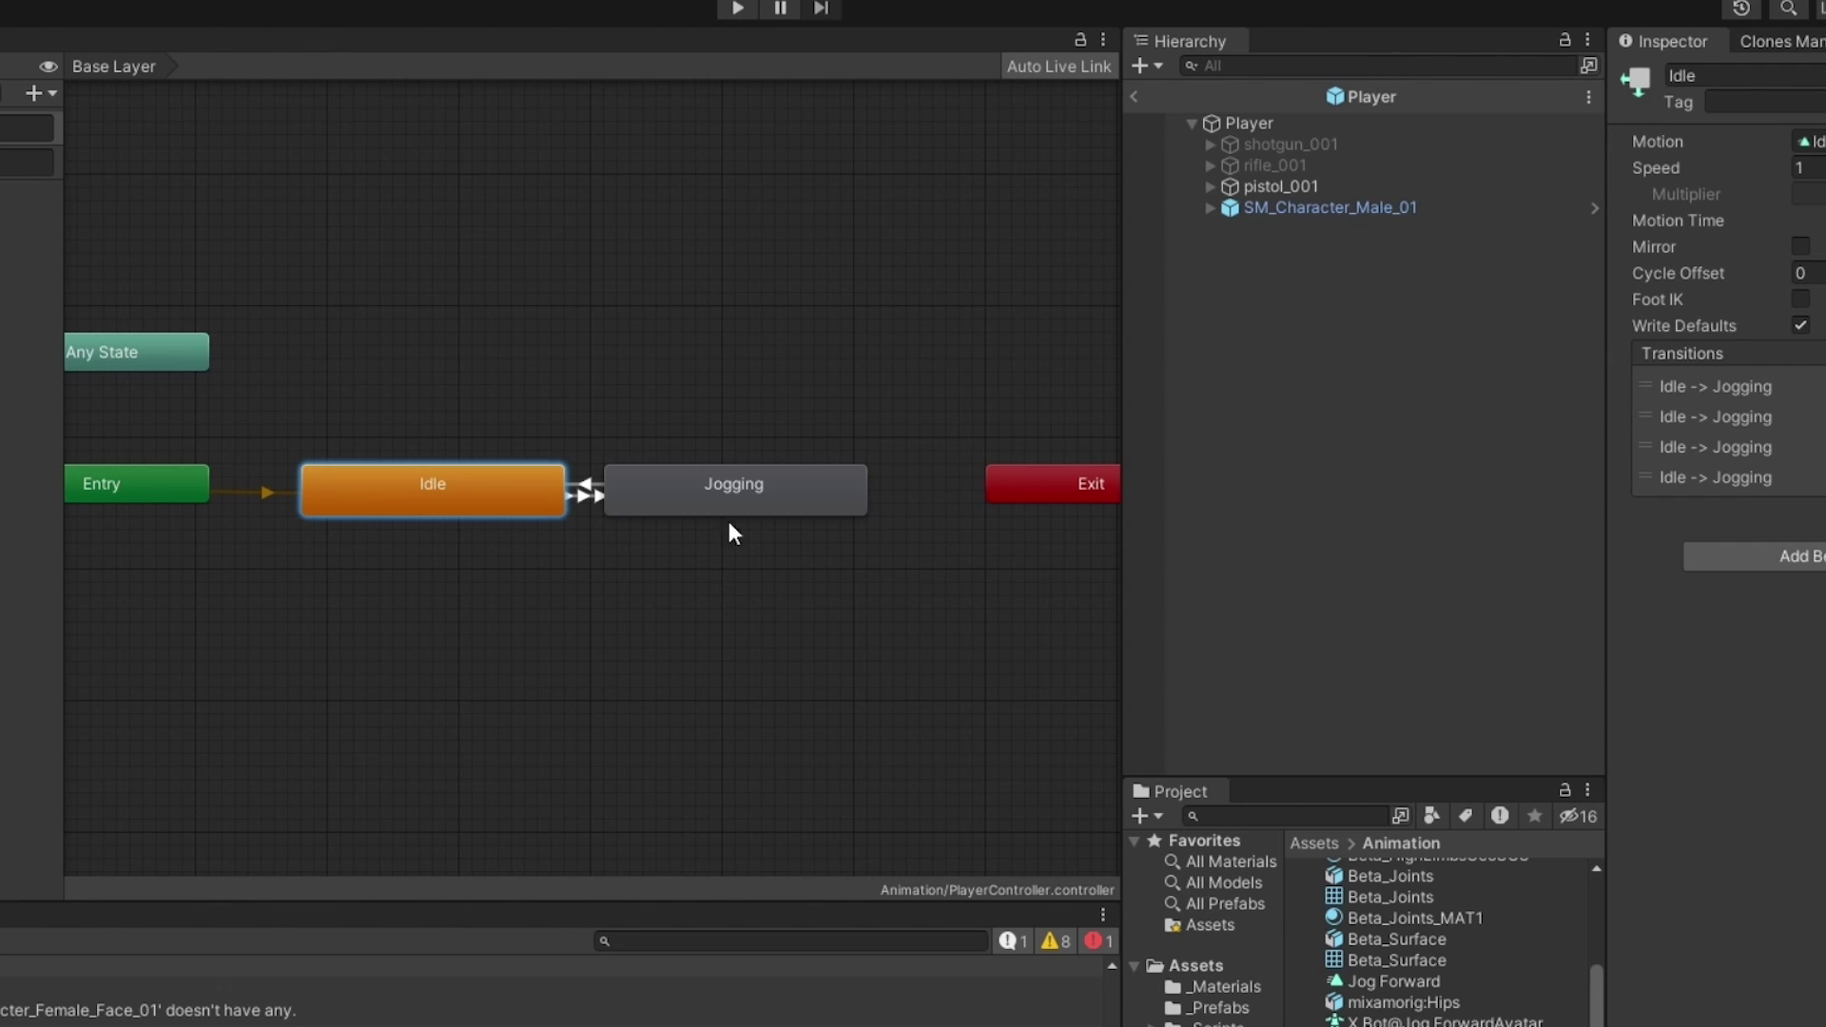
double_click(731, 512)
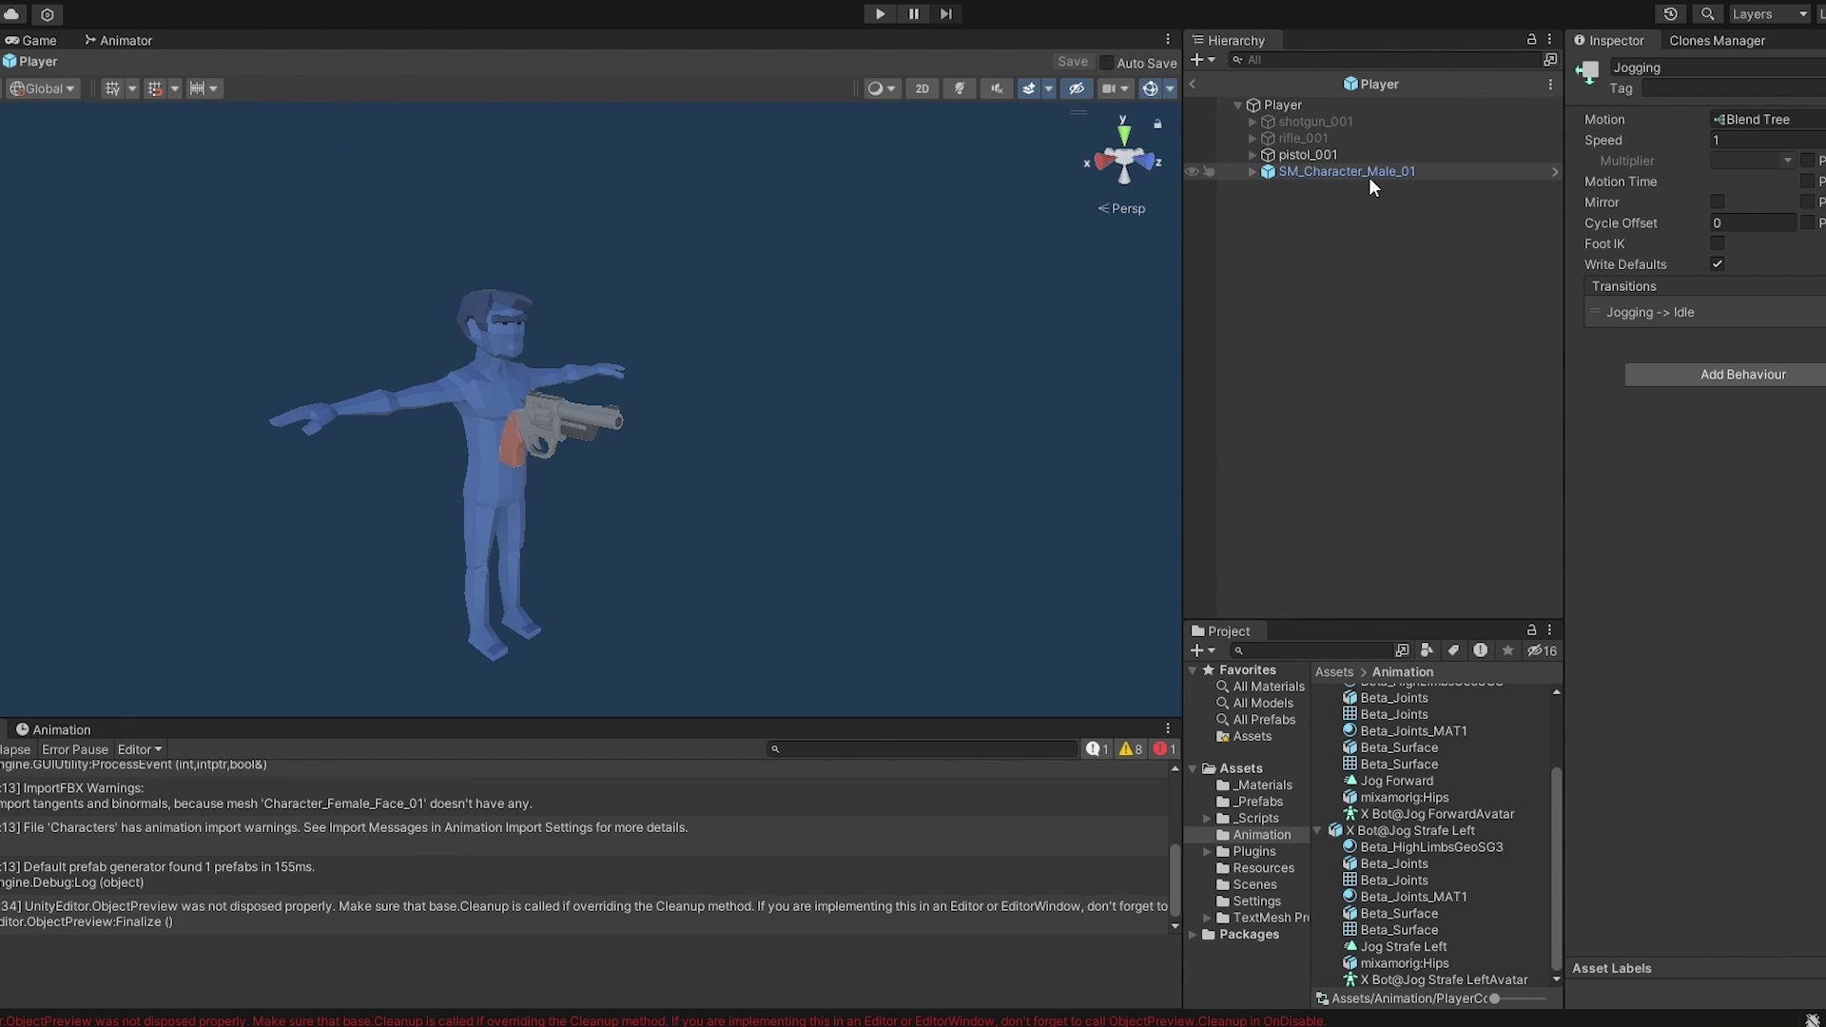
Assign the PlayerController animator from the Animation folder as the Animator controller of SM_Character_Male_01.
left_click(1368, 175)
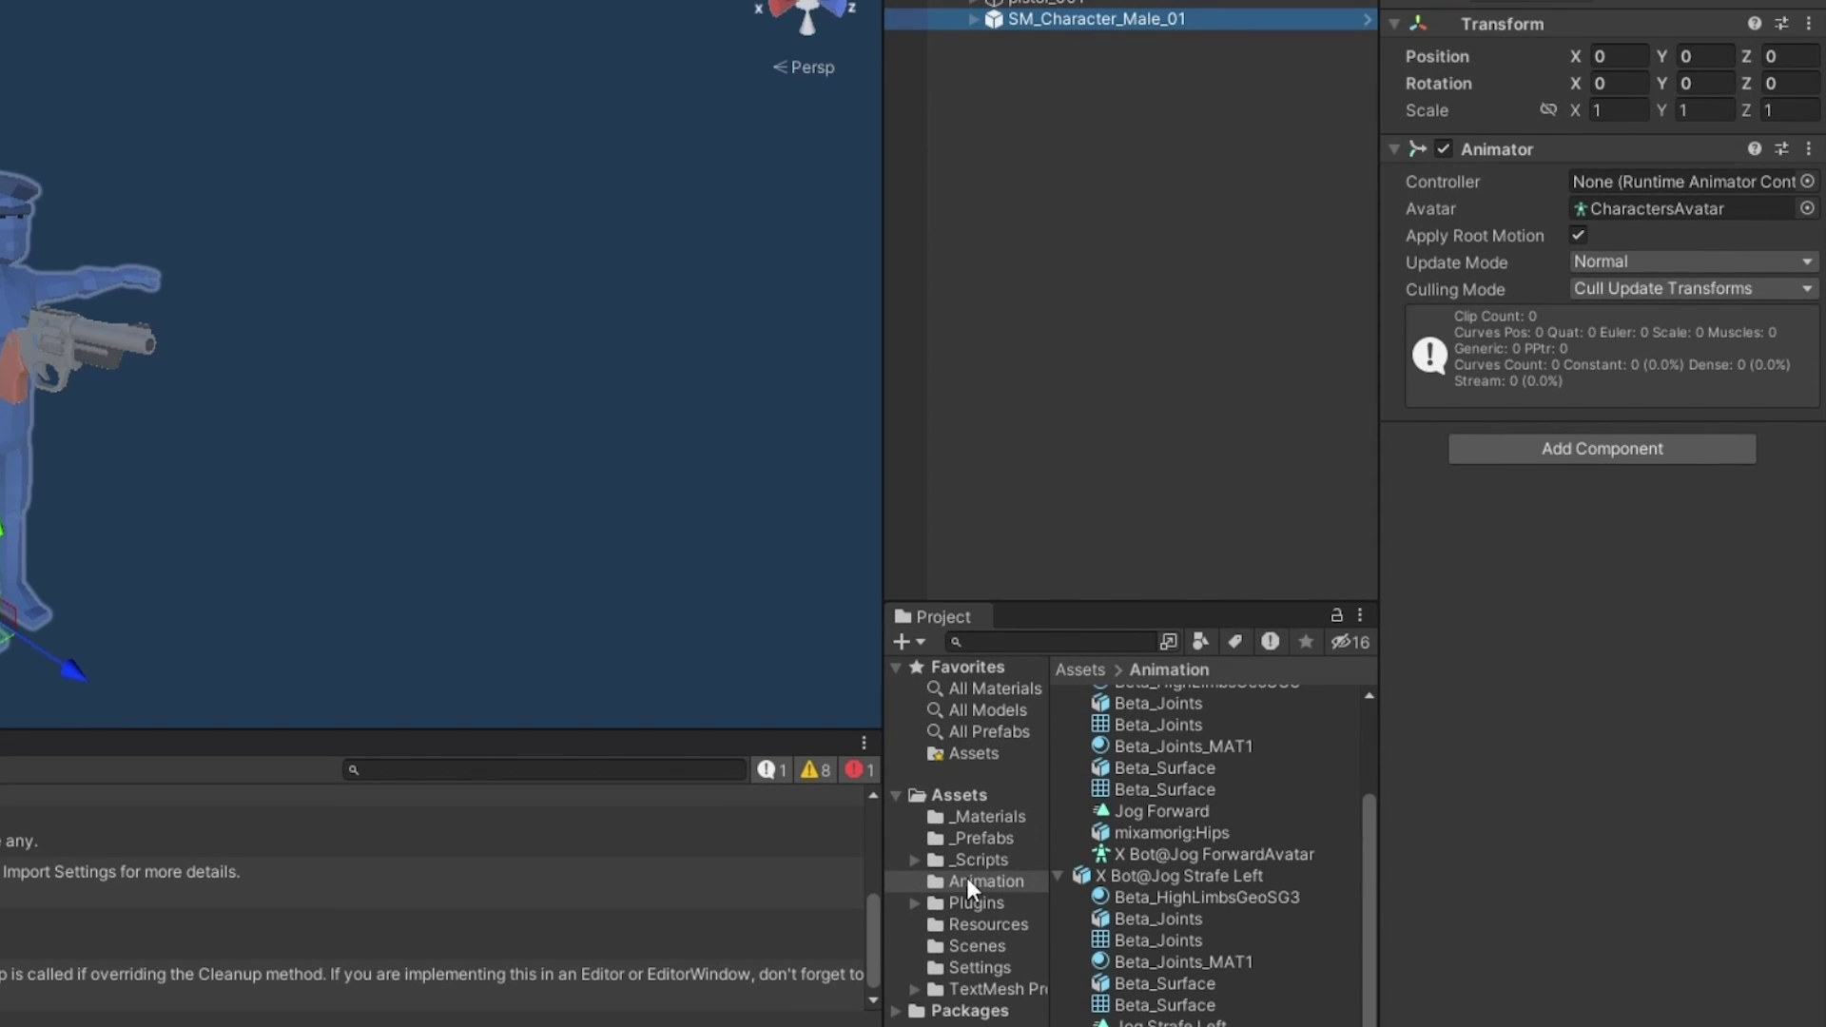
left_click(968, 877)
left_click(1059, 805)
left_click(1058, 824)
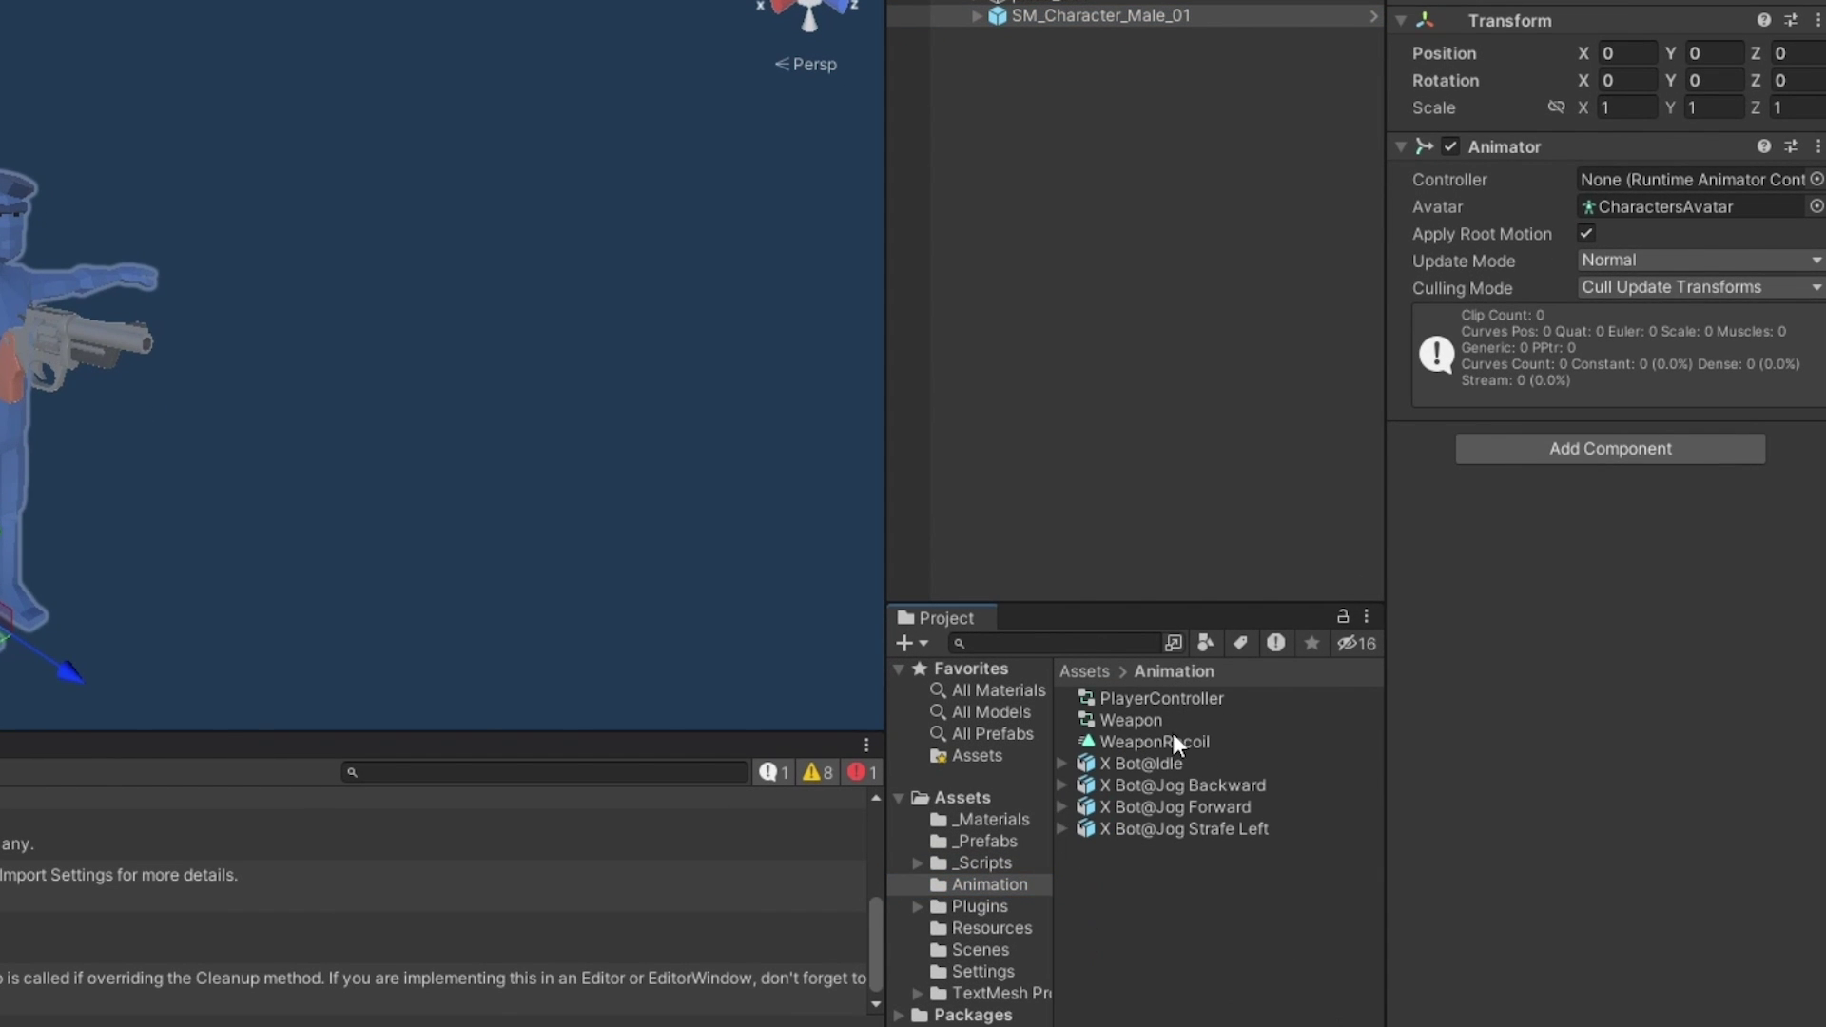
left_click_drag(1173, 733, 1645, 181)
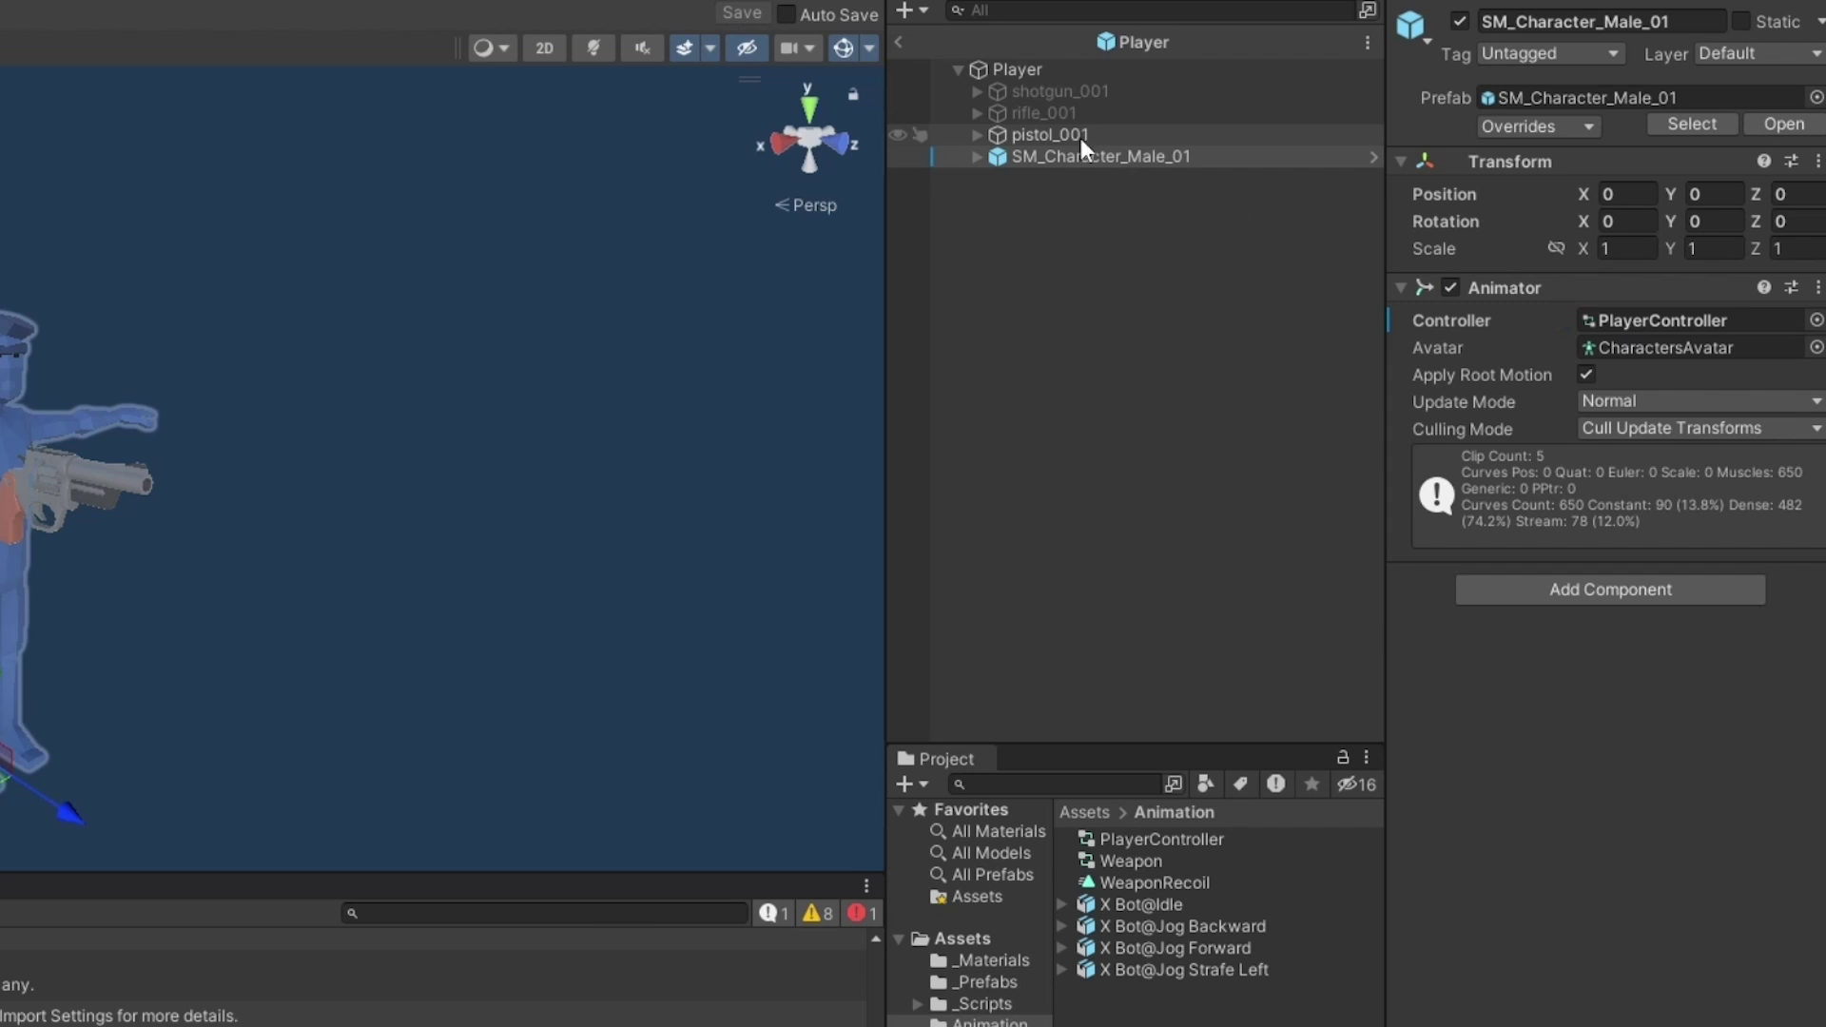
Select the root Player object and open its PlayerController script in the code editor.
left_click(1052, 71)
left_click(1675, 249)
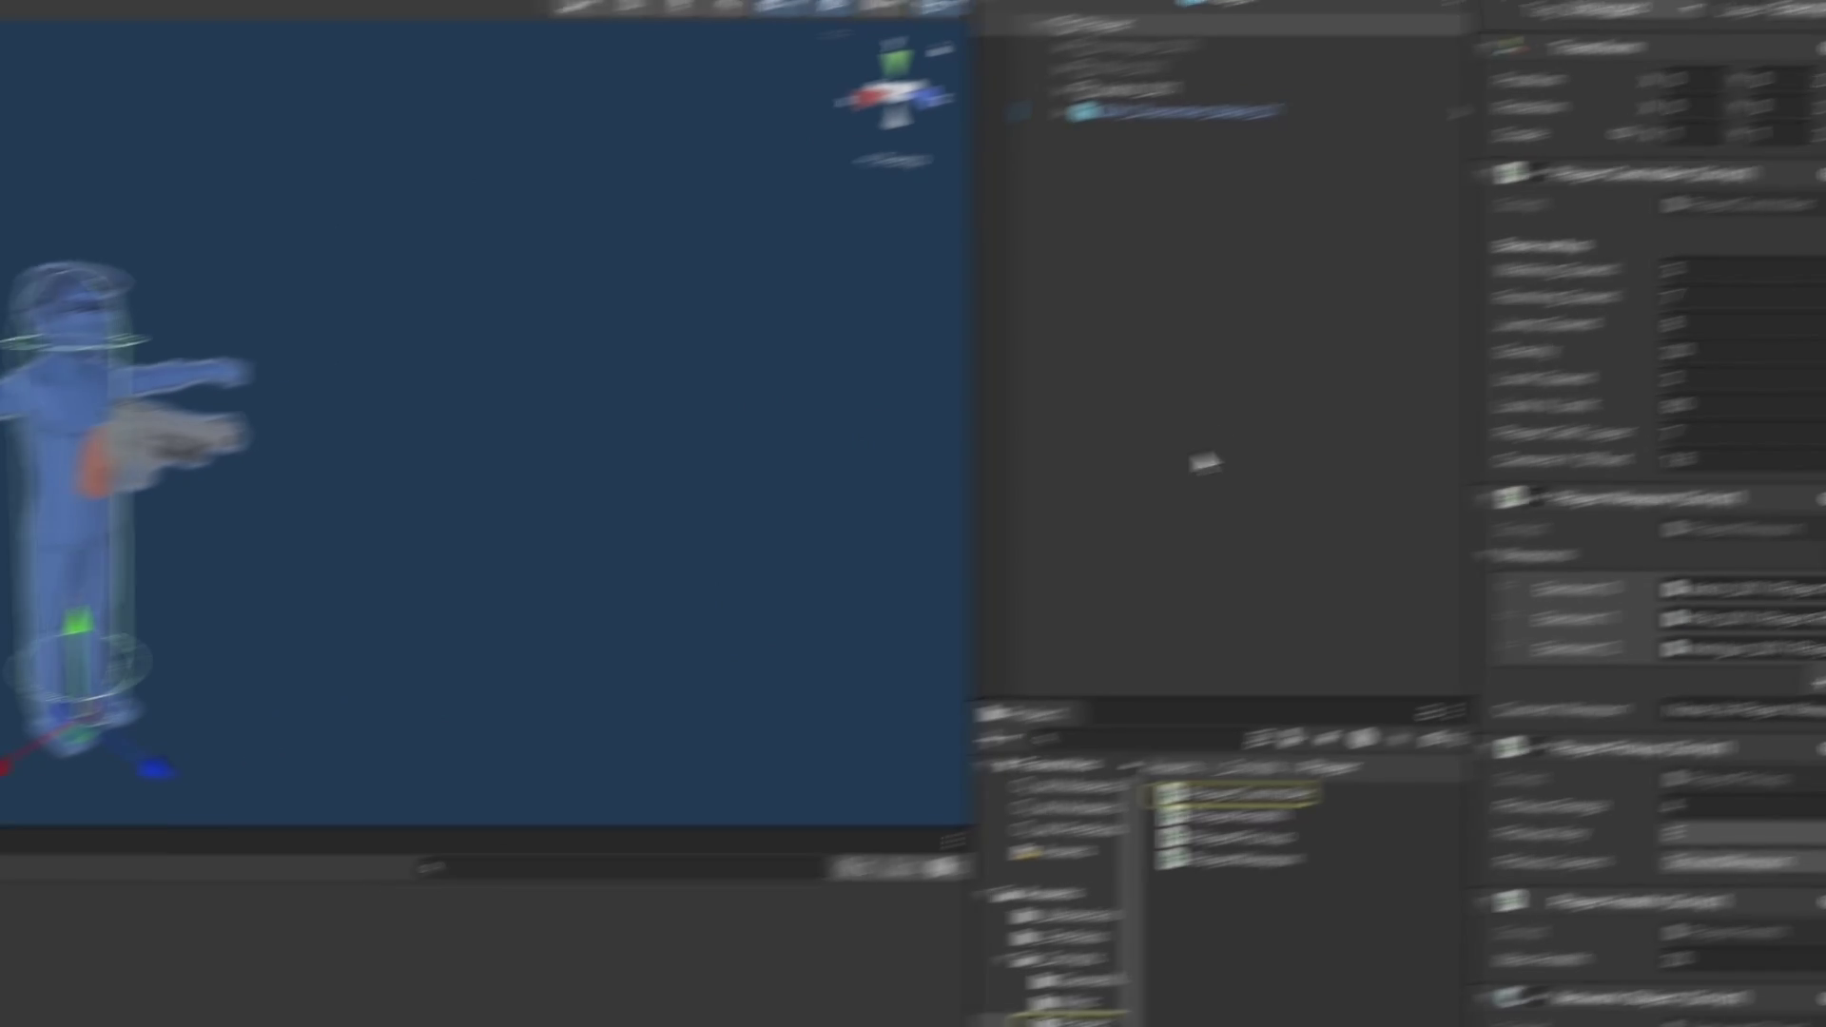
left_click(1094, 156)
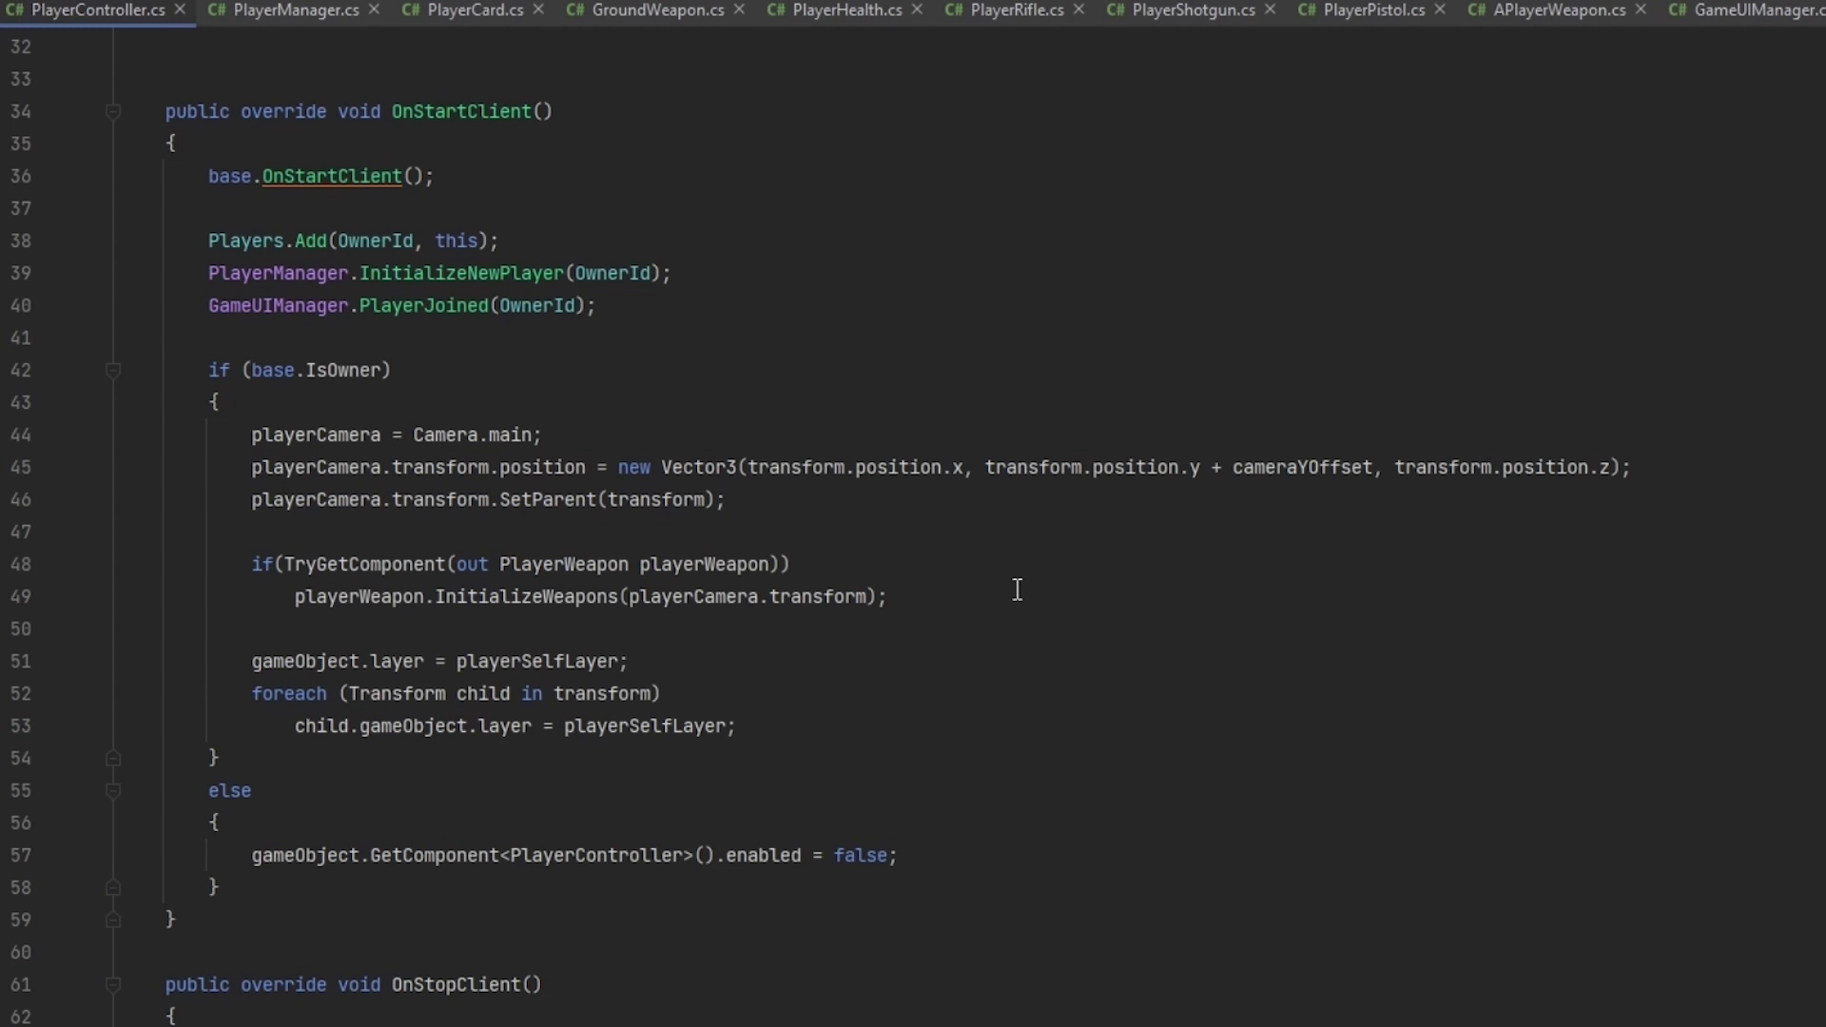
Declare the field "[SerializeField] private Animator animator;" below the playerCamera declaration in PlayerController.cs.
scroll(1019, 590, "up", 10)
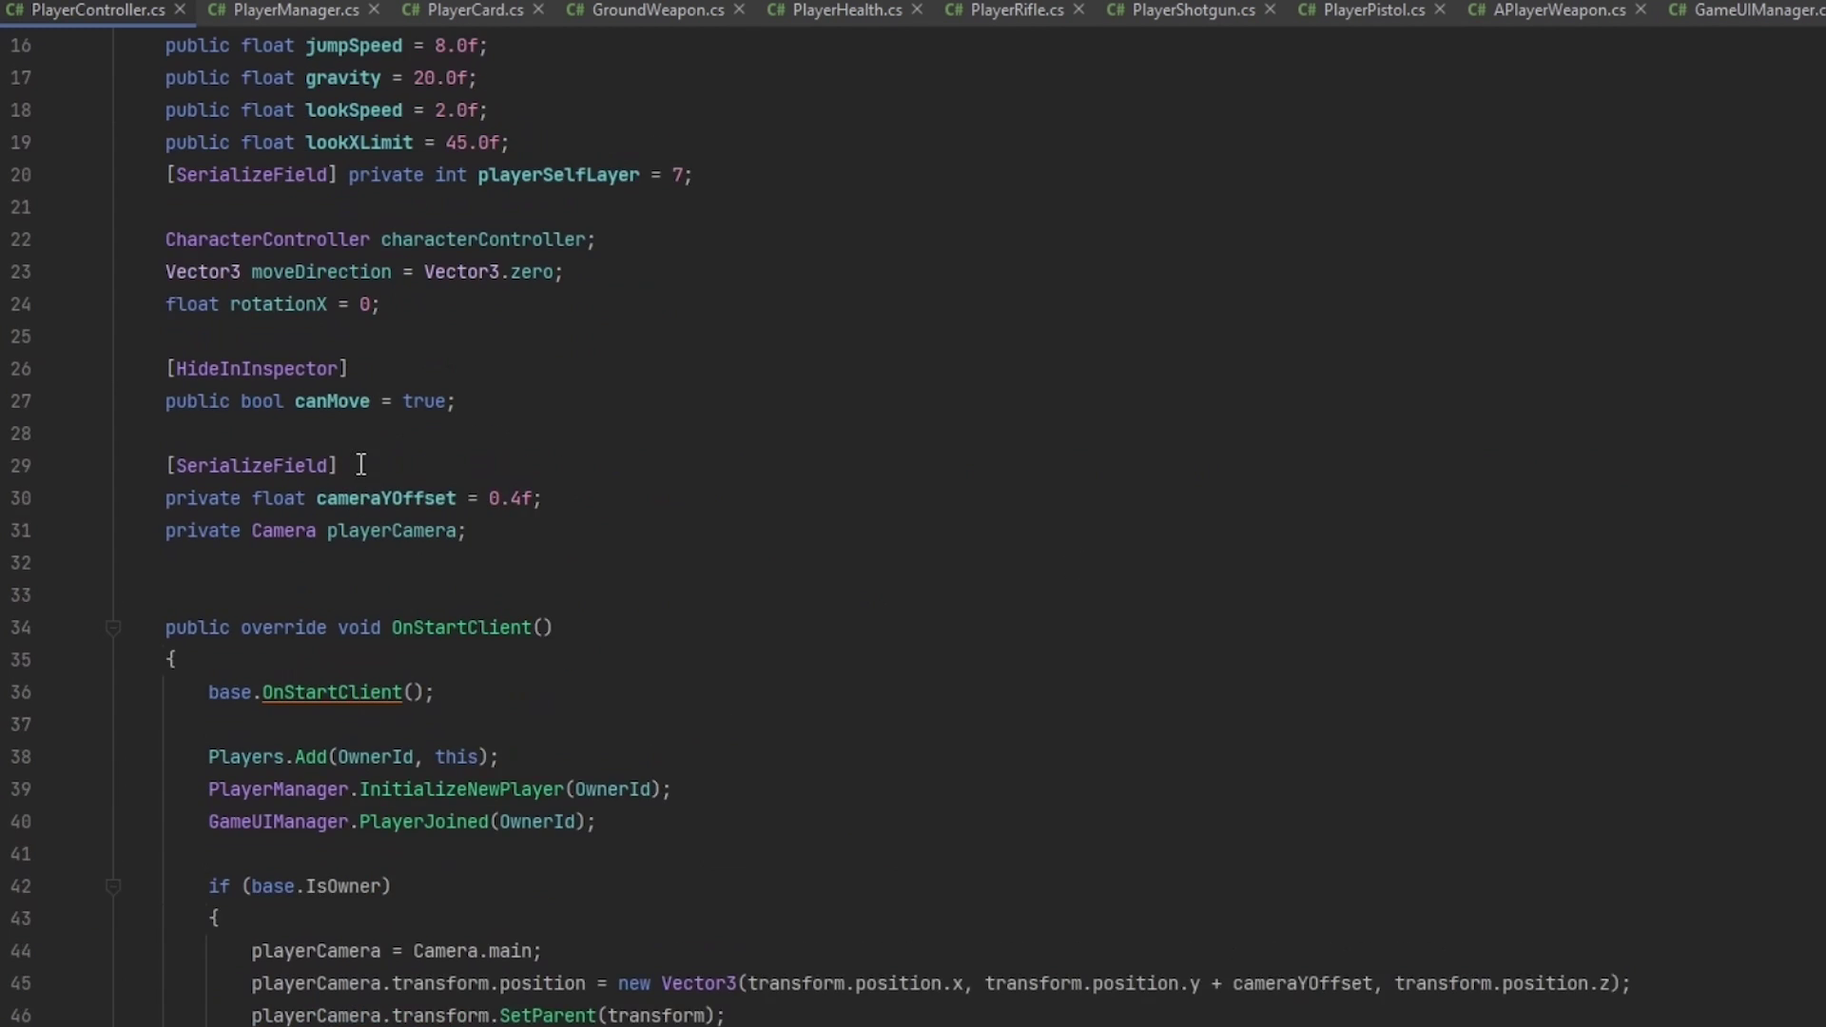
scroll(1019, 589, "down", 4)
type("[seri")
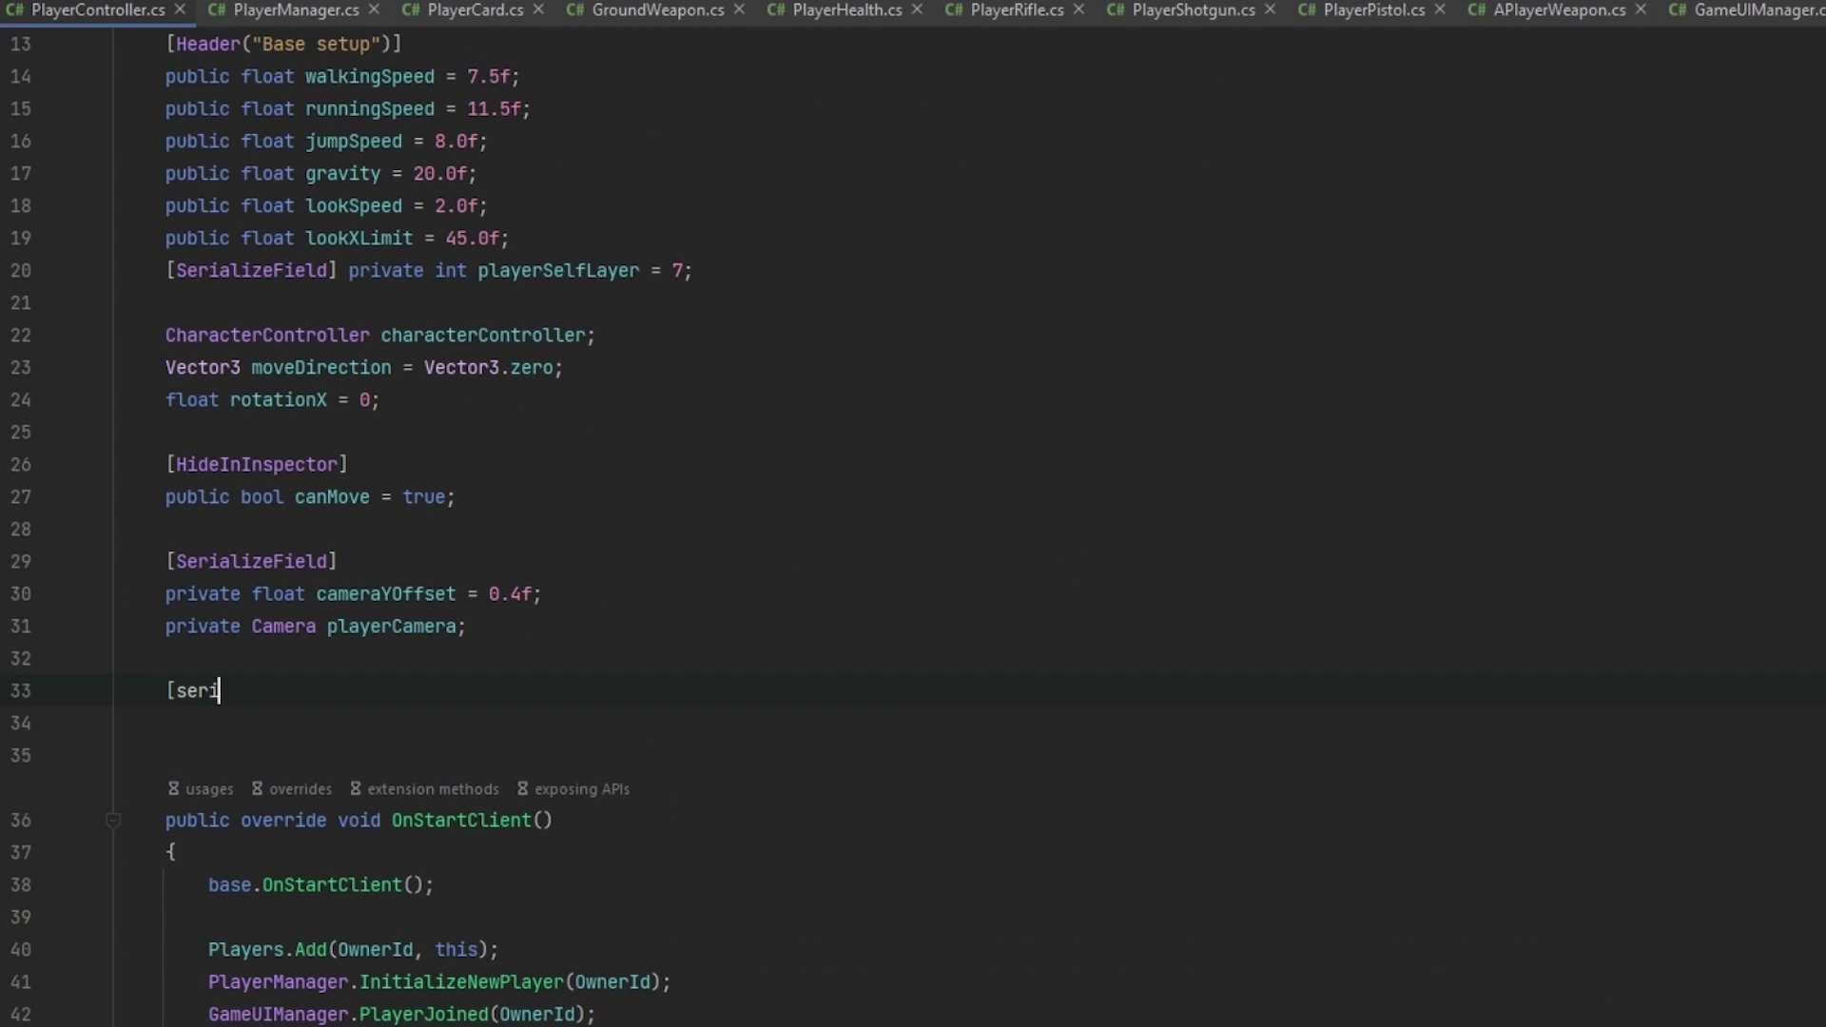
key("BackSpace")
key("BackSpace")
key("BackSpace")
key("BackSpace")
type("SerializeField] private A")
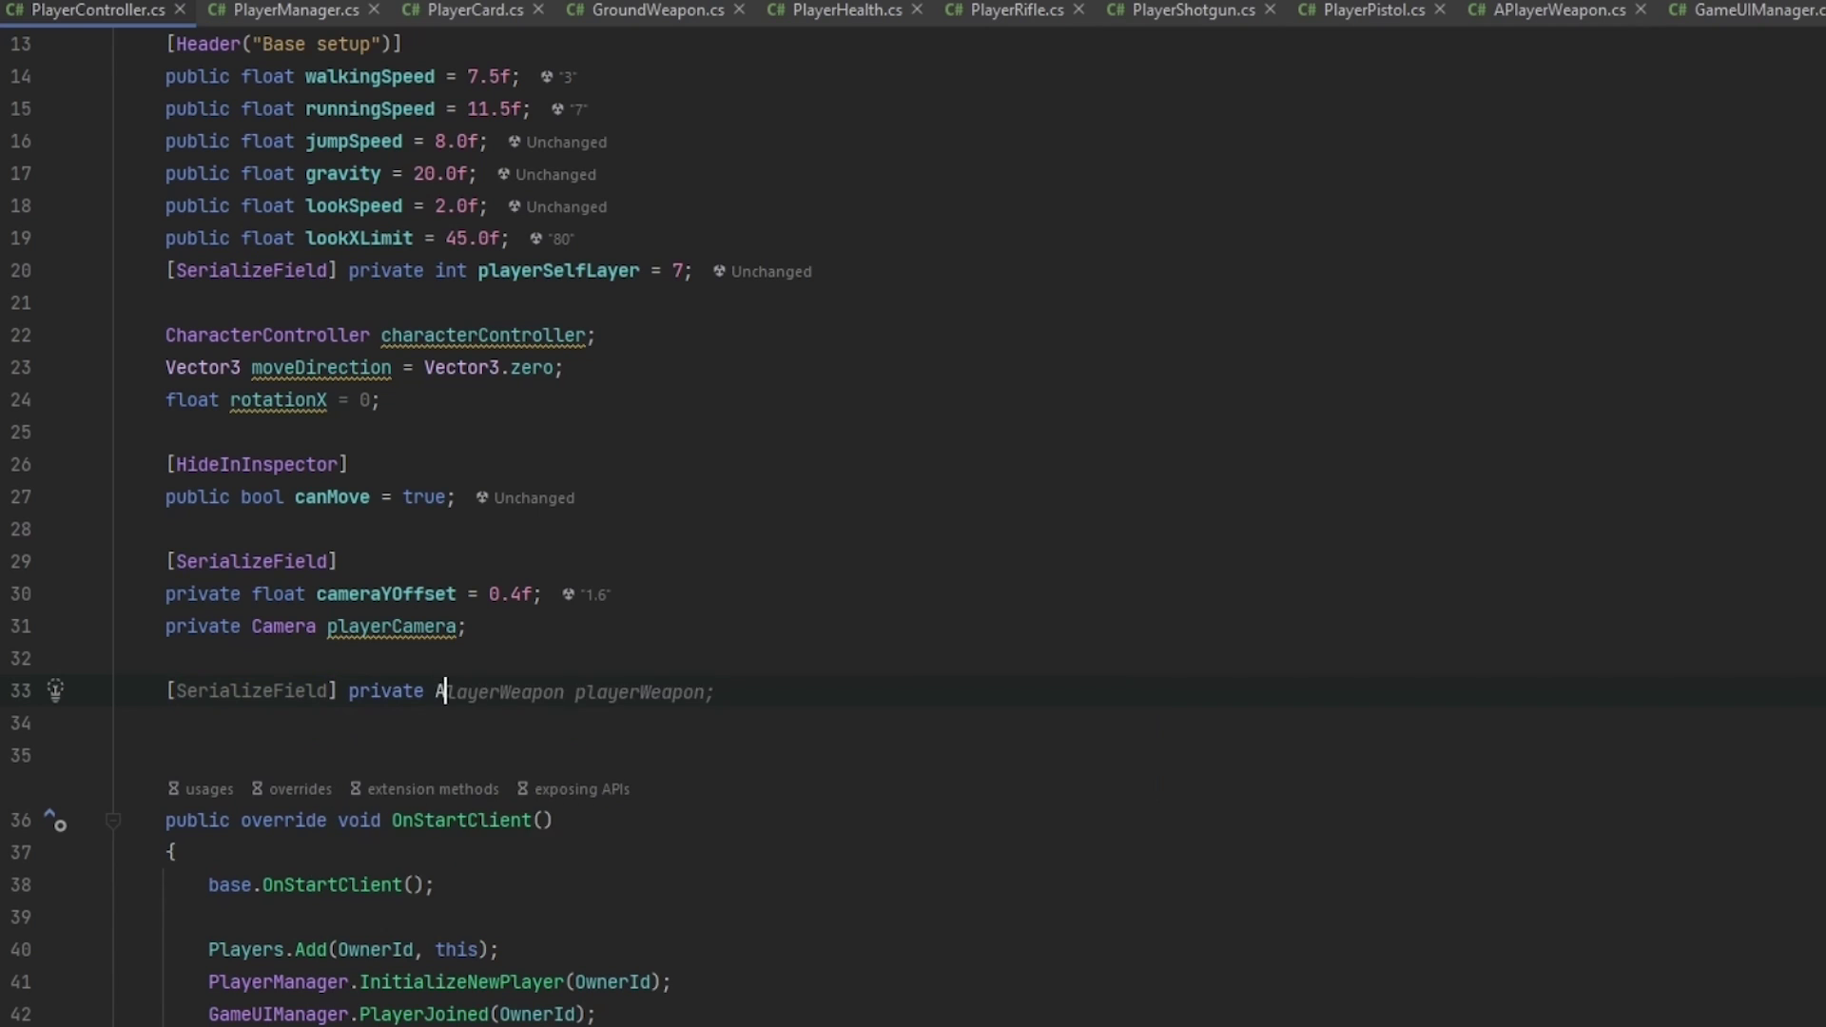
type("nimator animator;")
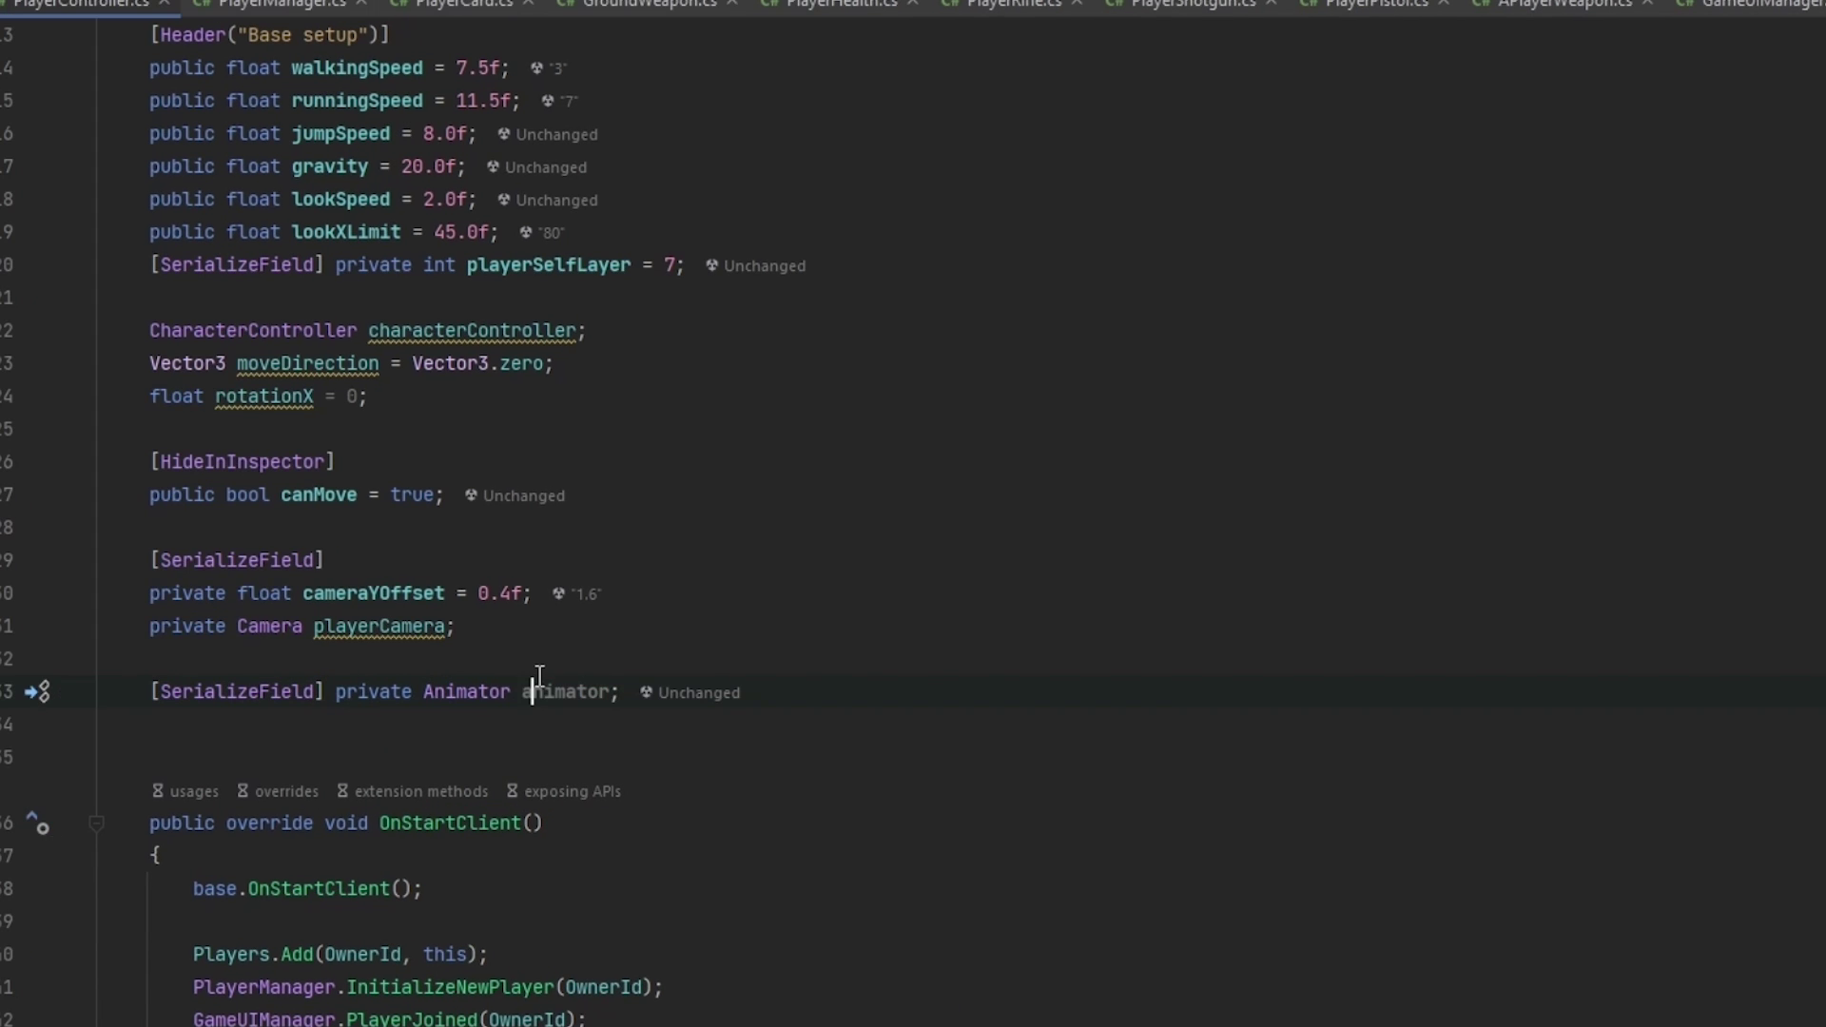
Write an empty animator.SetFloat(); call after the canMove check in Update and relocate it below the characterController.Move line.
scroll(914, 790, "down", 18)
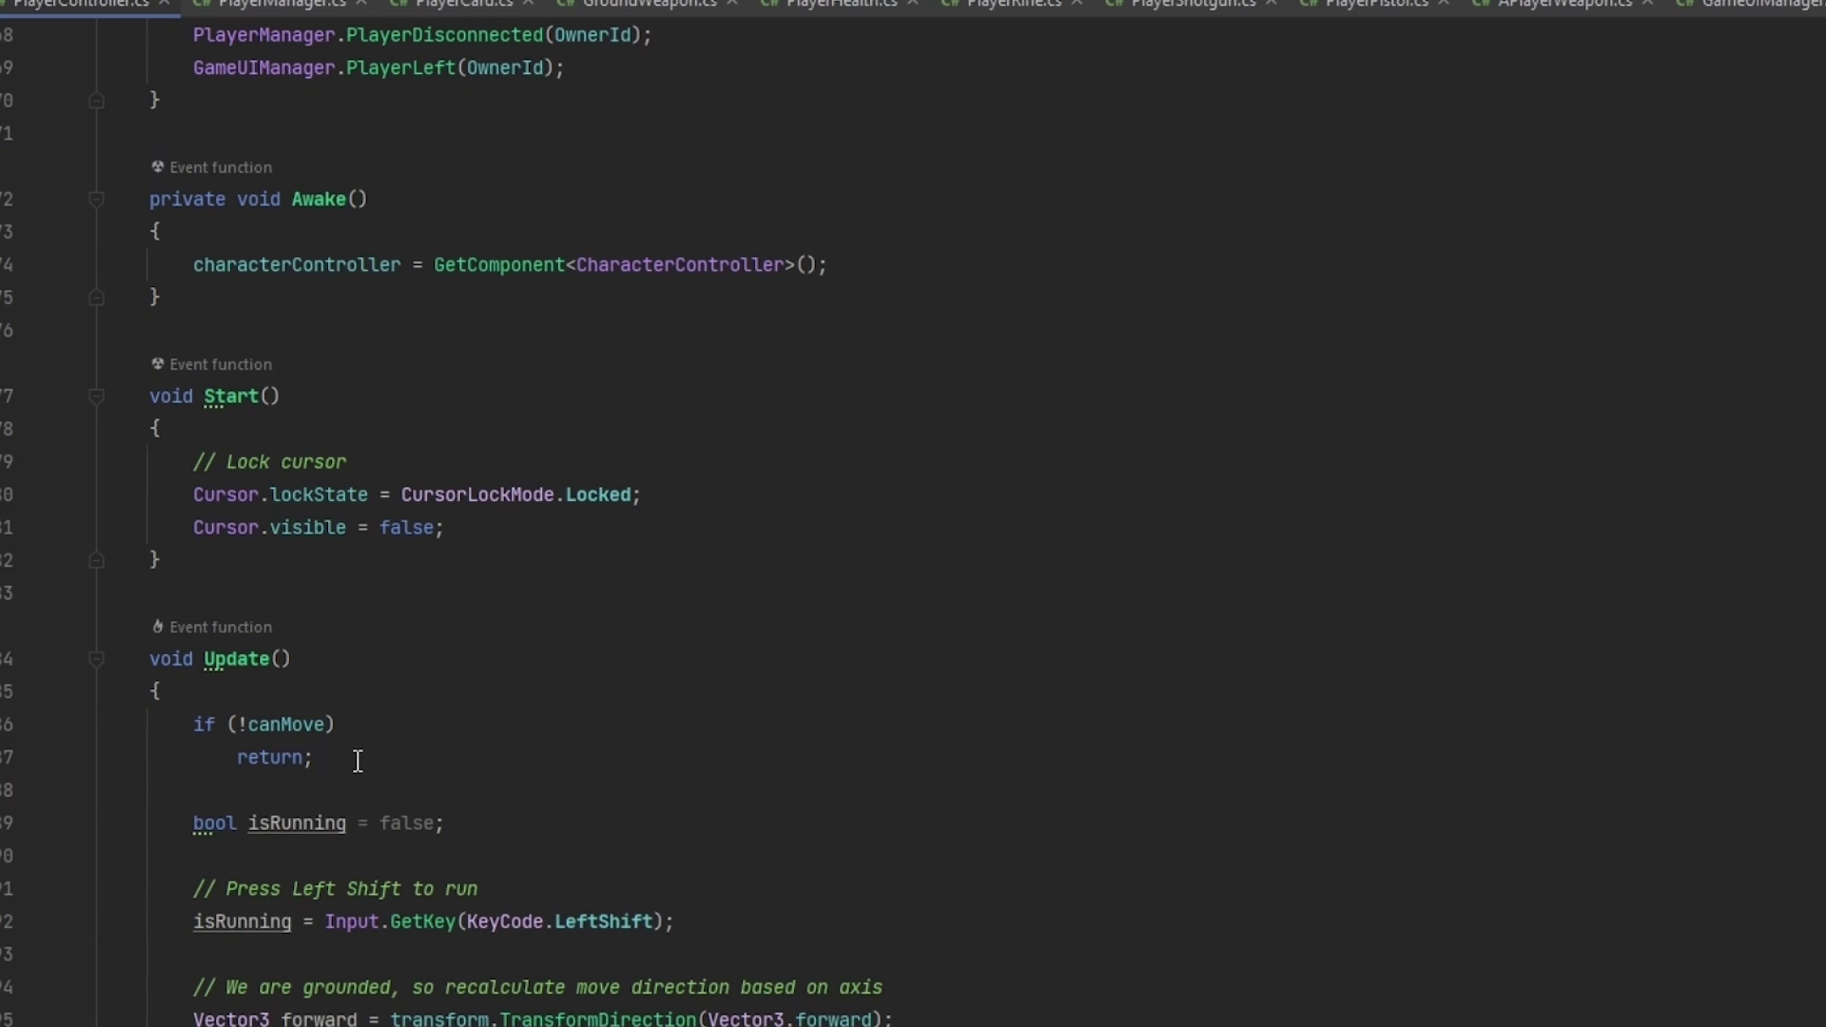
left_click(363, 745)
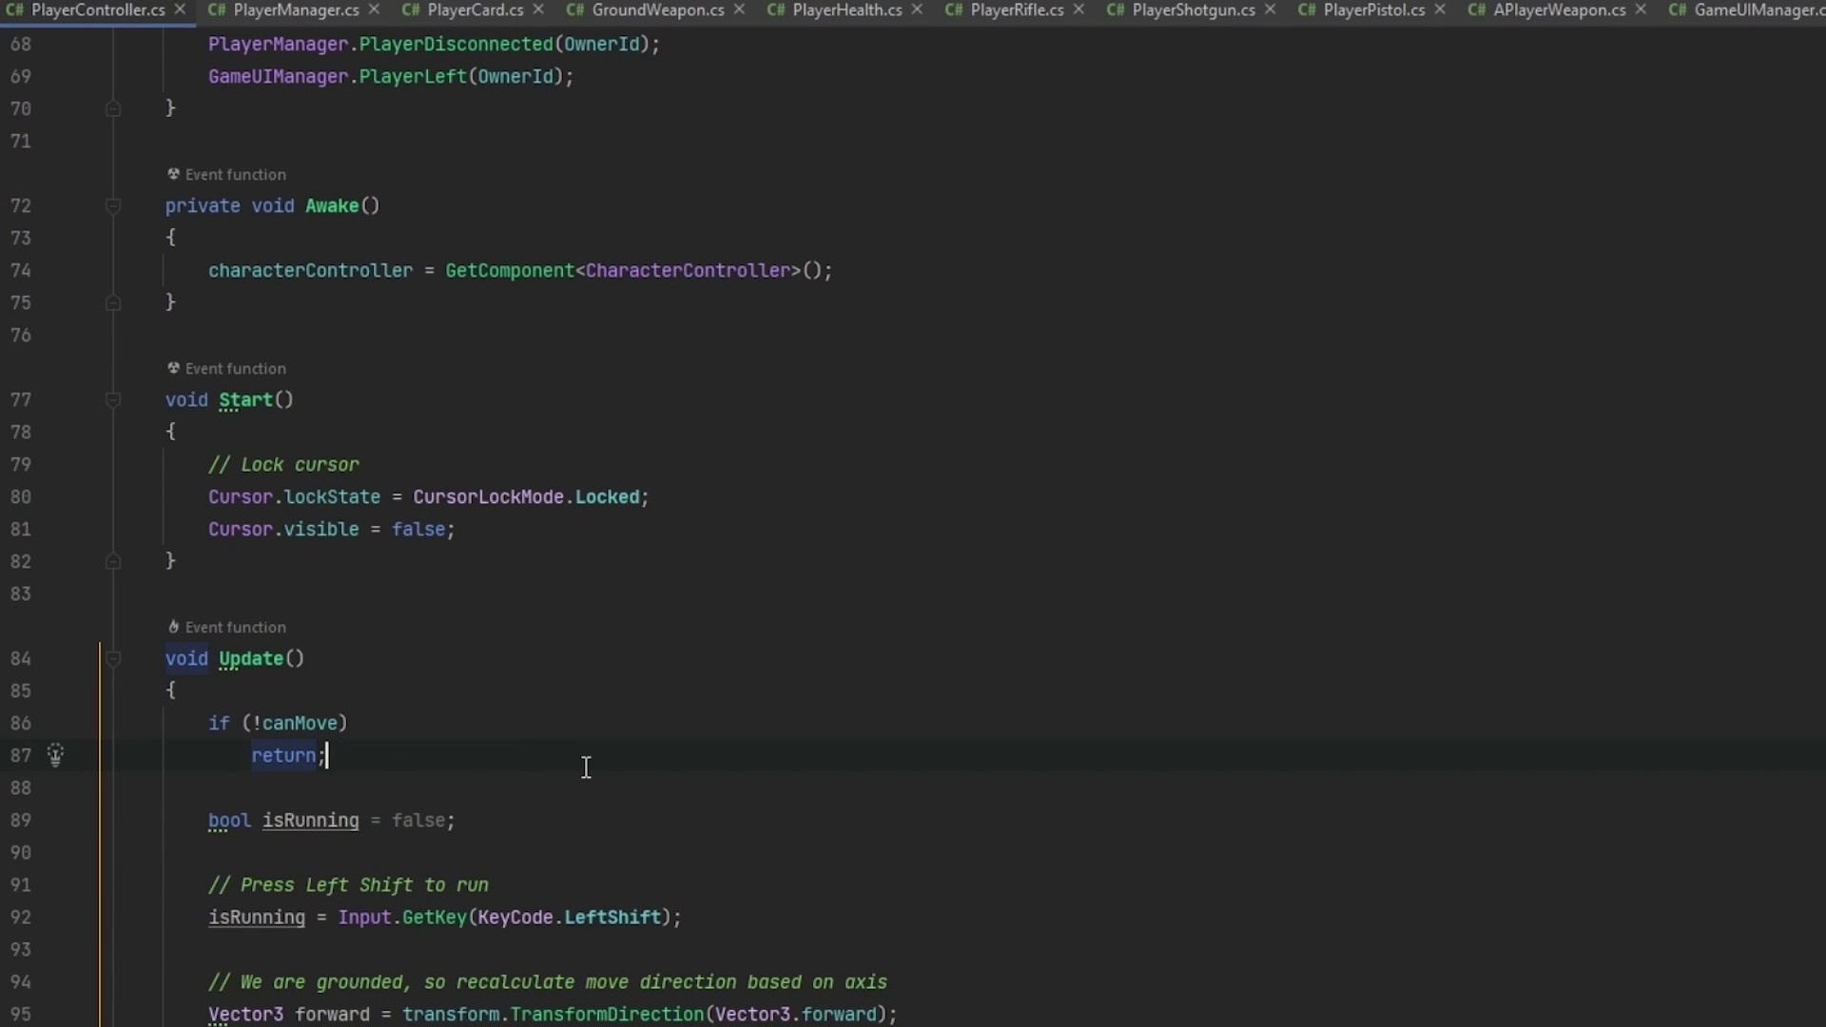
key("Return")
key("Return")
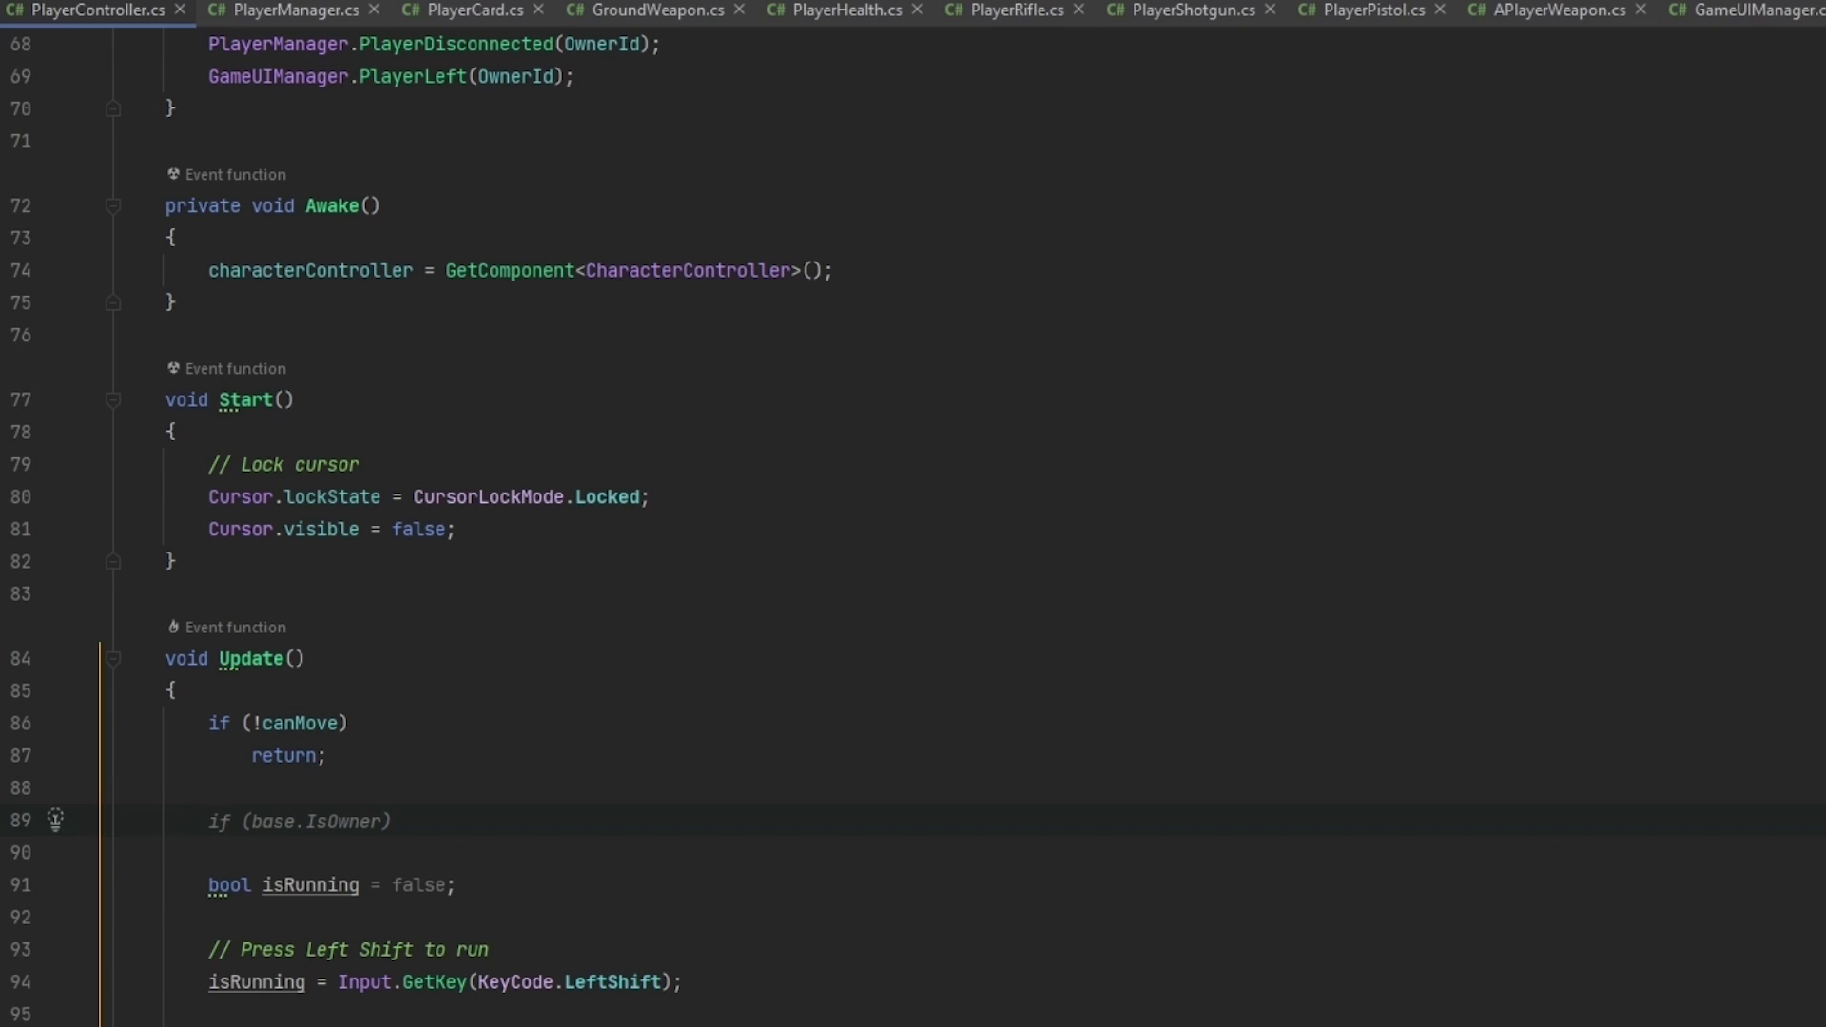
type("animator.SetFloat();")
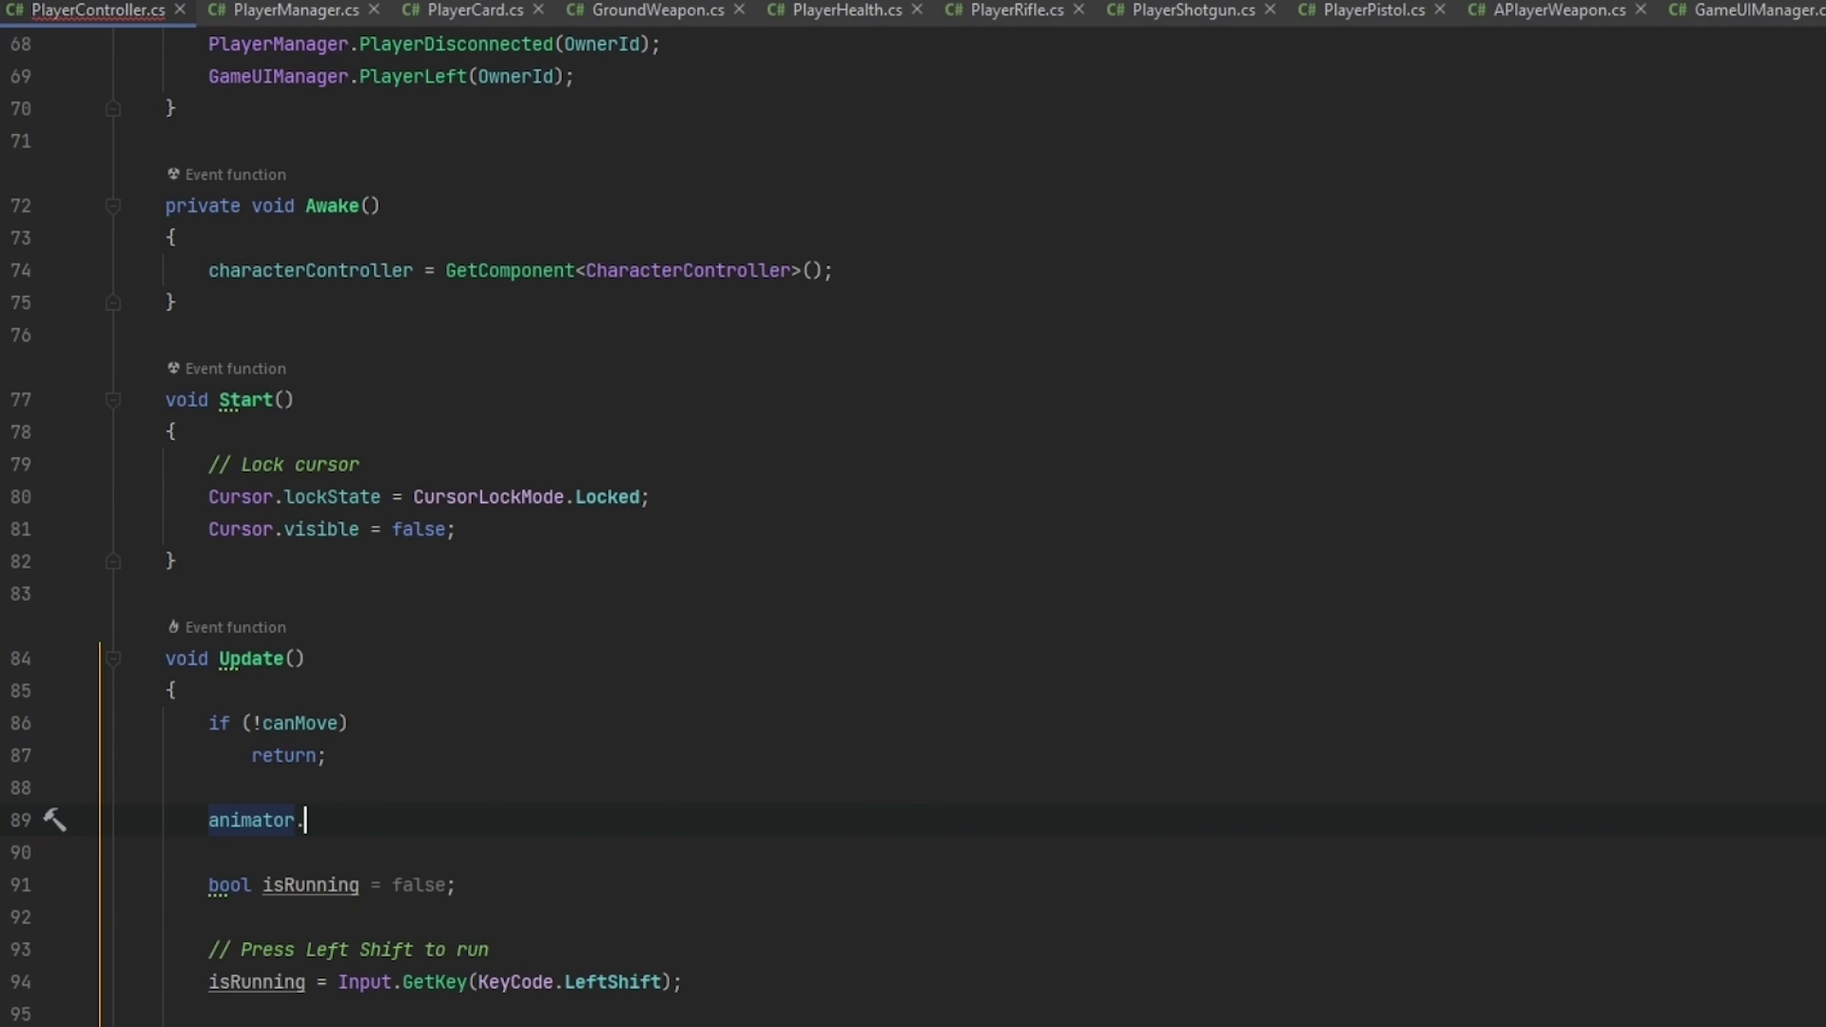
left_click_drag(518, 820, 602, 788)
key("ctrl+c")
key("BackSpace")
scroll(602, 789, "down", 9)
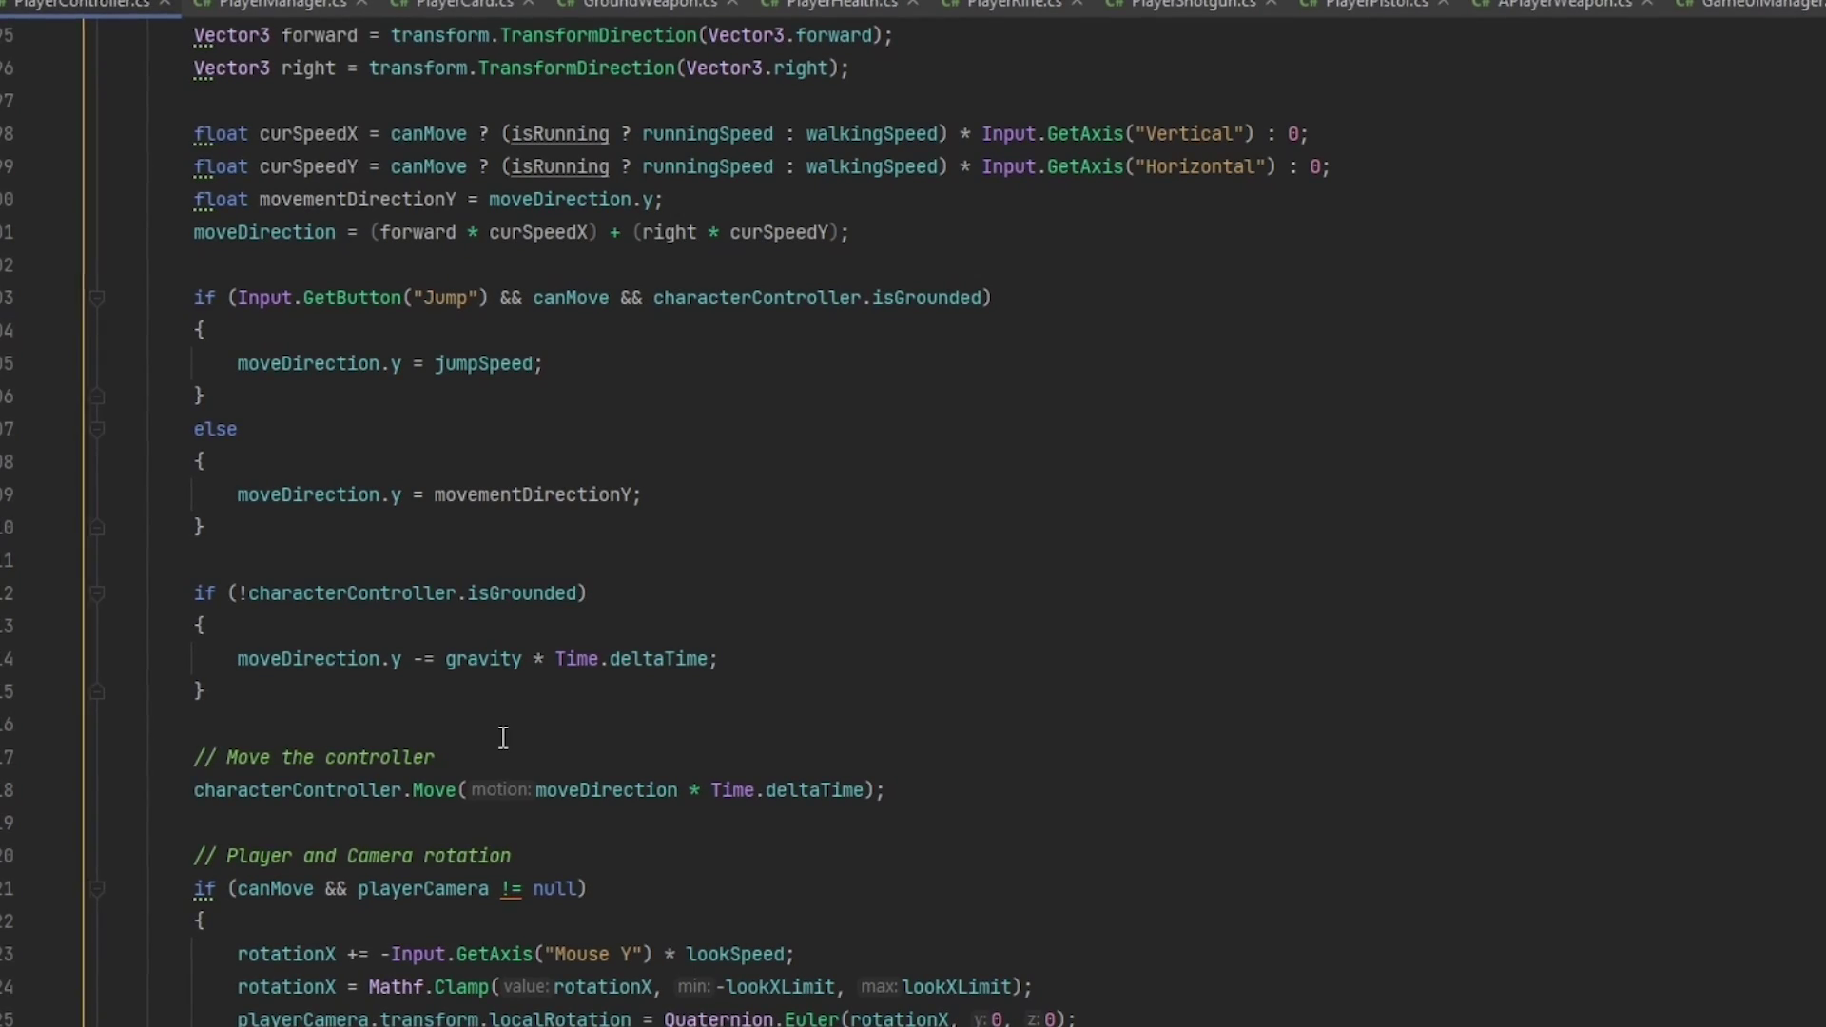
left_click(958, 801)
key("Return")
key("Return")
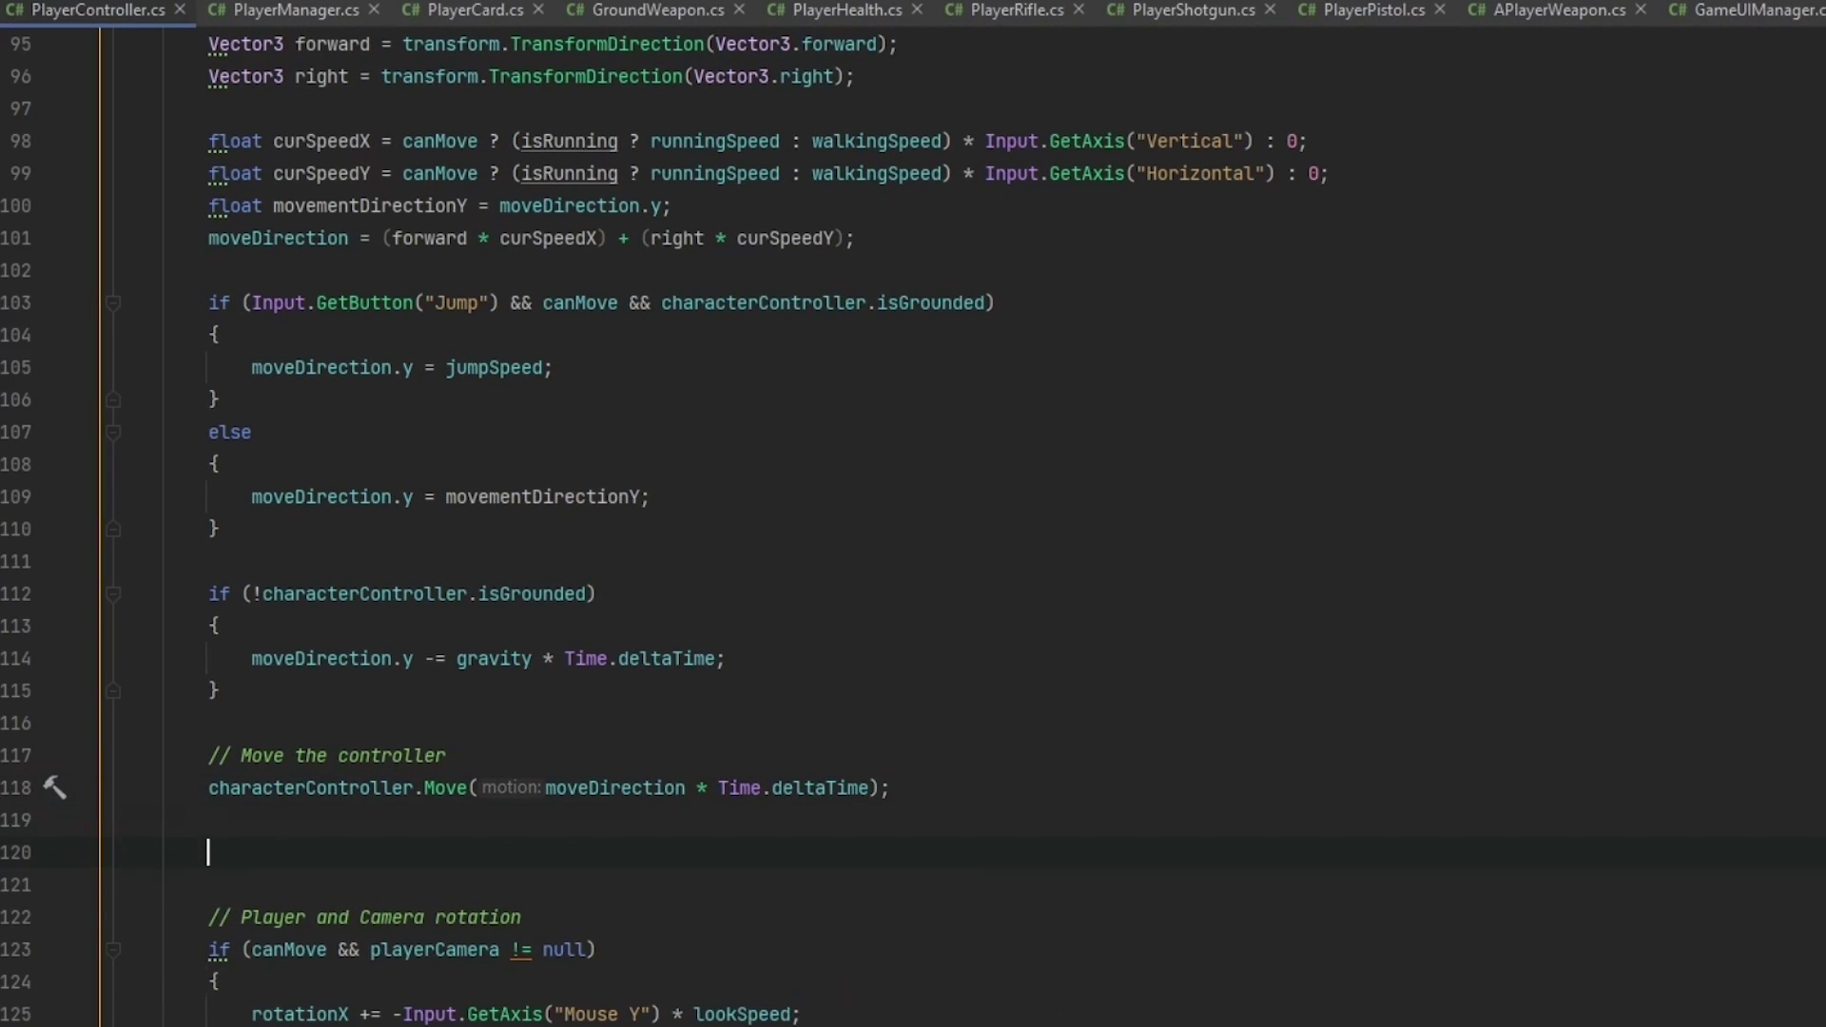
key("ctrl+v")
Fill in the SetFloat call with the parameter "VelocityX" and the value characterController.velocity.x.
left_click(558, 835)
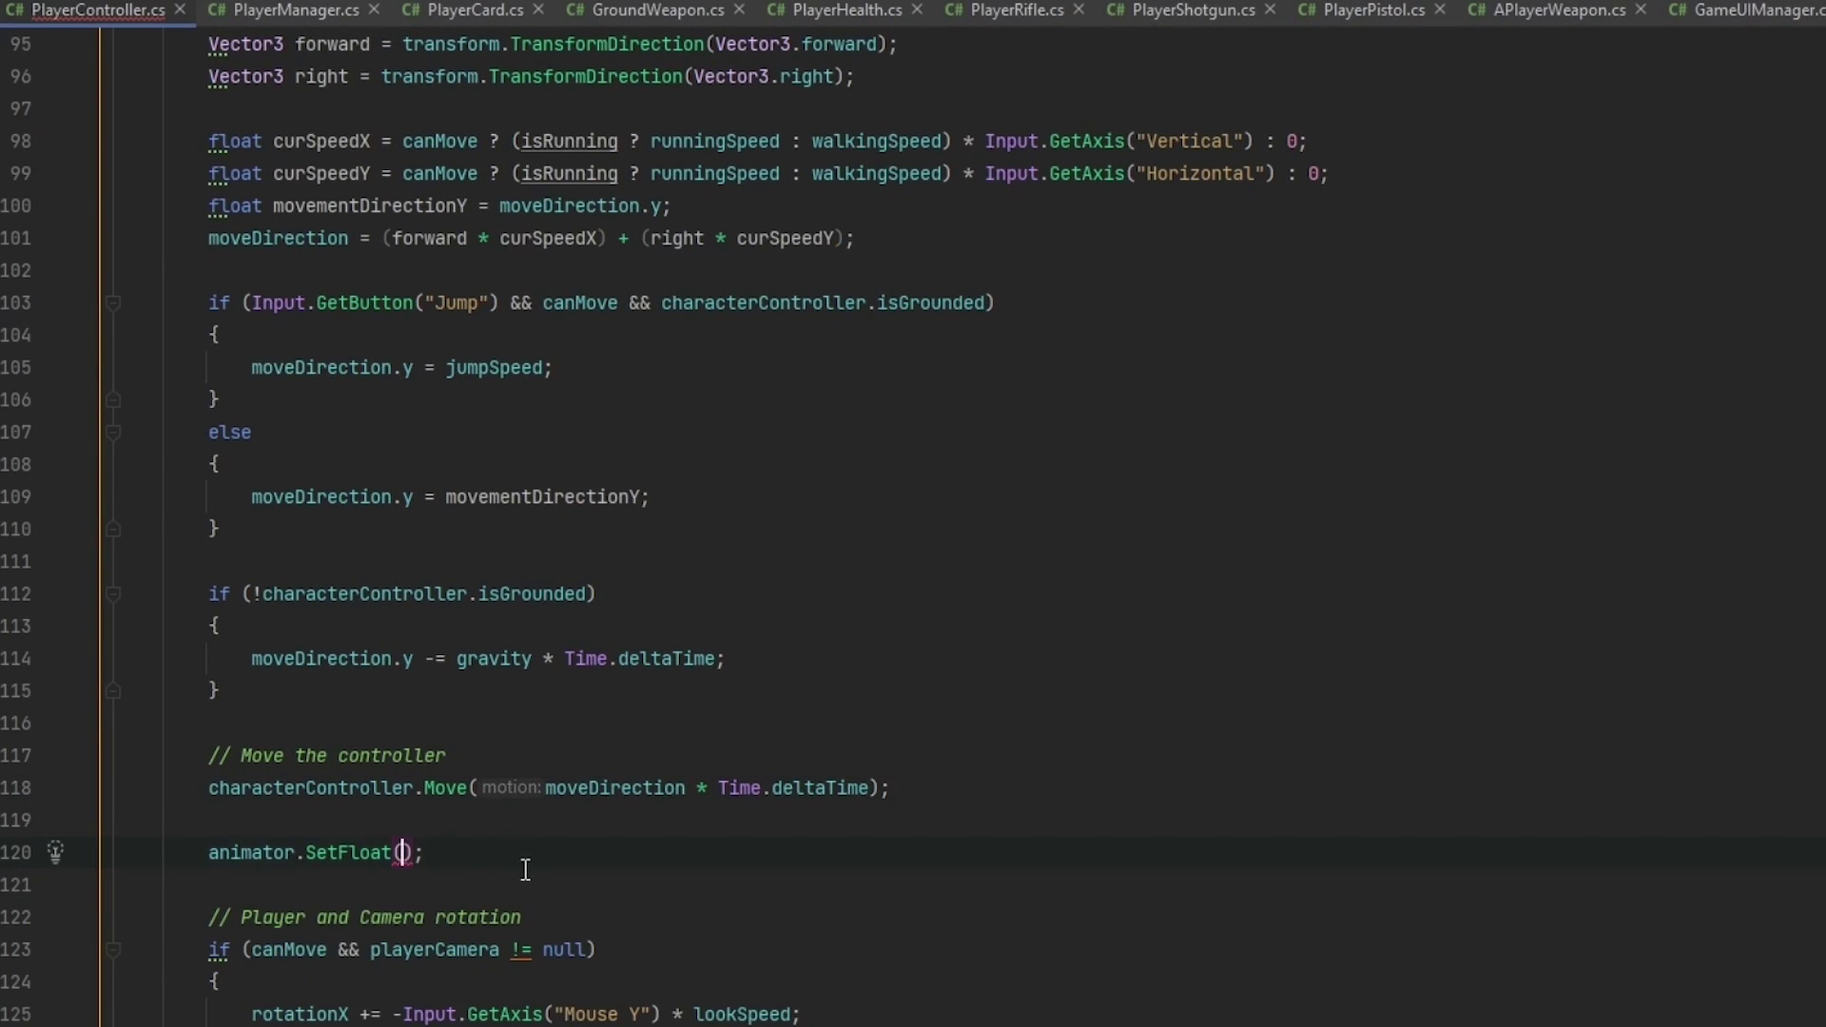
type("\"VelocityX\", ")
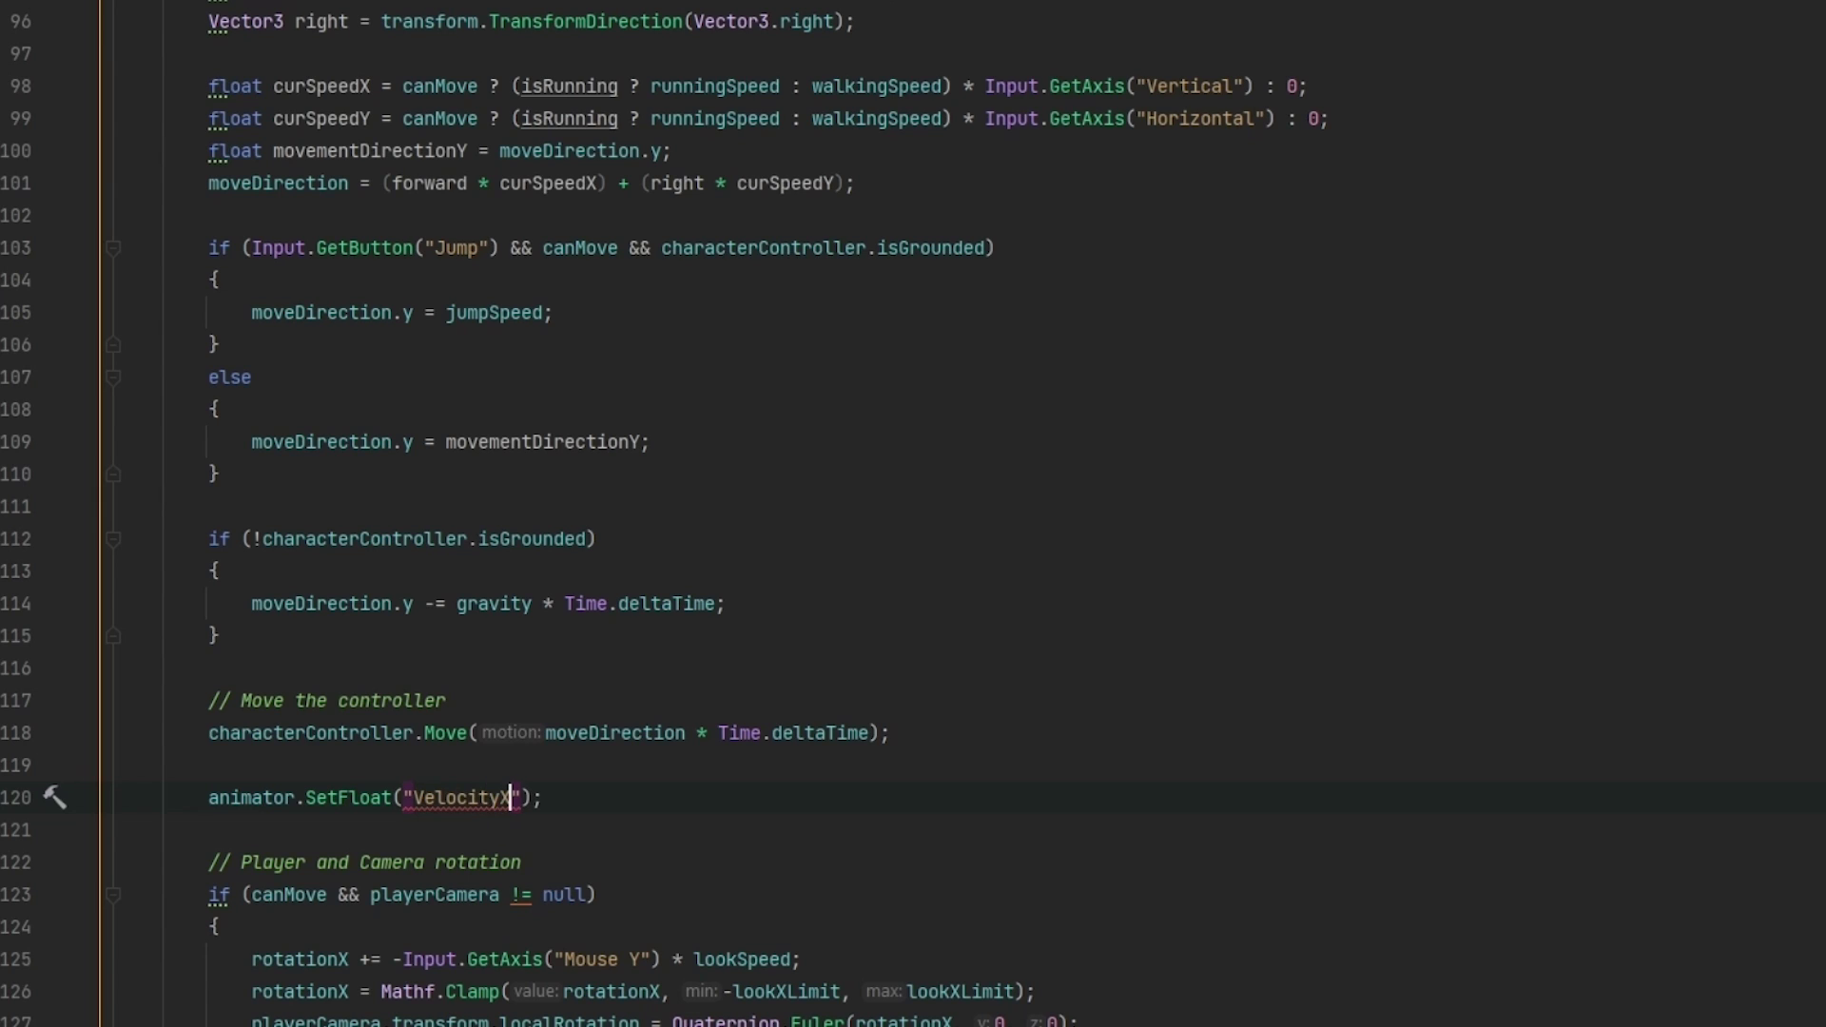
type("charactercontr")
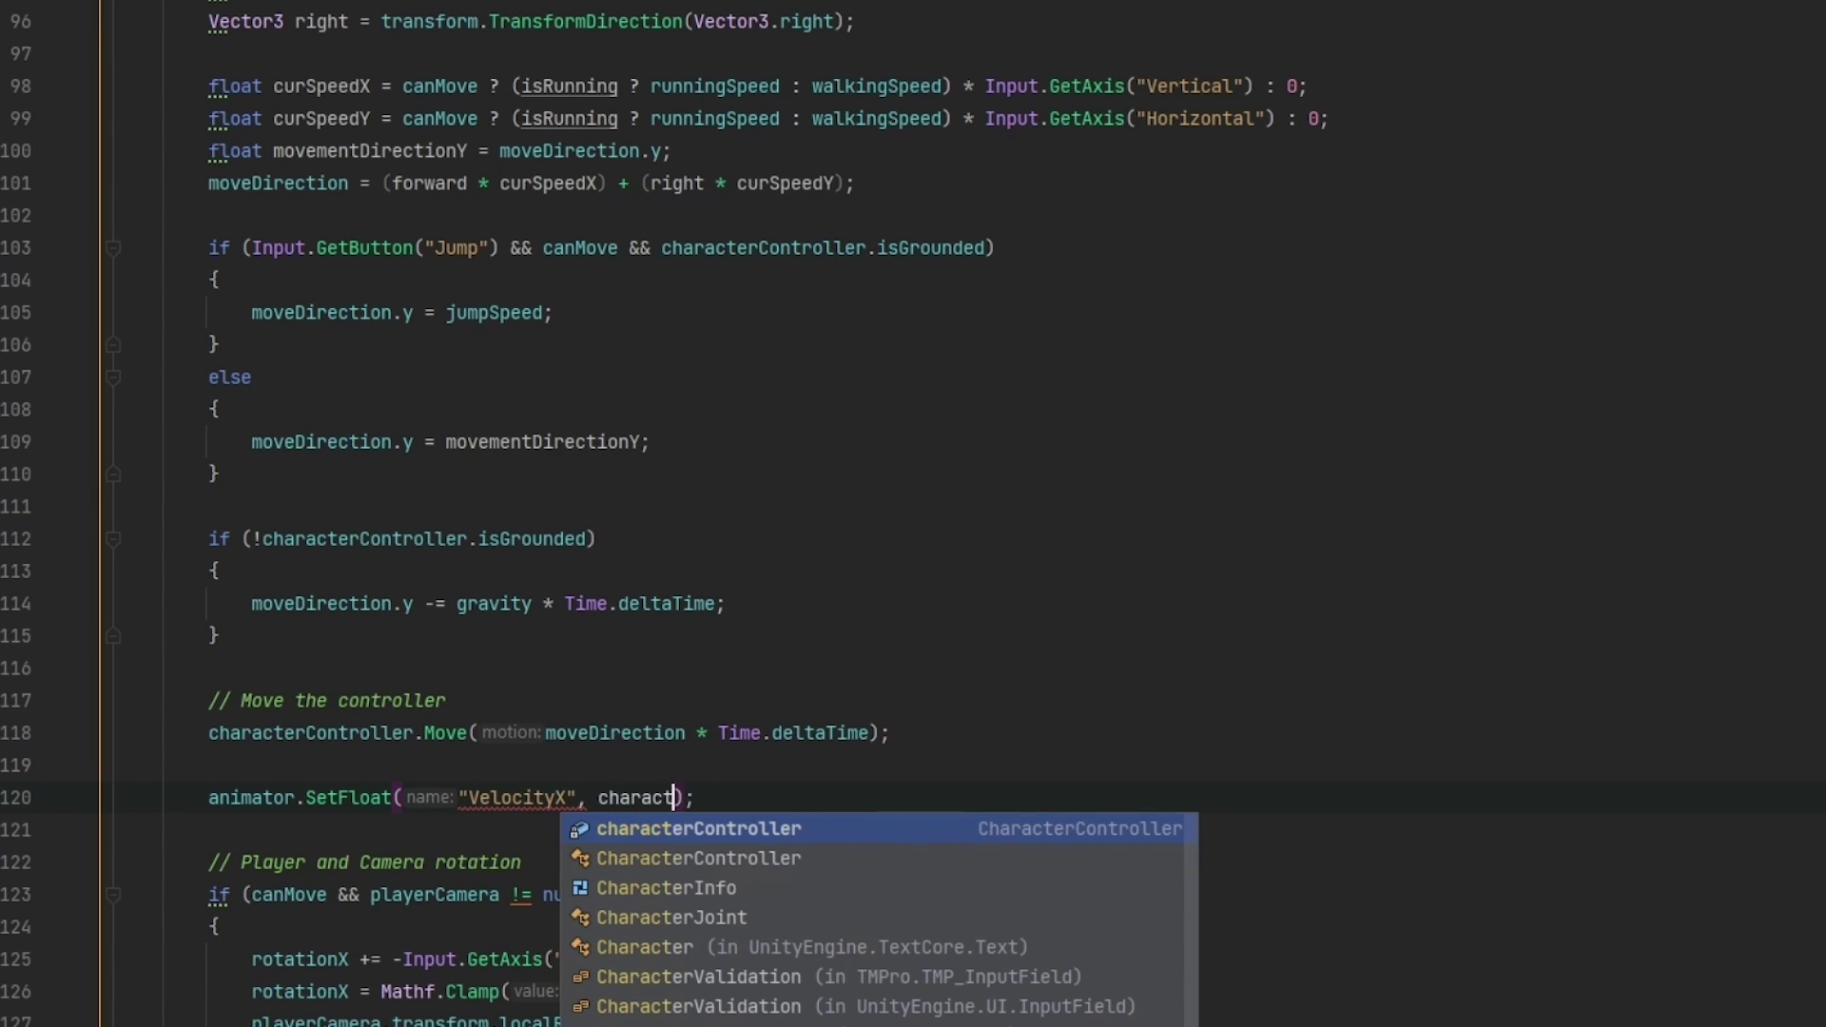
key("Return")
type(".velocity.x")
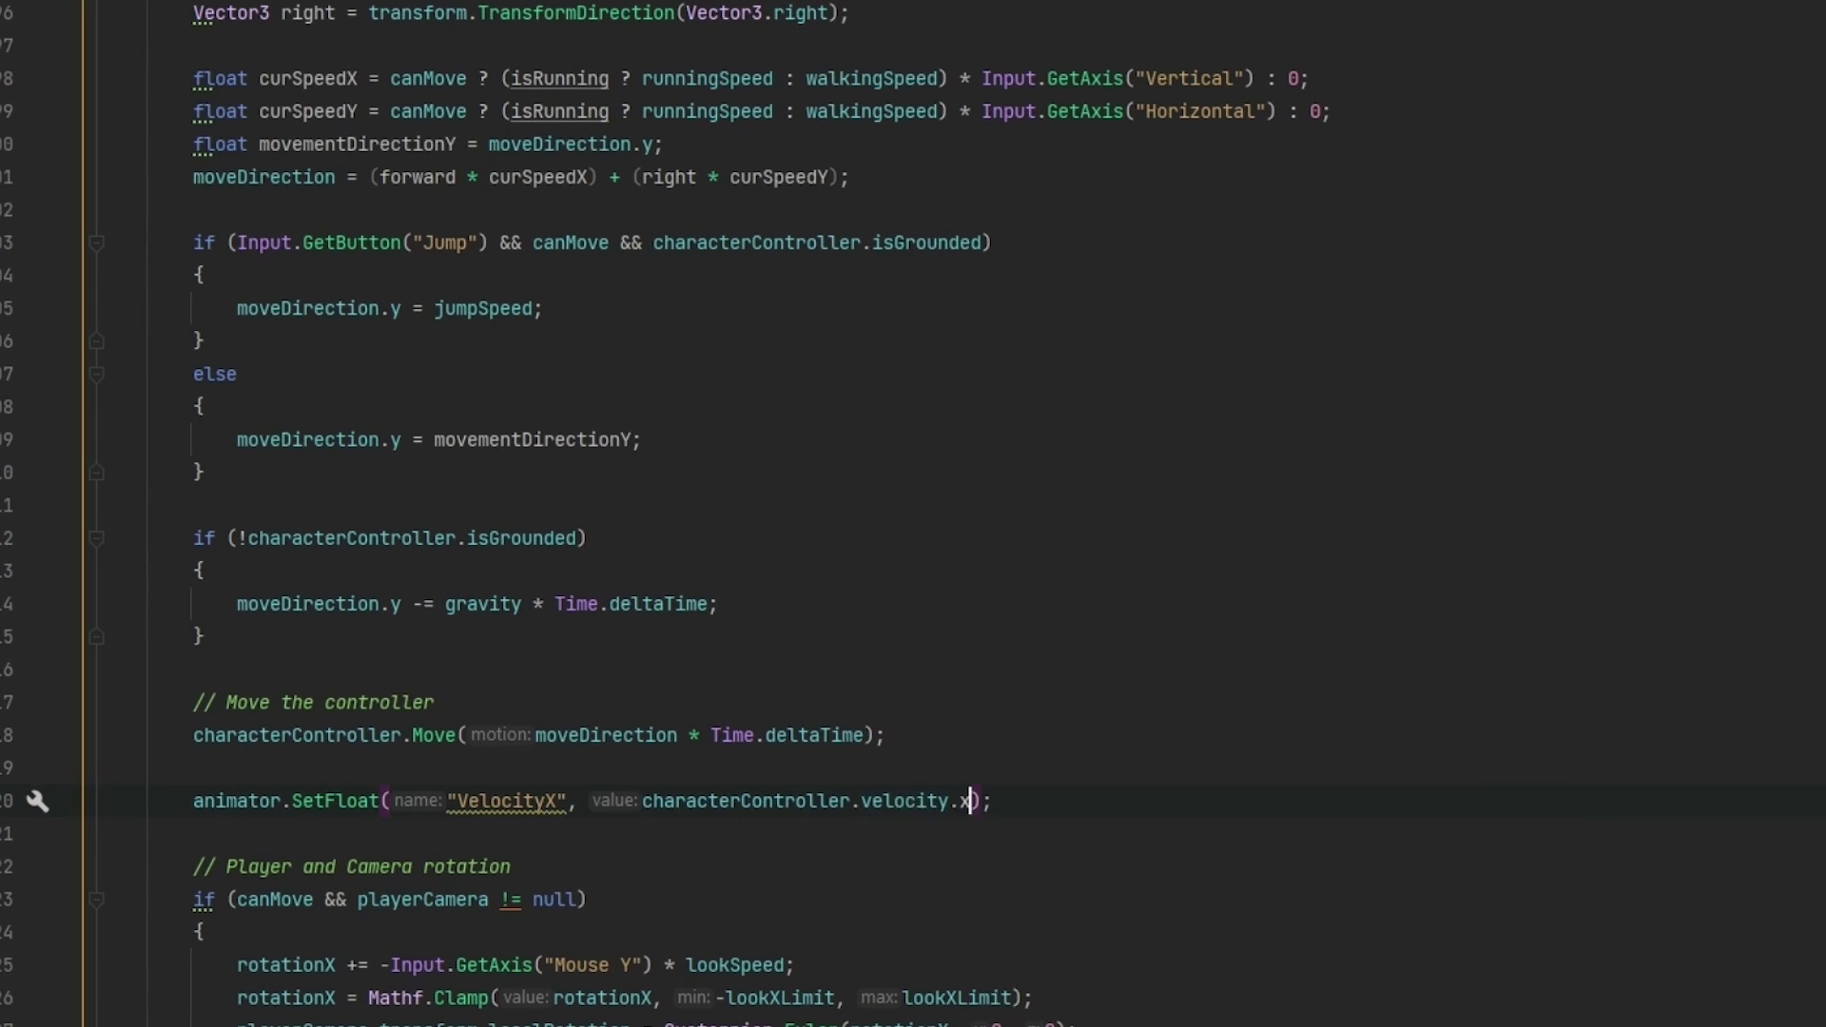
Duplicate the SetFloat line and change the copy to "VelocityZ" with characterController.velocity.z.
key("End")
key("ctrl+d")
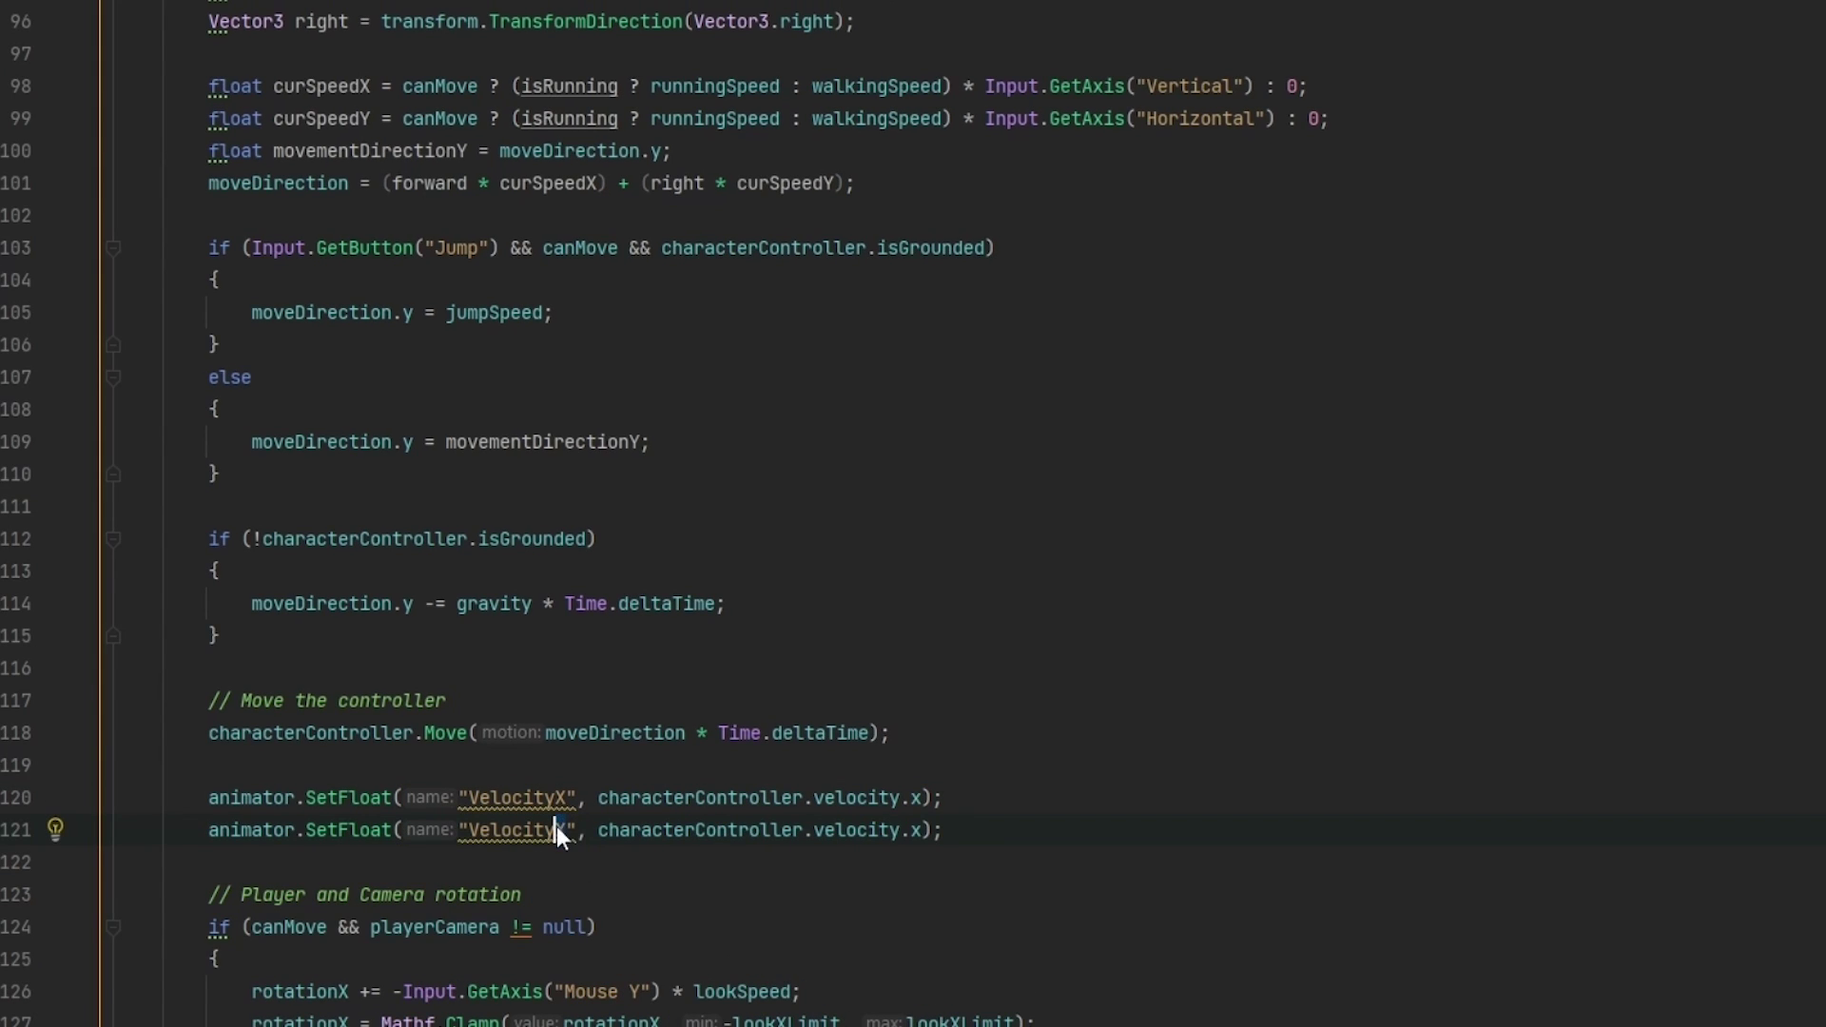
type("Z")
key("End")
Switch to Unity, assign SM_Character_Male_01 as the Player Controller script's Animator, then save and exit the Player prefab.
key("alt+Tab")
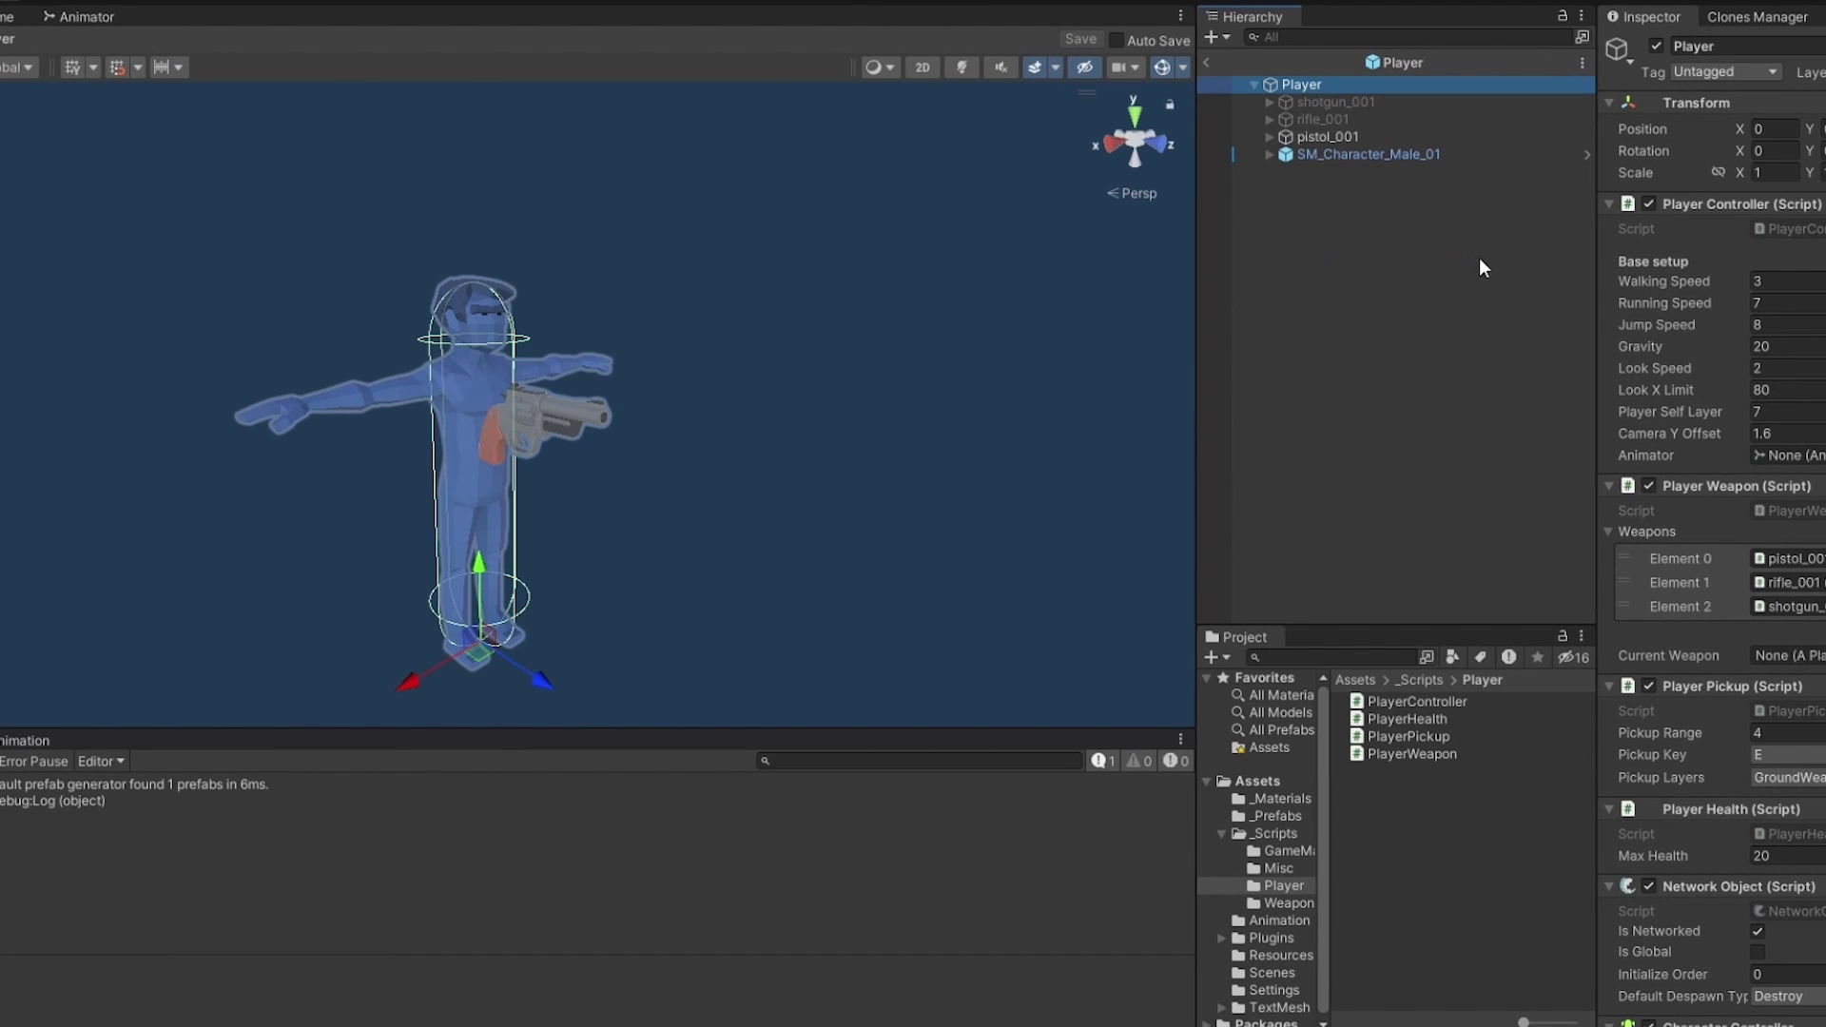
left_click_drag(1370, 154, 1822, 458)
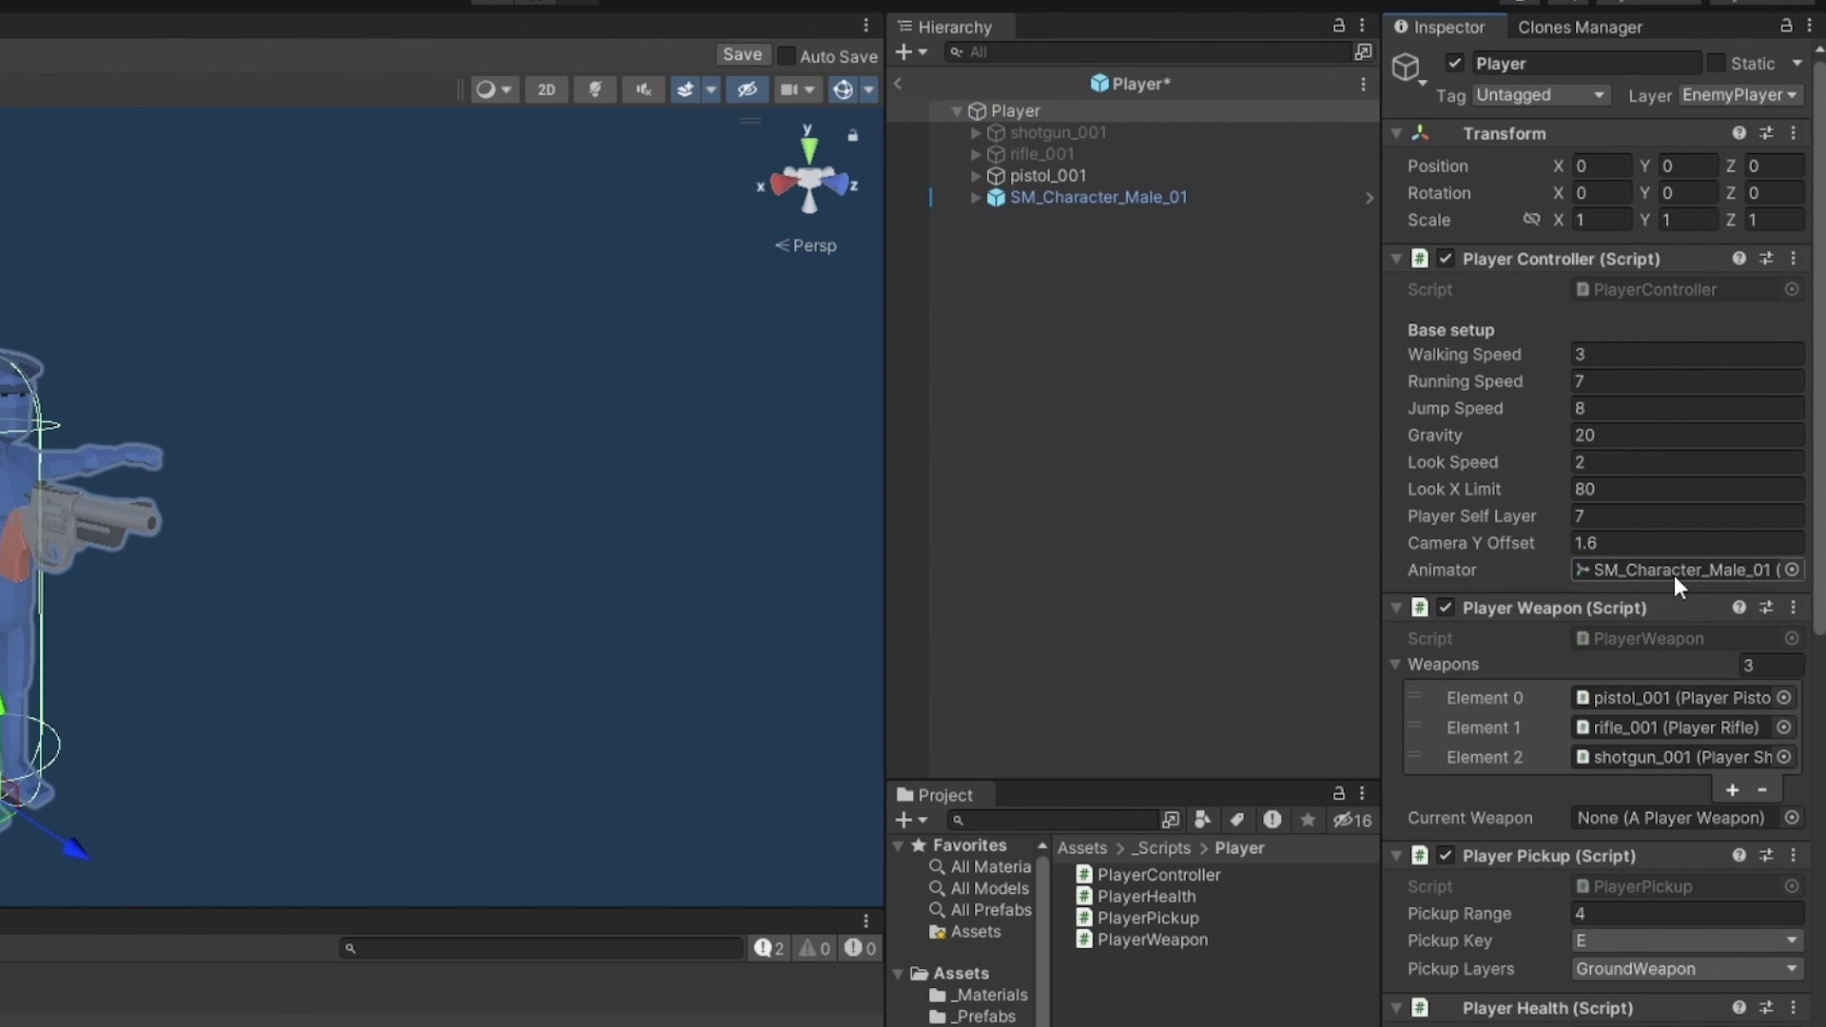
key("ctrl+s")
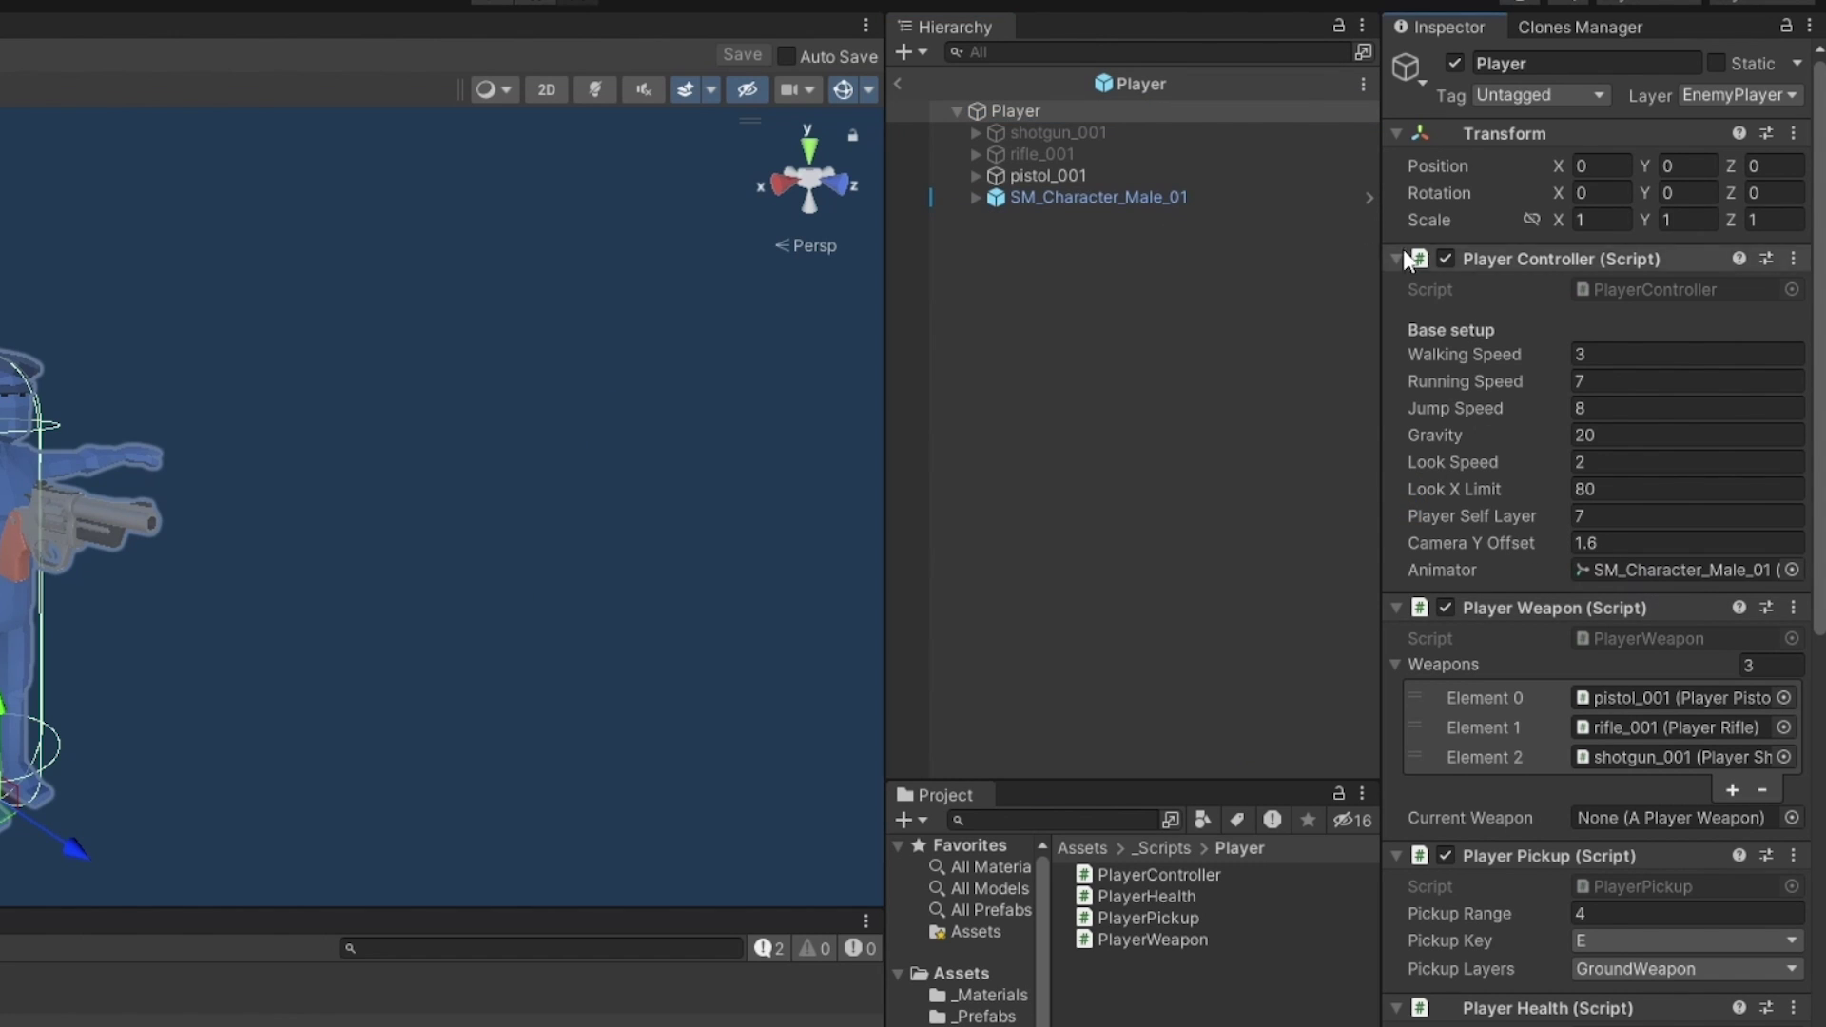
left_click(897, 83)
Run the game, frame the player in the Scene view, and undock that view as a floating window beside the Game view.
left_click(1246, 16)
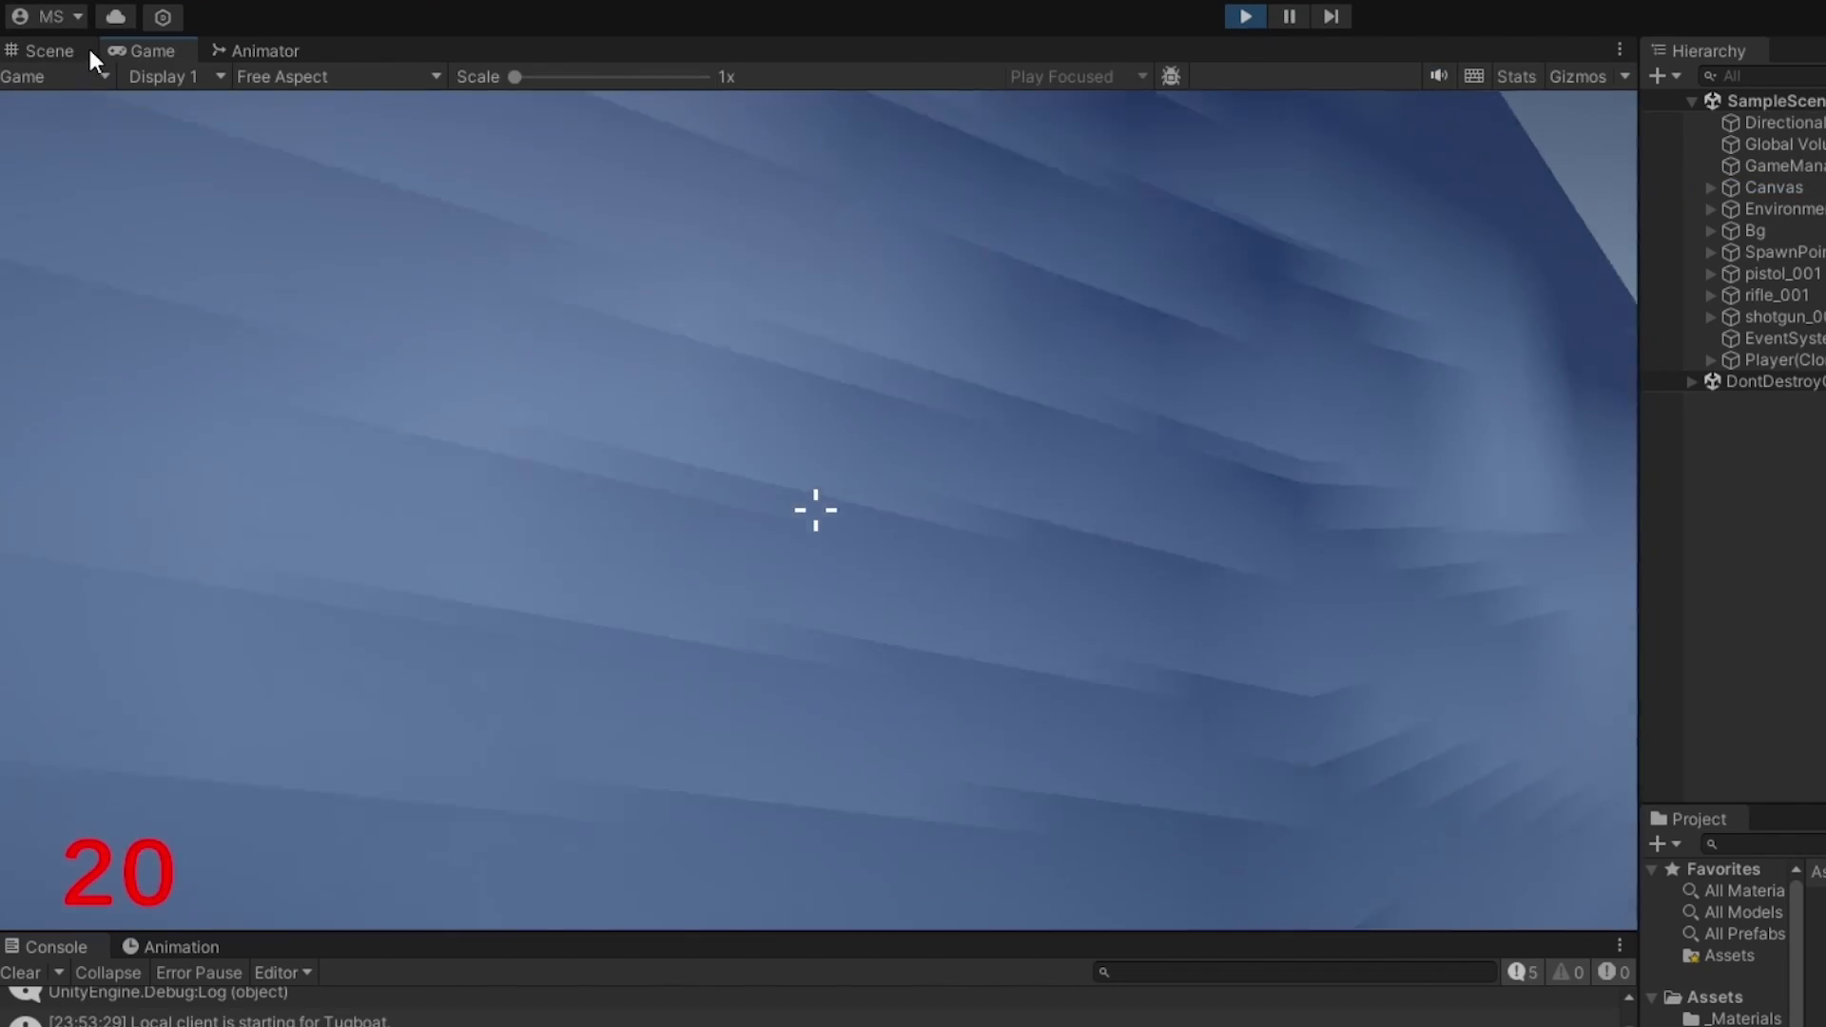
left_click(66, 54)
right_click_drag(257, 164, 1206, 306)
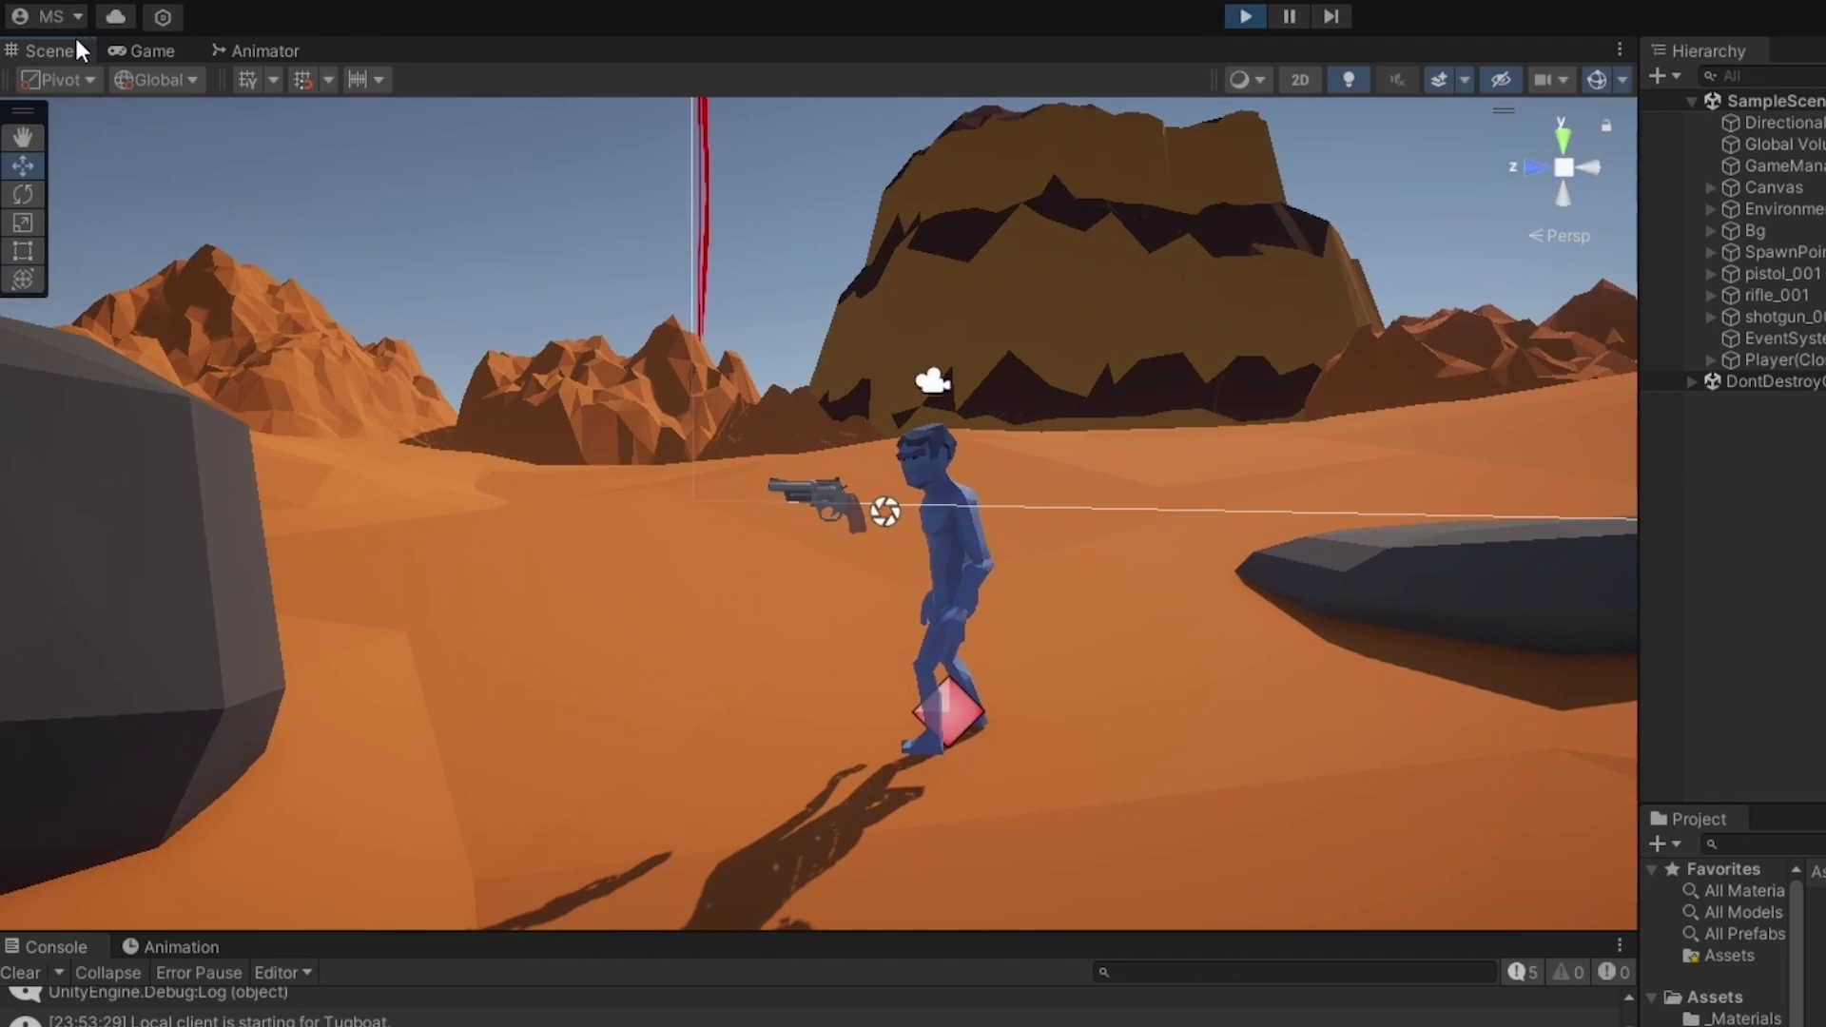
left_click_drag(73, 48, 972, 31)
left_click_drag(1118, 30, 746, 346)
Walk the player around in the running game to test the movement animations, then stop the game.
left_click(714, 275)
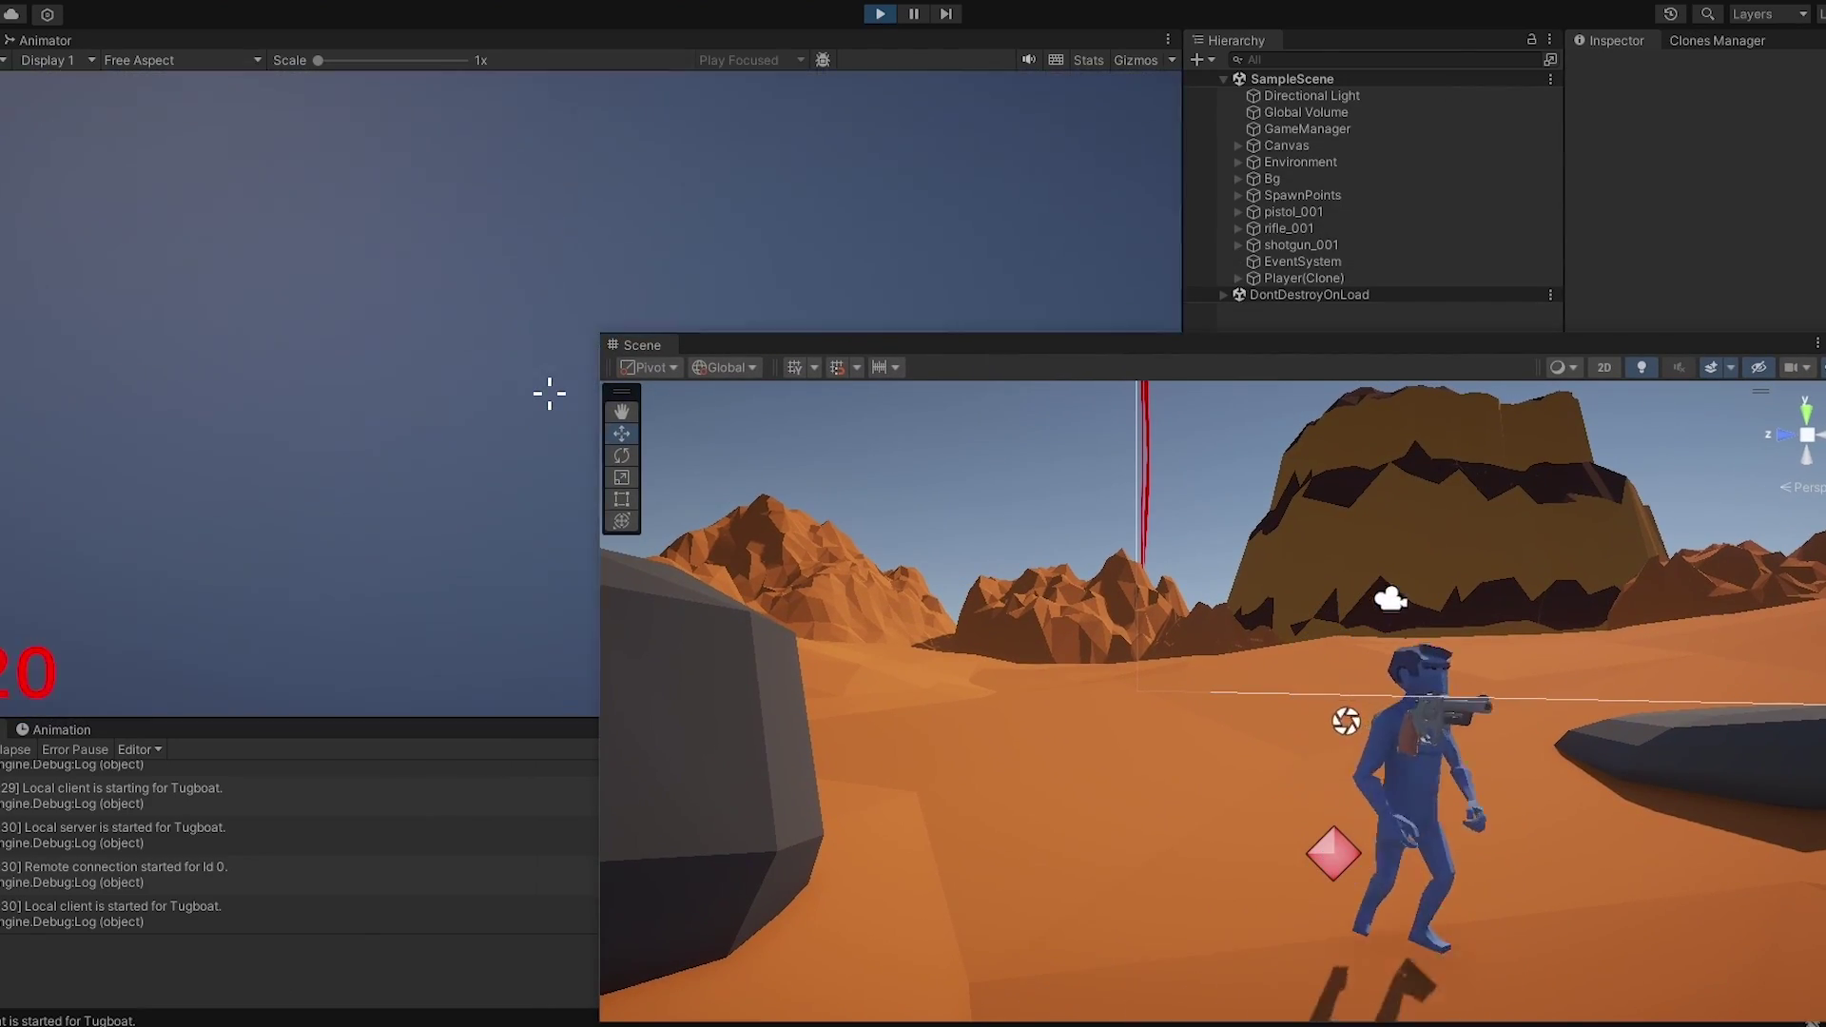
key("w")
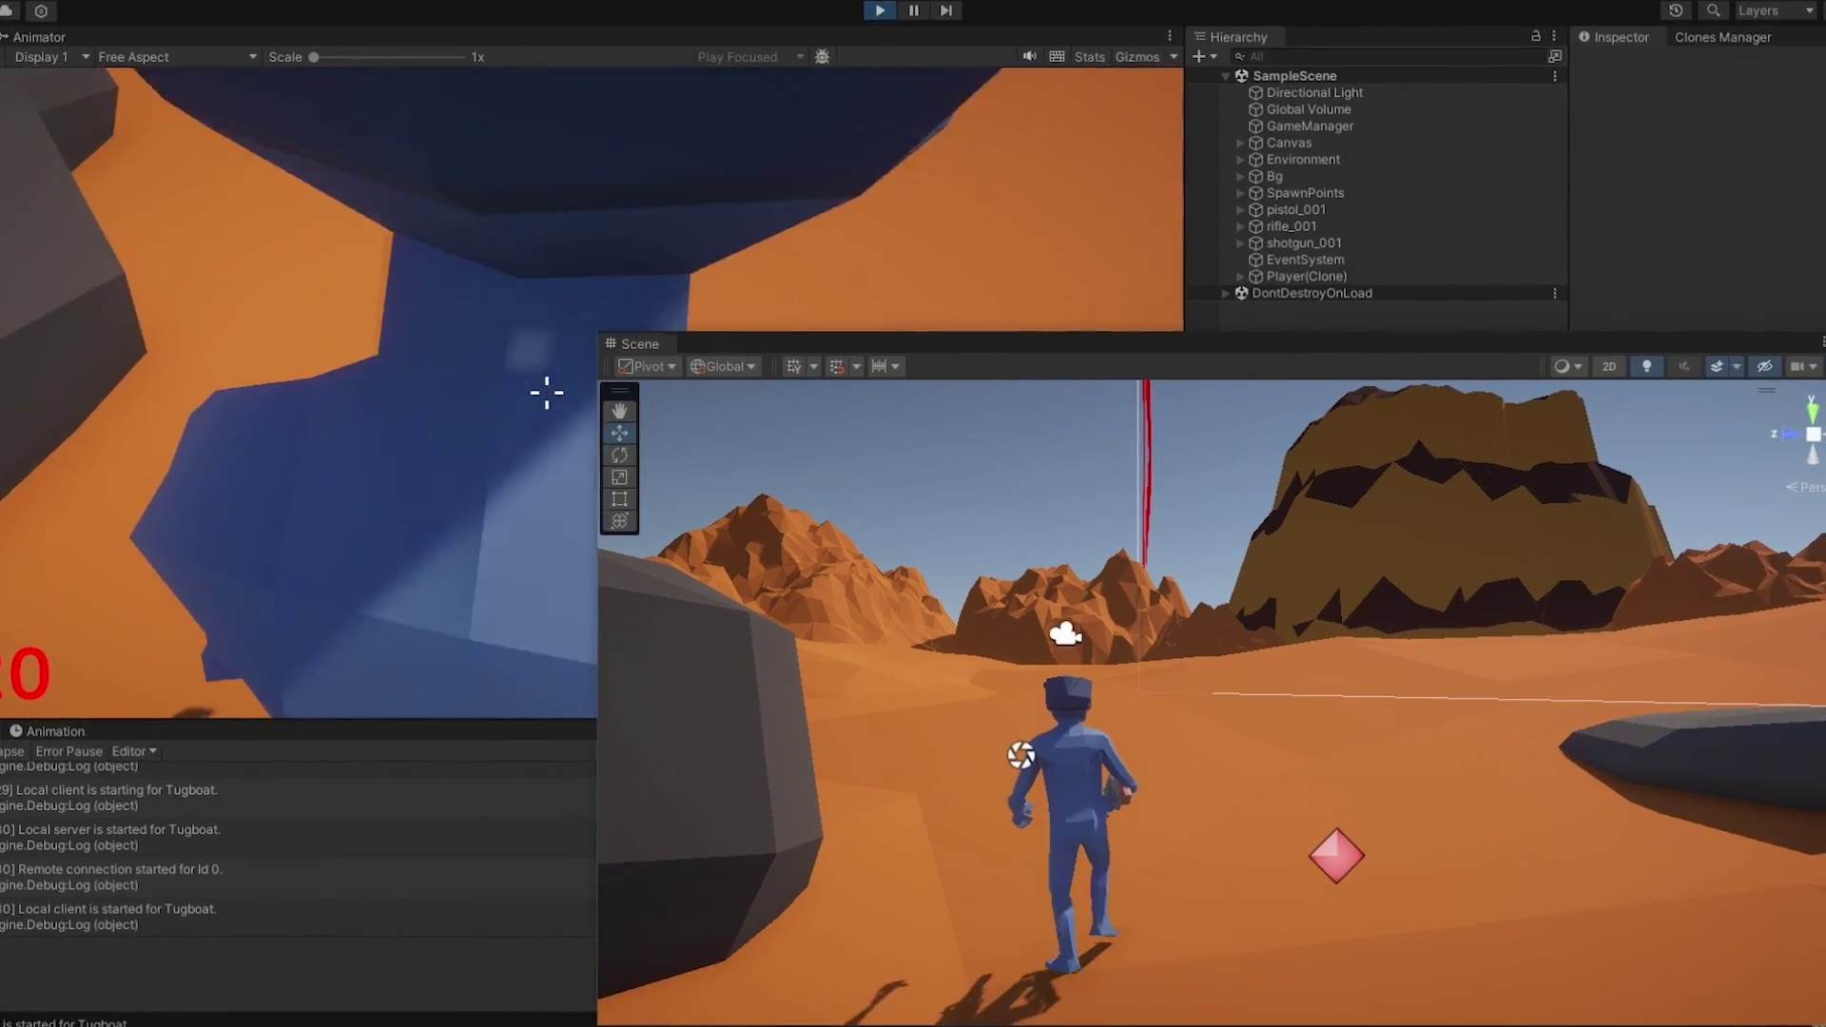
key("w")
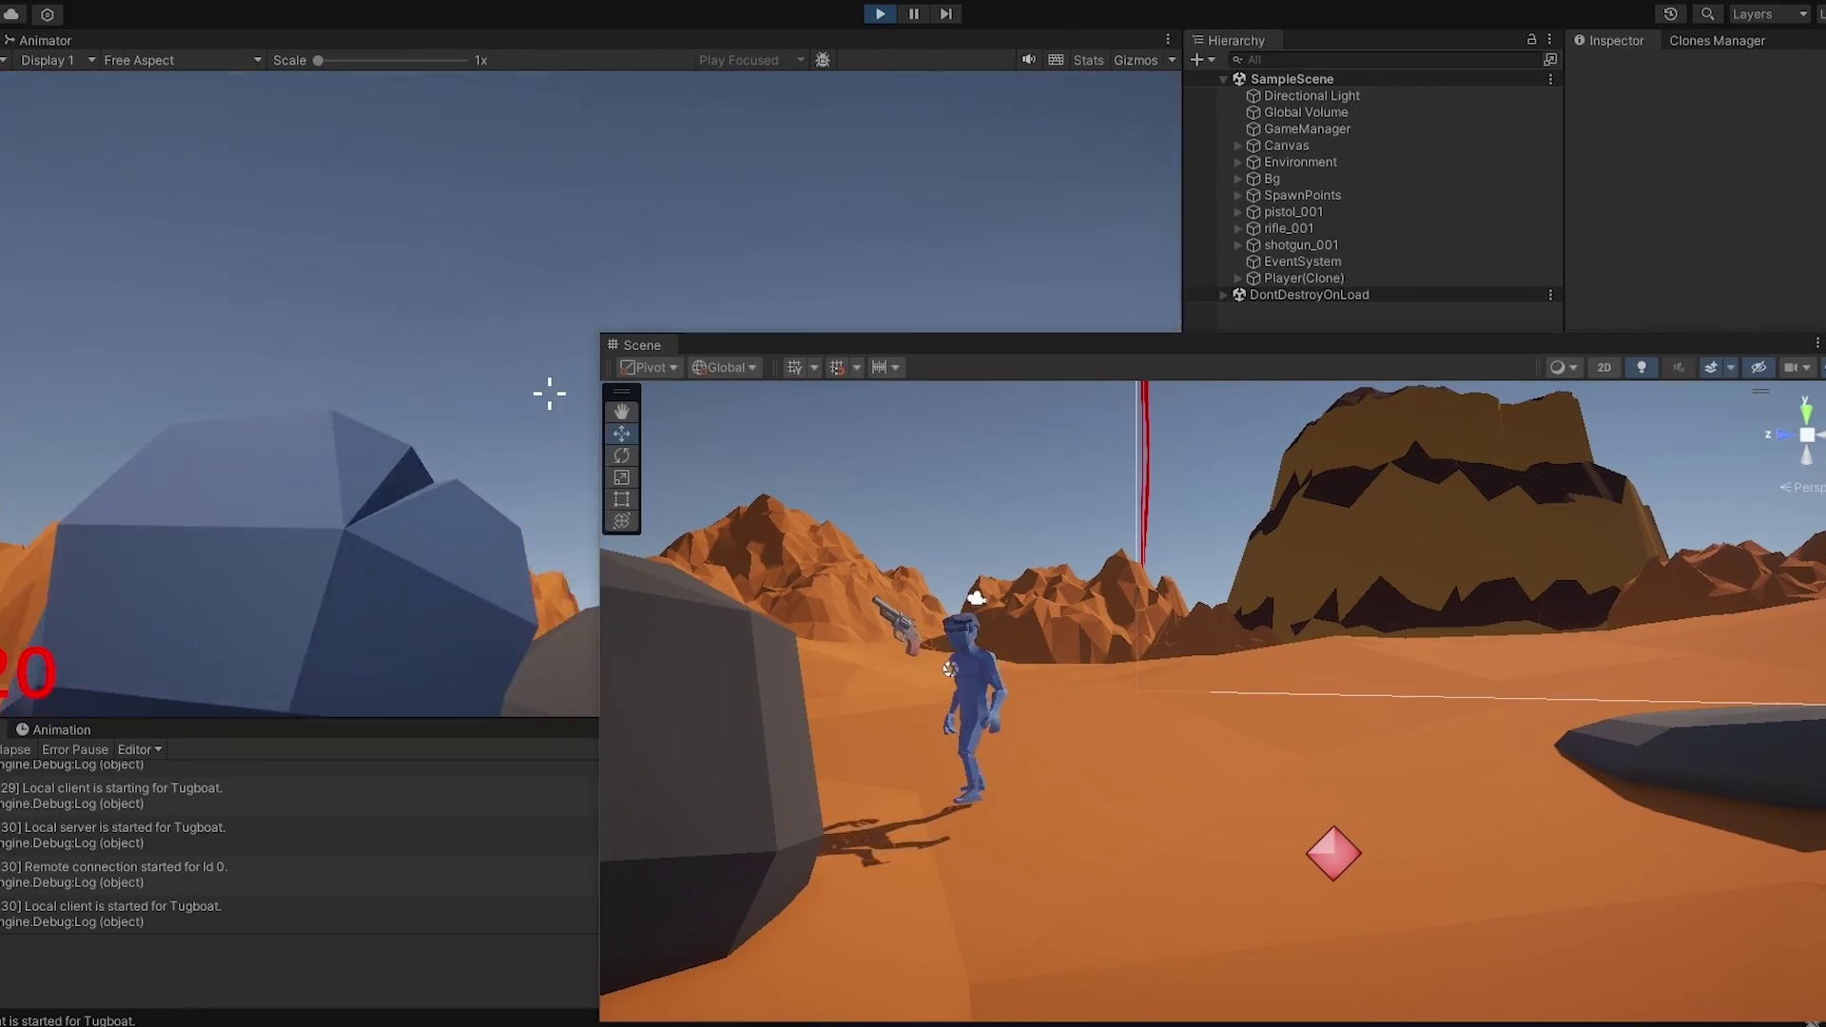
key("Escape")
left_click(880, 16)
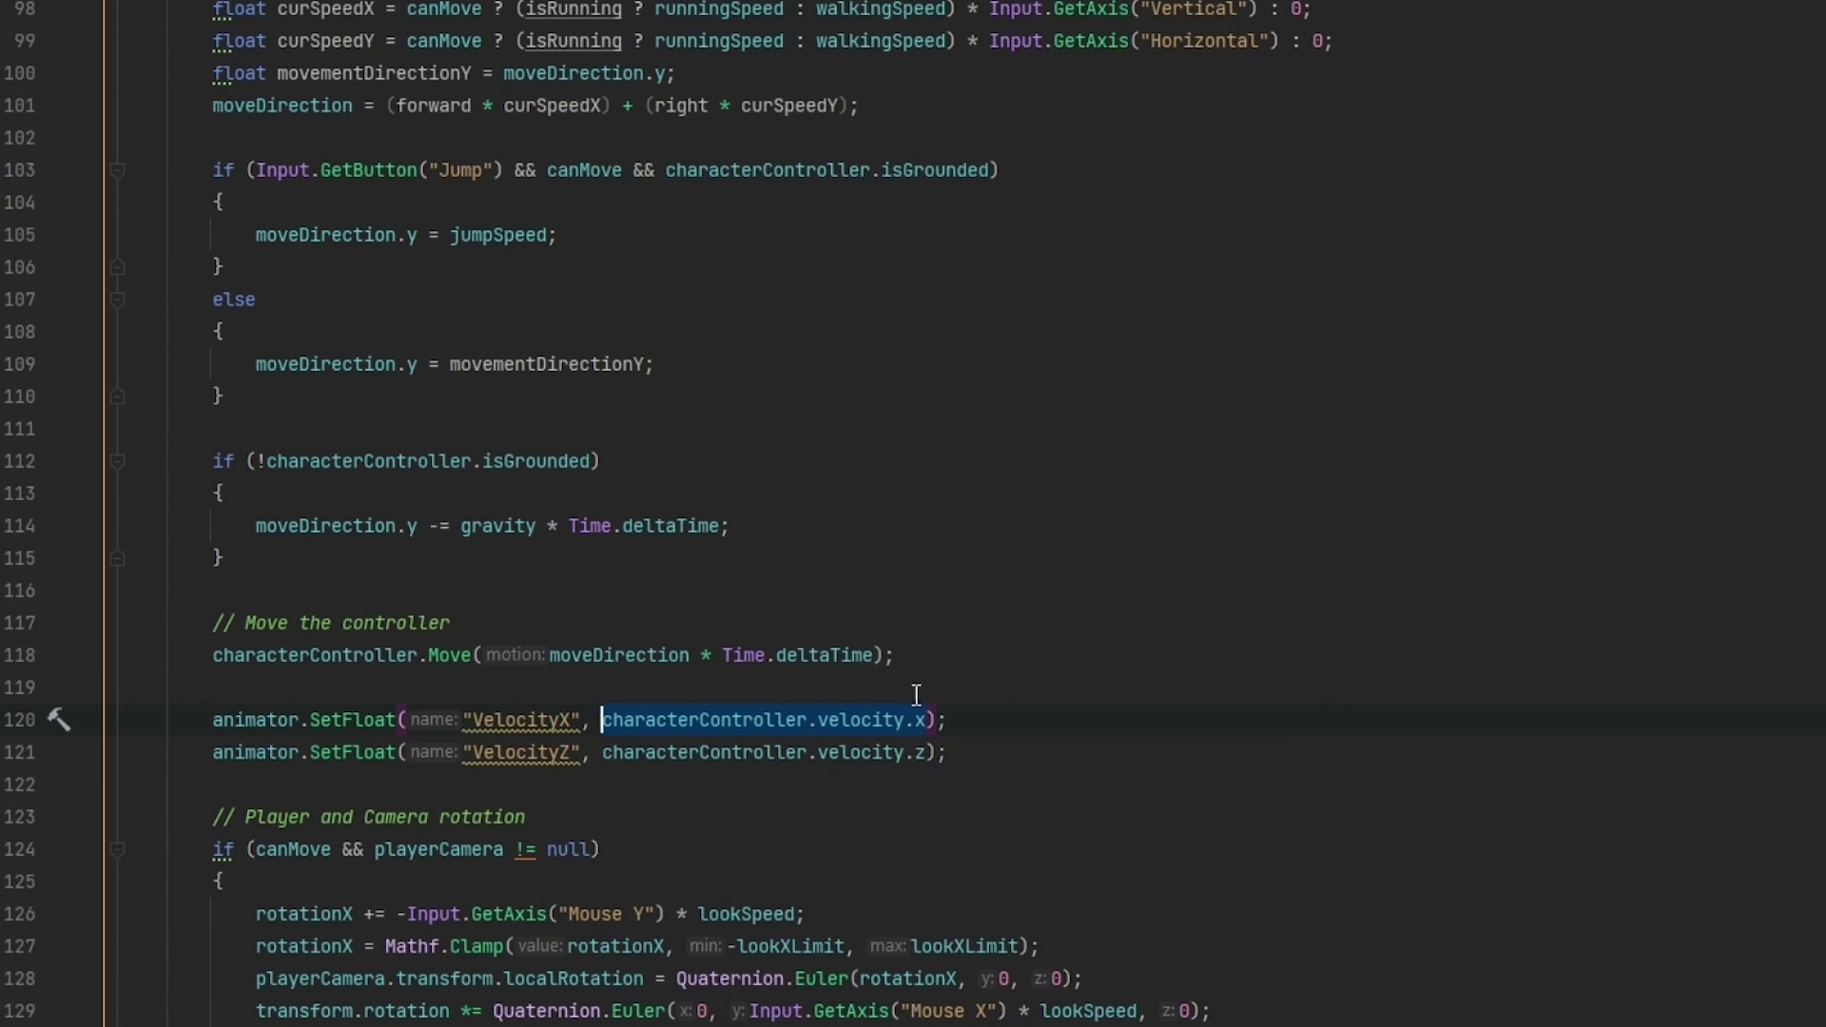
In PlayerController.cs, clear the VelocityX value and add "Vector3 localVelocity = transform.InverseTransformDirection(characterController.velocity);" above the SetFloat calls.
key("BackSpace")
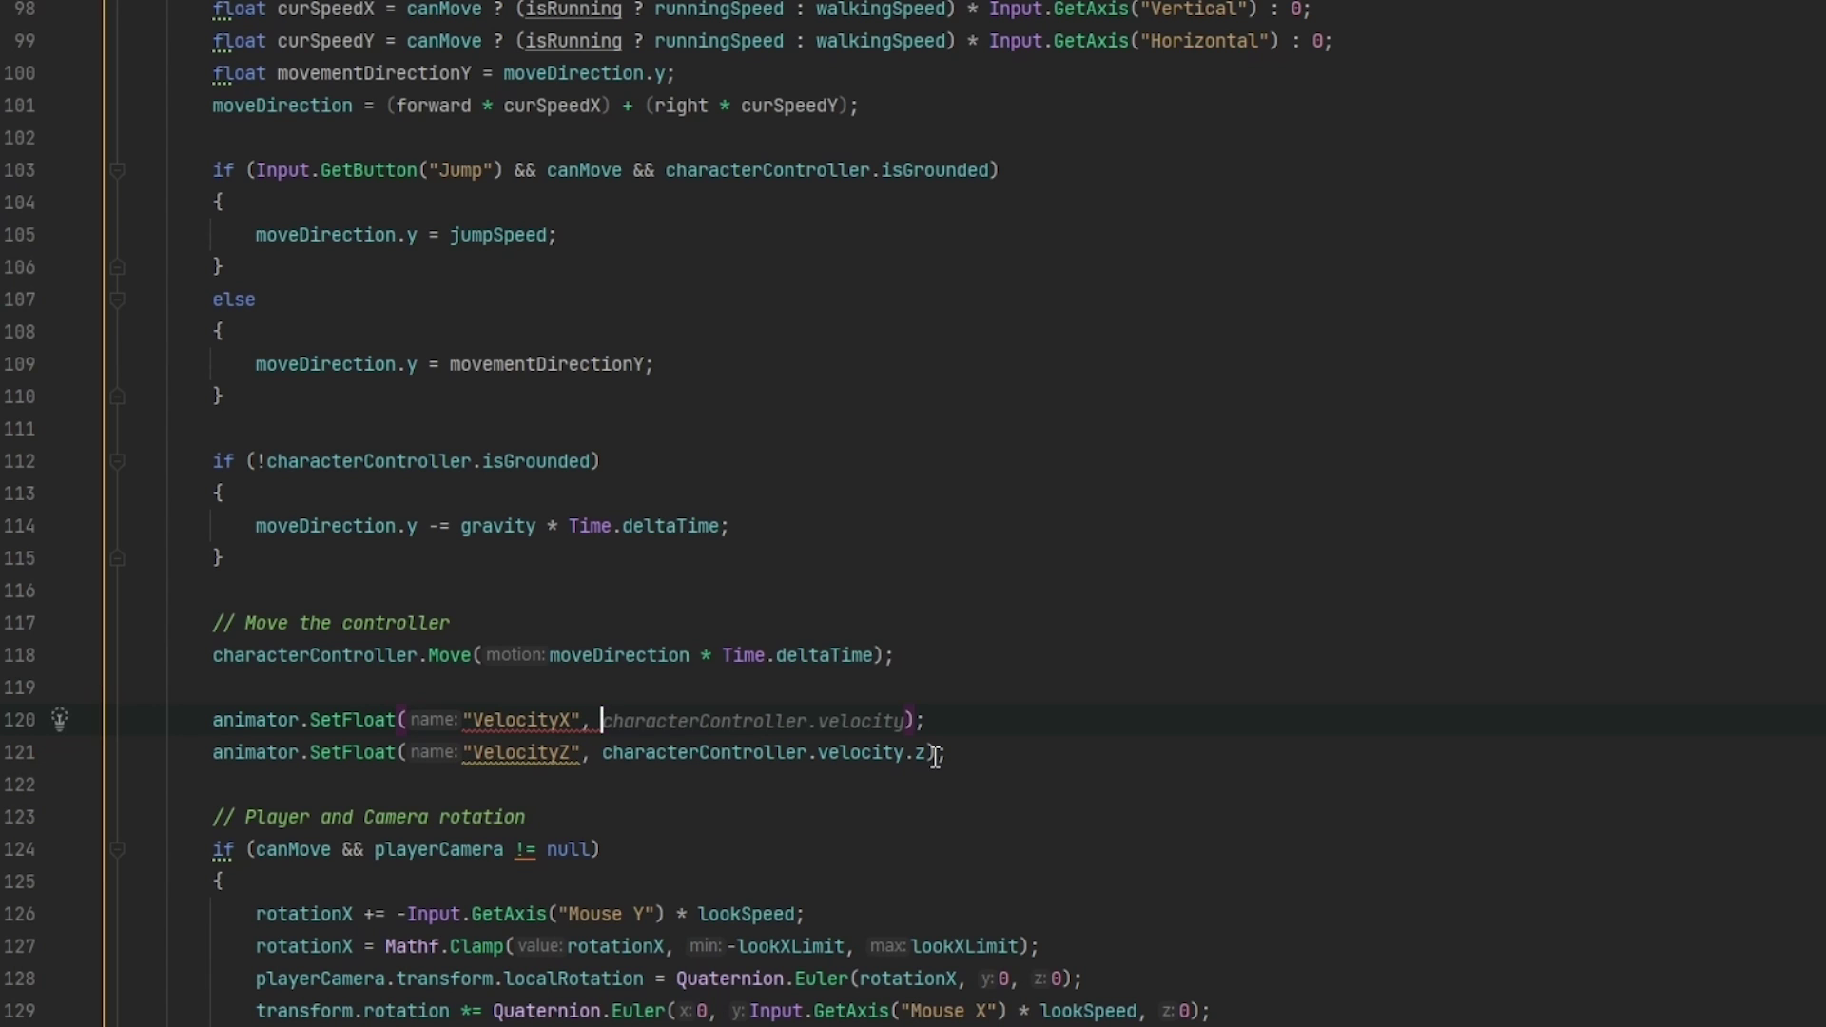
key("ctrl+alt+Return")
type("Vector3 ")
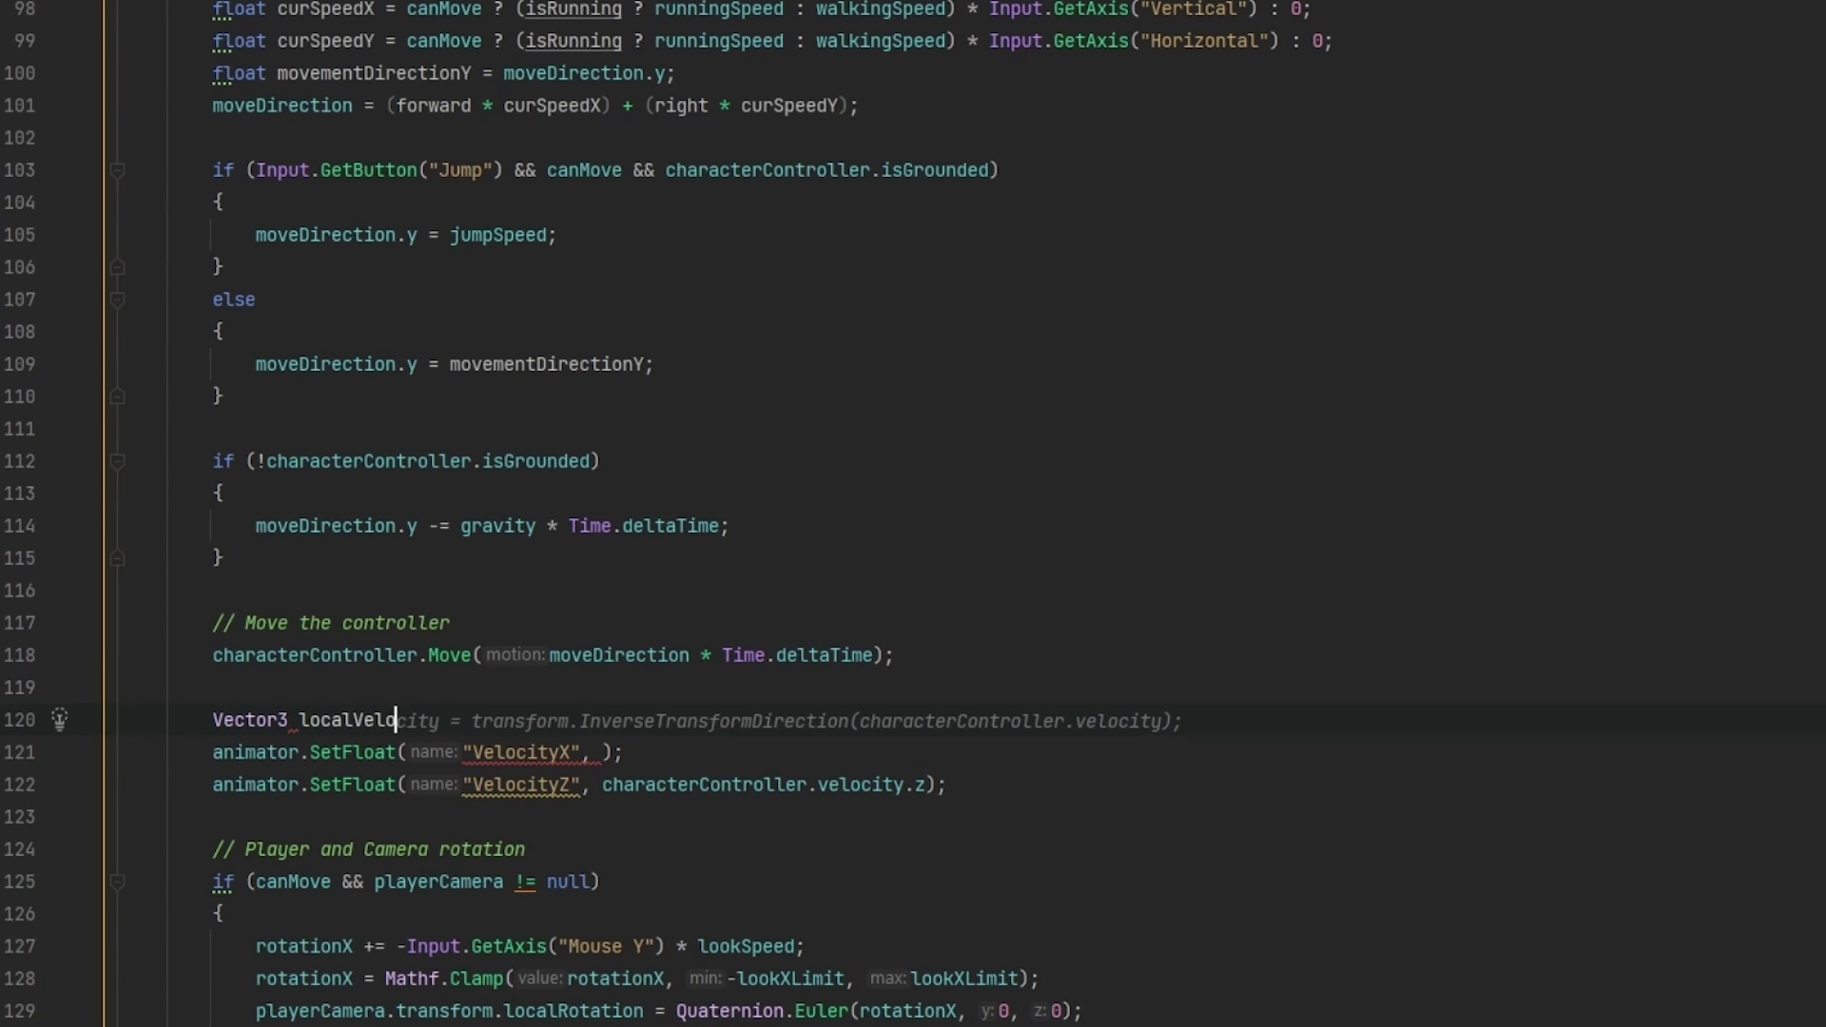
type("localVelo")
key("Tab")
left_click(521, 723)
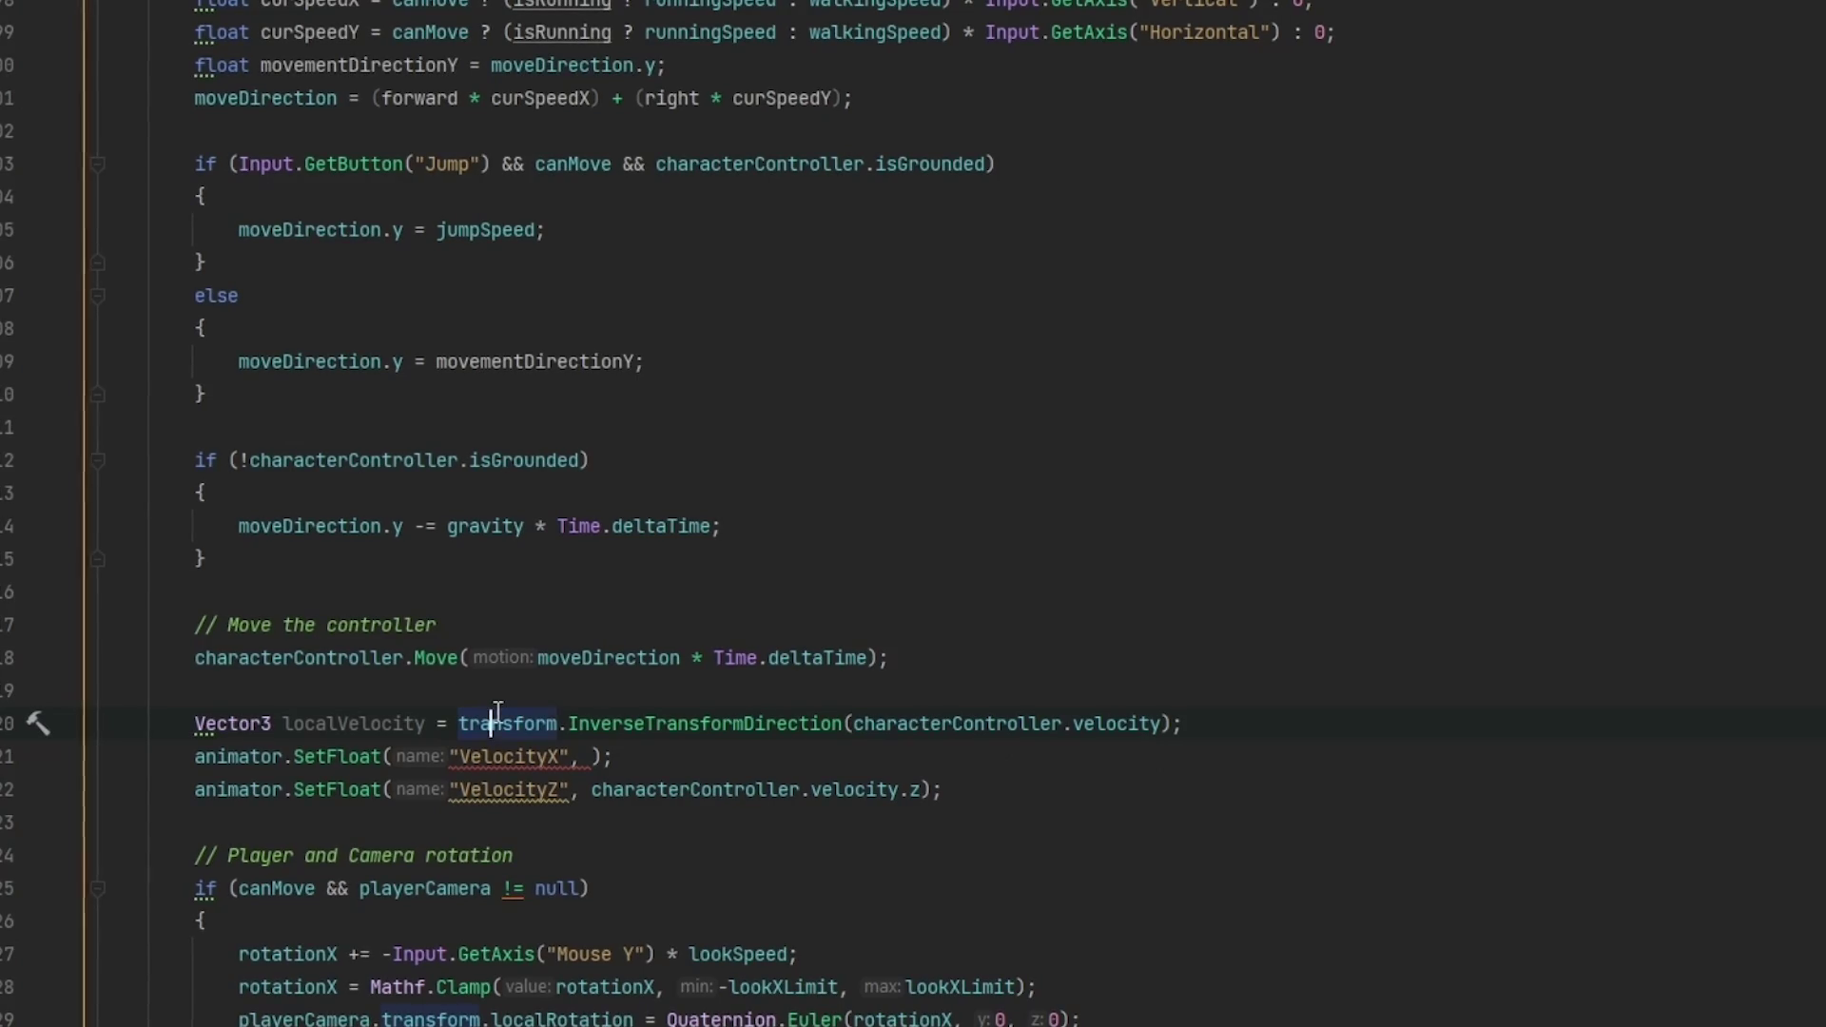
double_click(688, 728)
left_click(1165, 748)
left_click_drag(1195, 727, 721, 731)
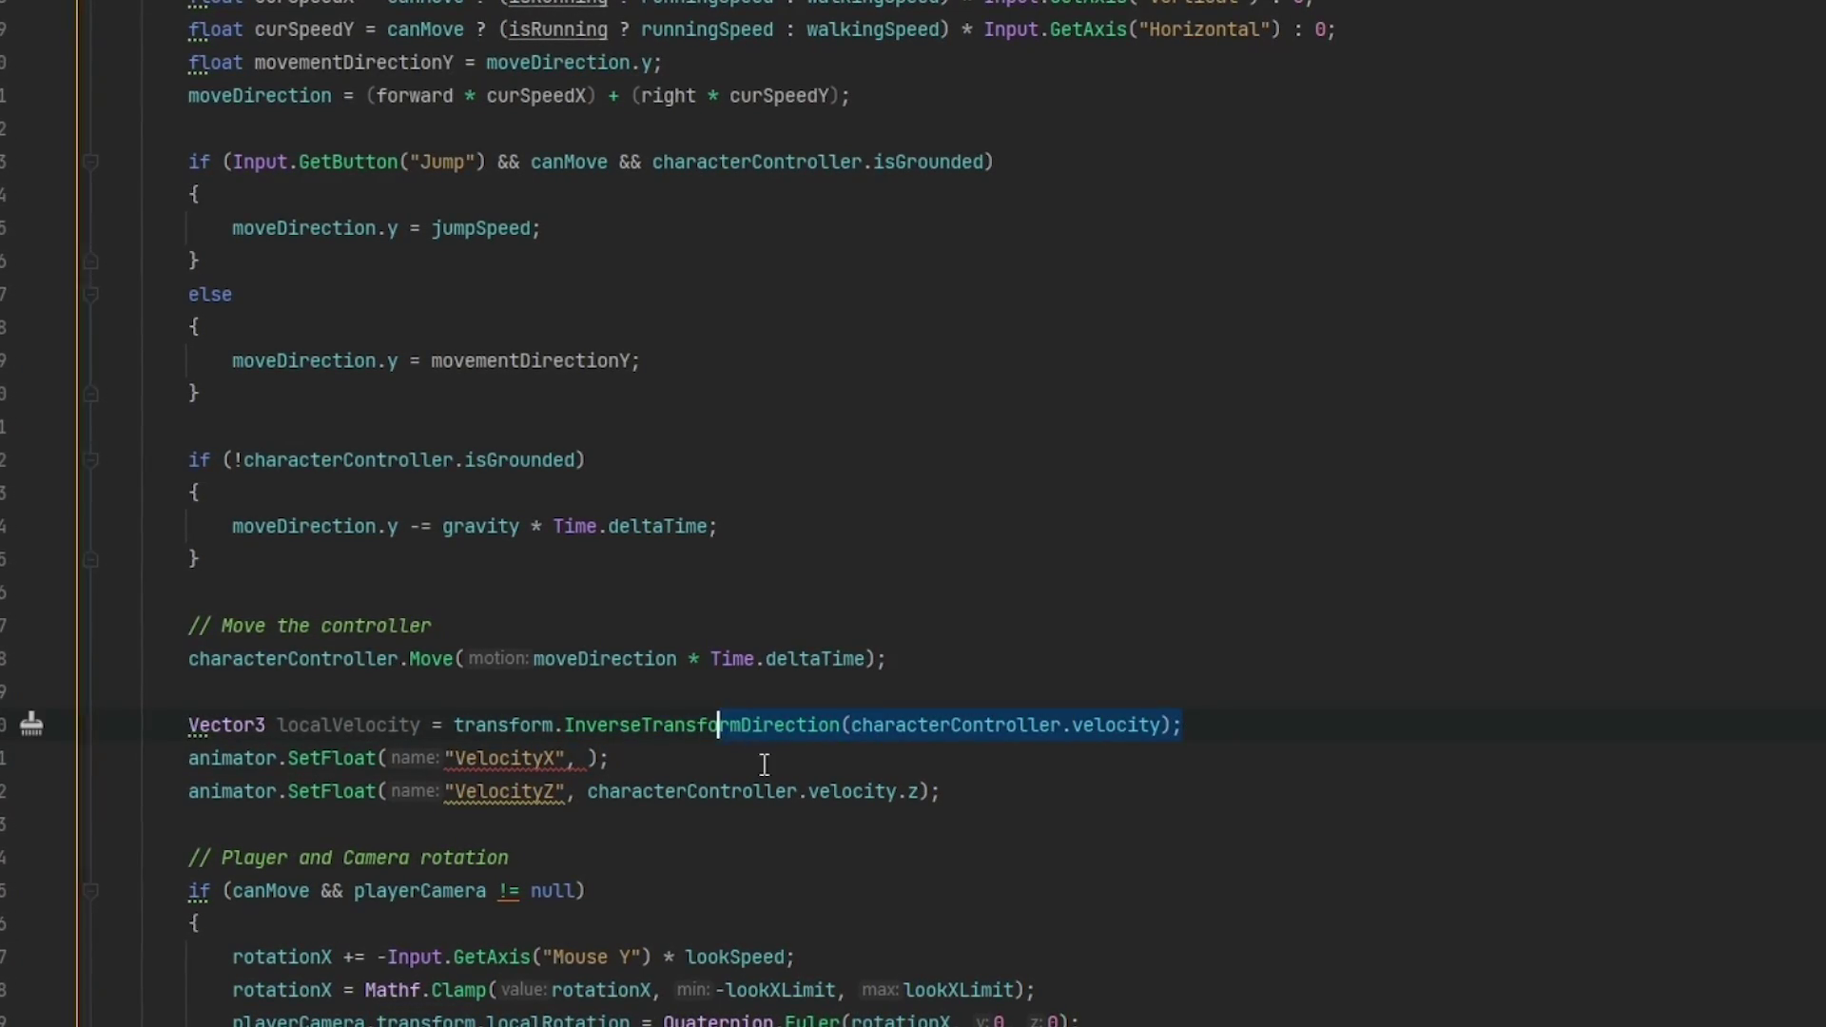
left_click(763, 765)
Use localVelocity.x as the VelocityX value and localVelocity.z as the VelocityZ value in the two SetFloat calls.
double_click(368, 727)
key("ctrl+c")
left_click(590, 760)
key("ctrl+v")
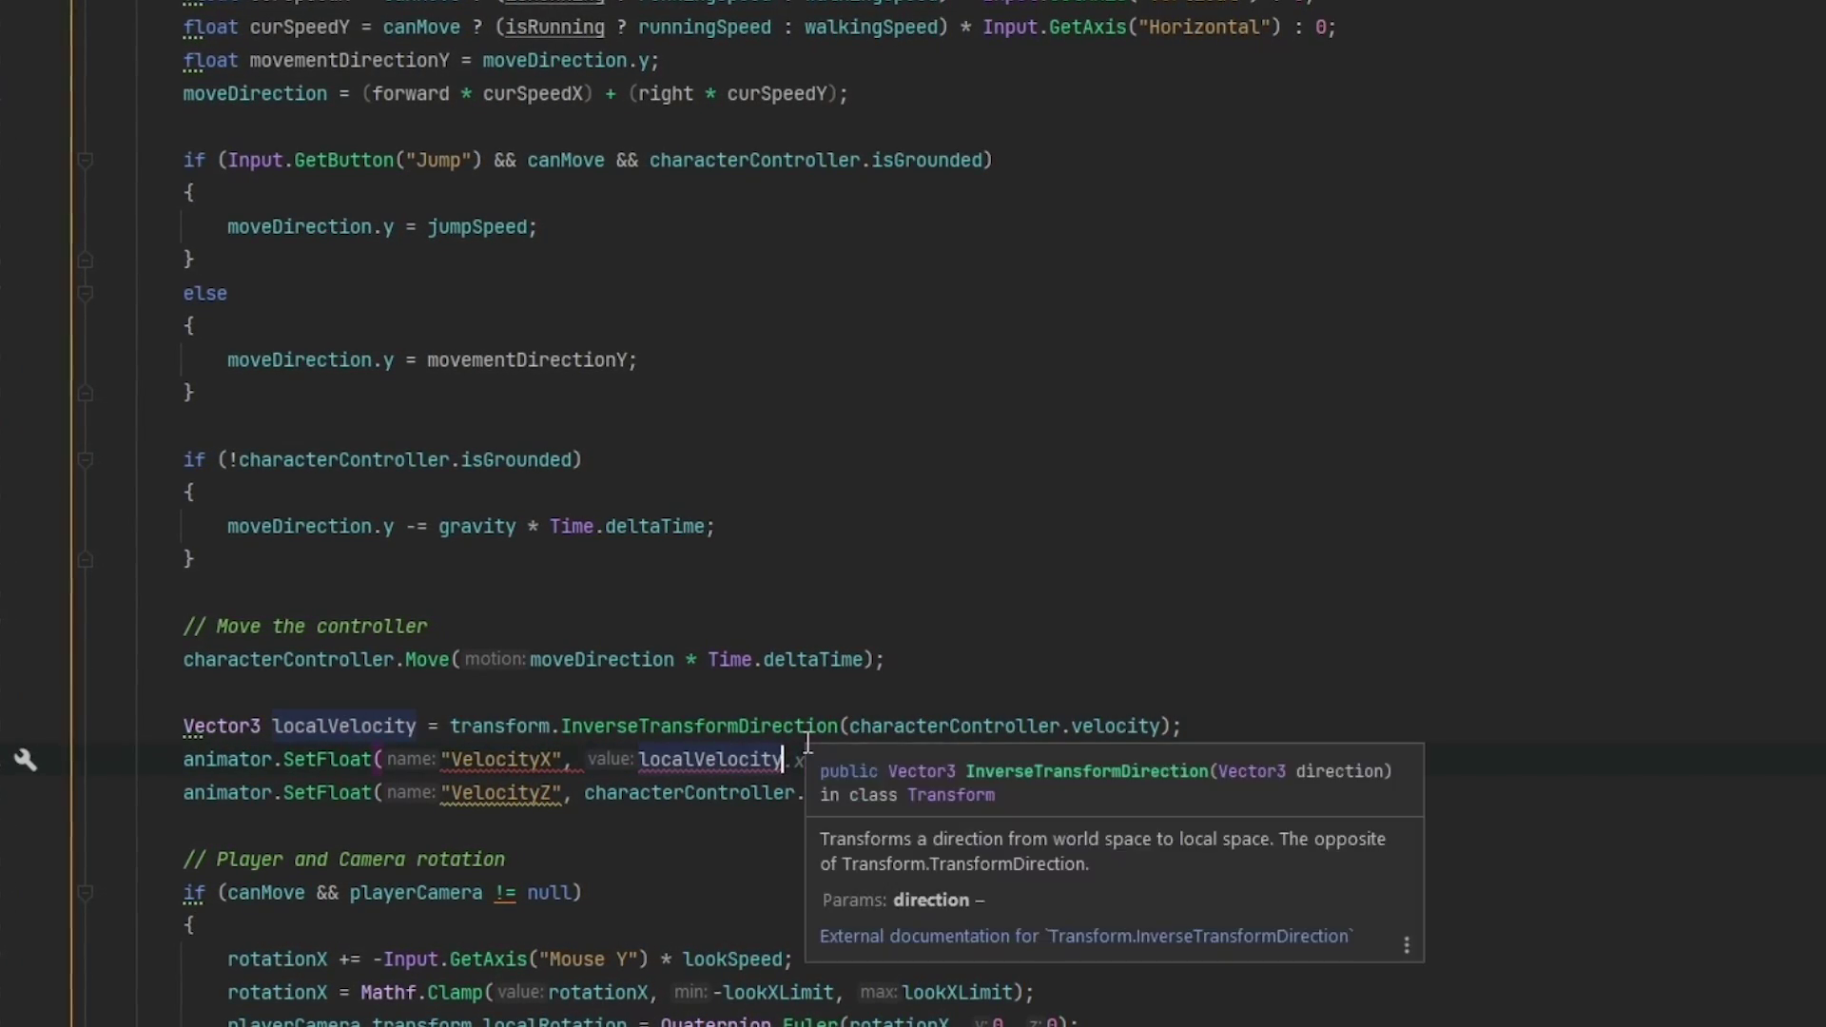
type(".x);")
left_click(889, 755)
left_click_drag(920, 794, 583, 794)
key("ctrl+v")
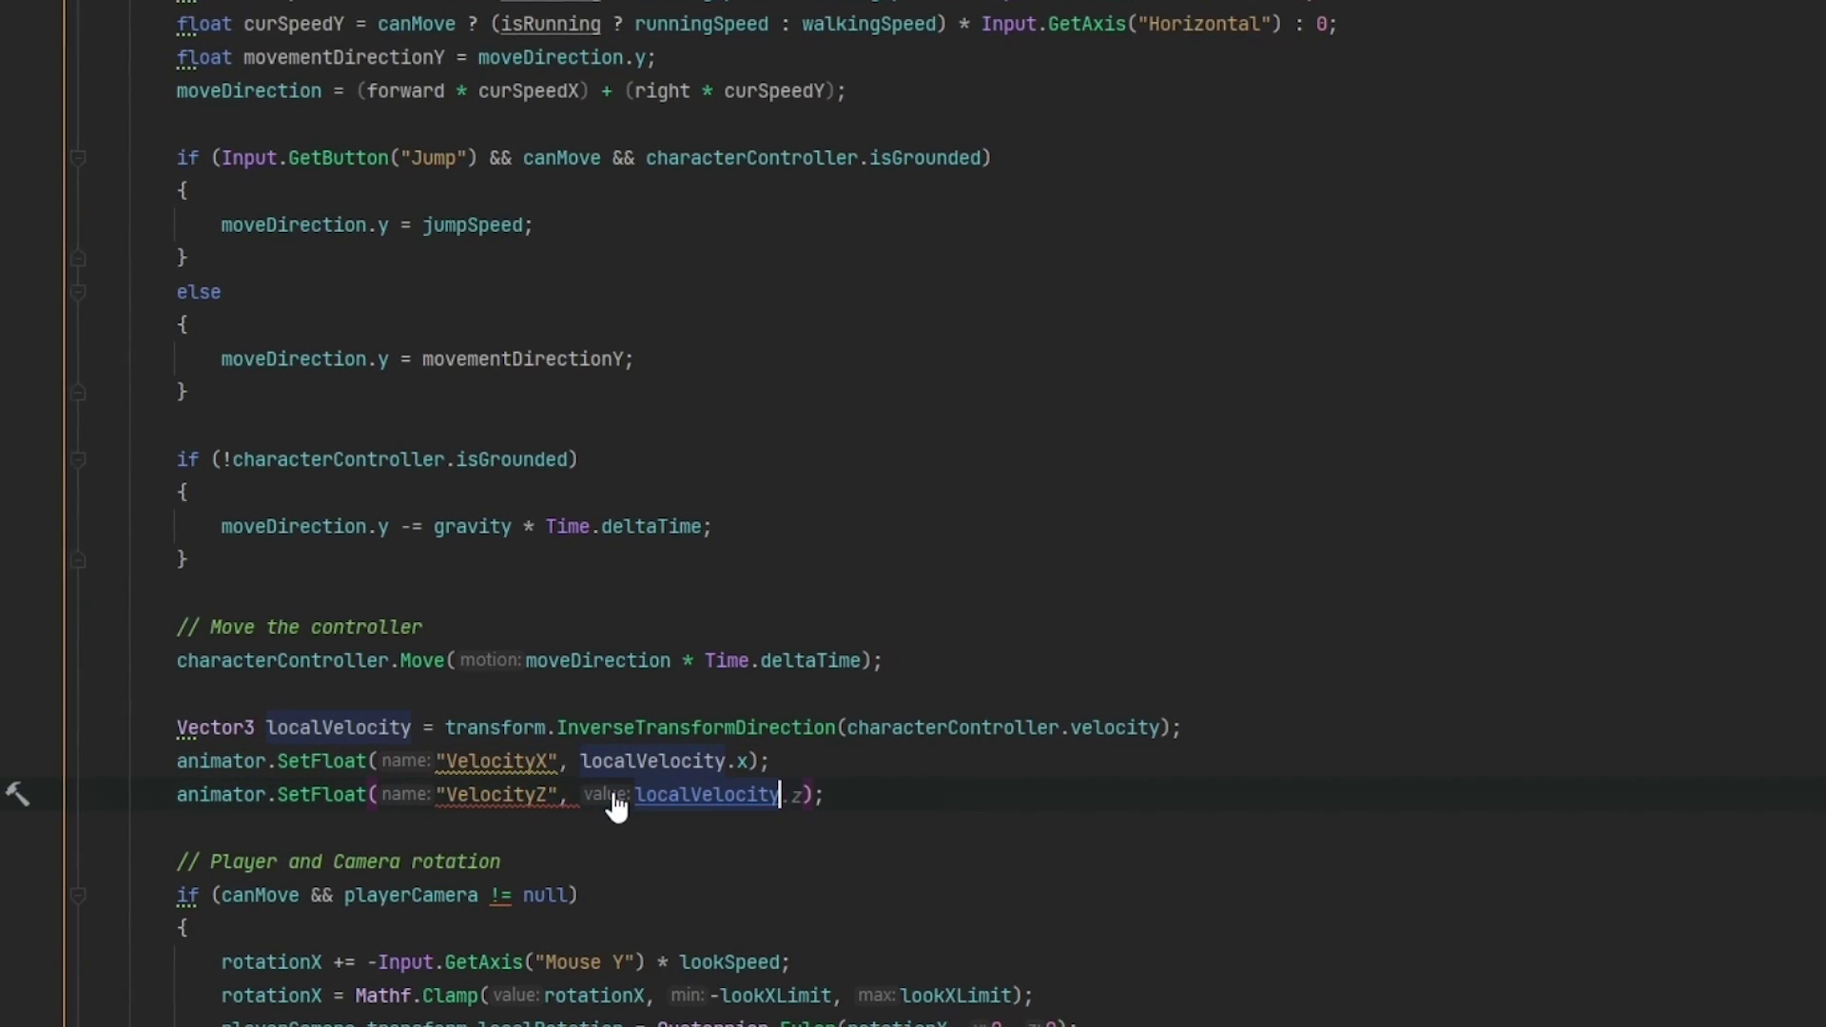
type(".z")
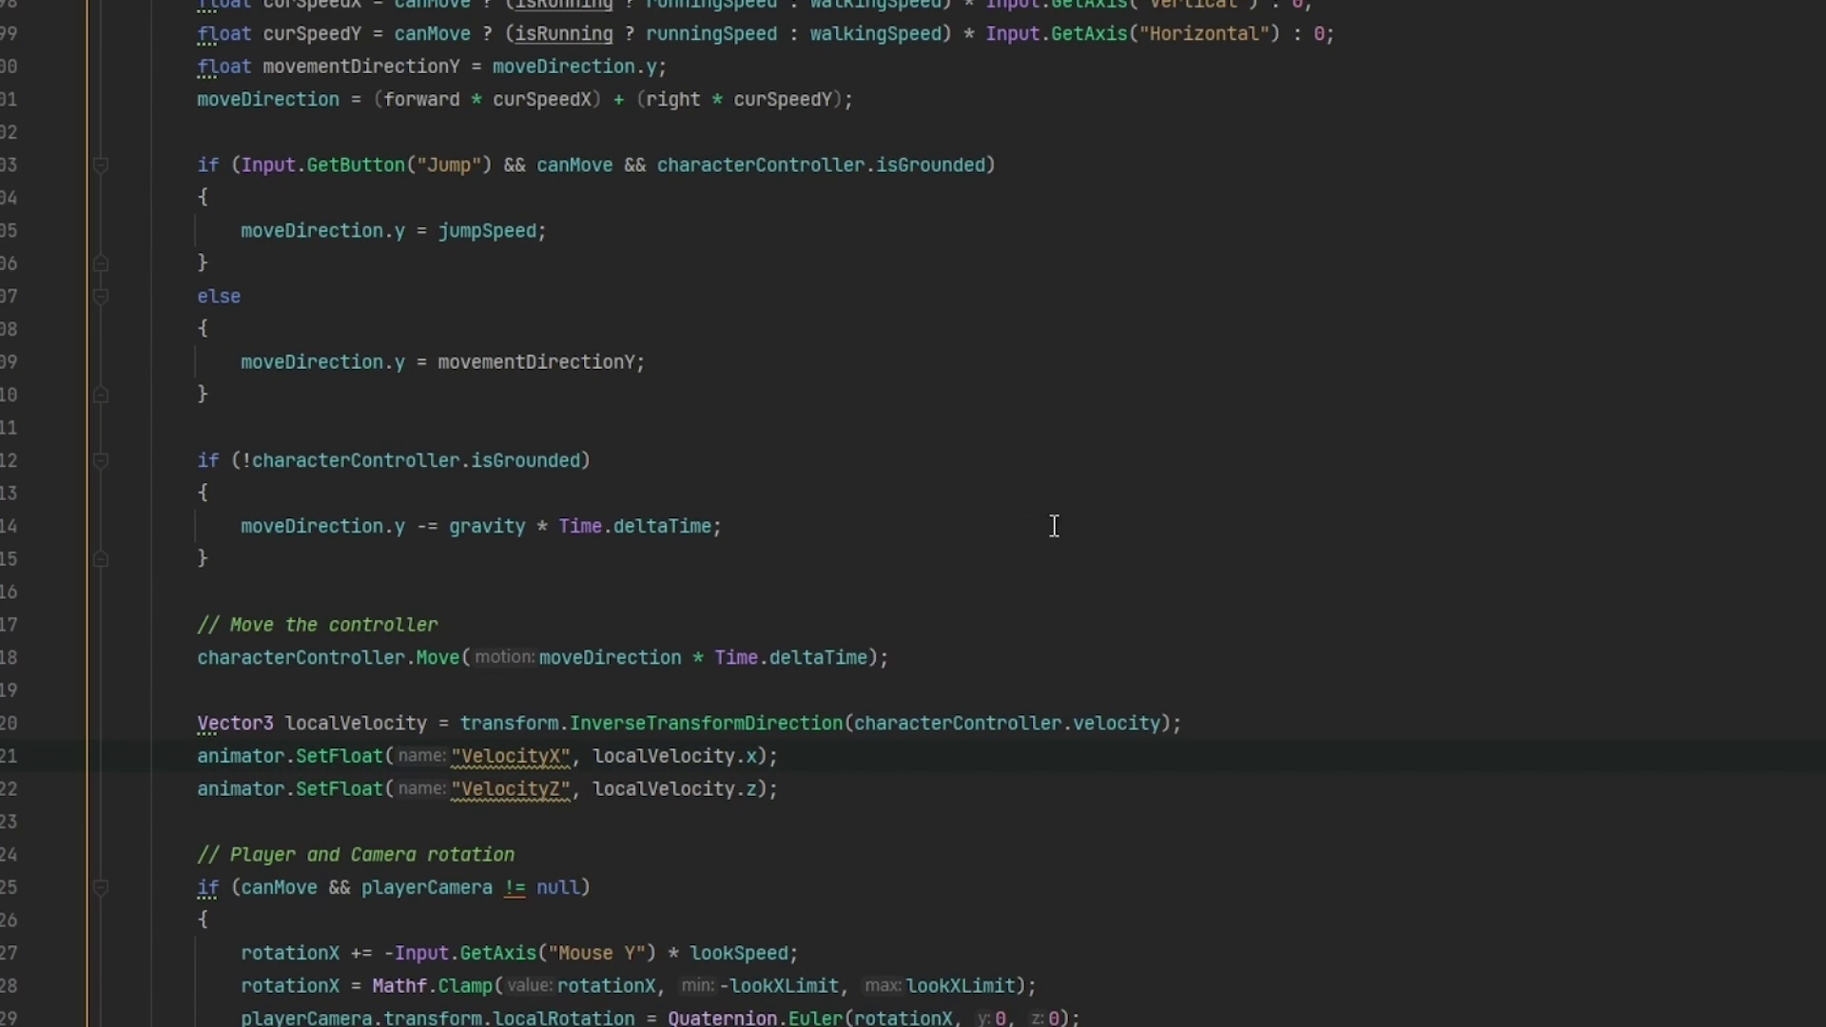
Switch back to Unity, run the game again and walk the player around to test the local-velocity animations.
key("alt+Tab")
left_click(1161, 15)
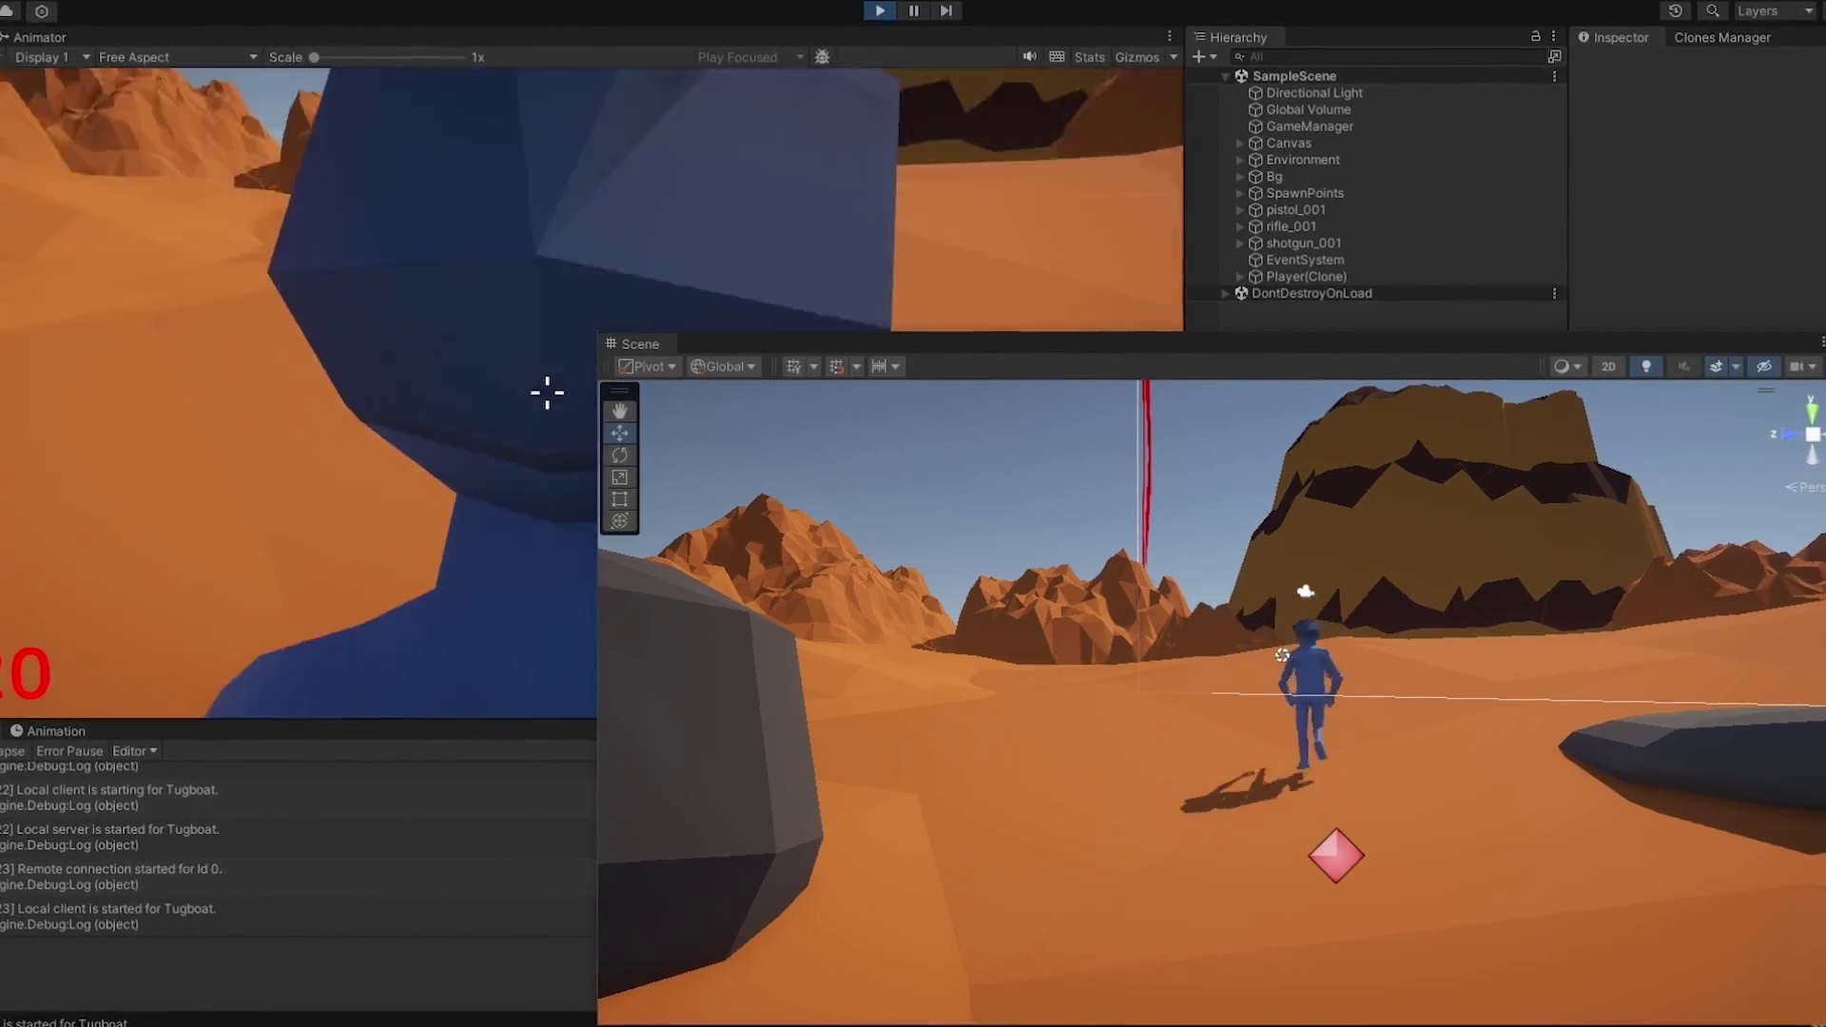
key("w")
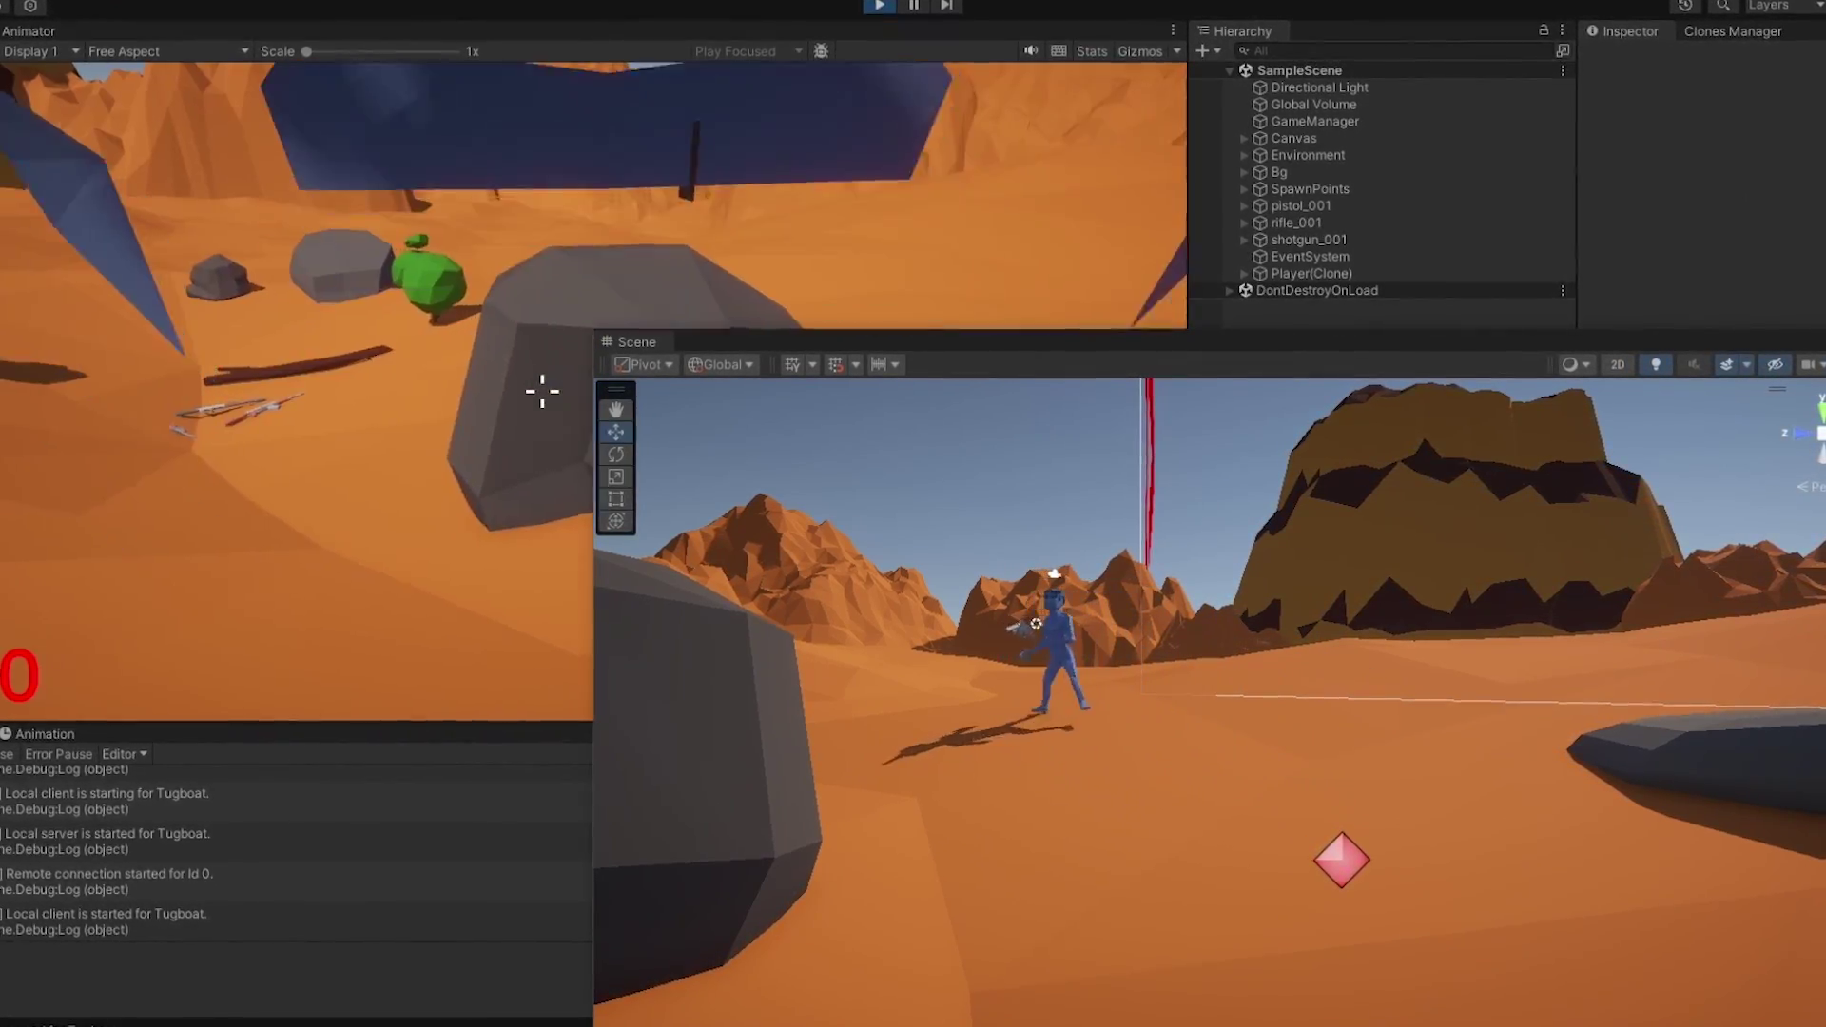
Walk the player backward and sideways in the running game to check the directional animations, then stop the game.
key("s")
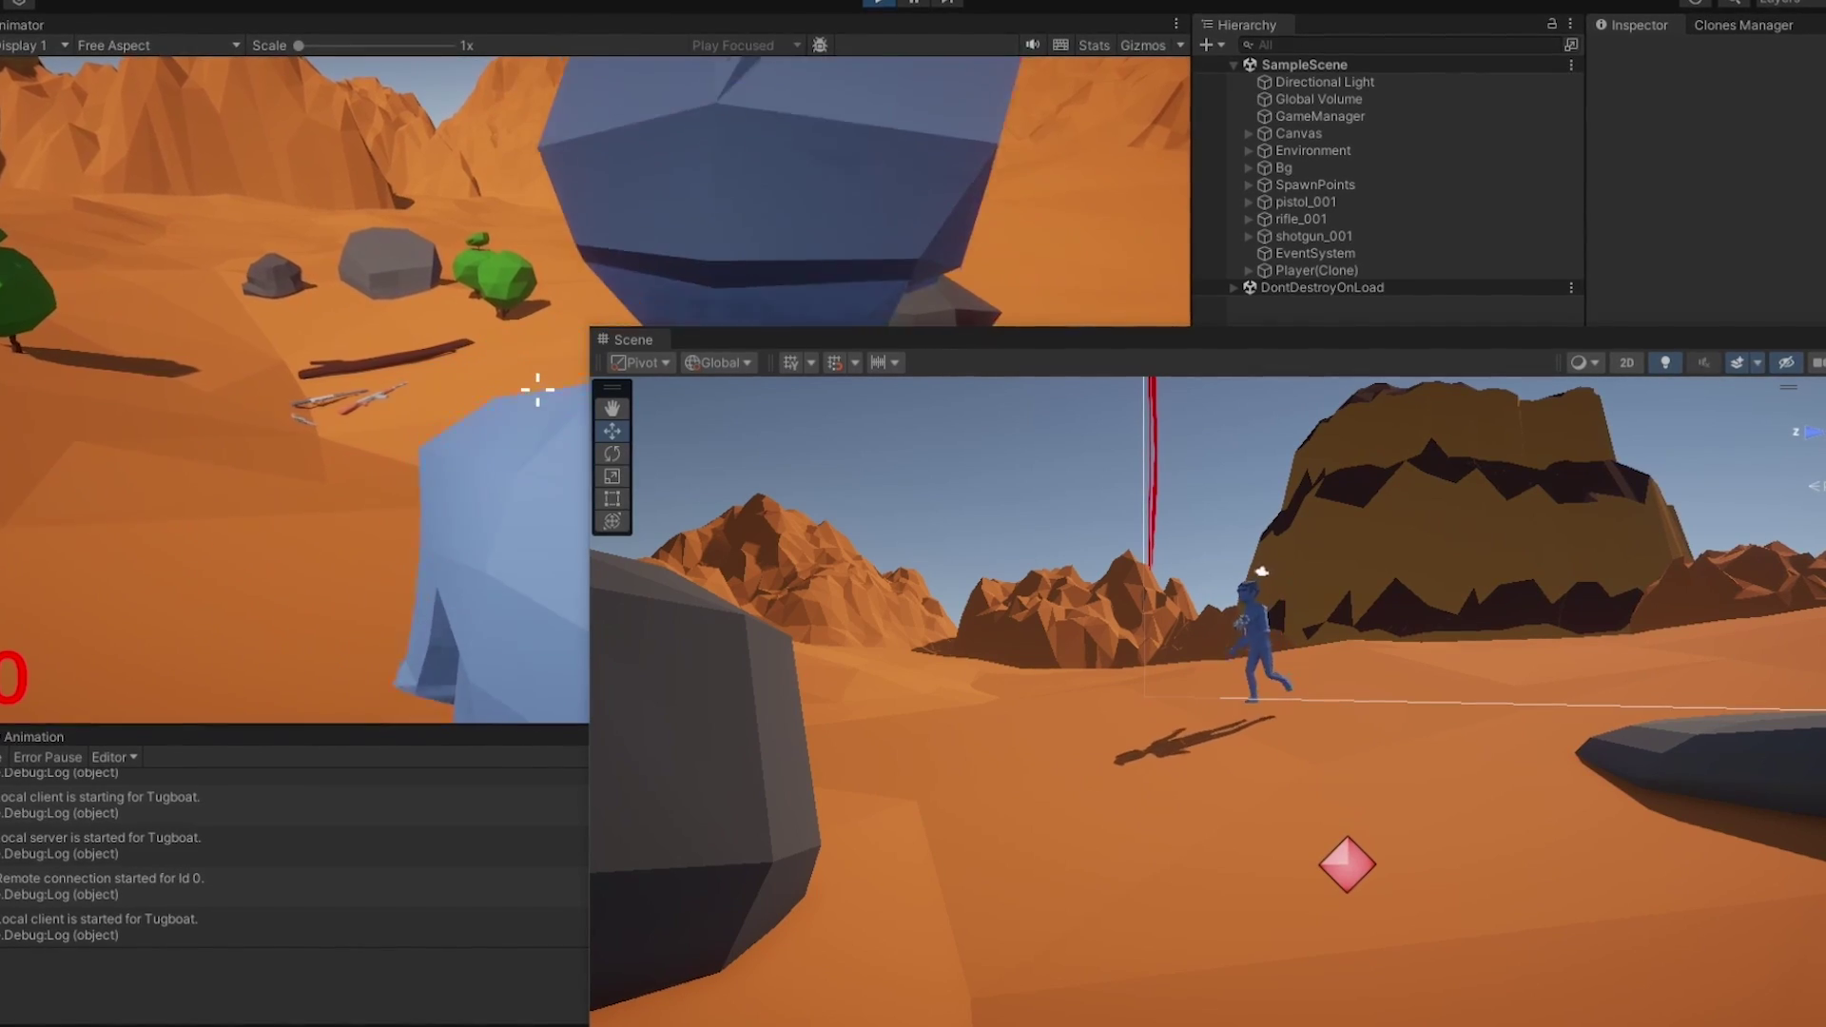
key("a")
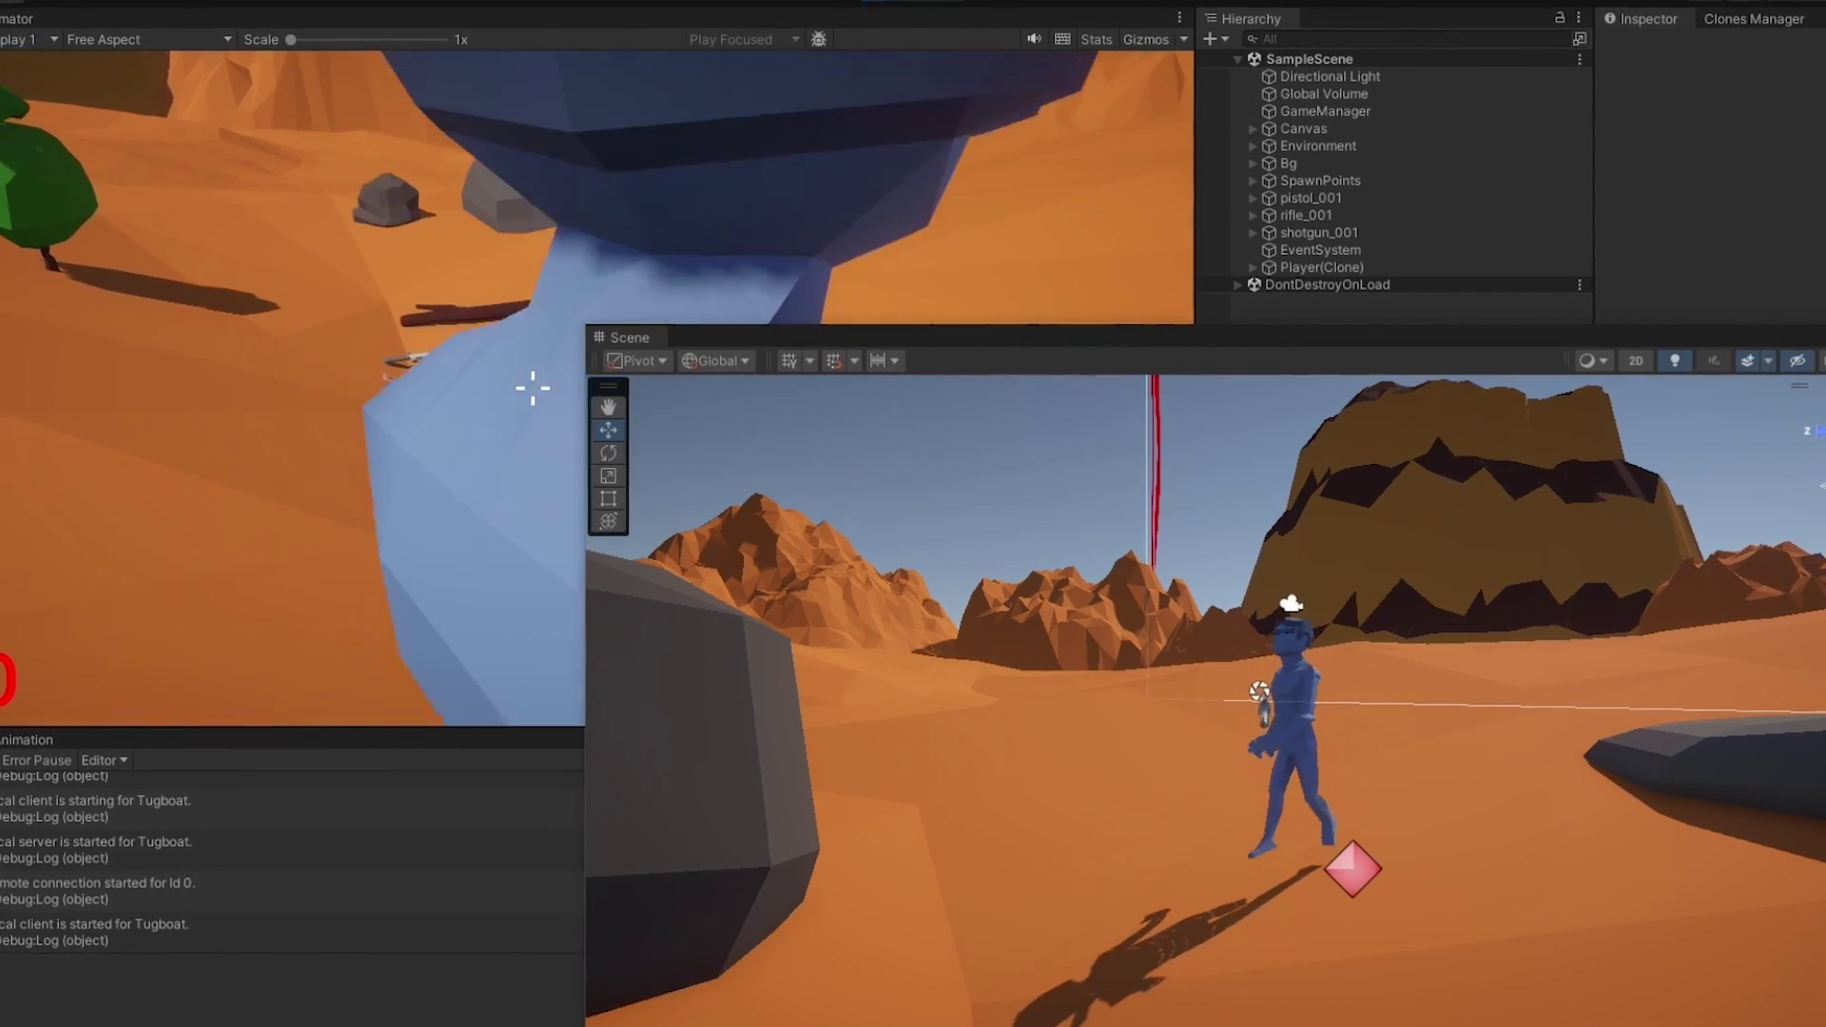
key("d")
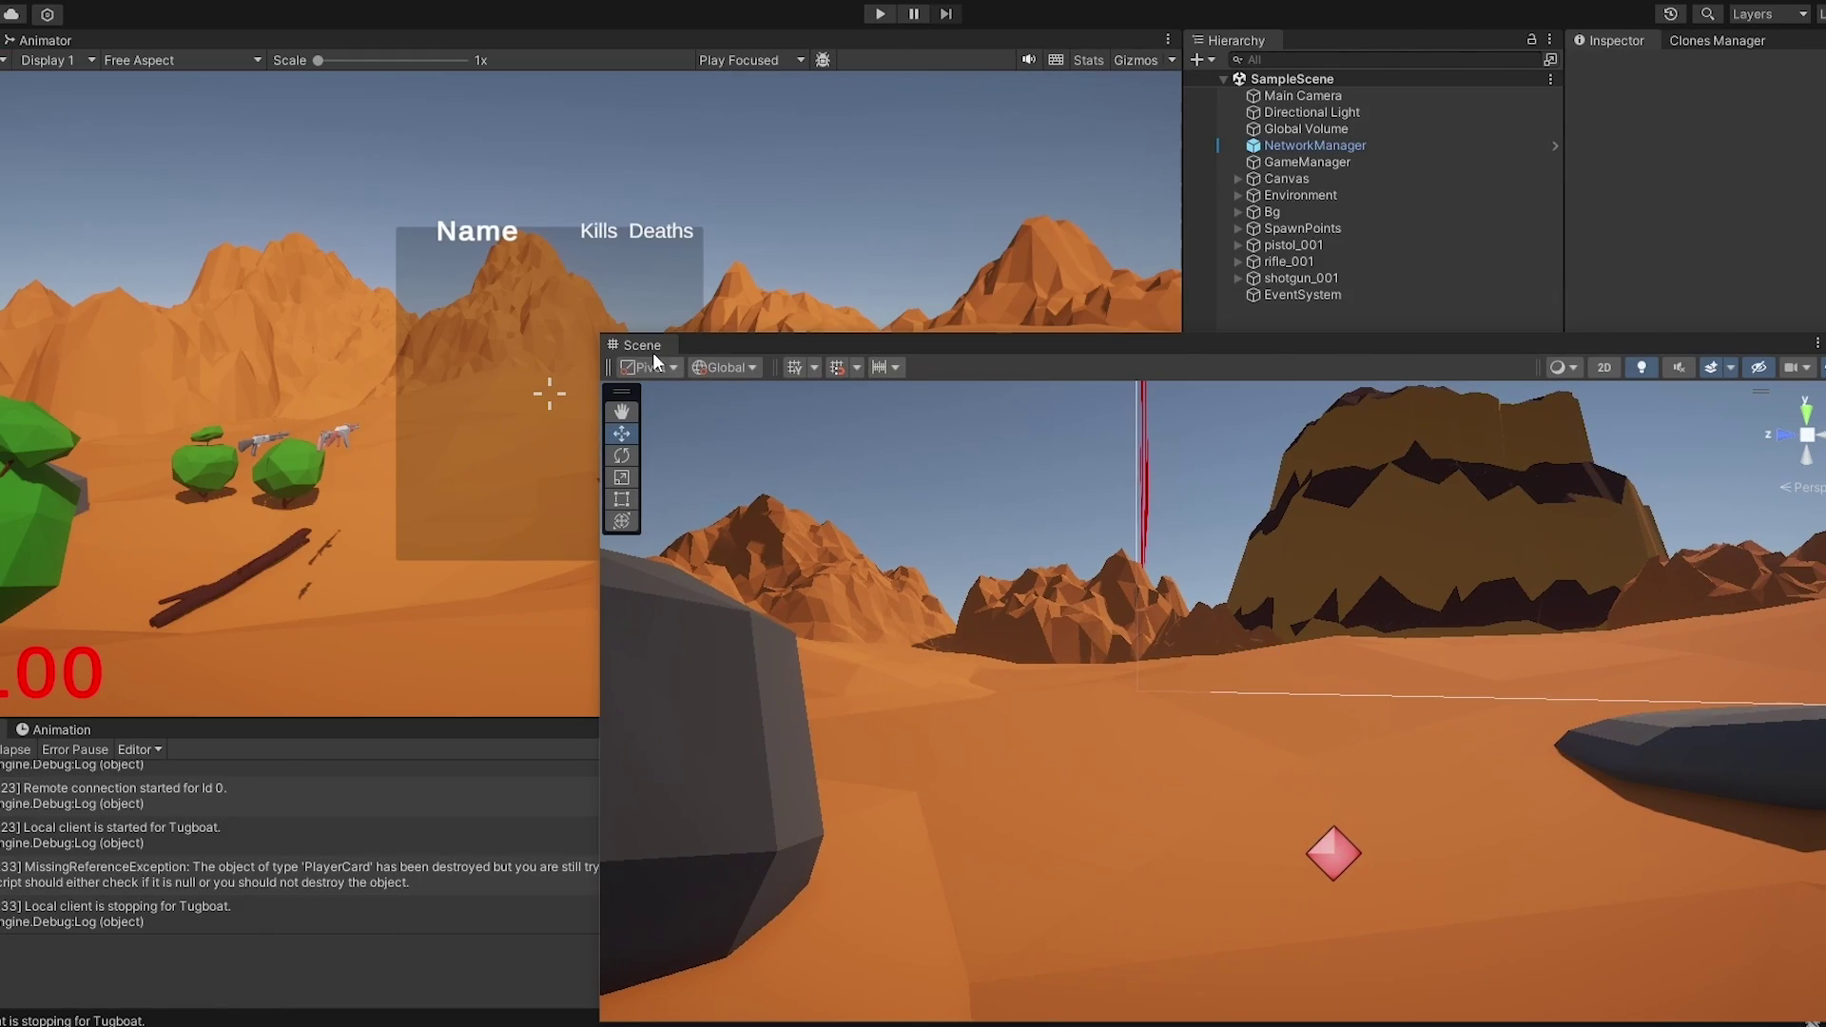
Dock the Scene view back into the main window and open the Player prefab from the _Prefabs folder.
left_click_drag(653, 354, 109, 85)
left_click(1265, 802)
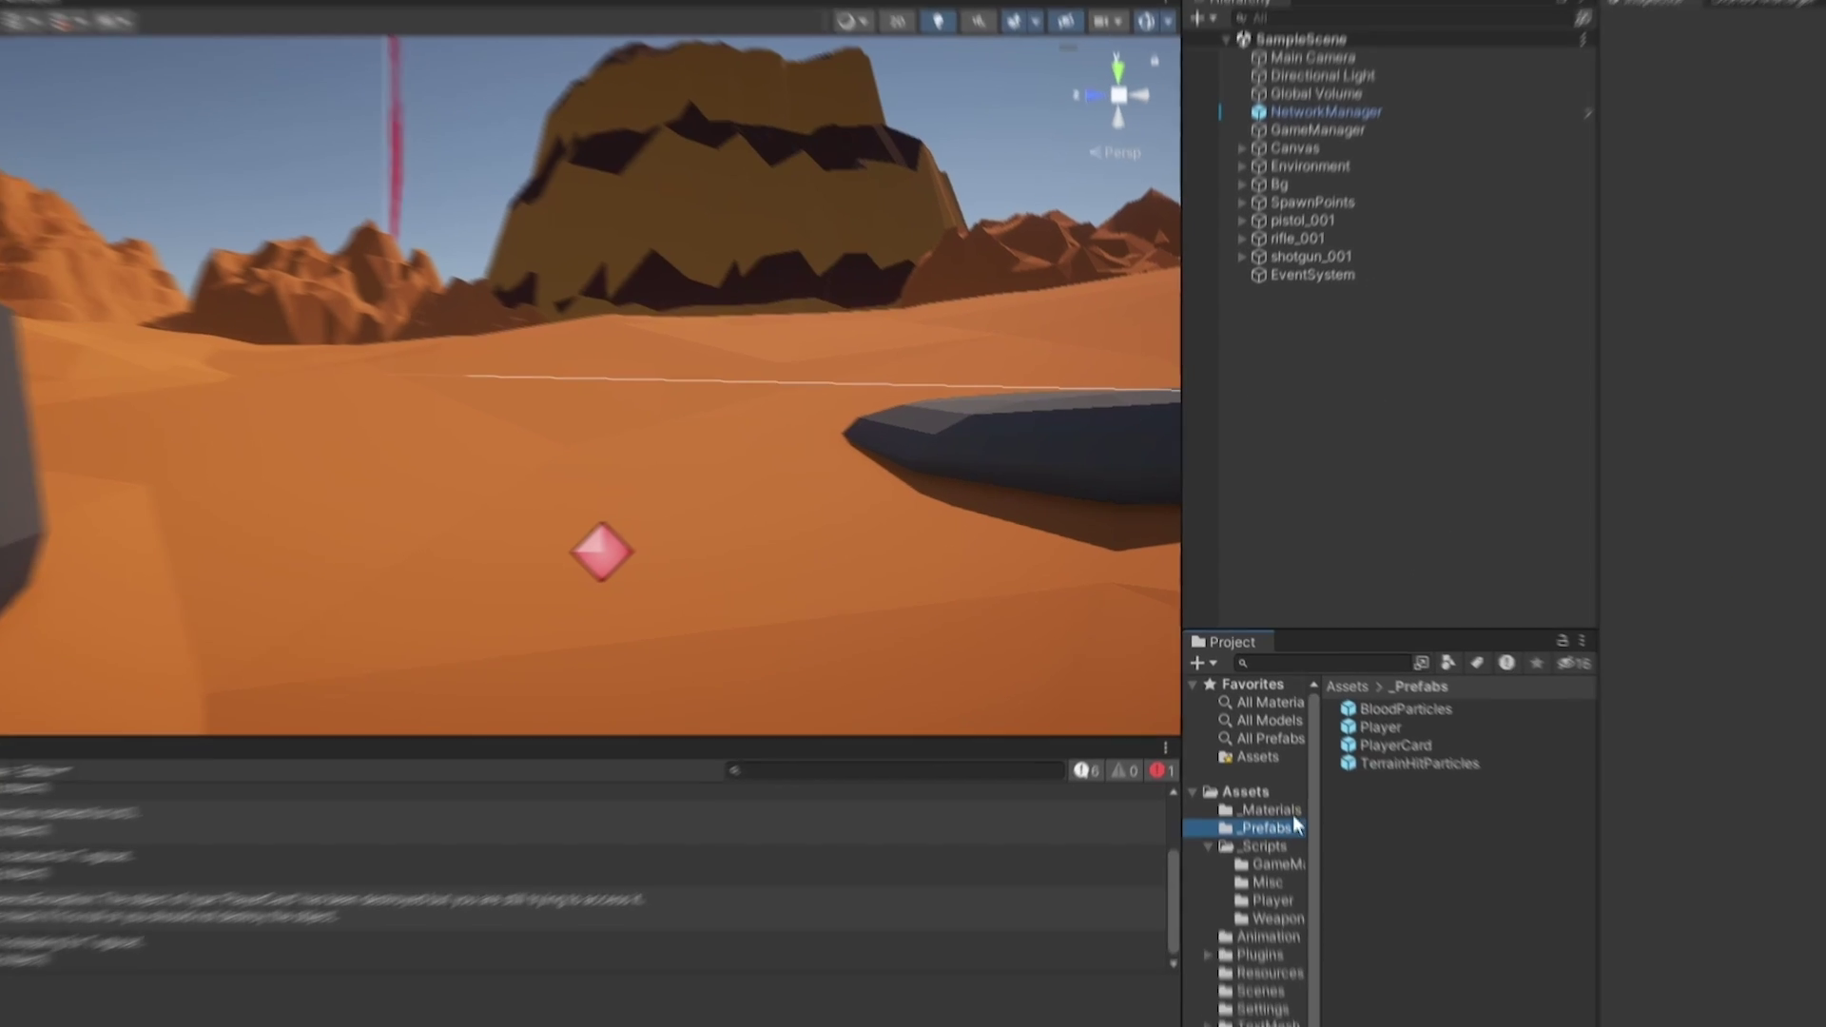
double_click(1430, 711)
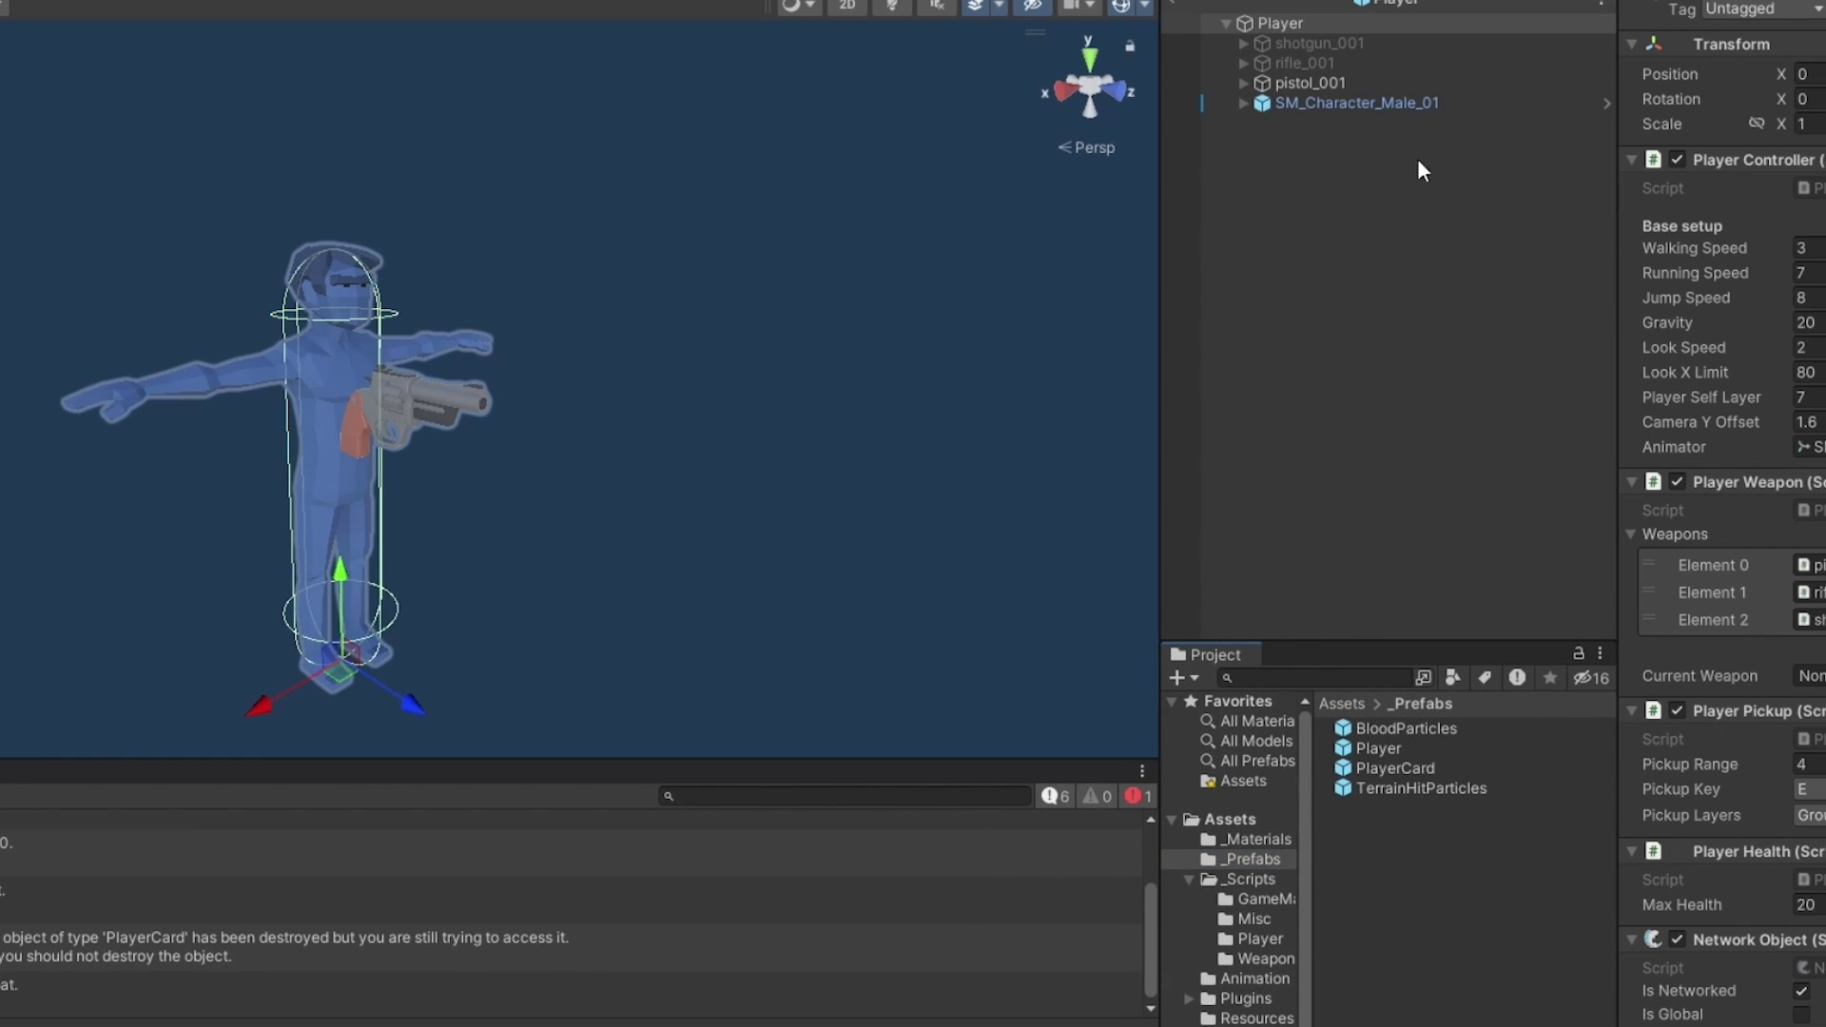
Add a NetworkAnimator component to SM_Character_Male_01 and turn off Apply Root Motion on its Animator.
left_click(1413, 105)
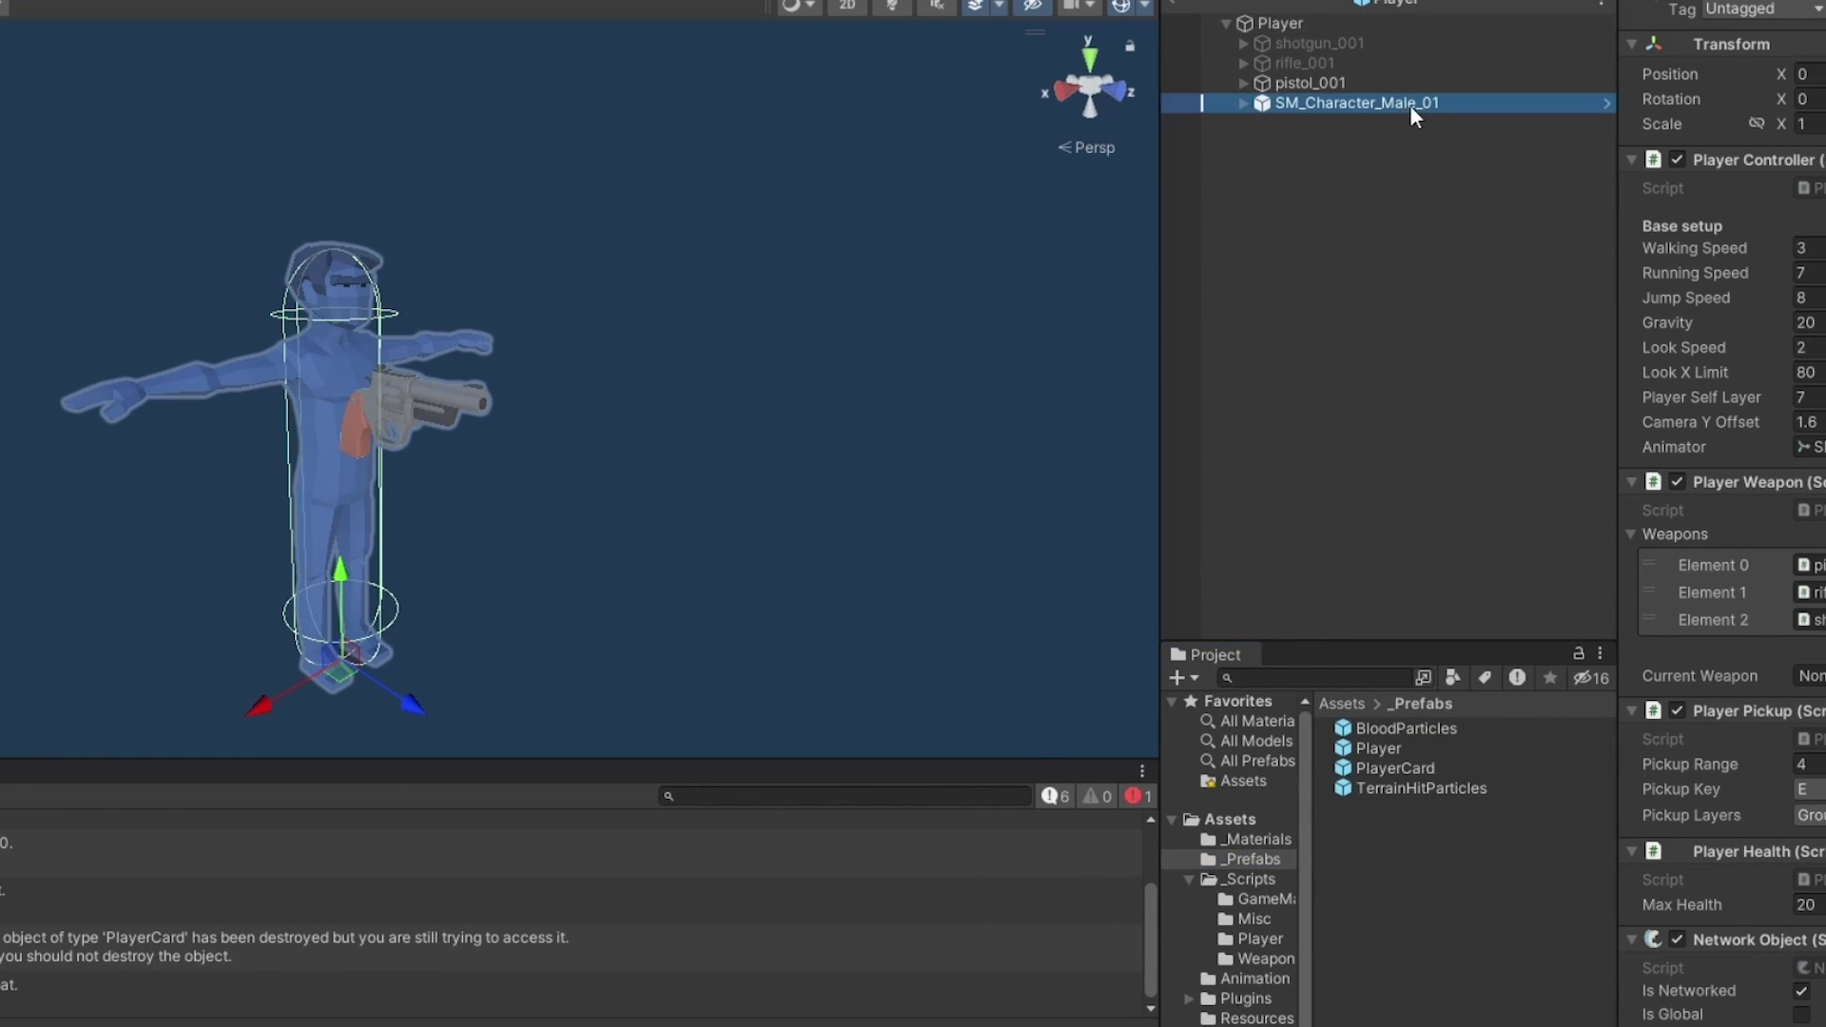
left_click(1627, 504)
type("network")
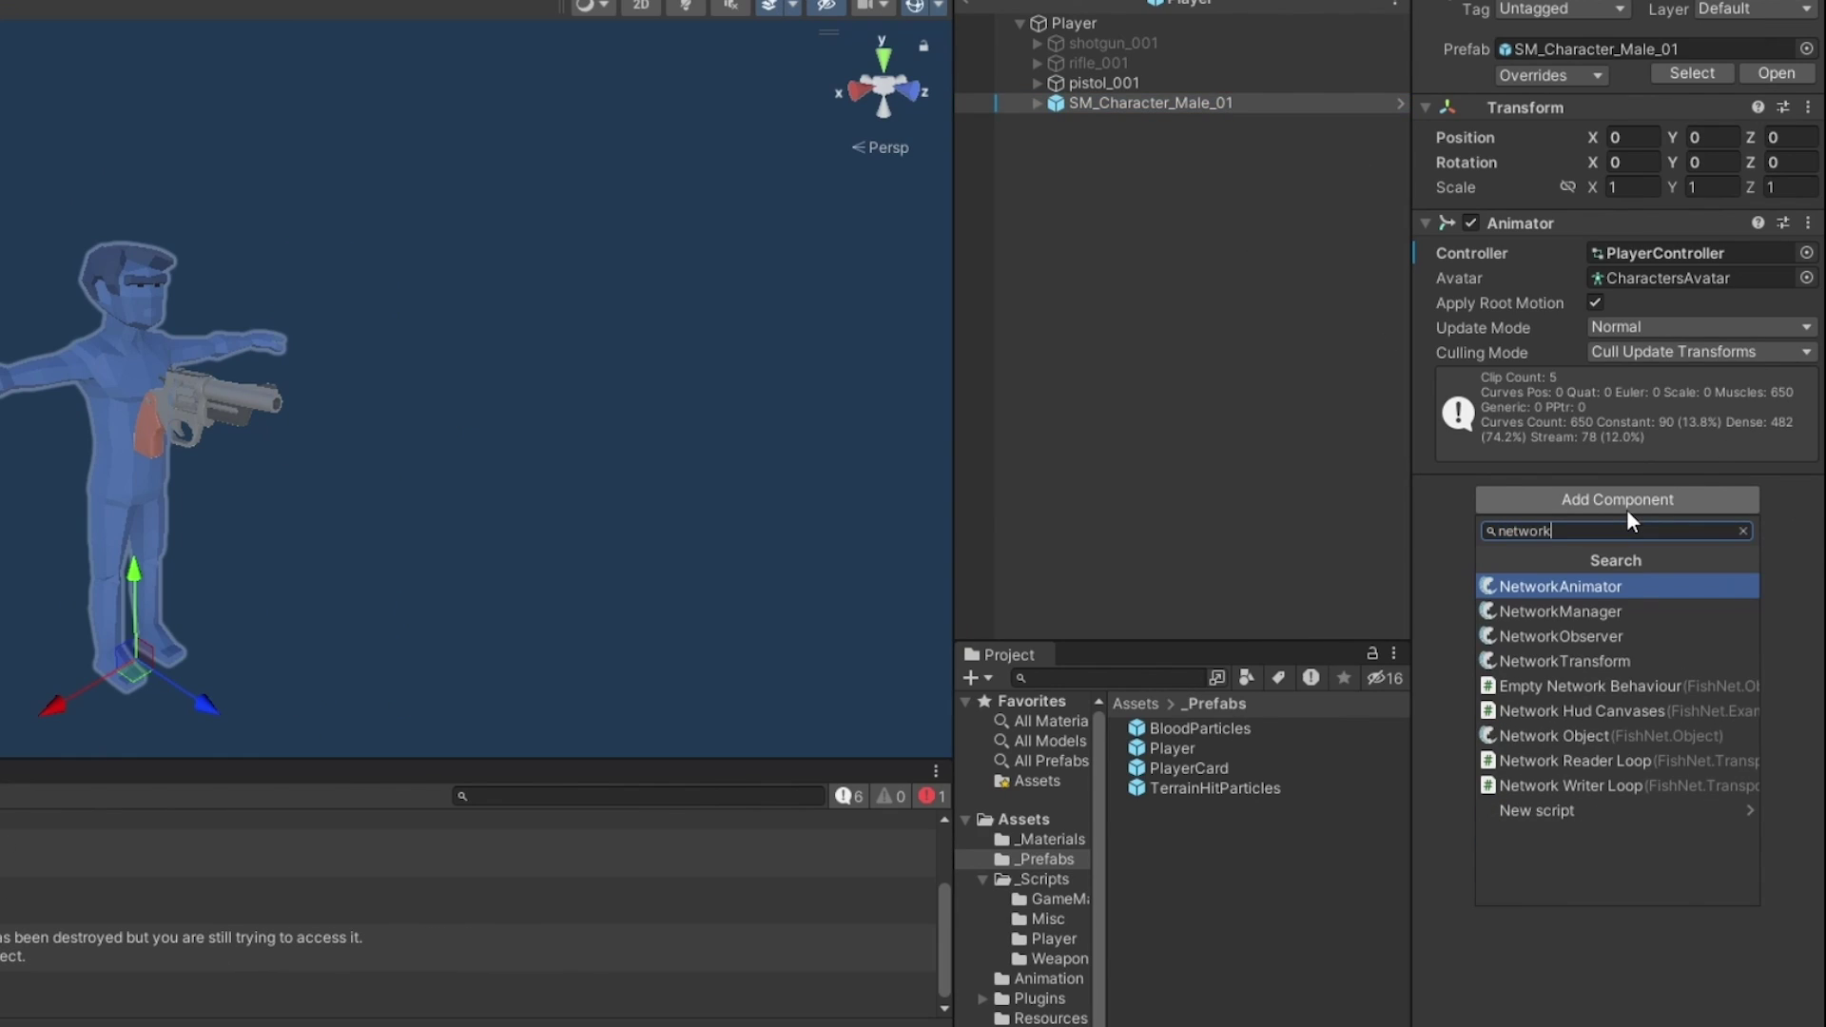
key("Return")
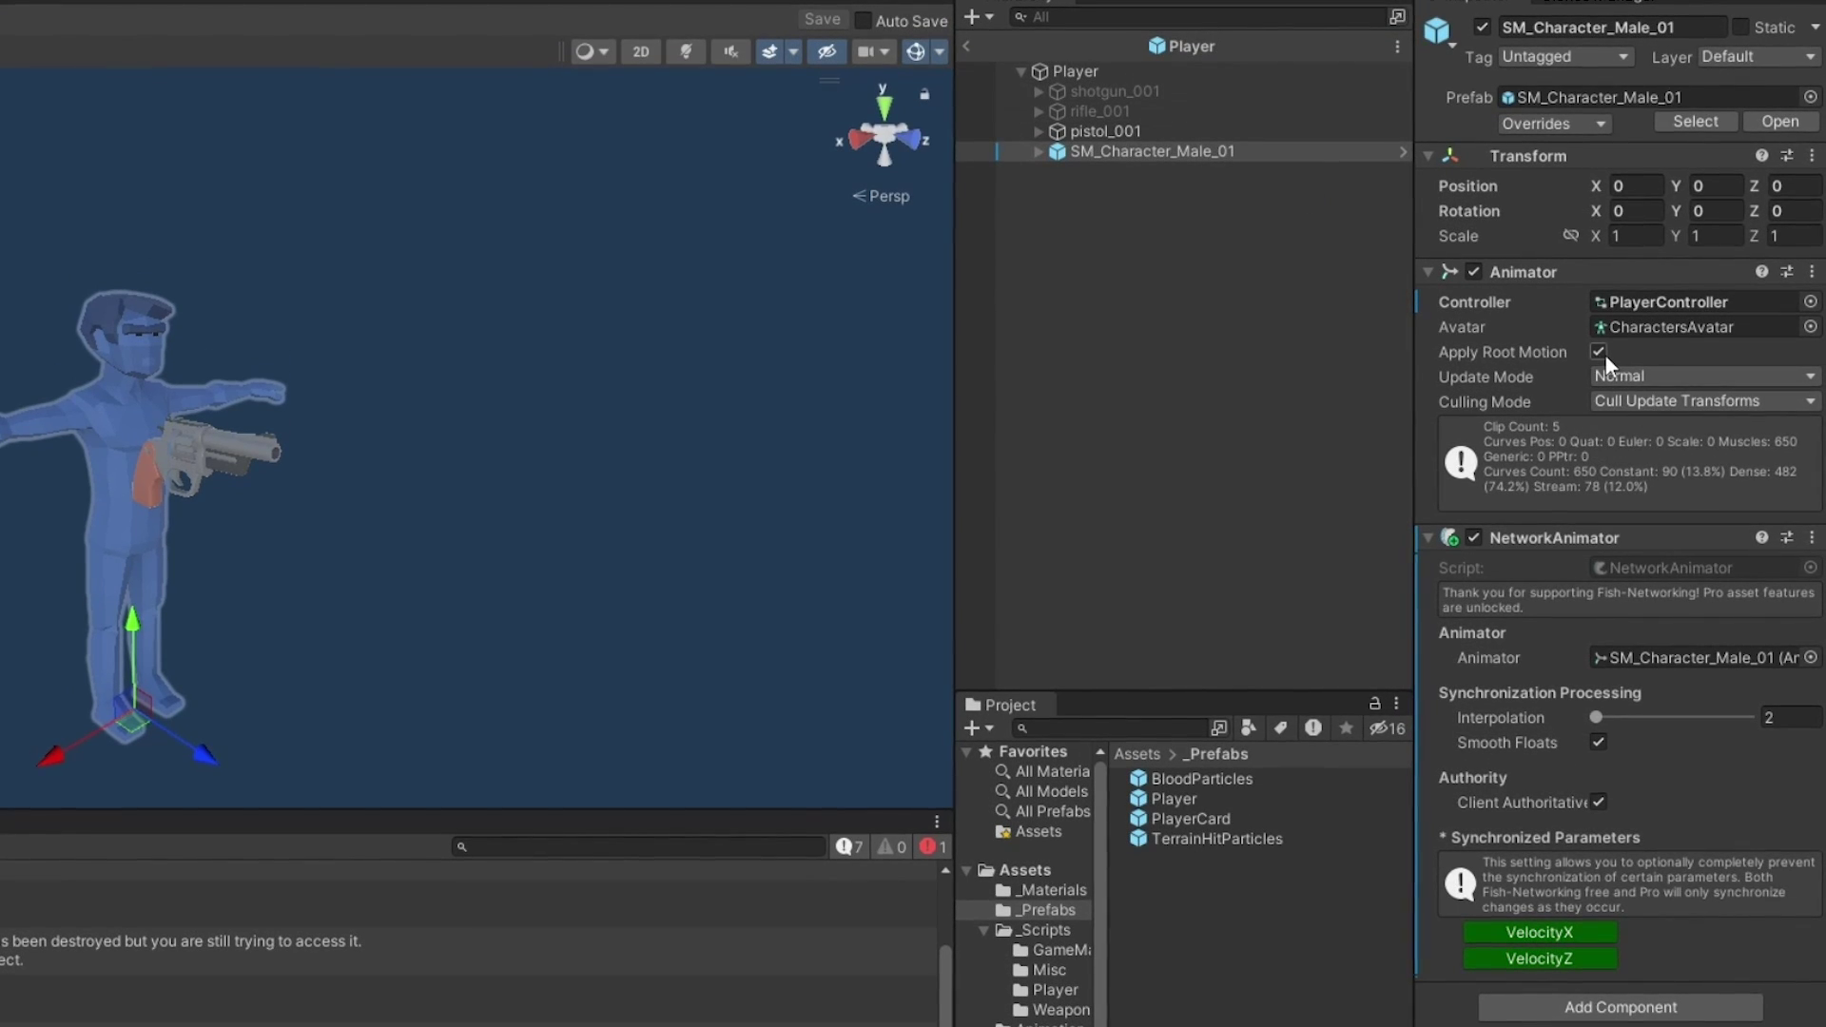
left_click(1602, 353)
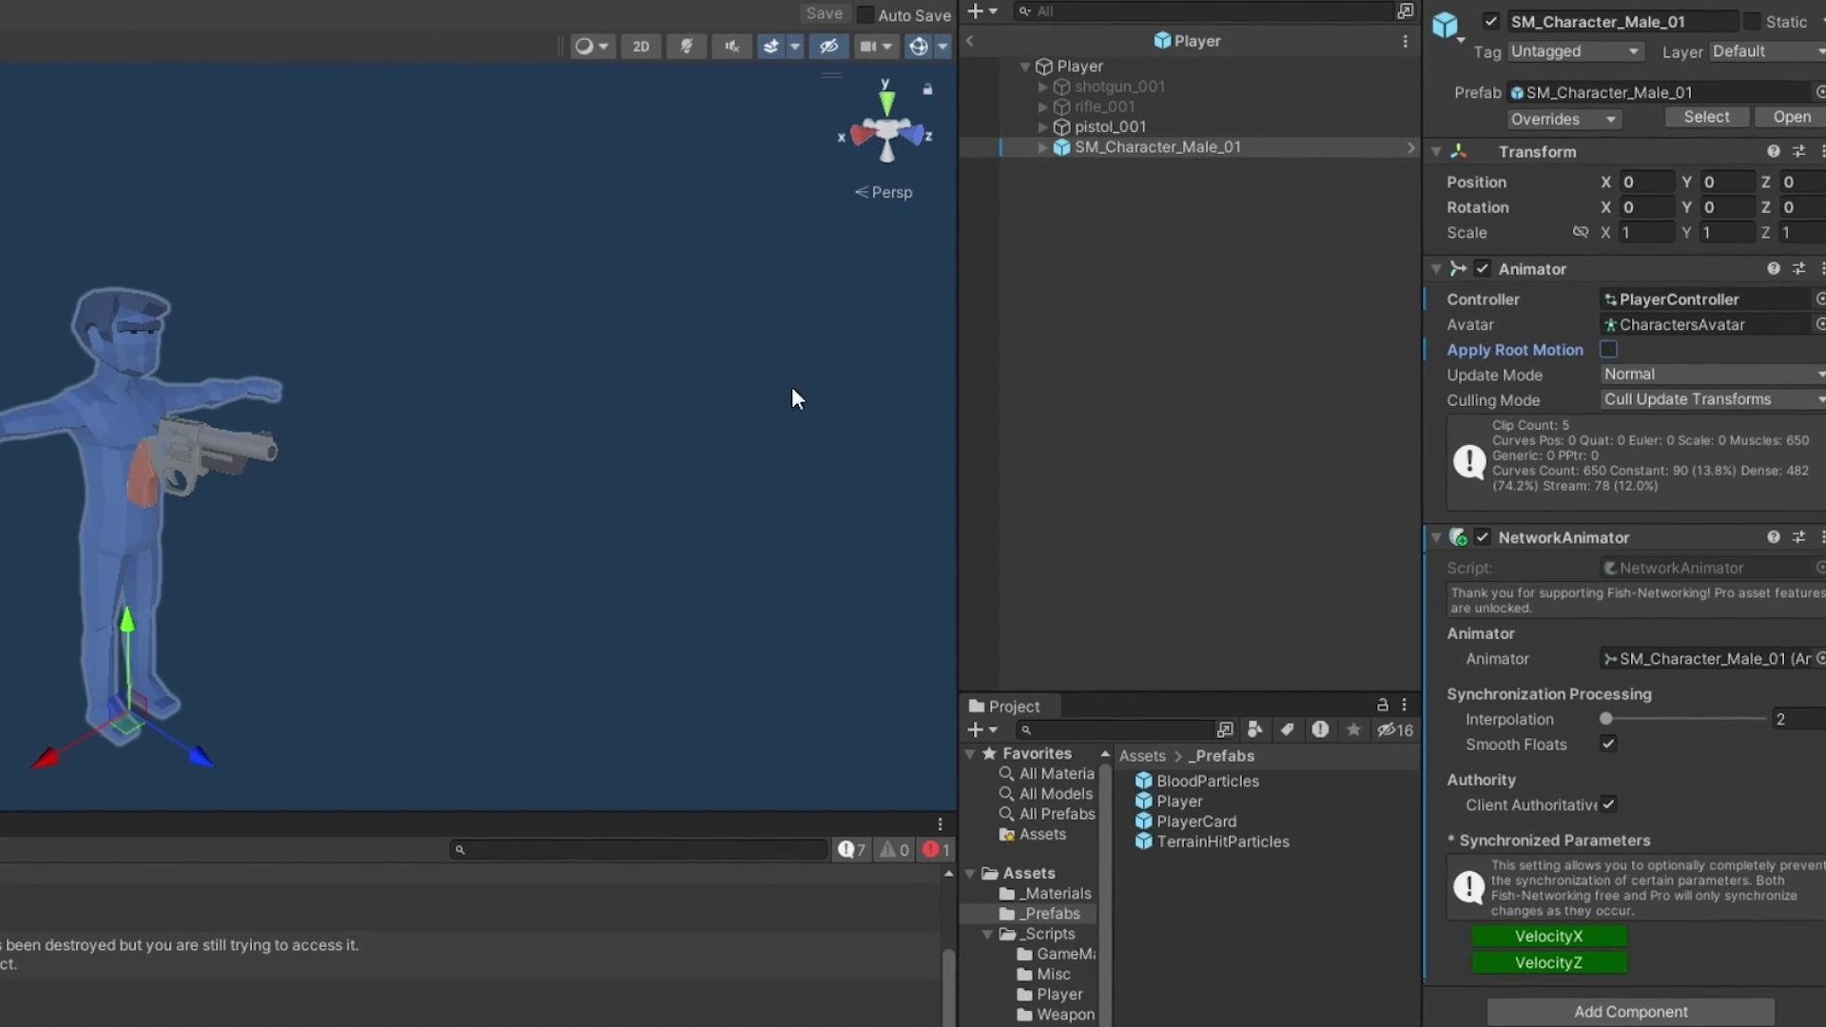
Inspect the Player root and its character model, toggling the Skinned Mesh Renderer of Character_Male_Face_01 off and on.
left_click(1129, 63)
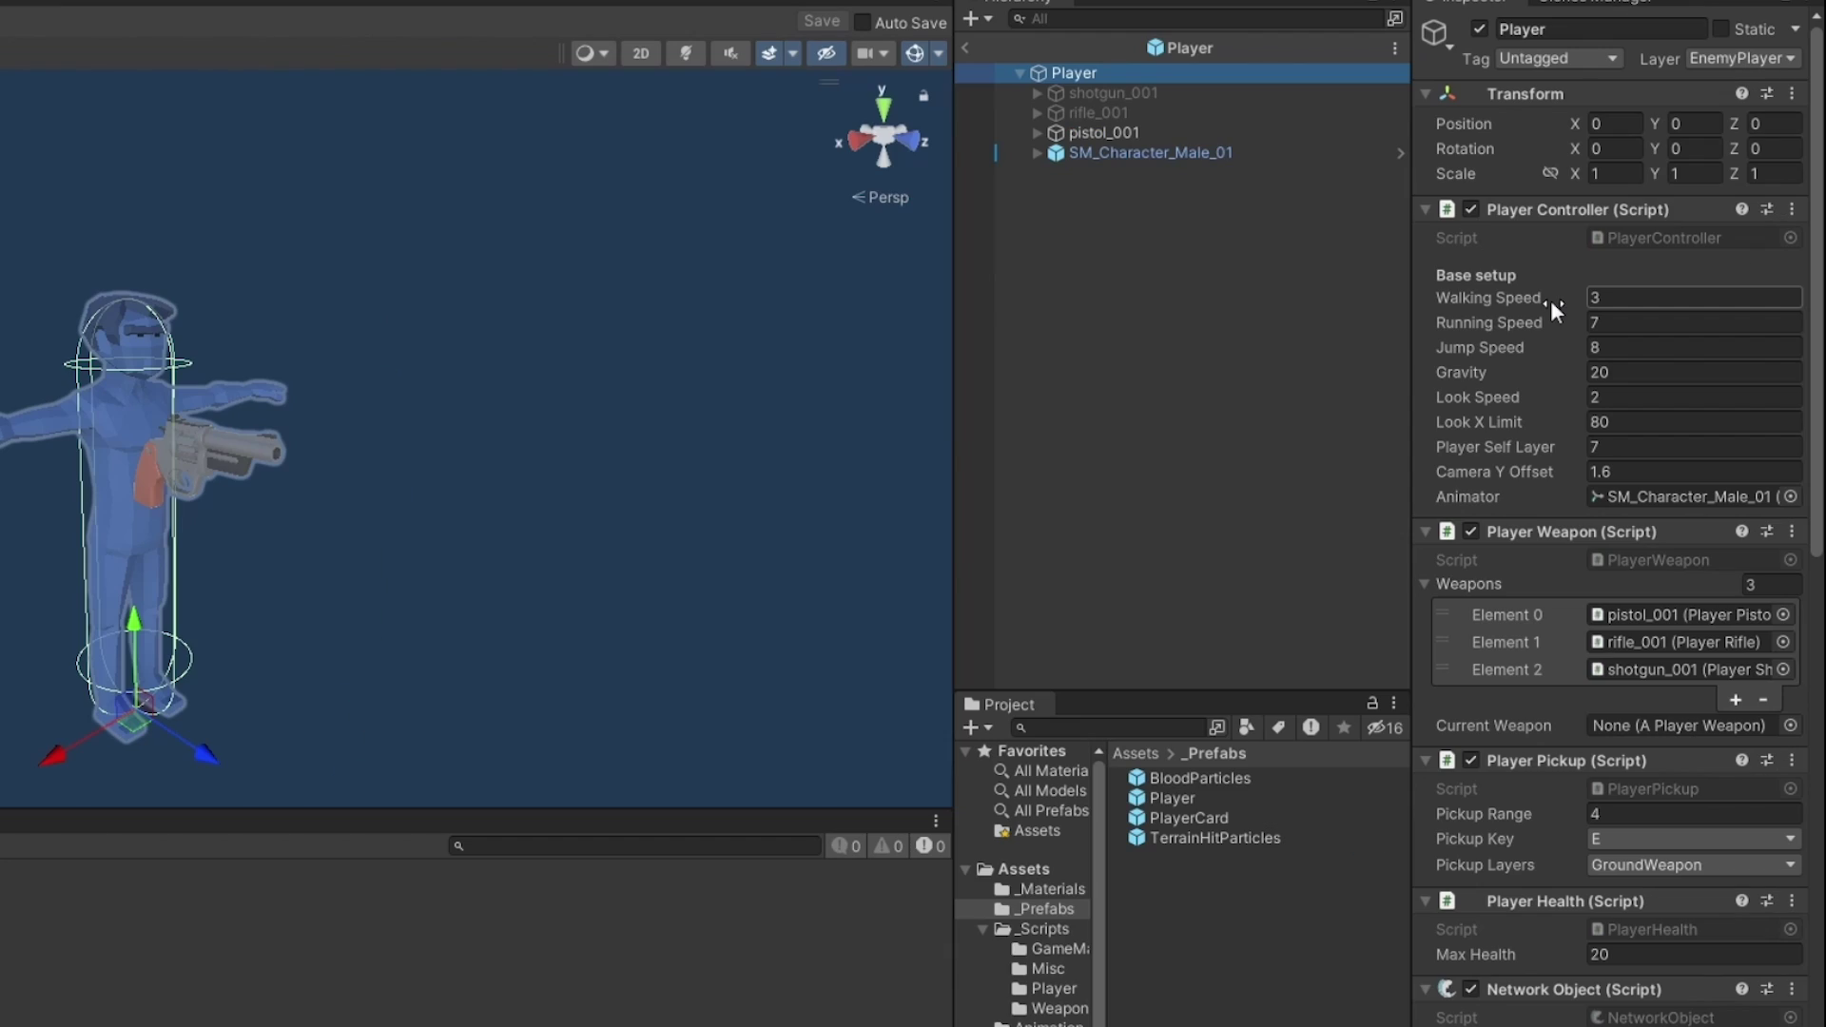
left_click(1150, 150)
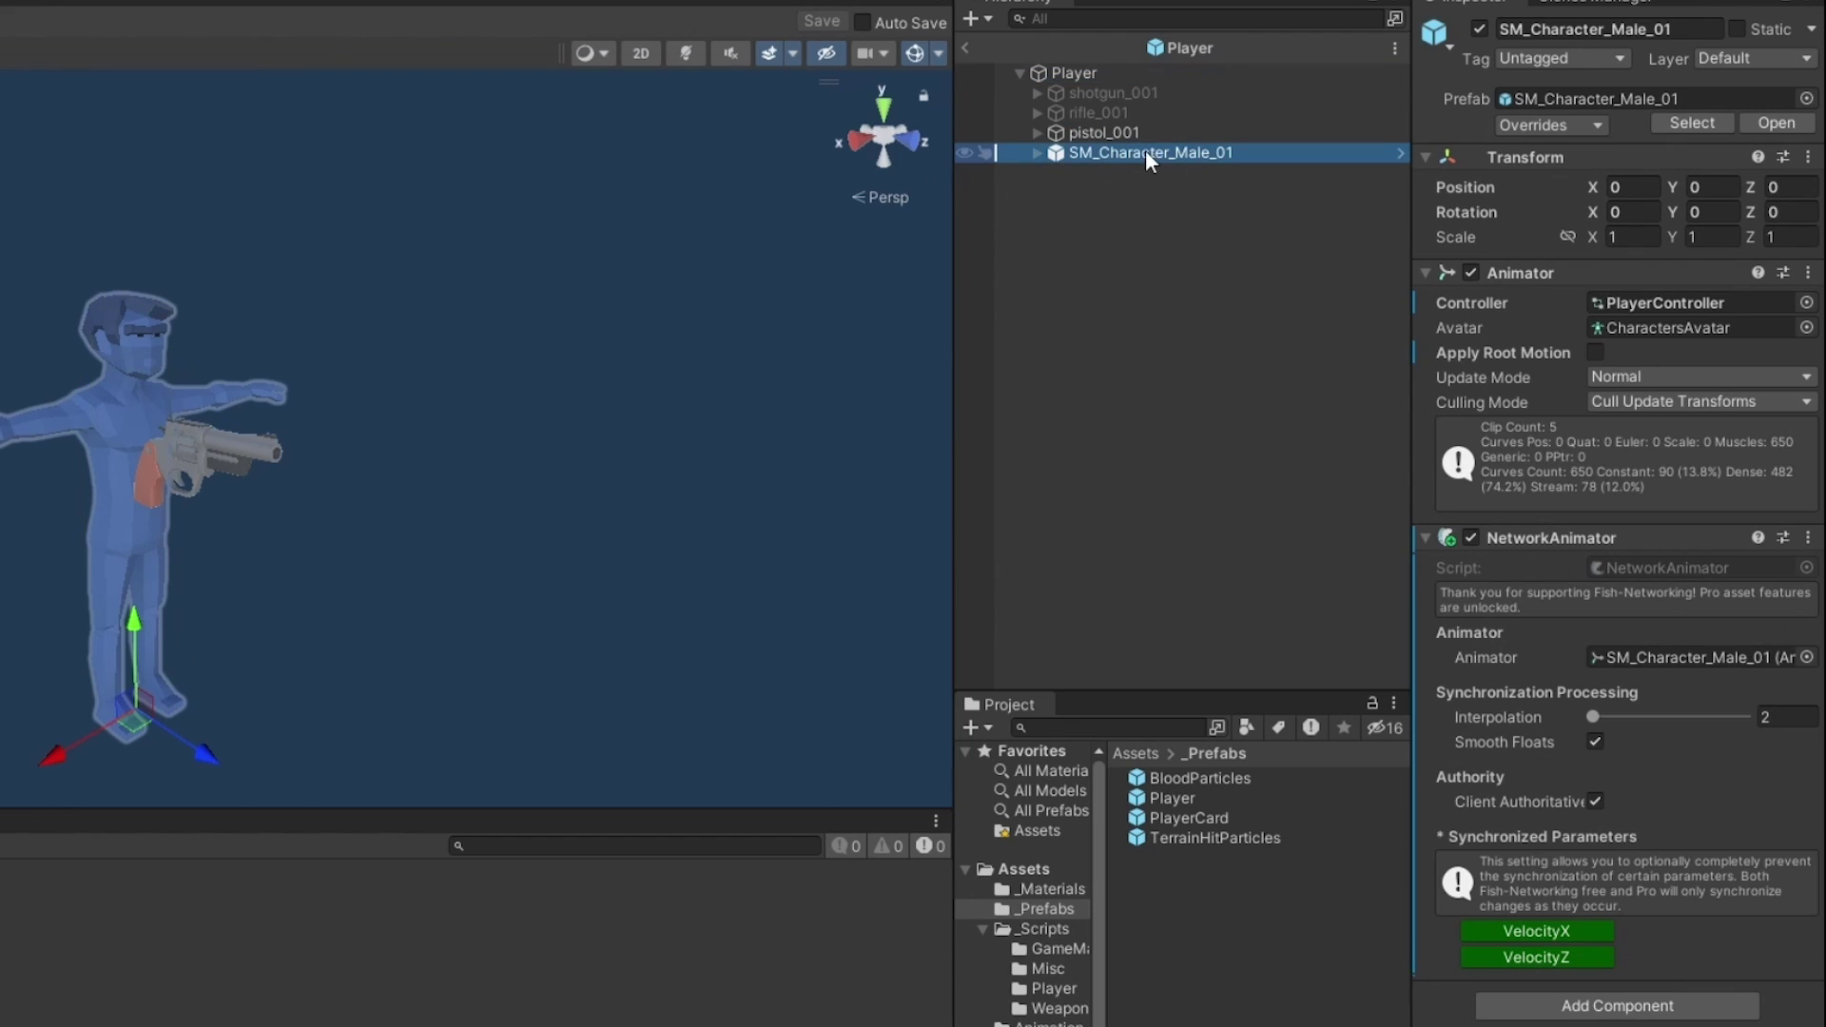
left_click(1038, 153)
left_click(1088, 186)
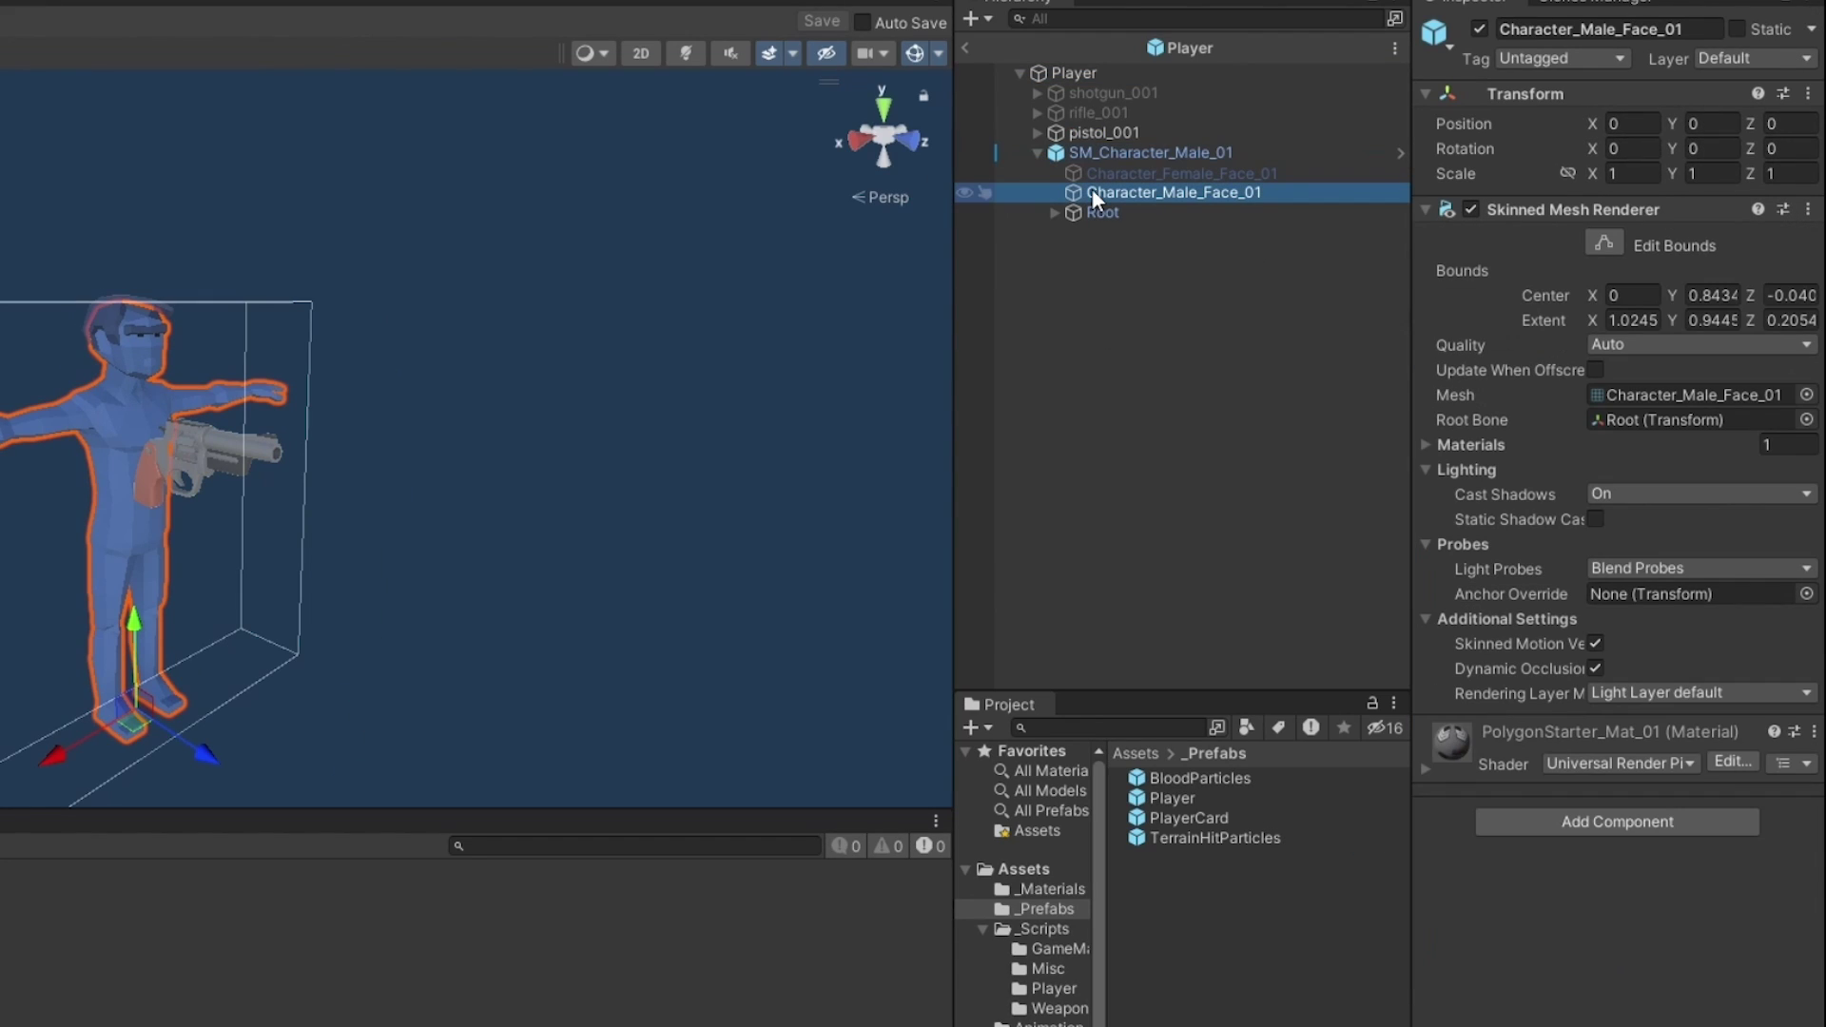
left_click(1472, 209)
left_click(1472, 209)
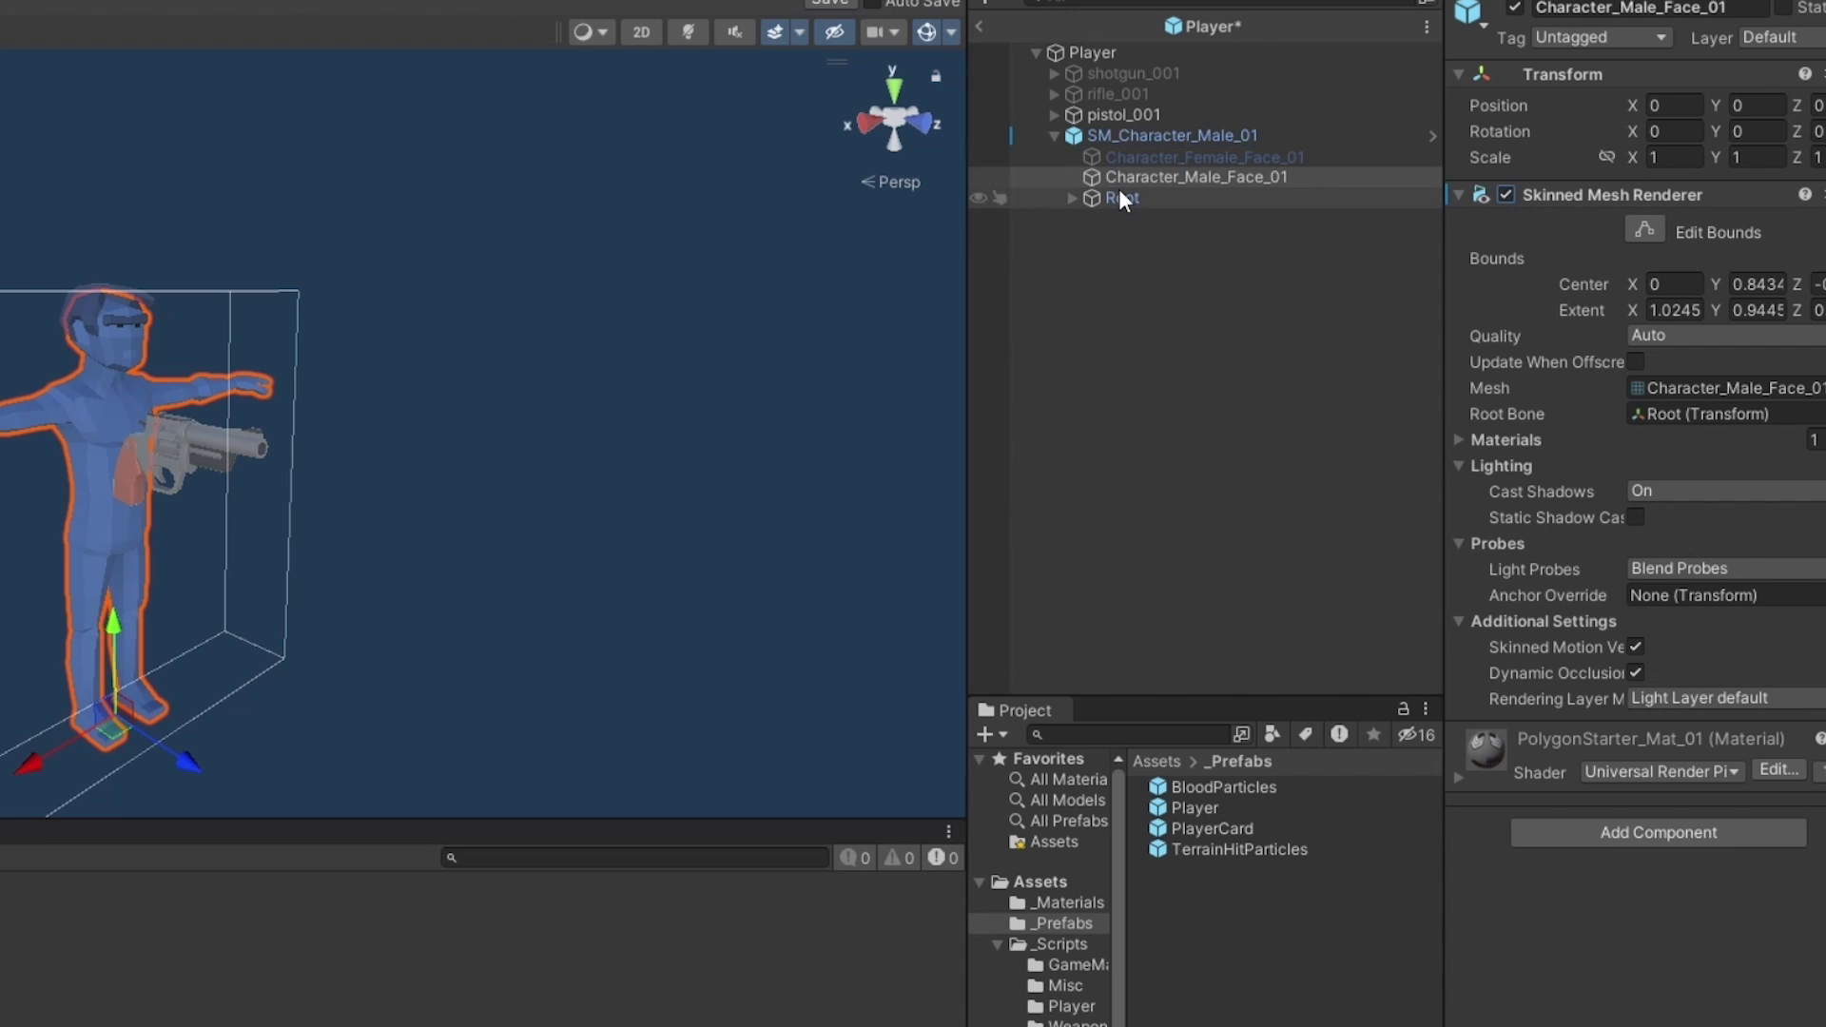
Check which layers are available for Character_Male_Face_01, leaving its layer as it is.
left_click(1116, 137)
left_click(1096, 181)
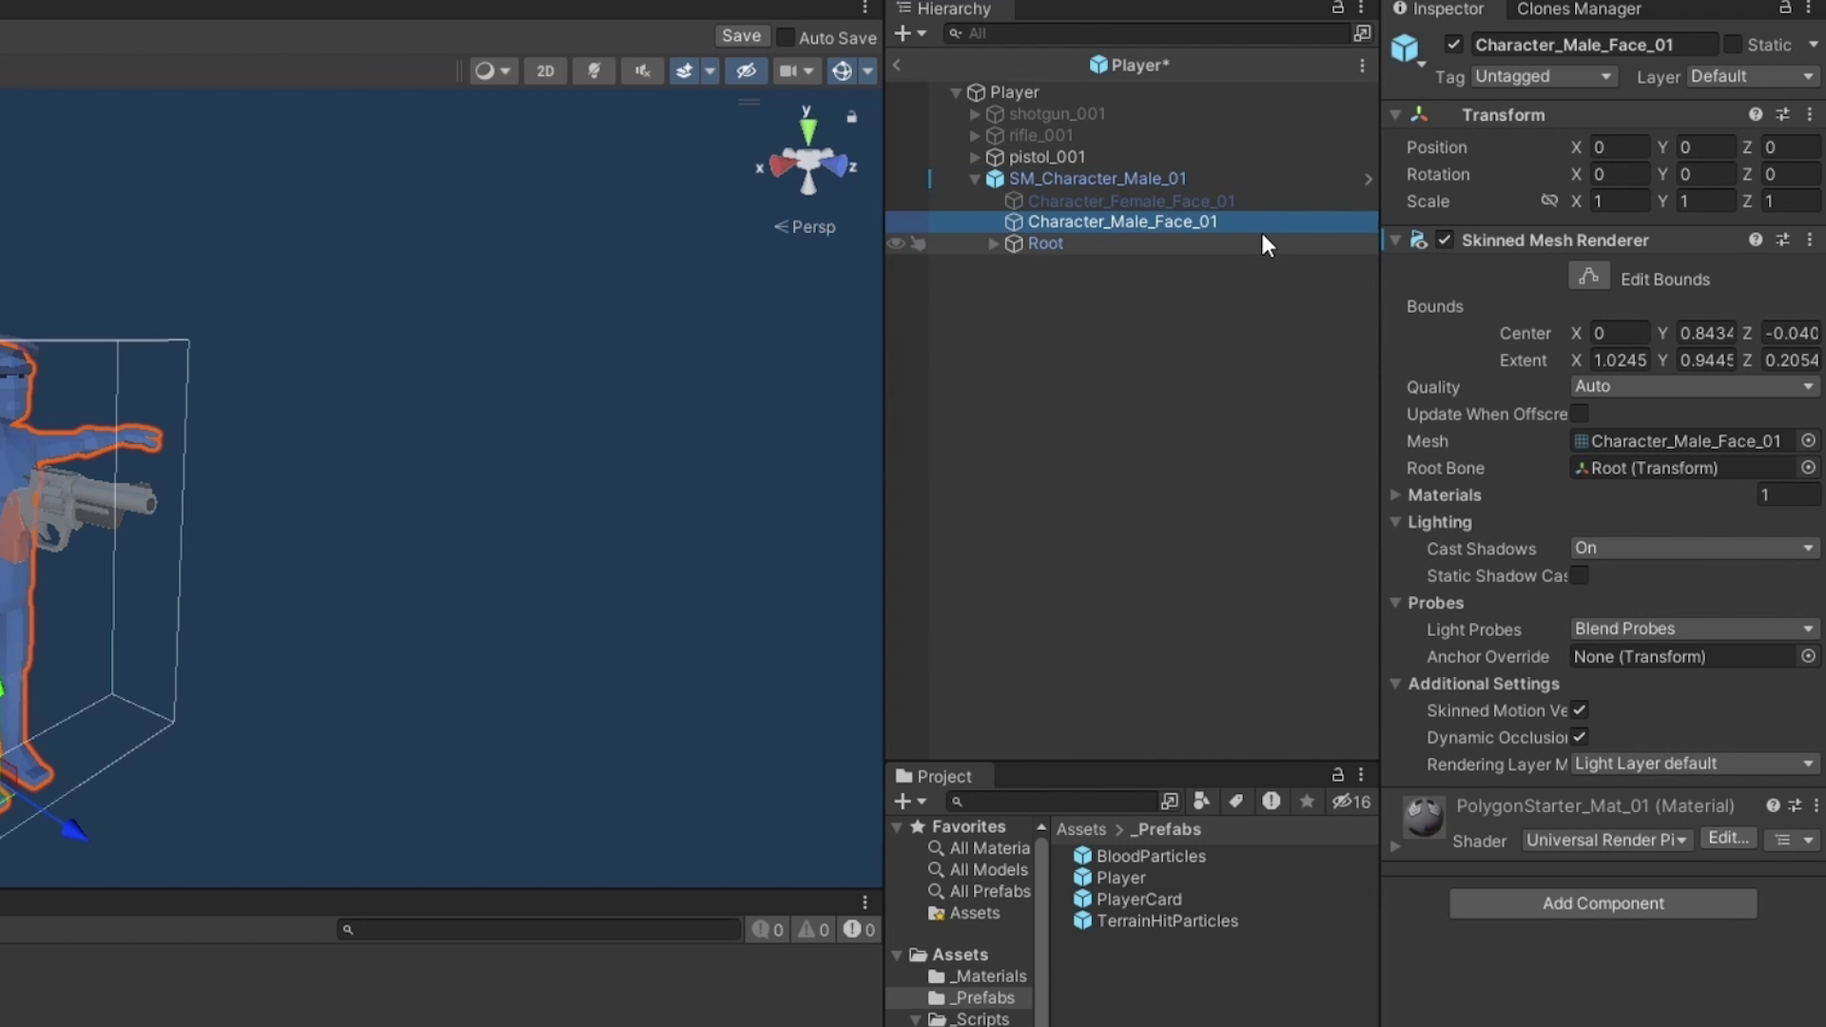
left_click(1750, 76)
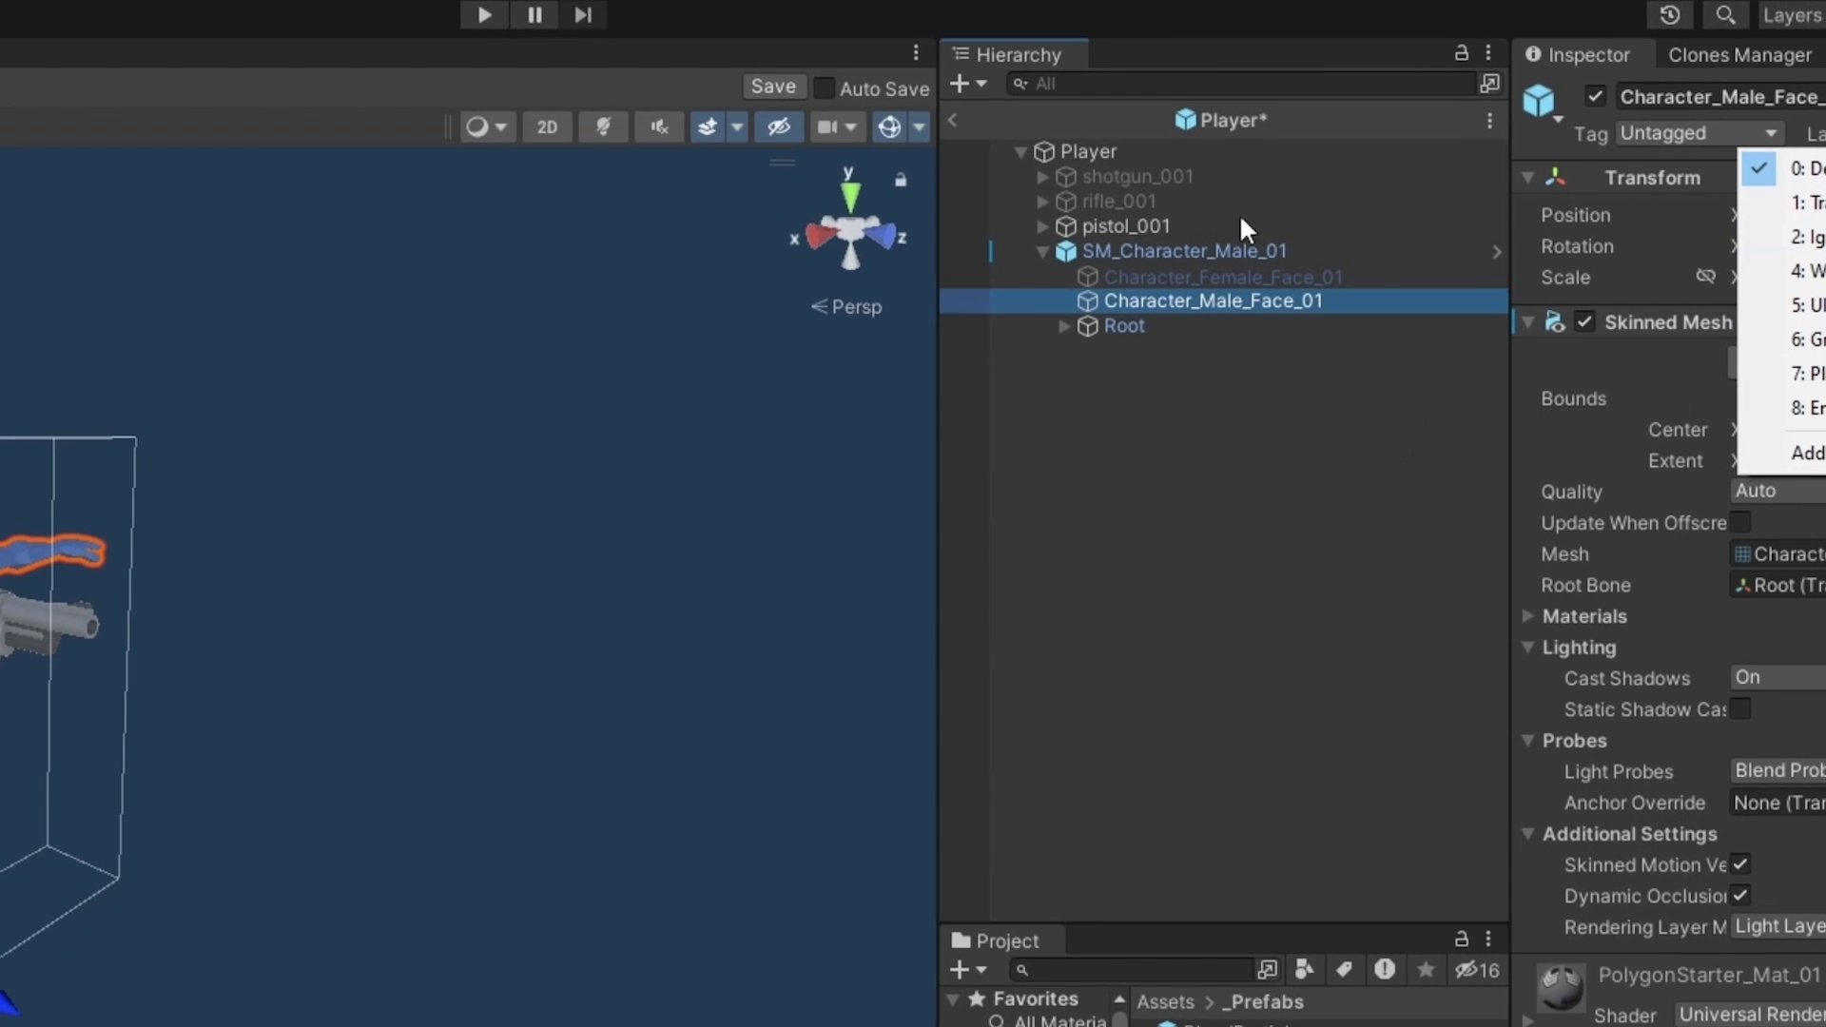
left_click(1143, 412)
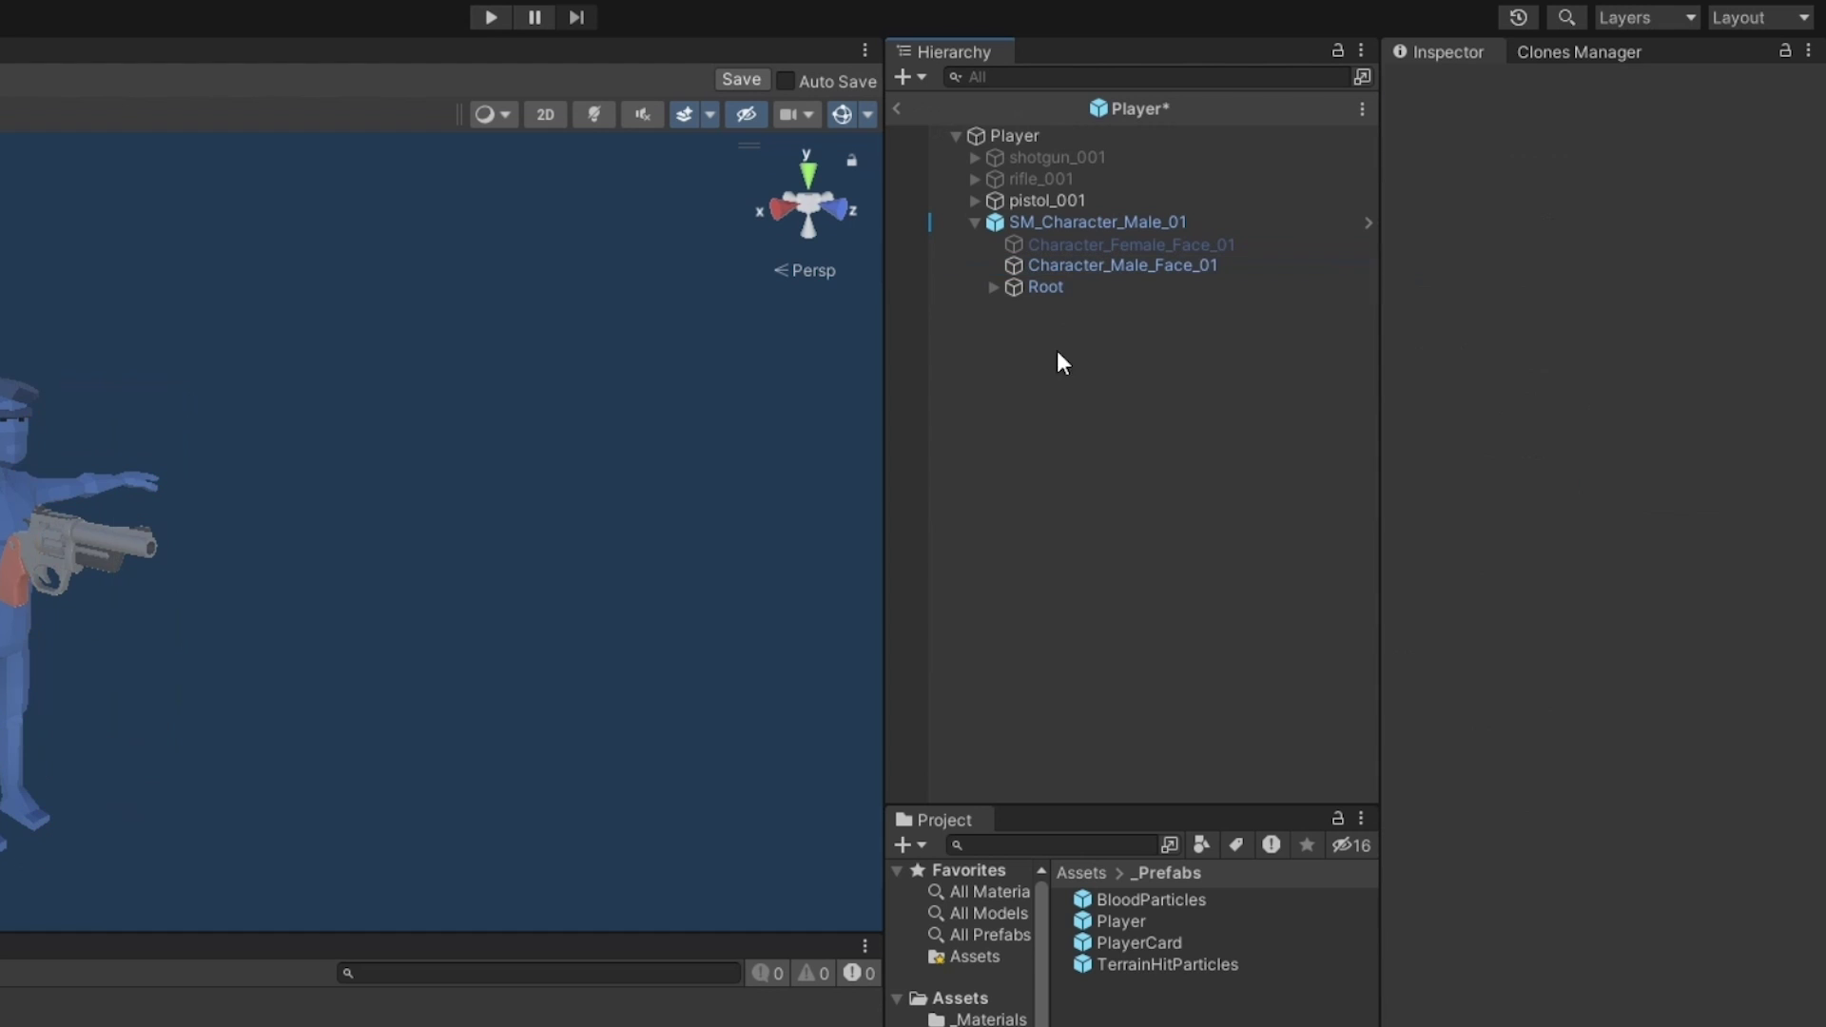
Leave the Player prefab and inspect the Main Camera's settings in SampleScene.
left_click(896, 103)
left_click(1070, 128)
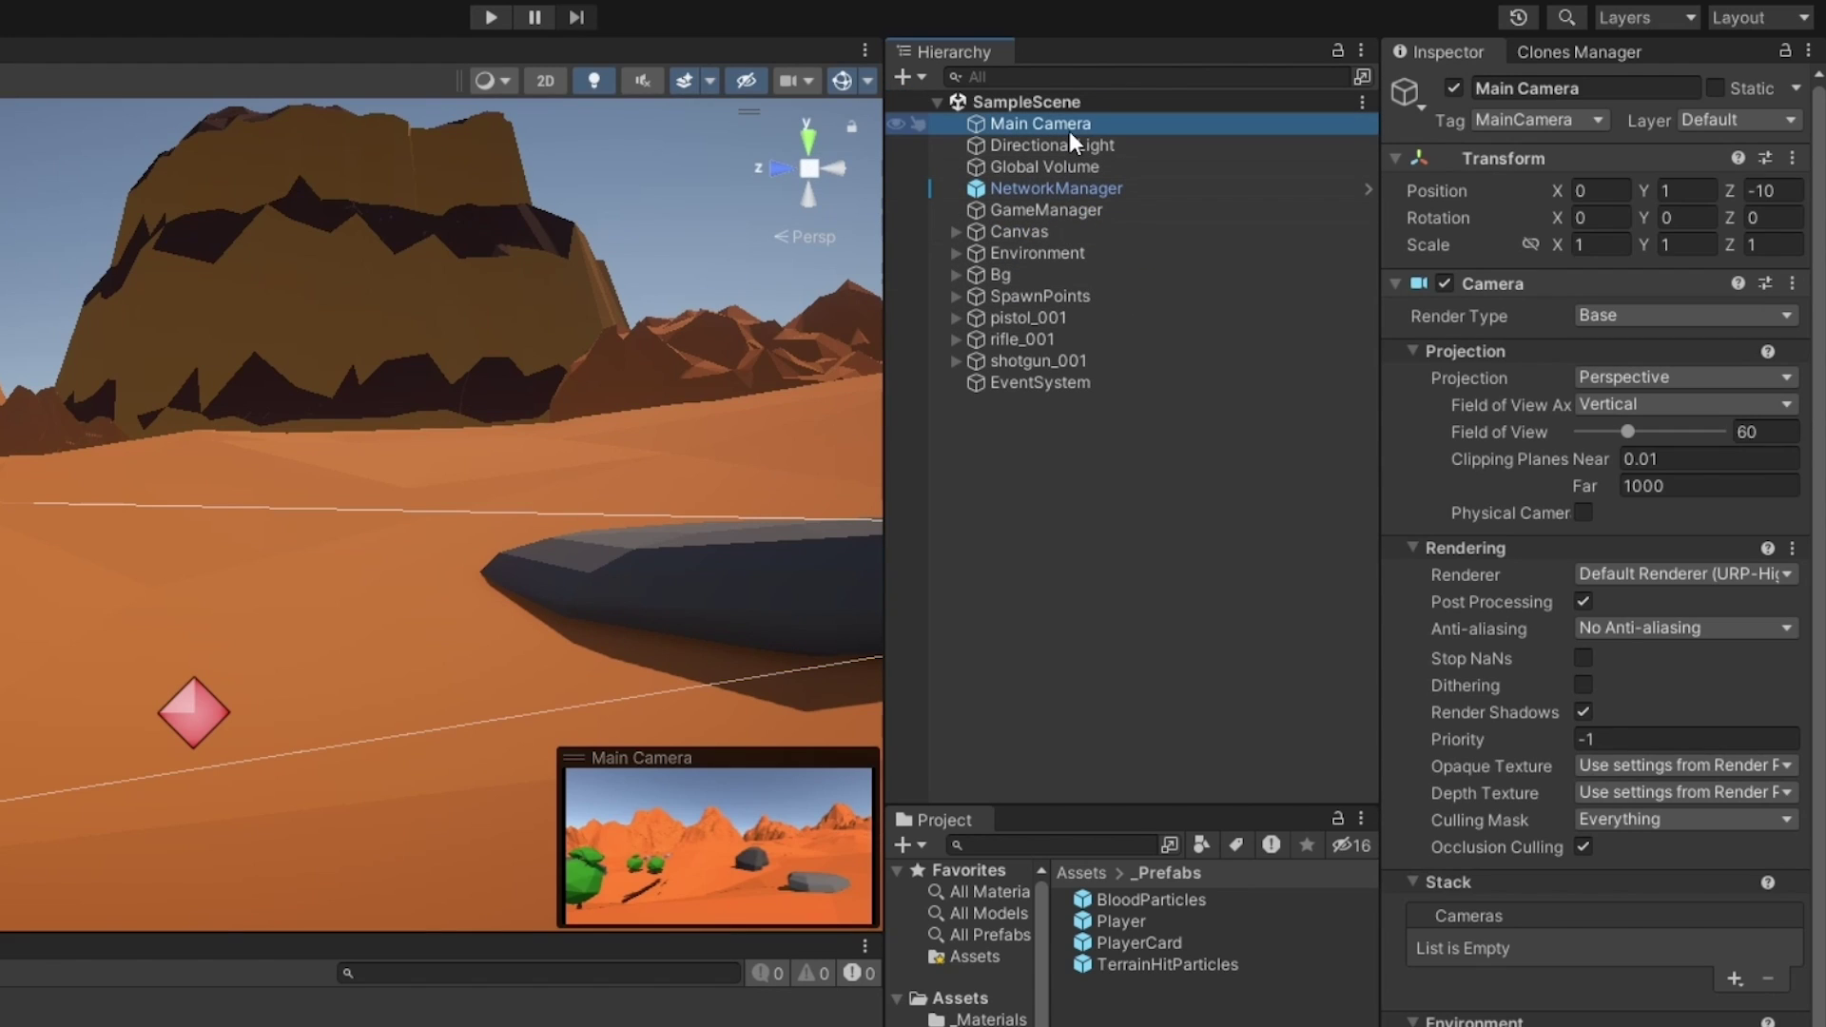
left_click(1737, 120)
left_click(1679, 391)
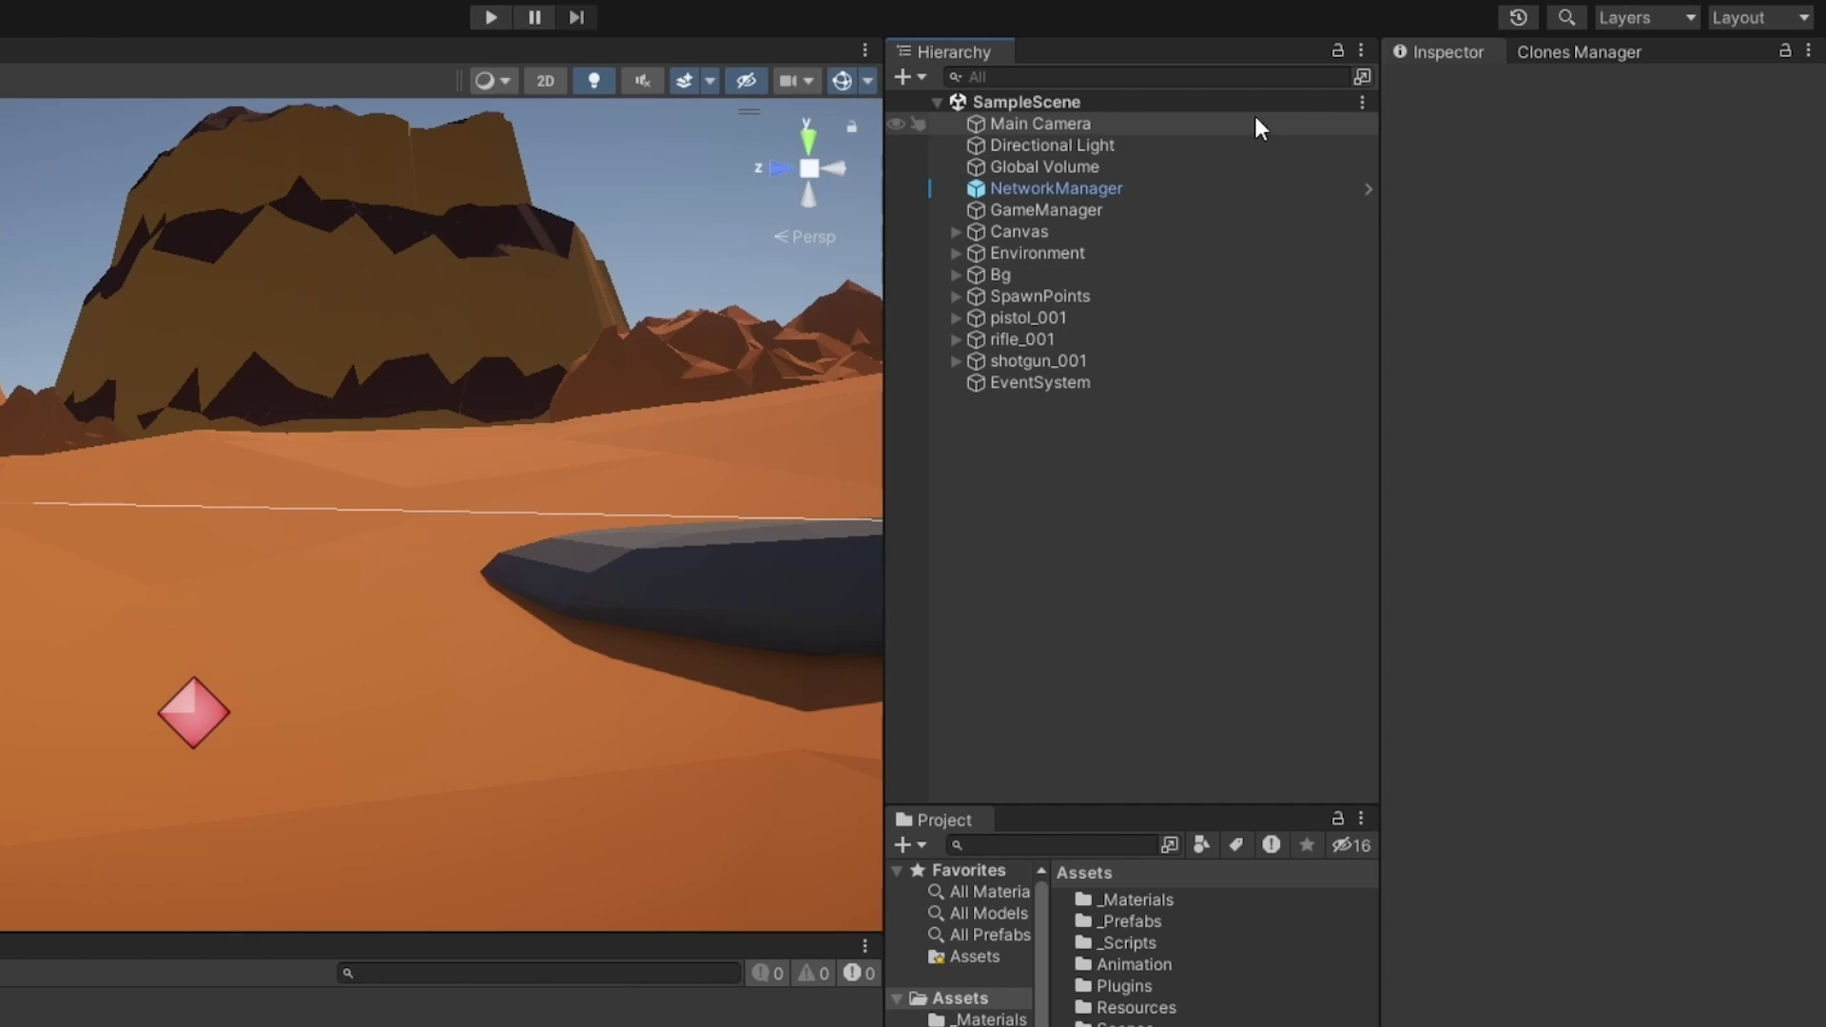
left_click(1104, 126)
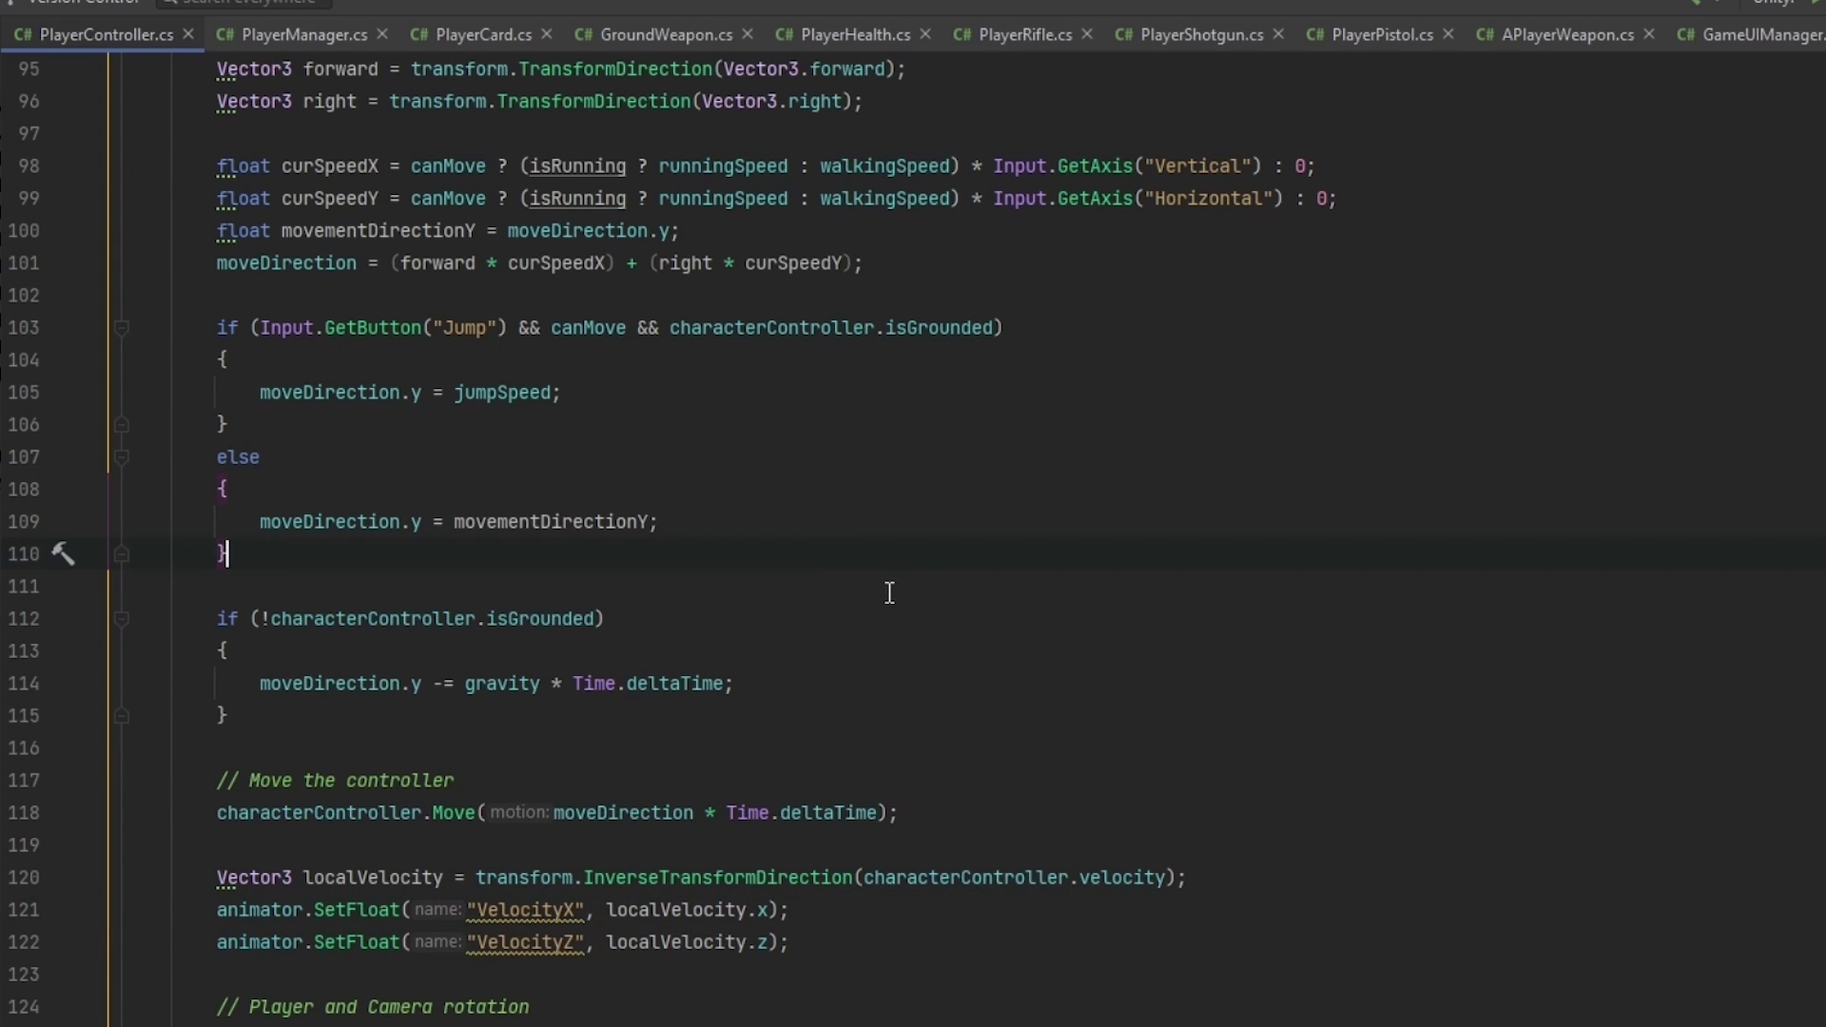
Search PlayerController.cs for playerSelfLayer.
scroll(890, 593, "up", 5)
scroll(854, 673, "up", 1)
key("ctrl+f")
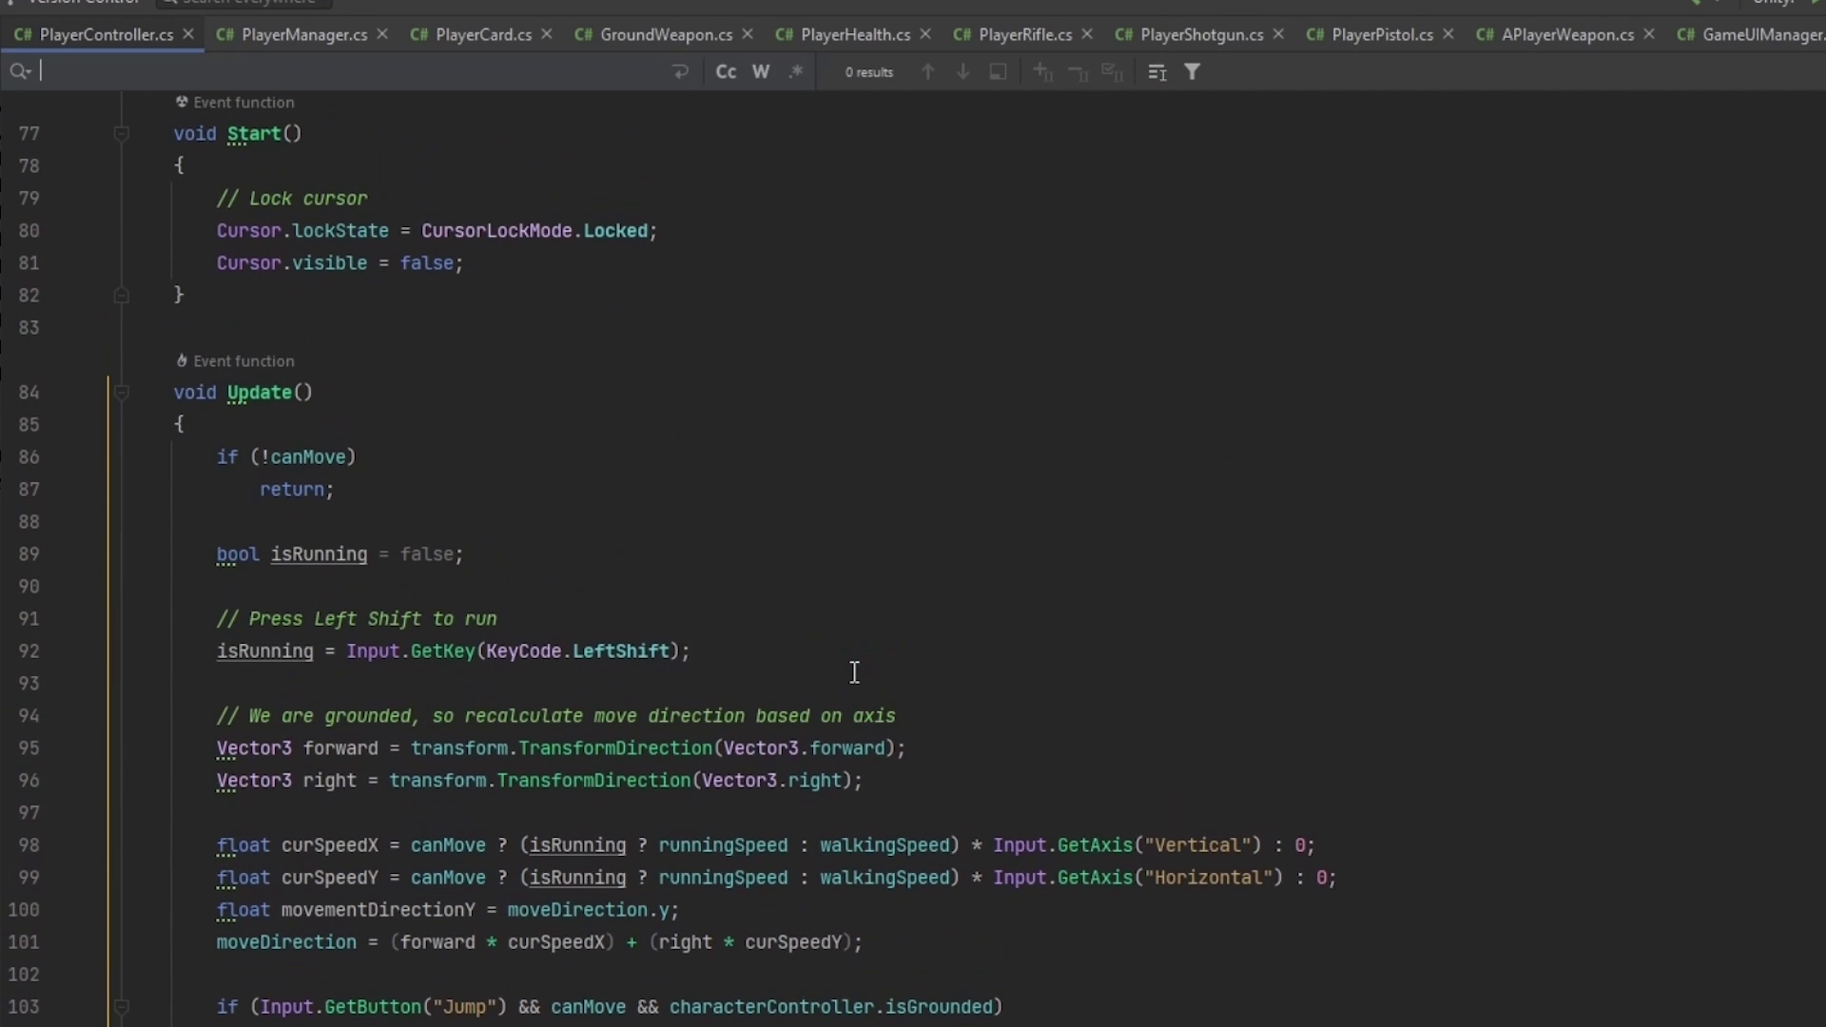
type("sel")
key("Return")
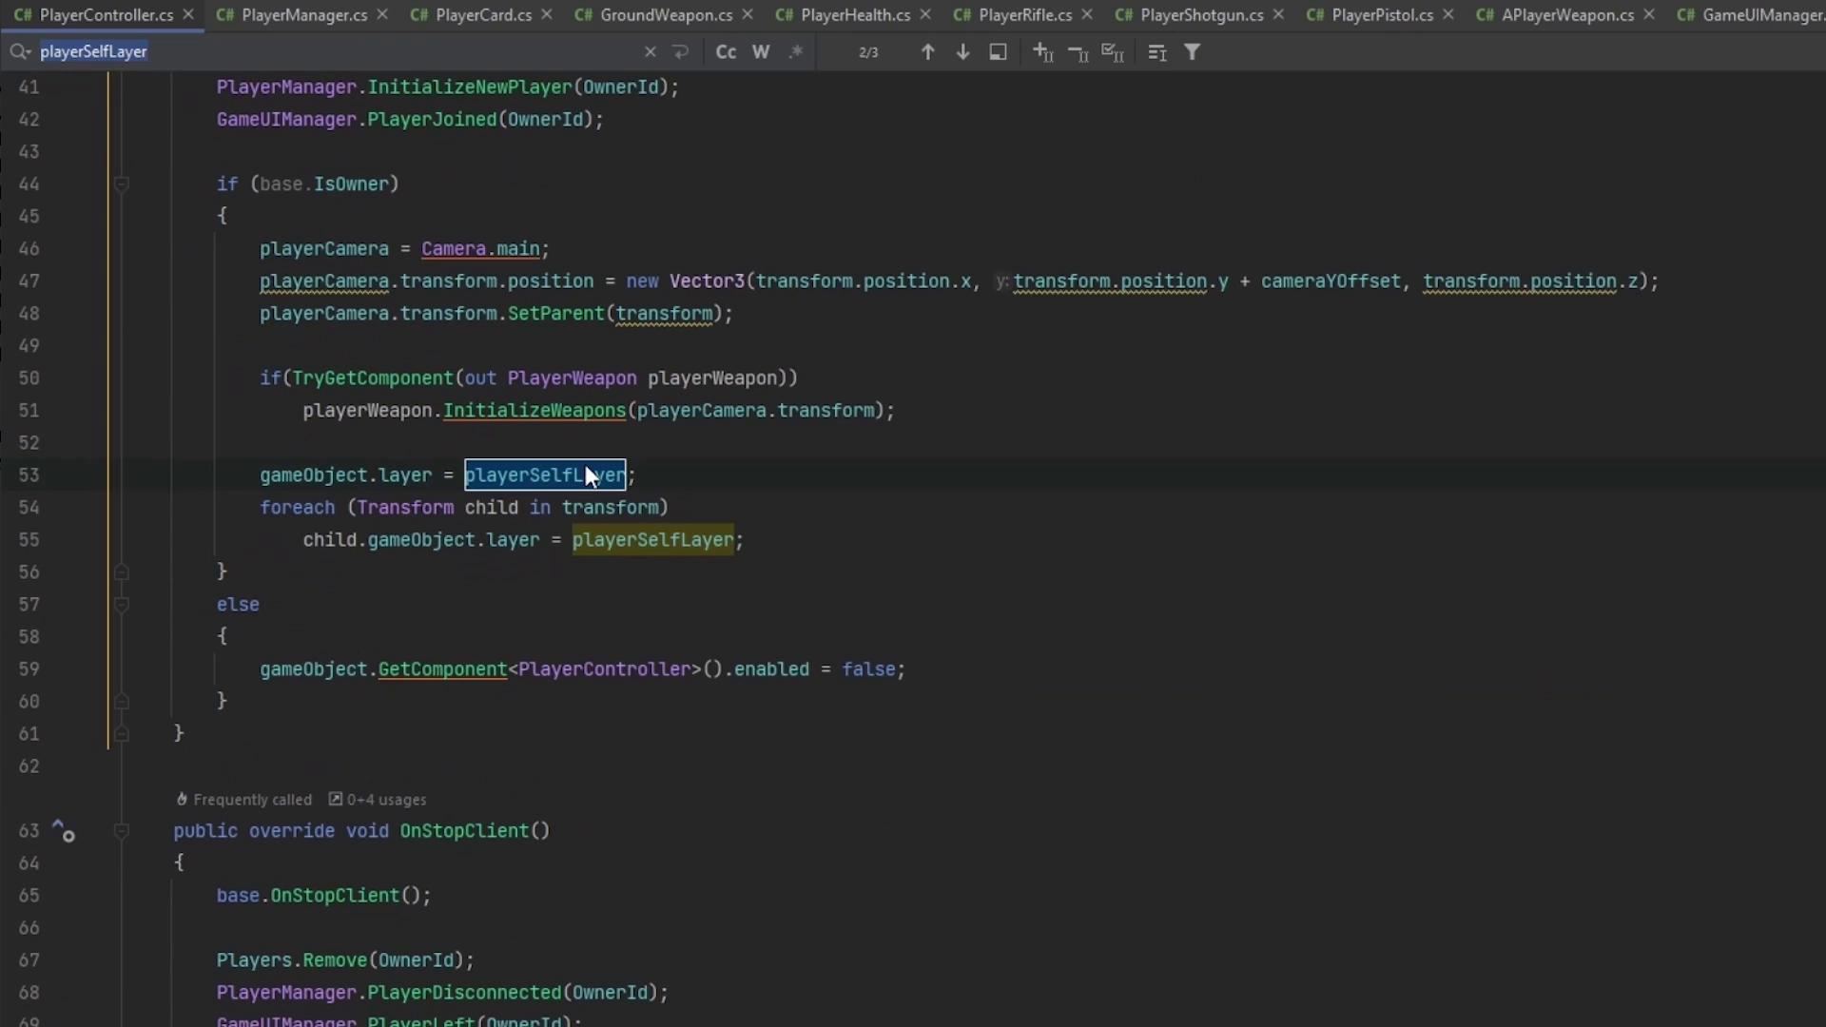
Examine the lines in OnStartClient that assign playerSelfLayer to the game object and its children, and close the search.
scroll(673, 609, "up", 3)
left_click_drag(785, 831, 262, 764)
left_click(854, 836)
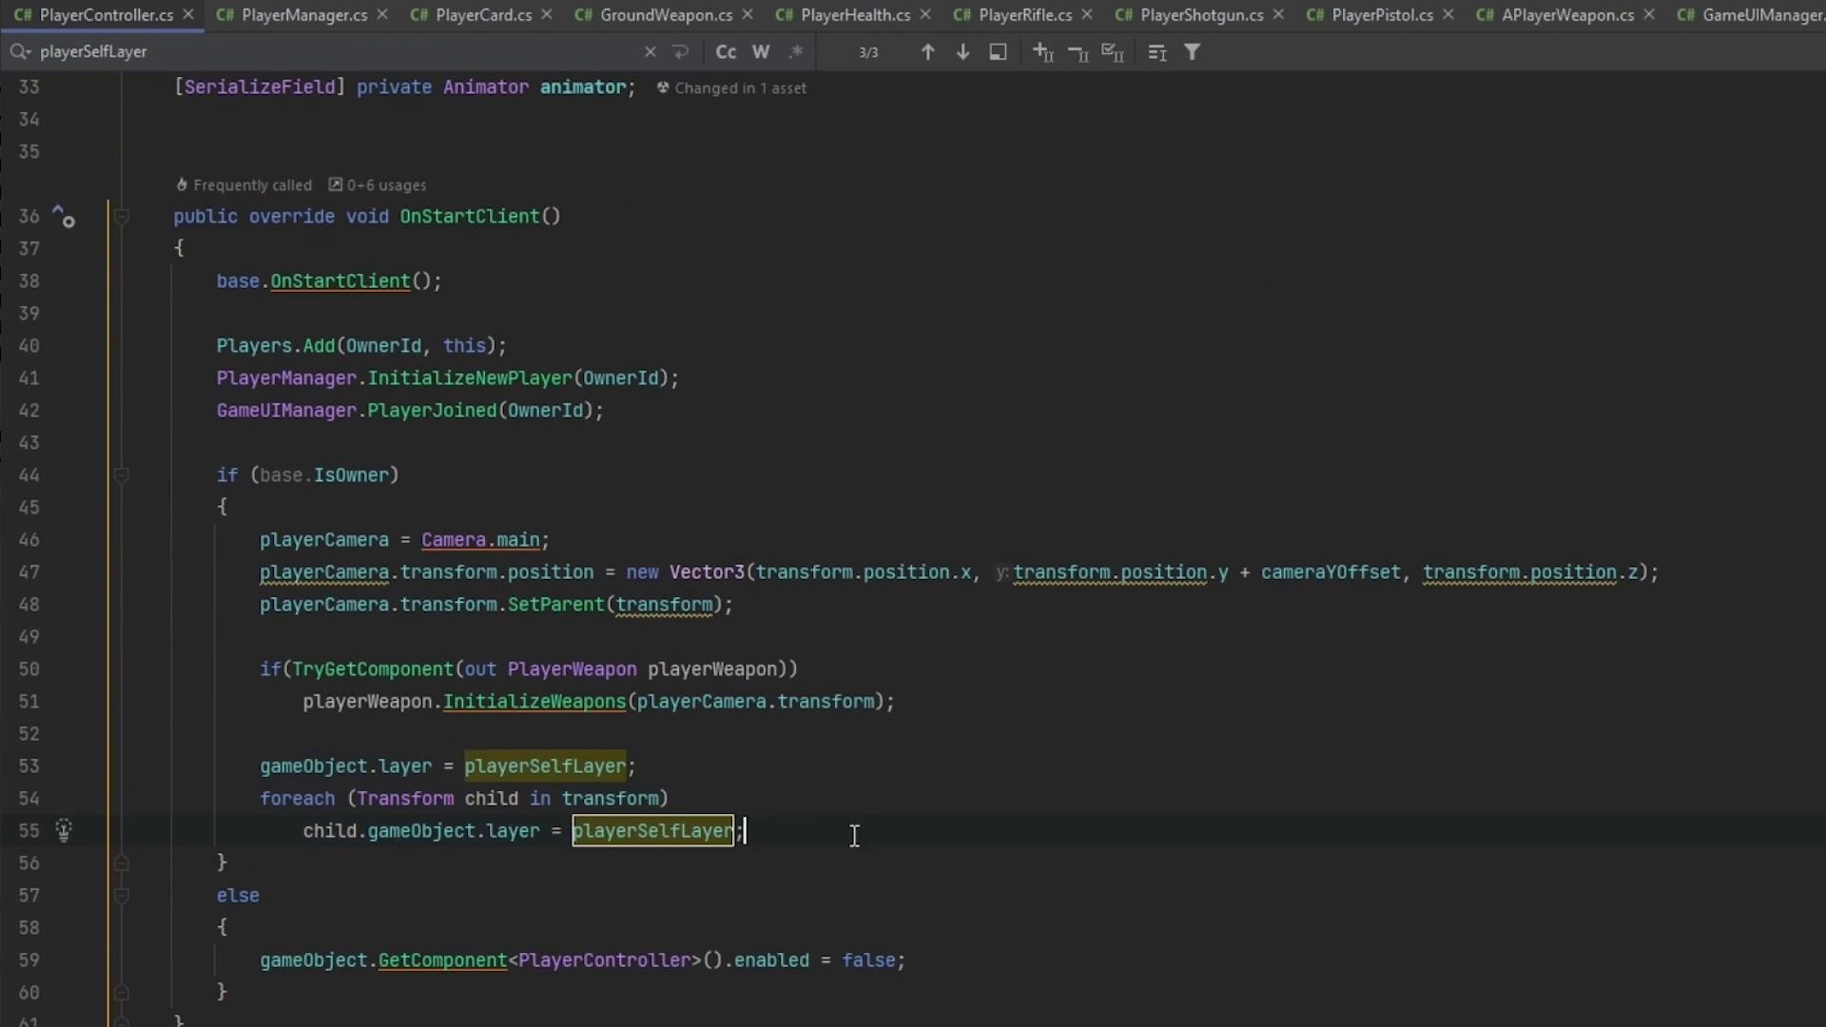
left_click_drag(847, 853, 255, 766)
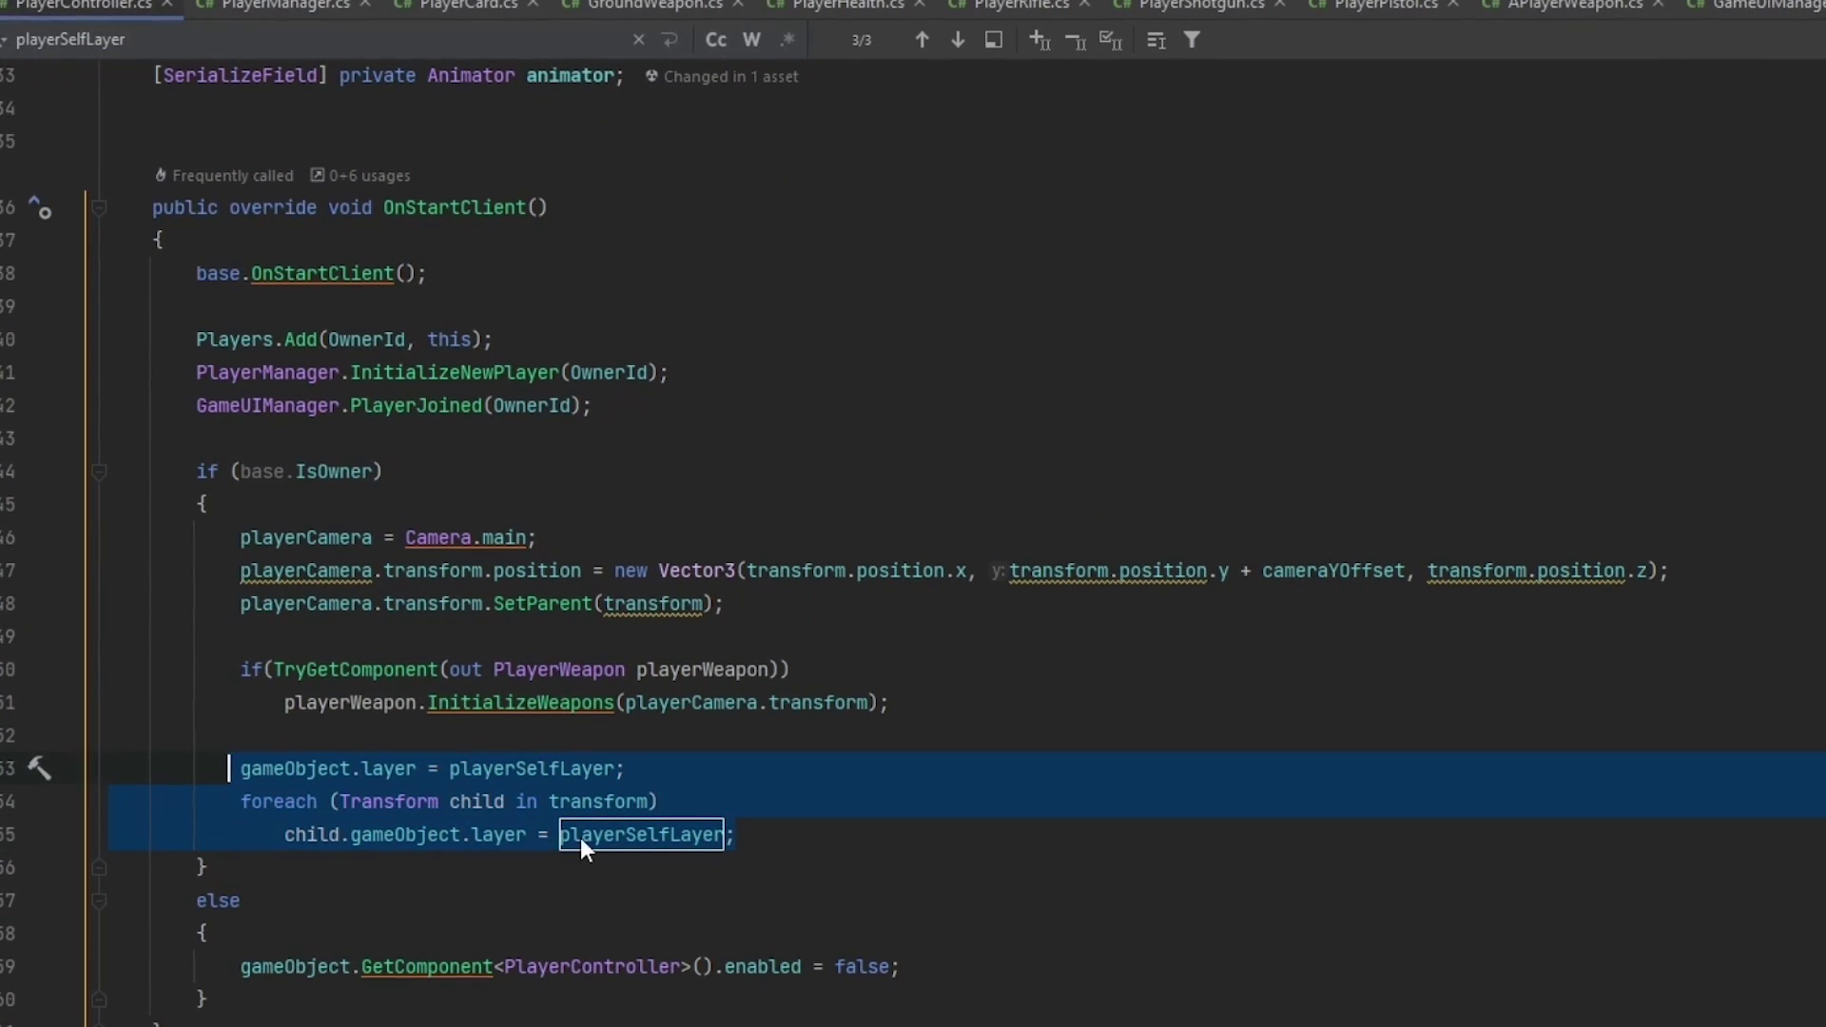
left_click(745, 831)
left_click_drag(734, 836, 240, 768)
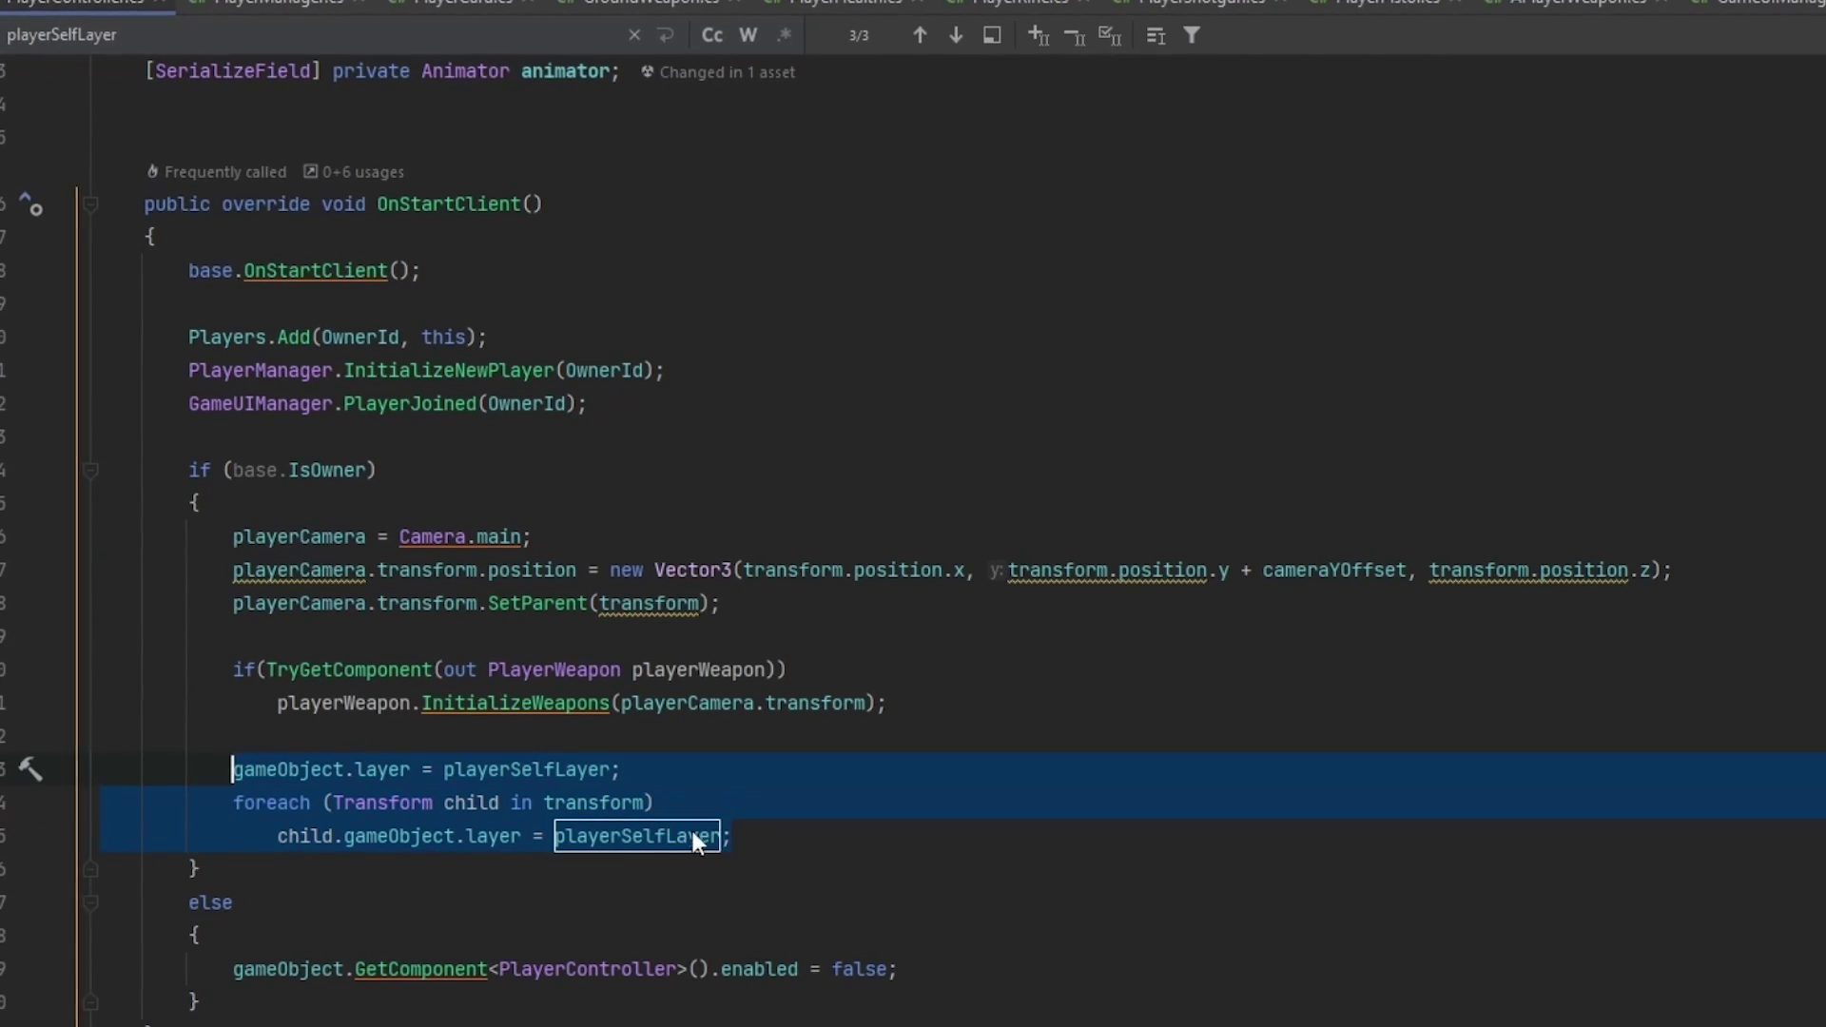
key("Escape")
scroll(726, 673, "down", 2)
left_click(250, 871)
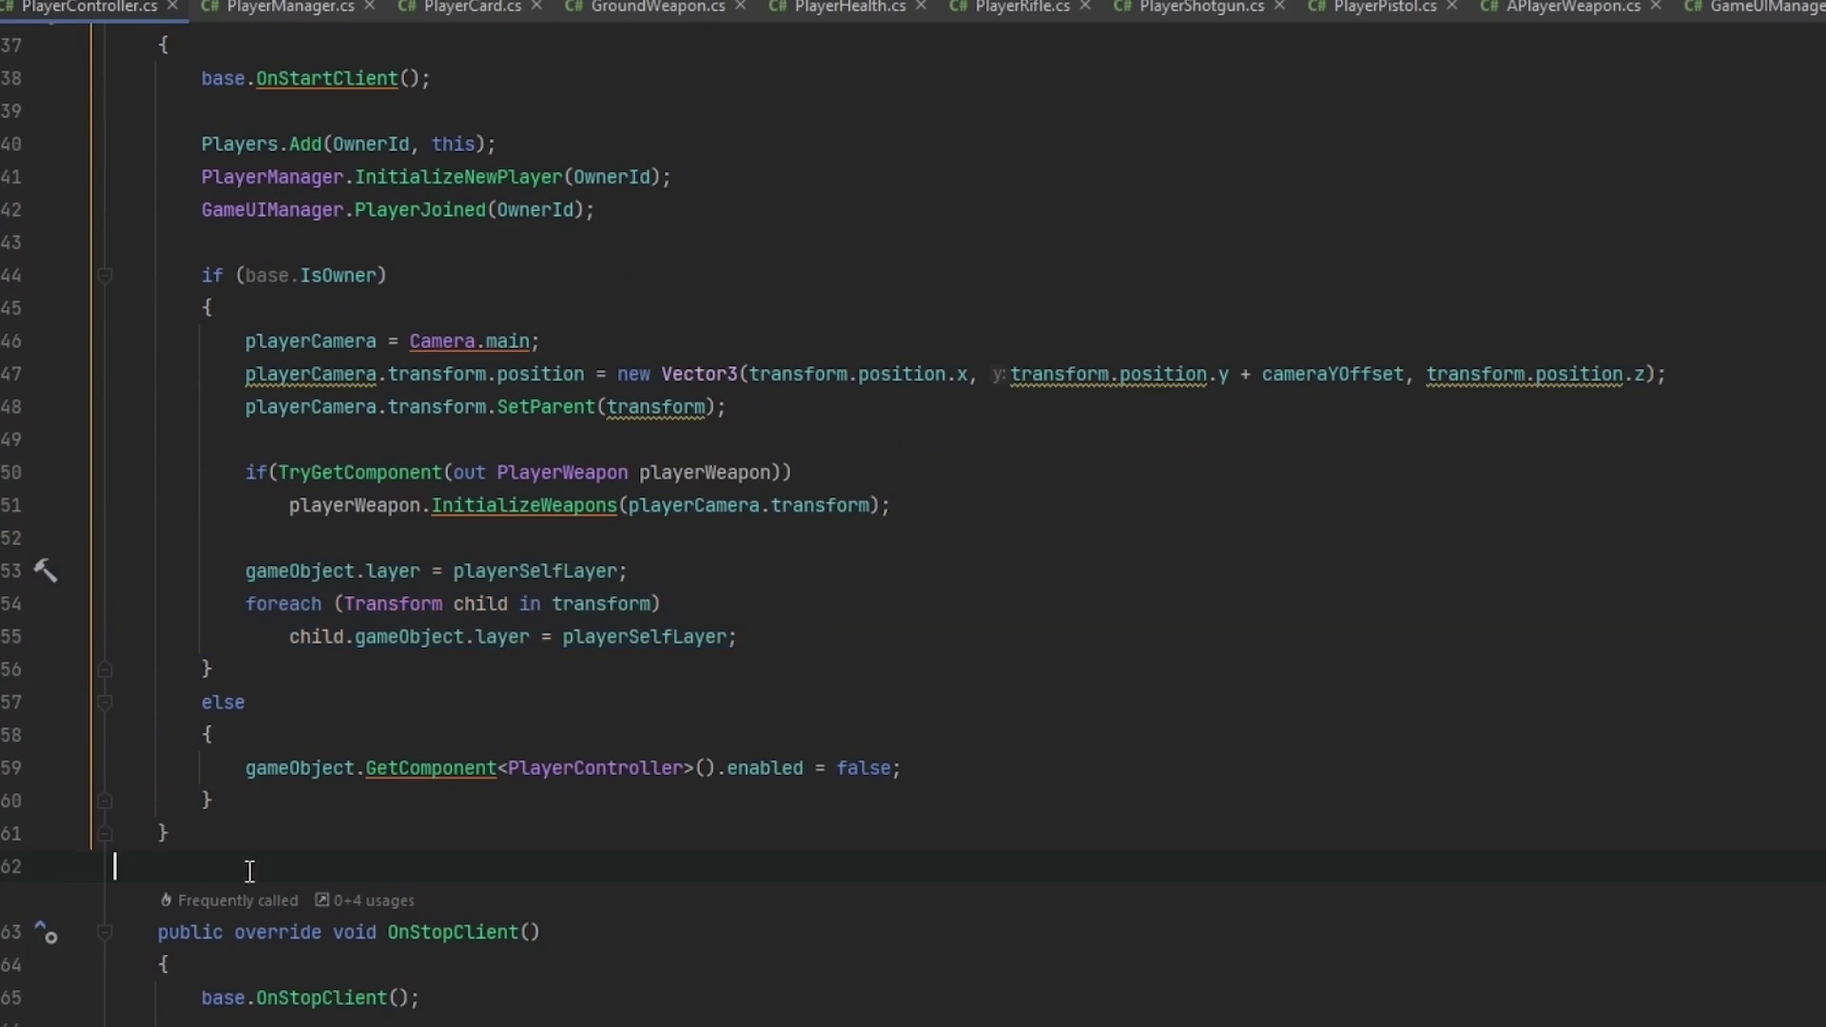
scroll(623, 771, "up", 3)
scroll(623, 771, "down", 3)
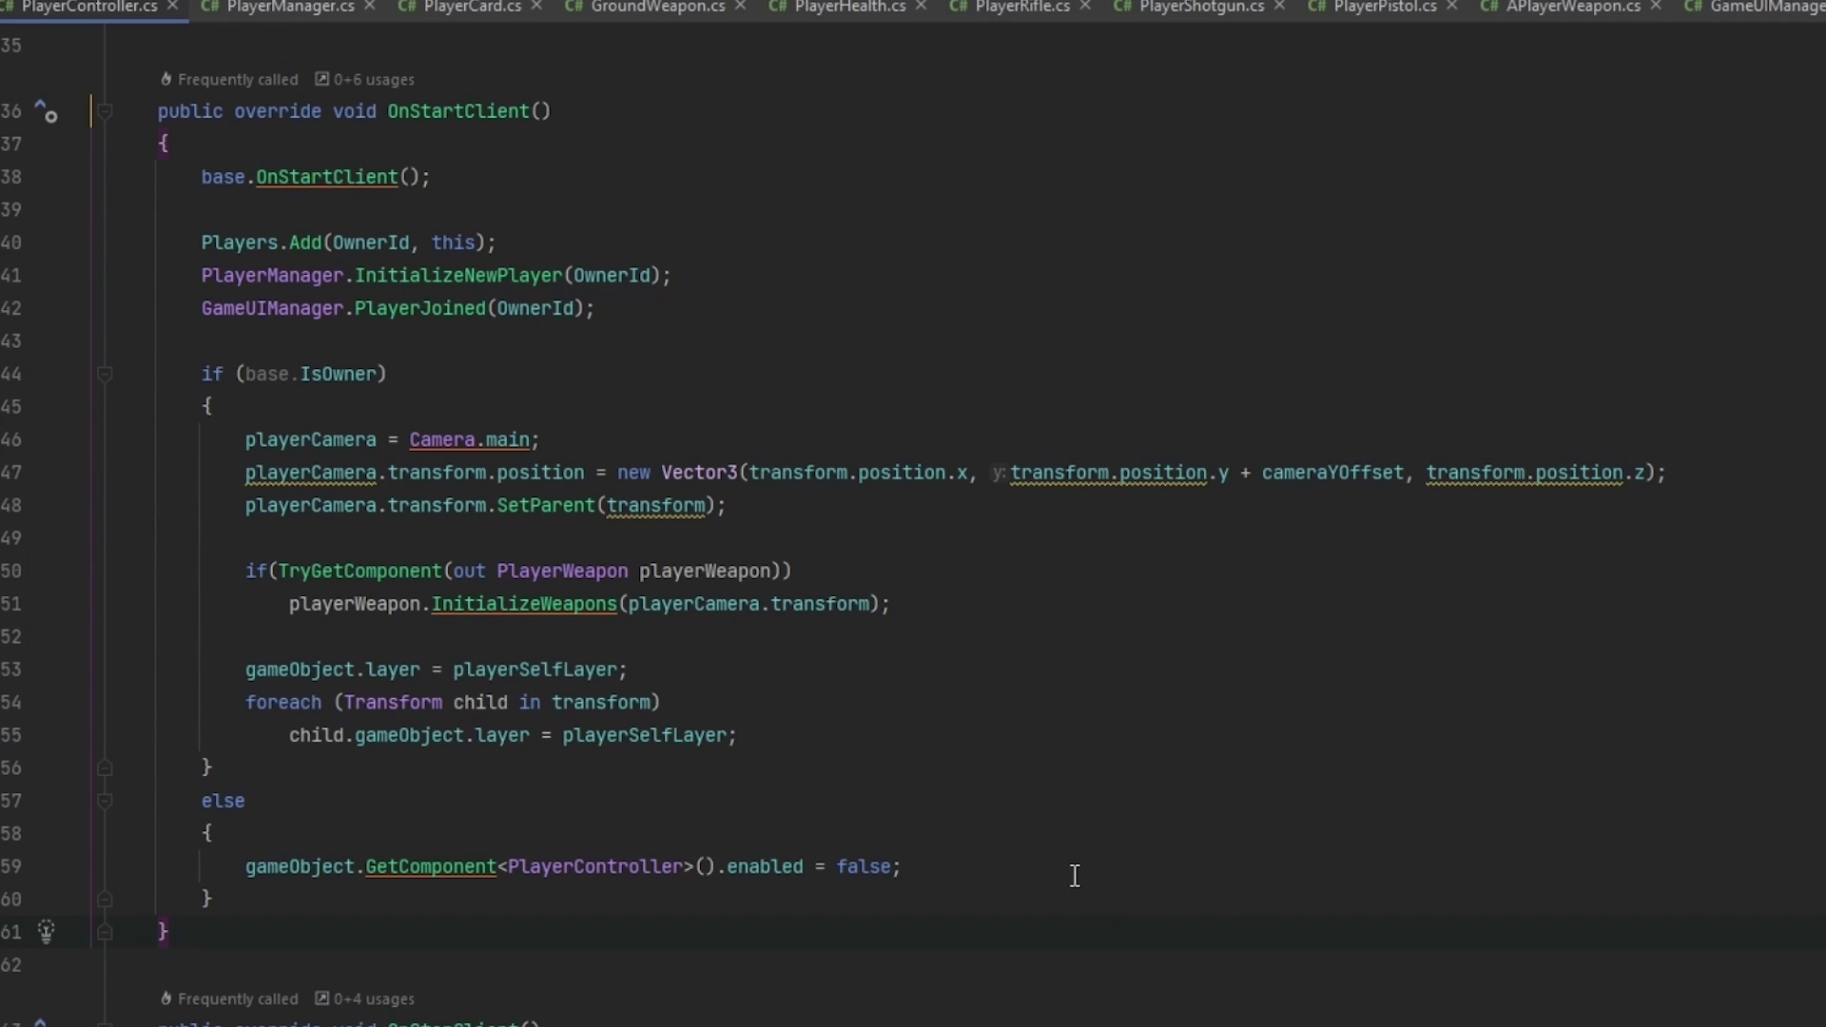
key("Return")
key("Return")
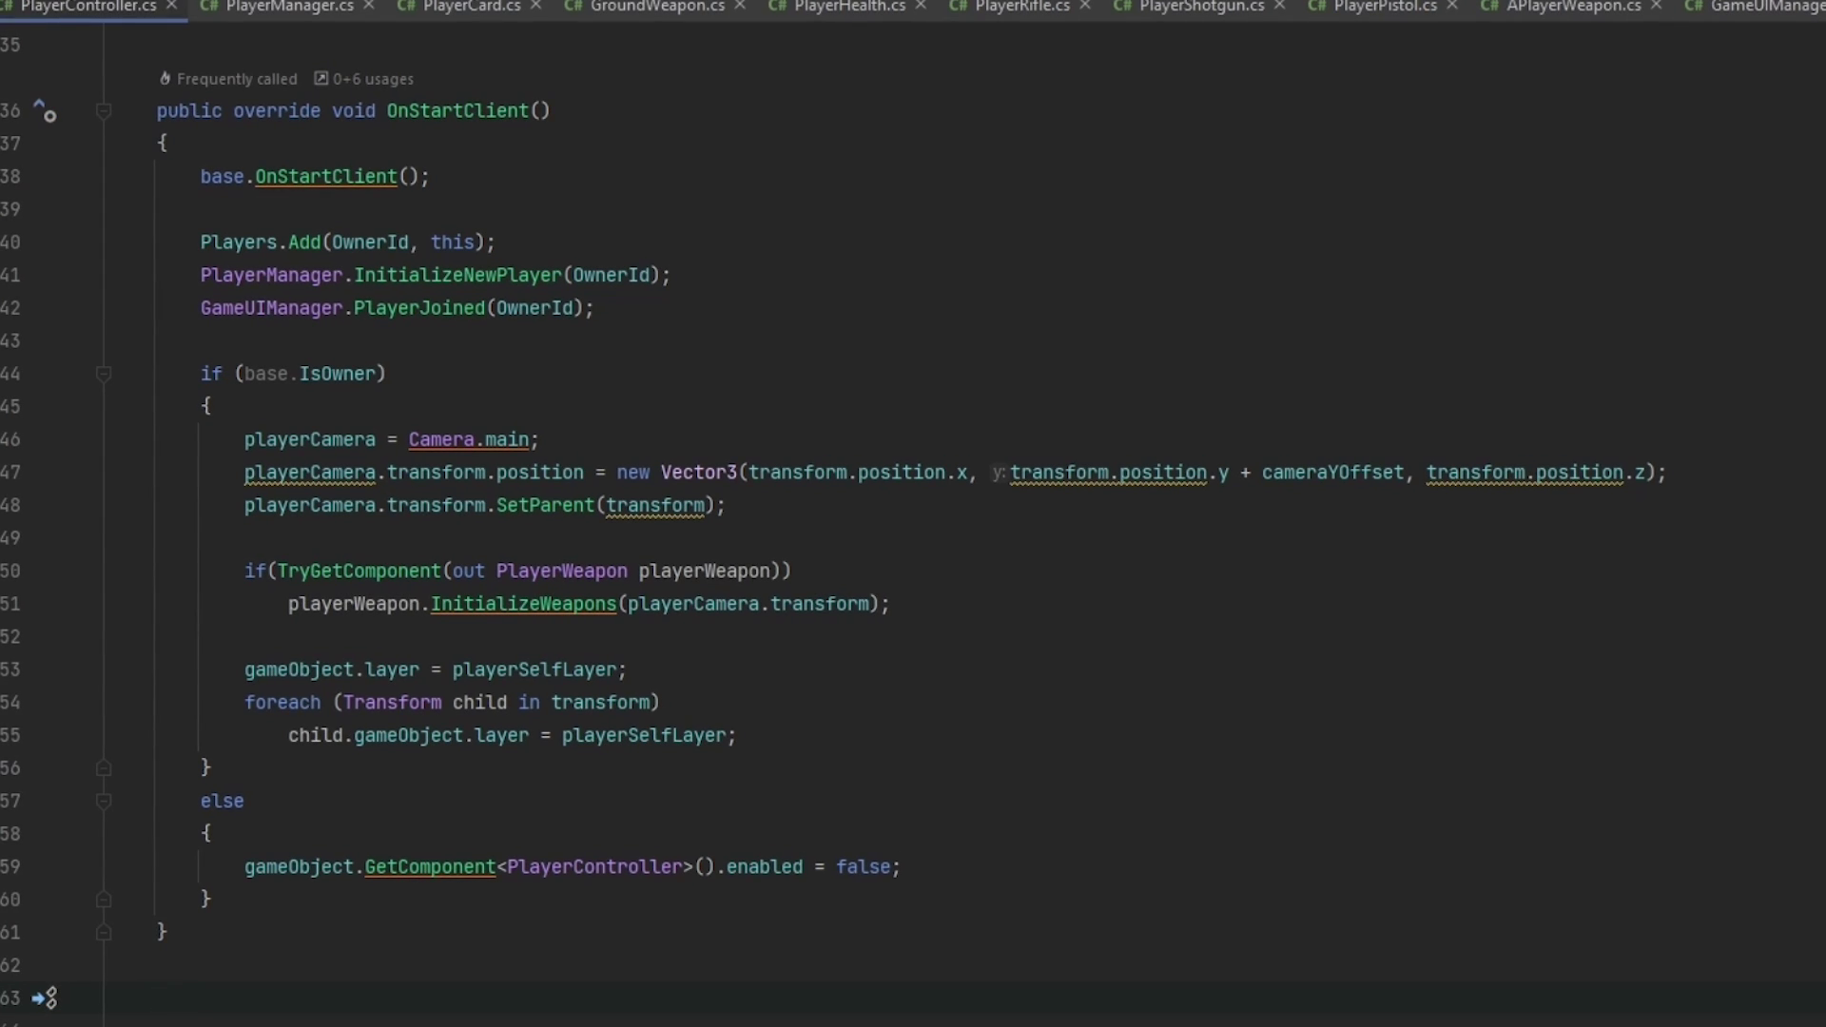
key("BackSpace")
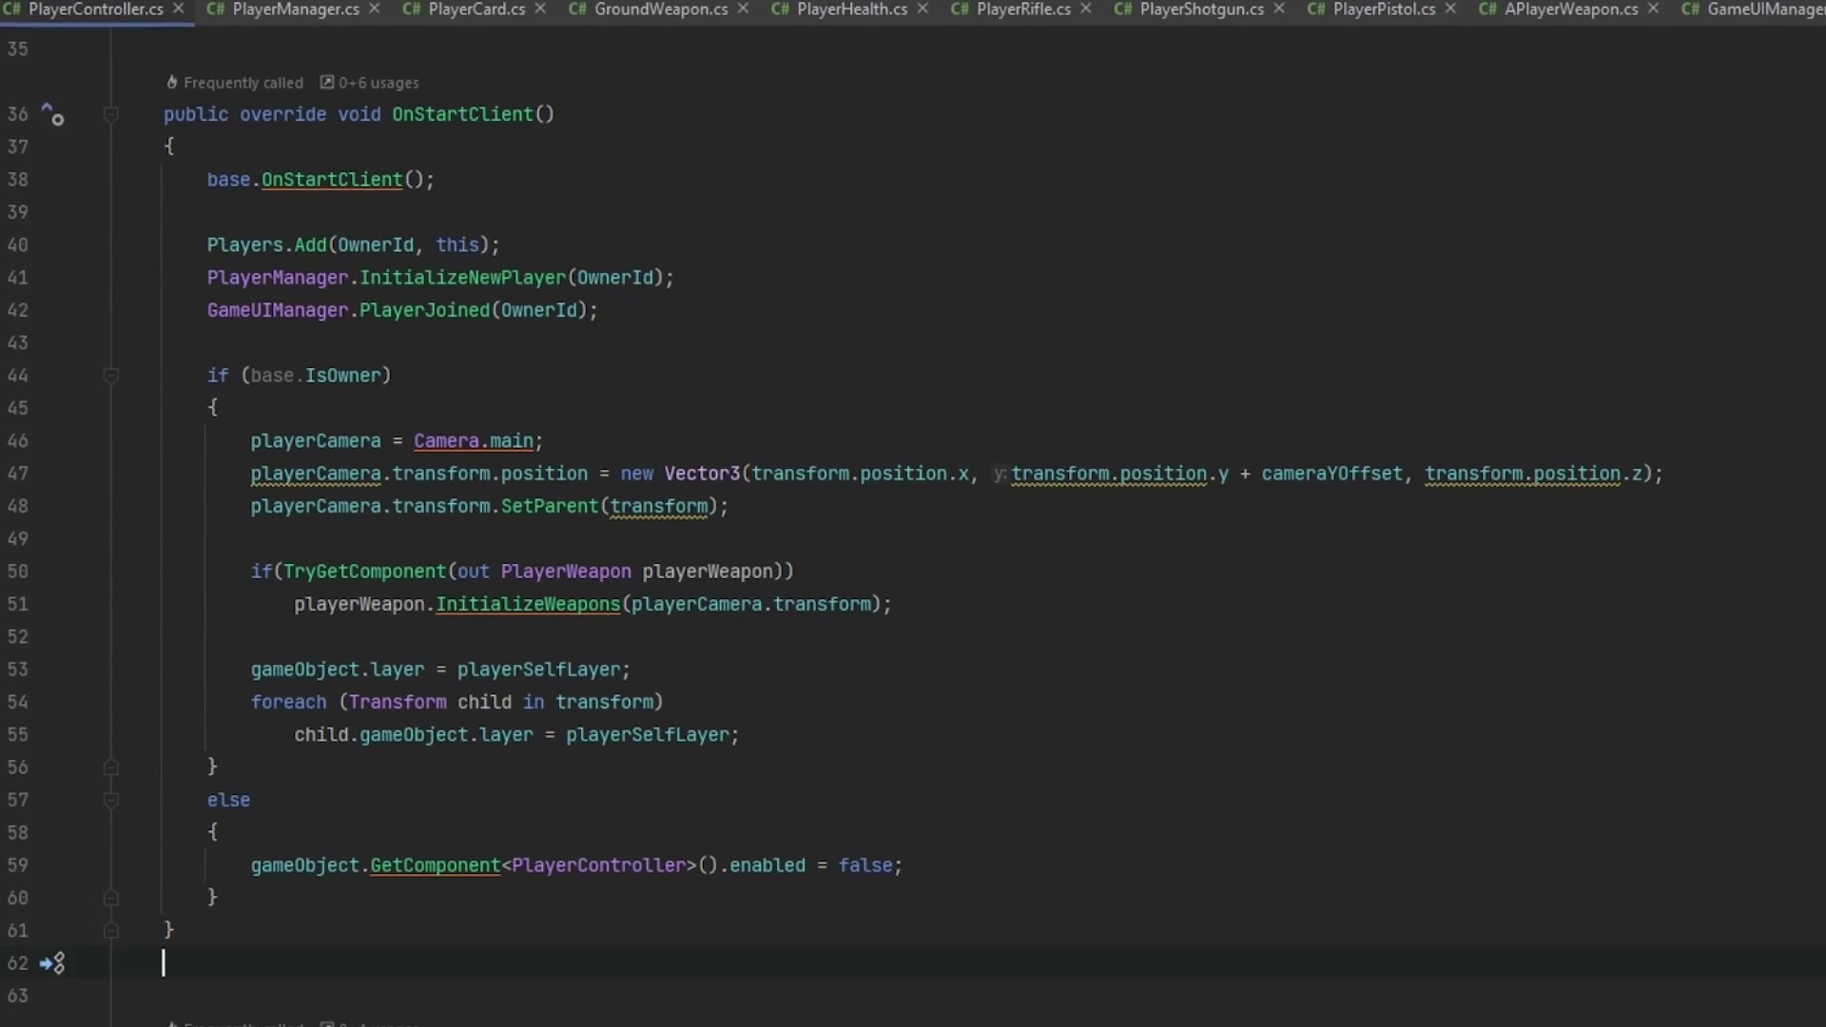
Below playerSelfLayer, add the field "[SerializeField] private List<GameObject> playerModels = new List<GameObject>();".
scroll(779, 863, "up", 10)
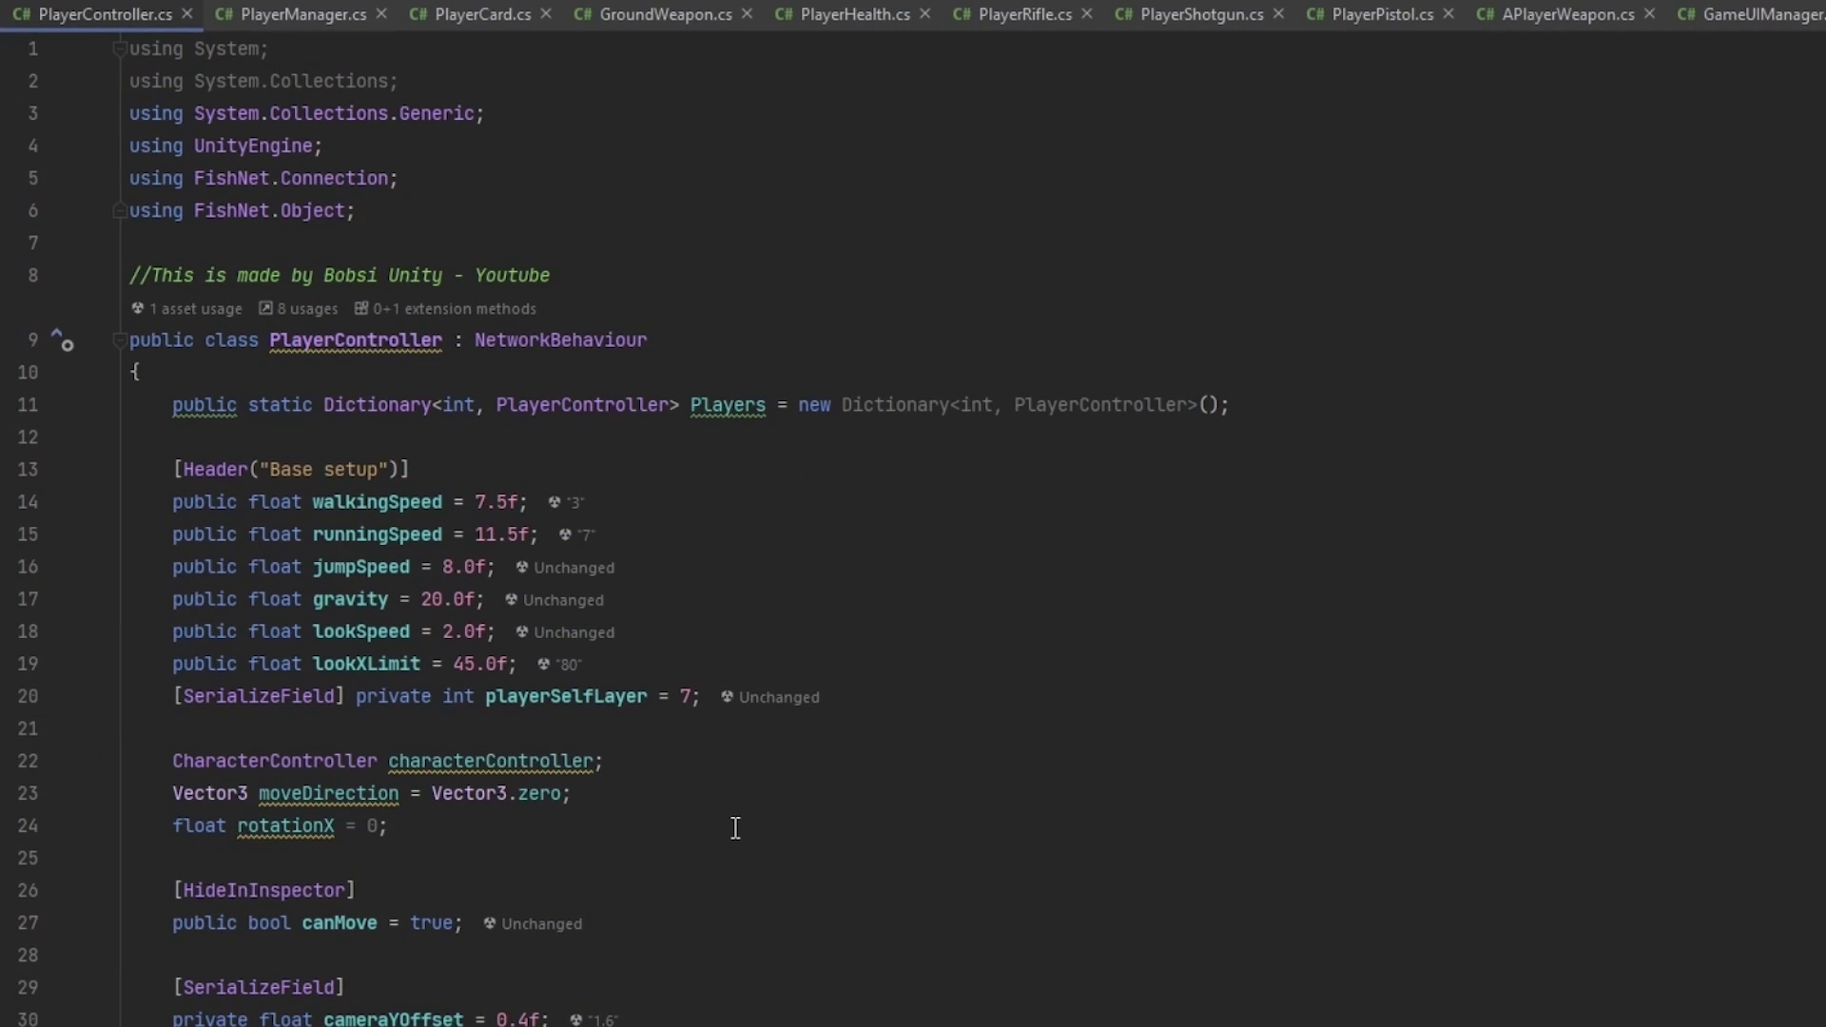
type("[SerializeField] ")
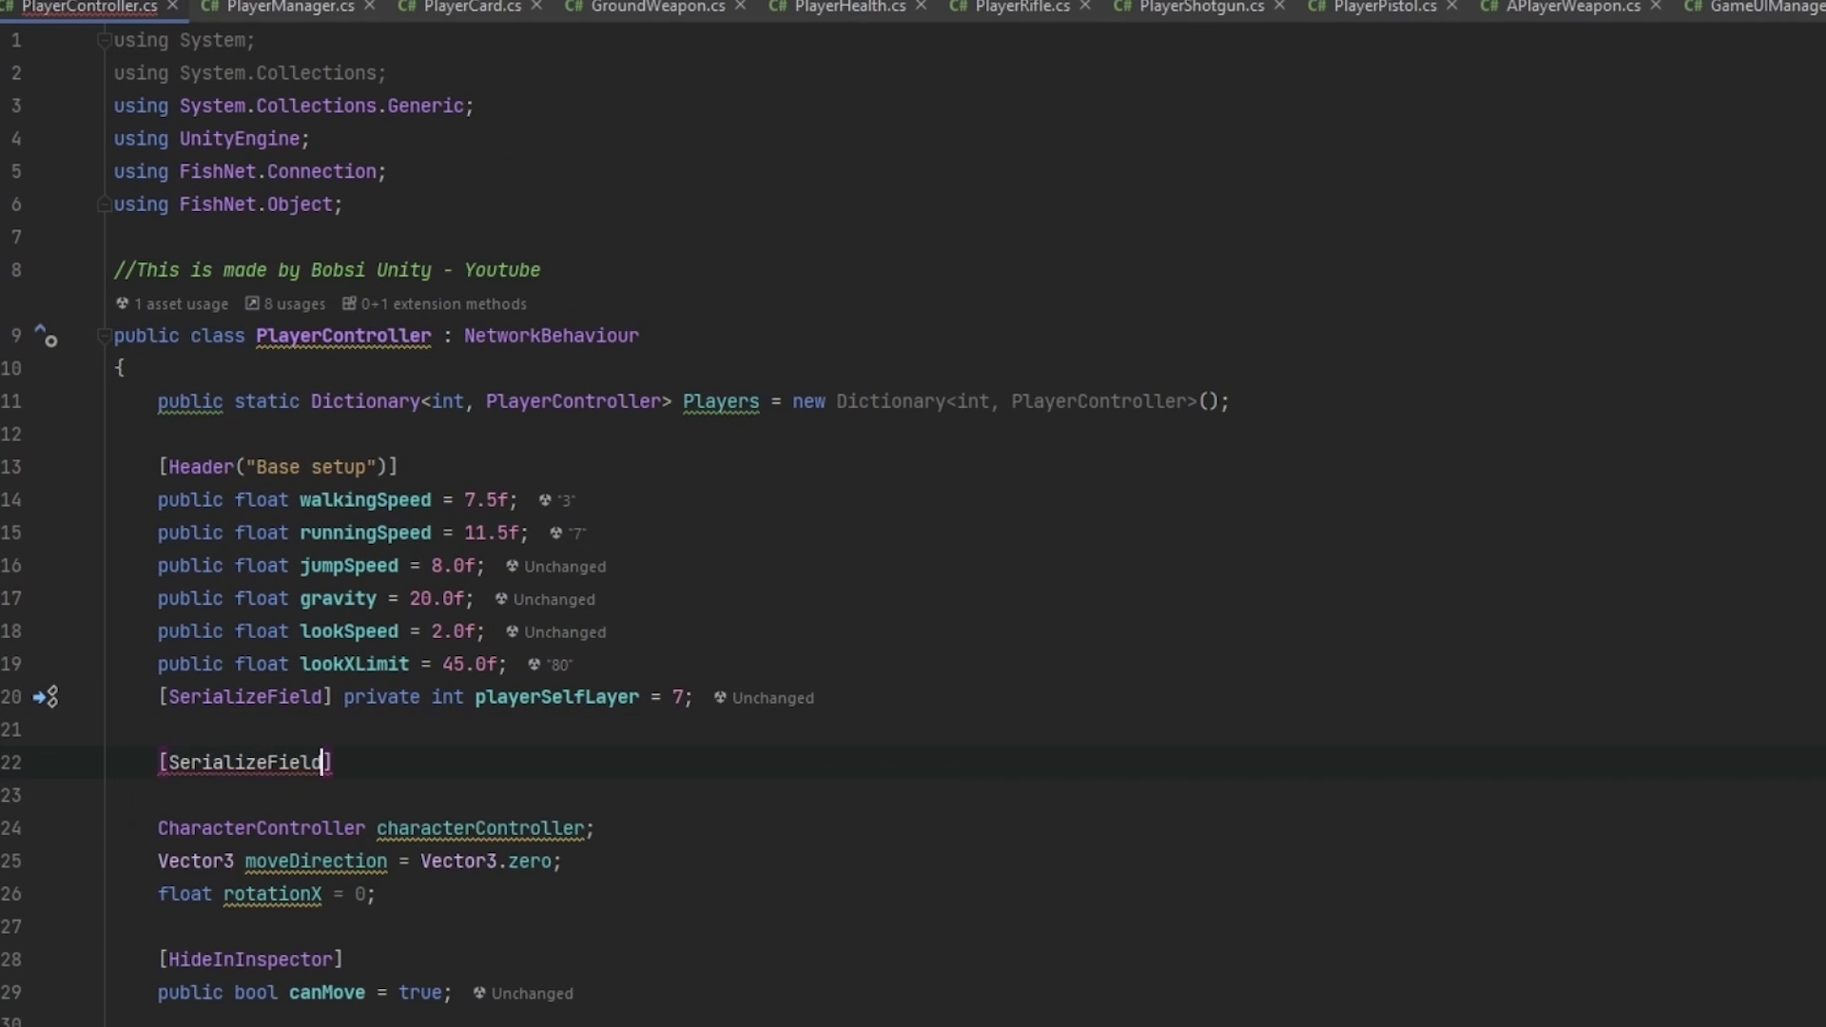
type("priva")
key("Return")
type("List<")
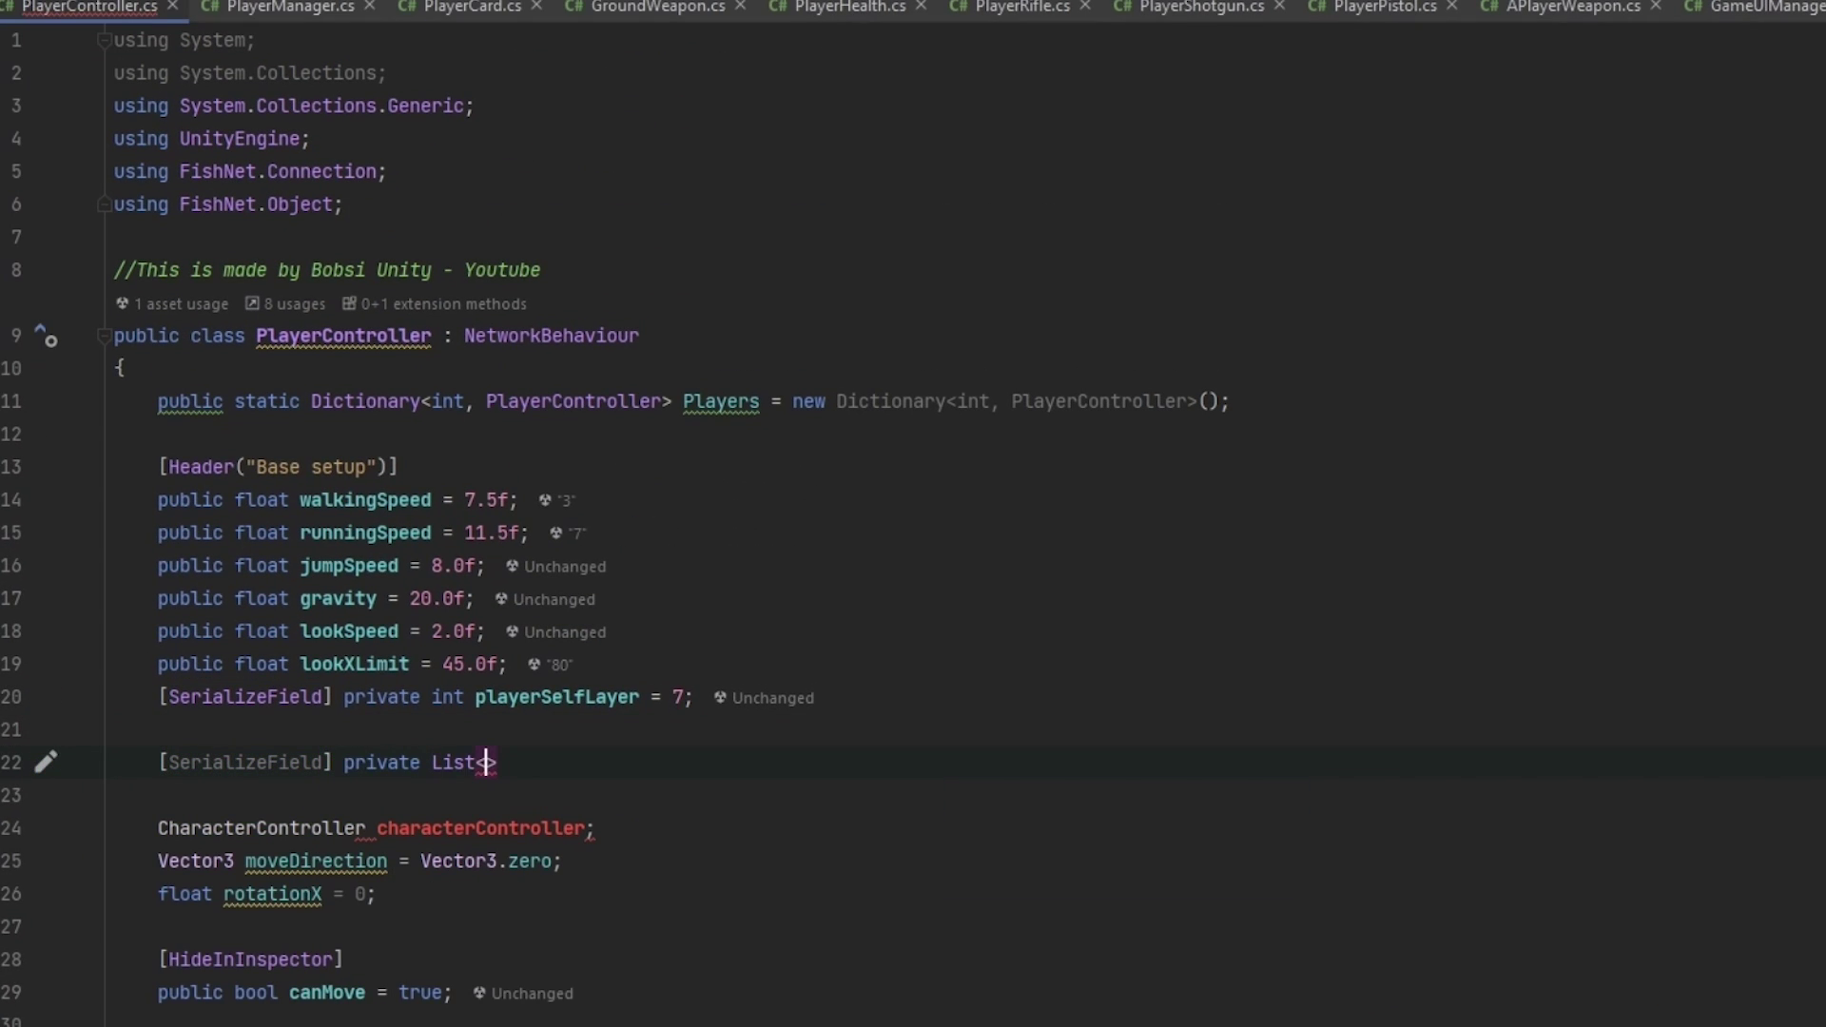
type("GameObject")
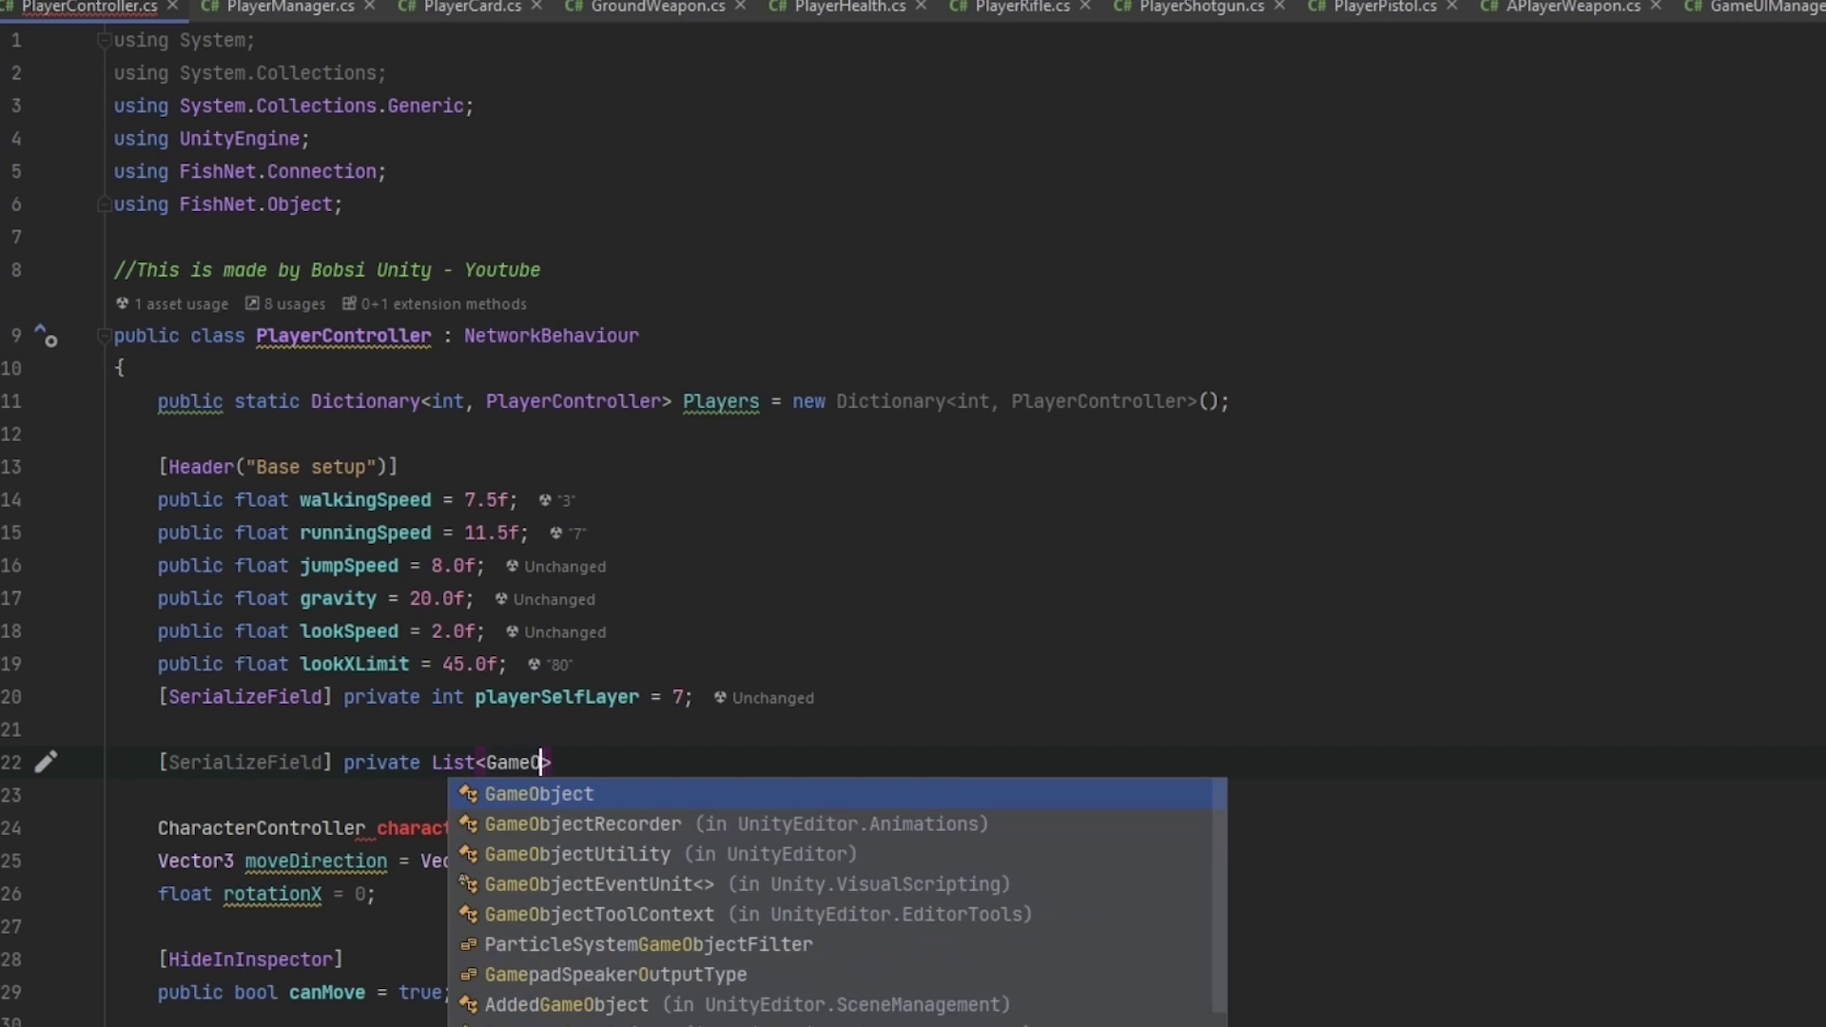
key("Return")
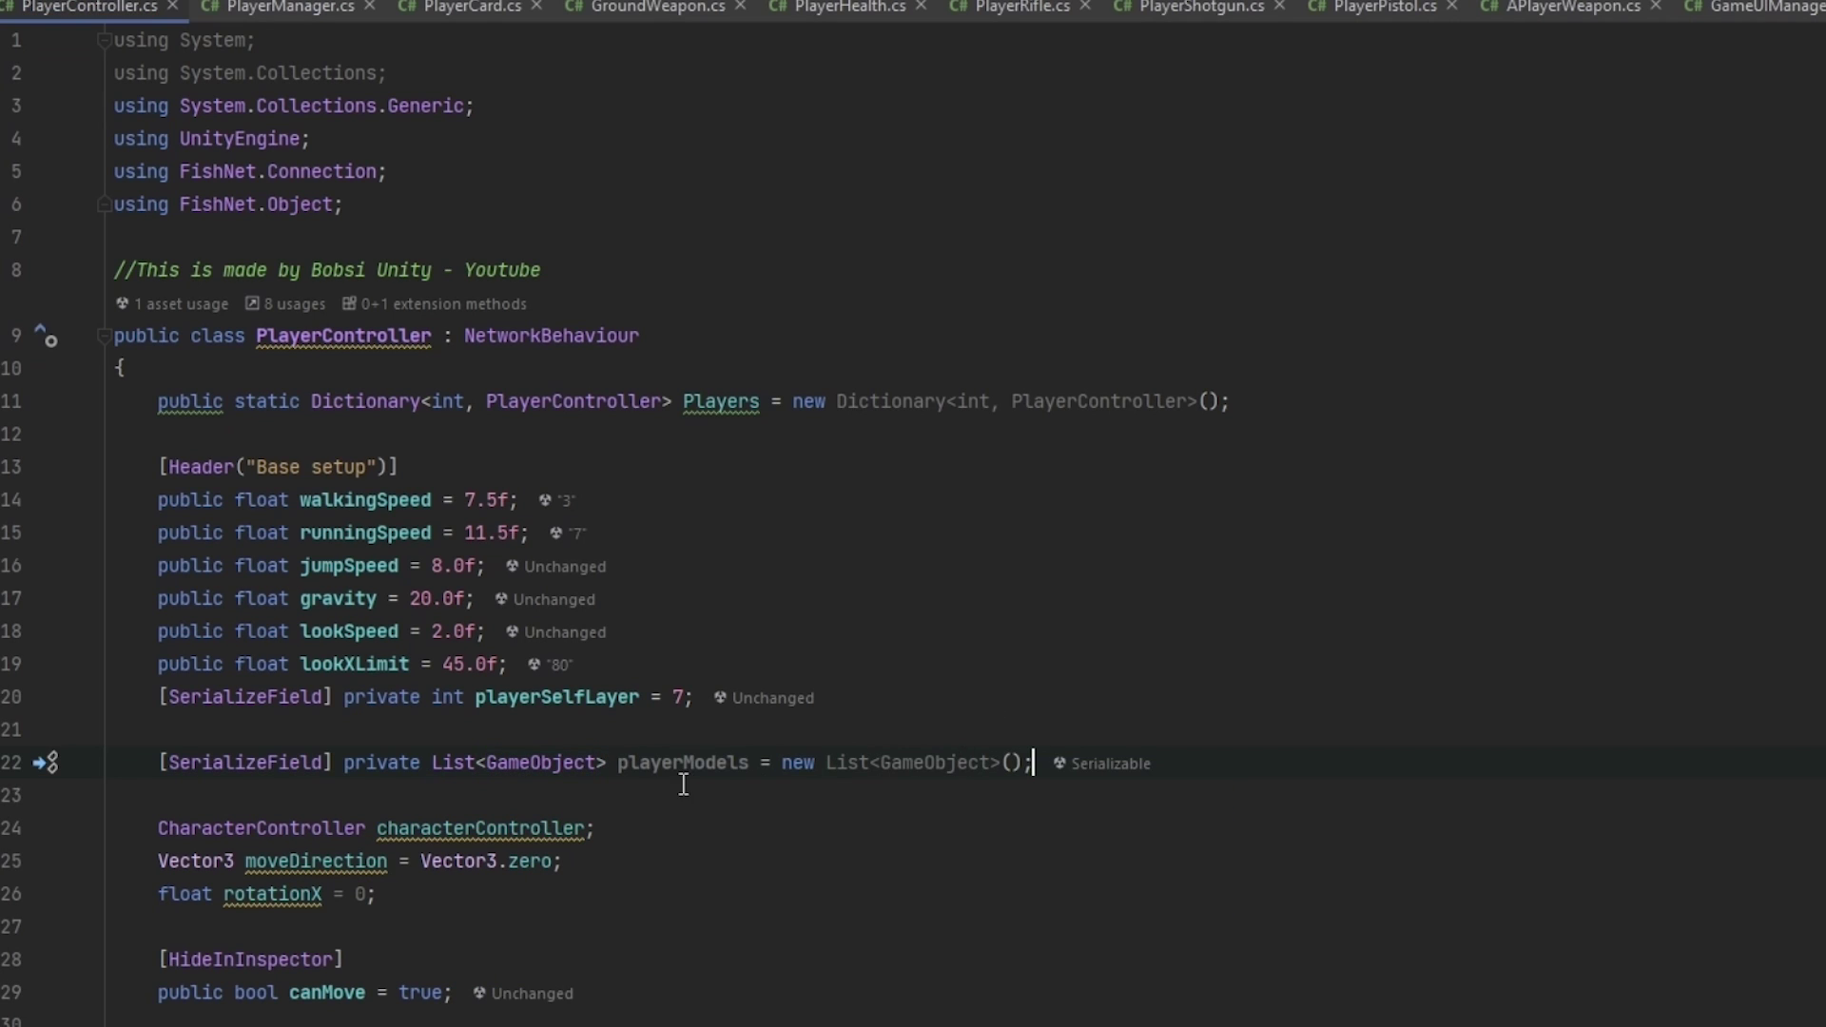
Make the foreach loop in OnStartClient iterate over playerModels instead of transform.
scroll(698, 773, "down", 12)
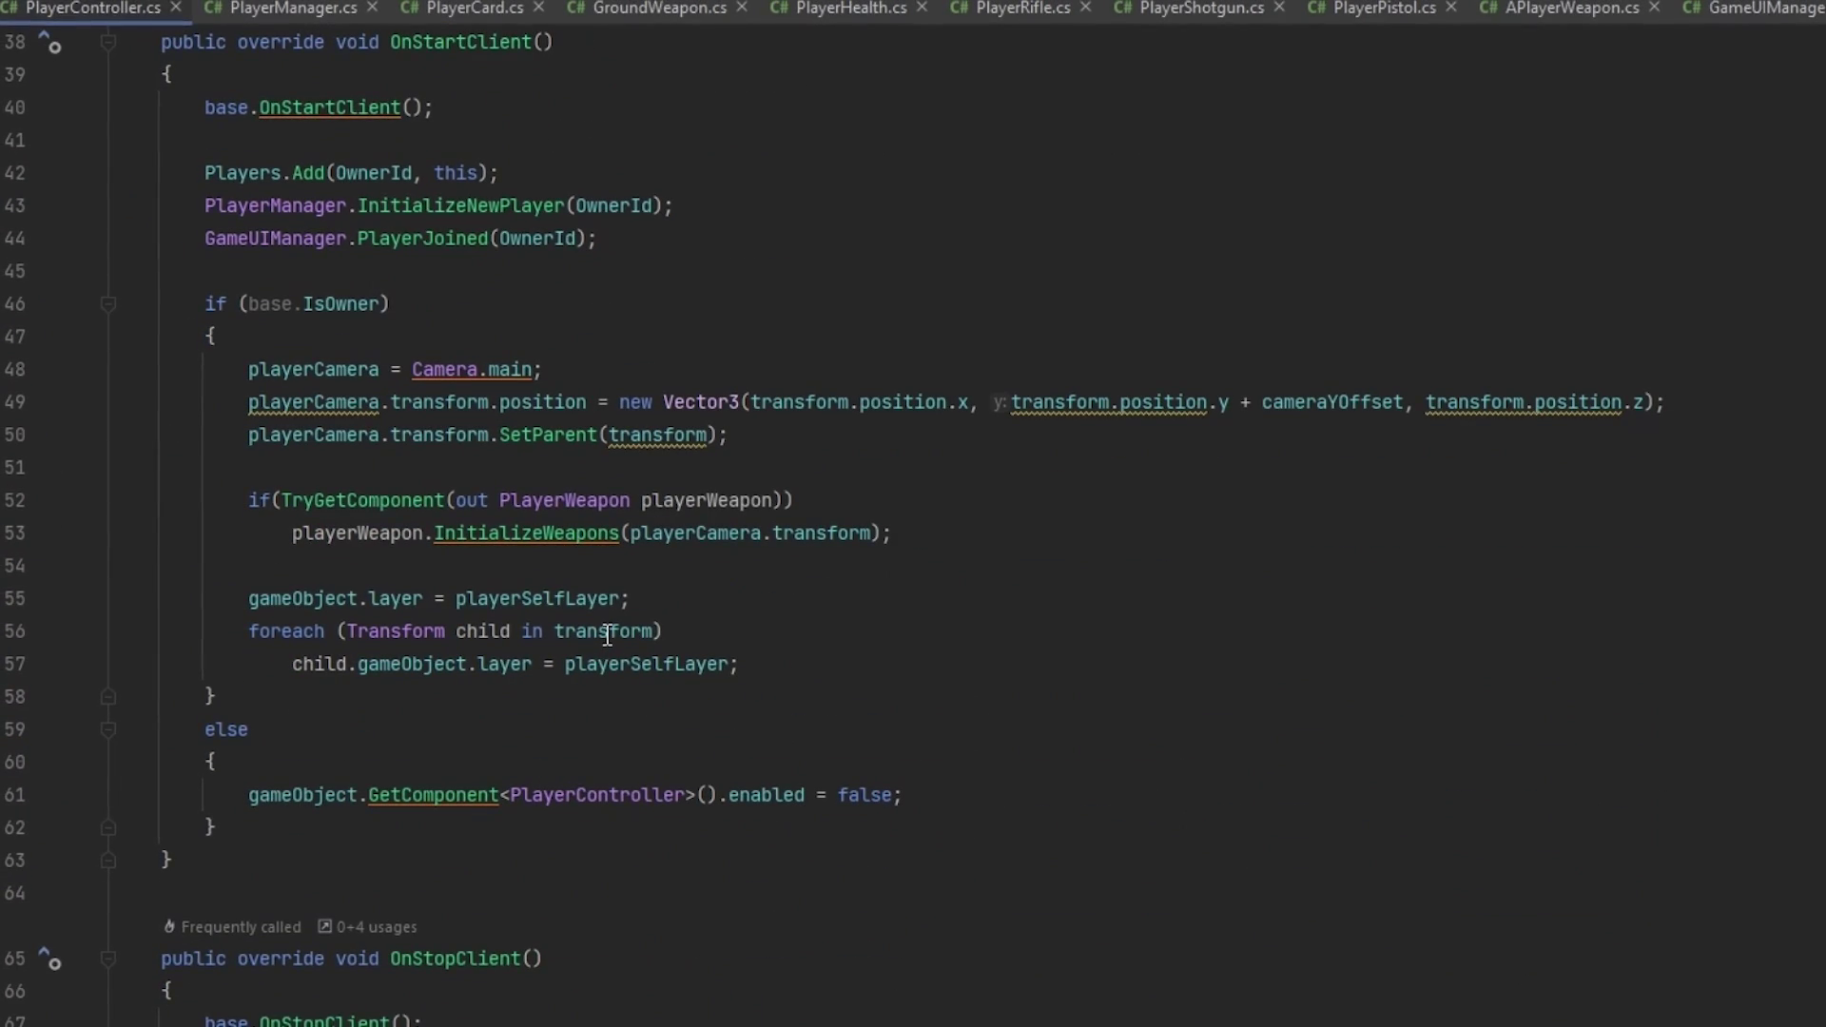
double_click(608, 632)
type("playerModels")
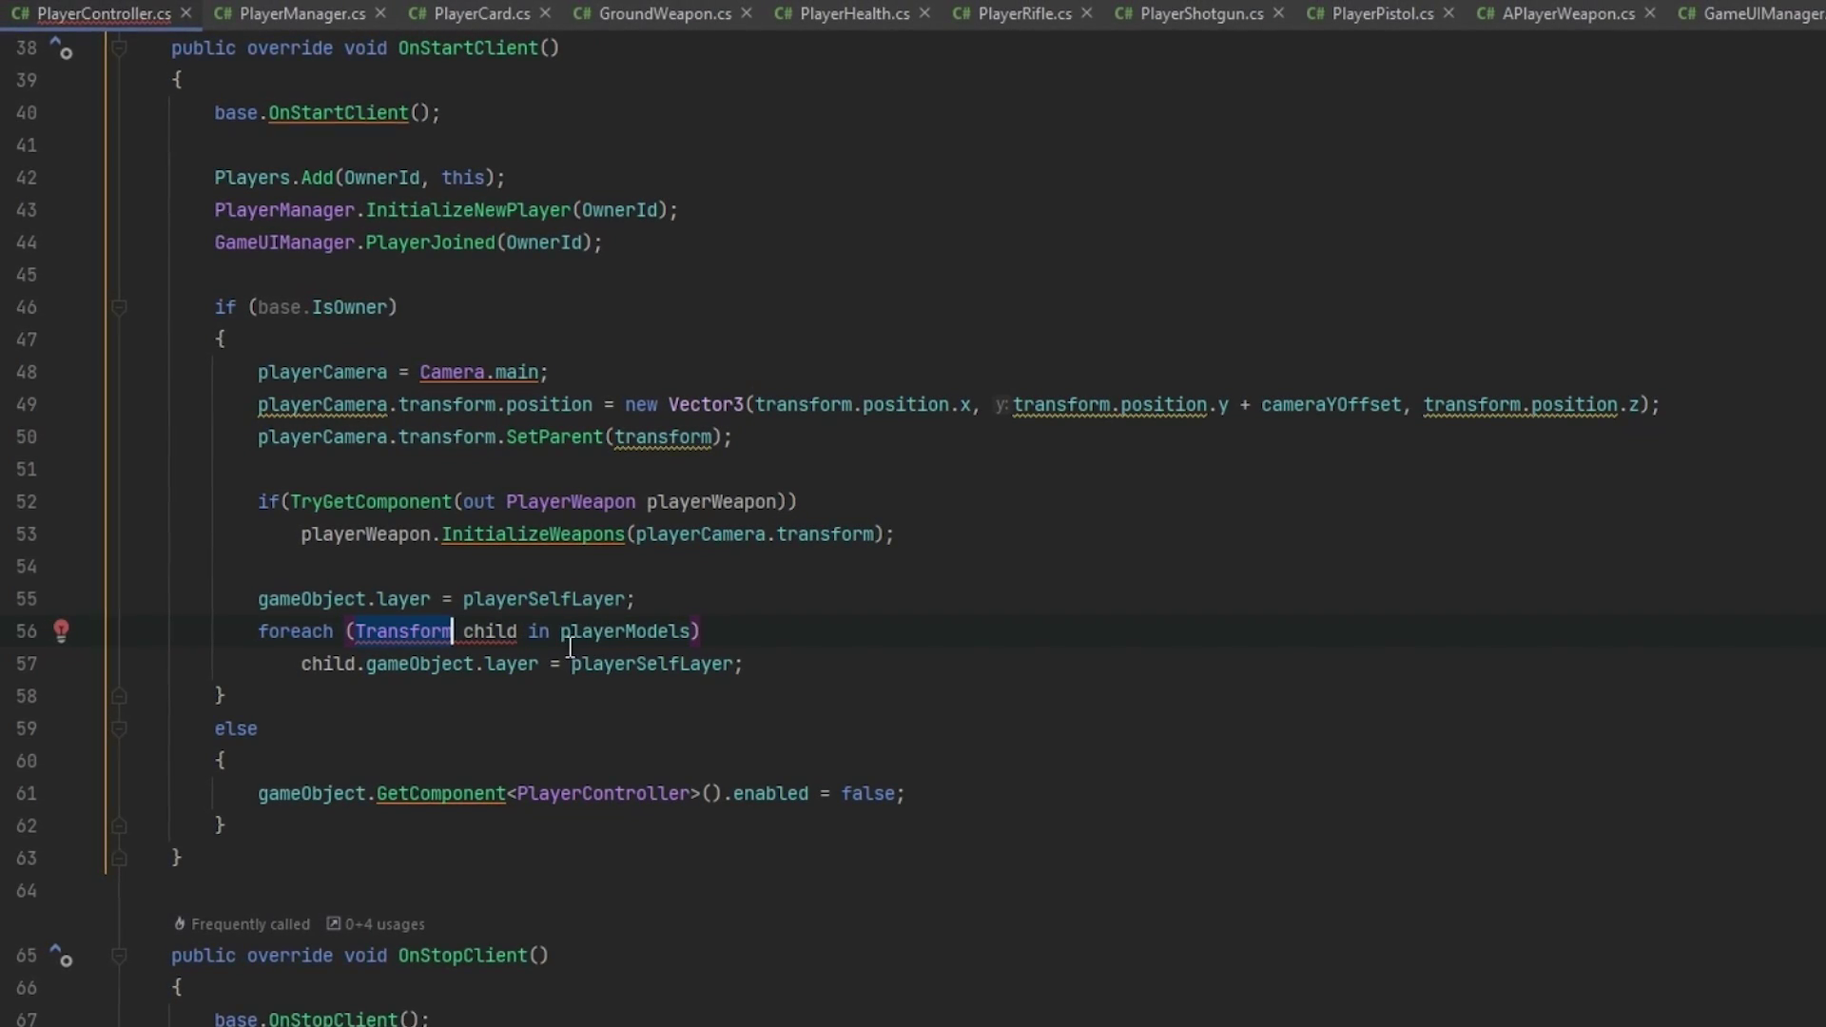
Change the OnStartClient foreach loop to declare "var obj" and assign playerSelfLayer to obj.layer.
type("var")
key("Return")
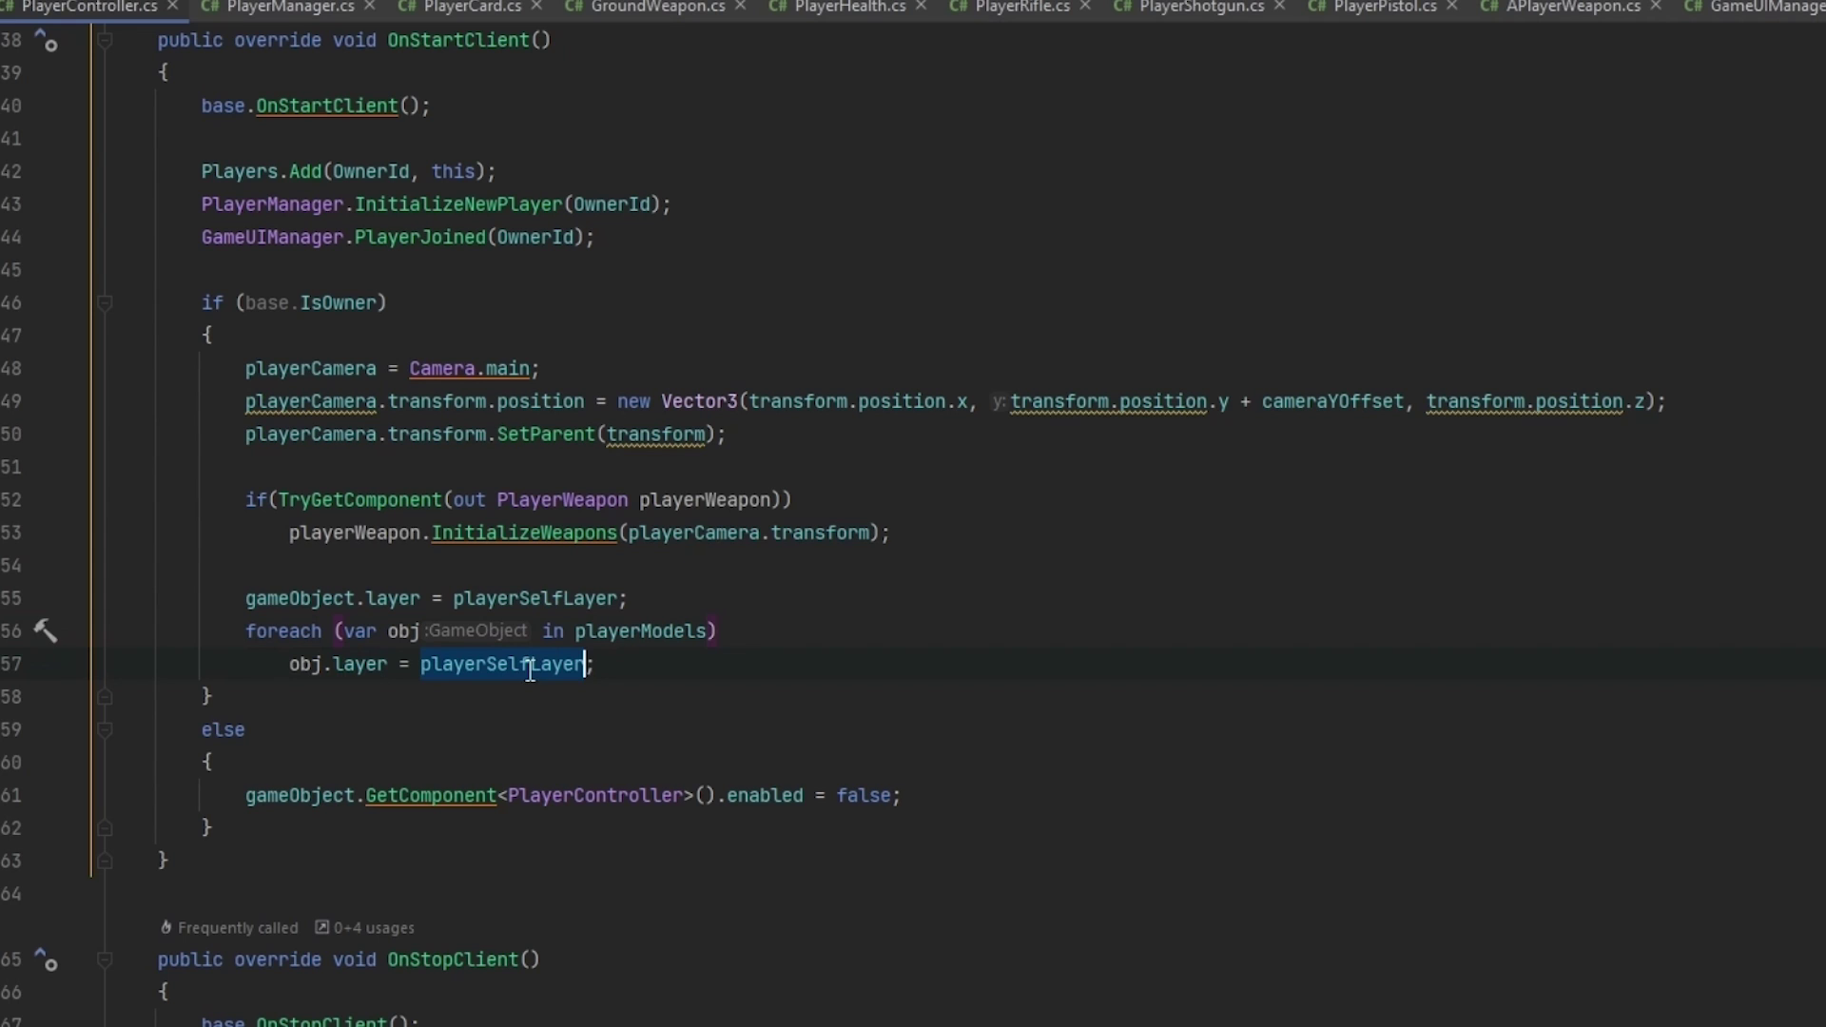
left_click_drag(768, 672, 245, 599)
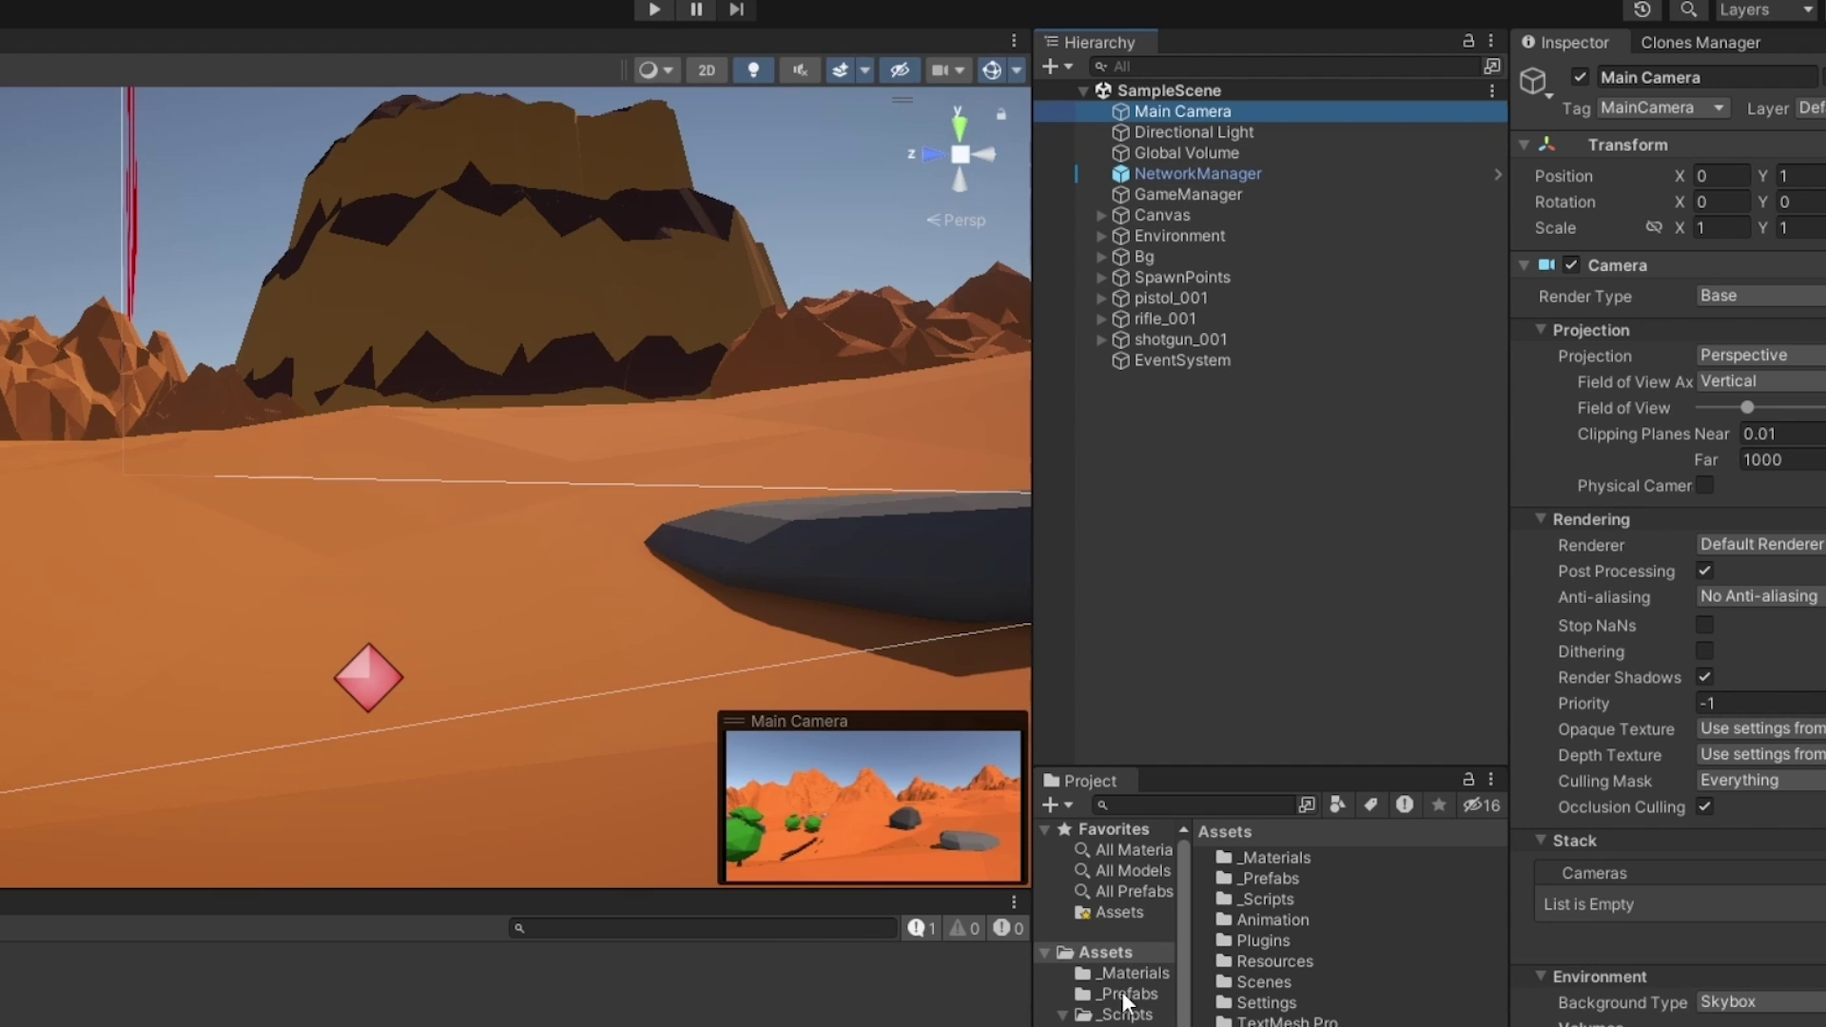
Open the Player prefab from _Prefabs and add SM_Character_Male_01 and Character_Male_Face_01 to the Player Controller's Player Models list.
left_click(1670, 1024)
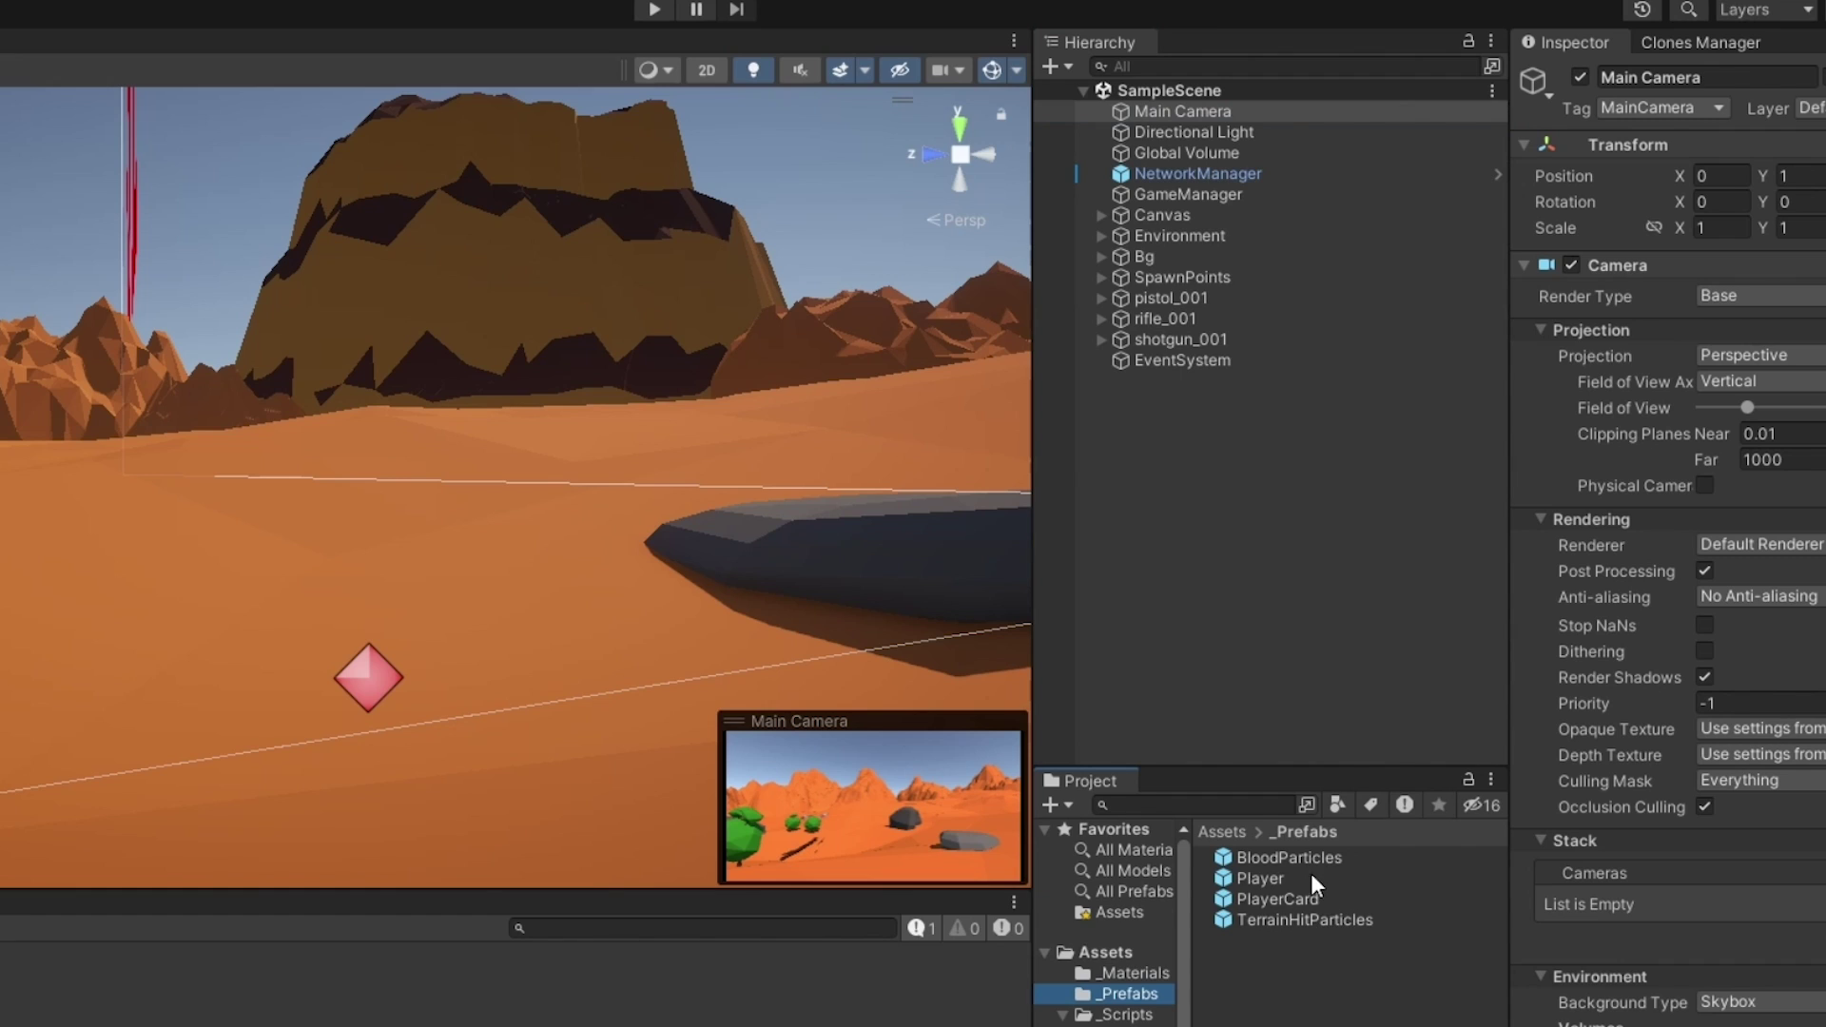
double_click(1310, 875)
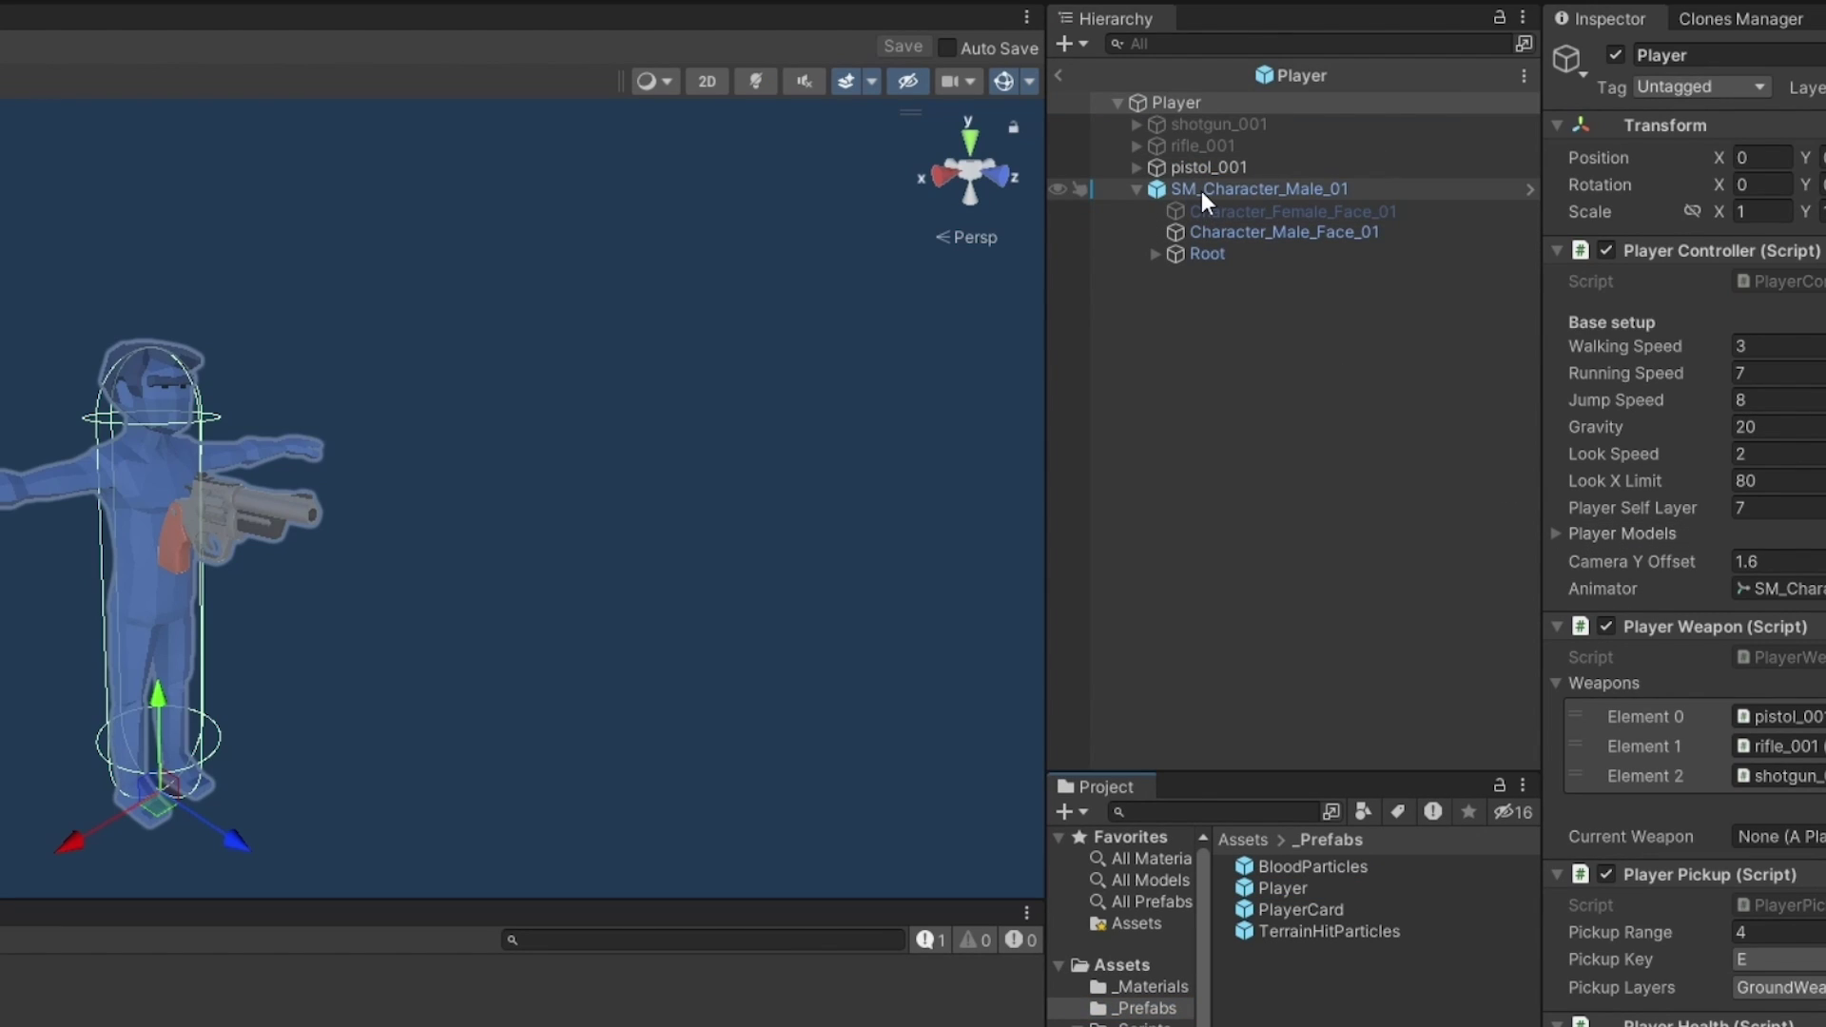
left_click_drag(1202, 192, 1613, 533)
left_click_drag(1217, 232, 1743, 535)
Expand the character's Root bone hierarchy through Hips, the spine bones and Neck down to the objects under Head.
left_click(1157, 249)
left_click(1176, 273)
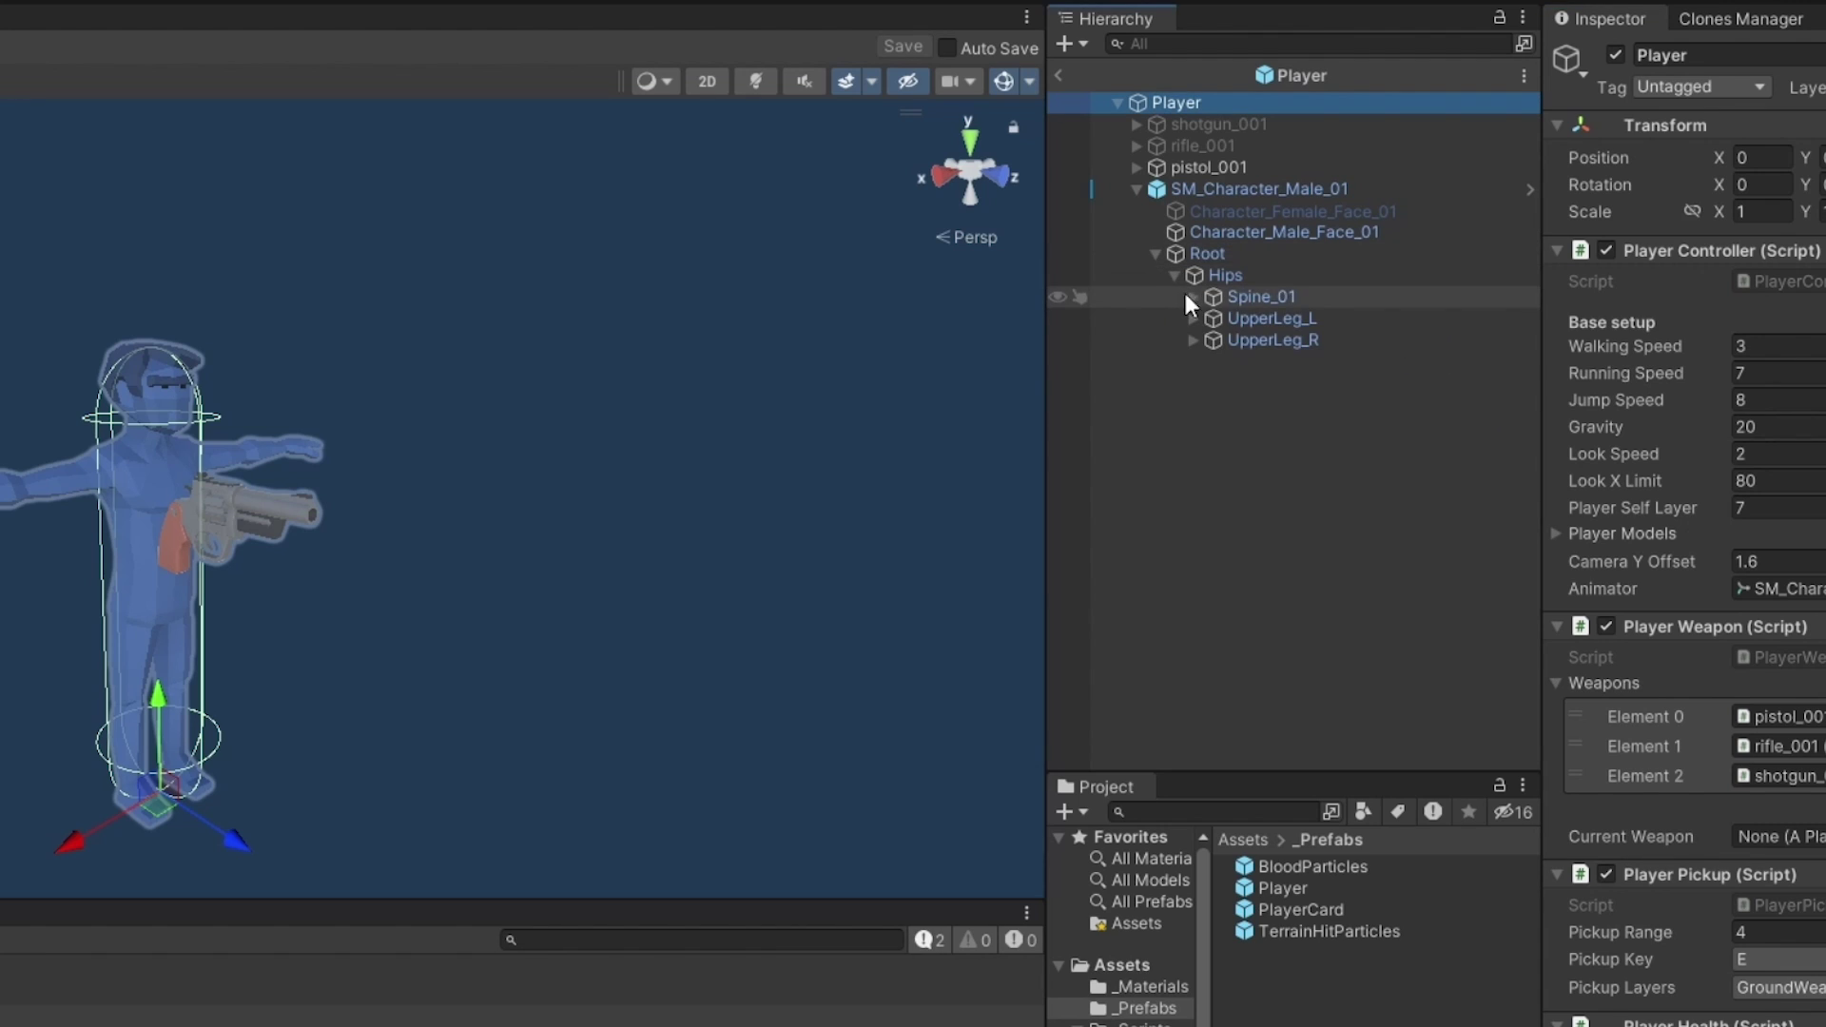
left_click(1193, 297)
left_click(1213, 306)
key("Right")
key("Right")
key("Right")
key("Right")
key("Right")
key("Down")
key("Down")
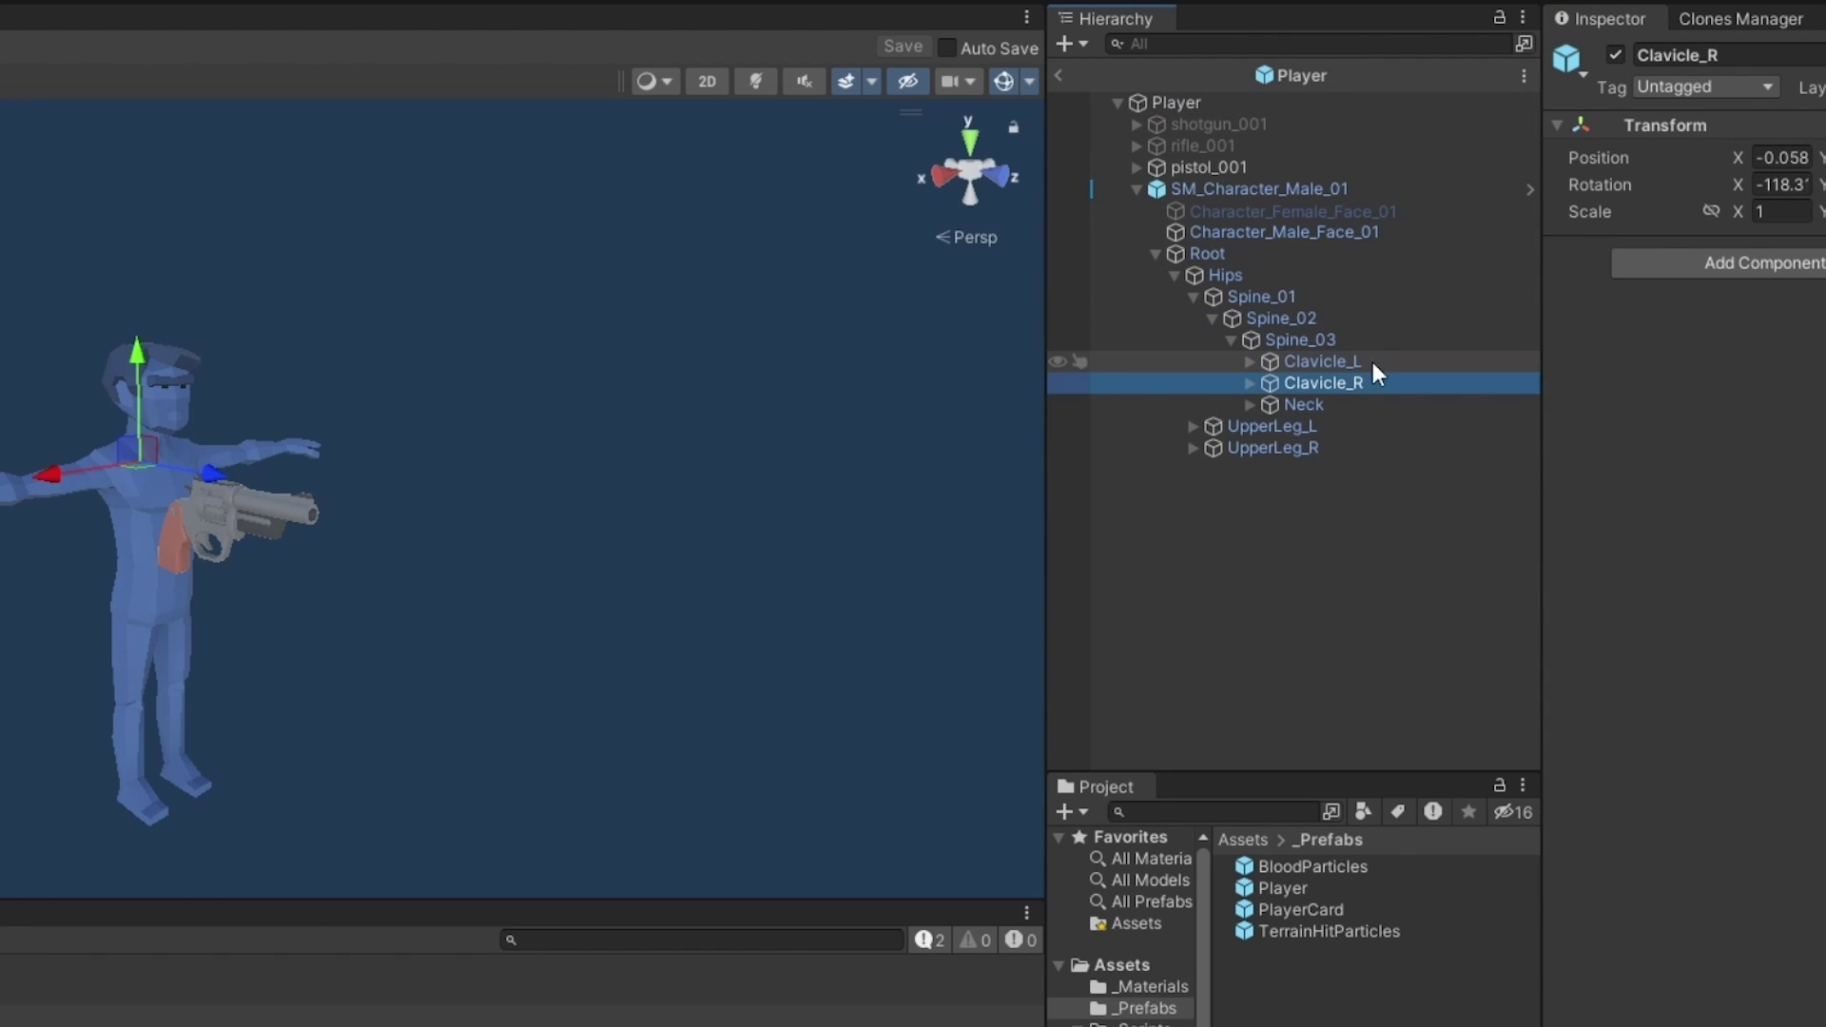
key("Right")
key("Down")
key("Right")
key("Down")
key("Down")
Temporarily deactivate Character_Hair_Male_01, Eyebrows and Eyes to check these head parts, and select SM_Character_Male_01.
left_click(1391, 510)
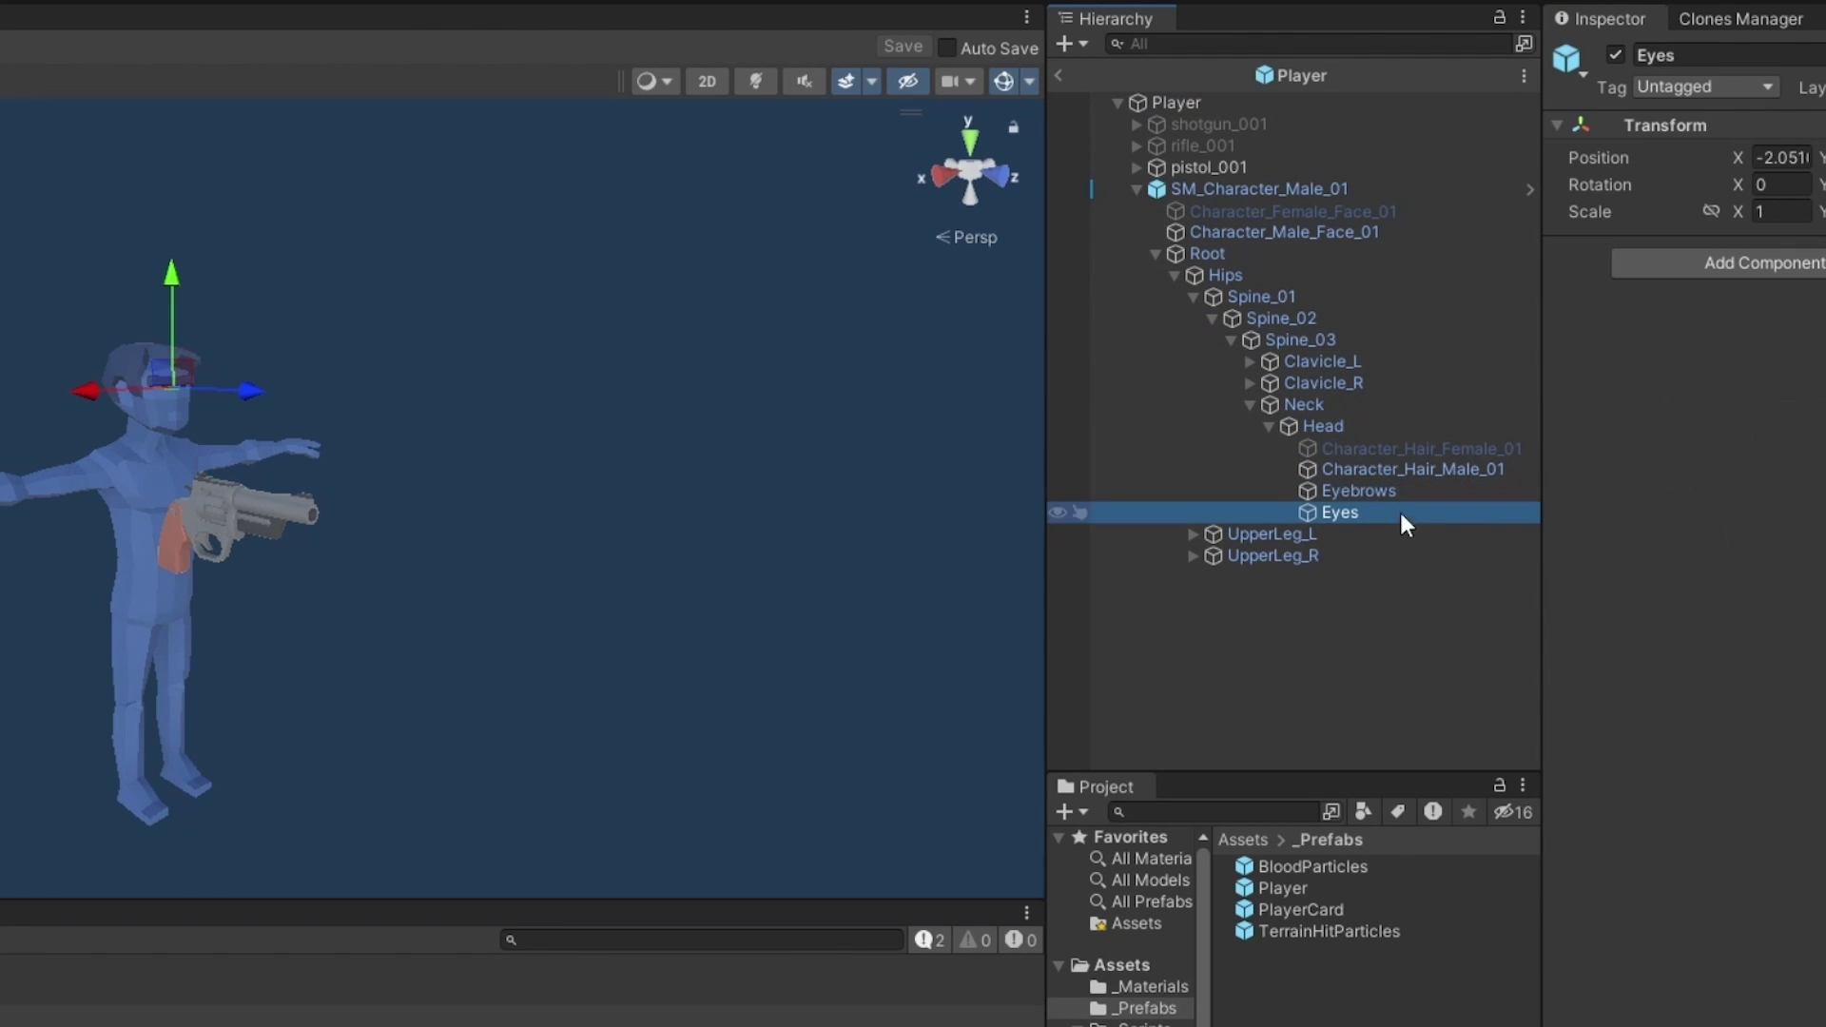
left_click(1403, 474, "shift")
left_click(1615, 54)
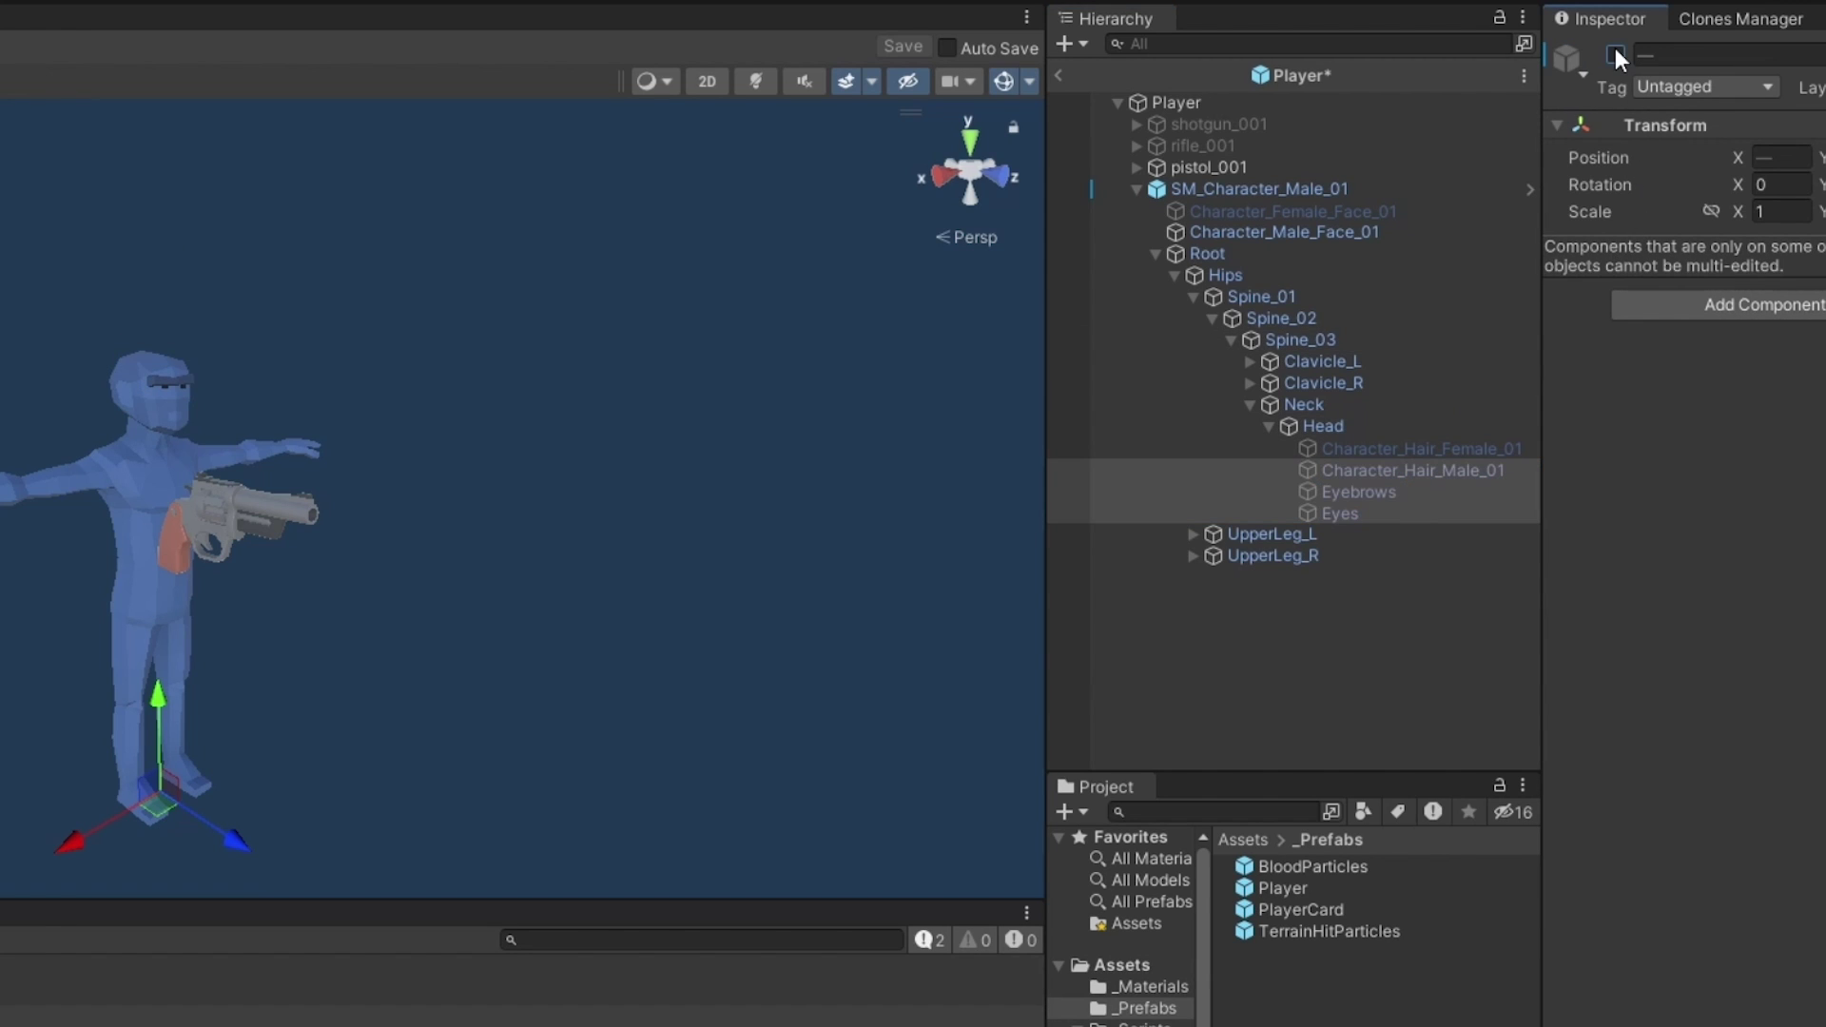
left_click(1224, 188)
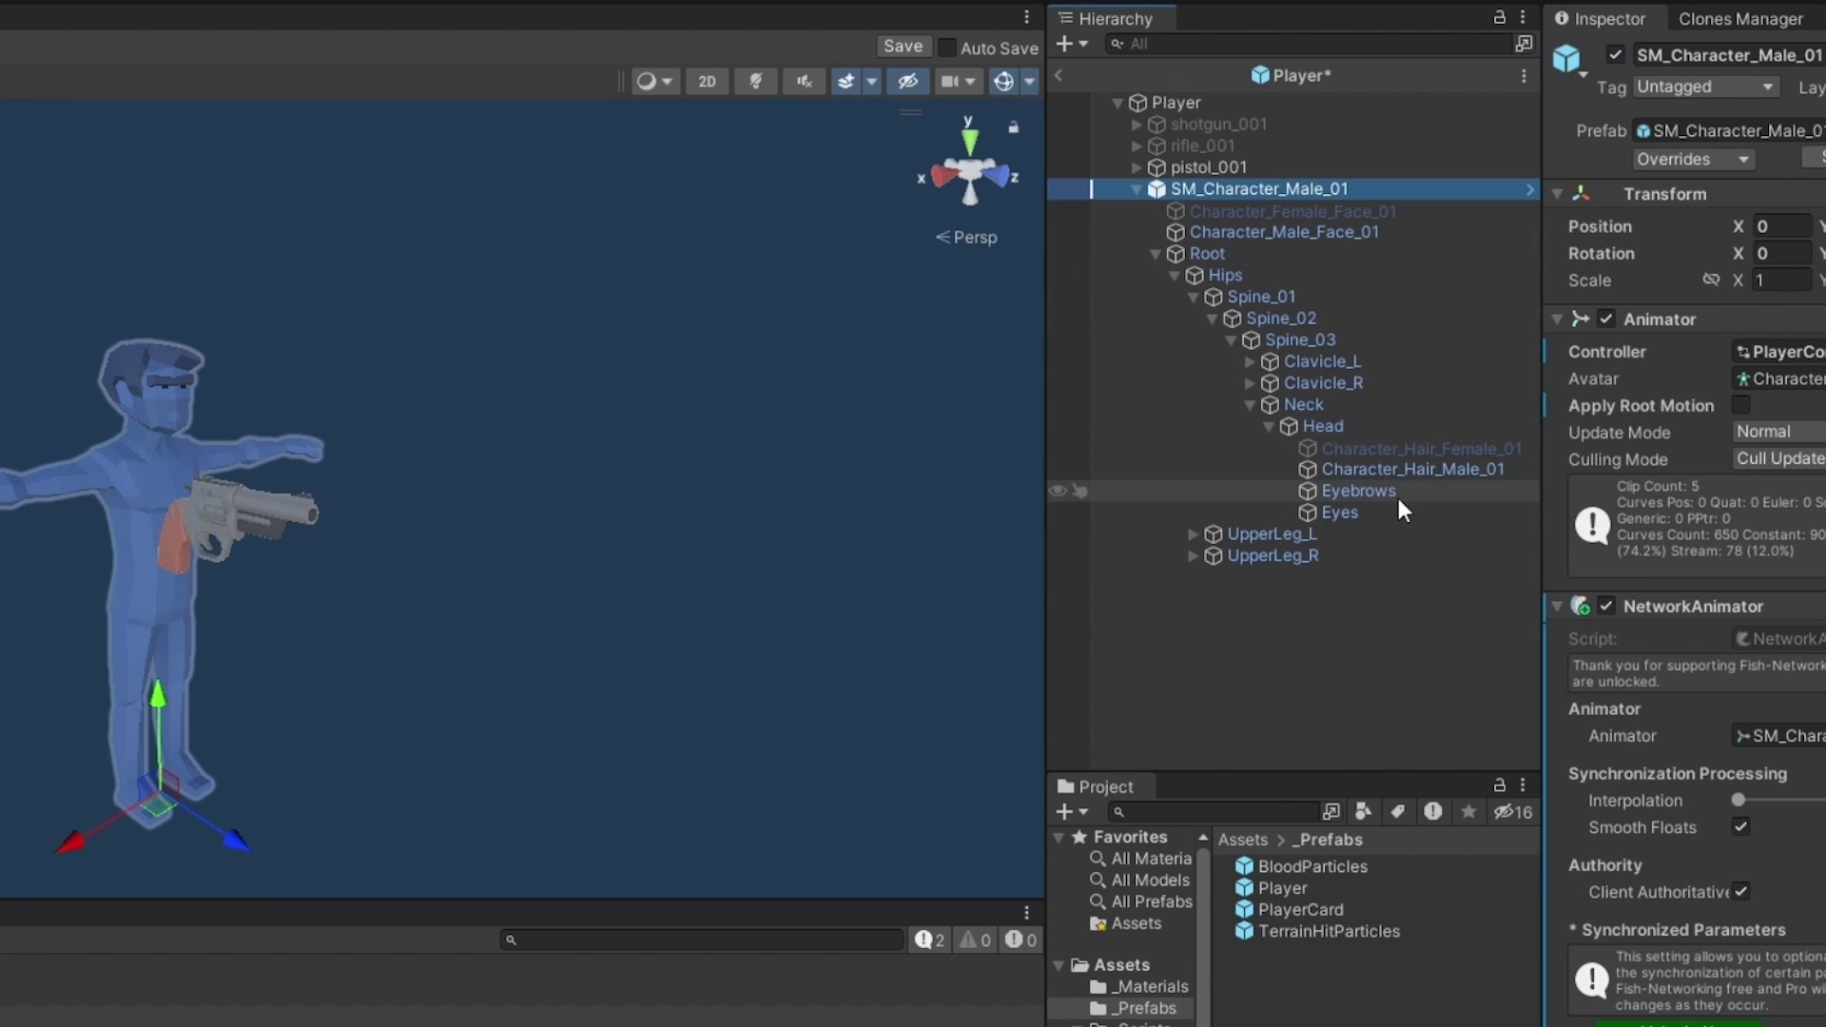
Add Character_Hair_Male_01 to the Player Models list on the Player root object and save the prefab.
left_click(1216, 106)
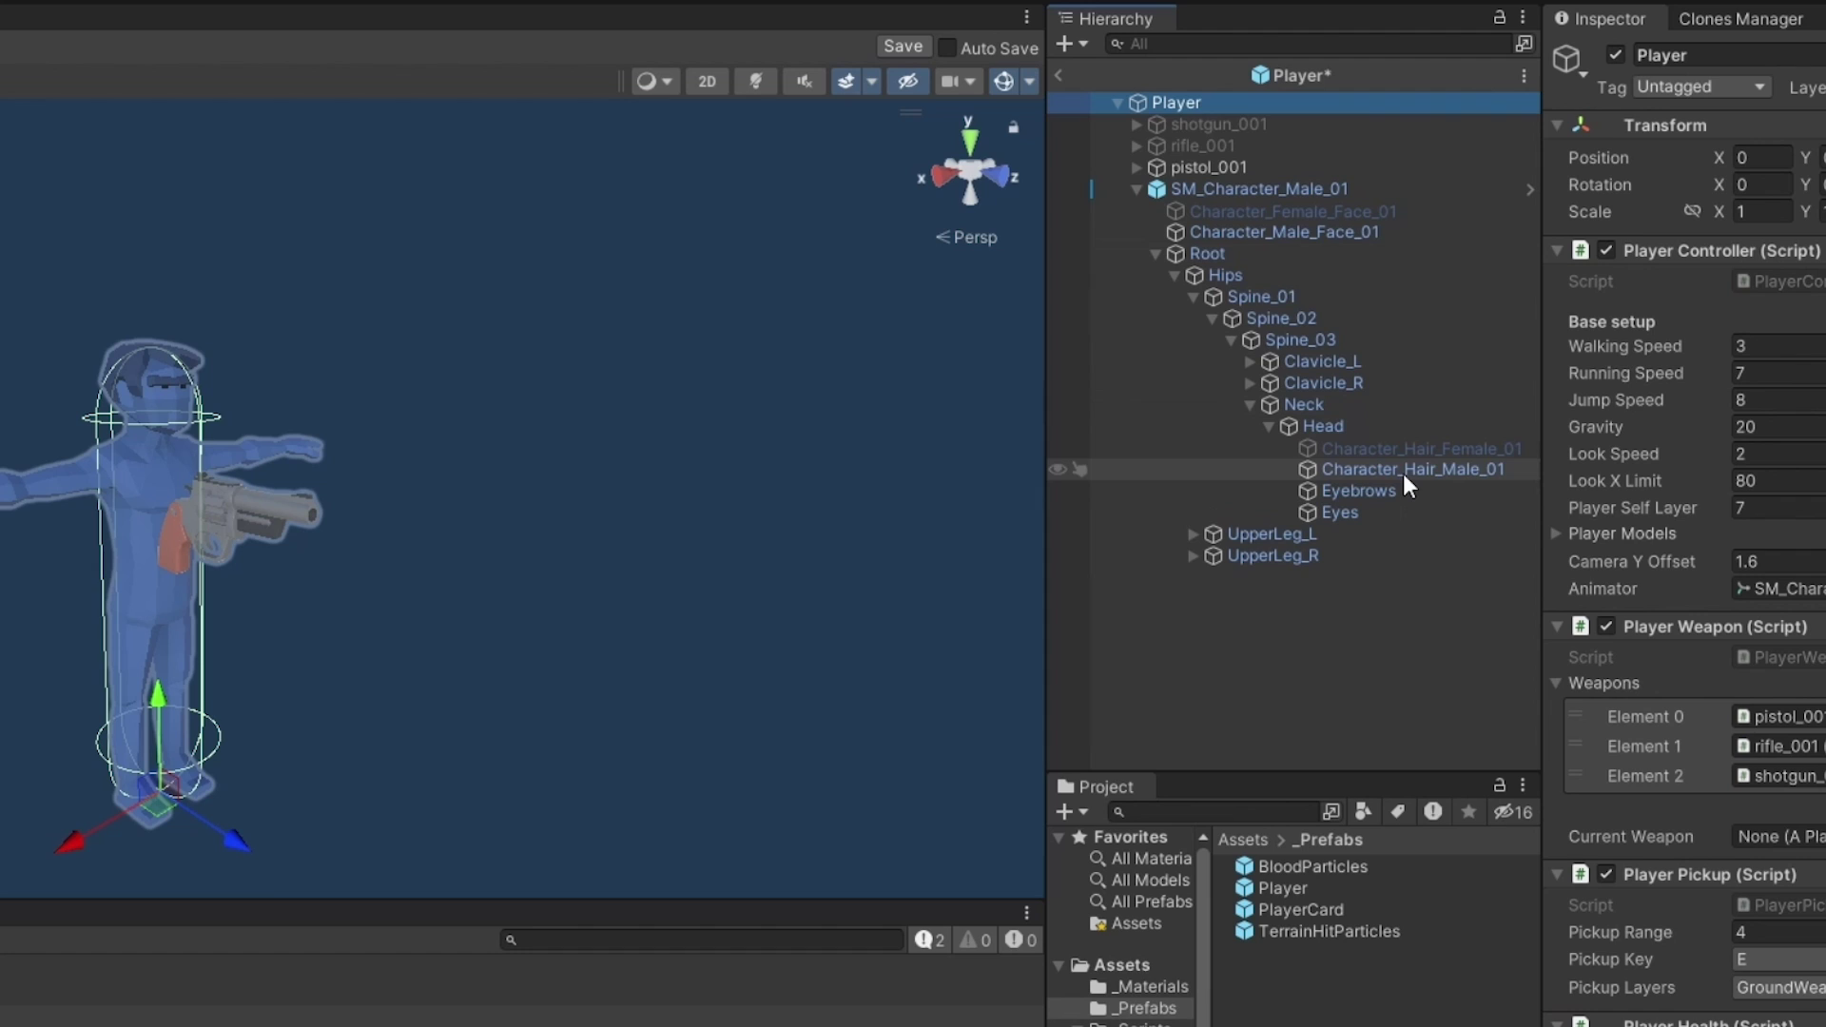
left_click_drag(1403, 472, 1660, 533)
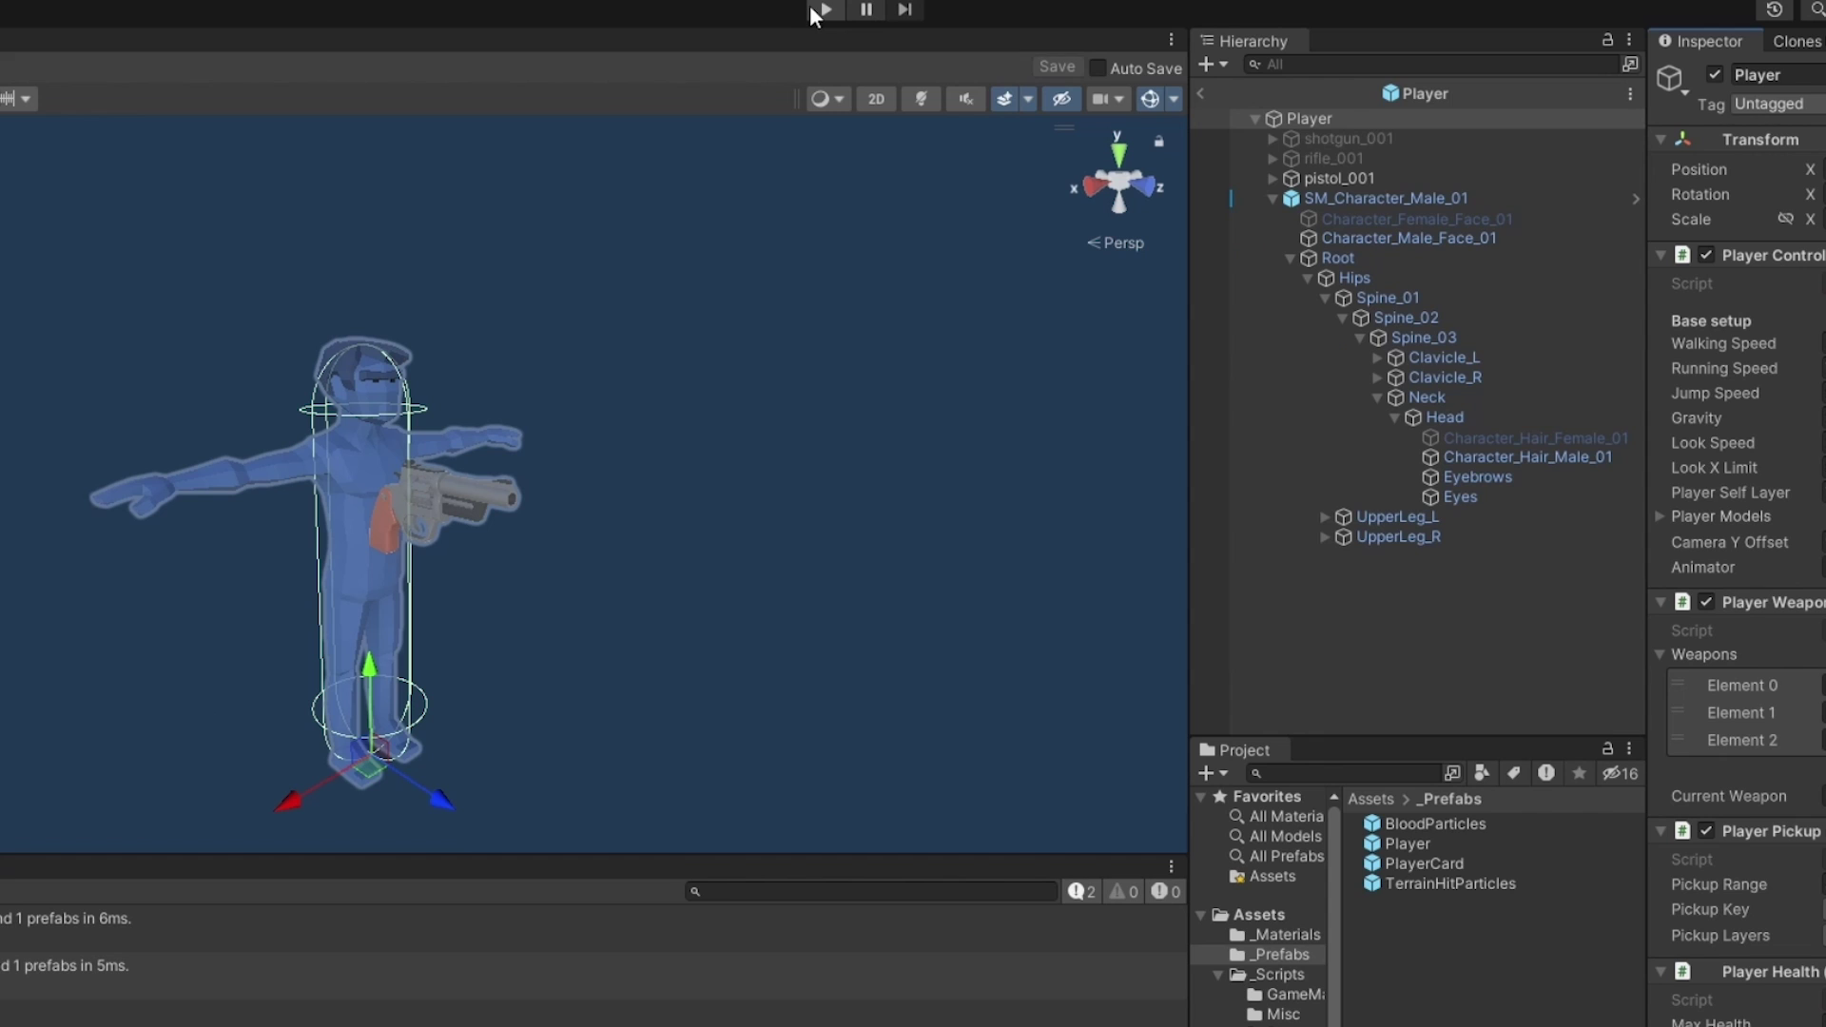
Run the game, switch to the Scene view and leave prefab editing to inspect the spawned player's Character_Male_Face_01 layer.
left_click(820, 11)
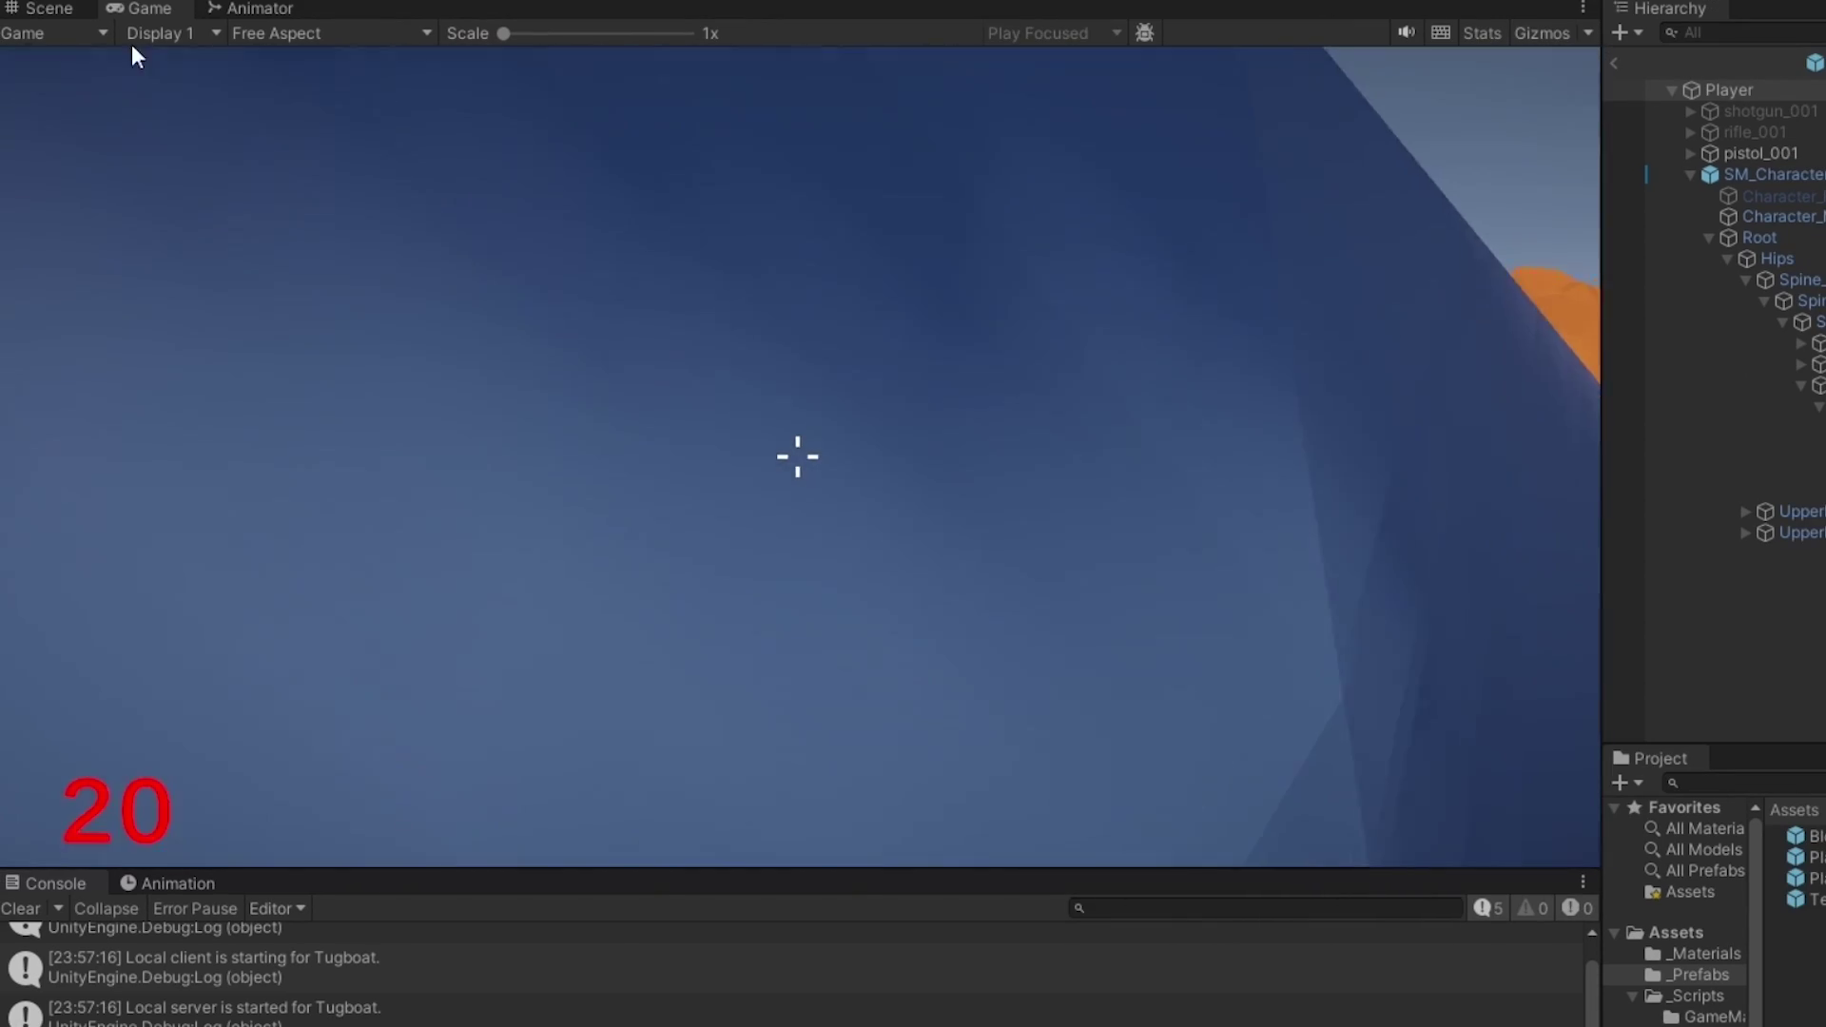
left_click(49, 8)
left_click(1615, 63)
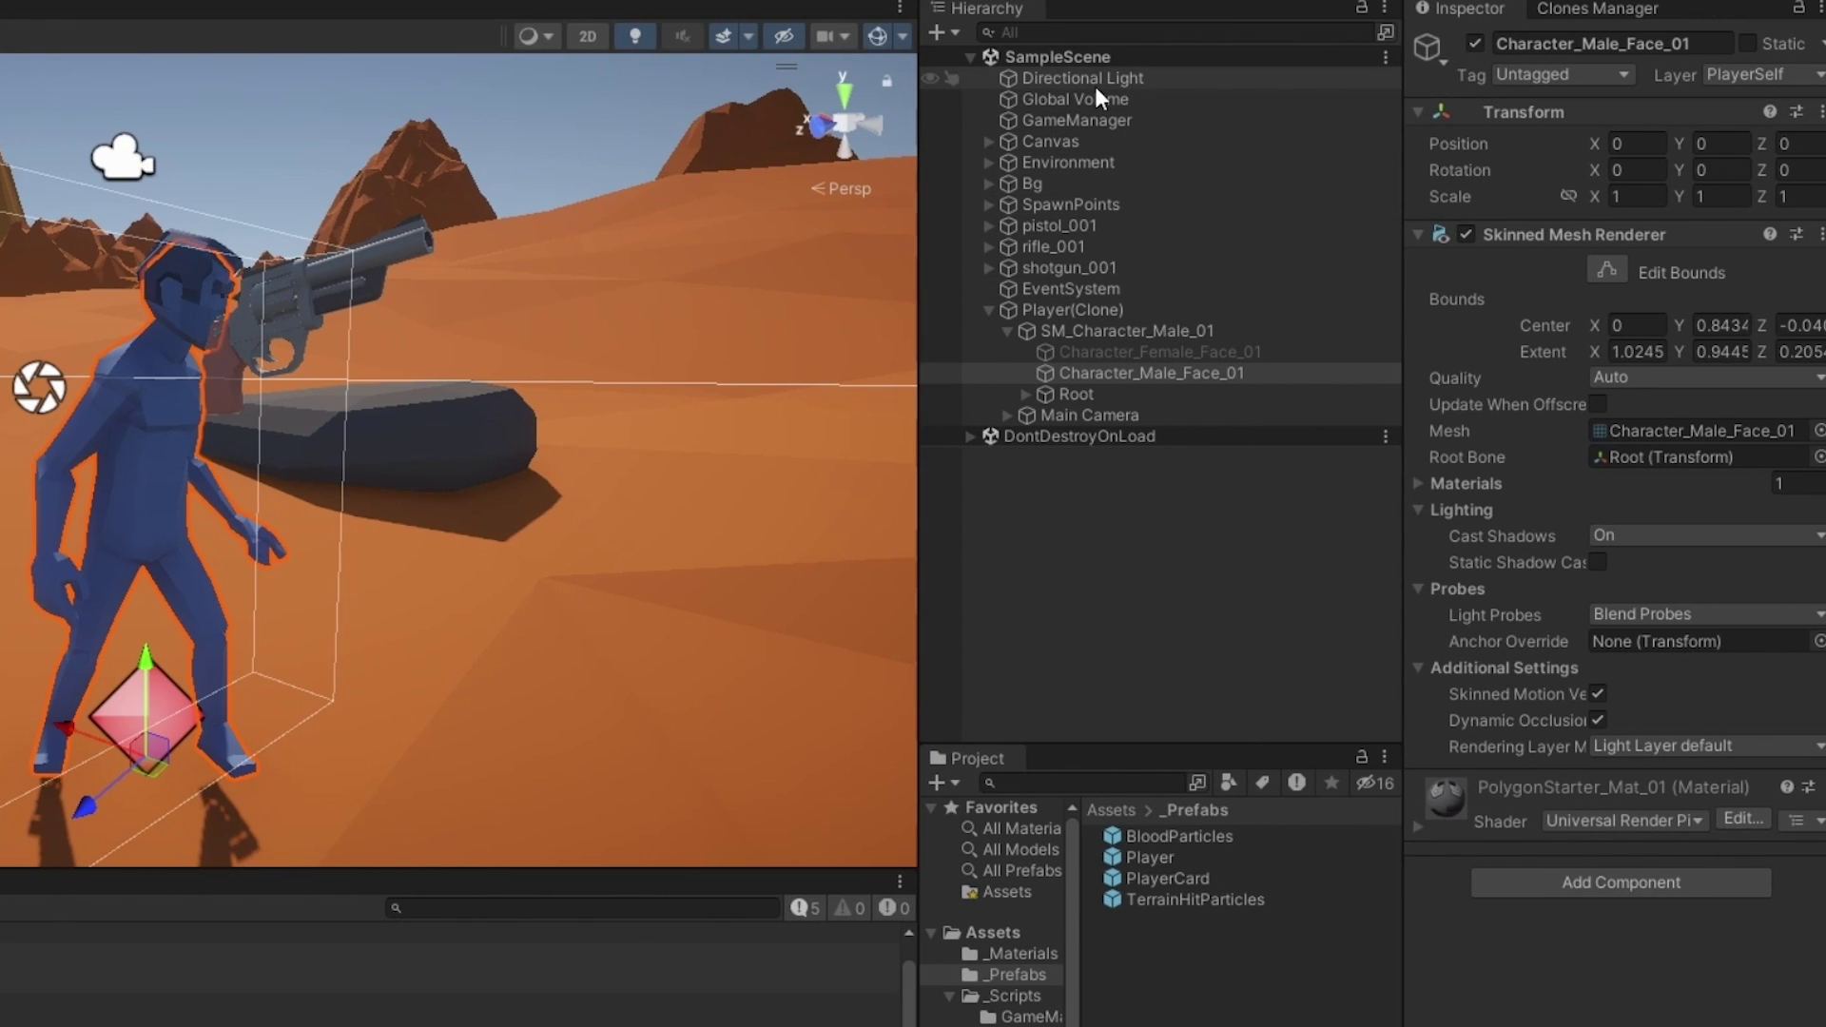
Try excluding PlayerSelf from the Main Camera's culling mask while the game runs, and stop the game.
left_click(1094, 414)
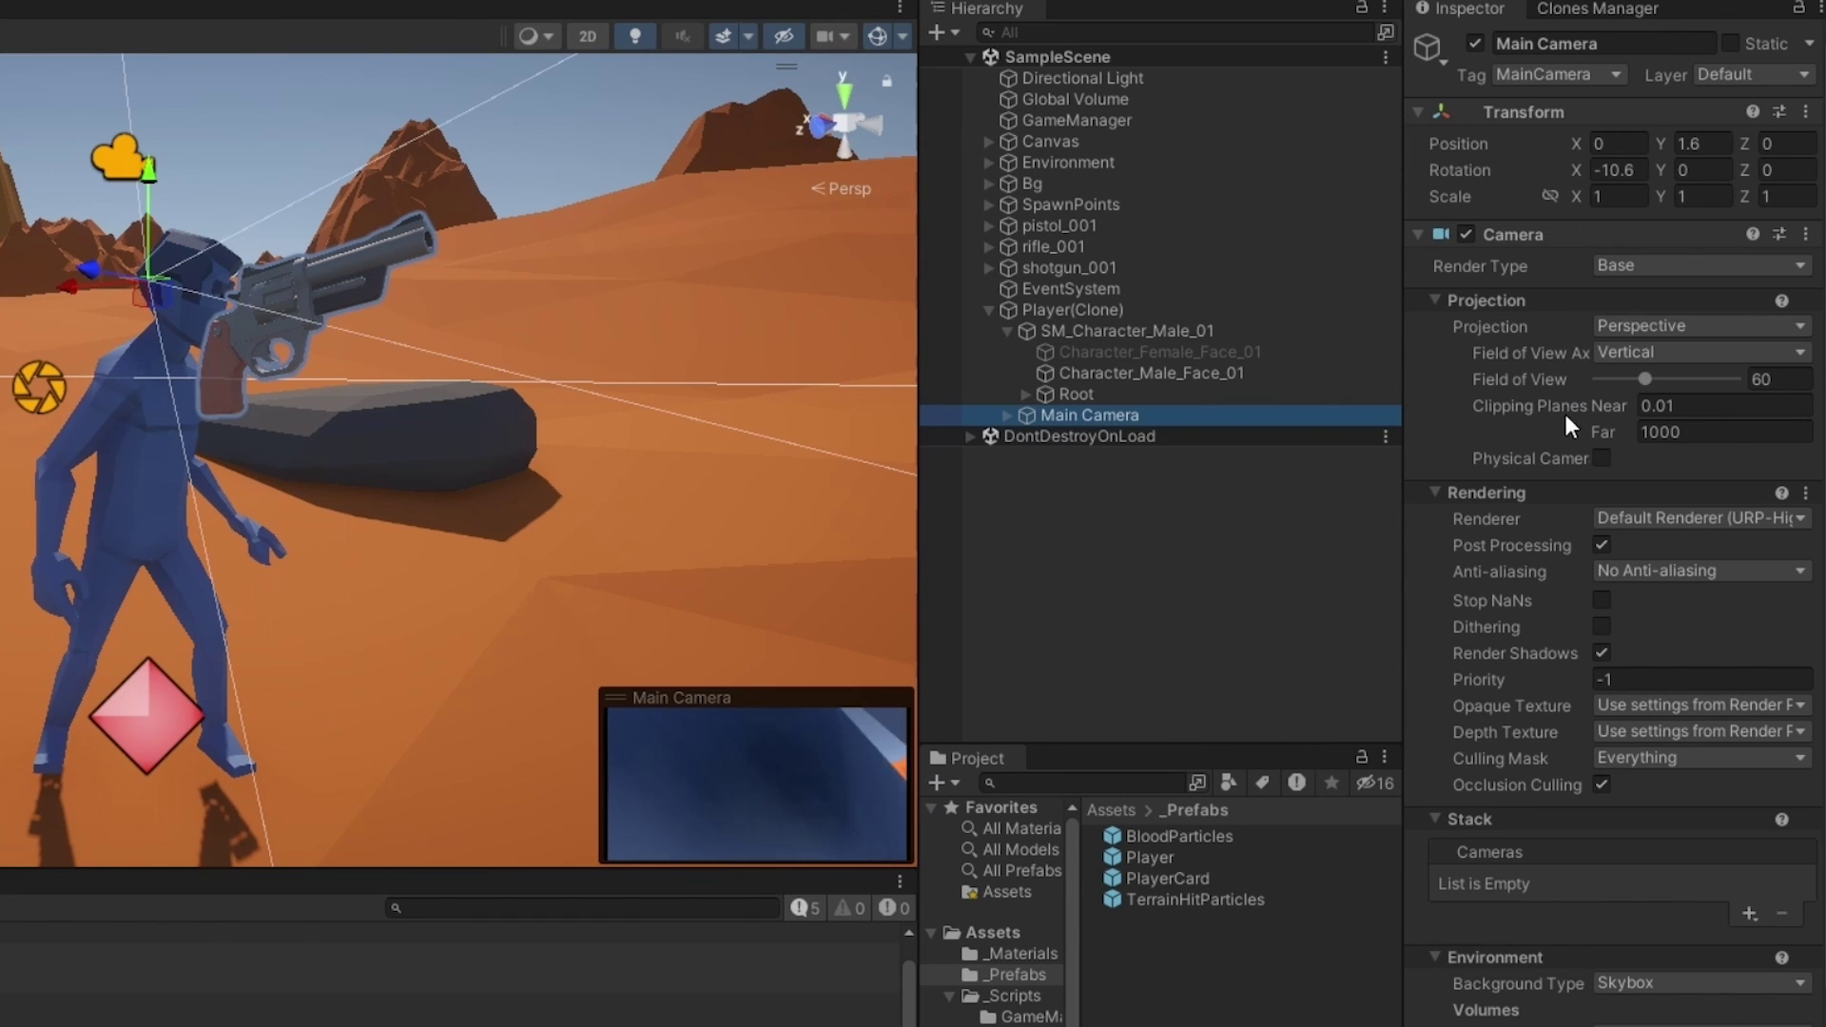
left_click(1689, 752)
left_click(1665, 842)
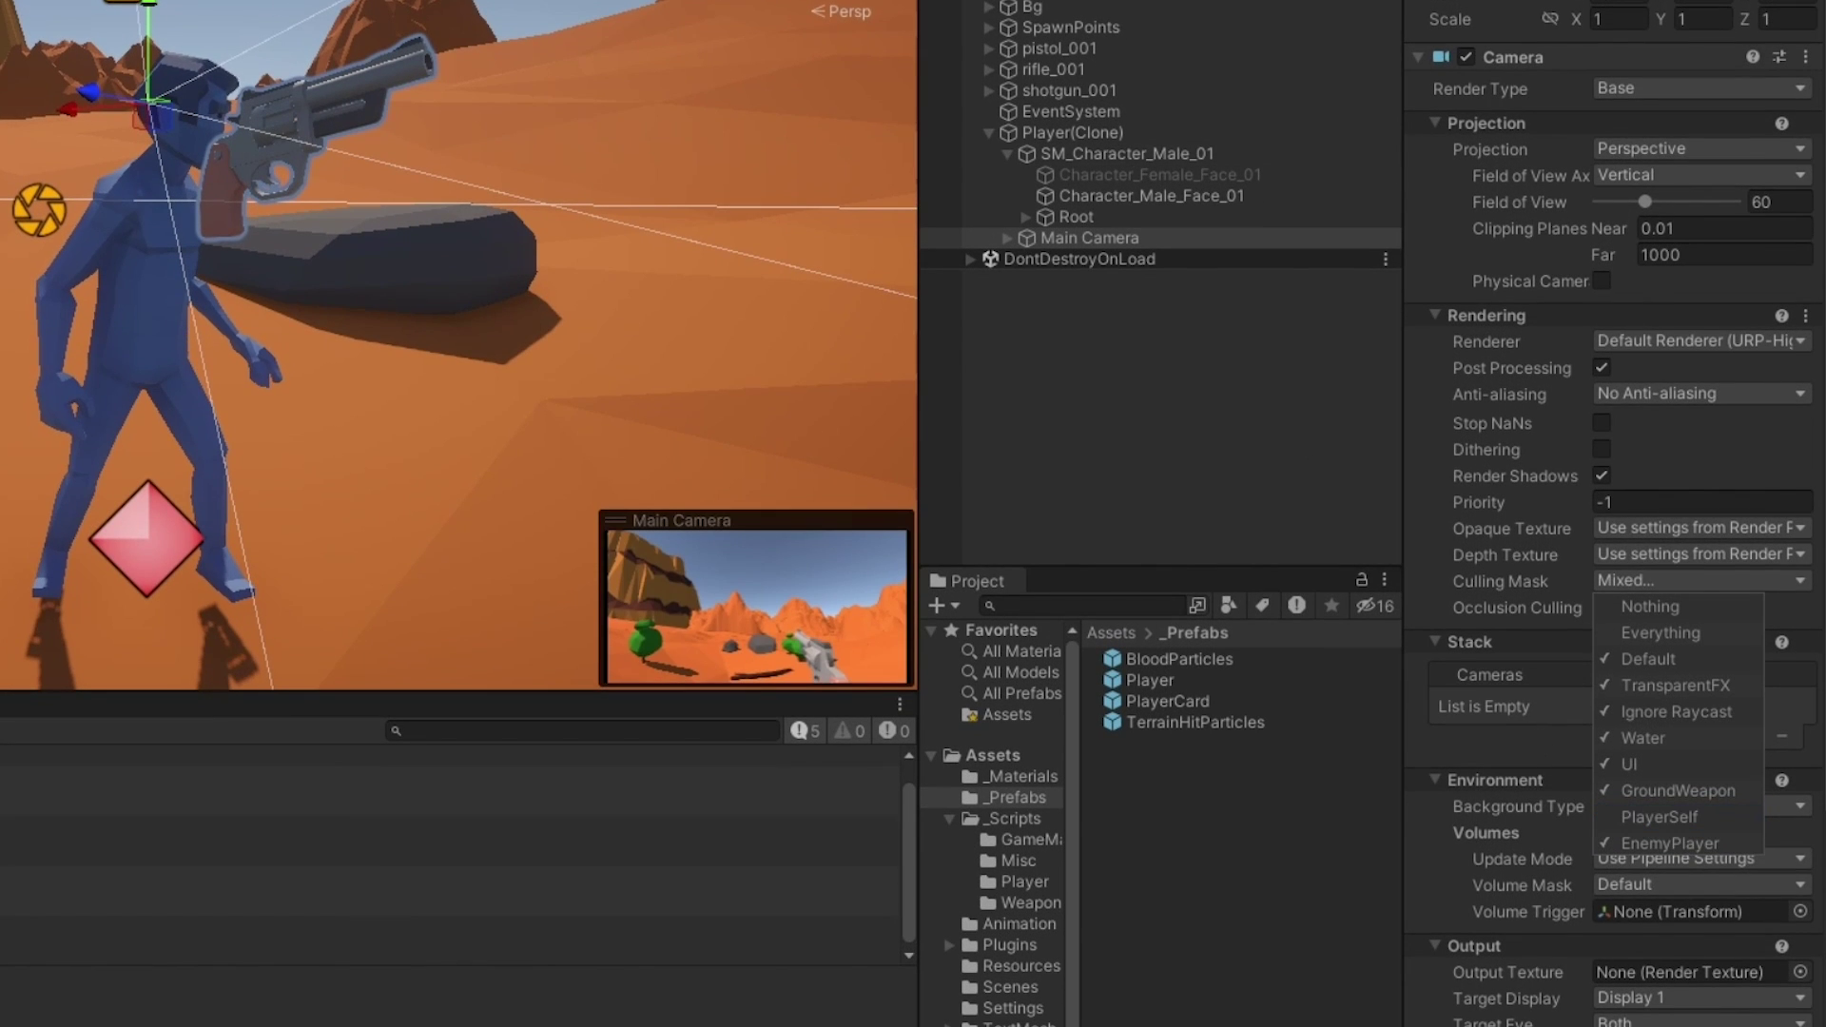
key("Escape")
key("ctrl+p")
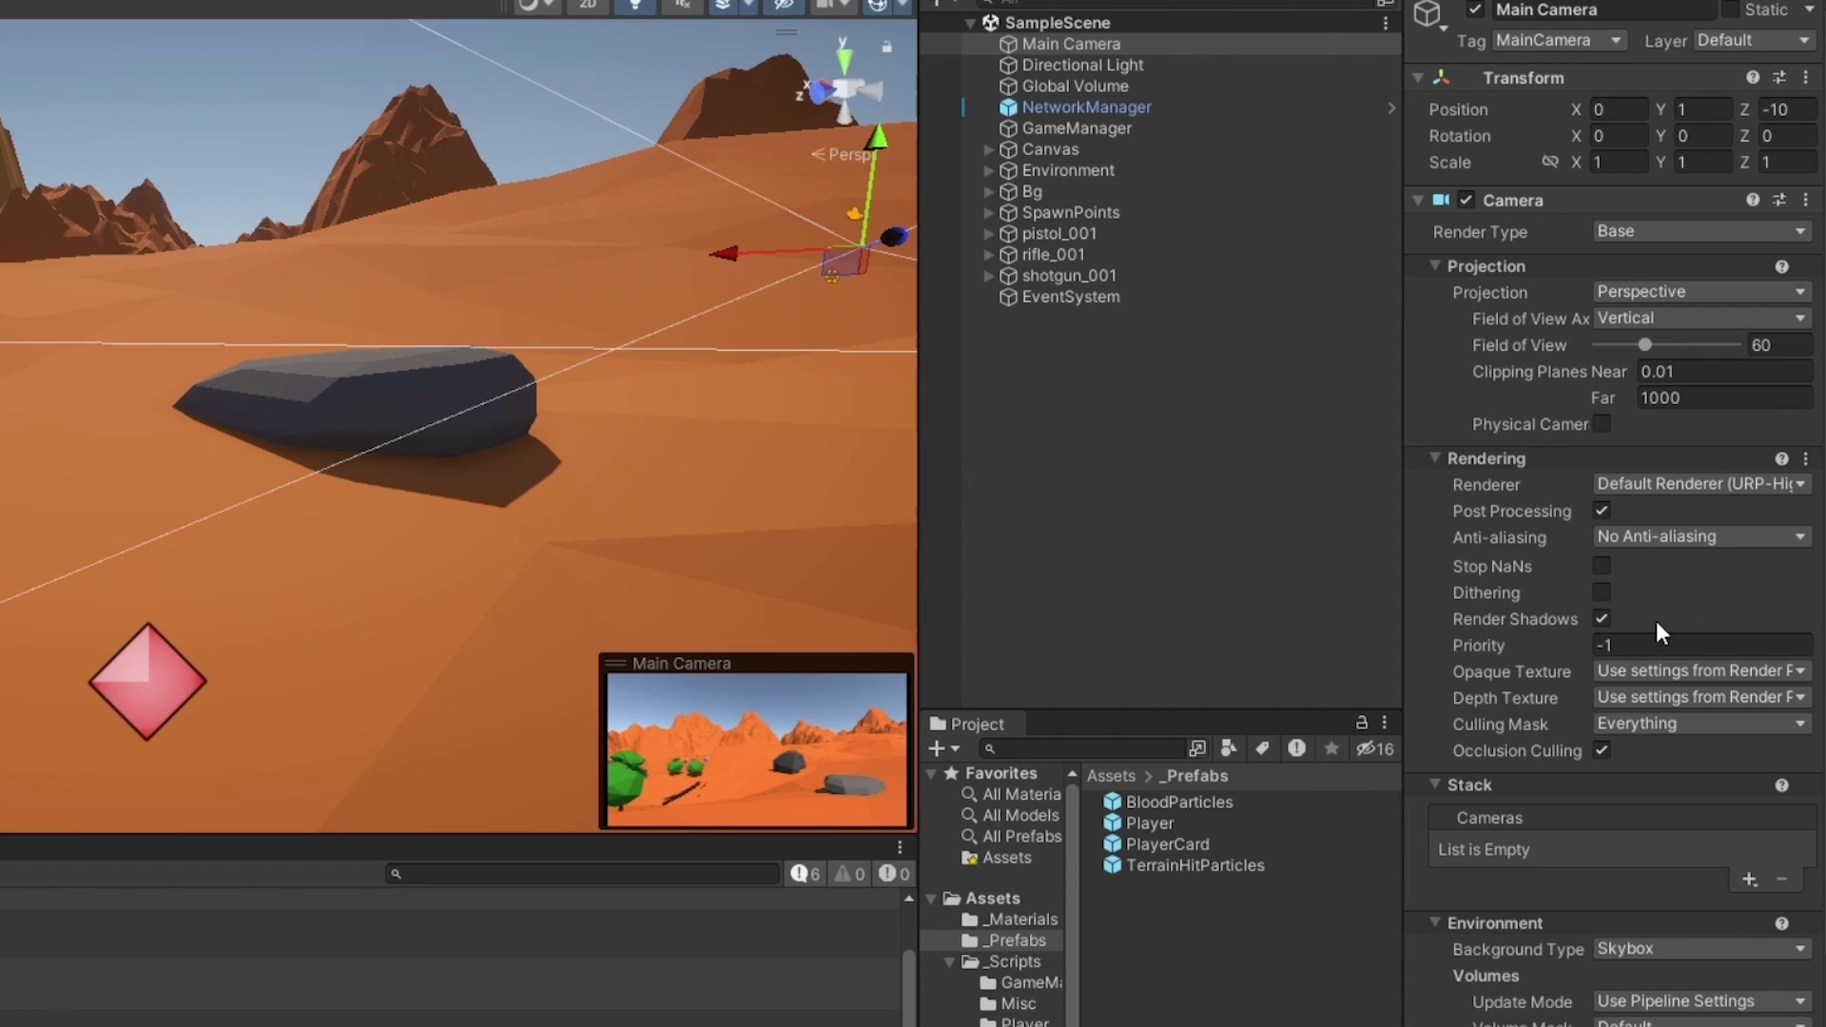
Exclude the PlayerSelf layer from the scene's Main Camera culling mask and save the scene.
left_click(1636, 721)
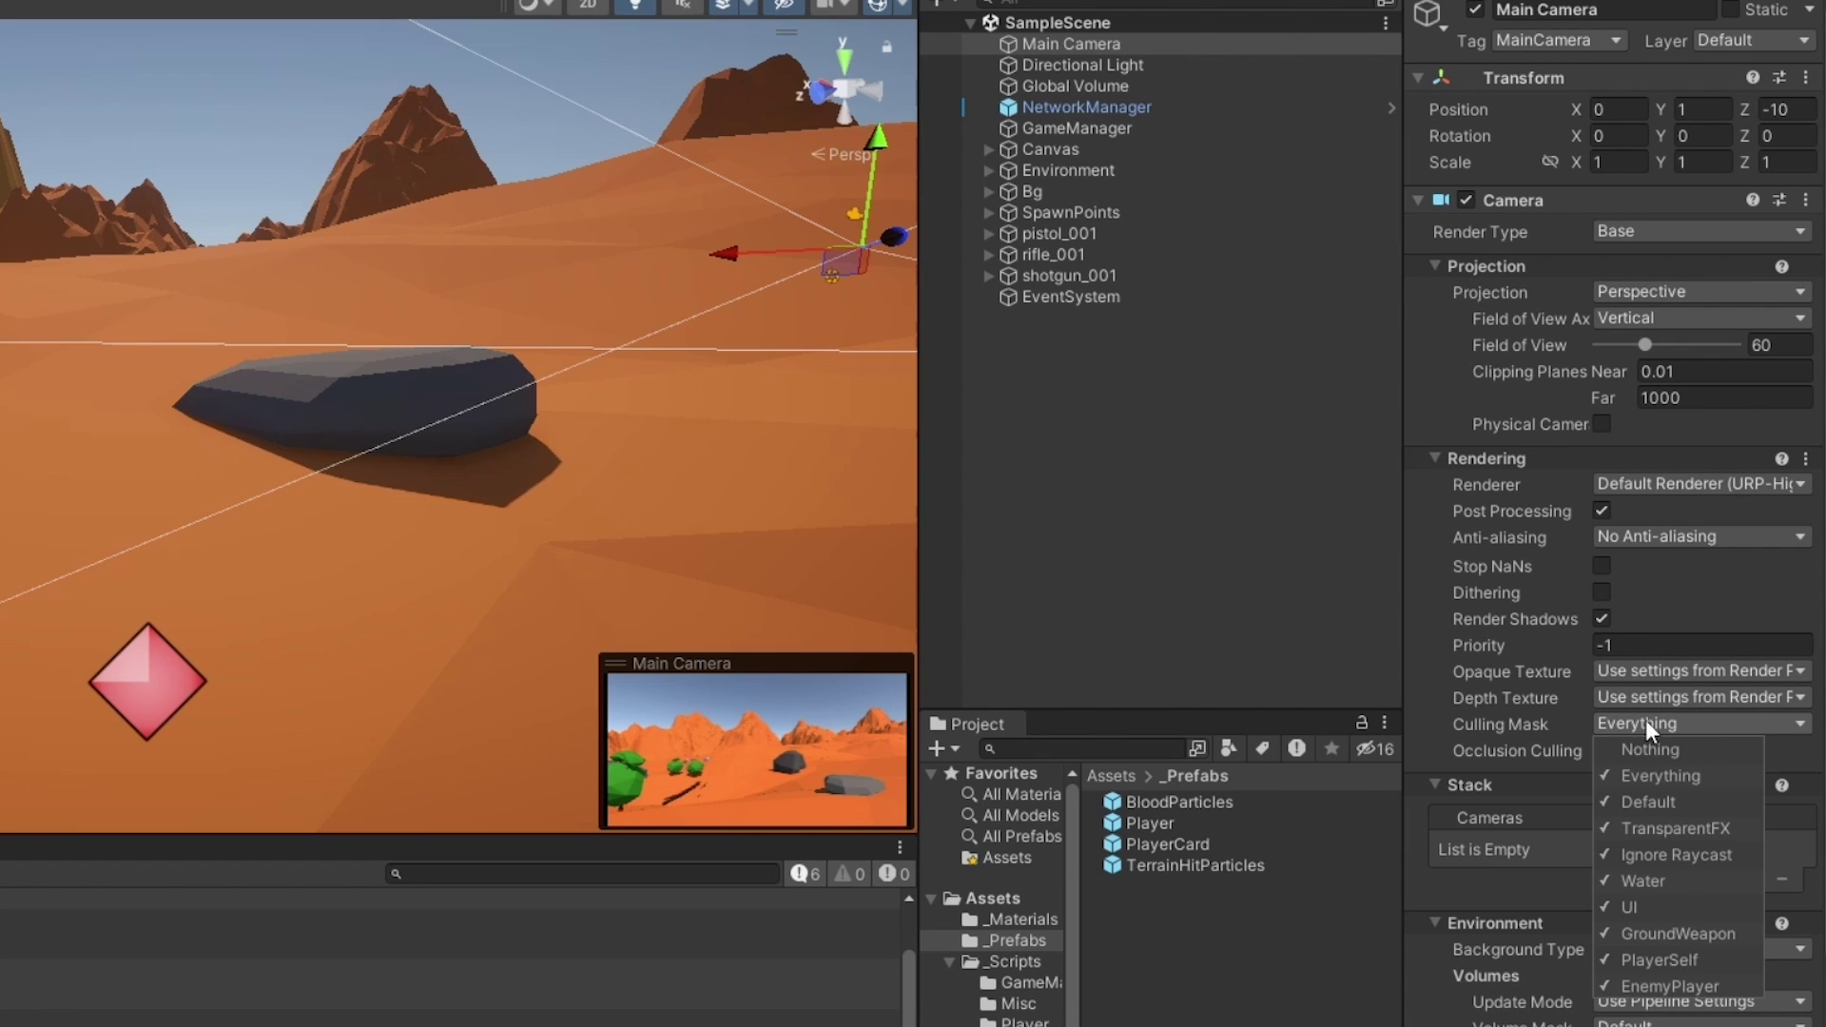
left_click(1655, 961)
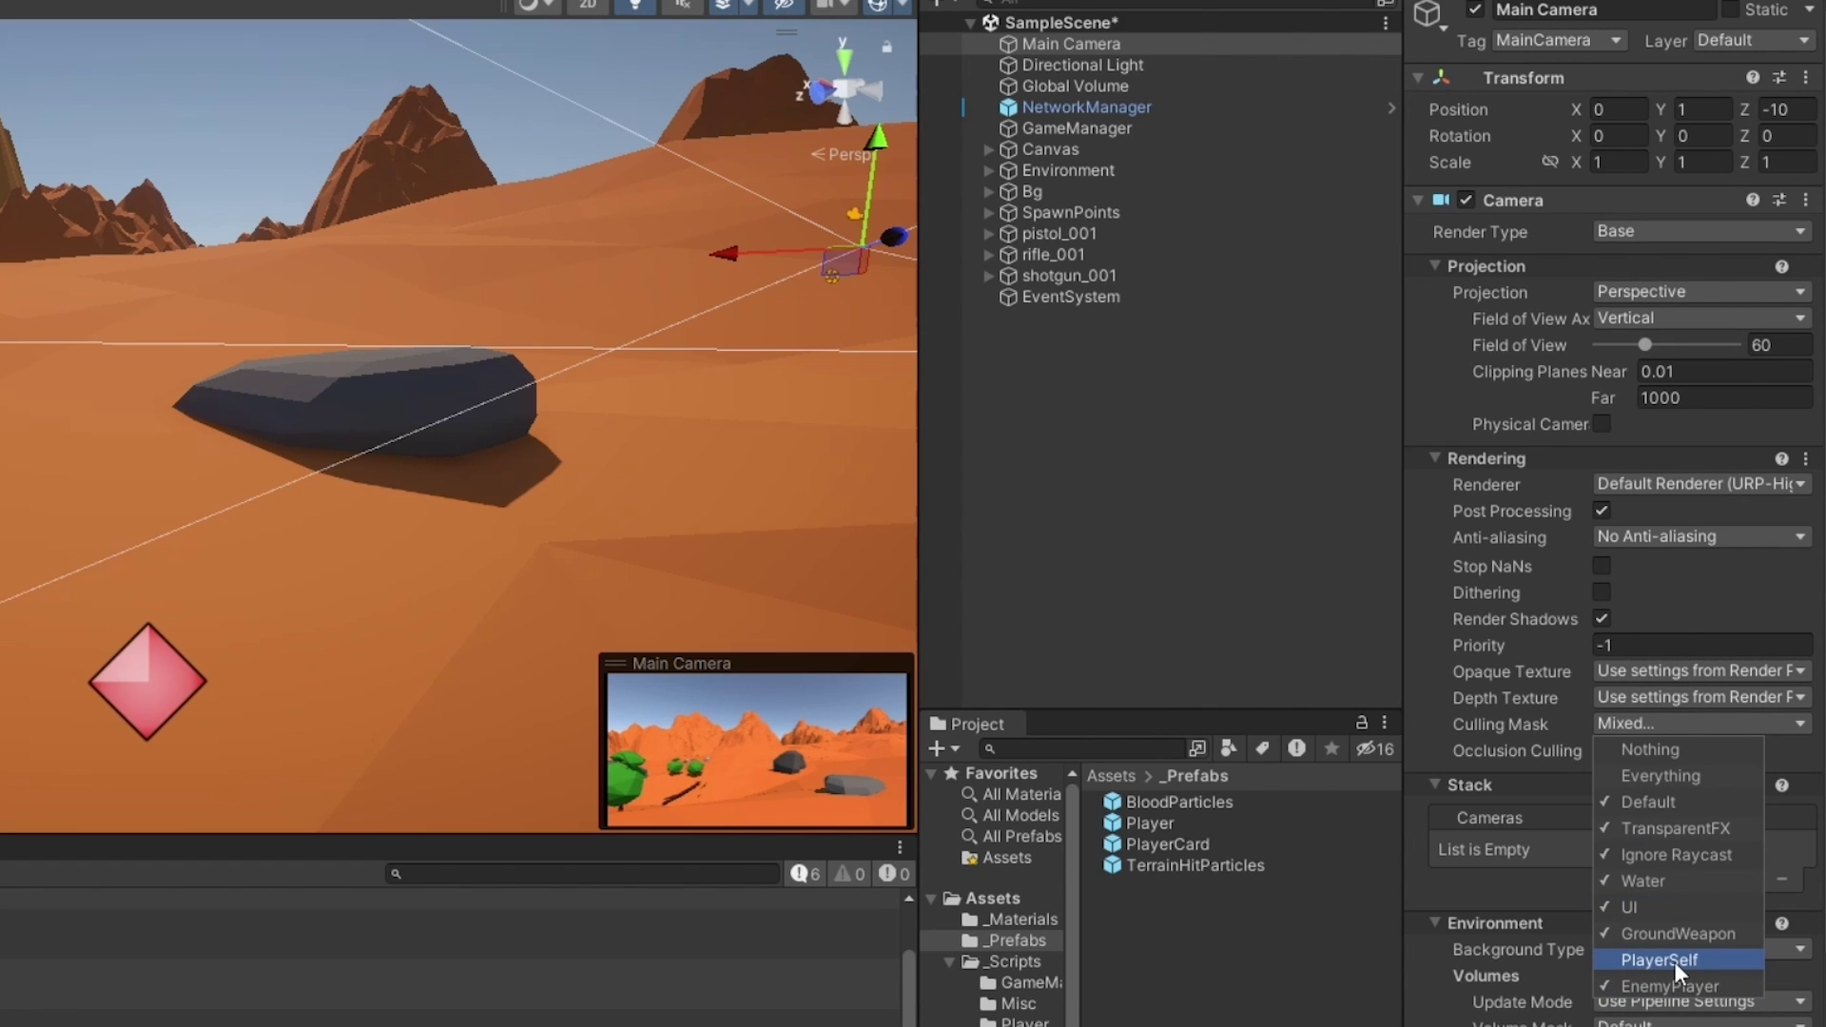
left_click(1646, 721)
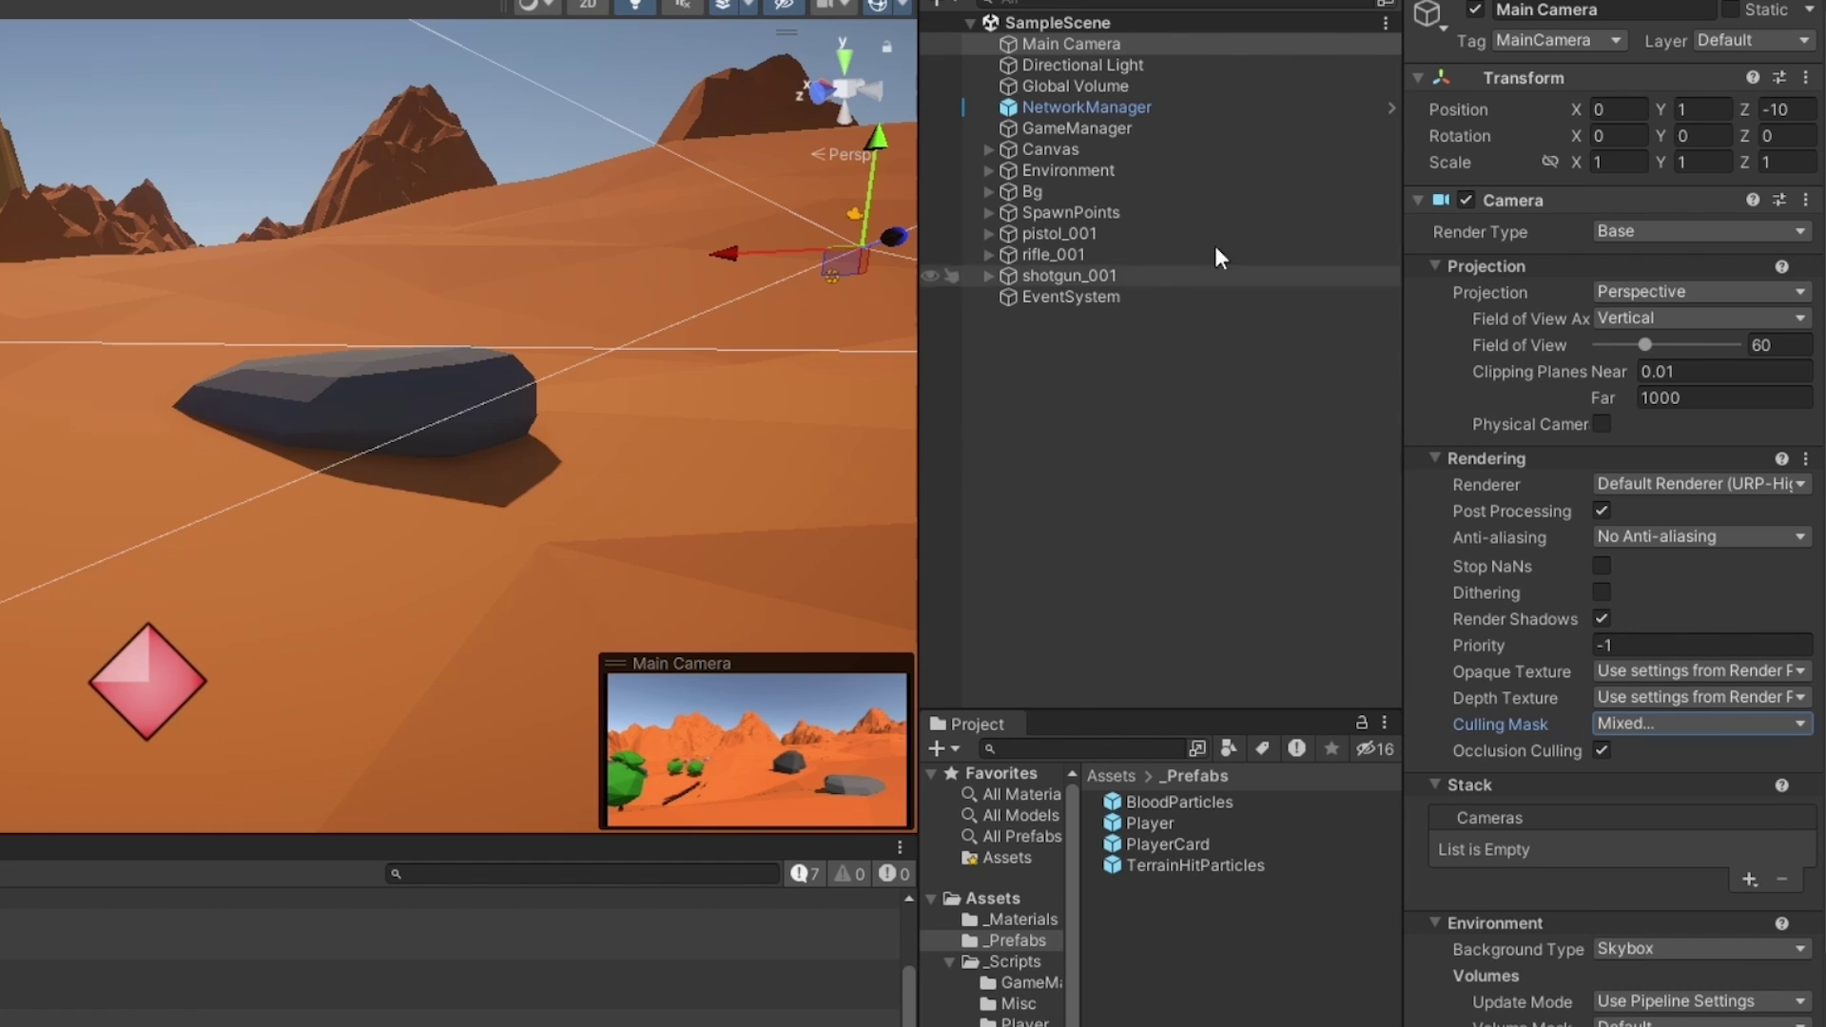
Run the game to test the first-person view, fire the pistol, show the scoreboard, and stop the game.
key("ctrl+p")
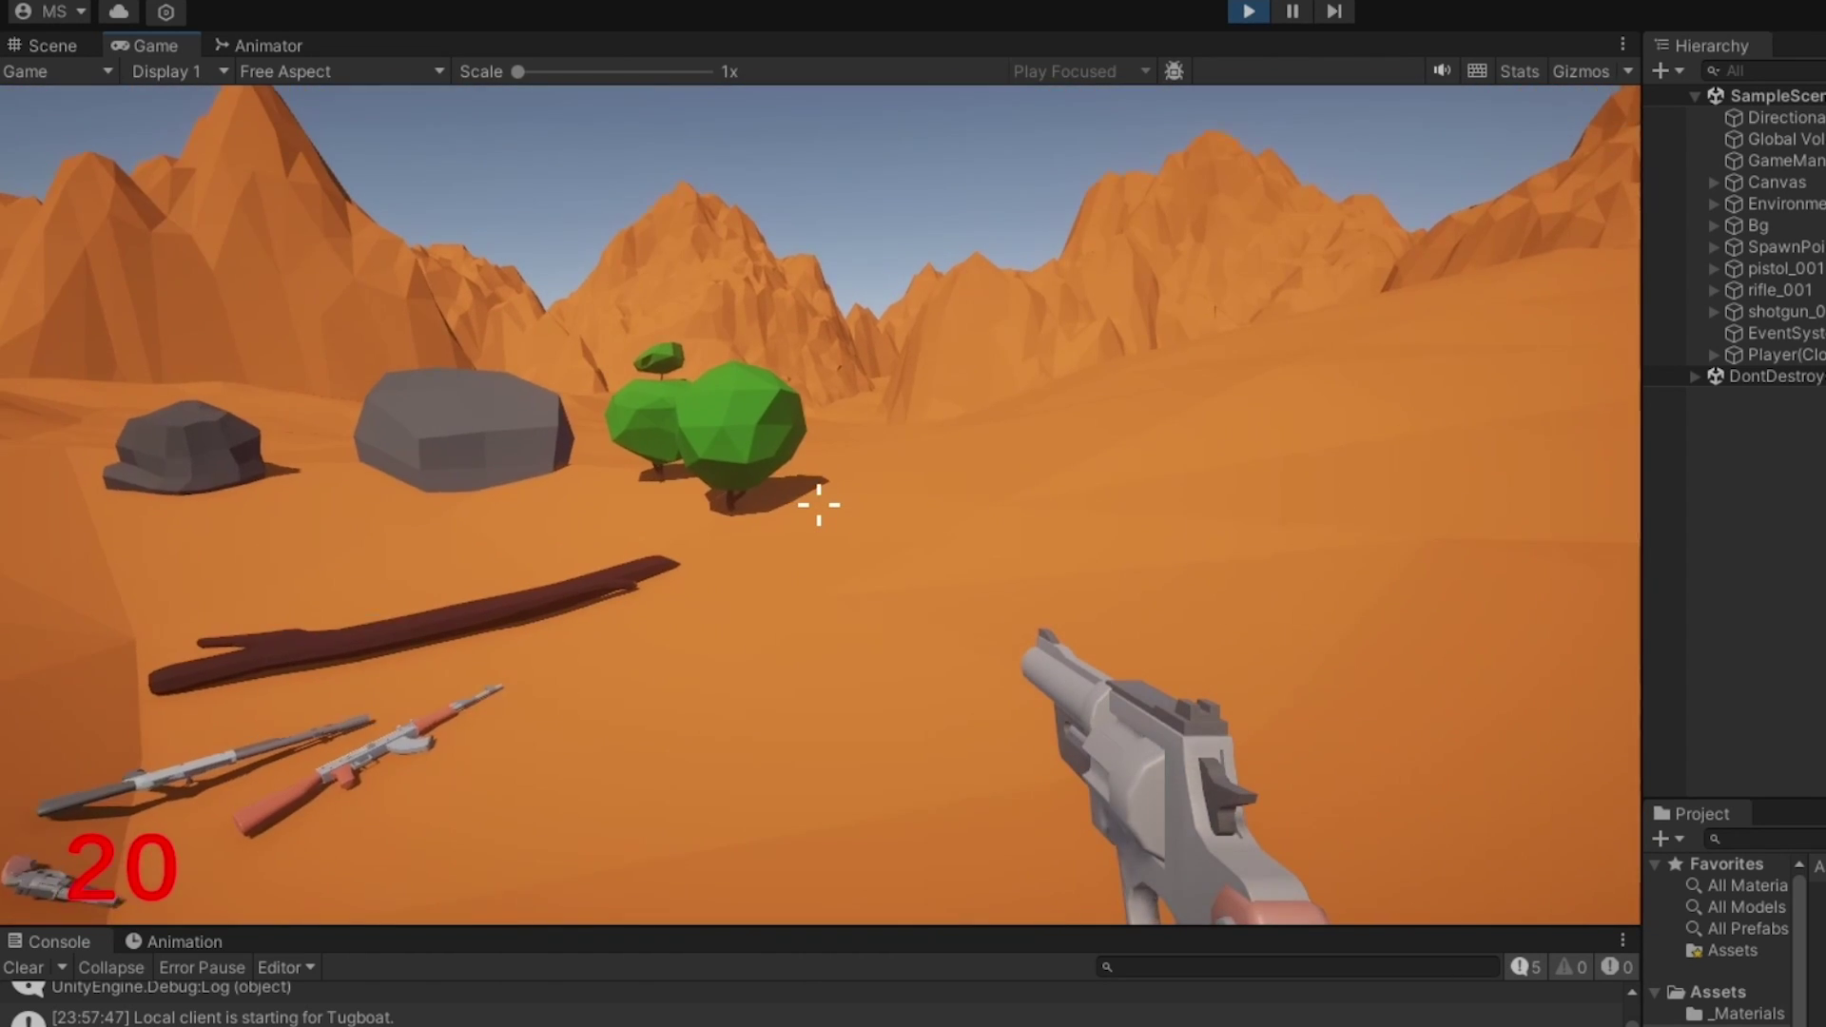
left_click(819, 505)
left_click(819, 505)
key("Tab")
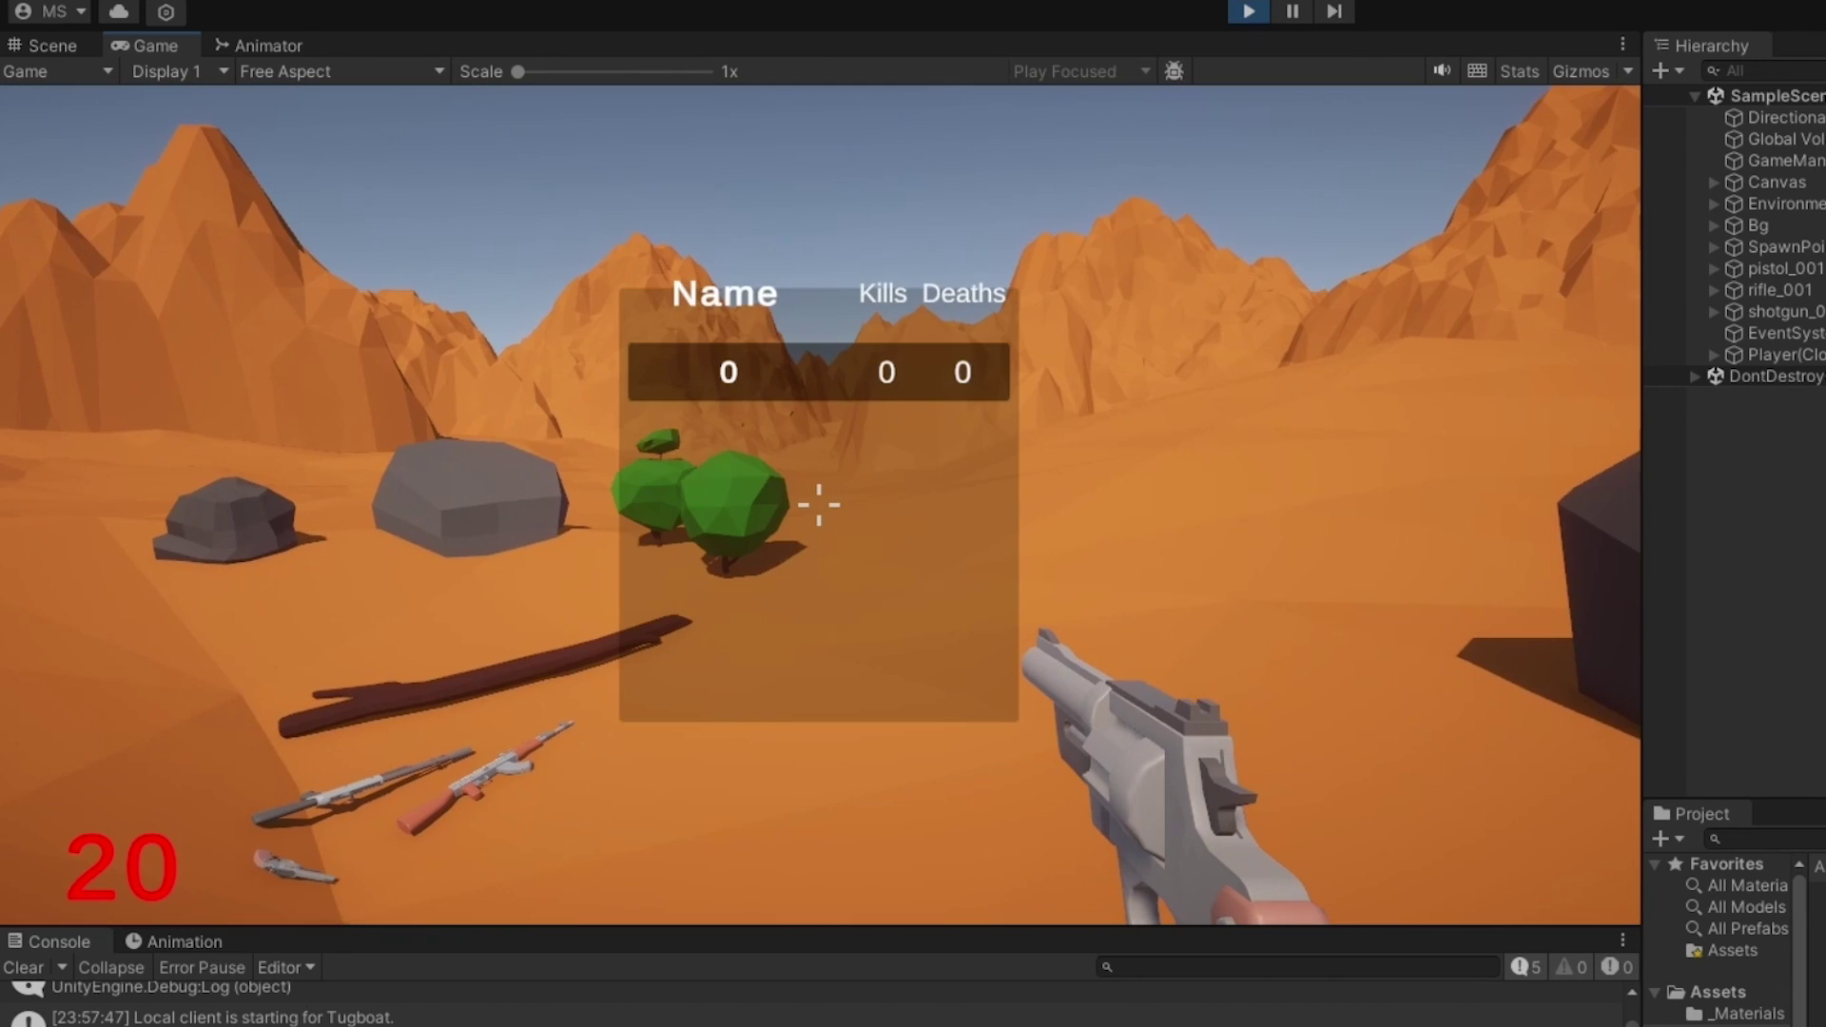
key("ctrl+p")
Show the Animator's Jogging blend tree and open the clone project FishNet FPS Tutorial_clone_0 in a new editor through the Clones Manager.
left_click(260, 45)
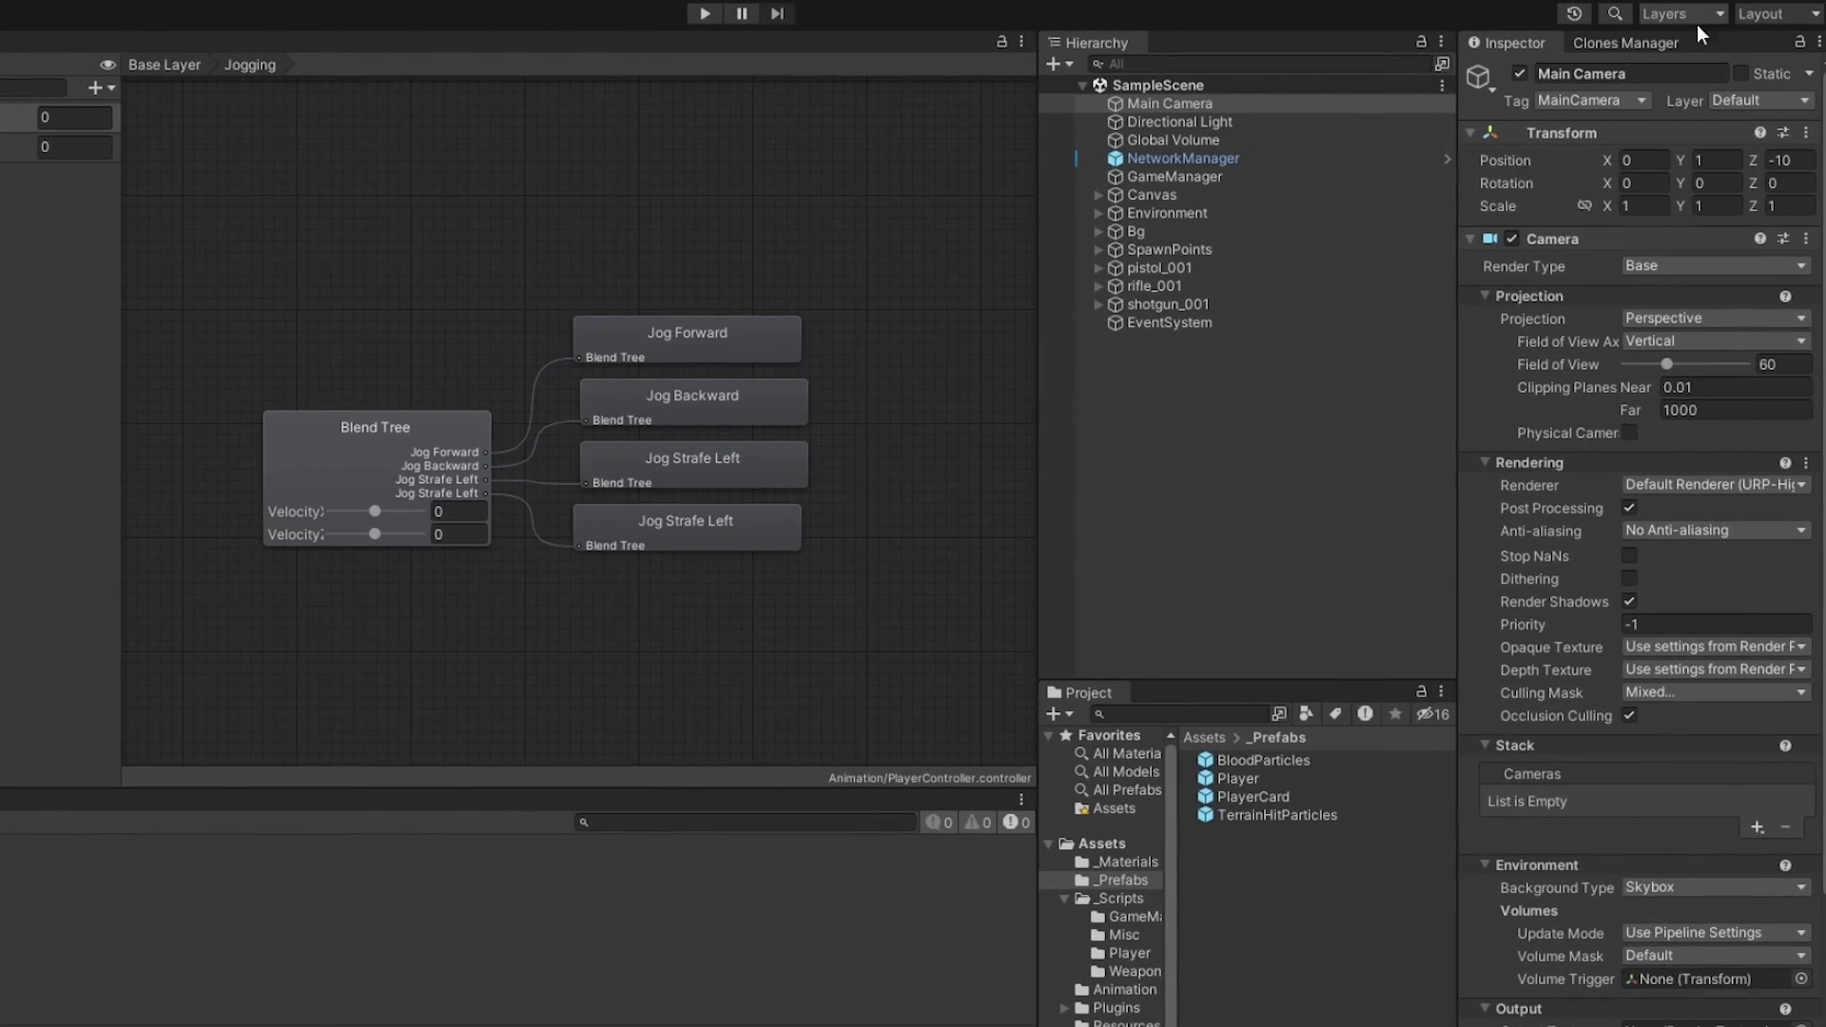
left_click(1625, 43)
left_click(1521, 43)
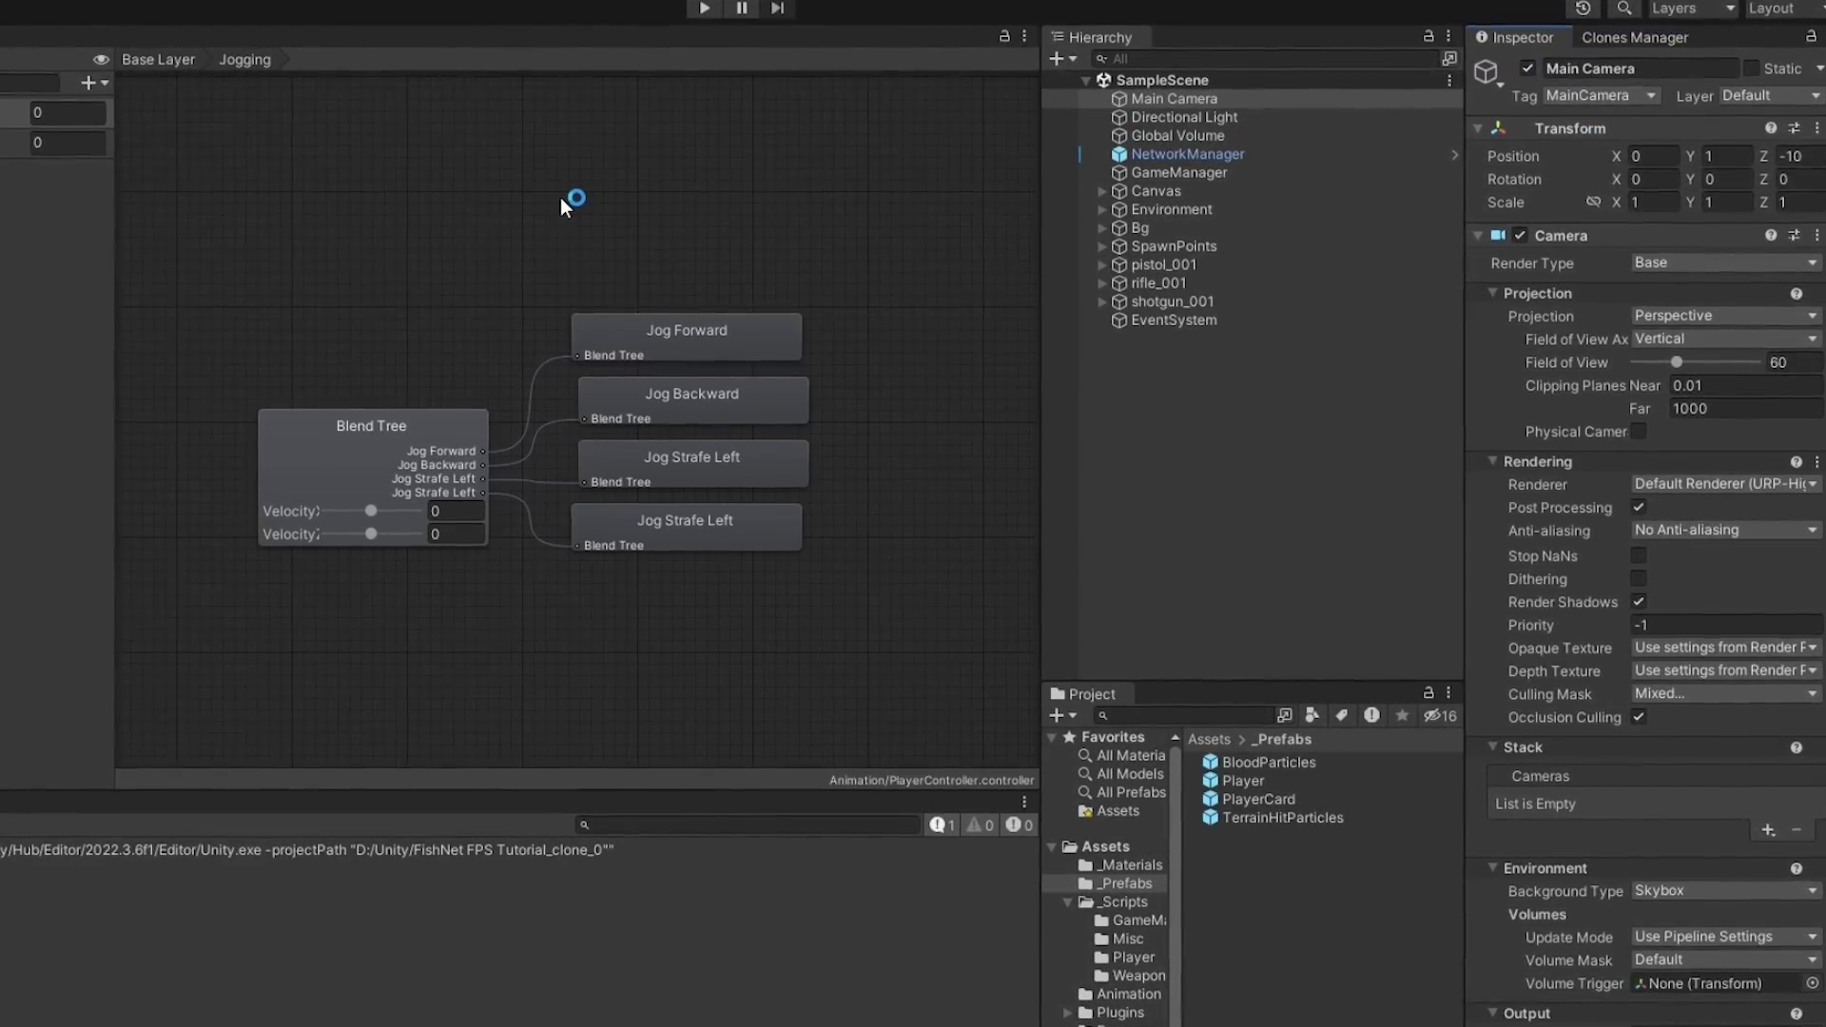